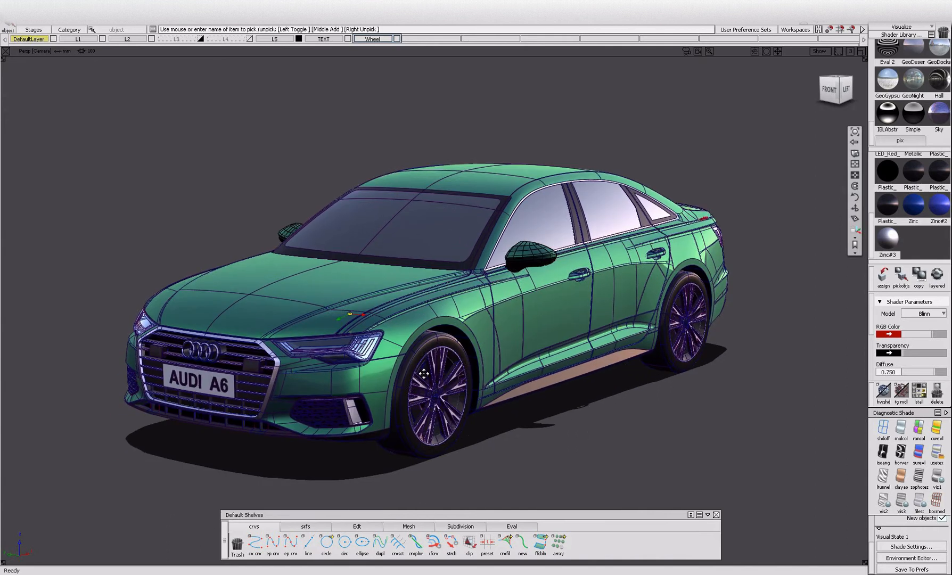
Examine the Audi A6 model from the front around to the taillights, rear bumper and exhaust tips.
drag(484, 518, 475, 514)
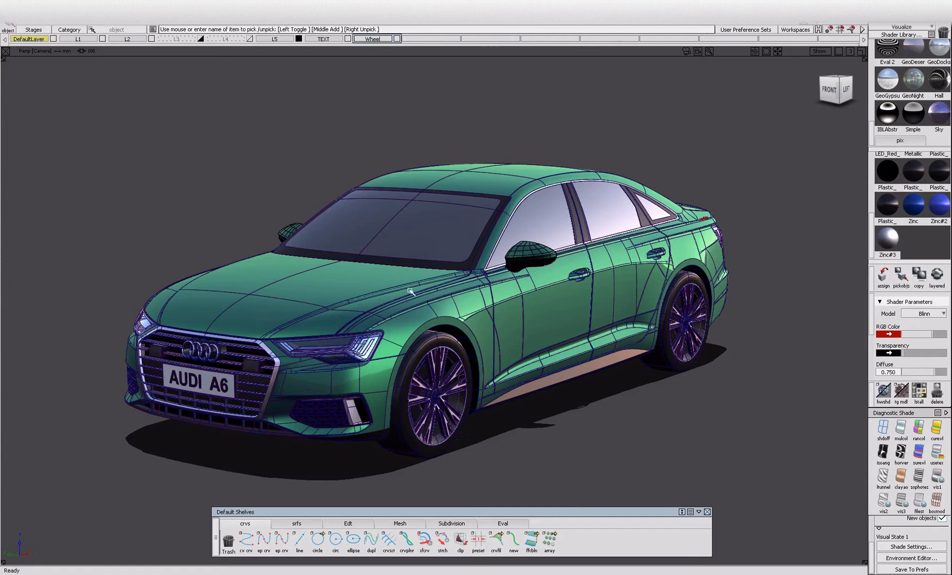
ctrl+shift+drag(490, 210, 442, 249)
drag(266, 192, 745, 411)
ctrl+shift+drag(691, 463, 700, 305)
alt+shift+right_drag(490, 366, 525, 360)
alt+shift+drag(381, 393, 439, 429)
alt+shift+right_drag(439, 429, 392, 426)
alt+shift+drag(392, 425, 291, 415)
alt+shift+drag(655, 341, 510, 315)
alt+shift+right_drag(602, 302, 674, 306)
alt+shift+right_drag(523, 336, 484, 338)
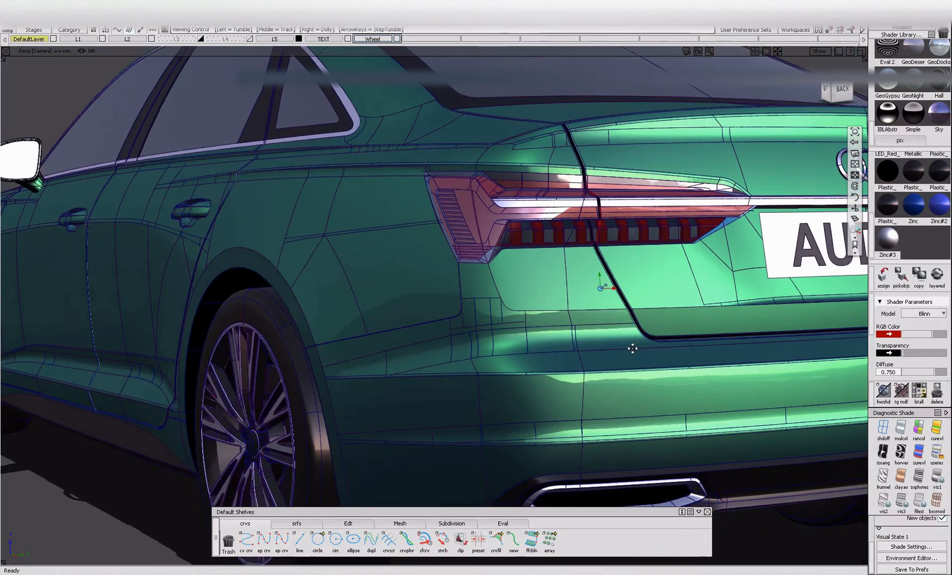
alt+shift+middle_drag(638, 371, 621, 305)
alt+shift+middle_drag(596, 420, 448, 376)
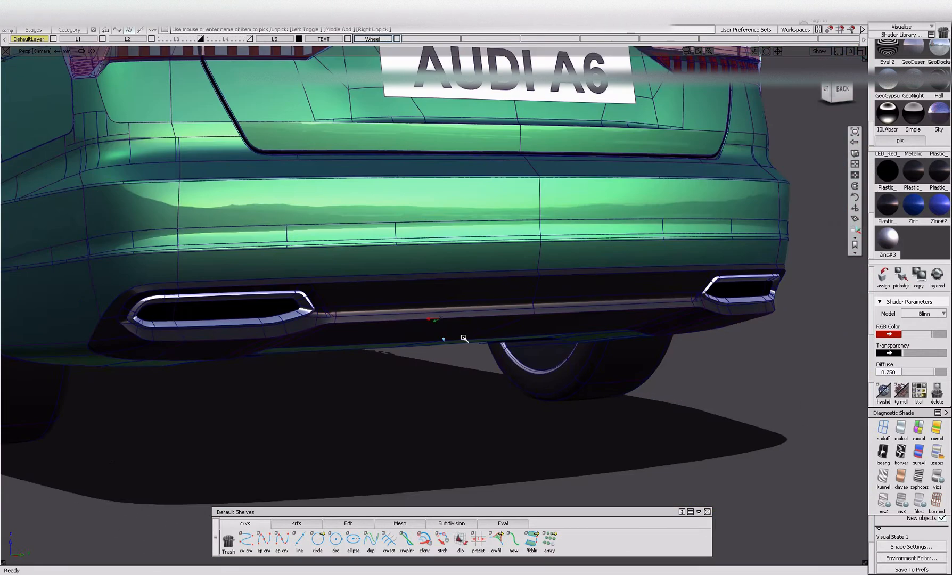
alt+shift+right_drag(449, 329, 484, 329)
alt+shift+right_drag(340, 320, 290, 321)
Examine the car's side profile and front three-quarter view.
alt+shift+middle_drag(354, 333, 588, 458)
alt+shift+click(353, 337)
alt+shift+drag(353, 336, 454, 356)
alt+shift+middle_drag(237, 339, 551, 389)
alt+shift+middle_drag(409, 348, 513, 315)
alt+shift+click(408, 316)
alt+shift+drag(408, 315, 399, 342)
alt+shift+right_drag(513, 345, 464, 345)
alt+shift+middle_drag(464, 345, 508, 352)
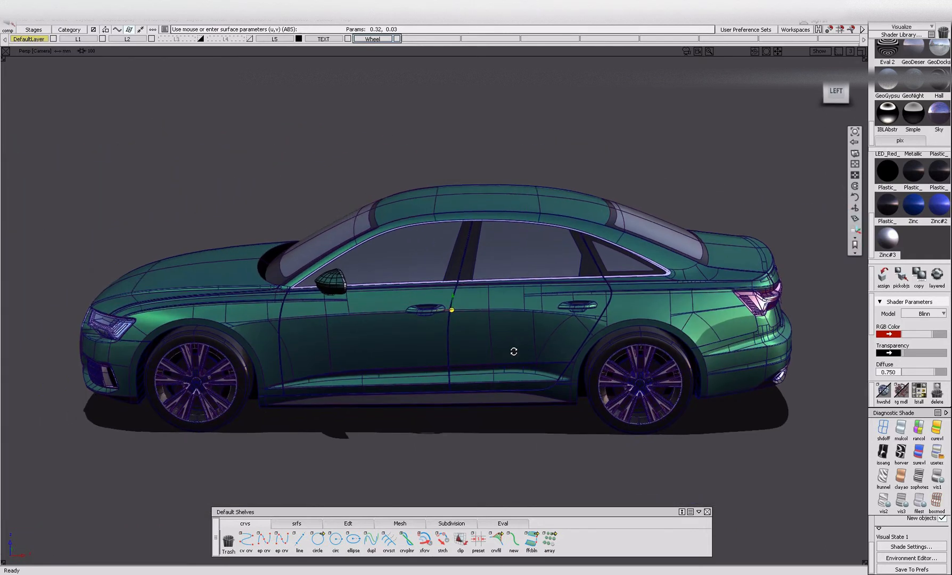
alt+shift+drag(508, 354, 514, 334)
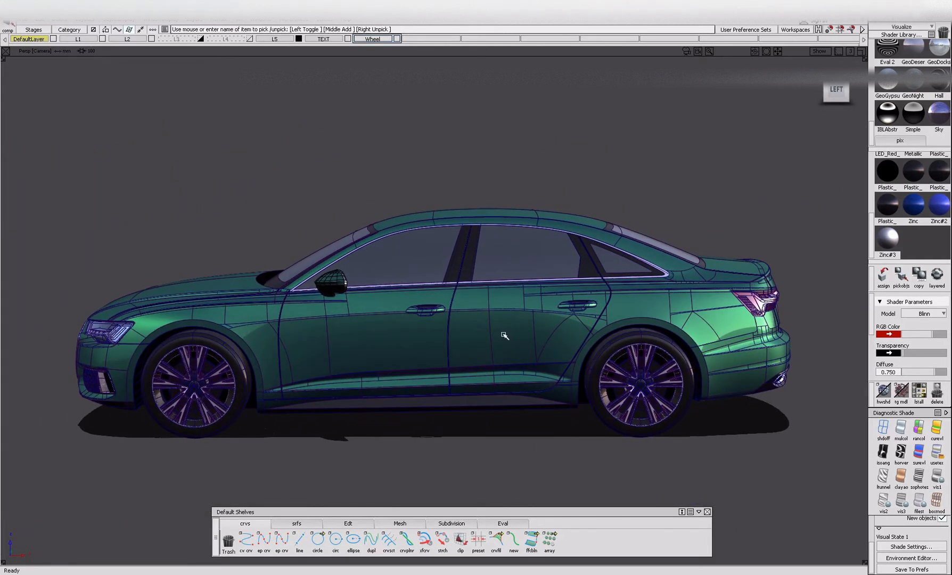
alt+shift+drag(368, 358, 455, 367)
alt+shift+middle_drag(318, 359, 421, 355)
alt+shift+click(432, 344)
alt+shift+right_drag(432, 344, 225, 378)
alt+shift+drag(226, 378, 250, 372)
alt+shift+right_drag(426, 367, 511, 373)
alt+shift+drag(511, 372, 479, 376)
alt+shift+middle_drag(495, 386, 339, 373)
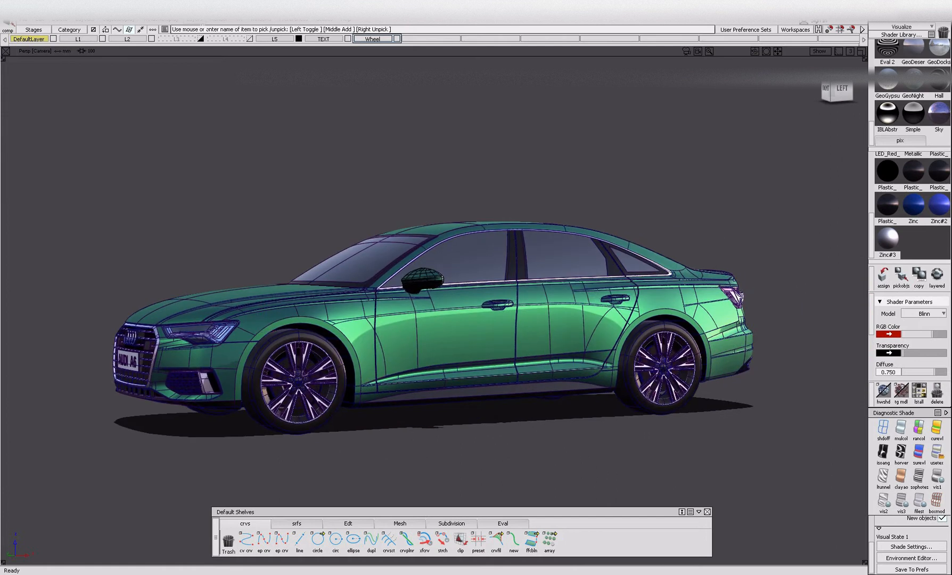
Delete layer L1.
click(195, 20)
mouse_move(244, 91)
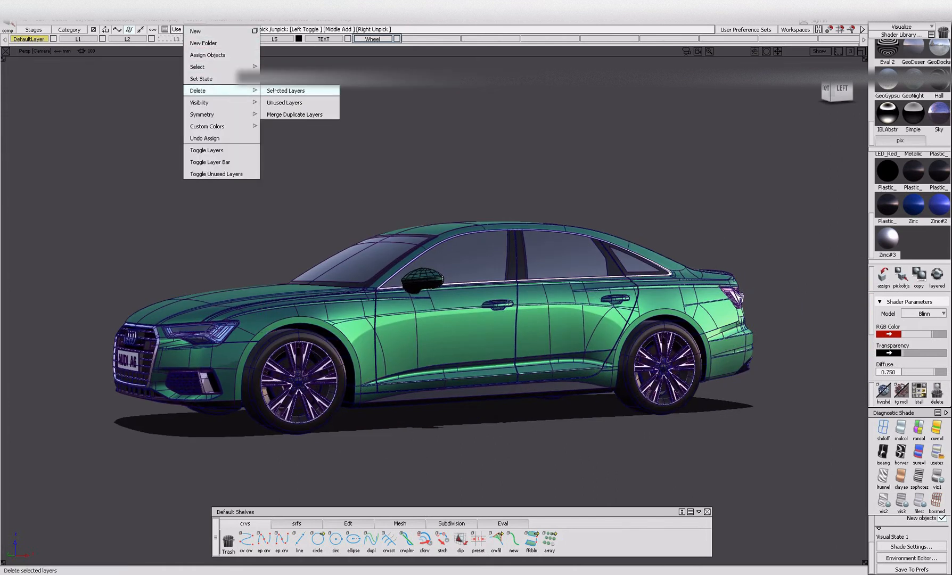
click(283, 90)
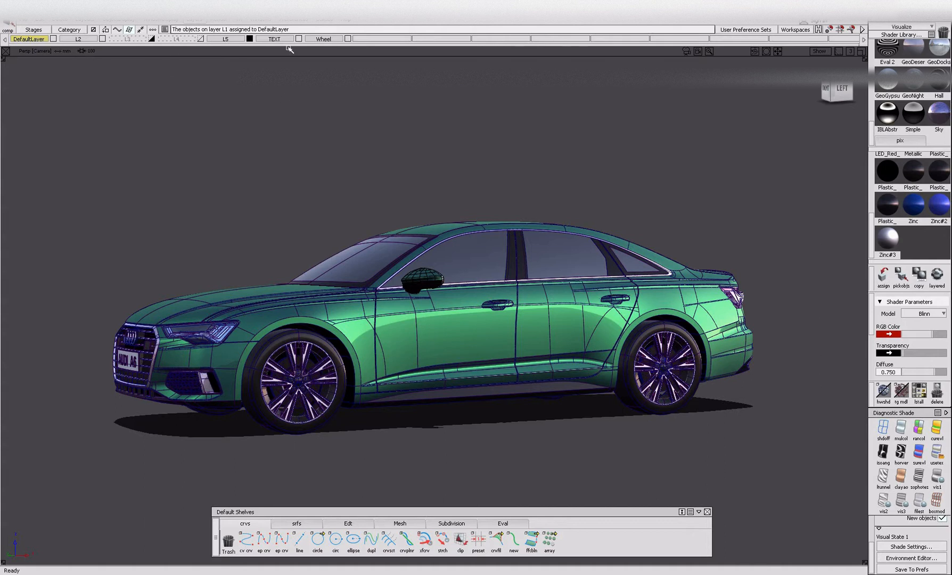
Activate layers L3 and L4 and pick their objects to check what each layer contains.
drag(133, 40, 141, 72)
drag(188, 42, 187, 71)
drag(128, 42, 138, 59)
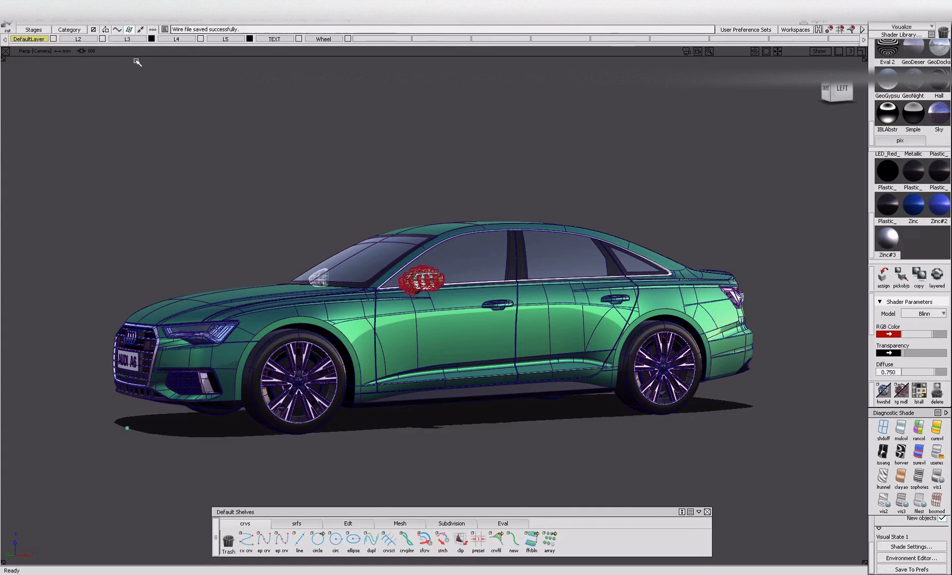
drag(176, 39, 186, 62)
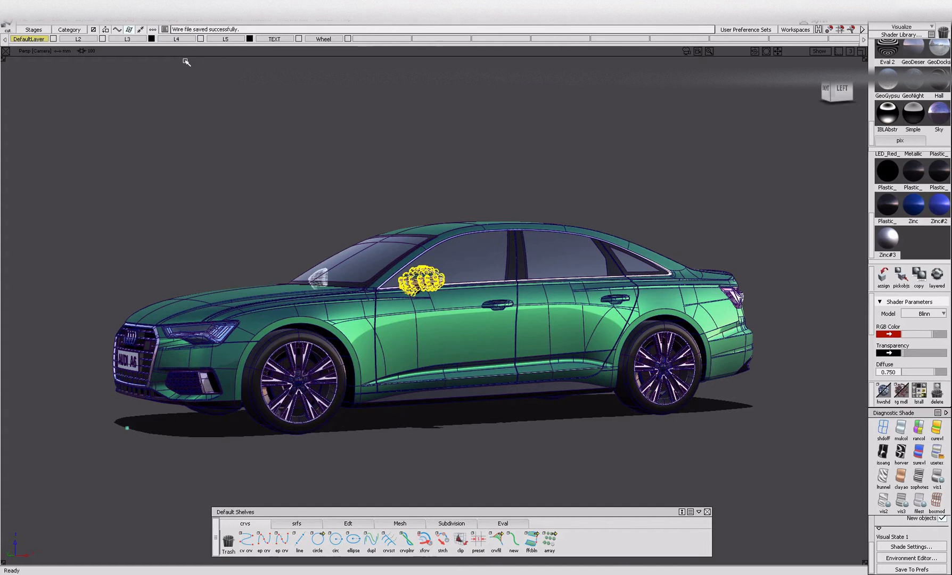
Delete layers L3 and L4.
alt+shift+drag(447, 247, 471, 244)
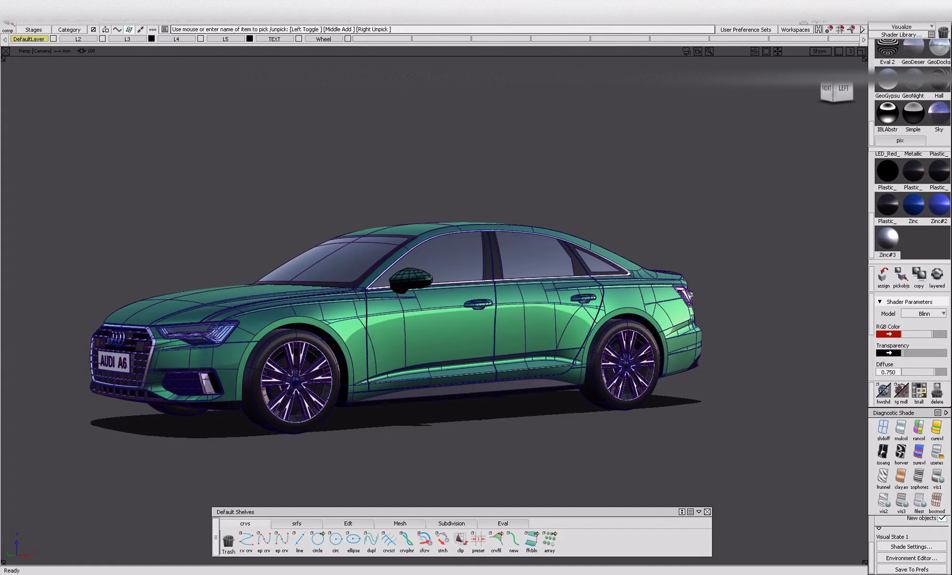
drag(176, 39, 279, 102)
click(332, 212)
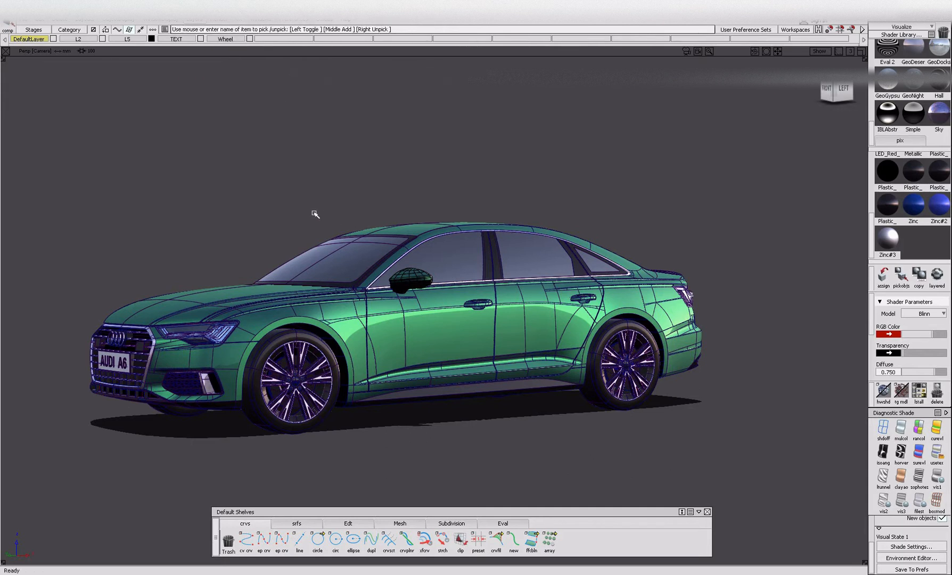
Show the Object Lister and place it beside the car so it does not cover the model.
alt+shift+drag(346, 246, 443, 302)
alt+shift+drag(360, 308, 387, 141)
click(268, 21)
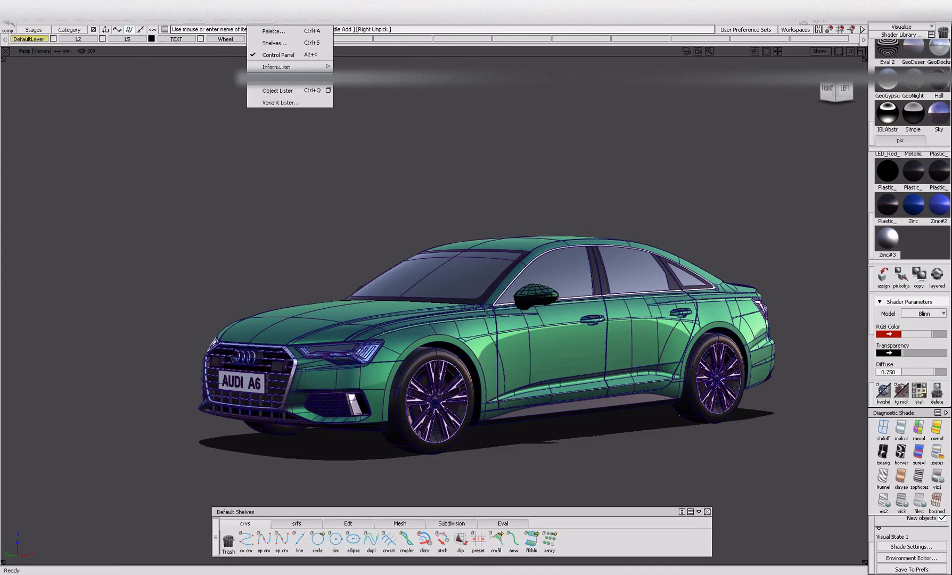
click(280, 92)
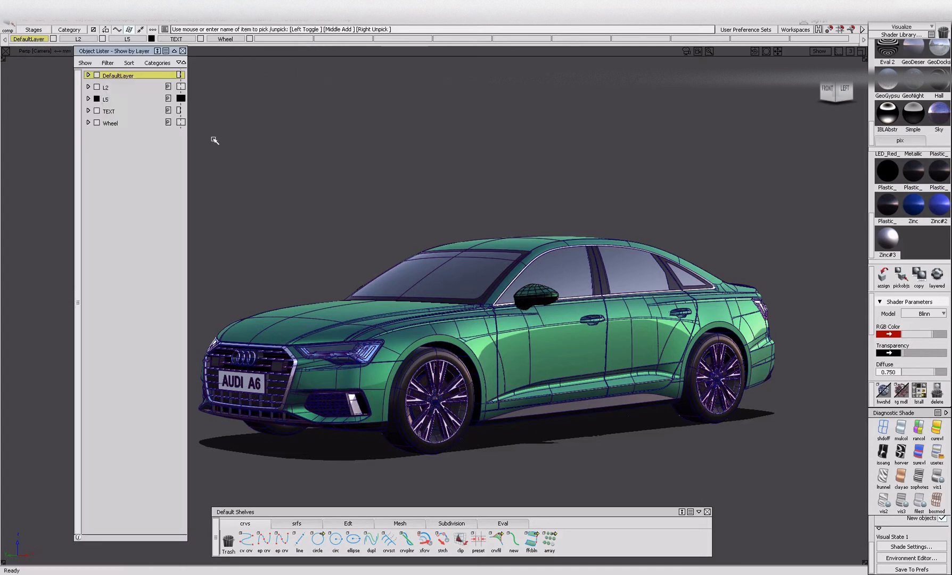
drag(107, 53, 44, 59)
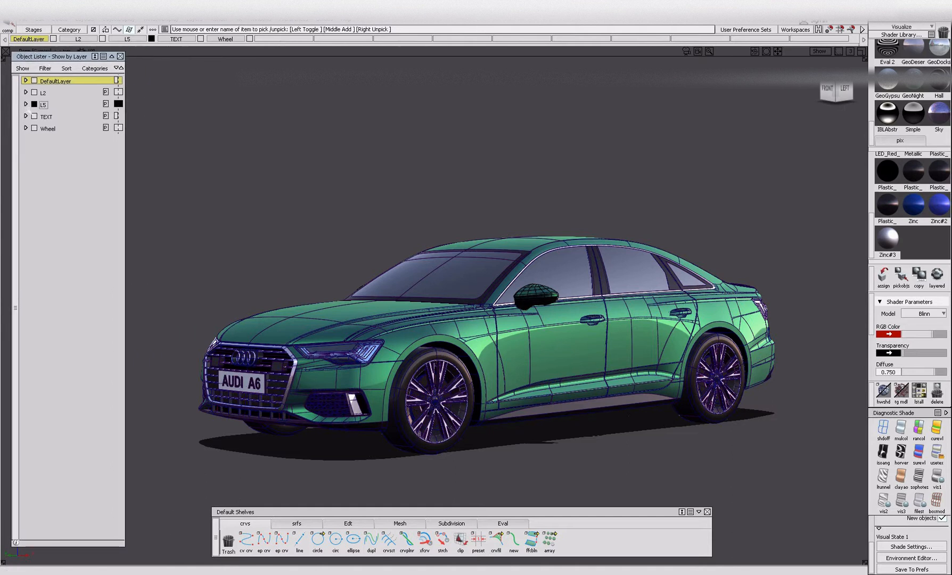
Create a new layer and name it BODY.
click(194, 20)
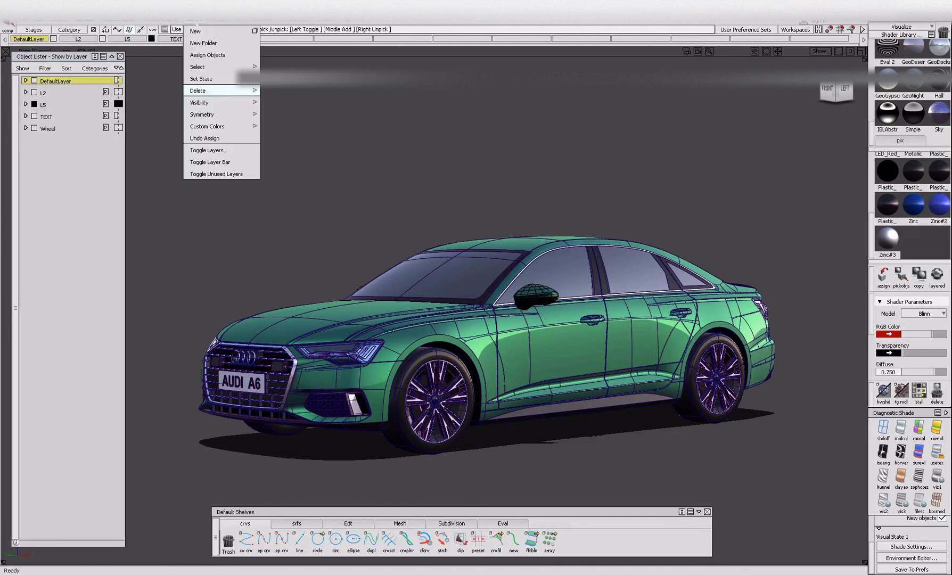
click(195, 32)
double_click(61, 142)
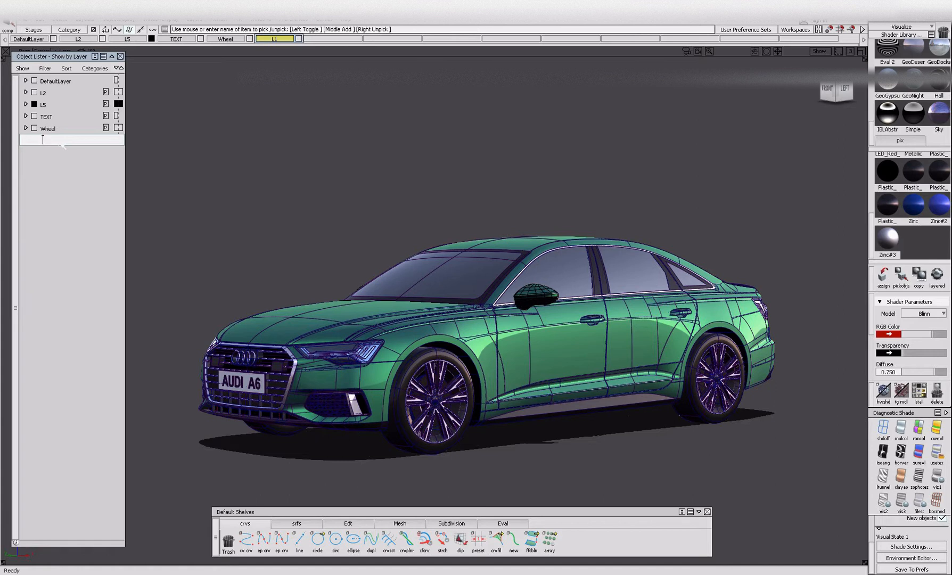
text(BIDY)
key(Return)
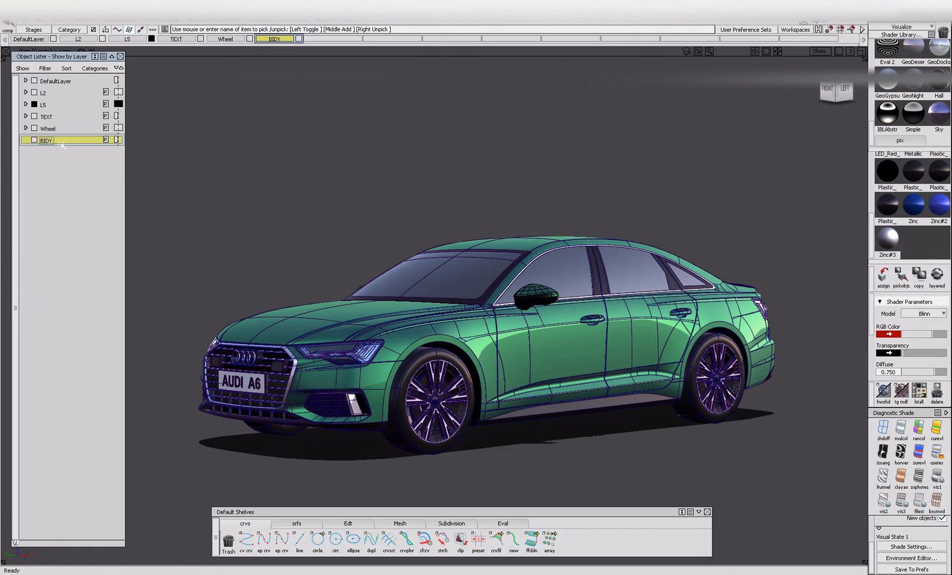
double_click(62, 144)
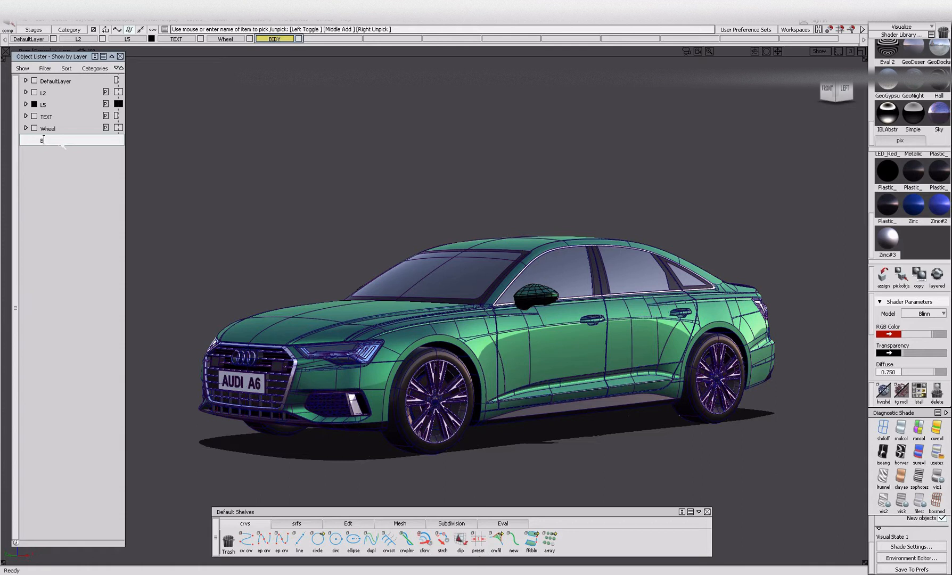
text(BODY)
key(Return)
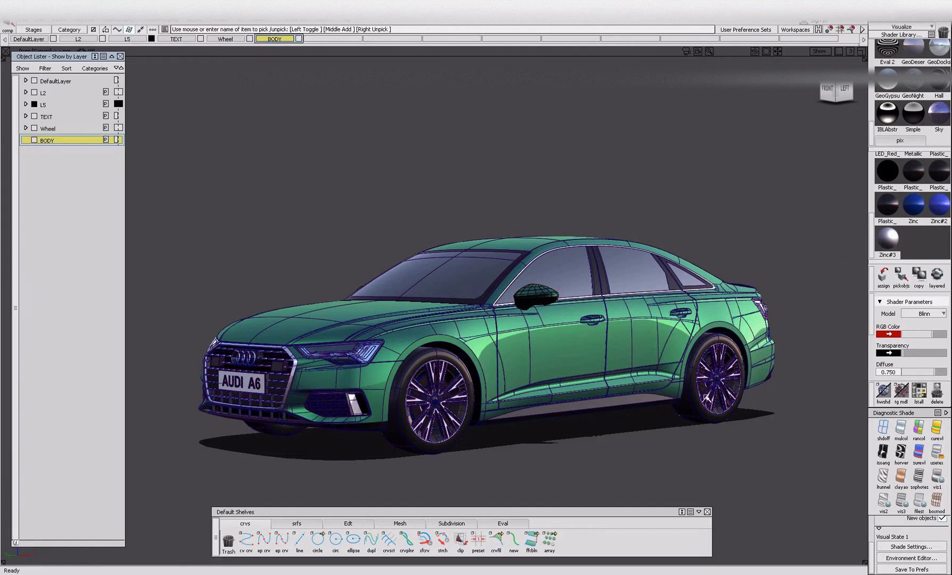
Examine the painted body panels along the car's side.
alt+shift+drag(621, 323, 524, 374)
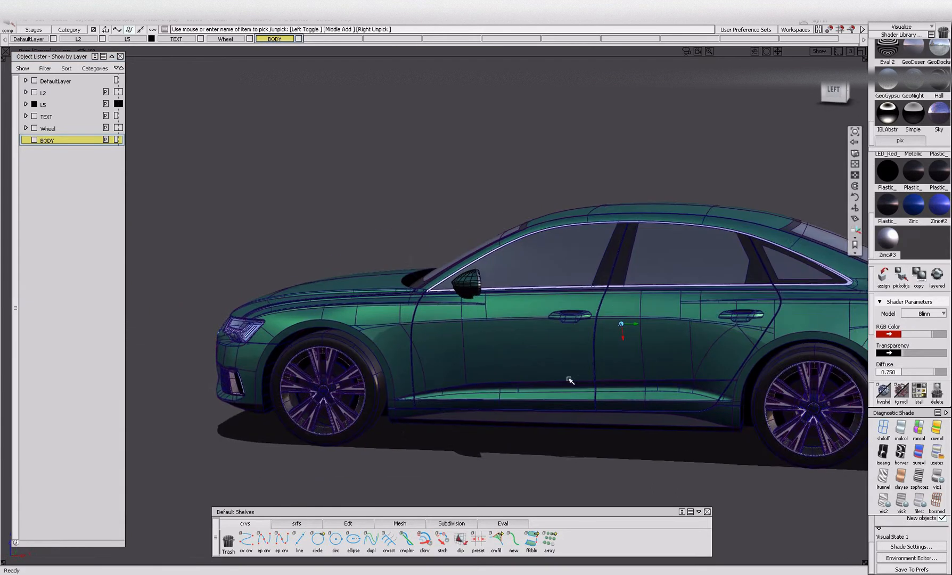
alt+shift+middle_drag(524, 374, 509, 386)
ctrl+shift+drag(523, 363, 621, 364)
alt+shift+drag(420, 373, 654, 380)
alt+shift+click(560, 324)
alt+shift+right_drag(569, 343, 527, 353)
alt+shift+drag(527, 354, 384, 320)
alt+shift+drag(757, 323, 624, 345)
Select every object that uses the Metallic_Paint_Sienna_Glossy shader.
scroll(911, 224, up, 4)
scroll(912, 224, up, 1)
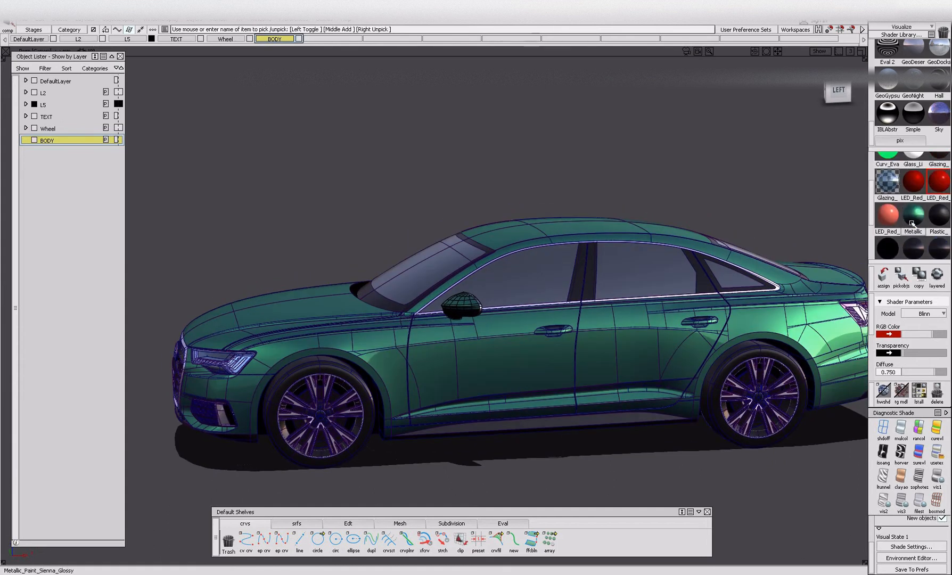
click(912, 221)
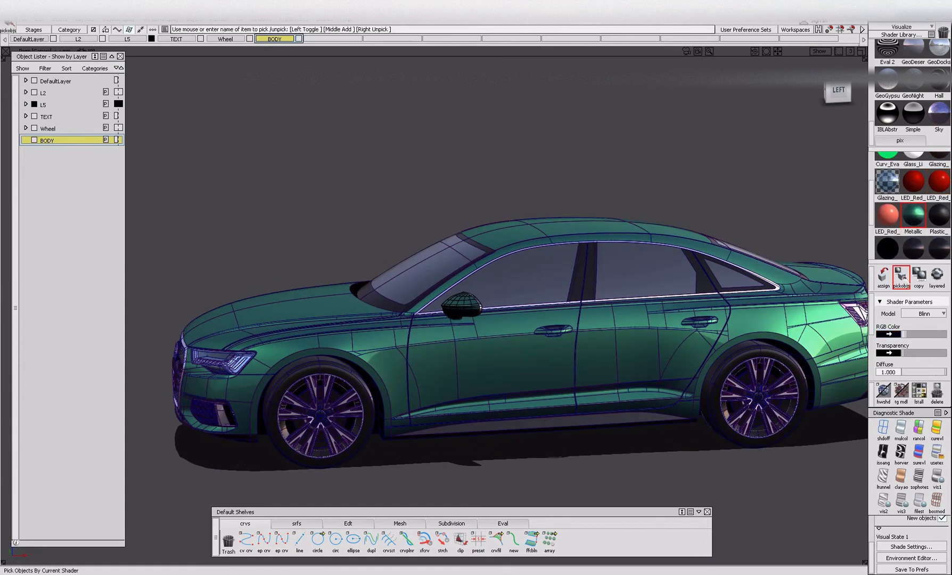
click(901, 274)
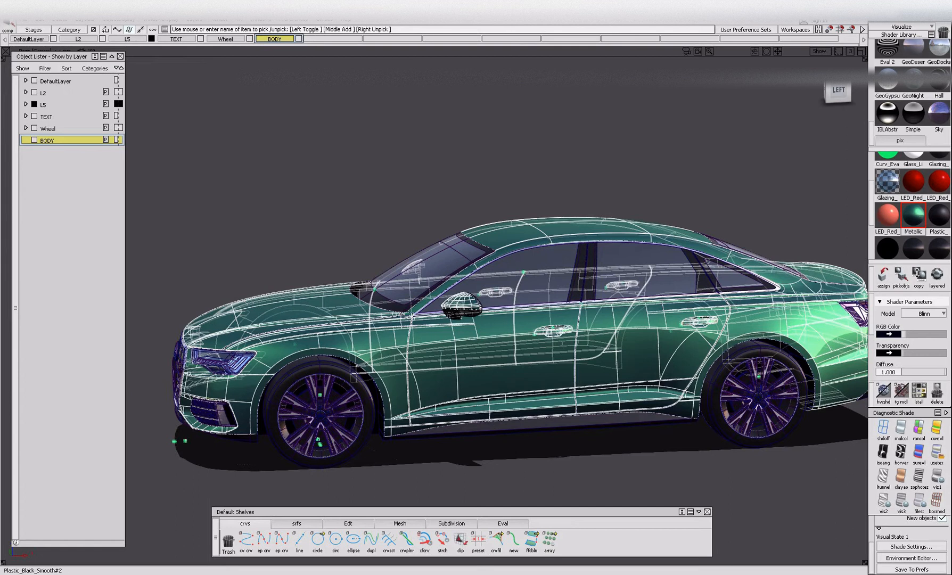
Isolate the objects with the green metallic paint shader by hiding everything unselected.
alt+shift+drag(330, 331, 415, 329)
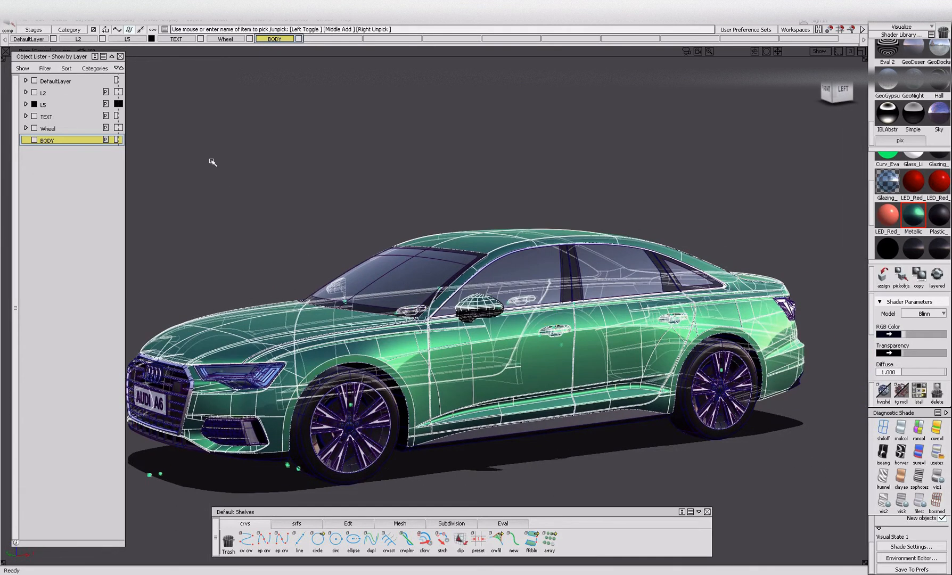
click(153, 20)
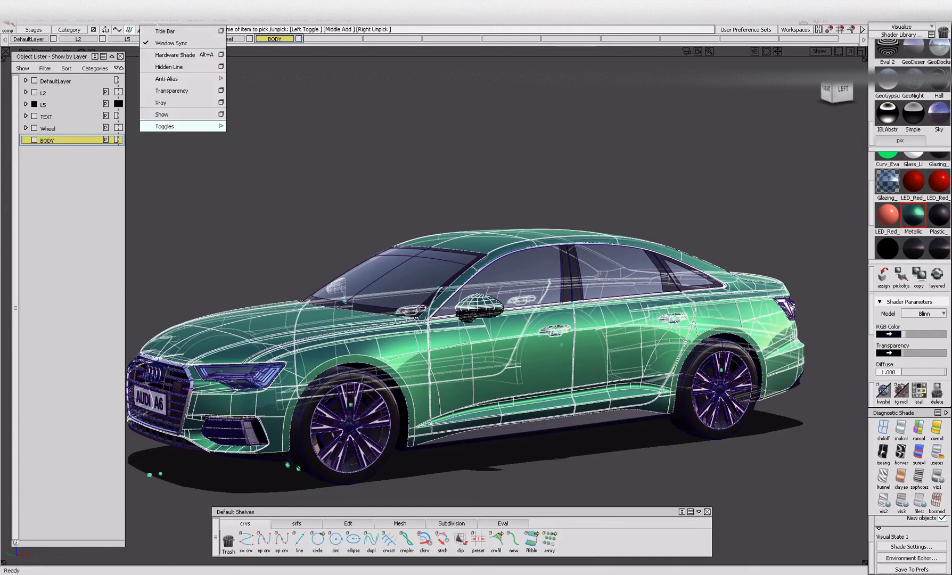
mouse_move(112, 22)
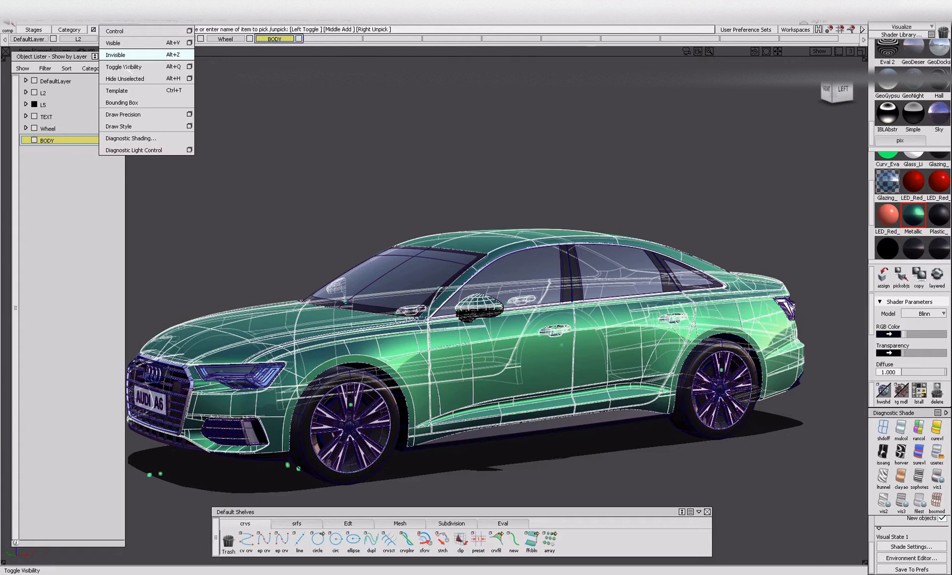
click(131, 55)
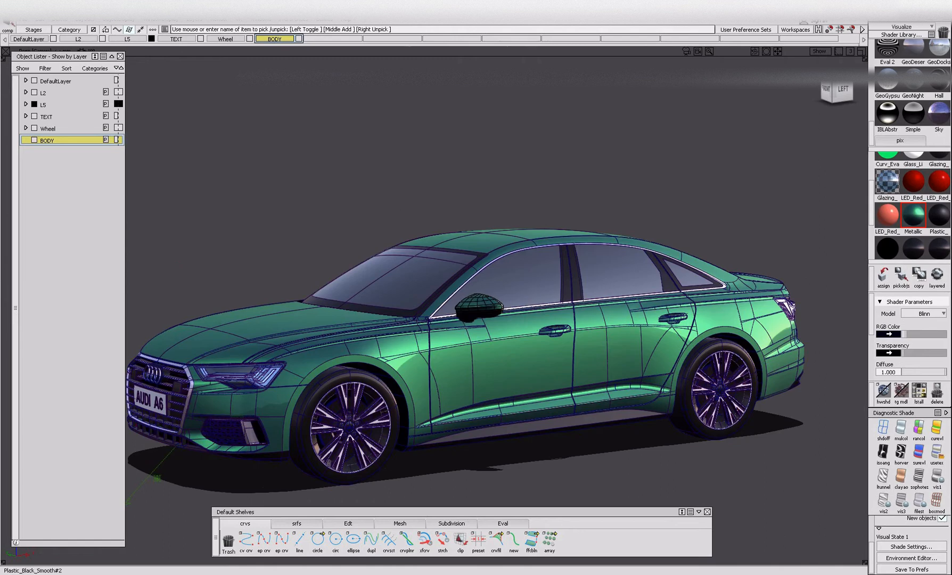
click(900, 277)
click(110, 19)
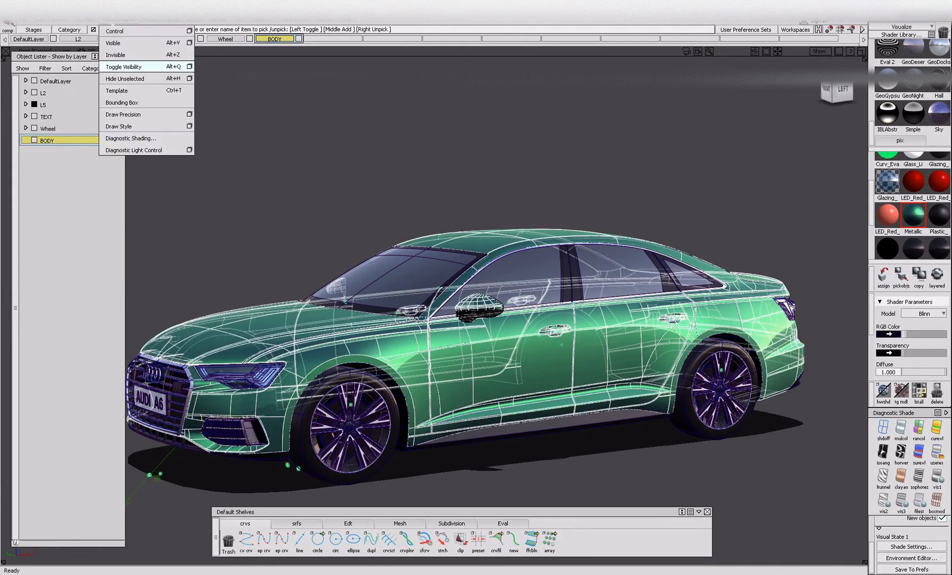
click(125, 78)
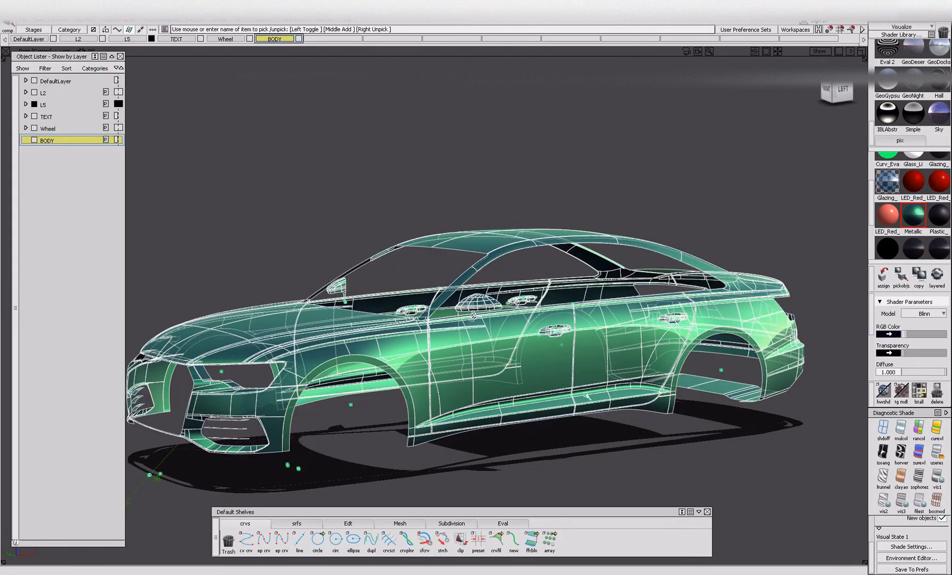
Hide the side mirror so it is excluded from the isolated body panels.
ctrl+shift+drag(551, 364, 552, 361)
alt+shift+drag(479, 363, 531, 331)
alt+shift+right_drag(531, 331, 450, 340)
alt+shift+drag(449, 341, 478, 325)
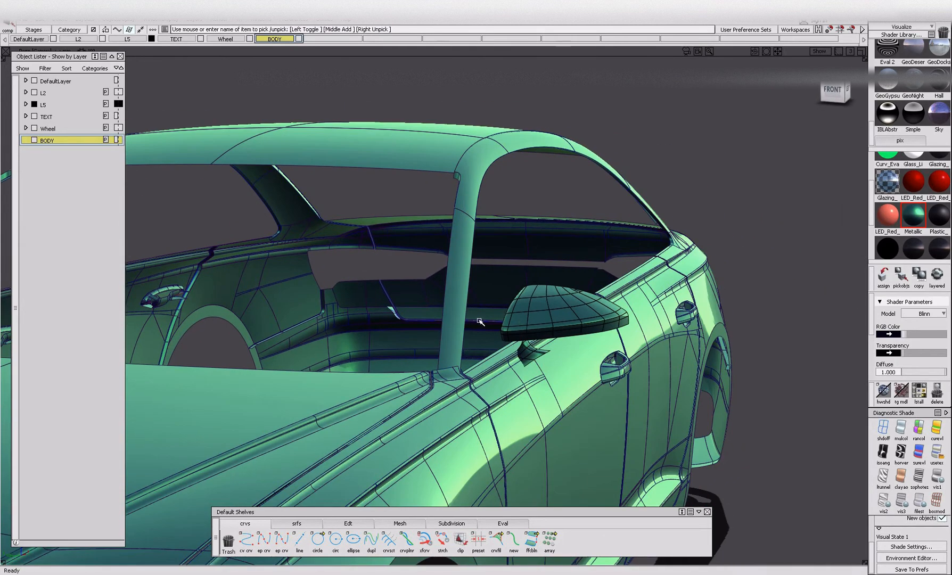
click(531, 358)
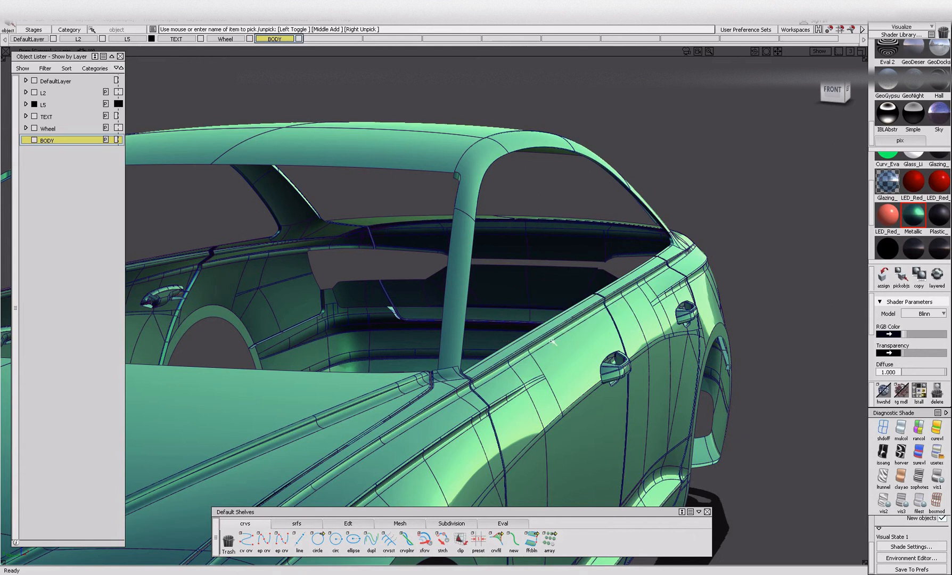
Hide the front and rear door handles among the isolated body panels.
alt+shift+right_drag(521, 326, 556, 363)
alt+shift+drag(556, 363, 565, 398)
alt+shift+middle_drag(565, 398, 548, 362)
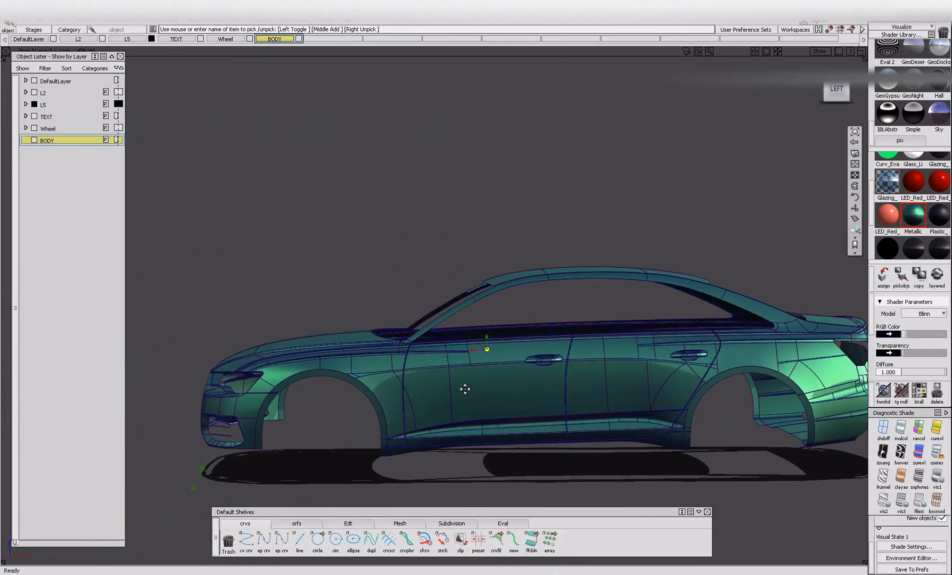
alt+shift+right_drag(610, 408, 617, 380)
click(500, 373)
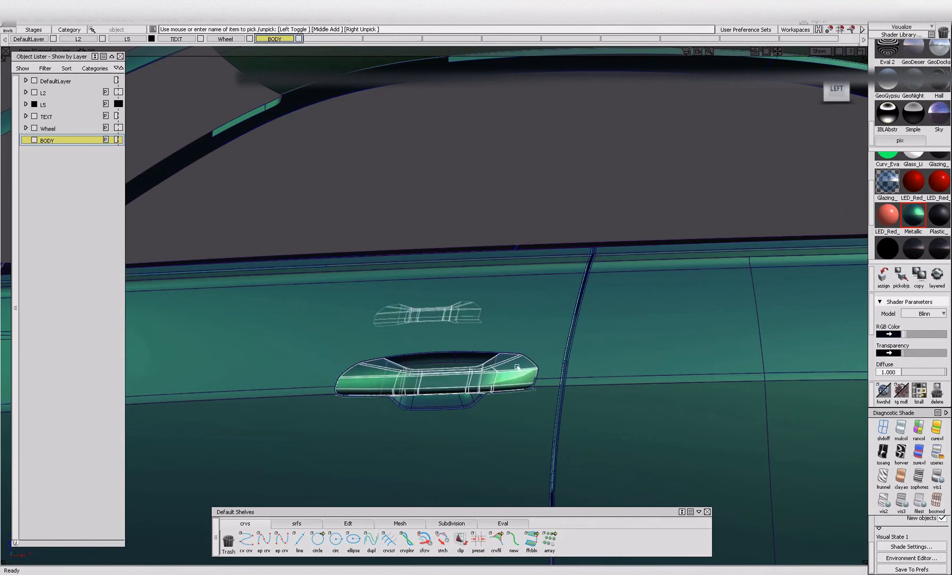
ctrl+shift+drag(516, 368, 558, 346)
alt+shift+right_drag(558, 346, 527, 391)
alt+shift+middle_drag(522, 397, 281, 373)
click(675, 361)
ctrl+shift+drag(675, 361, 612, 332)
alt+shift+click(563, 351)
alt+shift+right_drag(568, 373, 543, 418)
alt+shift+drag(612, 410, 595, 425)
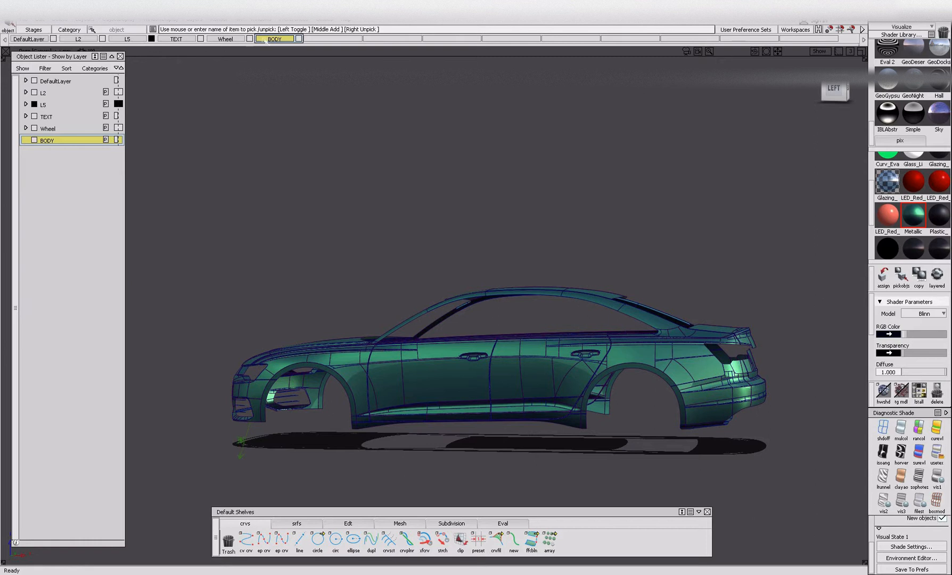
Select all the visible green body panels and assign them to the BODY layer.
mouse_move(196, 376)
ctrl+shift+mouse_down()
mouse_move(209, 434)
mouse_move(265, 457)
ctrl+shift+mouse_up()
key(Delete)
ctrl+shift+drag(232, 274, 215, 352)
drag(868, 473, 871, 475)
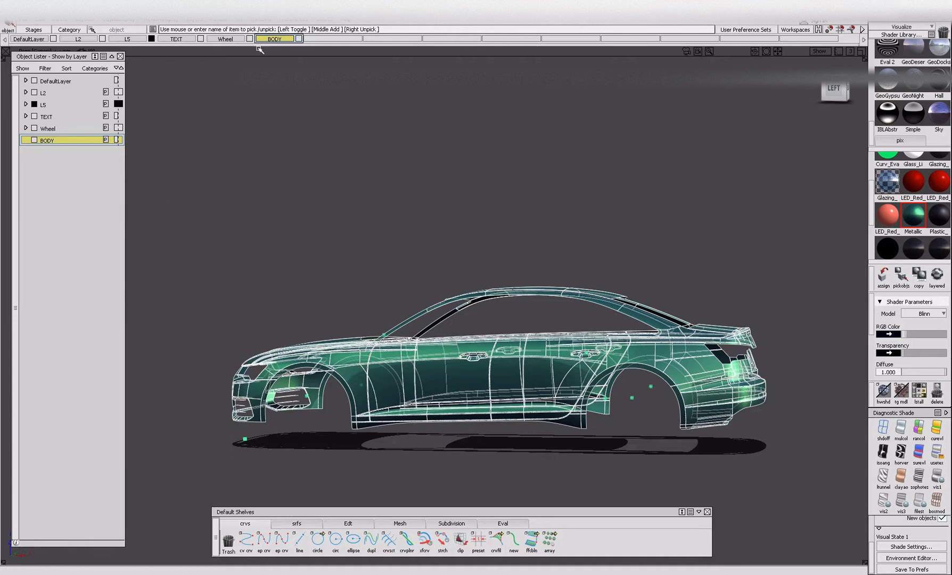
right_click(43, 140)
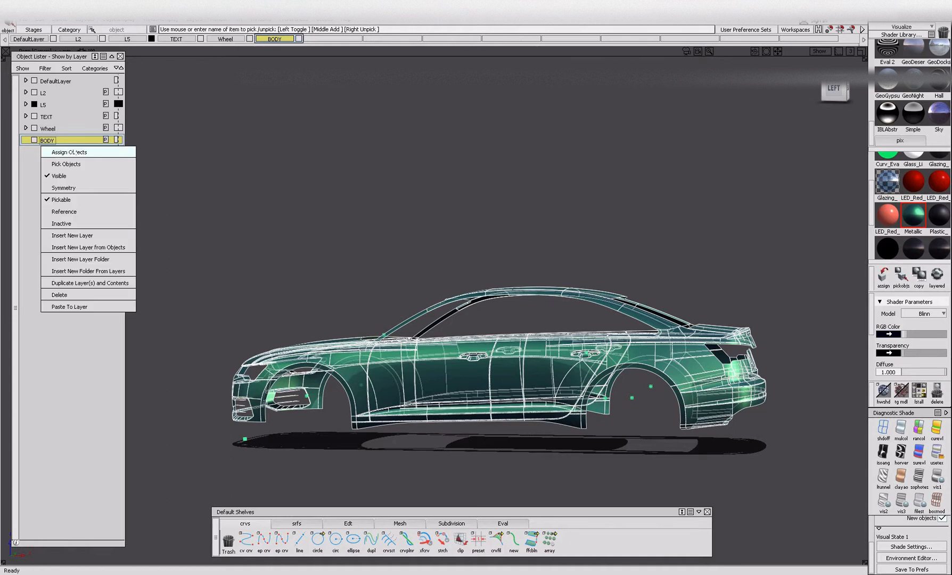
click(74, 152)
Draw an edit-point curve along the car's centreline at the front end in the orthographic top view.
alt+shift+drag(489, 309, 508, 466)
alt+shift+drag(475, 424, 482, 492)
click(836, 85)
alt+shift+middle_drag(434, 383, 448, 355)
ctrl+shift+drag(447, 333, 395, 367)
drag(395, 366, 442, 443)
ctrl+shift+drag(450, 491, 458, 388)
click(264, 540)
alt+click(461, 442)
alt+click(455, 312)
Trim the front surfaces that extend past the centreline, discarding the portions beyond the centreline curve.
ctrl+shift+drag(492, 344, 414, 404)
drag(384, 342, 432, 431)
ctrl+shift+right_drag(362, 434, 435, 434)
drag(441, 423, 466, 453)
key(space)
ctrl+shift+right_drag(469, 385, 413, 374)
drag(393, 339, 452, 418)
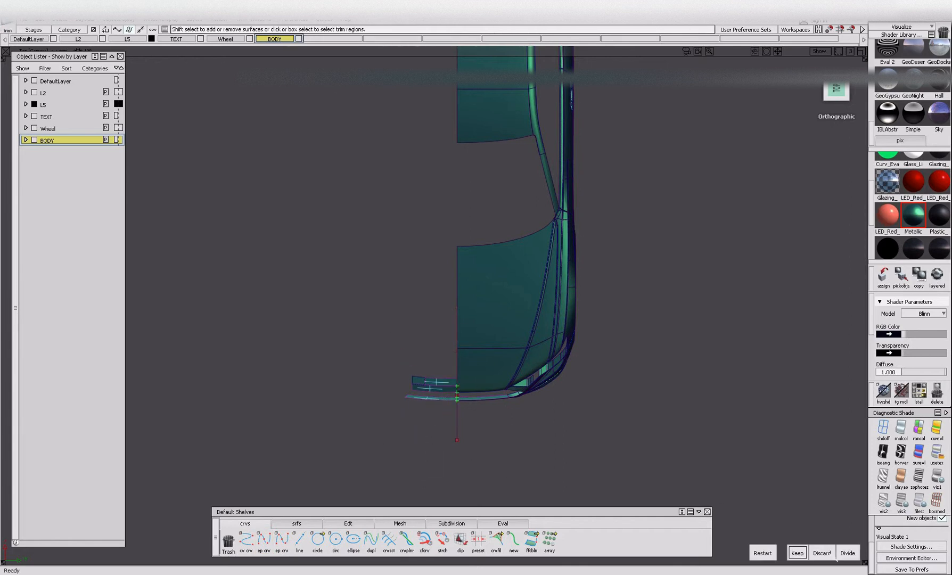
ctrl+shift+drag(412, 386, 413, 388)
click(417, 384)
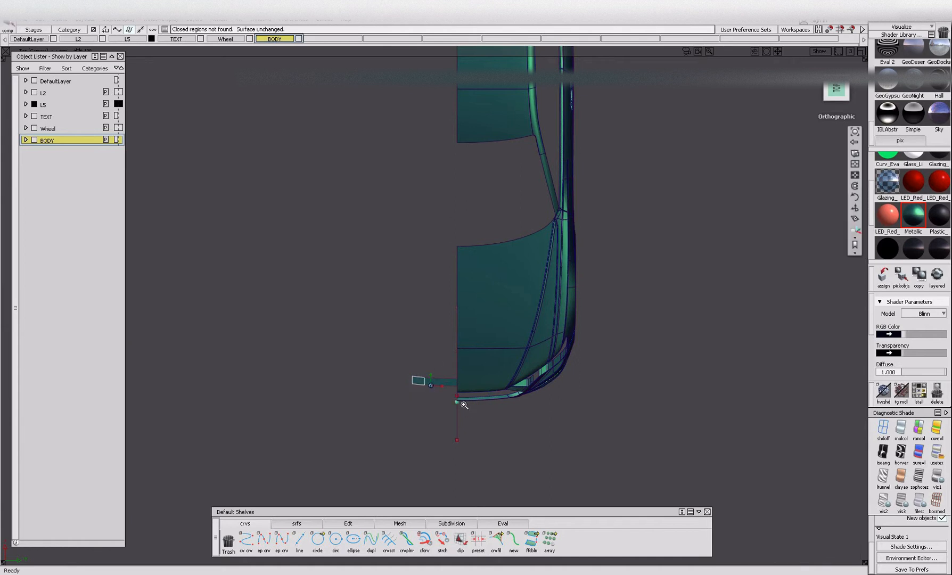
Delete the leftover front surface pieces lying beyond the centreline.
alt+shift+drag(458, 409, 450, 249)
ctrl+shift+drag(470, 388, 461, 299)
click(436, 388)
click(284, 39)
click(281, 49)
alt+shift+right_drag(461, 319, 544, 321)
alt+shift+drag(544, 321, 443, 209)
ctrl+shift+drag(441, 389, 436, 389)
click(412, 413)
key(Delete)
alt+shift+drag(422, 449, 479, 418)
click(233, 425)
key(Delete)
Assign a dark plastic shader to the slats in the front bumper's side opening and hide them.
alt+shift+drag(544, 383, 481, 478)
alt+shift+right_drag(481, 478, 502, 472)
alt+shift+drag(501, 472, 526, 427)
alt+shift+right_drag(525, 427, 522, 407)
alt+shift+drag(522, 408, 510, 392)
alt+shift+right_drag(567, 440, 570, 406)
ctrl+shift+drag(570, 407, 492, 403)
click(559, 381)
click(628, 378)
drag(564, 398, 617, 434)
drag(553, 439, 640, 481)
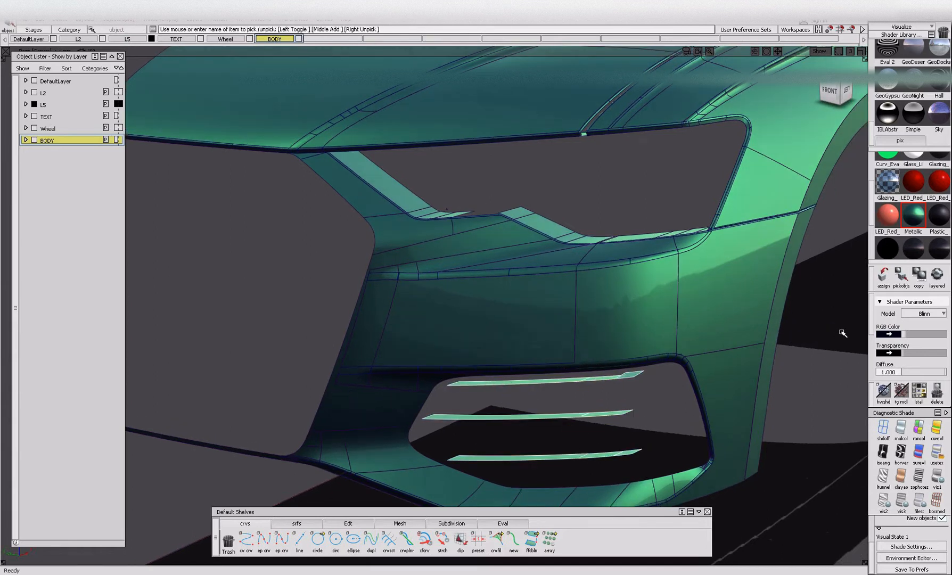
click(920, 245)
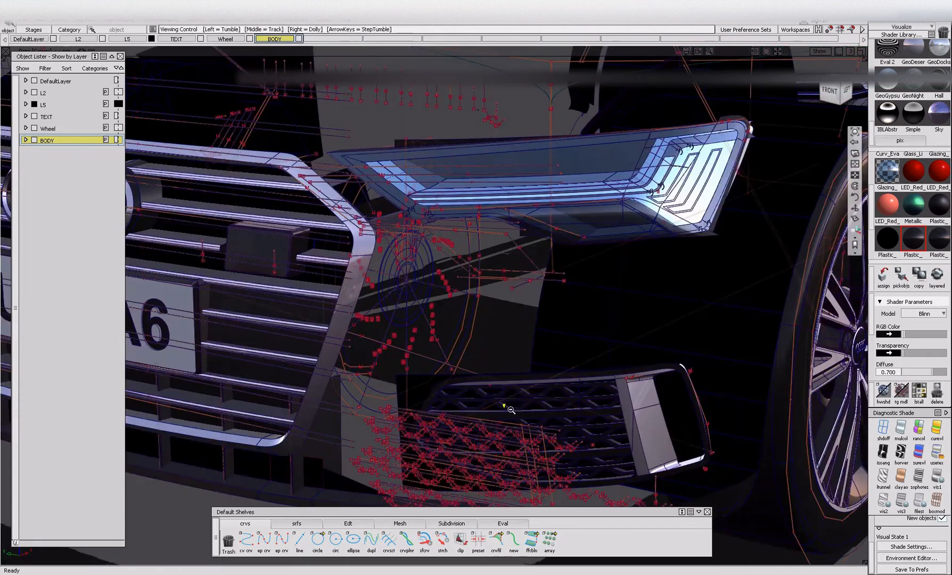
Ungroup all the visible body panels using the Delete Node method with Preserve Position set to Yes.
alt+shift+right_drag(510, 408, 510, 458)
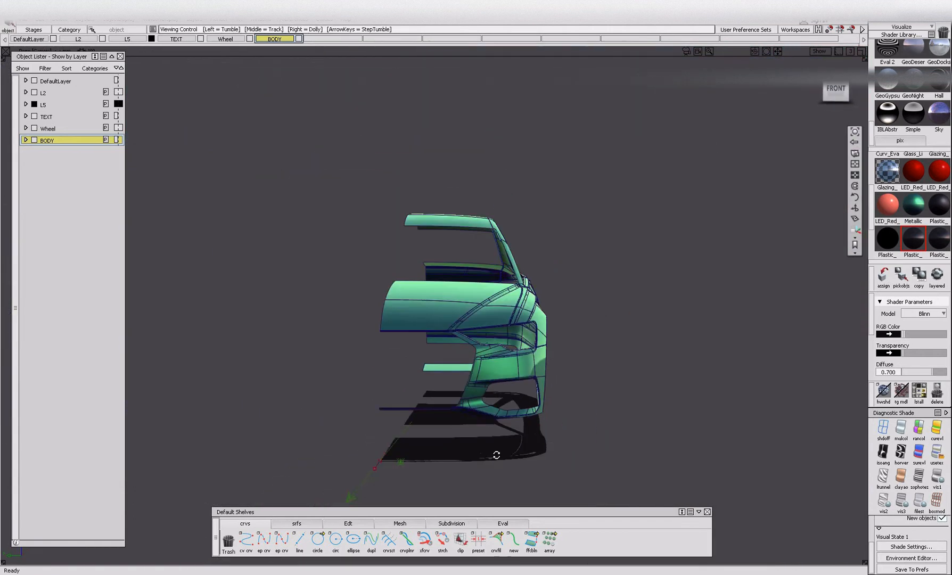
alt+shift+middle_drag(745, 365, 449, 321)
alt+shift+right_drag(450, 320, 415, 335)
alt+shift+drag(448, 317, 334, 376)
alt+shift+drag(377, 349, 367, 339)
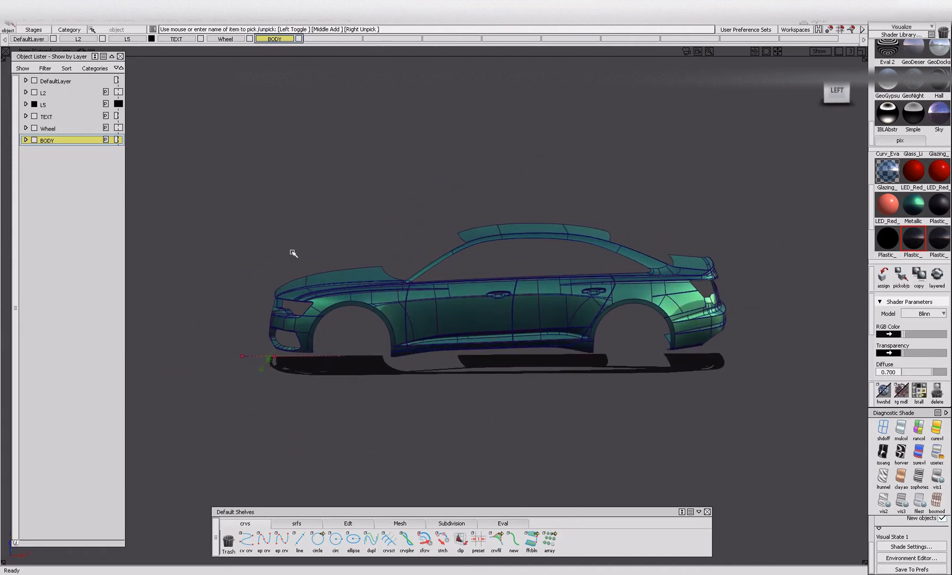
alt+shift+click(259, 359)
drag(191, 159, 773, 379)
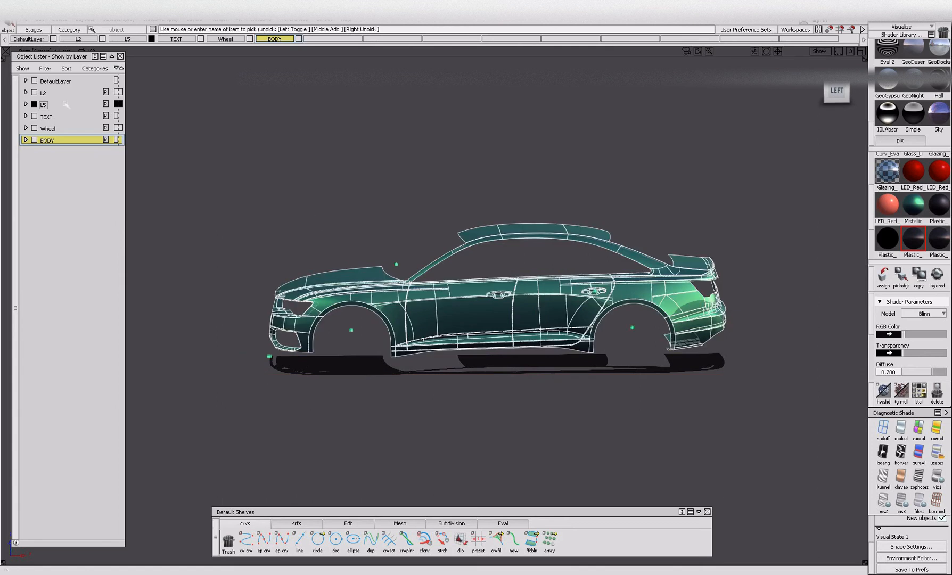
click(40, 19)
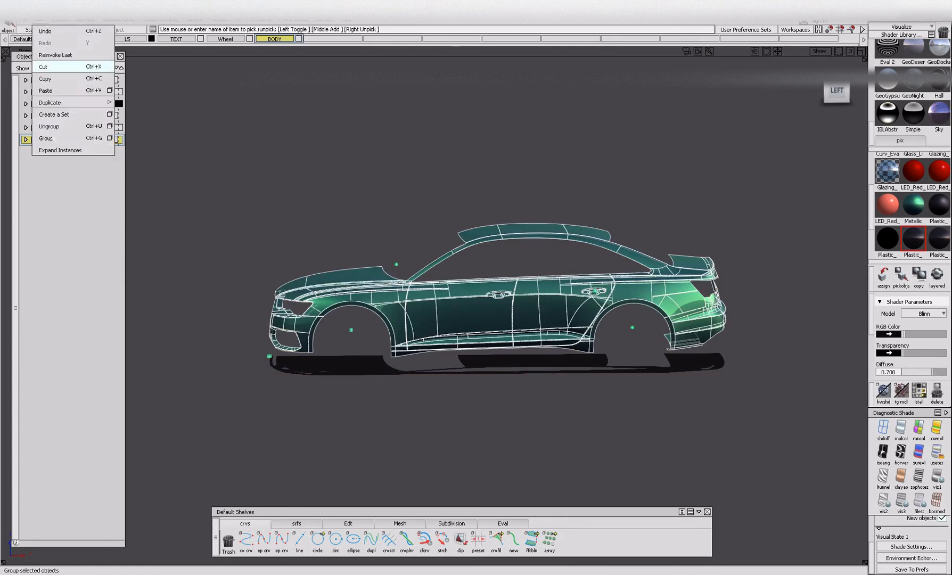
click(117, 129)
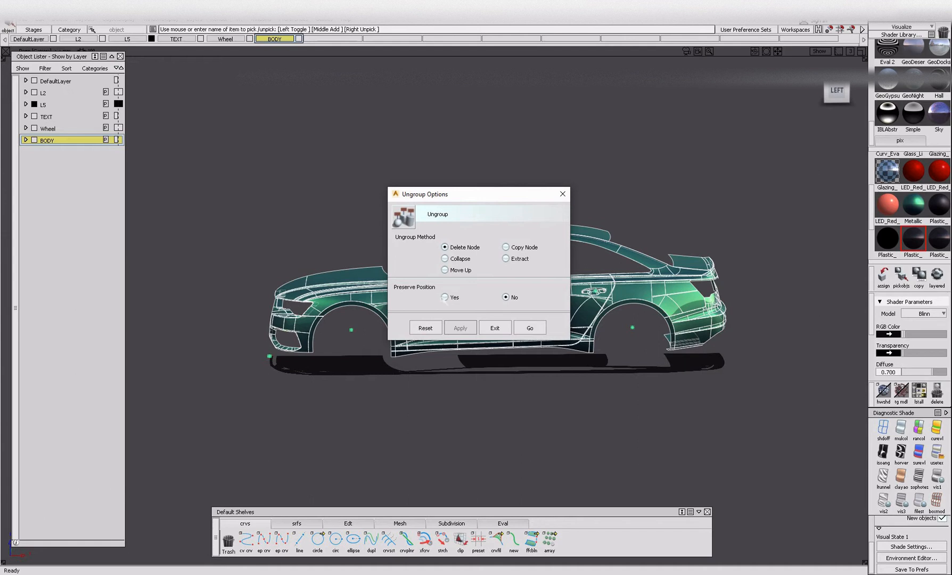
click(444, 297)
click(535, 328)
click(536, 327)
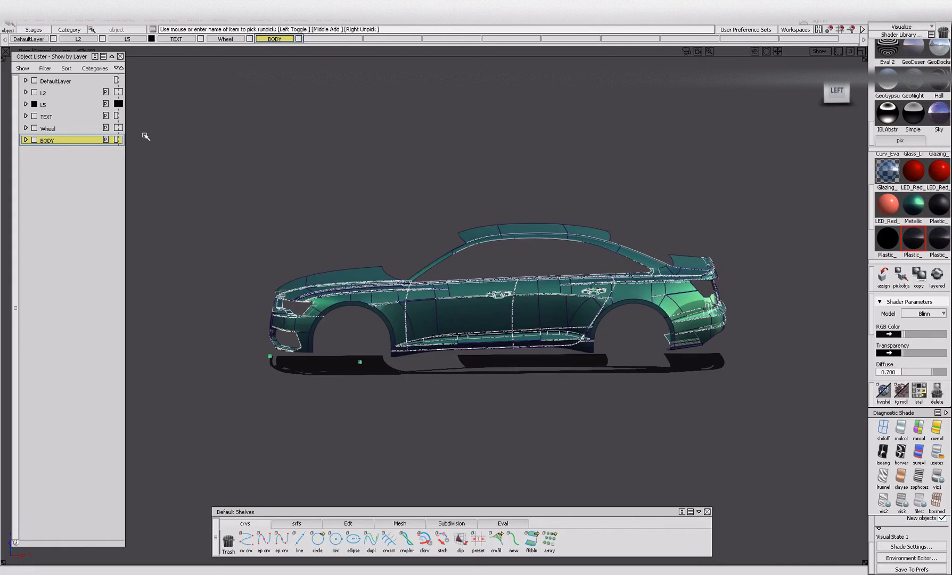
Repeat Ungroup on the remaining nested body groups and clear the selection.
click(39, 20)
click(59, 127)
click(40, 20)
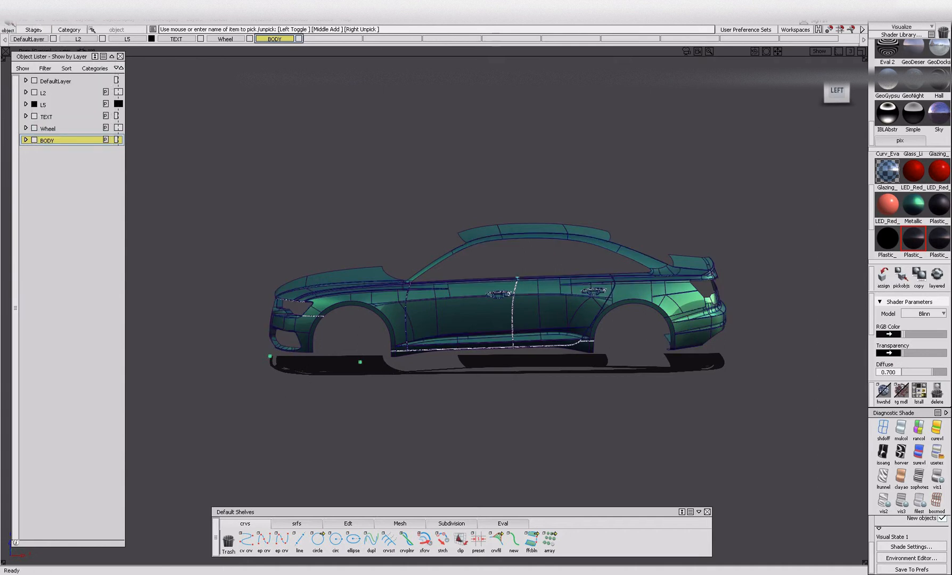
click(52, 127)
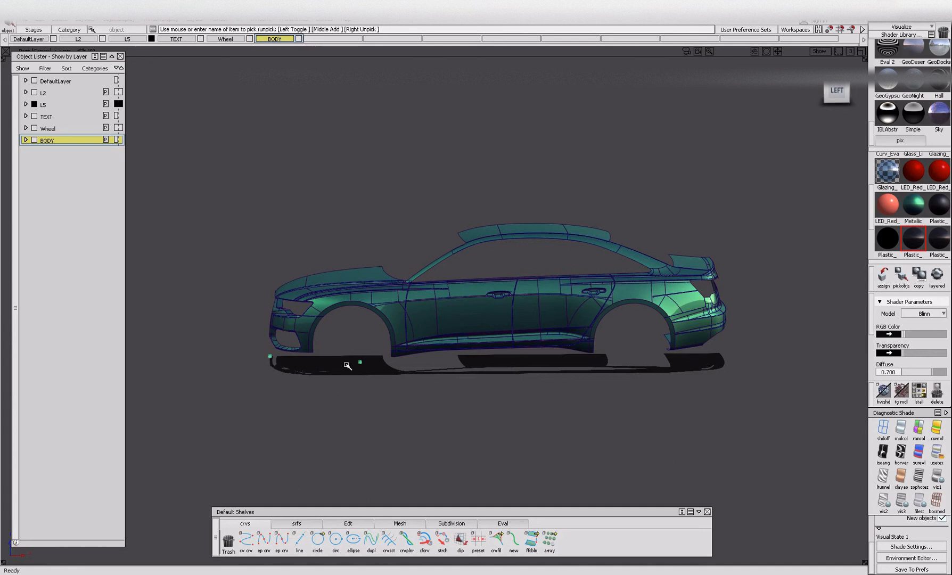
click(39, 20)
click(53, 126)
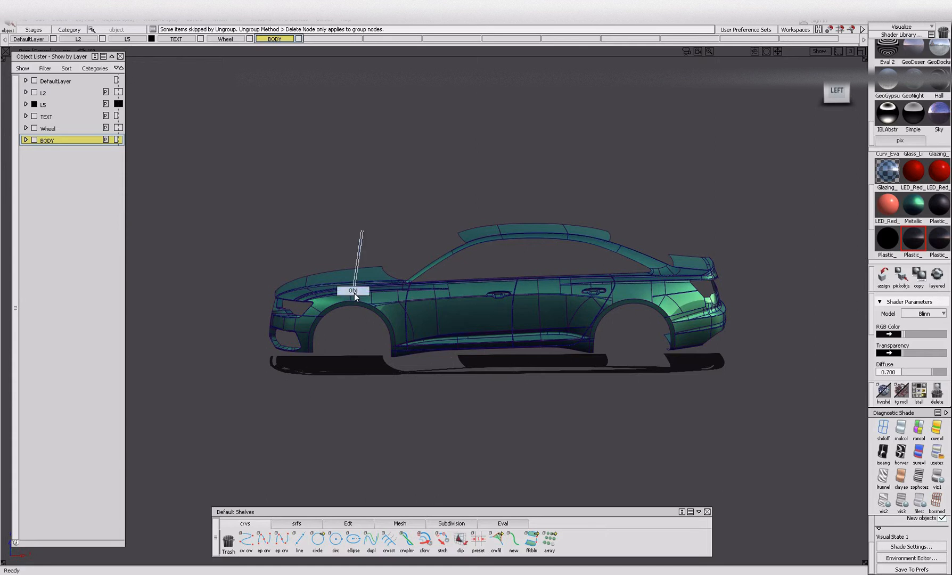
ctrl+shift+drag(237, 153, 237, 184)
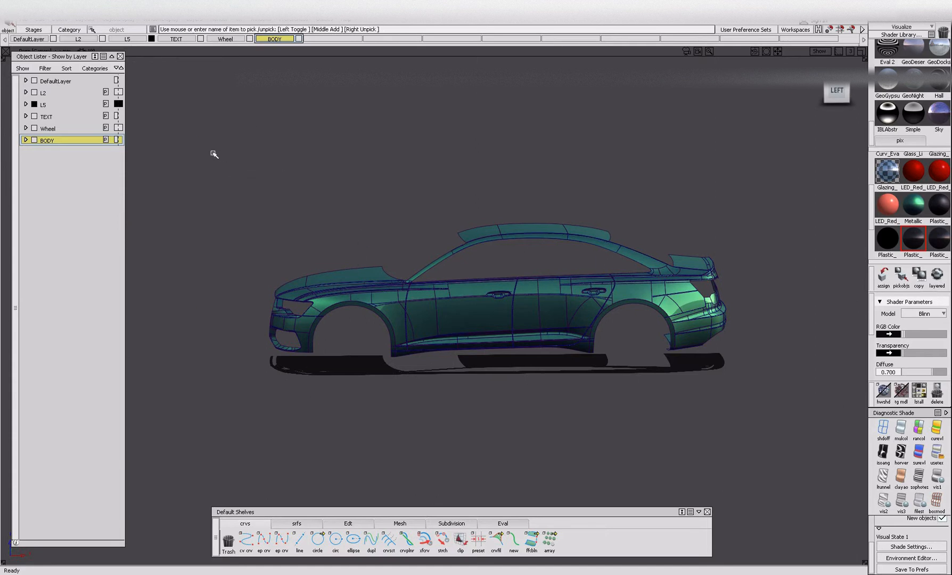
Group all the visible body panels together and expand the BODY layer's contents.
drag(202, 143, 880, 429)
click(41, 20)
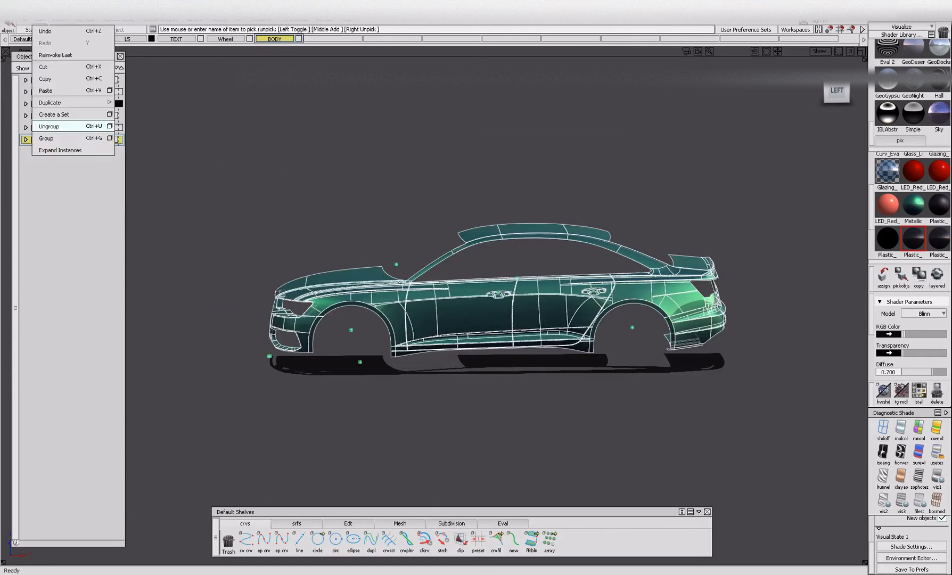
click(53, 138)
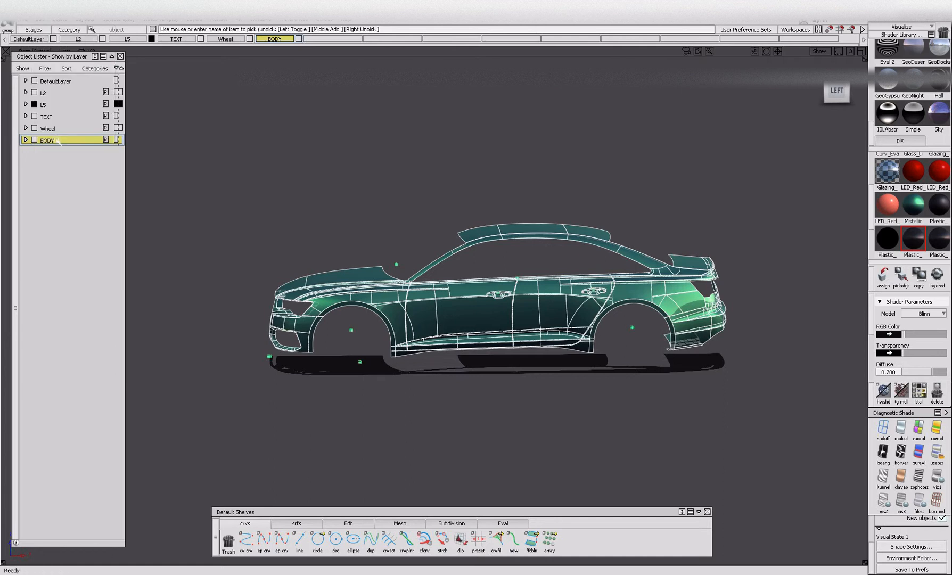
click(26, 139)
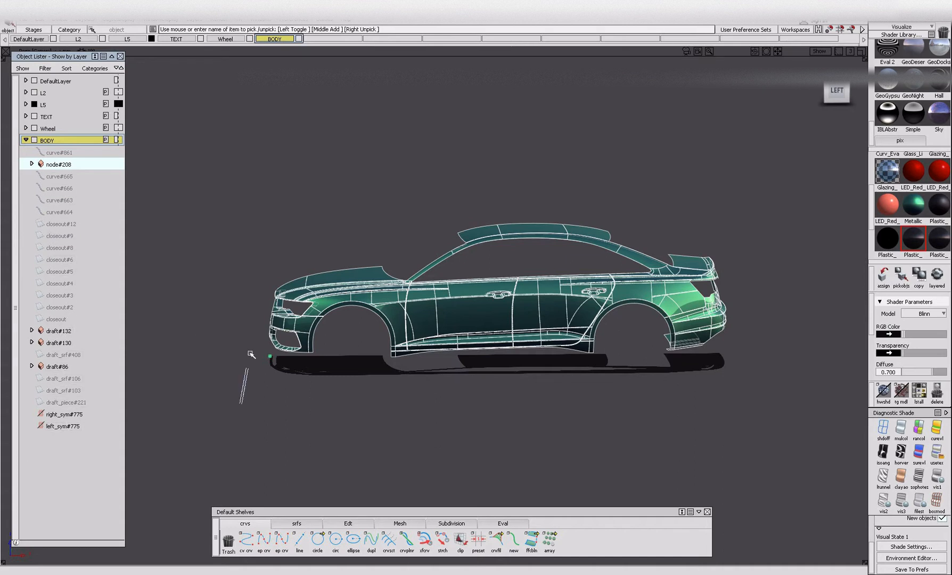
Invert the visibility and pick all BODY layer objects so that only that layer's complete contents are displayed.
click(248, 339)
click(333, 302)
click(318, 287)
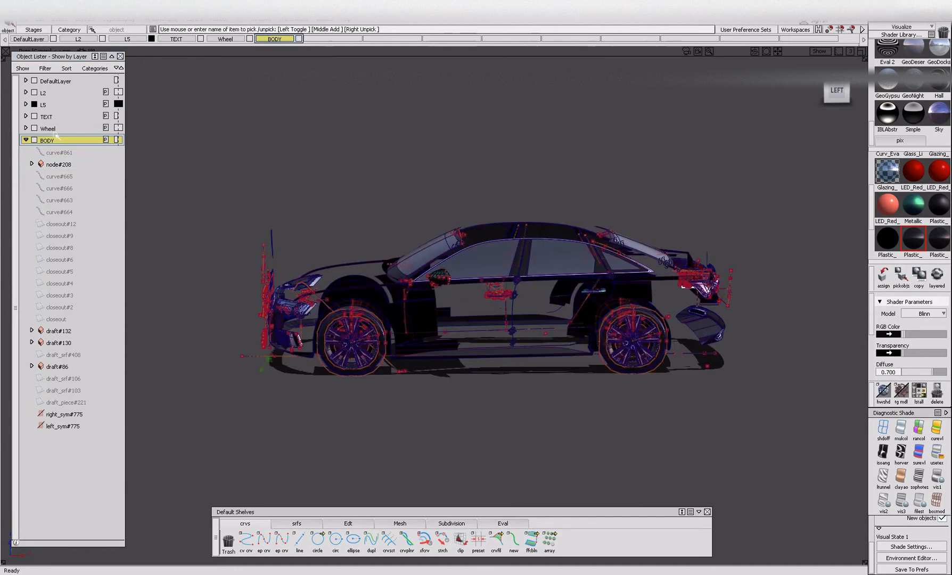
right_click(63, 140)
click(70, 164)
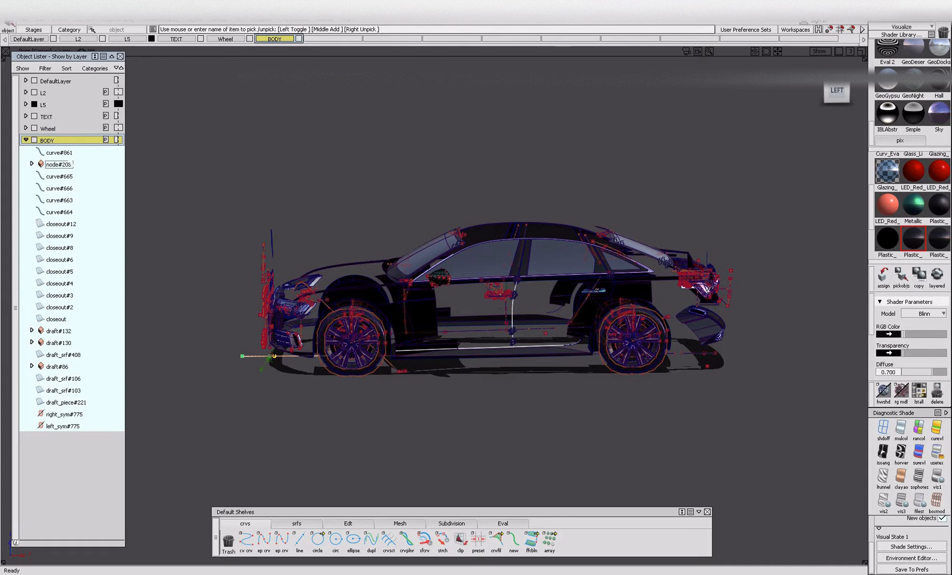
key(alt+i)
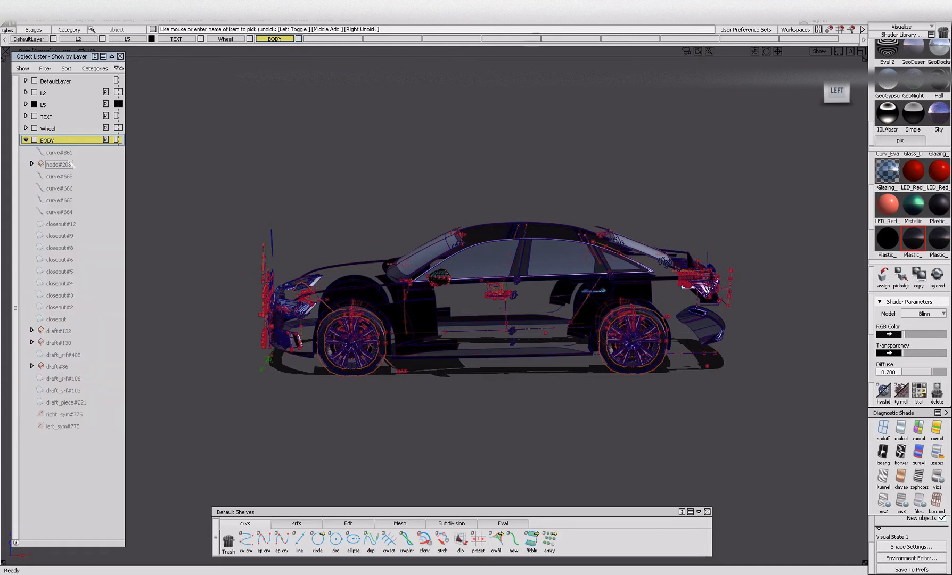
key(alt+v)
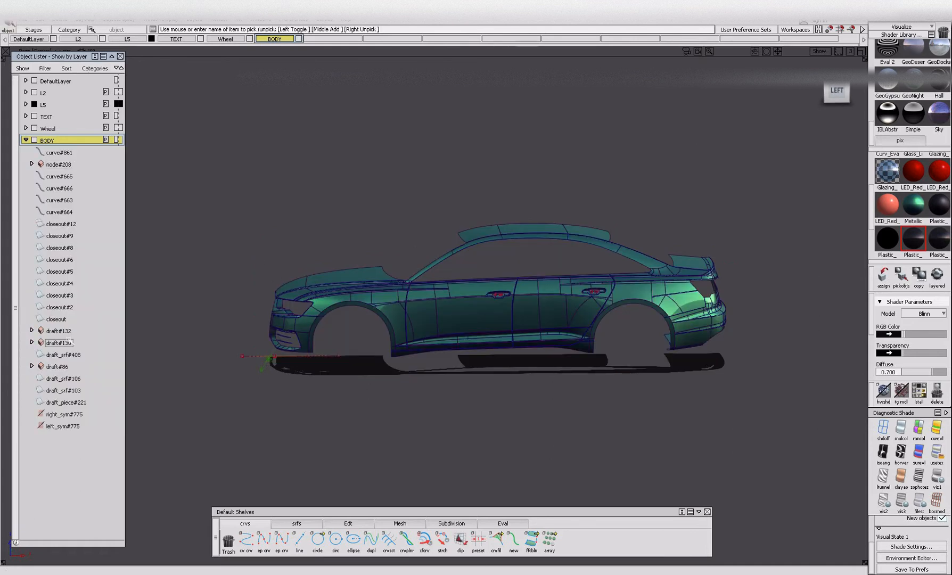
Move the bumper slat objects, from draft#132 to draft_srf#103 in the BODY layer, to layer L2.
click(85, 331)
alt+shift+click(289, 332)
alt+shift+right_drag(319, 362, 426, 367)
alt+shift+drag(426, 367, 500, 303)
alt+shift+middle_drag(294, 358, 395, 322)
alt+shift+right_drag(390, 329, 412, 338)
mouse_move(412, 339)
alt+shift+mouse_down()
mouse_move(426, 345)
mouse_move(404, 356)
alt+shift+mouse_up()
mouse_move(402, 357)
ctrl+shift+mouse_down()
mouse_move(408, 326)
mouse_move(398, 339)
mouse_move(404, 330)
mouse_move(420, 347)
ctrl+shift+mouse_up()
drag(345, 339, 419, 396)
right_click(45, 108)
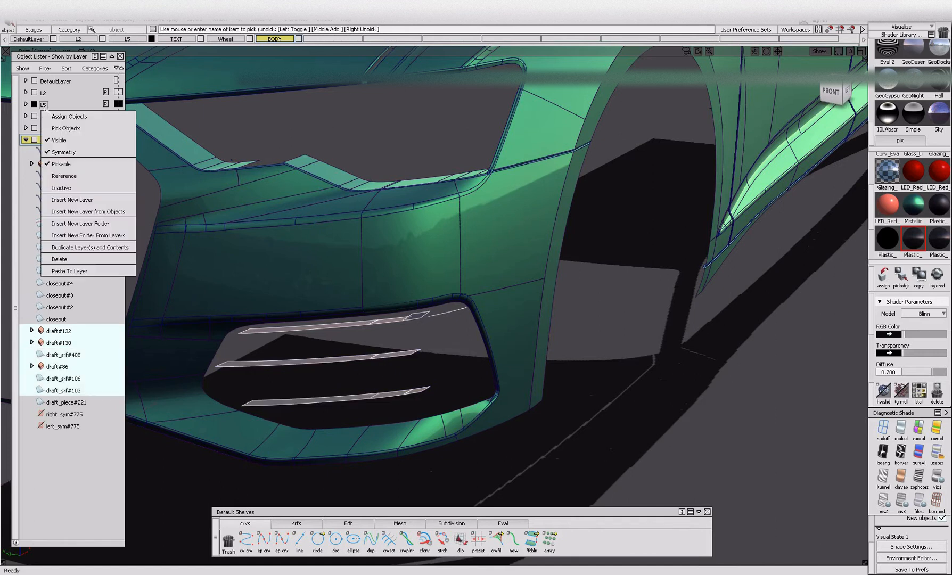
click(43, 92)
right_click(44, 94)
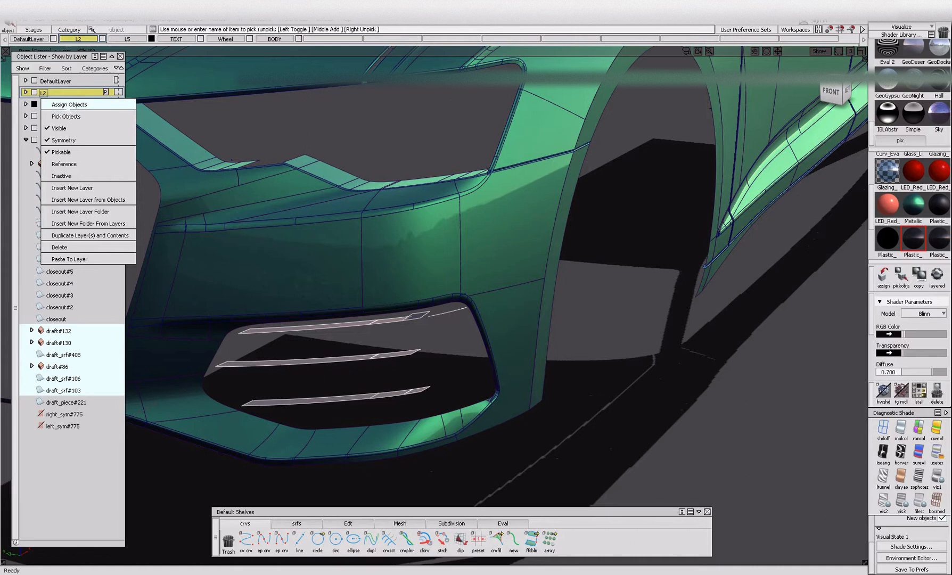
click(68, 106)
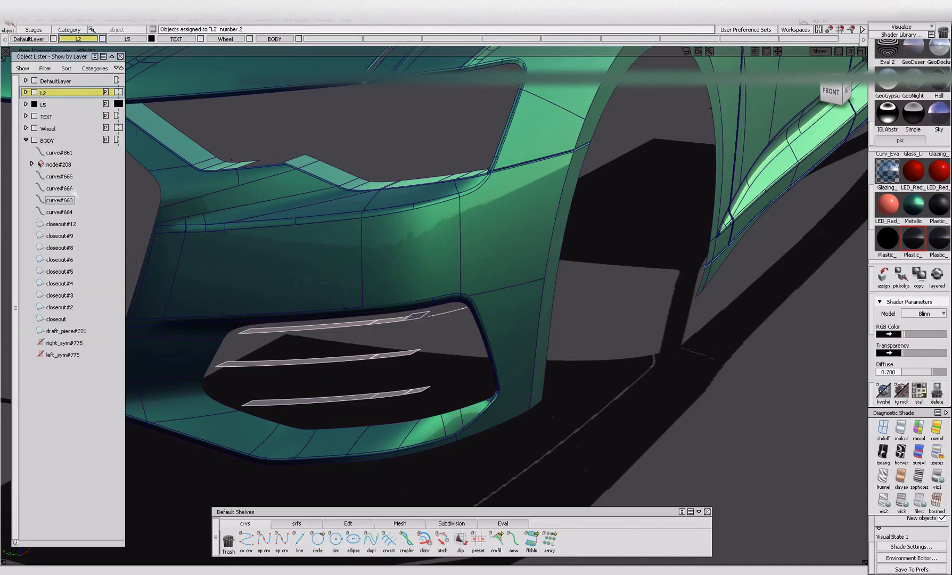
Check which parts of the car the BODY layer's curve and closeout entries belong to.
click(67, 153)
click(67, 177)
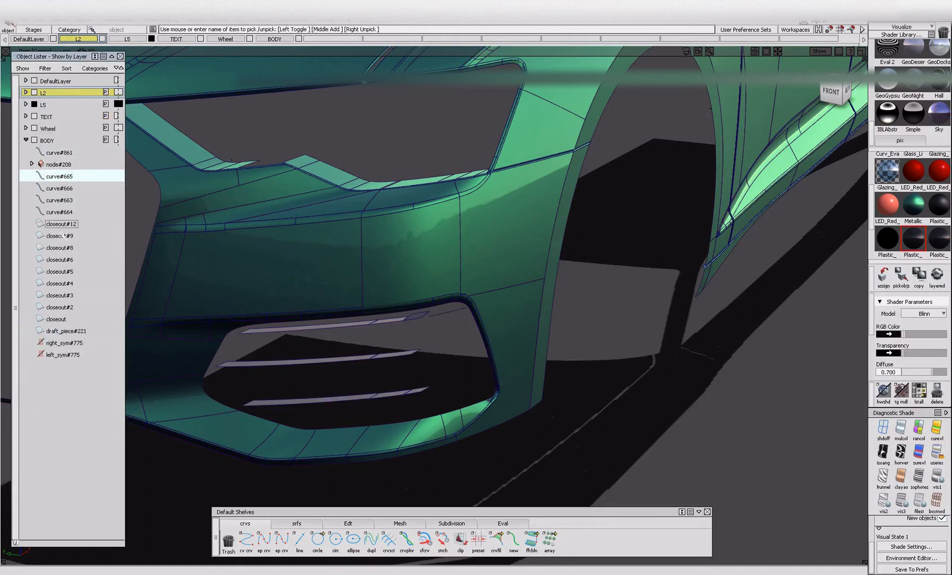
click(67, 225)
click(63, 237)
alt+shift+right_drag(437, 257, 418, 283)
alt+shift+drag(418, 282, 415, 284)
alt+shift+right_drag(415, 284, 479, 296)
alt+shift+middle_drag(479, 296, 266, 276)
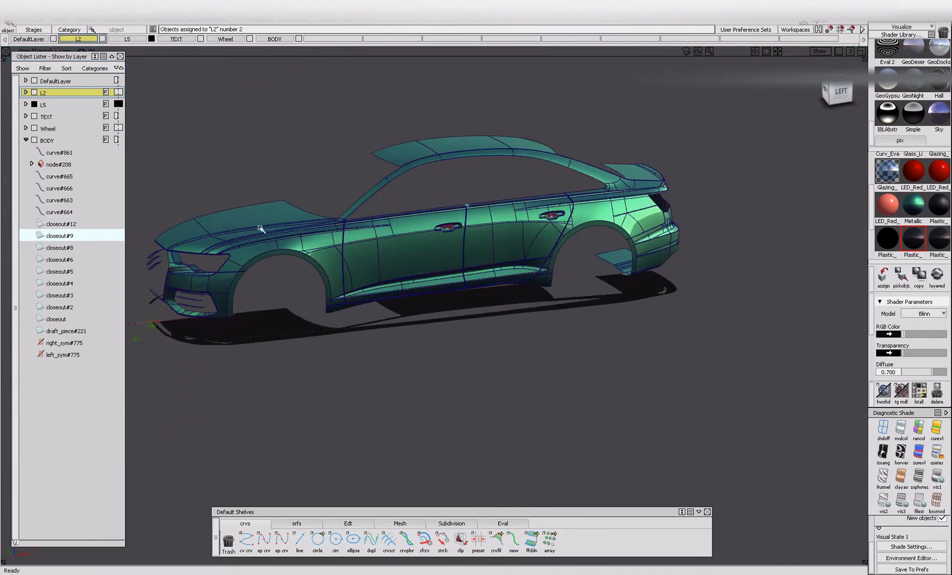
click(65, 190)
click(59, 176)
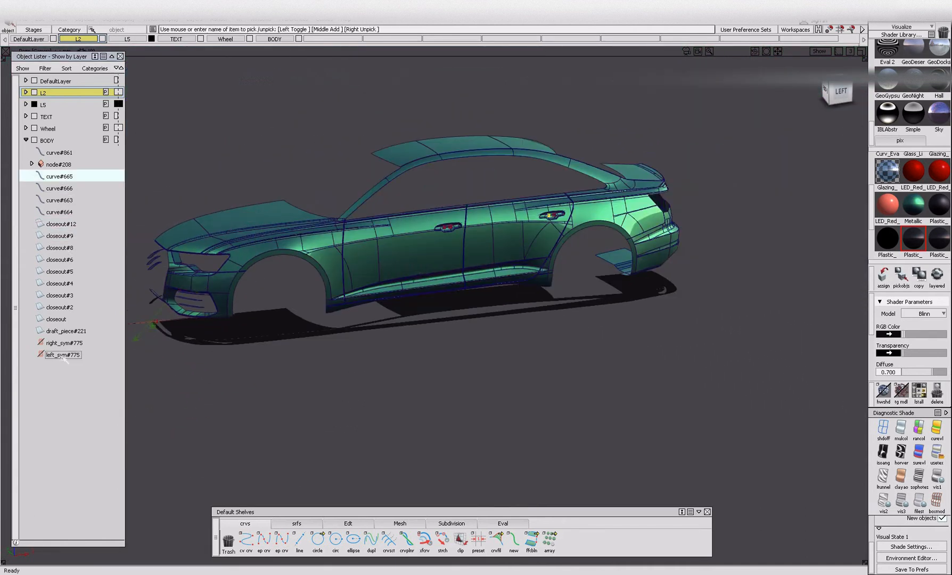
shift+click(62, 355)
alt+shift+click(438, 232)
alt+shift+right_drag(438, 231, 376, 248)
alt+shift+drag(376, 248, 387, 251)
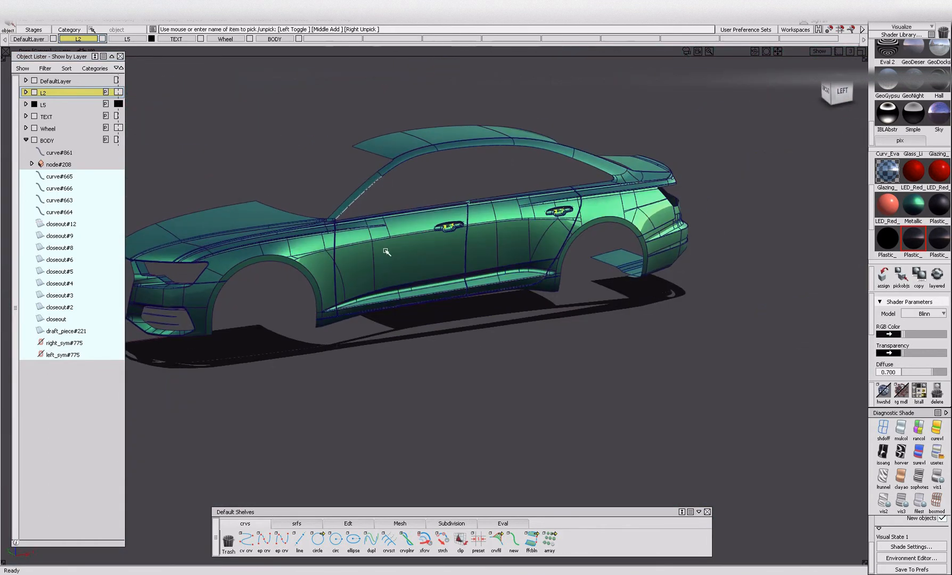
key(Delete)
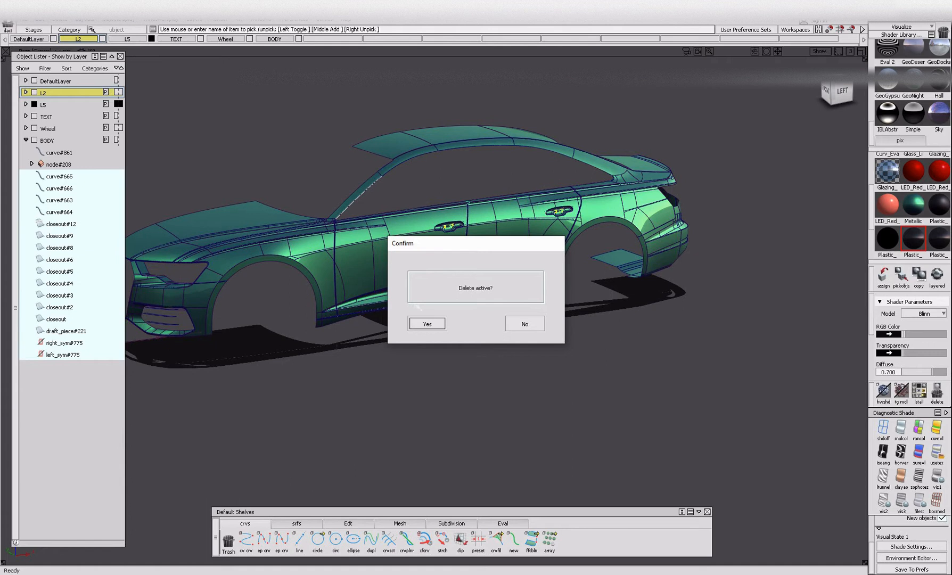
click(524, 323)
Examine the dark draft_piece#221 strip along the windshield pillar from inside the body.
alt+shift+click(369, 188)
alt+shift+right_drag(369, 188, 511, 240)
alt+shift+drag(511, 239, 447, 240)
alt+shift+right_drag(447, 241, 407, 243)
alt+shift+drag(408, 242, 391, 276)
click(422, 150)
click(419, 142)
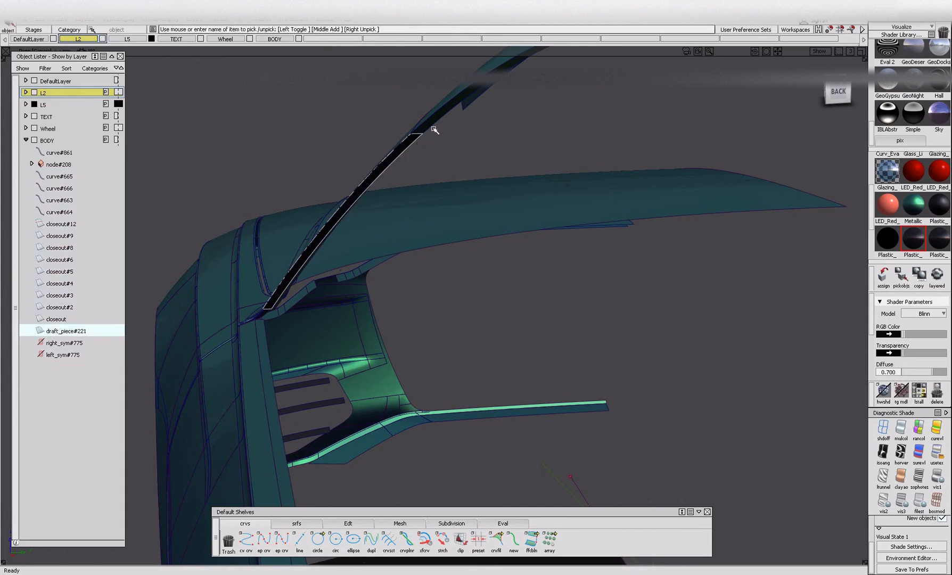
click(436, 127)
Select all the visible body objects and assign the green metallic paint shader to them.
alt+shift+drag(436, 128, 716, 152)
alt+shift+right_drag(716, 151, 294, 182)
alt+shift+middle_drag(294, 181, 354, 194)
ctrl+shift+drag(379, 226, 379, 111)
ctrl+shift+drag(332, 184, 283, 139)
click(345, 288)
ctrl+shift+drag(345, 240, 344, 125)
ctrl+shift+drag(317, 201, 269, 154)
drag(261, 110, 802, 387)
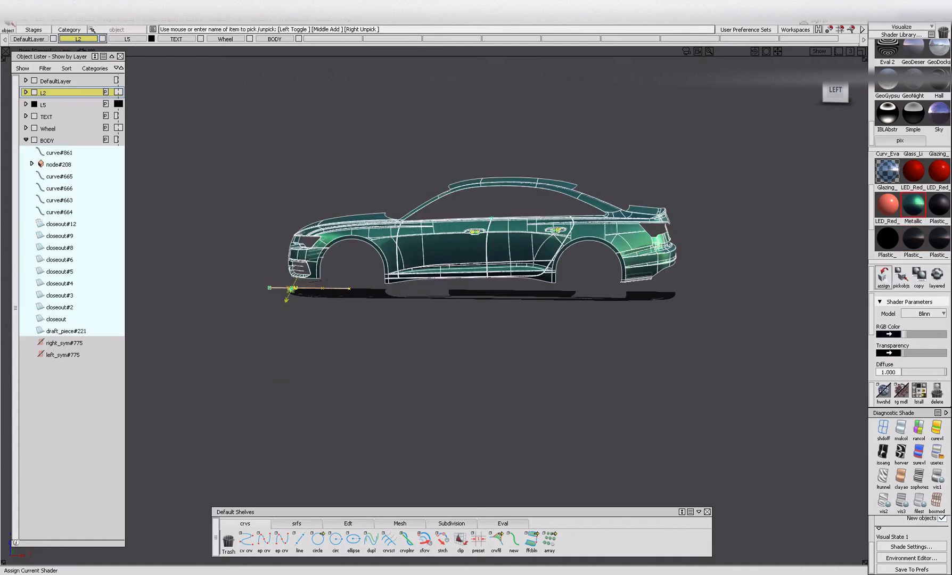
Select the loose curves of the BODY layer, from curve#861 to curve#664, and delete them.
ctrl+shift+drag(393, 256, 391, 160)
drag(232, 123, 769, 376)
ctrl+shift+drag(313, 186, 312, 174)
ctrl+shift+drag(312, 139, 336, 152)
drag(245, 141, 750, 357)
key(ctrl+x)
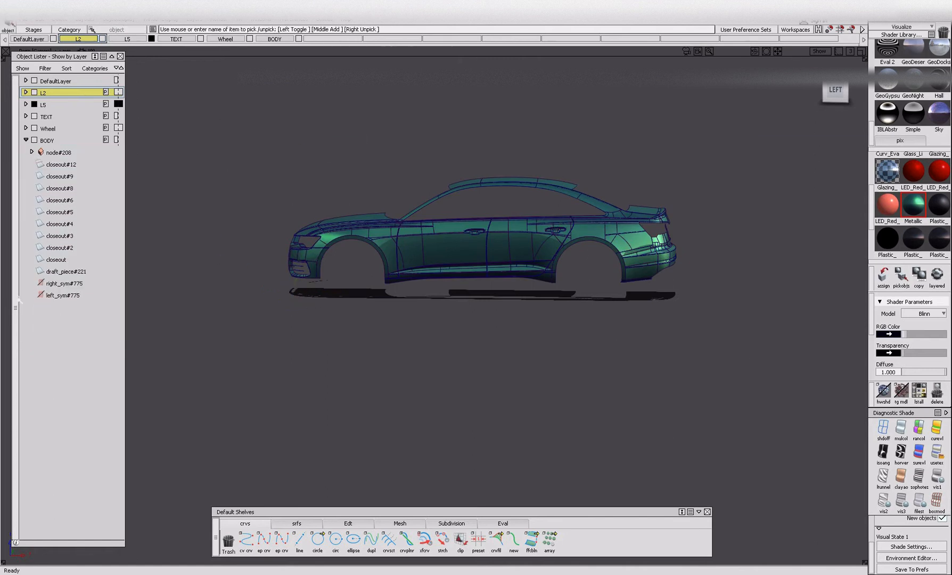
Select all the visible body panels and closeouts of the BODY layer and ungroup them.
double_click(62, 295)
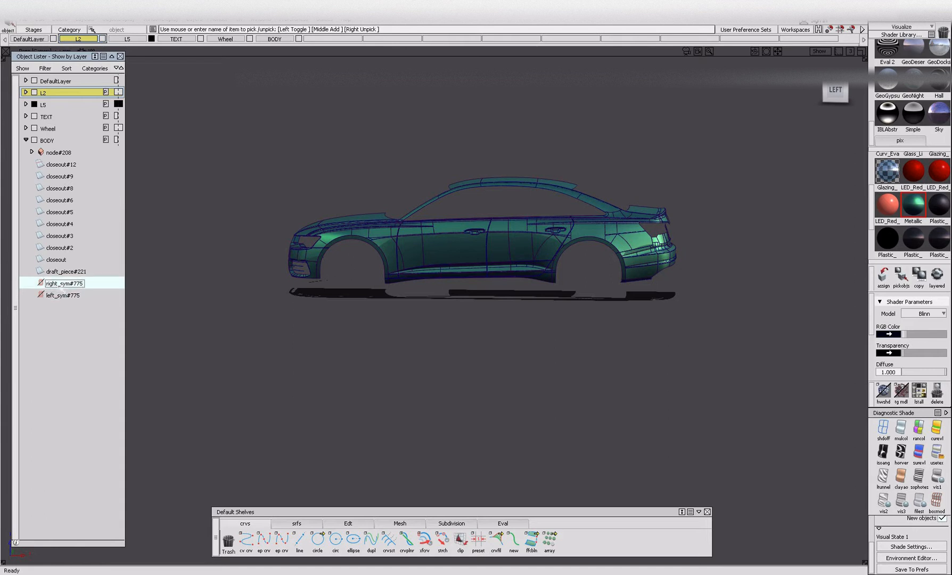
drag(187, 117, 703, 356)
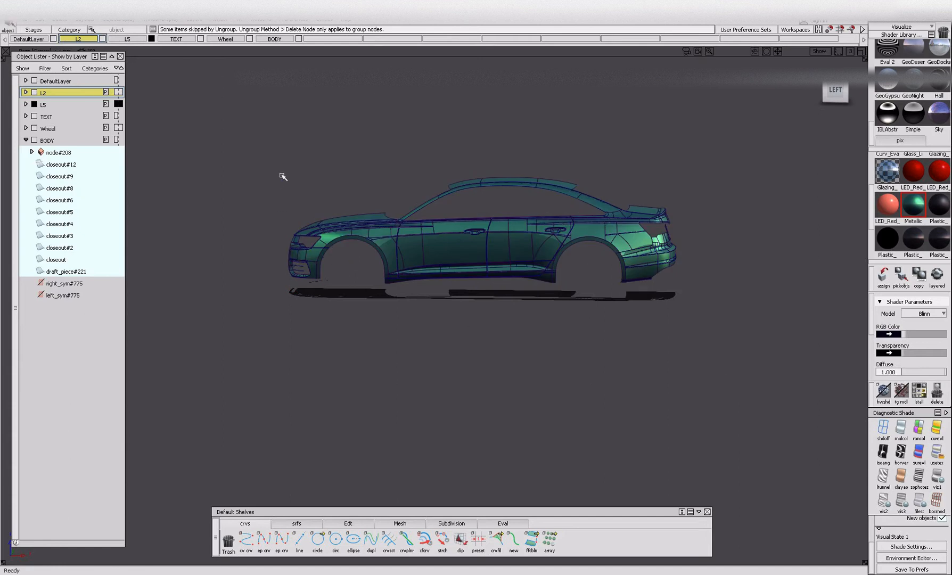
alt+shift+right_drag(302, 270, 438, 285)
alt+shift+drag(437, 285, 324, 319)
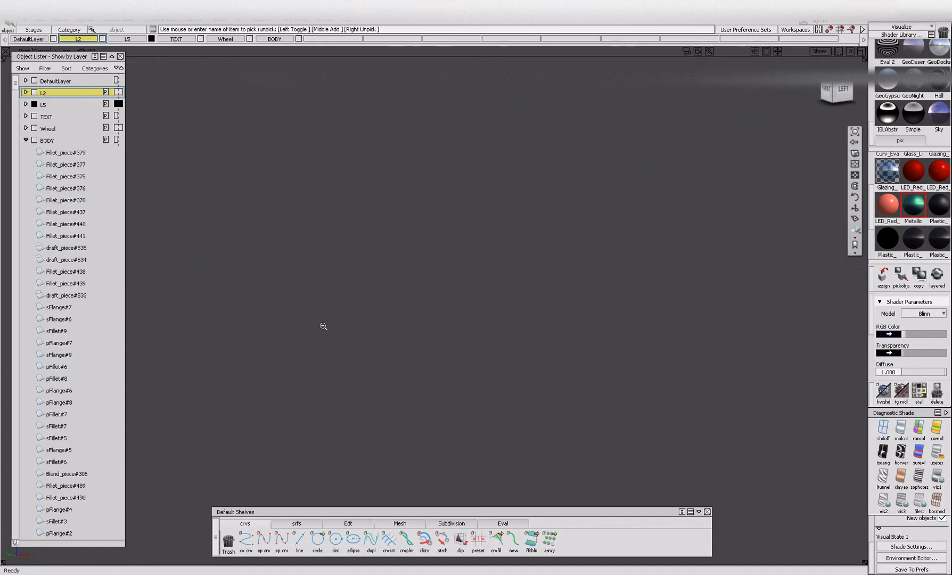
key(f)
alt+shift+click(168, 410)
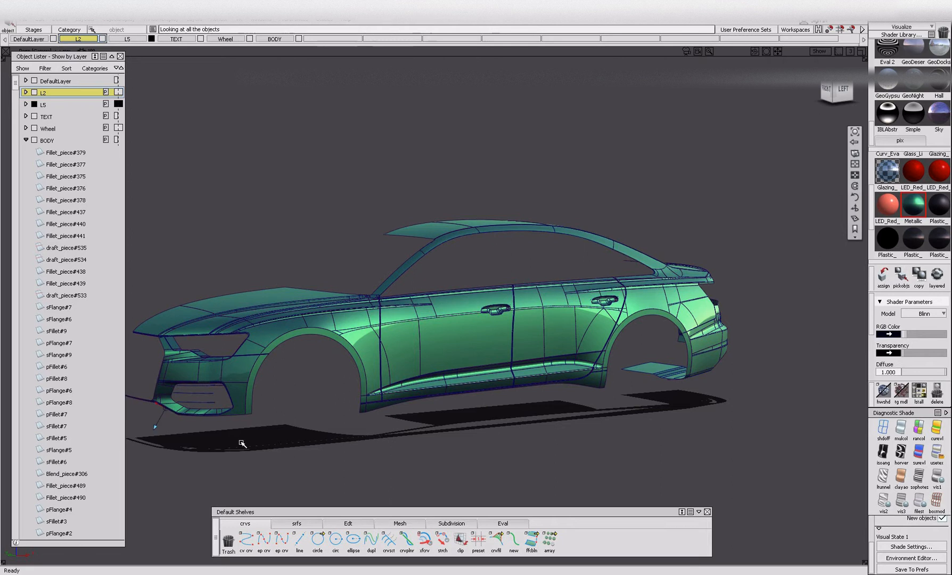
Pick the slats inside the front bumper's side intake, assign the dark glossy Plastic shader to them and hide them.
alt+shift+right_drag(239, 445, 261, 404)
alt+shift+drag(261, 405, 329, 344)
drag(308, 297, 396, 382)
click(912, 237)
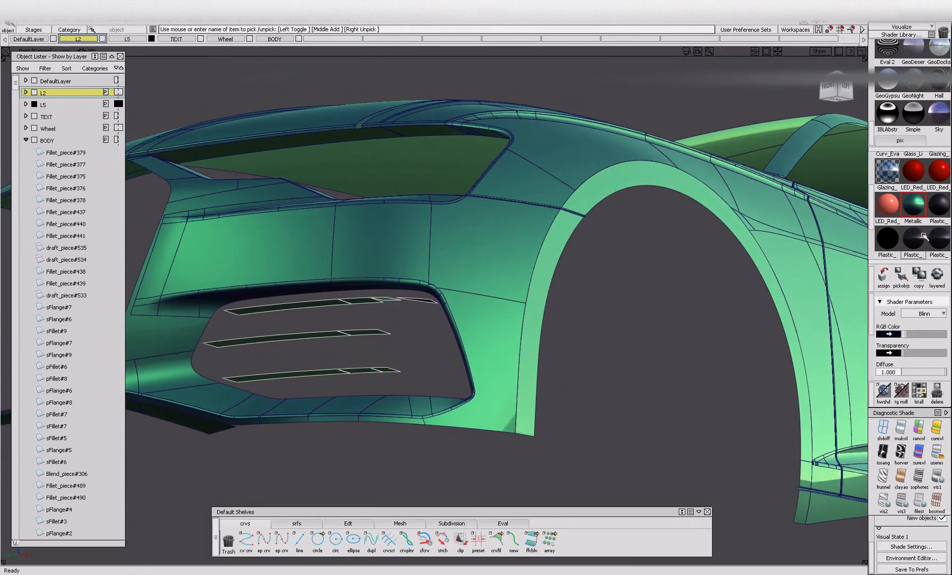
click(883, 274)
key(ctrl+h)
Select all the remaining visible body panels in the side view and group them into a single node.
alt+shift+right_drag(473, 302, 418, 381)
alt+shift+drag(418, 381, 330, 402)
alt+shift+middle_drag(329, 402, 361, 397)
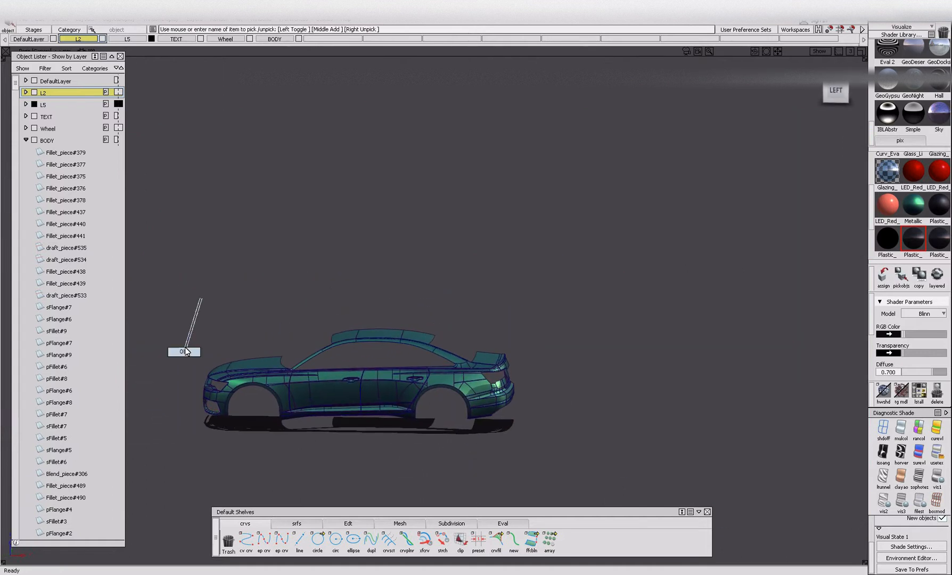
drag(603, 480, 603, 480)
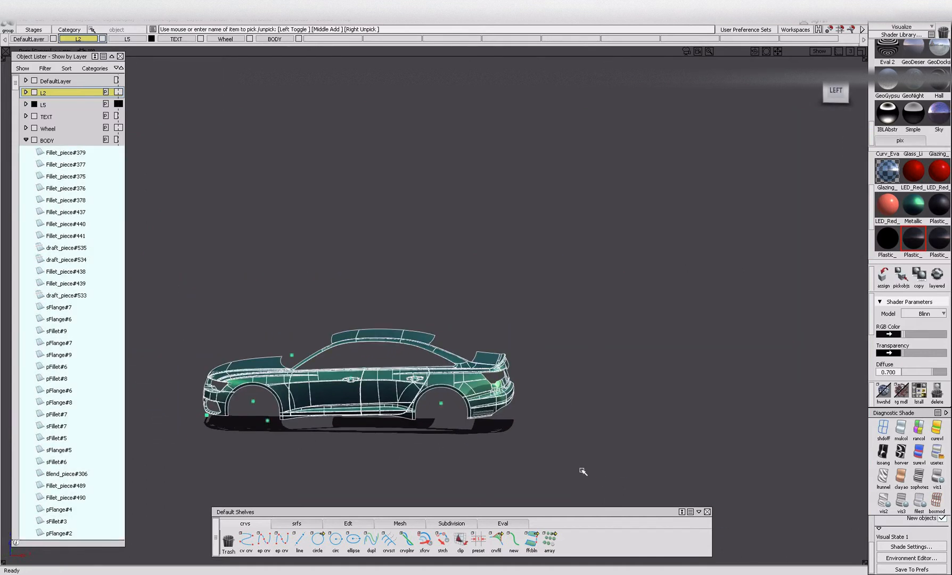
key(ctrl+g)
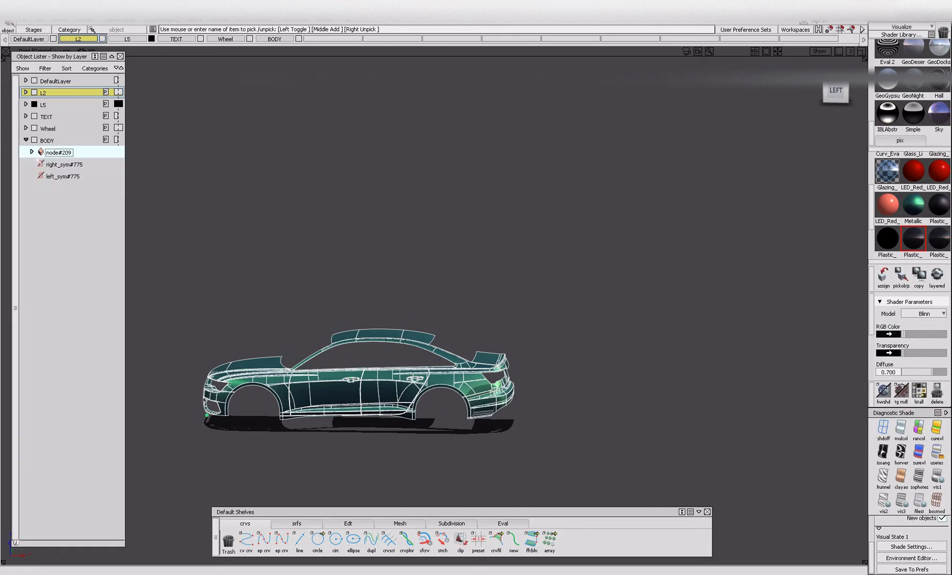
Delete the right_sym#775 and left_sym#775 entries from the BODY layer.
click(67, 177)
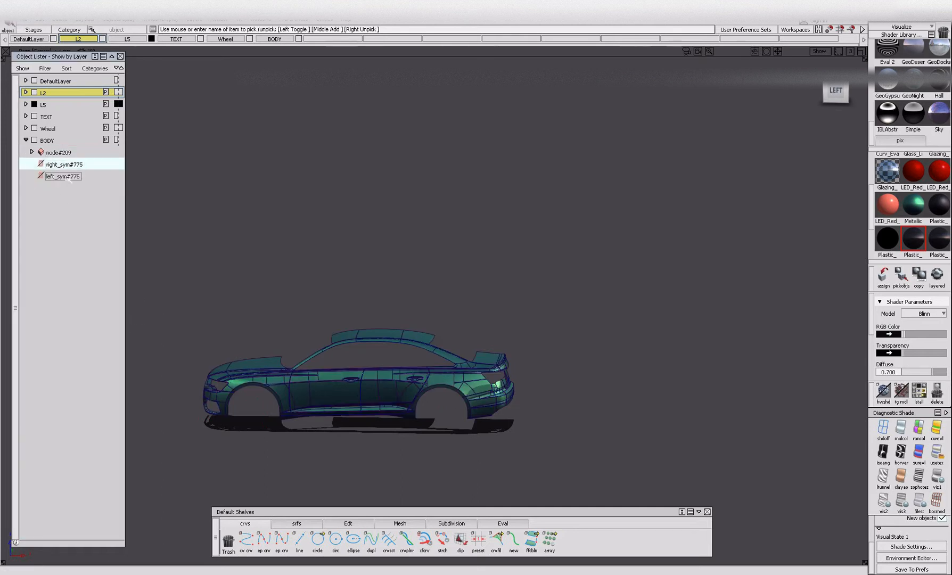
key(Delete)
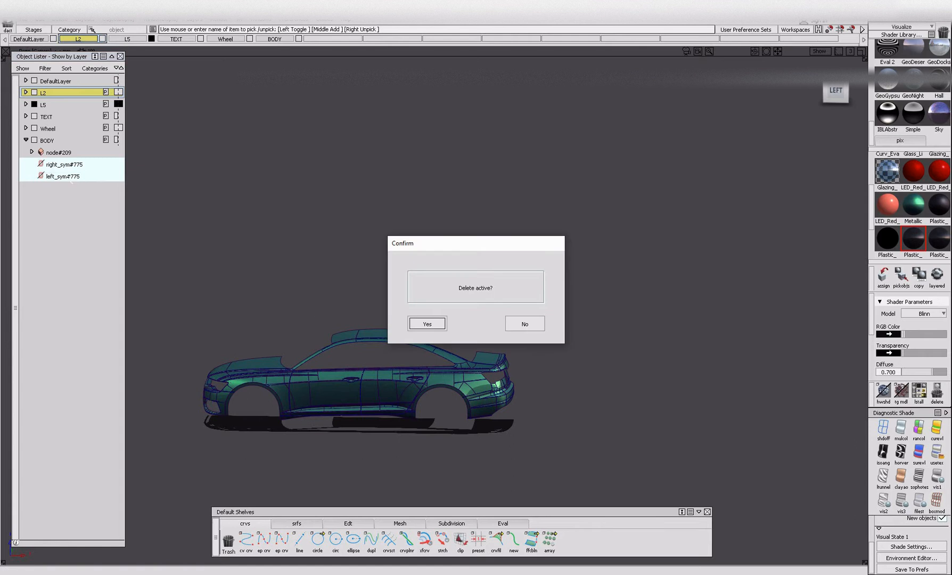
click(426, 324)
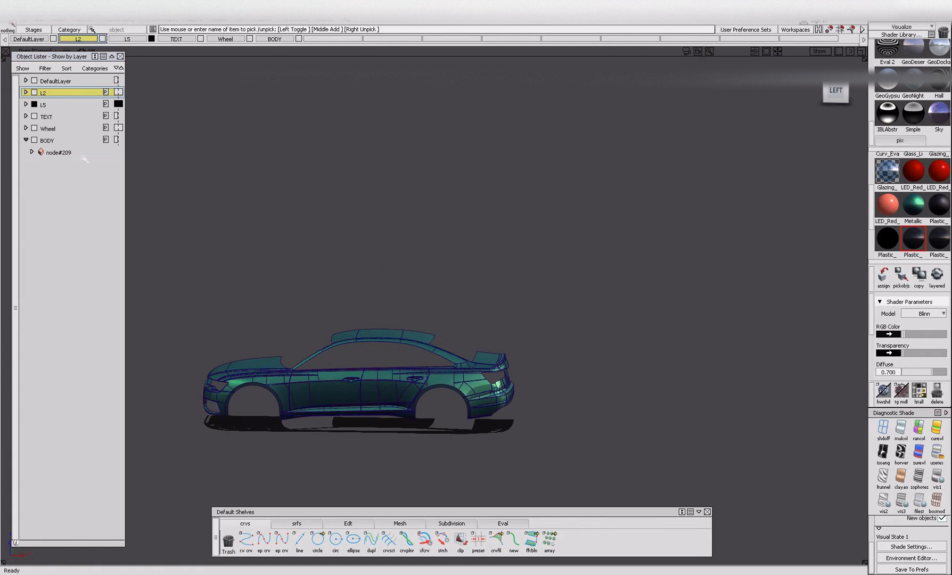
Rename the BODY layer's group node as BODY.
double_click(59, 153)
key(BackSpace)
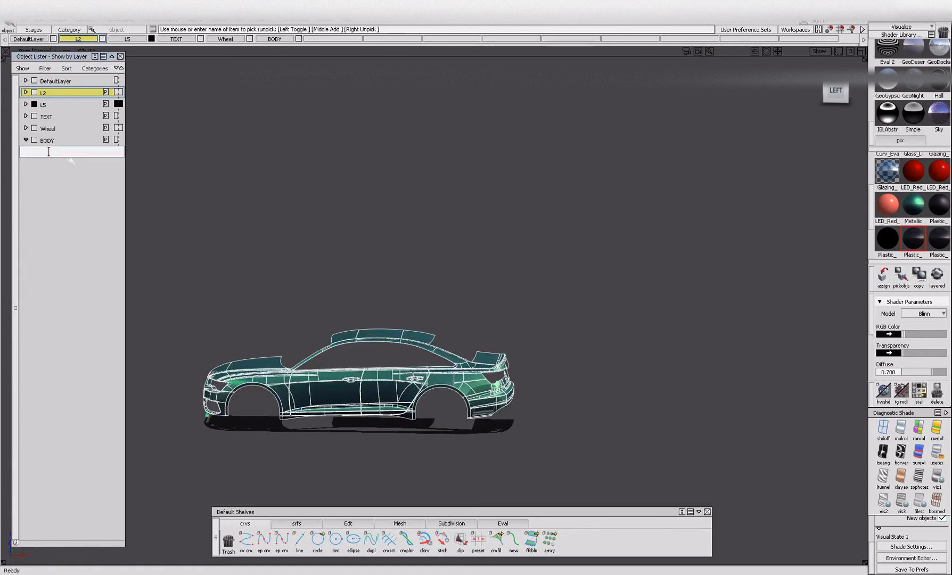
key(Return)
Examine the grouped body panels from the side and from a front three-quarter angle.
ctrl+shift+drag(378, 354, 367, 269)
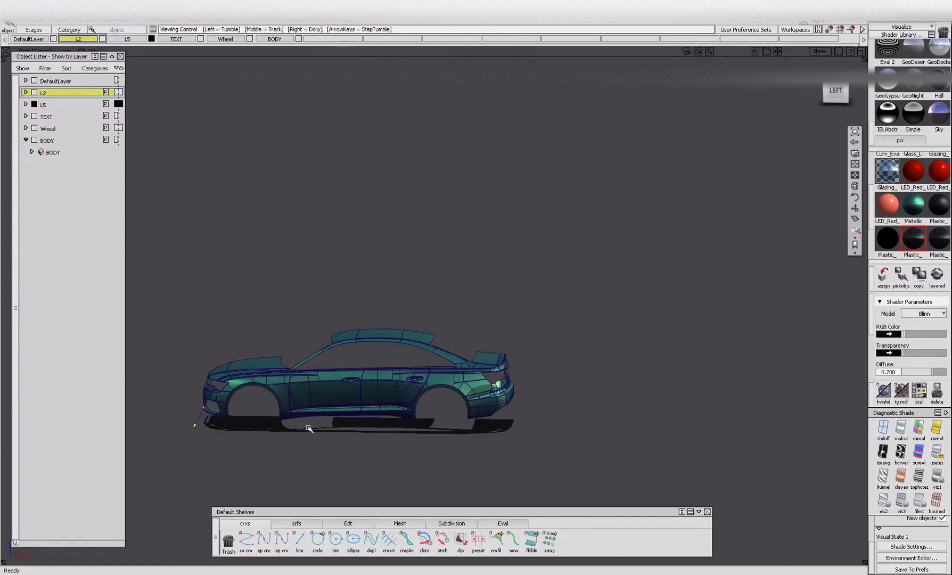
alt+shift+right_drag(301, 413, 318, 440)
alt+shift+drag(318, 440, 415, 448)
alt+shift+middle_drag(415, 448, 426, 449)
ctrl+shift+drag(358, 380, 356, 419)
click(353, 415)
ctrl+shift+drag(337, 454, 343, 368)
ctrl+shift+drag(339, 364, 339, 409)
Collapse the BODY layer's contents and create a new layer named GLASS HOUSE.
click(26, 140)
click(192, 19)
click(198, 30)
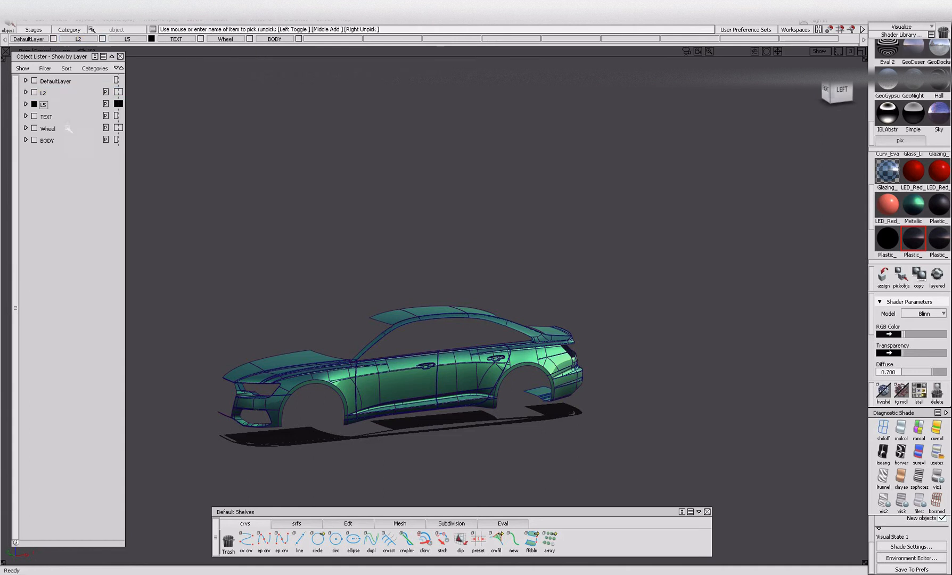
double_click(47, 151)
text(GLASS HOUSE)
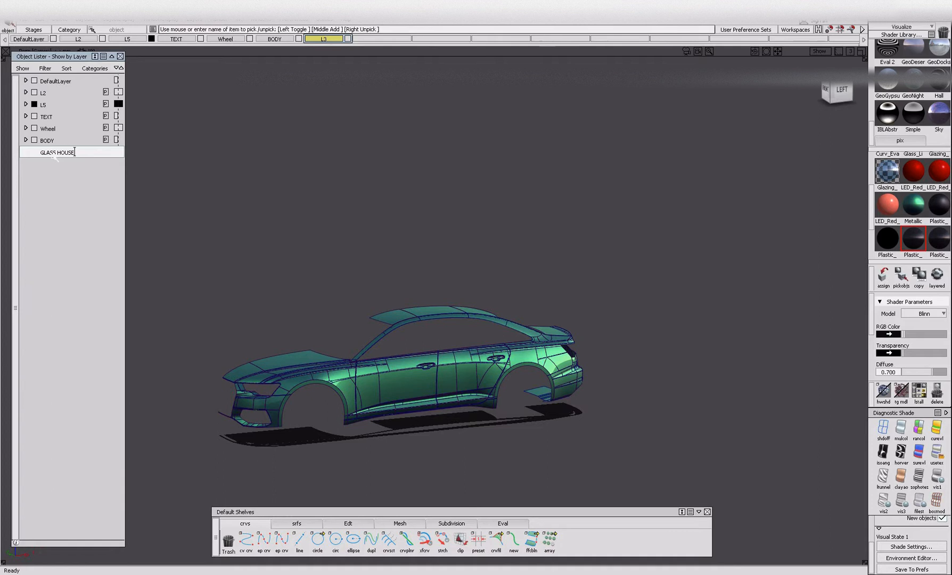
key(Return)
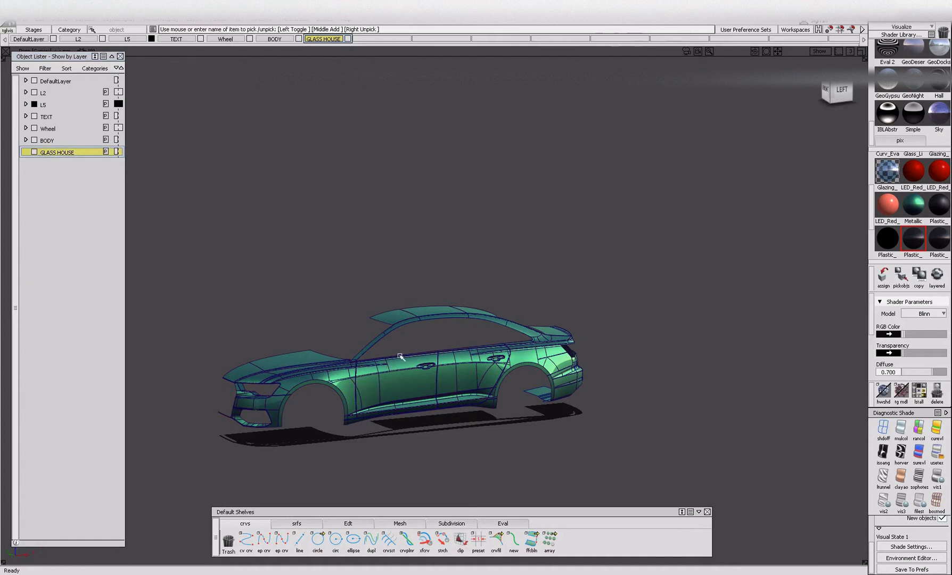
Pick every object that uses the dark Glazing shader and isolate those objects in the view.
scroll(923, 207, down, 3)
scroll(924, 207, up, 5)
click(936, 212)
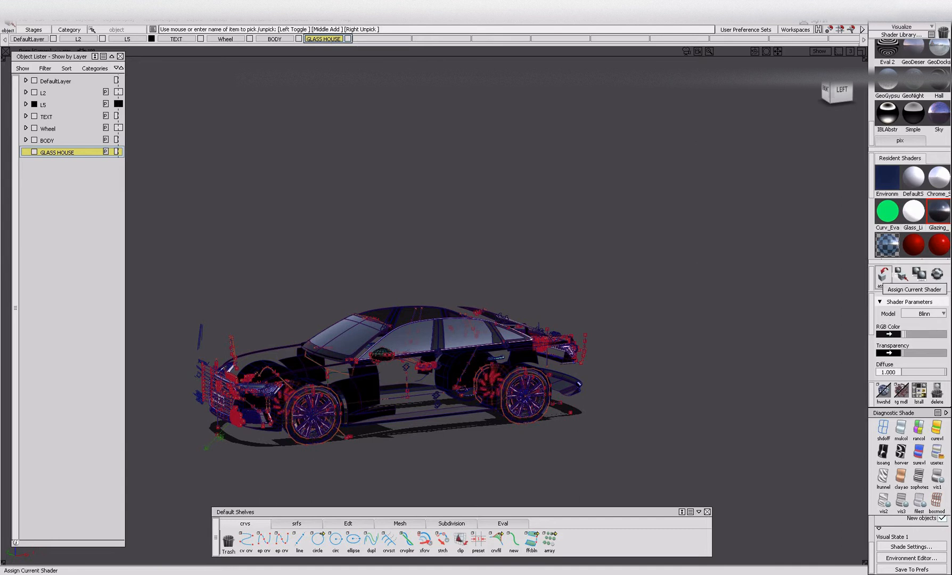
click(901, 275)
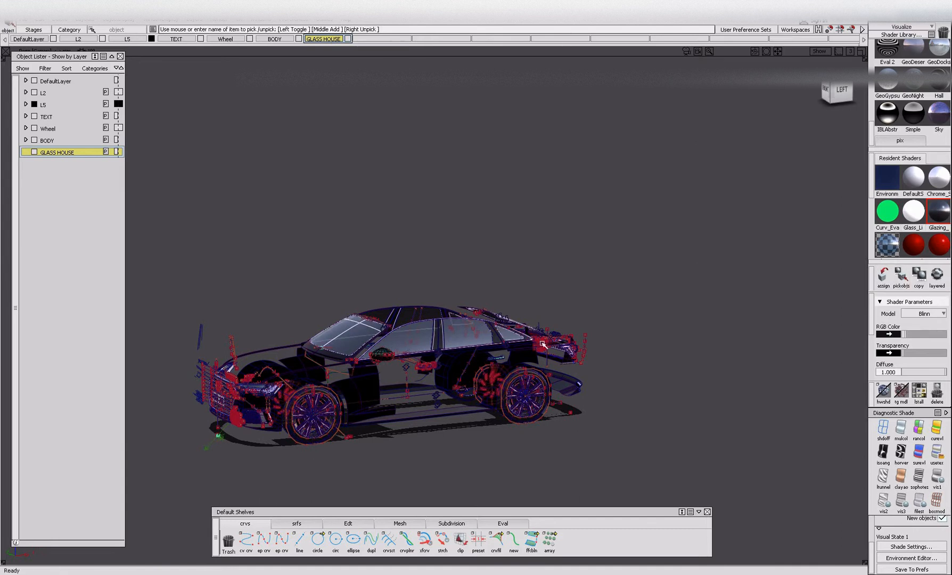
key(alt+h)
Select the windshield, side windows and rear window glass and assign them to the GLASS HOUSE layer.
alt+shift+drag(469, 346, 435, 345)
drag(283, 237, 606, 380)
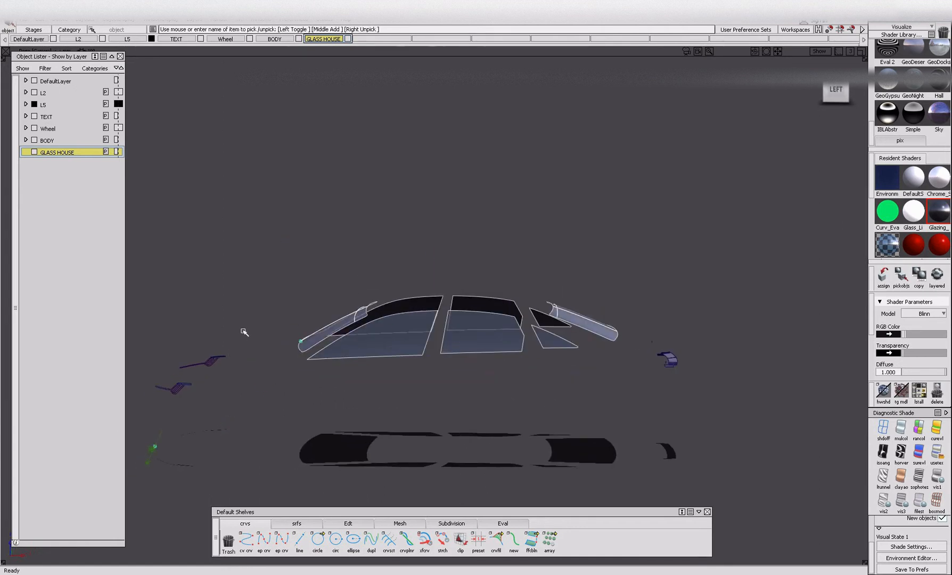
right_click(63, 154)
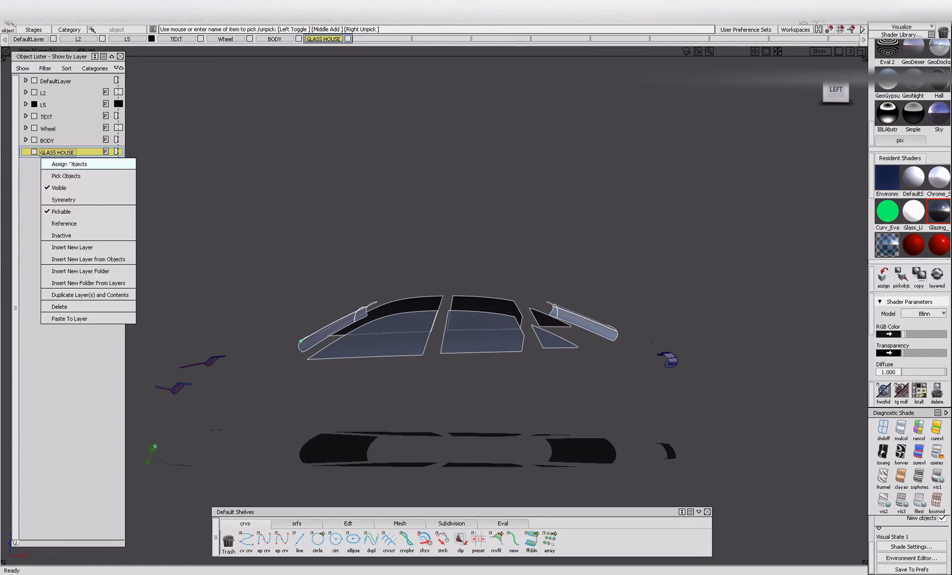
click(70, 165)
Select the front and rear lamp glass pieces and remove them from the view.
click(313, 393)
drag(165, 342, 230, 397)
drag(656, 338, 700, 398)
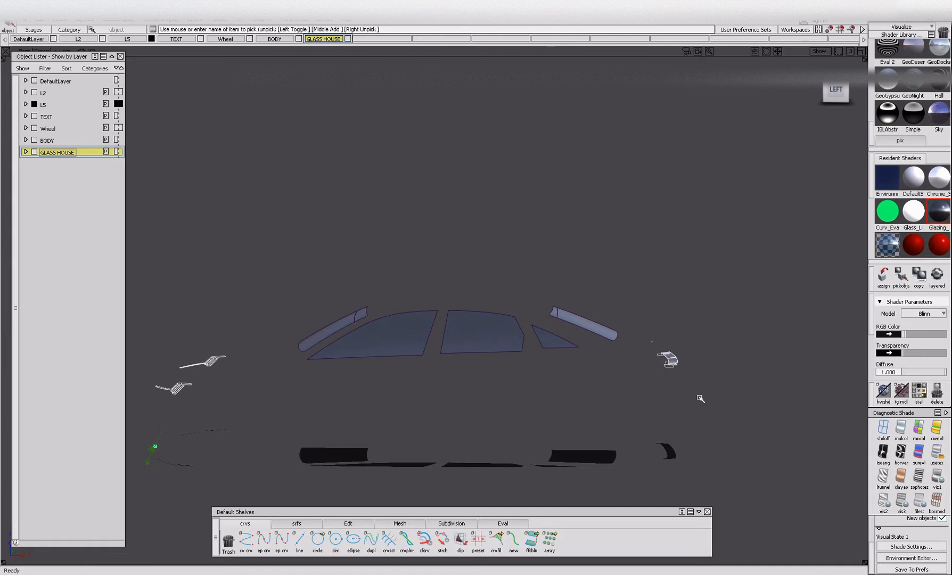
key(Delete)
Ungroup all the window glass pieces and regroup them into a single node.
drag(607, 390, 613, 391)
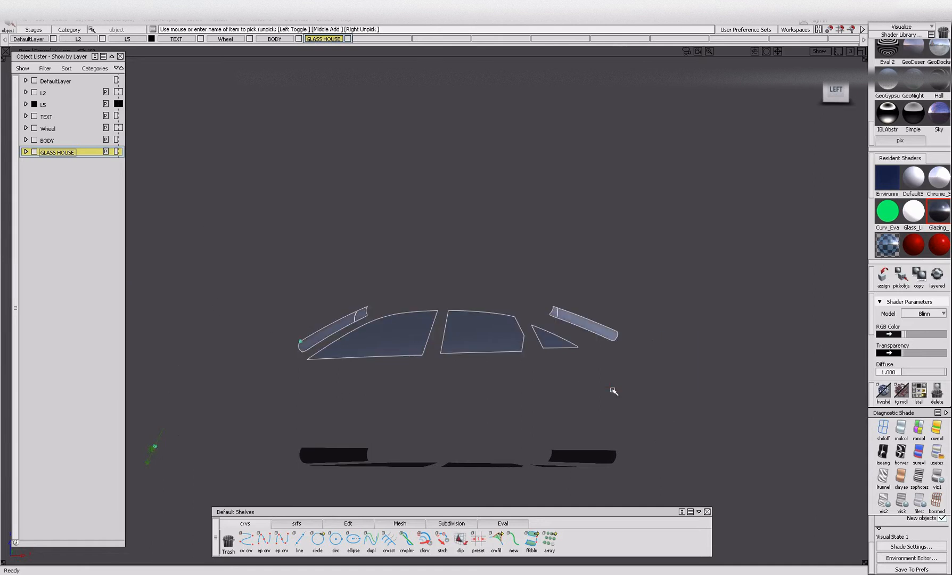
key(ctrl+u)
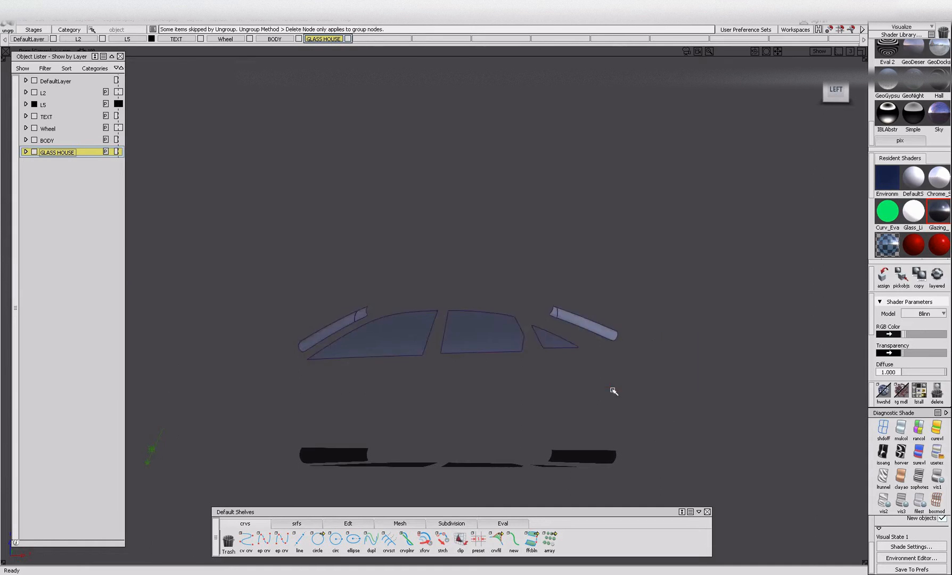
drag(310, 297, 824, 494)
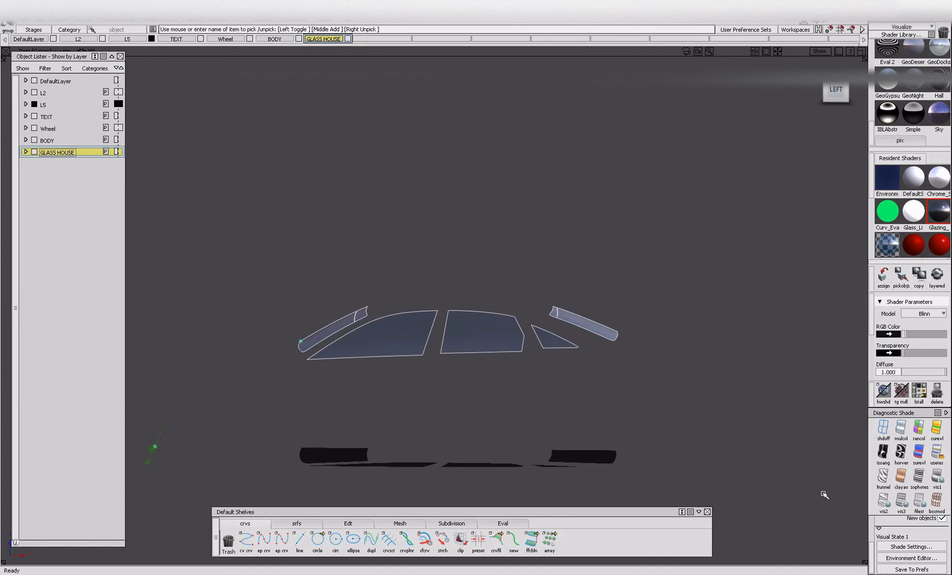
Expand the GLASS HOUSE layer and rename its group node as GLASS.
click(26, 152)
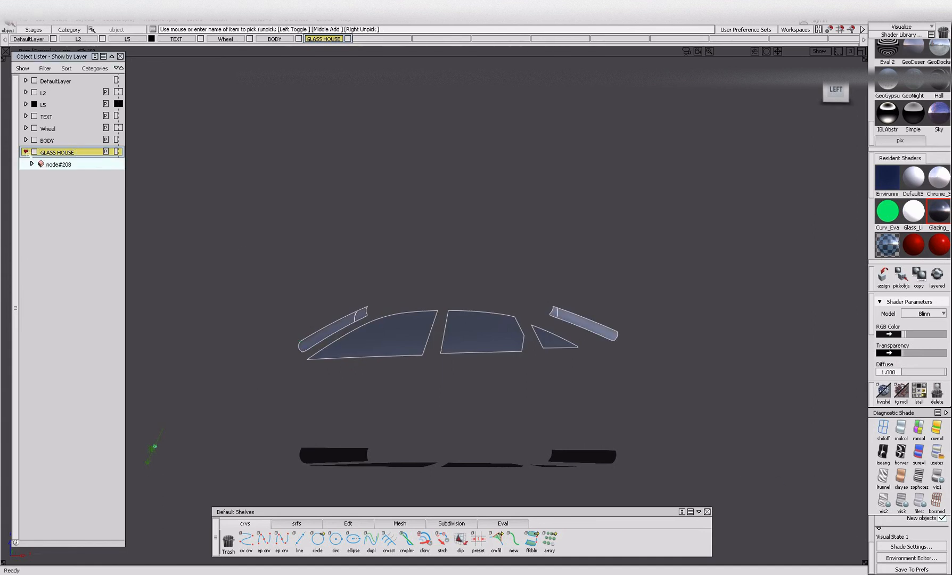
double_click(63, 167)
text(GLA)
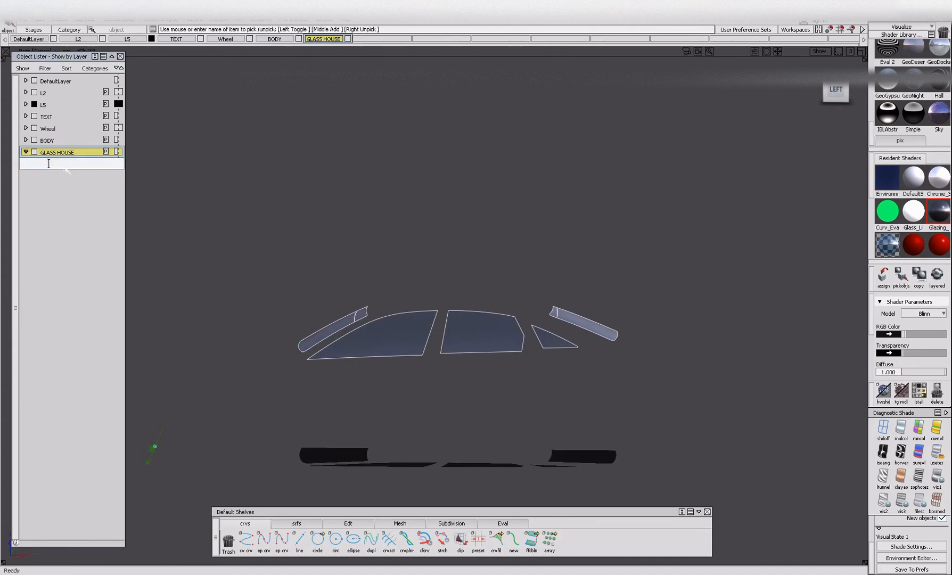
text(SS)
key(Return)
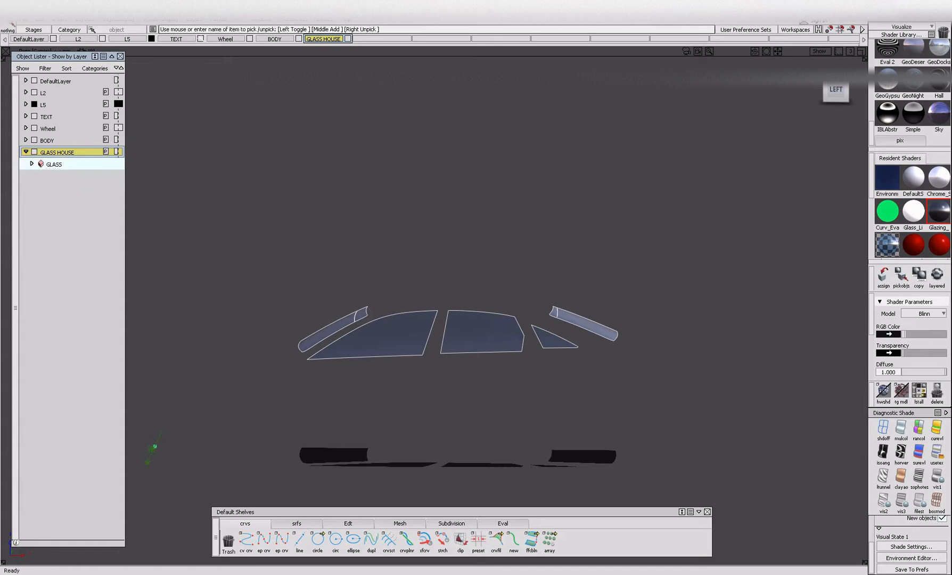
Create a new layer named WHEELS.
click(194, 19)
click(197, 31)
double_click(45, 176)
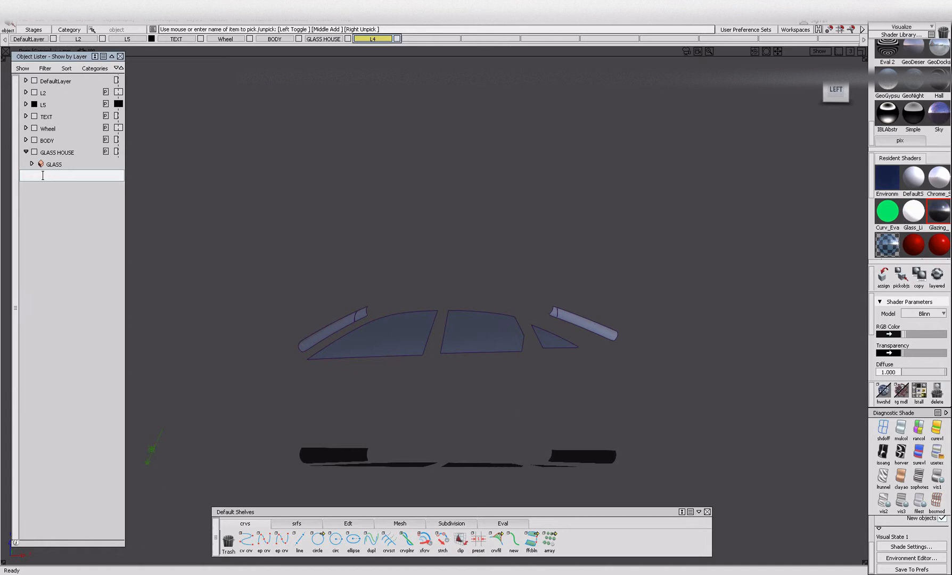
text(LS)
key(Return)
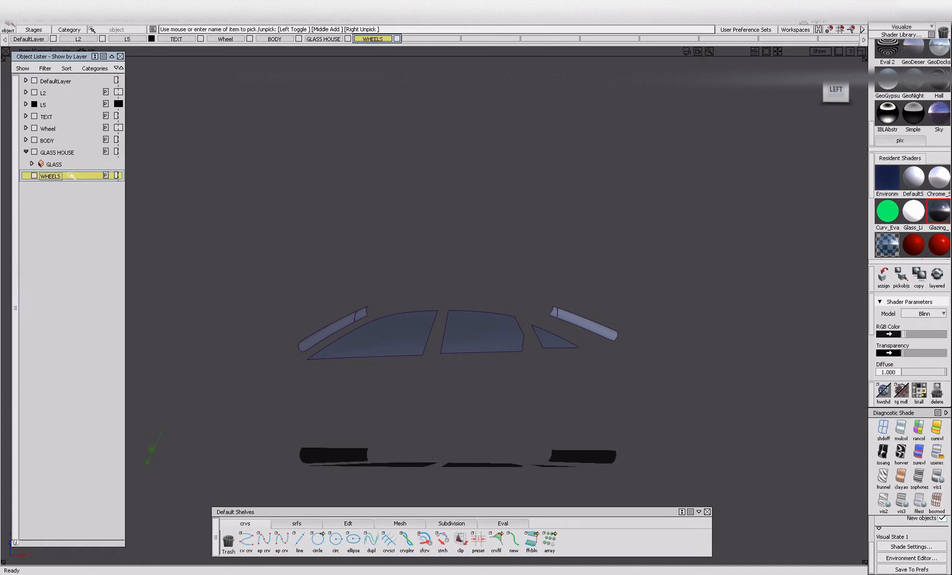
Bring the rest of the car back into view and inspect the nodes and curves of the front wheel.
ctrl+shift+drag(258, 341, 253, 253)
alt+shift+middle_drag(314, 415, 355, 379)
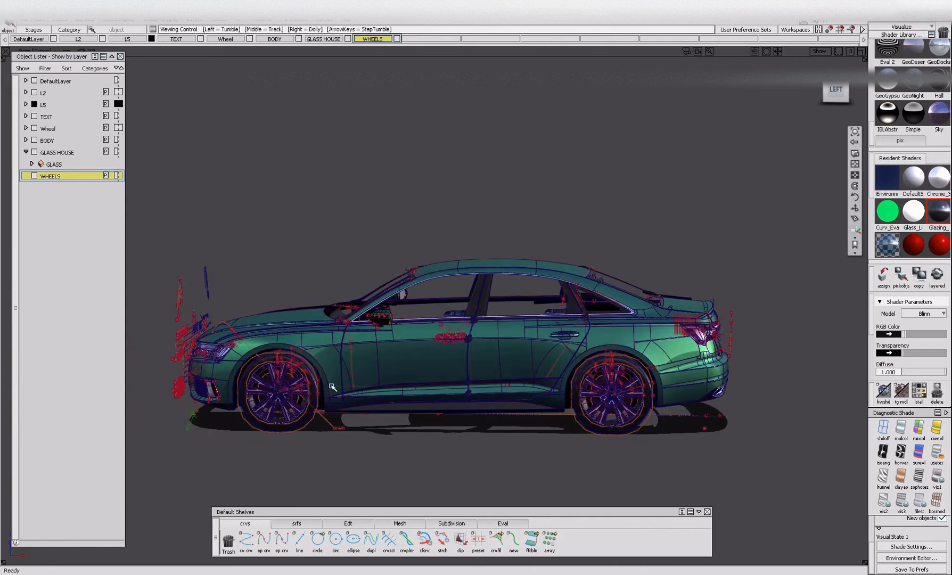
scroll(331, 421, up, 3)
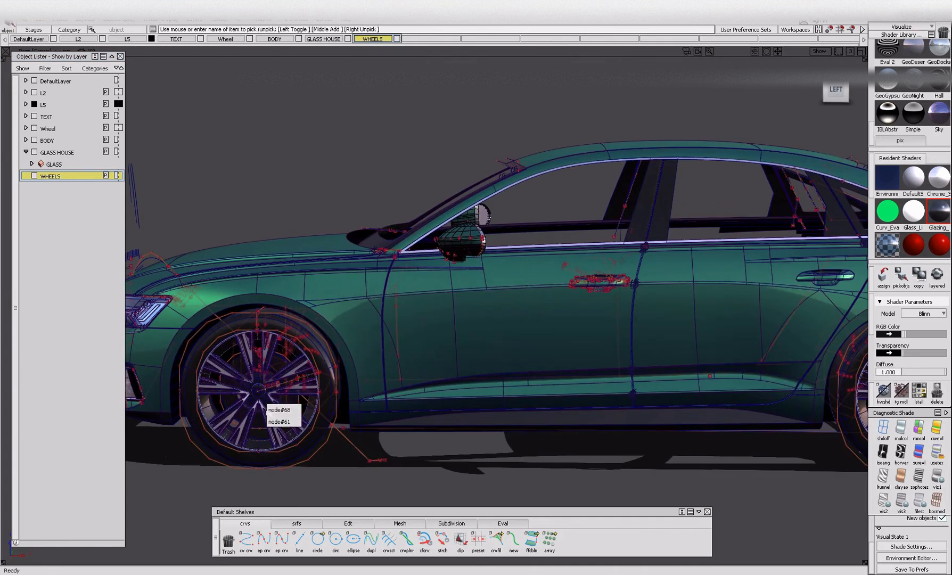
scroll(261, 420, up, 4)
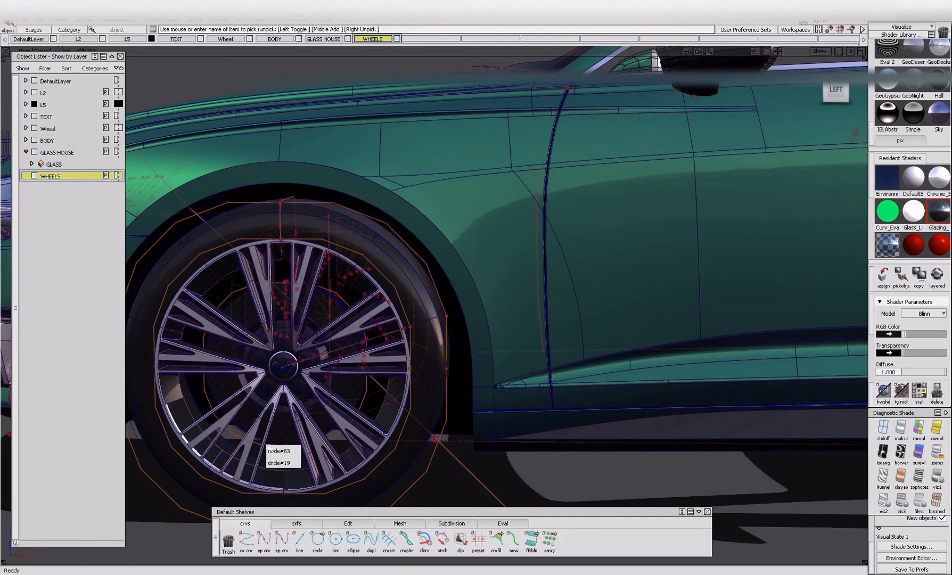
scroll(245, 420, down, 5)
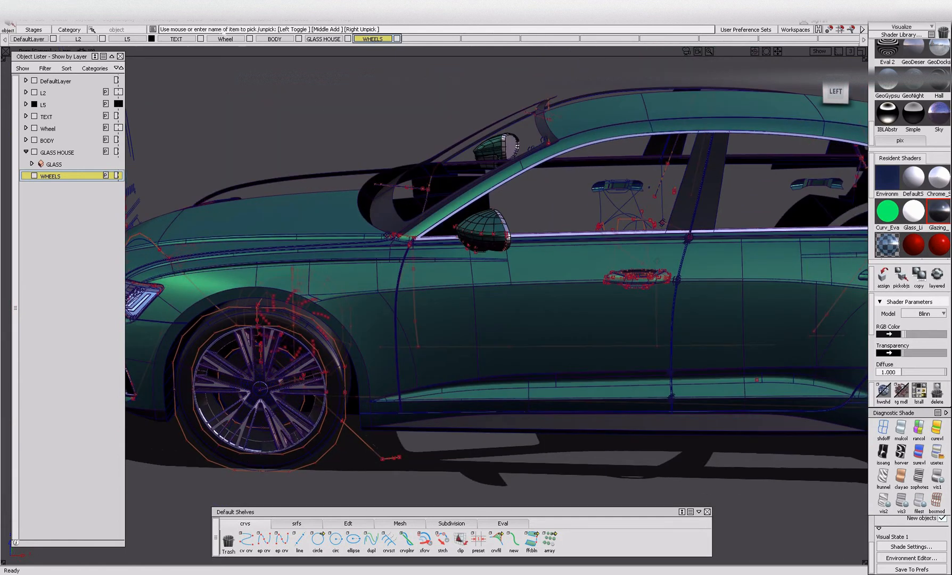
Pick the Wheel layer's objects, hide them, and inspect the badge and loose pieces left inside the front wheel arch.
right_click(225, 42)
click(234, 64)
key(ctrl+h)
key(ctrl+shift+h)
alt+shift+drag(329, 298, 328, 314)
key(ctrl+shift+h)
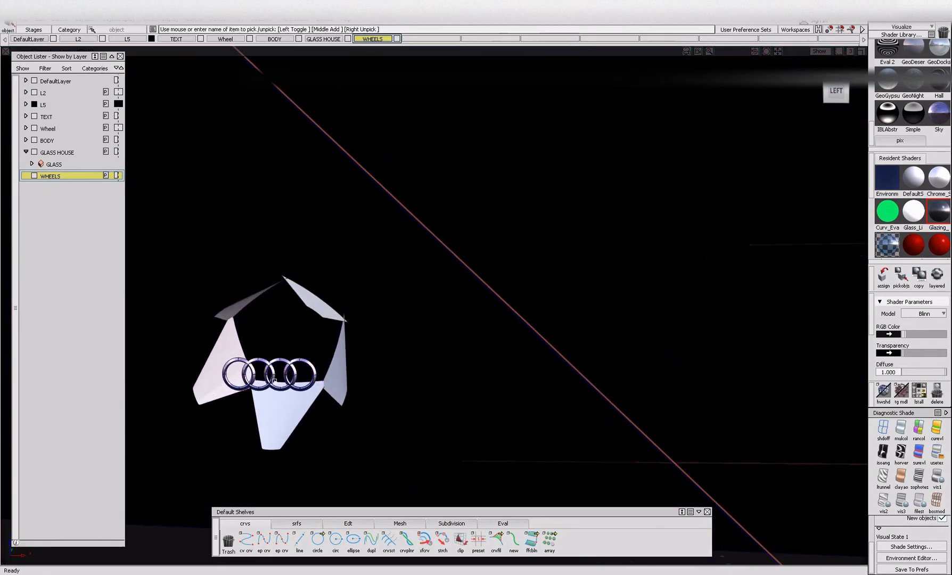
alt+shift+drag(274, 380, 274, 307)
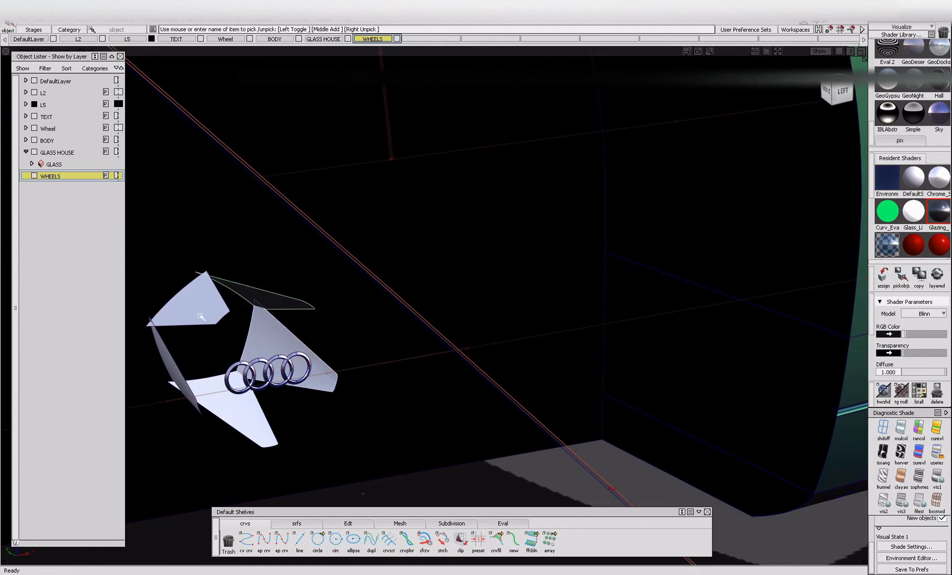
Assign the loose spoke pieces and the Audi rings badge inside the front wheel to the Wheel layer.
right_click(226, 39)
click(227, 43)
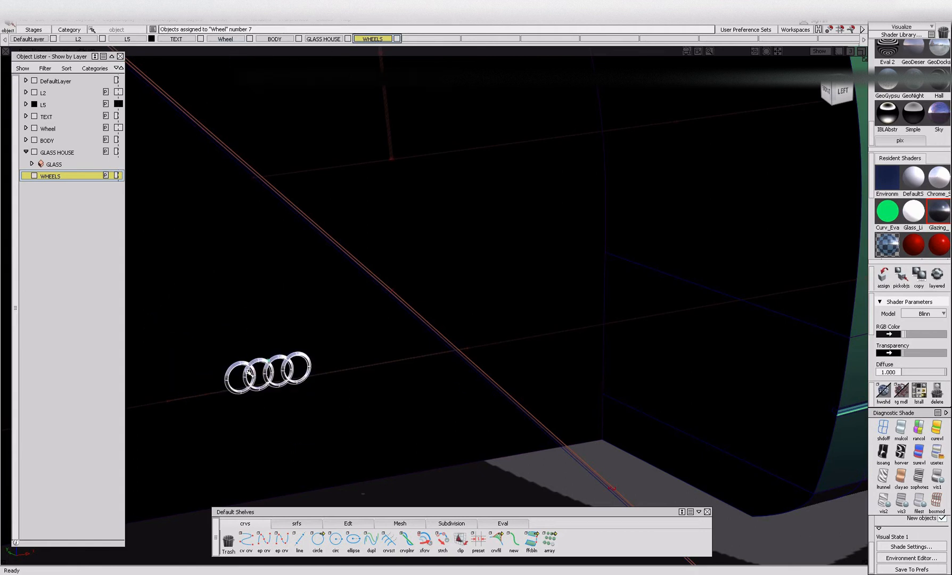
key(ctrl+shift+h)
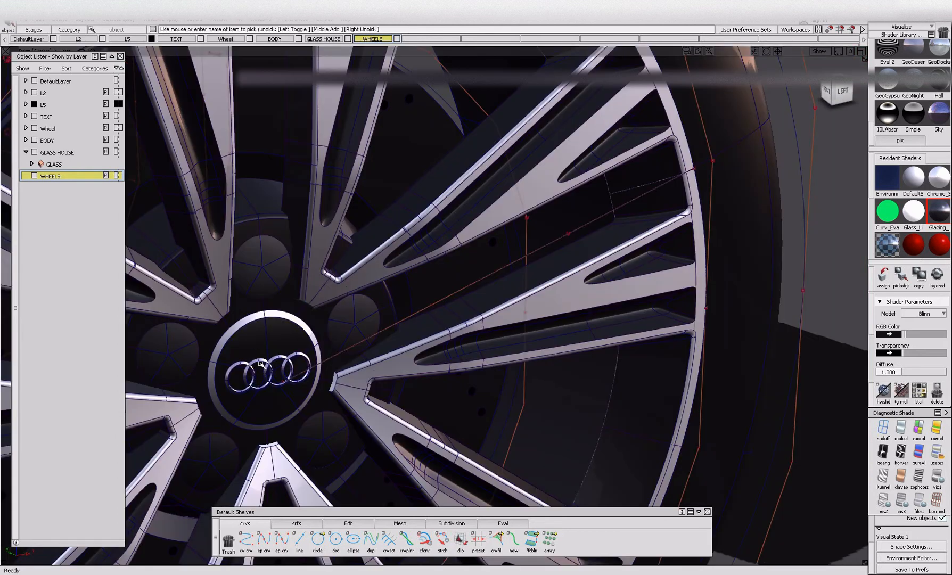
click(261, 364)
right_click(224, 39)
click(228, 44)
Hide the construction curves and the window glass, leaving only the four wheels displayed.
ctrl+shift+drag(284, 241, 283, 148)
alt+shift+right_drag(380, 152, 397, 279)
alt+shift+drag(397, 280, 243, 290)
alt+shift+right_drag(164, 207, 190, 223)
ctrl+shift+drag(190, 222, 245, 289)
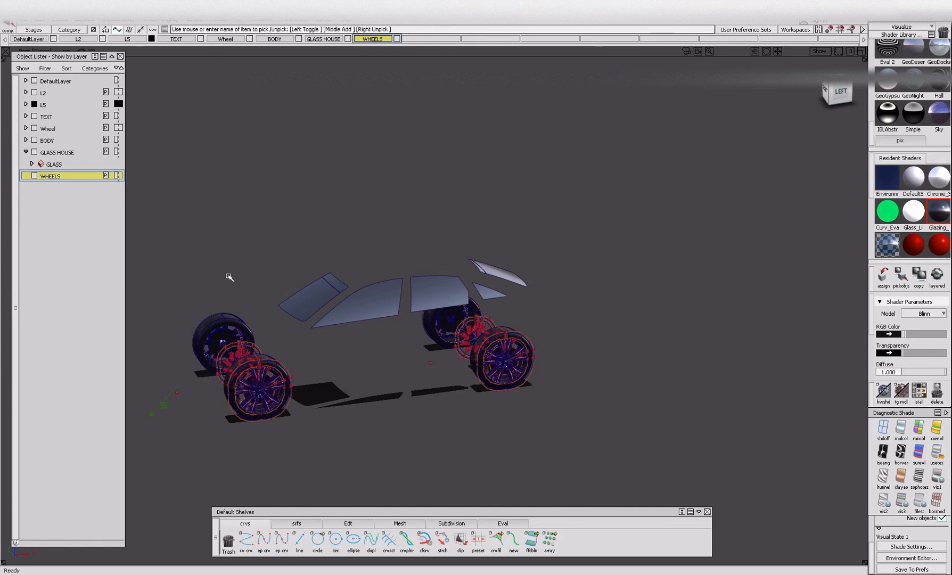
drag(772, 518, 773, 519)
key(alt+i)
ctrl+shift+drag(417, 240, 414, 290)
click(412, 300)
key(alt+i)
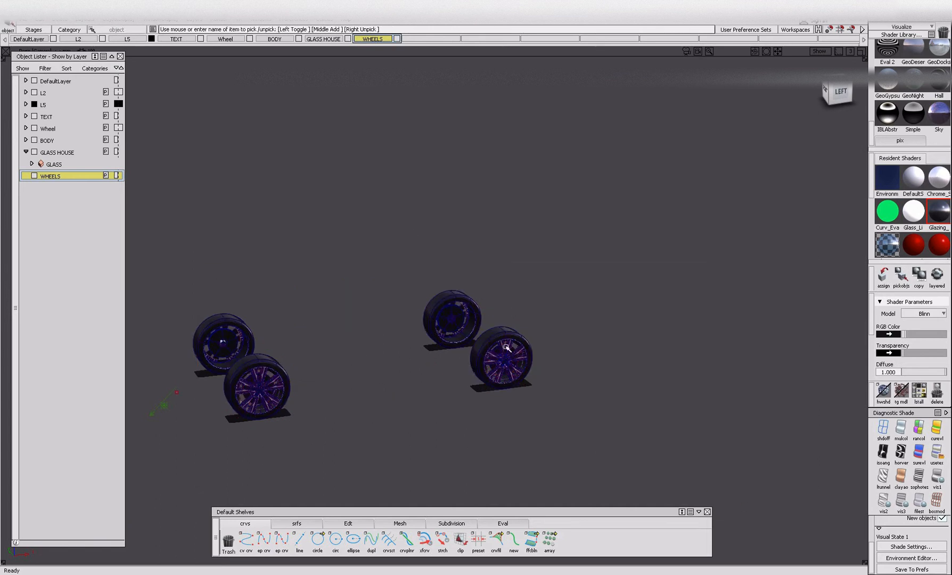
Paste a copy of the Audi rings badge and move it along X from the front wheel to the rear wheel.
alt+shift+right_drag(308, 422, 6, 236)
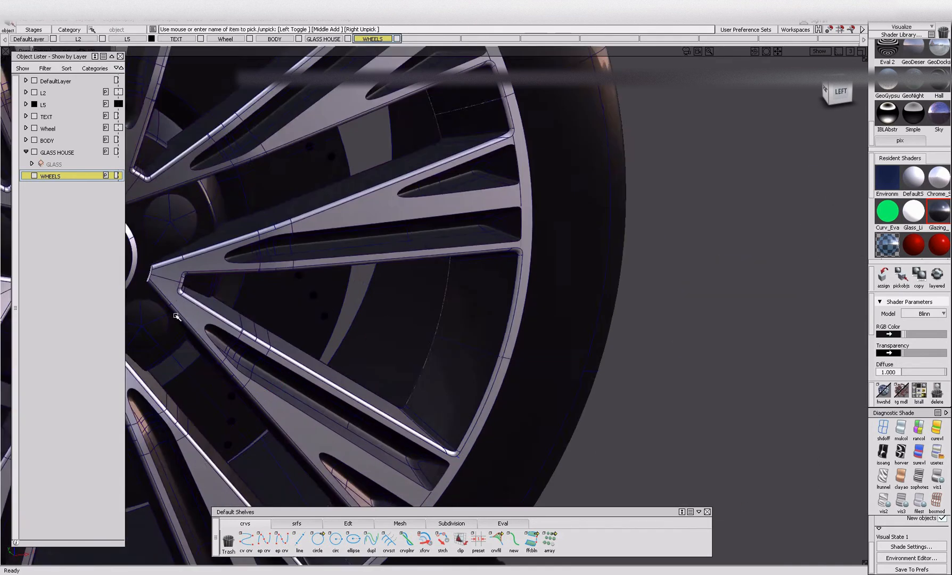
alt+shift+middle_drag(7, 237, 328, 326)
alt+shift+right_drag(422, 357, 510, 398)
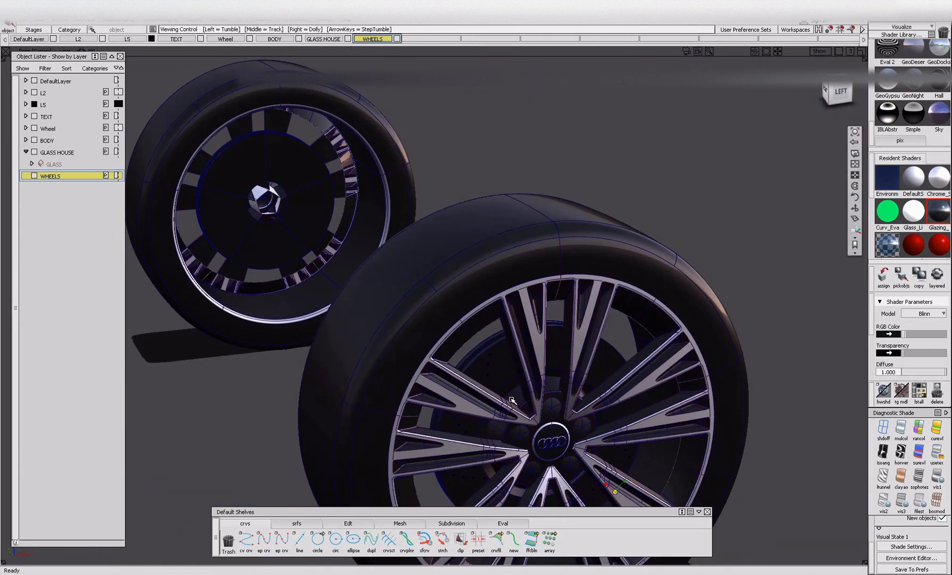
alt+shift+right_drag(555, 439, 584, 452)
alt+shift+middle_drag(584, 452, 142, 432)
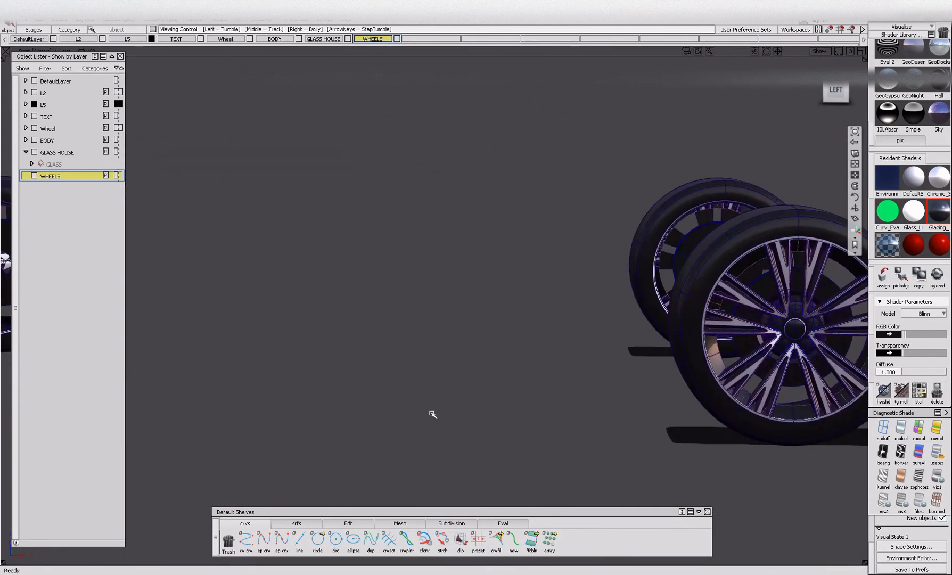
click(843, 92)
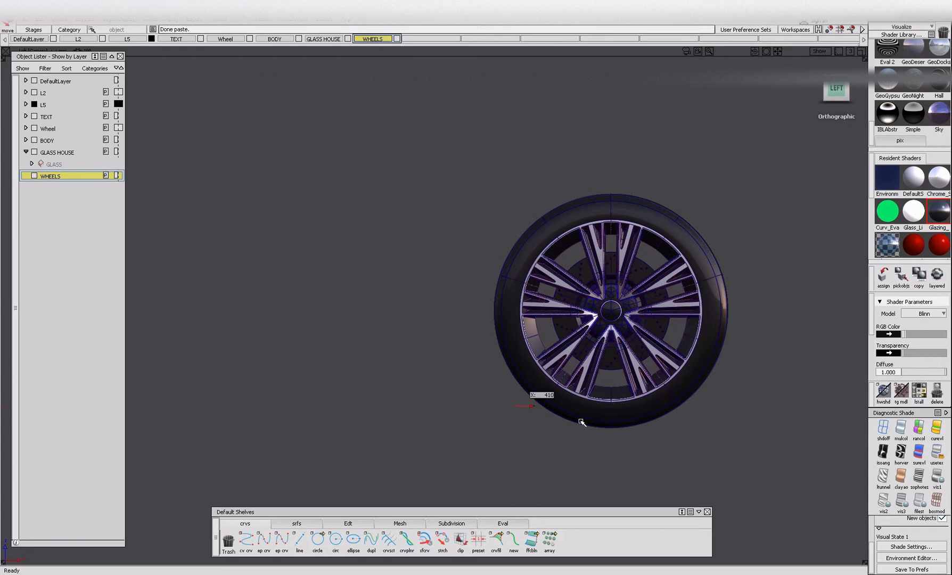
middle_drag(356, 437, 689, 452)
middle_drag(353, 441, 726, 474)
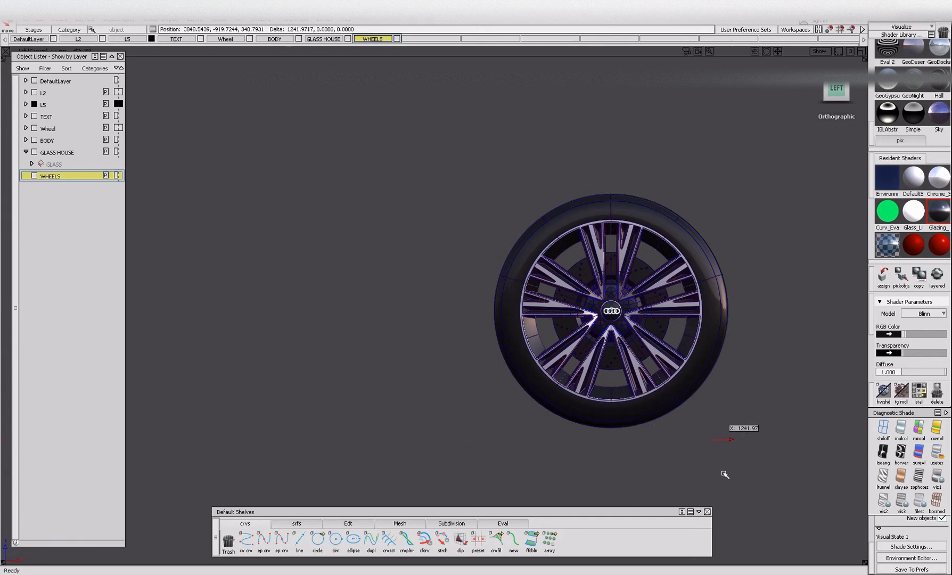
Align the copied Audi rings with the rear wheel's centre cap and return to the perspective view.
alt+shift+right_drag(628, 363, 311, 341)
click(836, 88)
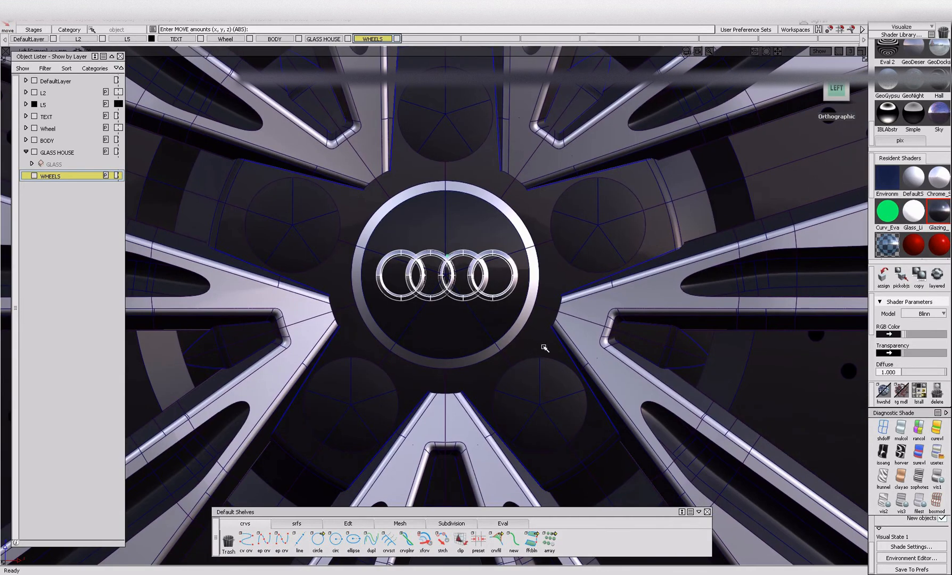
alt+shift+drag(421, 303, 606, 325)
alt+shift+right_drag(606, 325, 426, 331)
alt+shift+drag(426, 331, 351, 330)
alt+shift+right_drag(351, 330, 234, 327)
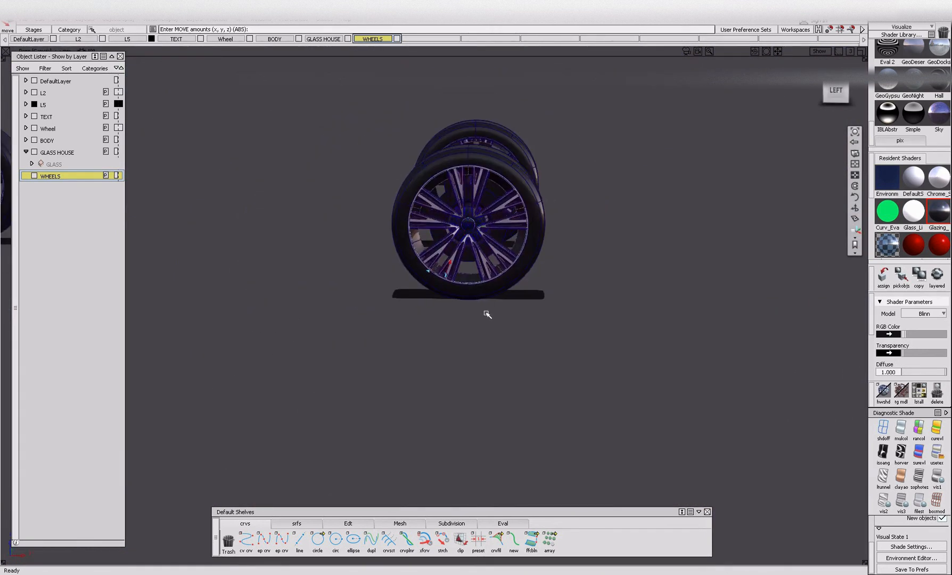
Pick all the bright spoke and rim faces of the rear wheel.
alt+shift+right_drag(485, 321, 483, 248)
ctrl+shift+drag(483, 248, 474, 212)
click(468, 246)
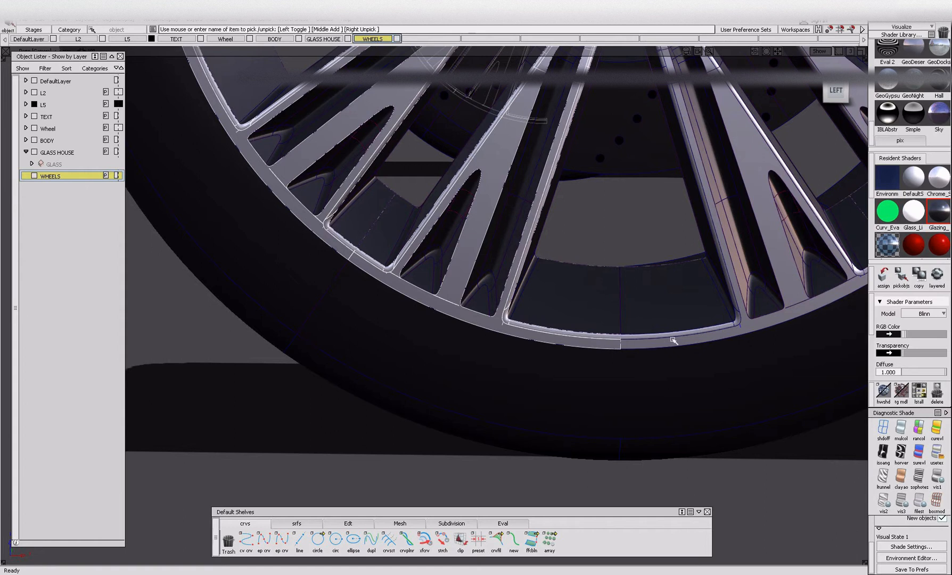
alt+shift+right_drag(665, 345, 554, 272)
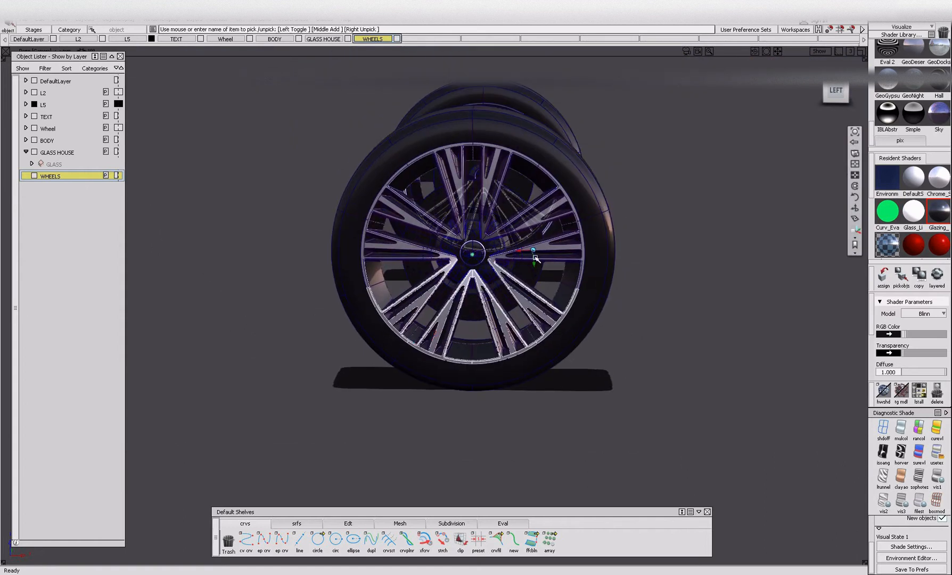
scroll(537, 253, up, 4)
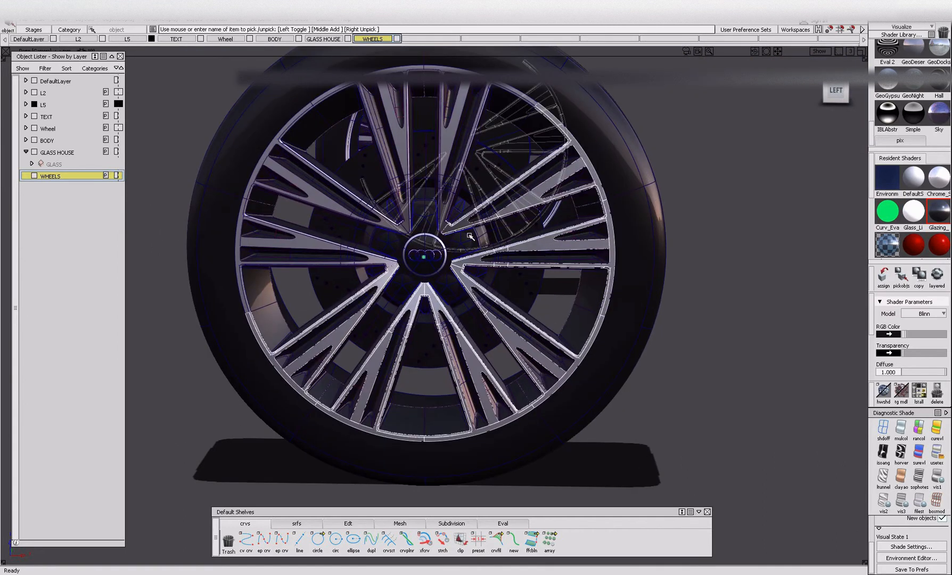
alt+shift+drag(511, 251, 453, 169)
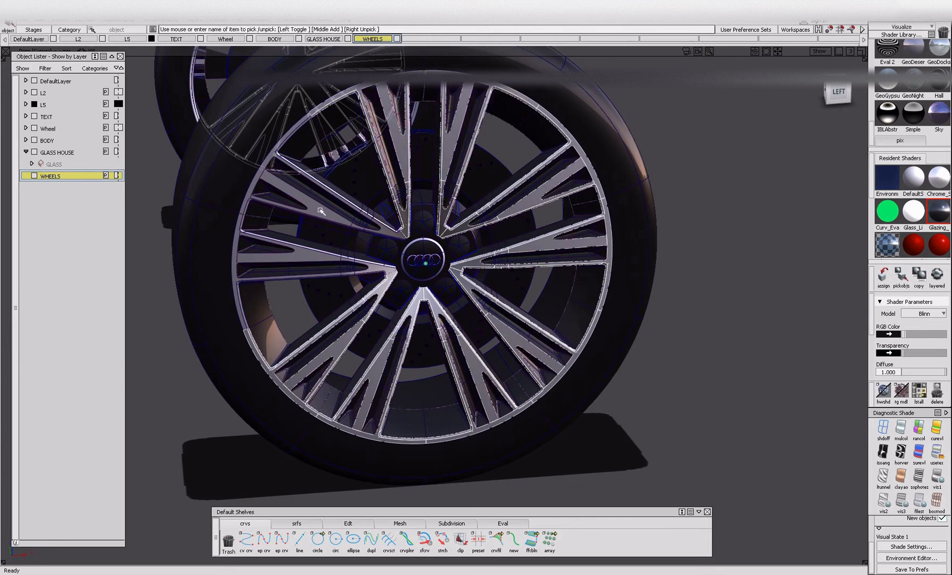
alt+shift+drag(272, 301, 367, 291)
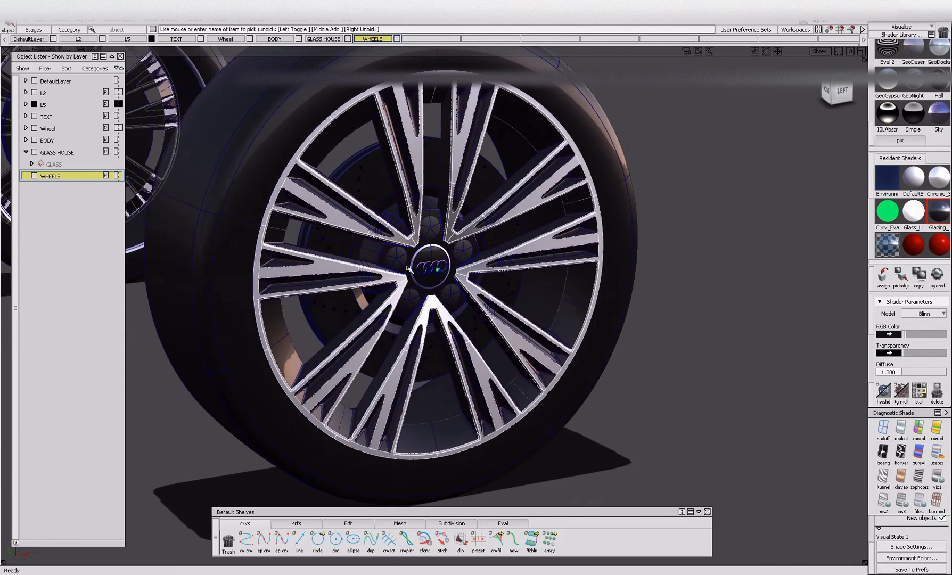
Add the front wheel's bright spoke and rim faces to the selection.
alt+shift+right_drag(378, 286, 340, 315)
alt+shift+middle_drag(340, 315, 379, 311)
alt+shift+click(389, 277)
mouse_move(430, 313)
alt+shift+right_down()
mouse_move(437, 264)
mouse_move(450, 296)
alt+shift+right_up()
click(452, 295)
click(407, 130)
alt+shift+middle_drag(463, 132, 306, 233)
click(377, 182)
click(456, 89)
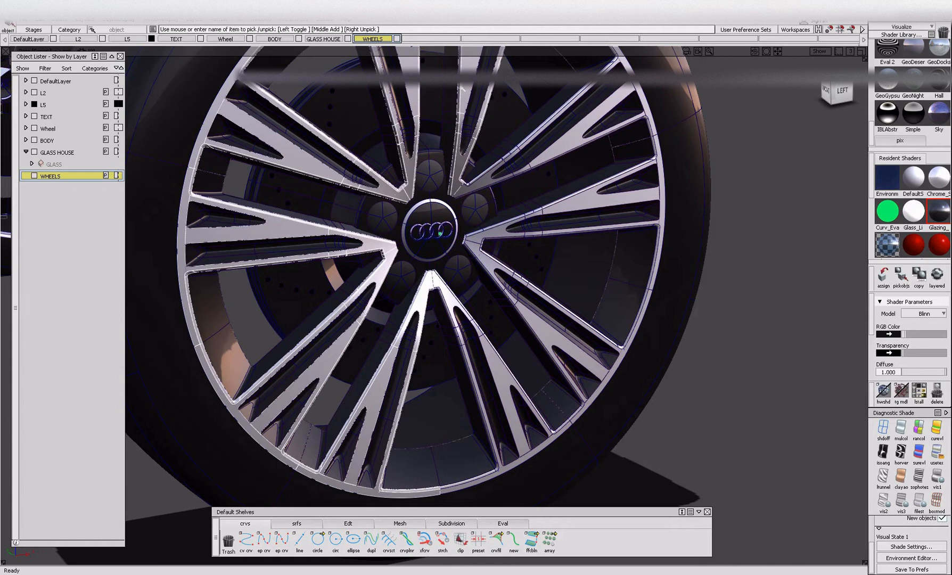
click(569, 142)
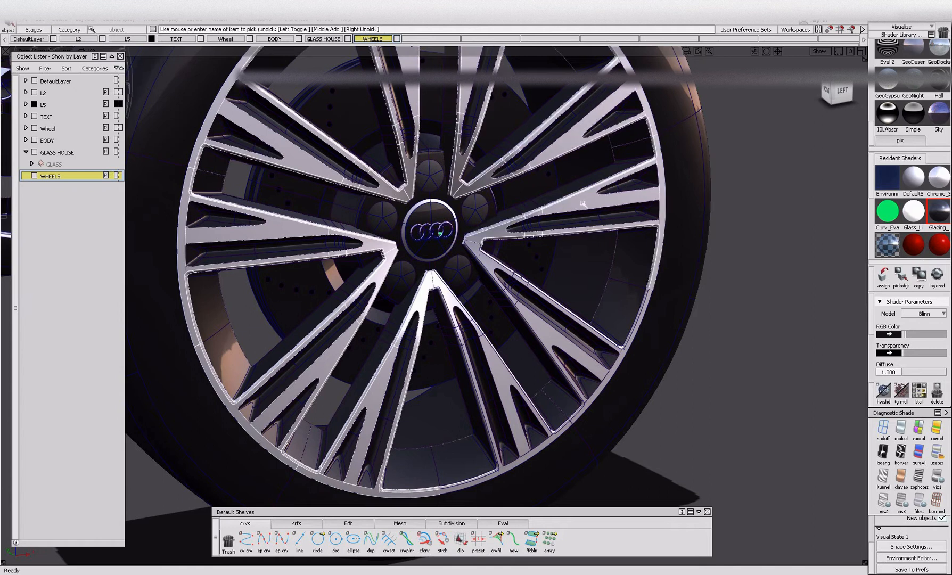
click(533, 329)
Isolate the bright spoke faces of all wheels and assign them to the WHEELS layer.
alt+shift+drag(443, 354, 430, 372)
ctrl+shift+right_drag(430, 372, 482, 326)
alt+shift+middle_drag(483, 325, 443, 341)
alt+shift+right_drag(442, 342, 432, 356)
alt+shift+middle_drag(432, 355, 464, 361)
ctrl+shift+drag(201, 310, 205, 245)
alt+shift+middle_drag(157, 310, 233, 355)
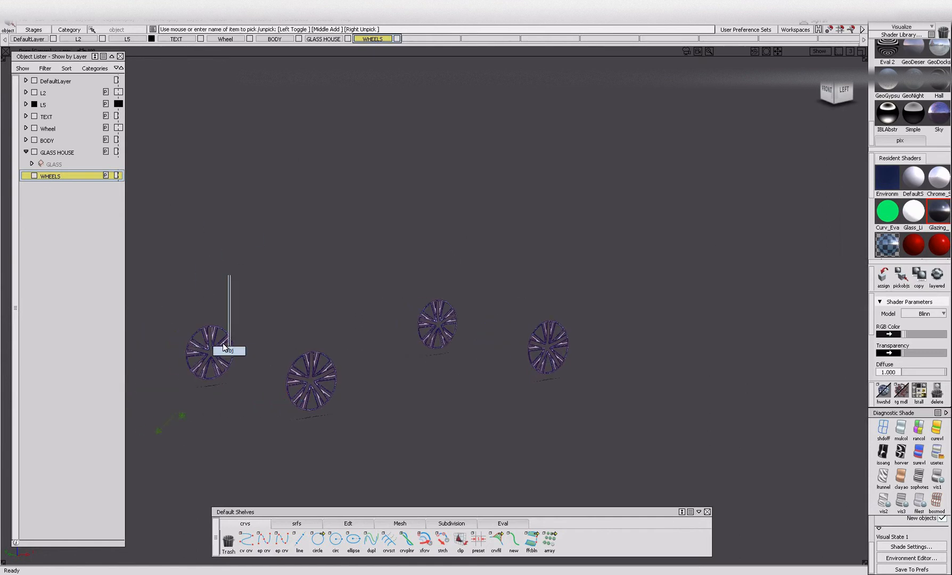
drag(660, 481, 633, 455)
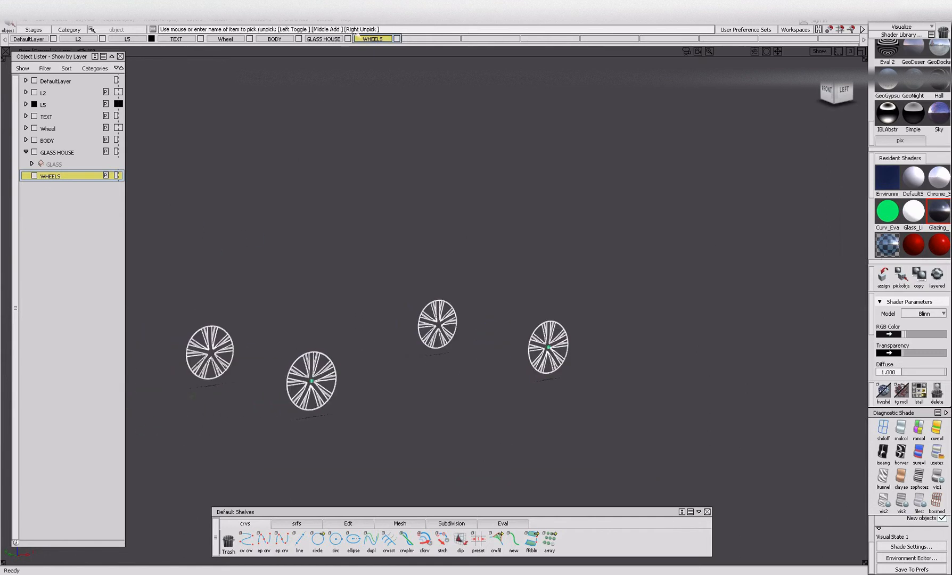
right_click(42, 178)
click(63, 188)
Ungroup the bright spoke faces and check them by picking the front and rear sets separately.
ctrl+shift+drag(256, 422, 255, 334)
ctrl+shift+drag(269, 252, 265, 365)
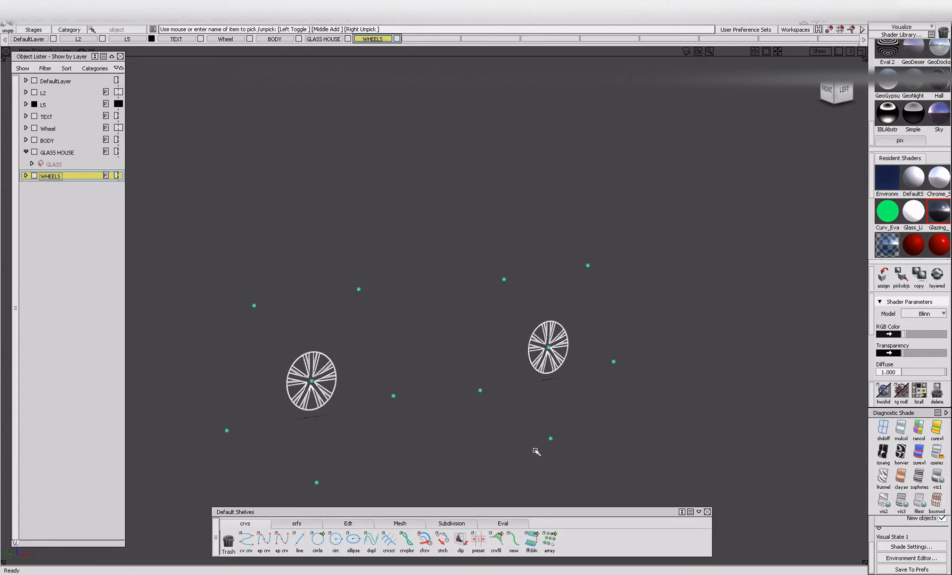
key(ctrl+u)
click(484, 412)
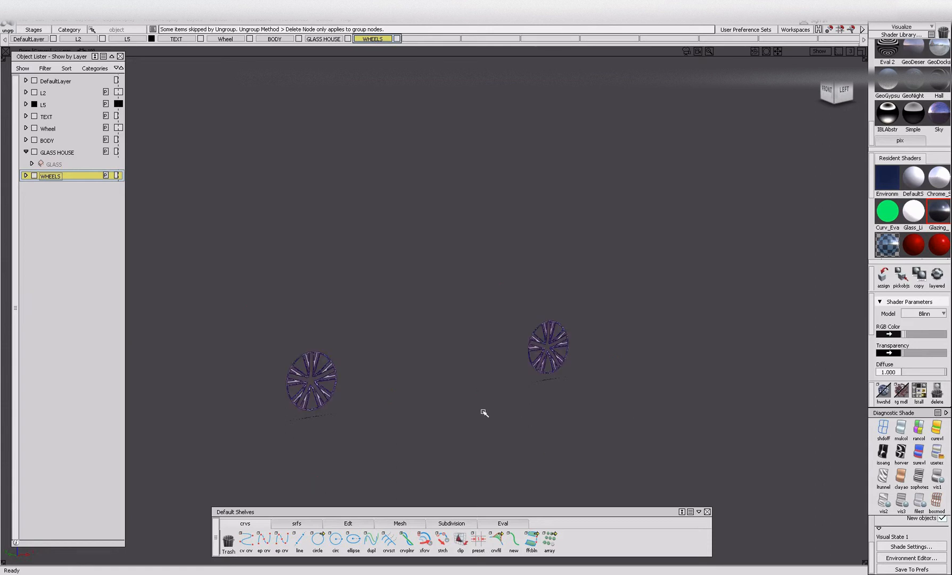
click(311, 379)
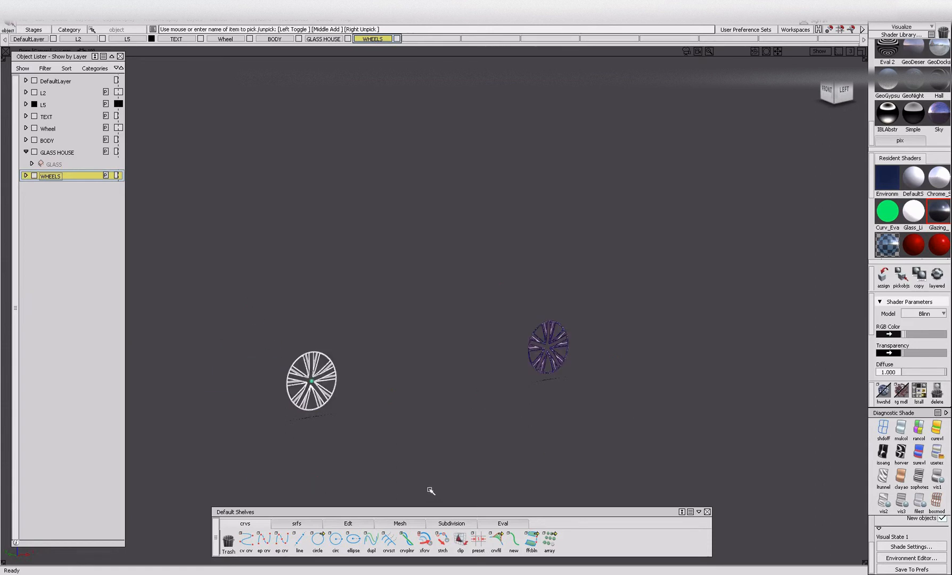
click(536, 275)
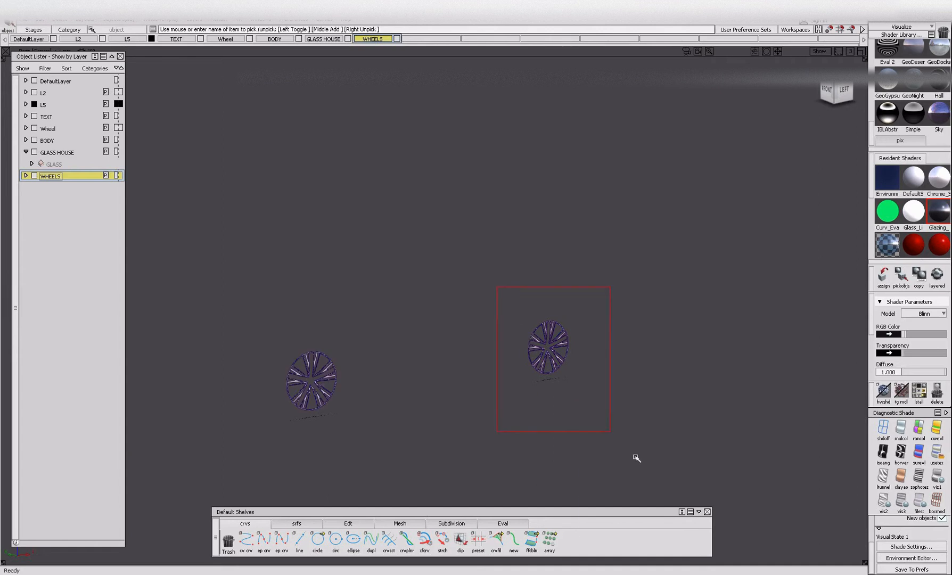
drag(500, 290, 641, 453)
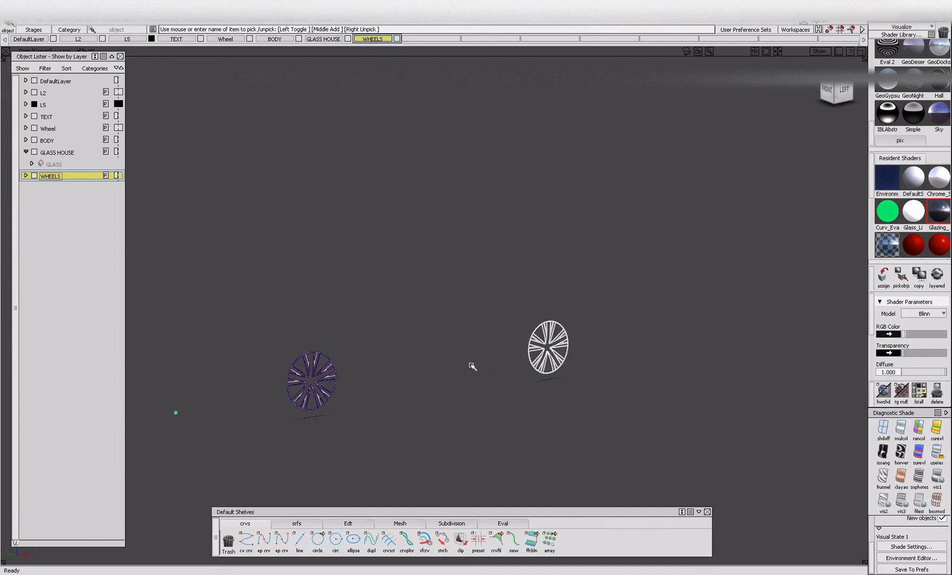
click(262, 281)
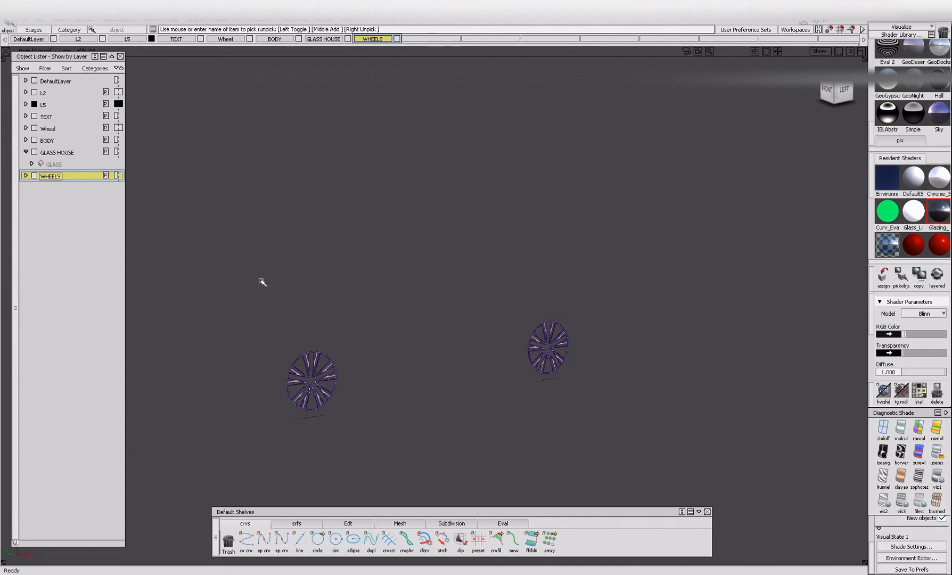
click(327, 402)
click(314, 361)
Pick the Wheel layer's objects, isolate the wheels and delete the leftover curves around them.
right_click(47, 130)
click(60, 152)
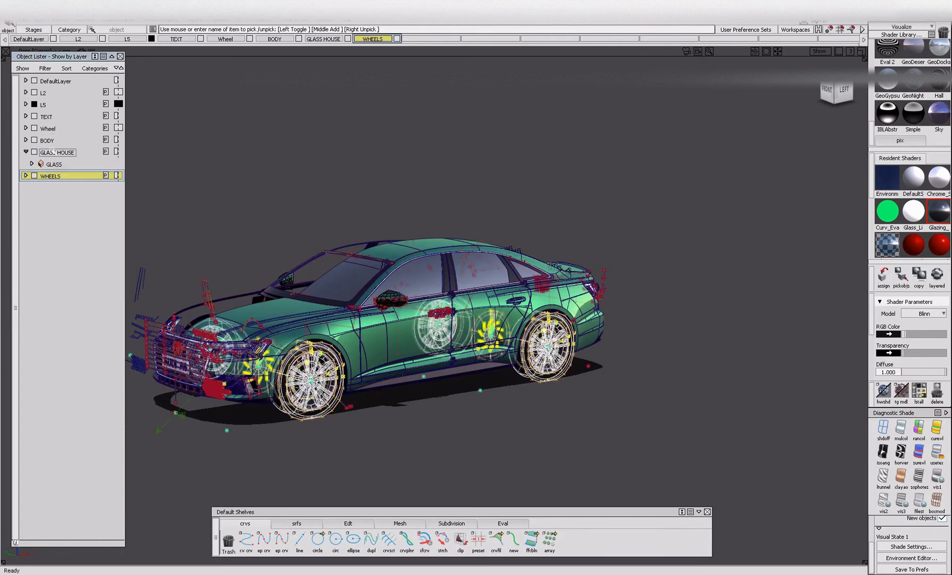
key(alt+h)
key(alt+t)
mouse_move(318, 392)
alt+shift+right_down()
mouse_move(357, 427)
mouse_move(330, 399)
alt+shift+right_up()
mouse_move(276, 327)
ctrl+shift+mouse_down()
mouse_move(176, 235)
mouse_move(784, 526)
ctrl+shift+mouse_up()
key(Delete)
Pick the front wheel's bright spoke faces and hide them.
alt+shift+right_drag(326, 393, 237, 387)
alt+shift+middle_drag(237, 387, 322, 415)
alt+shift+right_drag(321, 414, 242, 450)
alt+shift+middle_drag(242, 450, 348, 369)
ctrl+shift+drag(347, 370, 346, 399)
click(434, 389)
alt+shift+right_drag(433, 388, 601, 346)
alt+shift+middle_drag(601, 346, 535, 403)
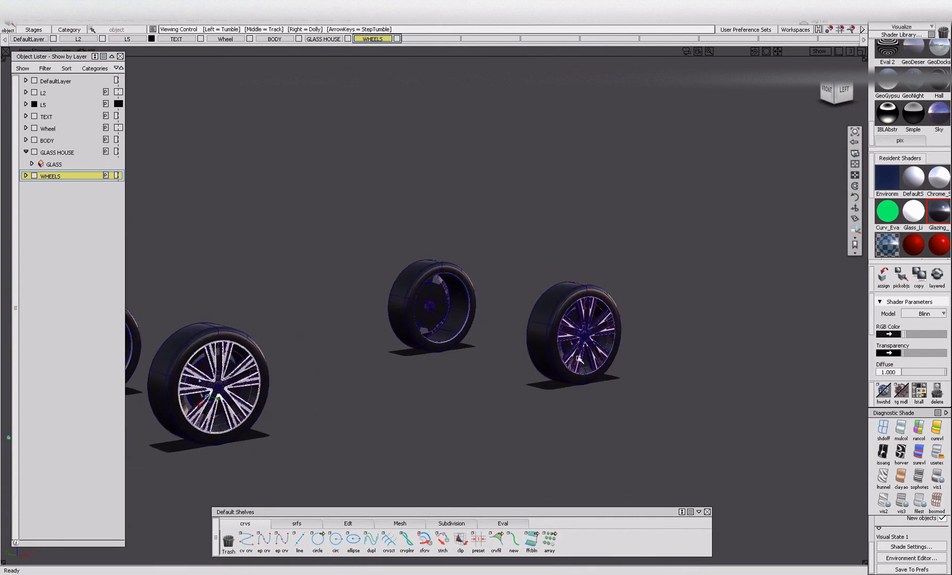
key(alt+i)
Pick and hide the rear wheel's bright spoke faces.
alt+shift+right_drag(575, 374, 511, 384)
alt+shift+right_drag(628, 372, 532, 394)
alt+shift+middle_drag(639, 404, 558, 350)
click(556, 349)
key(alt+i)
Pick every object that uses the dark Plastic shader with diffuse 0.700 to see which wheel parts share it.
alt+shift+right_drag(557, 351, 569, 352)
alt+shift+drag(568, 353, 524, 356)
alt+shift+middle_drag(524, 355, 496, 379)
scroll(946, 210, down, 3)
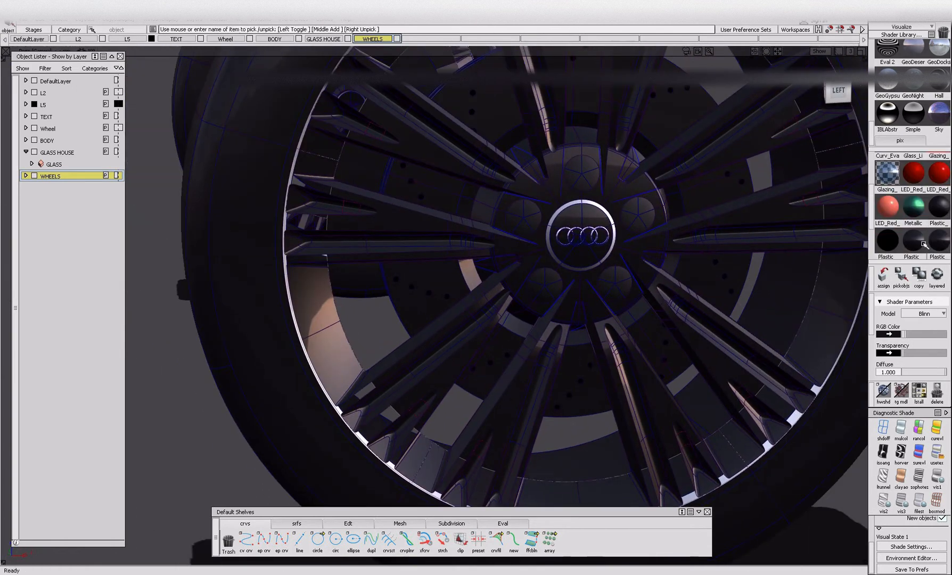
click(900, 278)
alt+shift+right_drag(367, 325, 495, 315)
alt+shift+drag(495, 315, 509, 312)
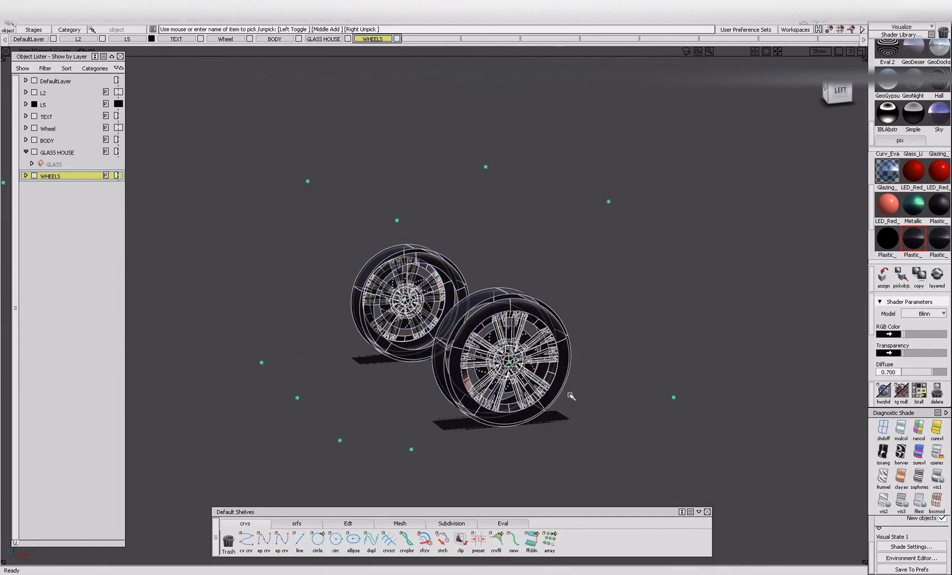
Assign the Zinc#3 shader to the rear brake discs and hide them.
ctrl+shift+drag(566, 382, 563, 348)
alt+shift+scroll(523, 369, up, 5)
click(461, 304)
alt+shift+drag(461, 304, 427, 305)
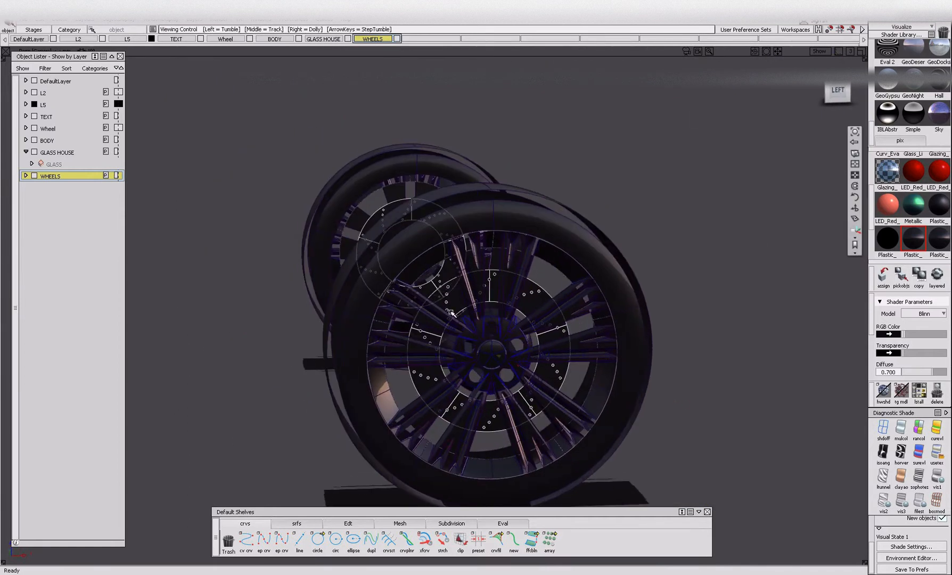
alt+shift+right_drag(427, 305, 498, 327)
alt+shift+drag(498, 327, 521, 340)
scroll(897, 231, down, 2)
scroll(898, 230, down, 1)
click(886, 239)
click(883, 276)
key(alt+i)
Assign the Plastic shader with diffuse 0.750 to the rear tyre's sidewalls and tread, and hide these surfaces.
alt+shift+drag(618, 403, 657, 378)
alt+shift+drag(450, 206, 503, 218)
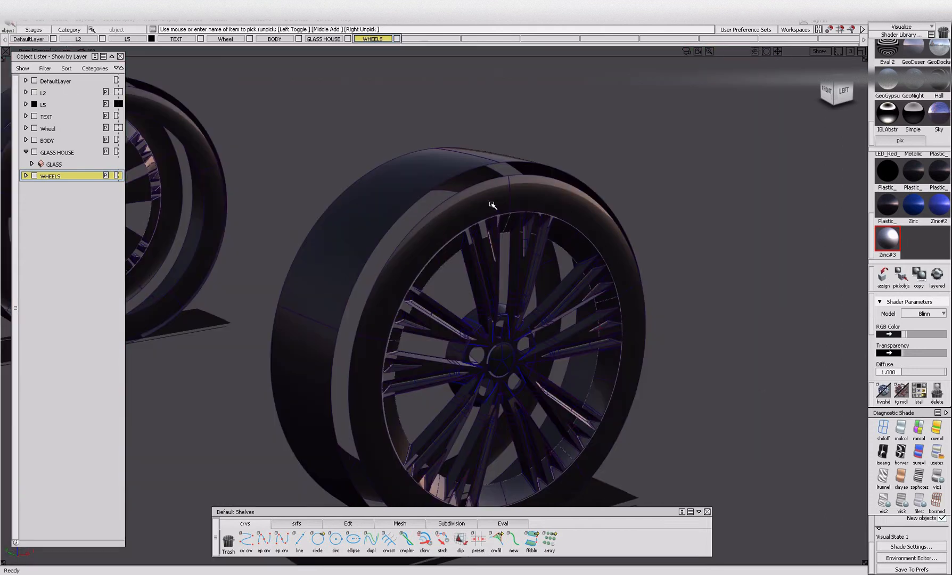
click(493, 204)
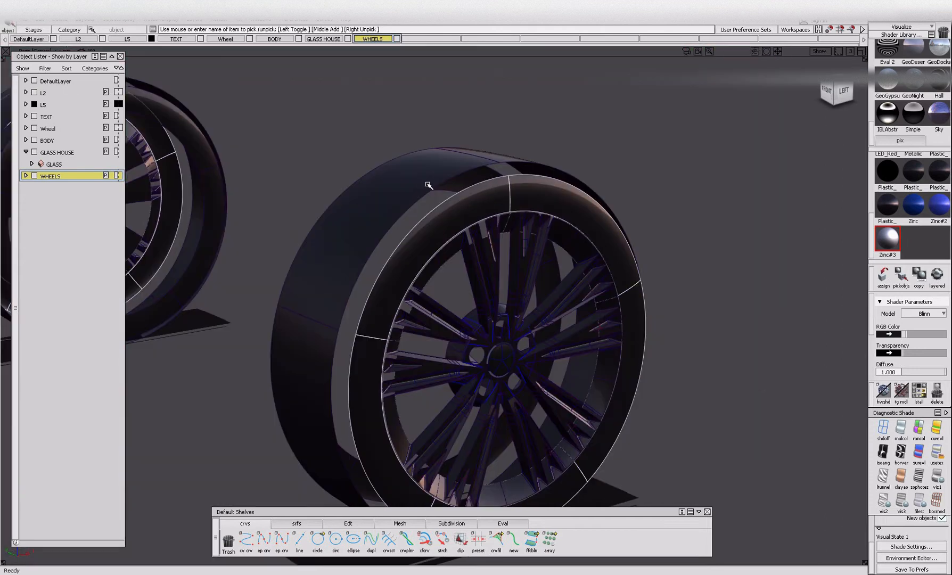
scroll(896, 214, up, 1)
scroll(896, 201, up, 1)
click(938, 192)
click(883, 274)
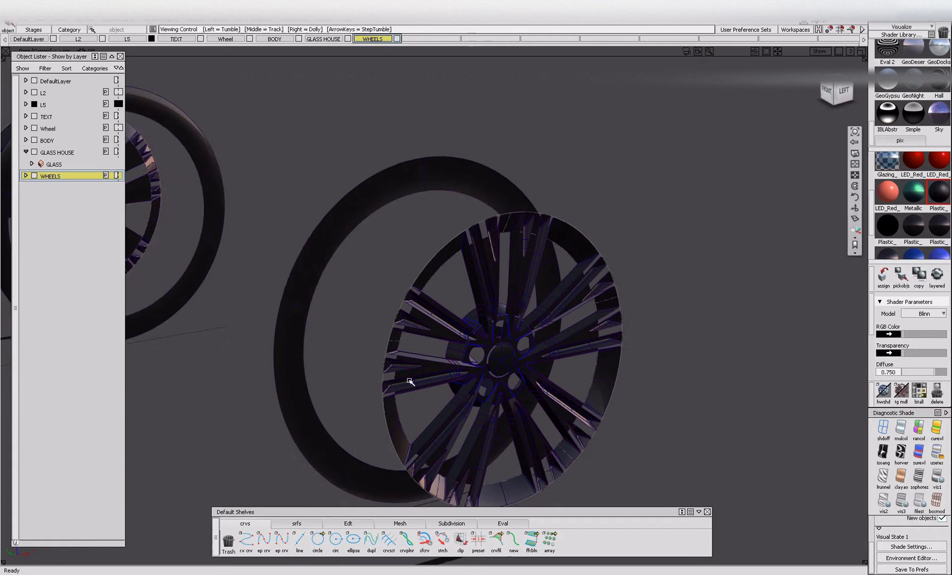
click(302, 299)
alt+shift+right_drag(820, 272, 451, 342)
key(alt+i)
Assign the same Plastic shader to the front tyre's sidewalls and tread, and hide them.
alt+shift+right_drag(321, 306, 353, 300)
alt+shift+drag(350, 346, 223, 331)
click(255, 323)
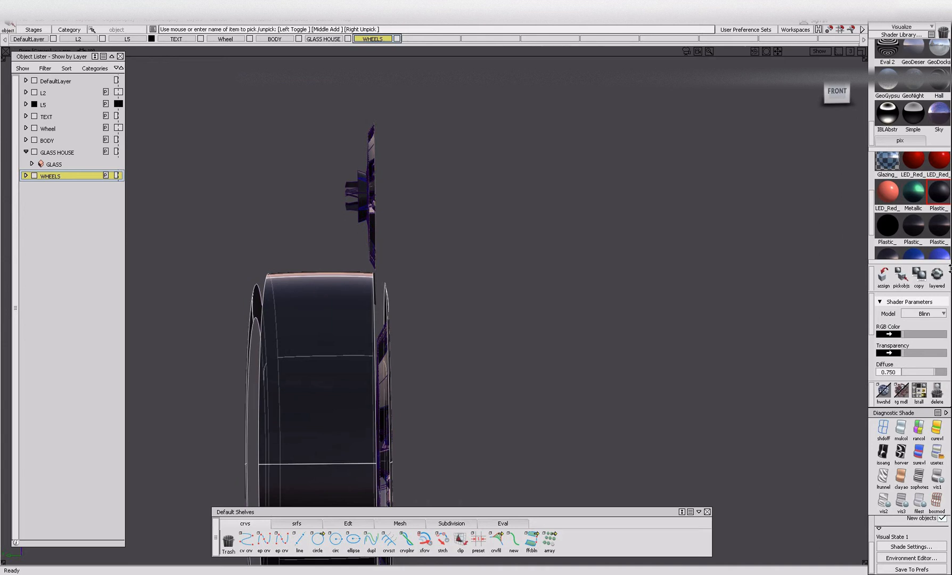
click(889, 282)
alt+shift+drag(559, 298, 429, 365)
key(alt+i)
Pick every object that uses the Zinc#3 shader and hide them, keeping only the wheel rims in view.
alt+shift+right_drag(429, 365, 355, 362)
click(350, 372)
scroll(919, 239, down, 1)
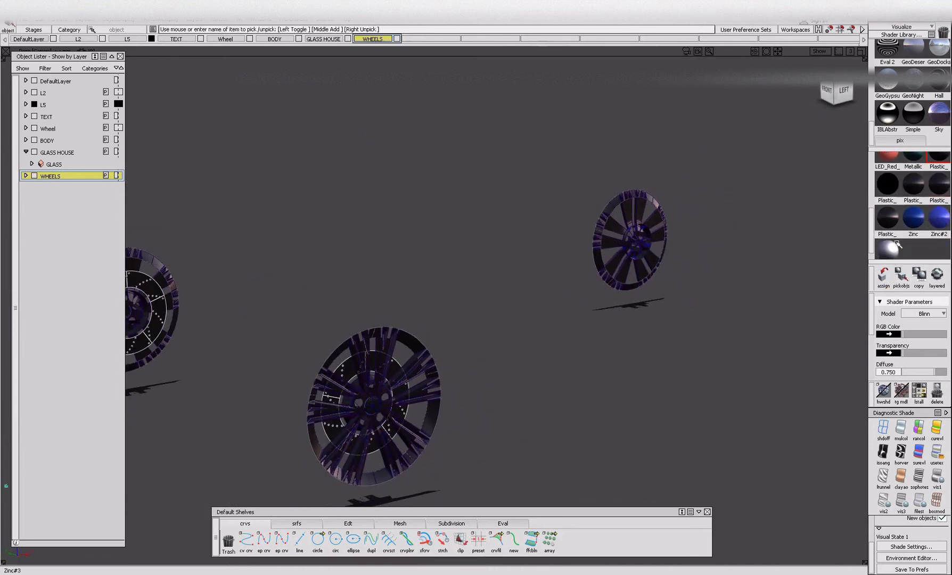
alt+shift+drag(658, 339, 521, 313)
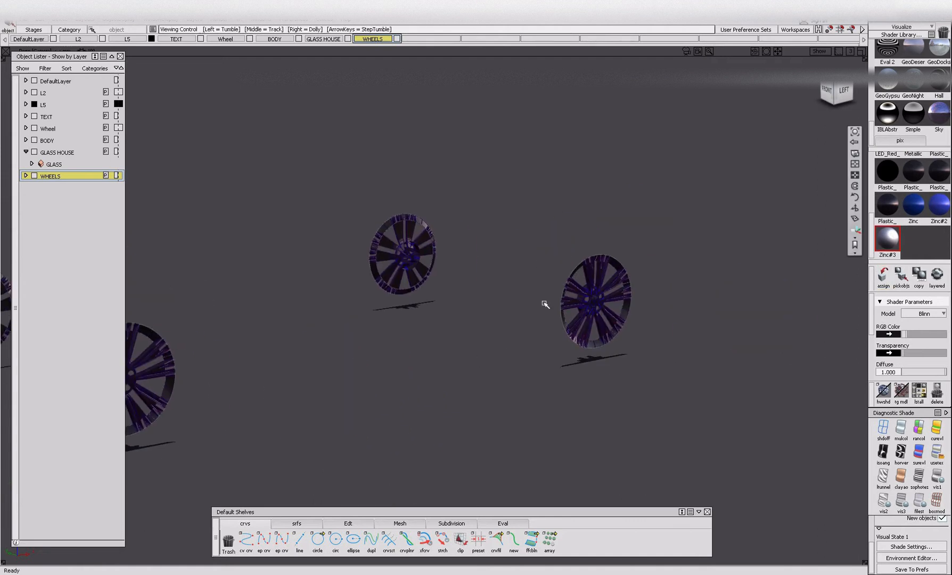
Pick all four wheel rims and assign them to the WHEELS layer.
scroll(588, 300, up, 5)
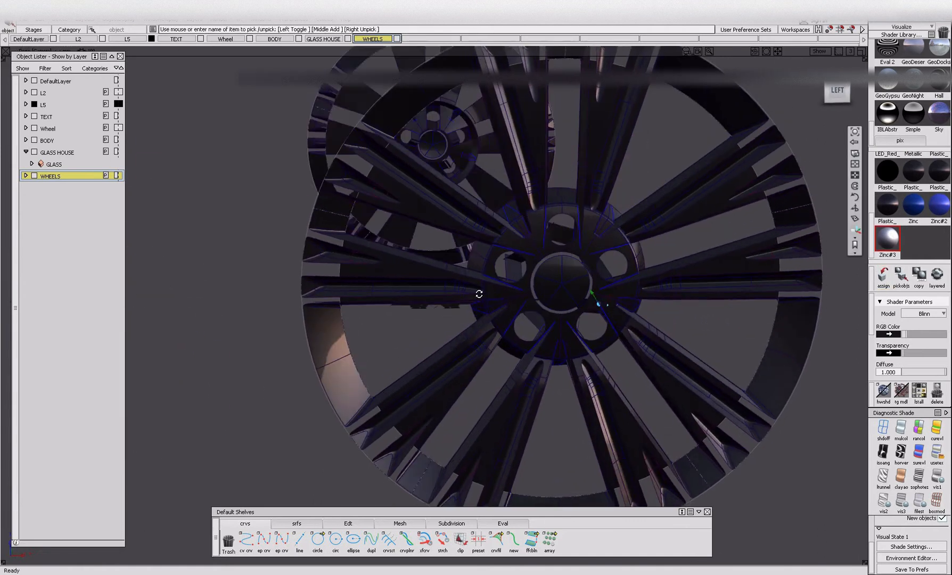
scroll(588, 301, down, 5)
alt+shift+drag(534, 335, 612, 305)
ctrl+shift+drag(365, 309, 366, 360)
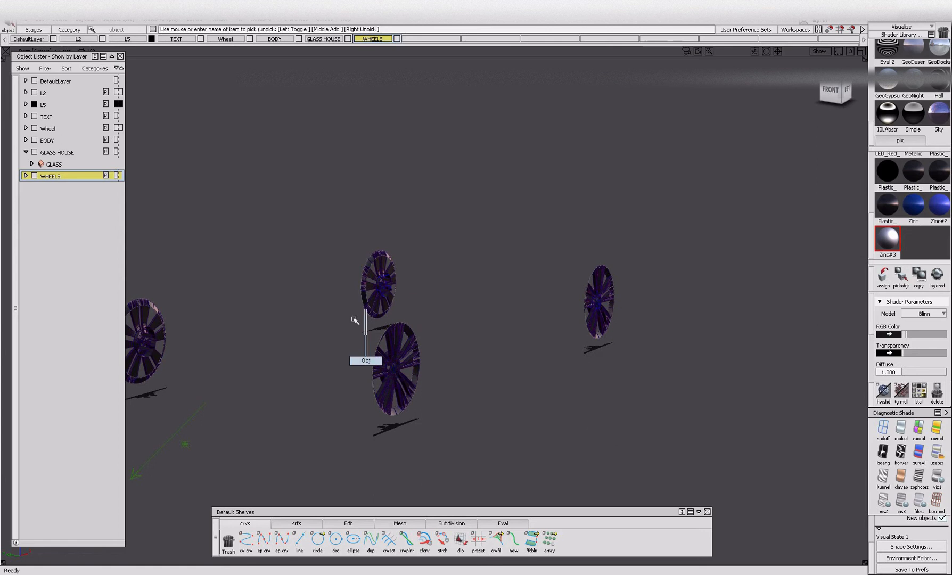
alt+shift+right_drag(300, 201, 253, 229)
alt+shift+drag(253, 229, 688, 381)
right_click(48, 176)
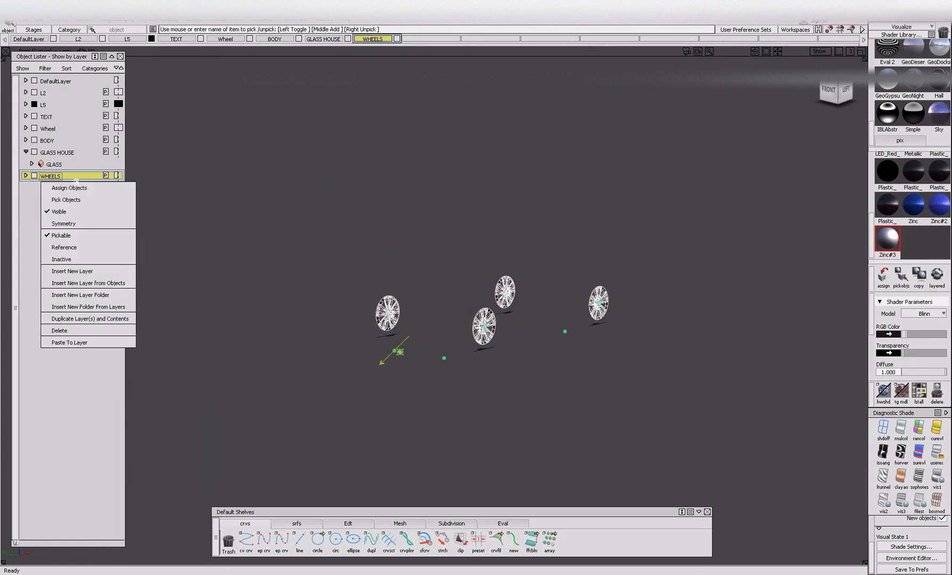
click(59, 186)
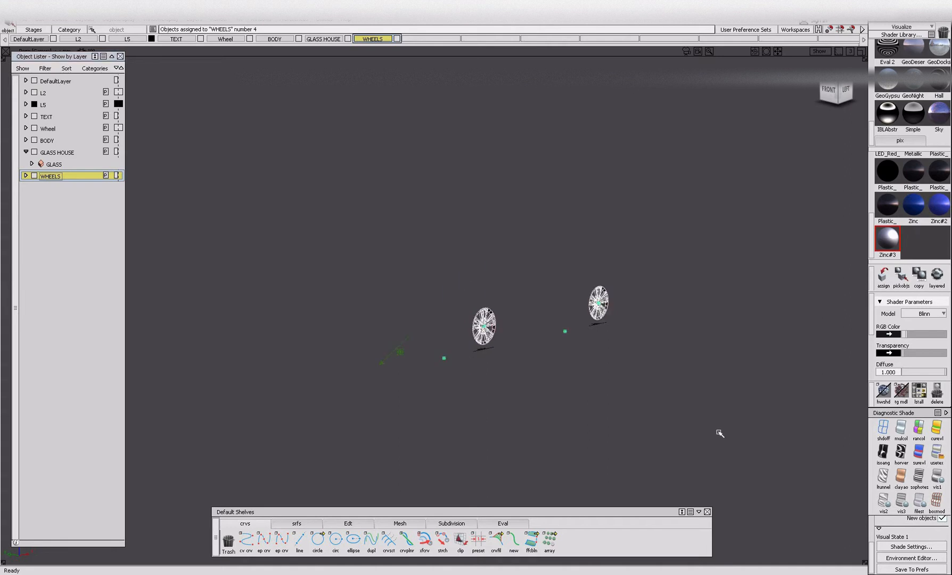
Ungroup the rims, regroup the front and rear rims separately, and show the whole car again.
key(ctrl+u)
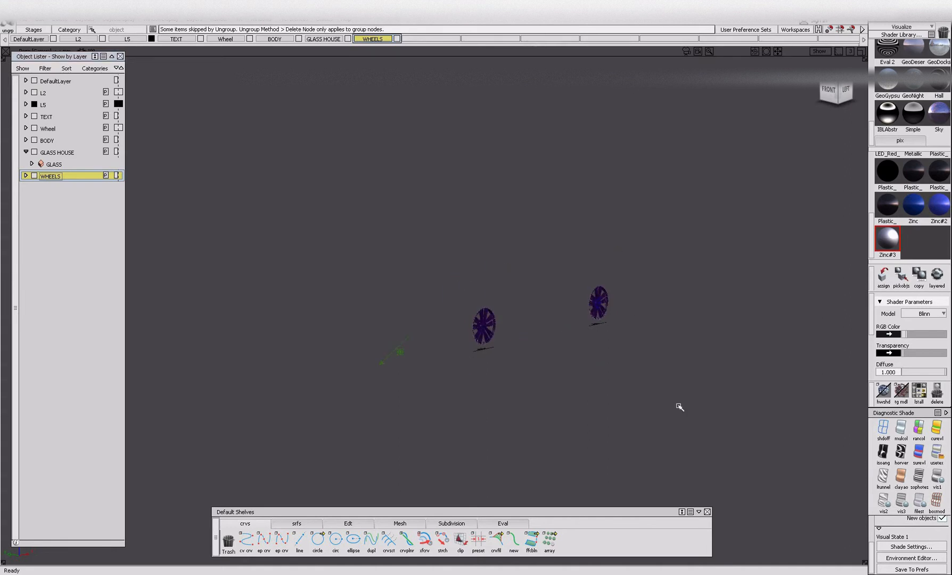
drag(413, 279, 485, 381)
click(500, 388)
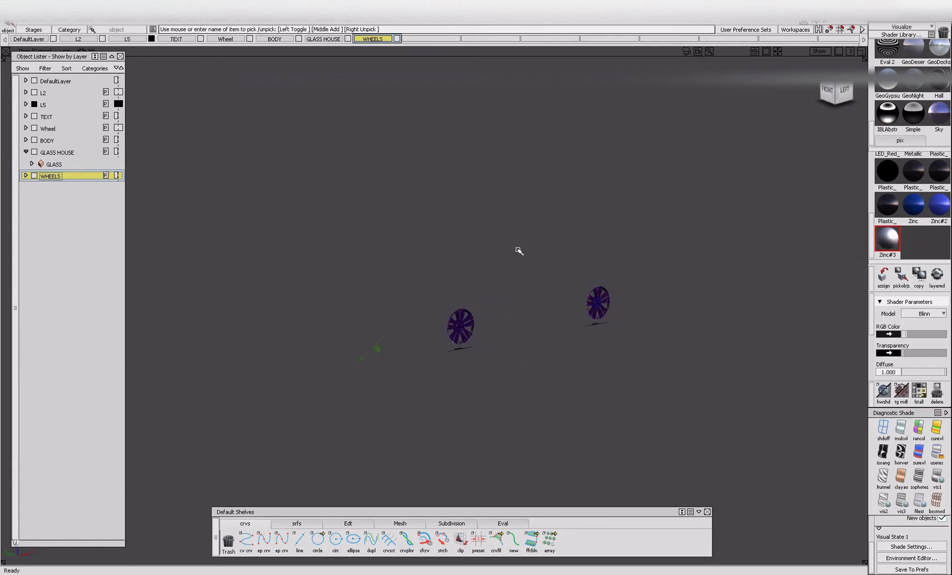
drag(523, 290, 652, 374)
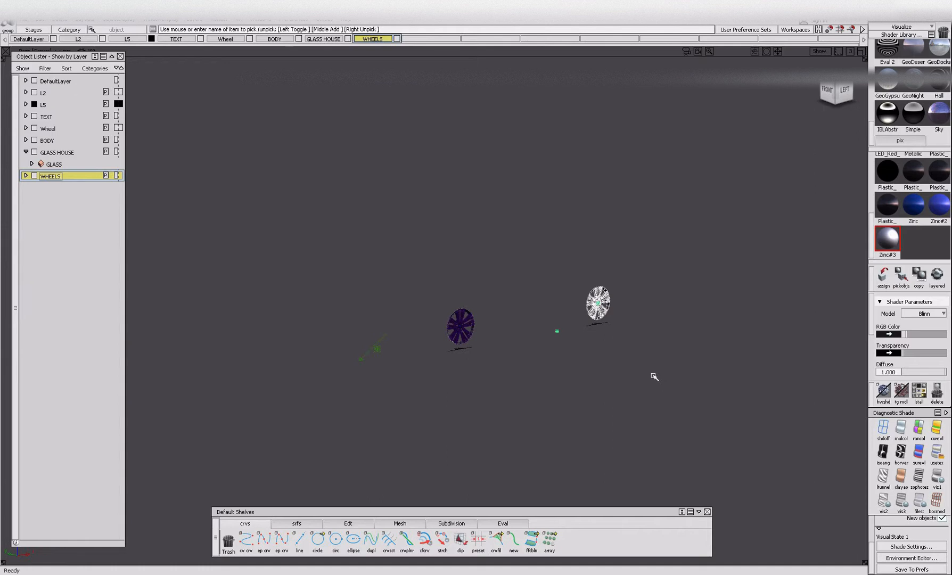
key(ctrl+z)
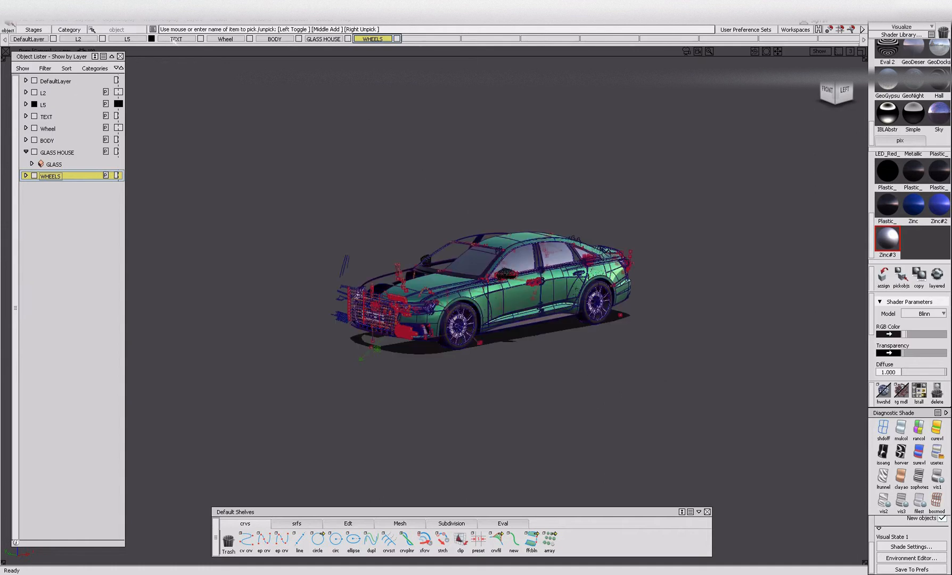
Pick the objects on the Wheel layer and hide everything else.
right_click(225, 40)
click(227, 59)
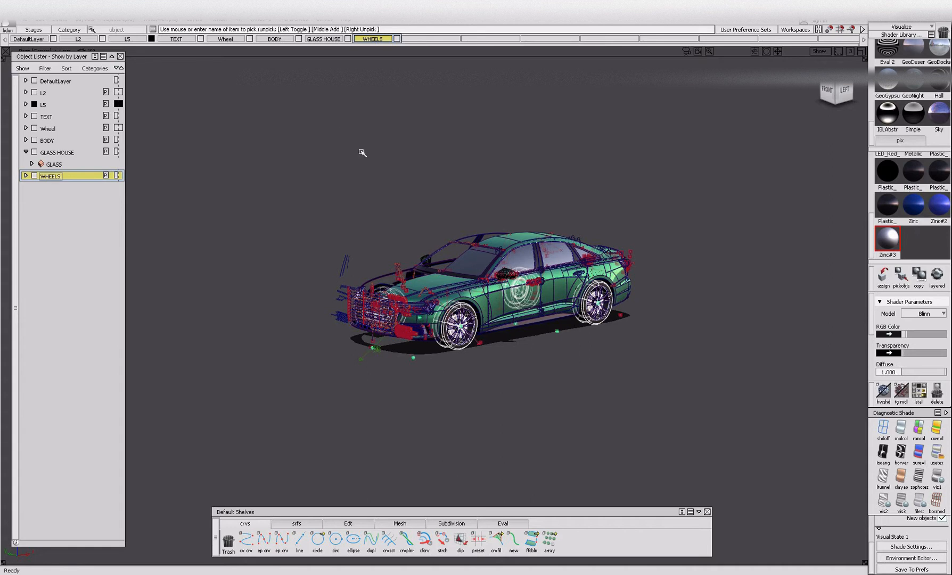
click(480, 395)
alt+shift+right_drag(453, 315, 529, 342)
alt+shift+drag(529, 342, 487, 344)
Assign the Zinc#3 shader to the picked brake disc surfaces inside the tyre.
alt+shift+right_drag(471, 454, 381, 320)
click(377, 332)
click(376, 319)
alt+shift+drag(341, 316, 432, 355)
alt+shift+drag(358, 362, 292, 370)
alt+shift+right_drag(352, 375, 432, 384)
mouse_move(432, 385)
alt+shift+mouse_down()
mouse_move(577, 386)
mouse_move(446, 403)
mouse_move(346, 400)
mouse_move(510, 427)
mouse_move(569, 363)
mouse_move(514, 373)
mouse_move(505, 419)
alt+shift+mouse_up()
mouse_move(504, 419)
alt+shift+right_down()
mouse_move(484, 465)
mouse_move(494, 435)
alt+shift+right_up()
click(884, 276)
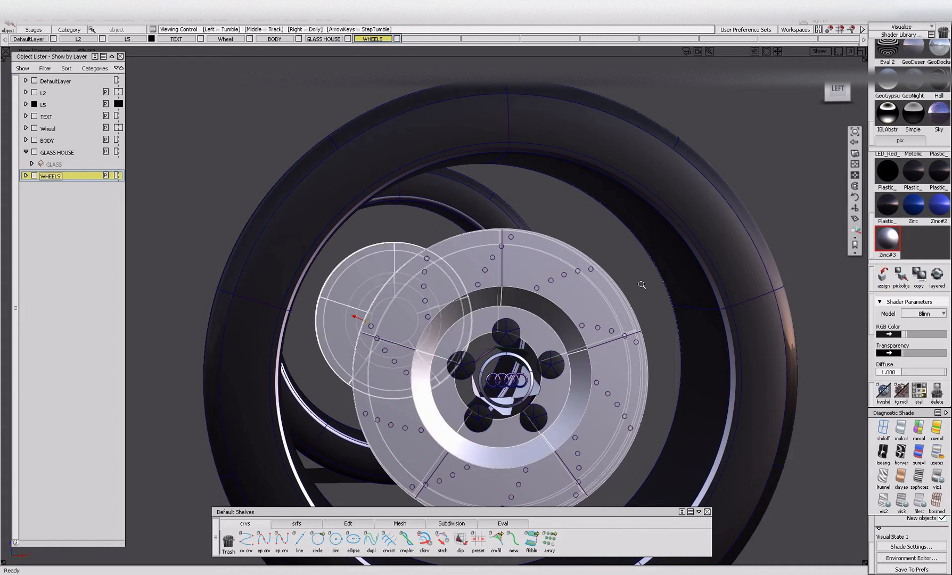
Assign the Zinc#3 shader to the remaining metal surfaces of this wheel's brake disc and hub.
alt+shift+right_drag(642, 284, 626, 324)
alt+shift+drag(626, 324, 543, 366)
alt+shift+right_drag(618, 380, 575, 373)
alt+shift+middle_drag(831, 287, 522, 287)
alt+shift+right_drag(522, 287, 641, 286)
click(574, 360)
click(522, 337)
click(528, 190)
click(528, 190)
alt+shift+right_drag(423, 179, 436, 203)
alt+shift+drag(414, 187, 539, 278)
click(528, 306)
alt+shift+right_drag(528, 307, 574, 317)
alt+shift+drag(574, 316, 511, 324)
click(708, 303)
click(883, 277)
Pick the five wheel bolts around the hub and hide them.
alt+shift+right_drag(510, 325, 471, 352)
alt+shift+drag(472, 352, 569, 349)
click(570, 348)
alt+shift+right_drag(563, 322, 527, 264)
click(526, 263)
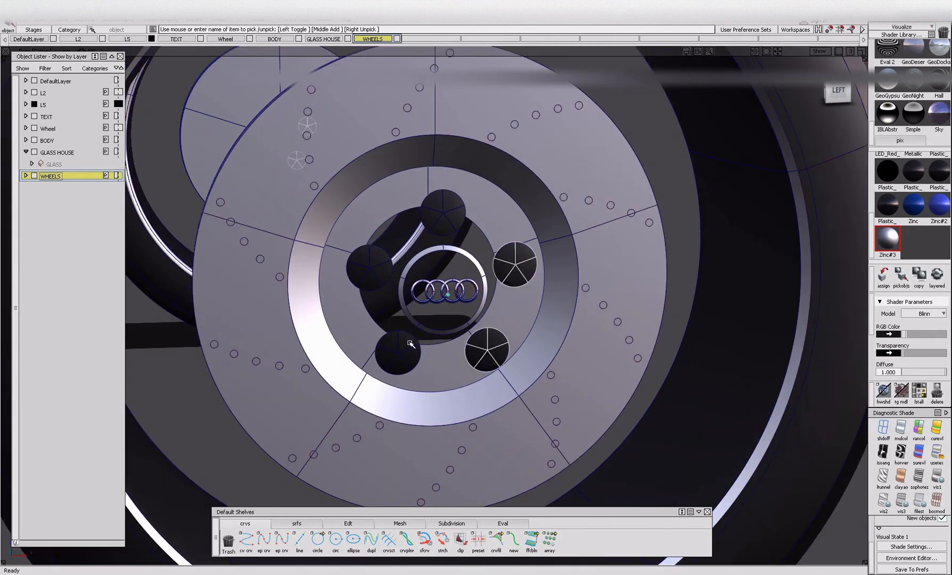
click(435, 213)
alt+shift+right_drag(436, 213, 420, 269)
alt+shift+drag(420, 269, 487, 270)
key(Delete)
Hide the centre cap ring and its Audi logo.
alt+shift+drag(560, 290, 492, 271)
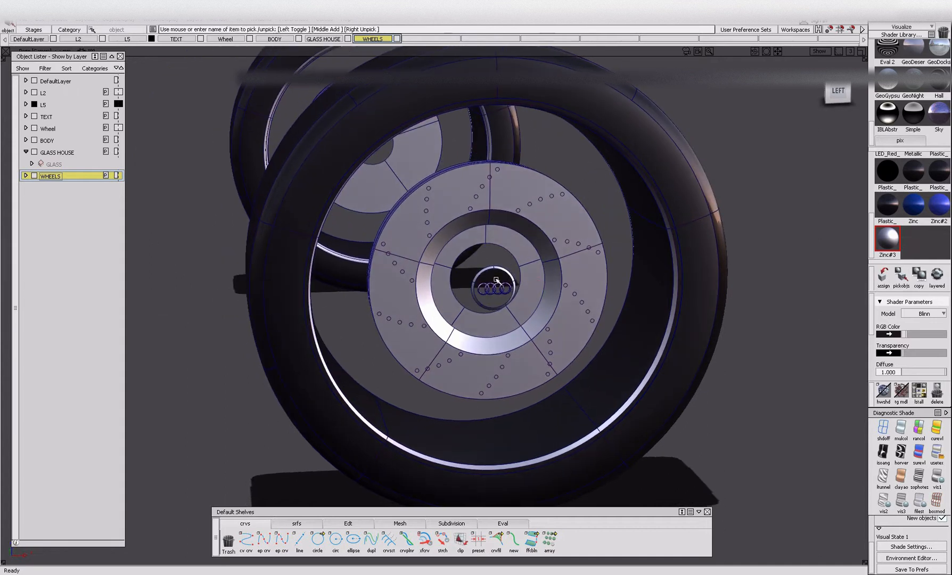
alt+shift+right_drag(492, 288, 475, 319)
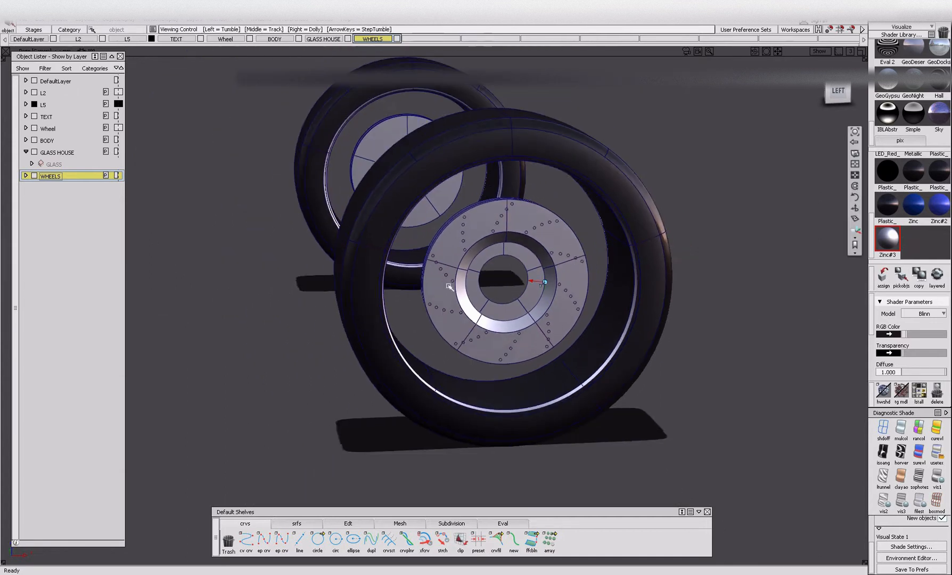
alt+shift+drag(475, 319, 508, 319)
click(898, 284)
key(Delete)
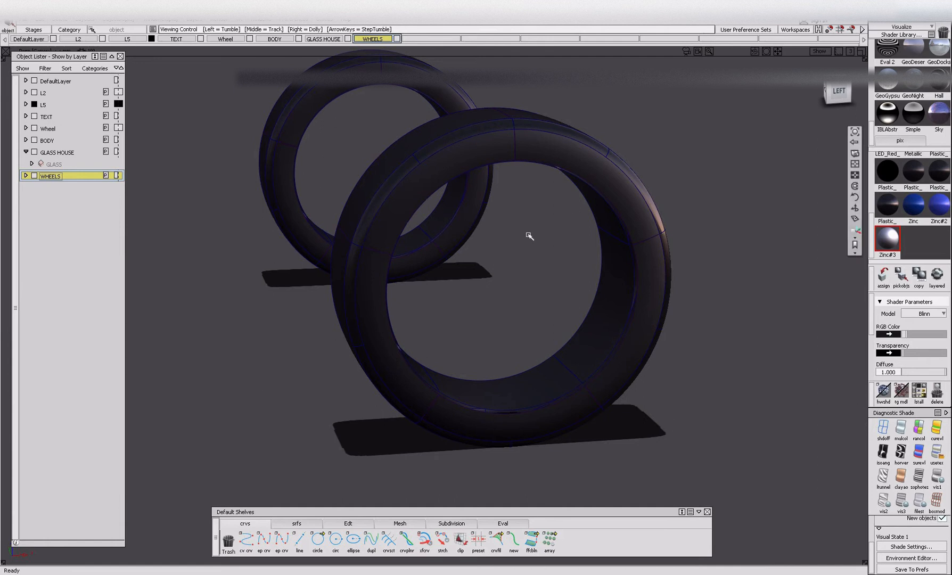
key(ctrl+z)
Assign the Plastic shader with diffuse 0.300 to the rear wheel's rim barrel and lip.
alt+shift+drag(597, 246, 642, 245)
alt+shift+click(561, 158)
alt+shift+right_drag(606, 199, 690, 199)
mouse_move(690, 199)
alt+shift+mouse_down()
mouse_move(820, 166)
mouse_move(863, 169)
mouse_move(711, 133)
mouse_move(550, 137)
alt+shift+mouse_up()
alt+shift+drag(521, 196, 642, 226)
click(555, 136)
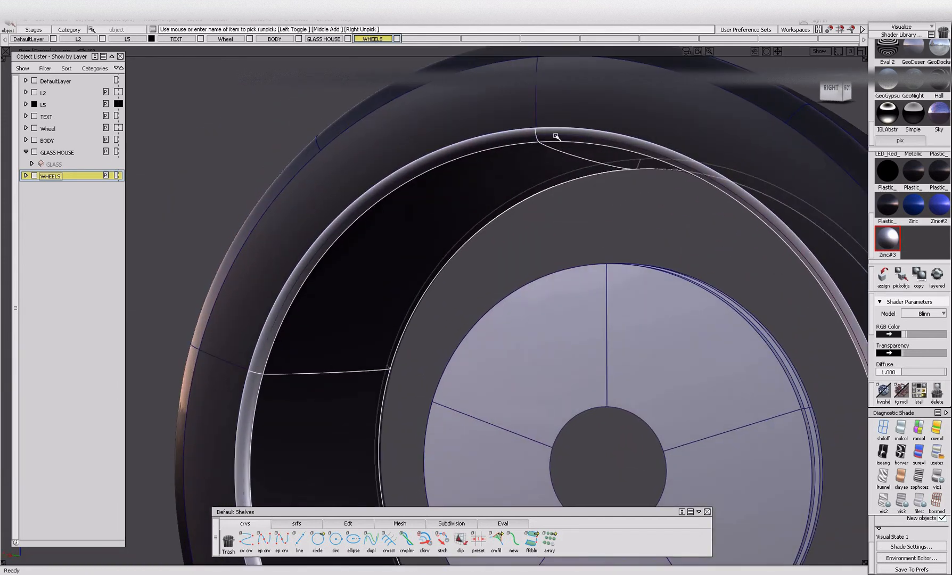
alt+shift+right_drag(665, 256, 524, 259)
alt+shift+drag(524, 259, 239, 277)
alt+shift+middle_drag(239, 277, 689, 301)
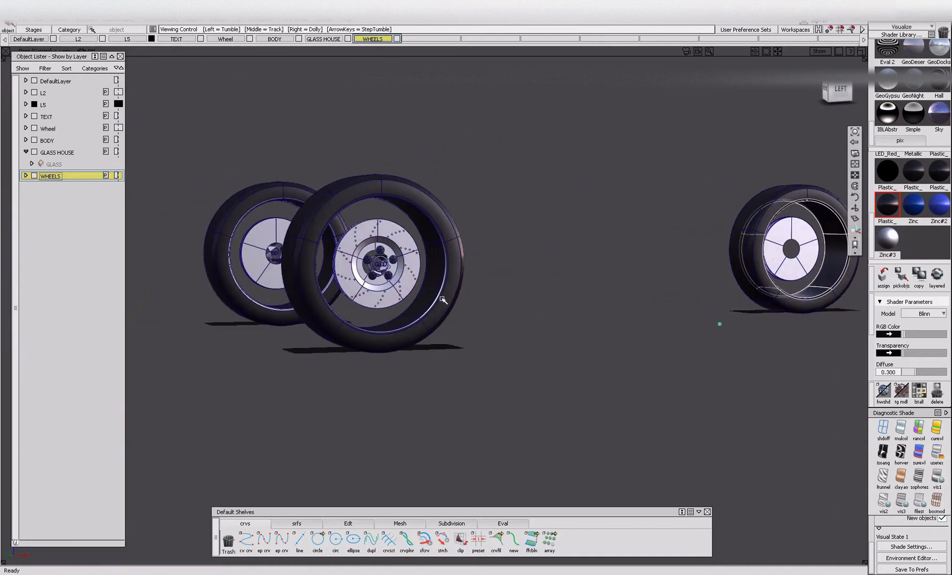
Assign the same Plastic shader with diffuse 0.300 to the front wheel's rim barrel and lip.
scroll(460, 336, up, 5)
click(492, 324)
click(517, 341)
click(495, 321)
alt+shift+right_drag(495, 320, 426, 321)
alt+shift+drag(426, 322, 474, 309)
alt+shift+scroll(346, 382, up, 5)
click(344, 384)
click(367, 389)
alt+shift+right_drag(423, 362, 834, 300)
click(882, 278)
Pick every object that uses the Zinc#3 shader and hide the brake discs.
alt+shift+drag(647, 311, 213, 292)
click(449, 333)
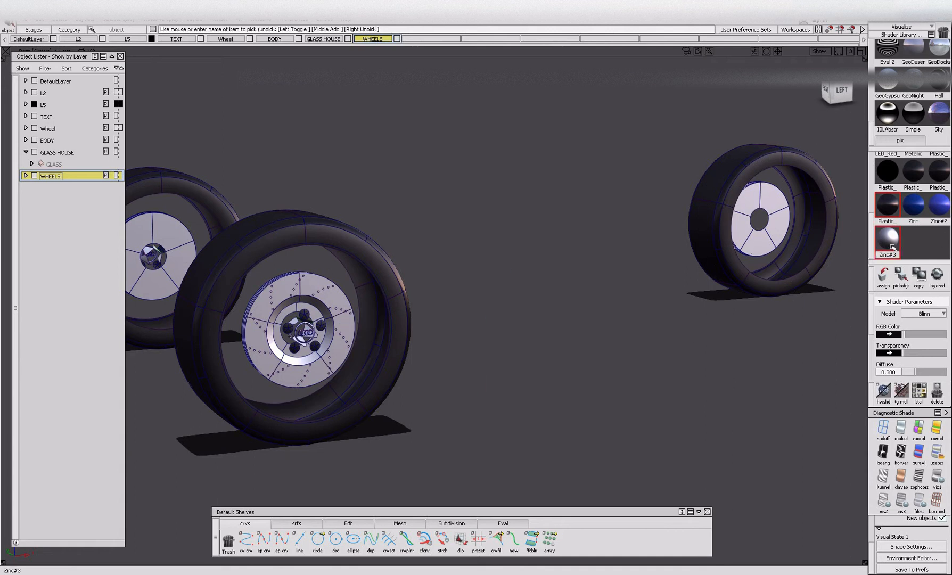
click(901, 278)
key(alt+i)
Hide the remaining bolts, centre caps and rim barrels, keeping only the tyres in view.
alt+shift+drag(348, 332, 347, 369)
alt+shift+right_drag(347, 368, 306, 367)
alt+shift+drag(306, 367, 295, 354)
alt+shift+right_drag(296, 354, 269, 329)
alt+shift+right_drag(349, 316, 286, 311)
drag(256, 240, 379, 396)
key(alt+i)
Assign the Plastic shader with diffuse 0.750 to the front and rear tyres.
alt+shift+right_drag(282, 355, 367, 360)
alt+shift+drag(367, 359, 418, 362)
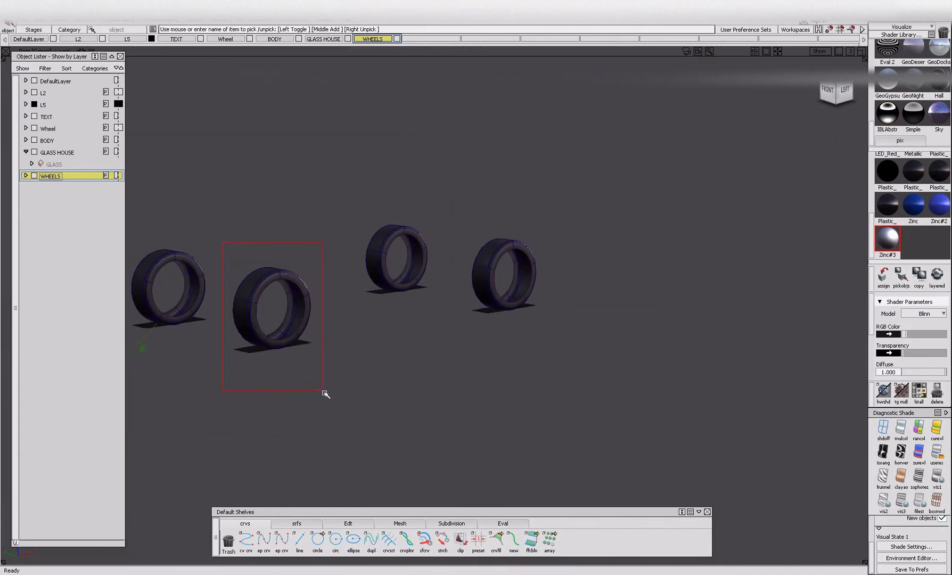
drag(326, 394, 326, 394)
scroll(912, 213, up, 2)
click(938, 202)
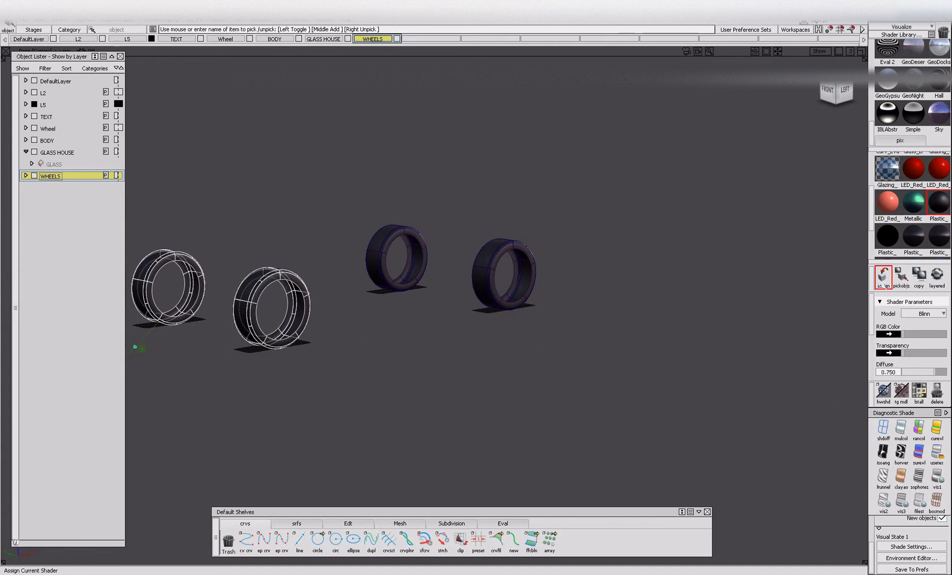
ctrl+shift+drag(436, 270, 438, 271)
drag(351, 213, 557, 373)
click(884, 286)
Pick all four tyres and assign them to the WHEELS layer.
ctrl+shift+drag(313, 376, 288, 253)
ctrl+shift+drag(236, 221, 233, 276)
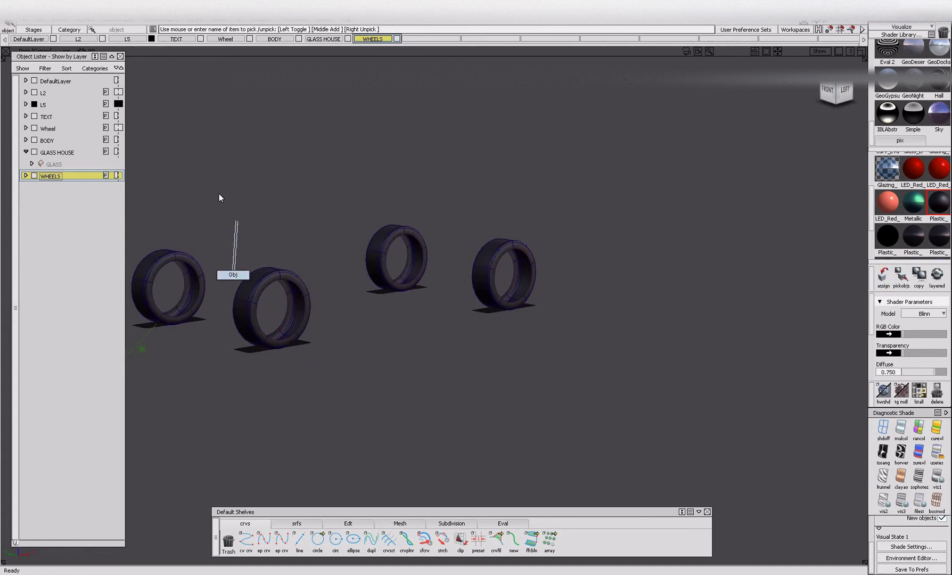
right_click(73, 180)
click(85, 187)
Ungroup the tyres and regroup the front and rear tyres separately.
drag(213, 239, 344, 424)
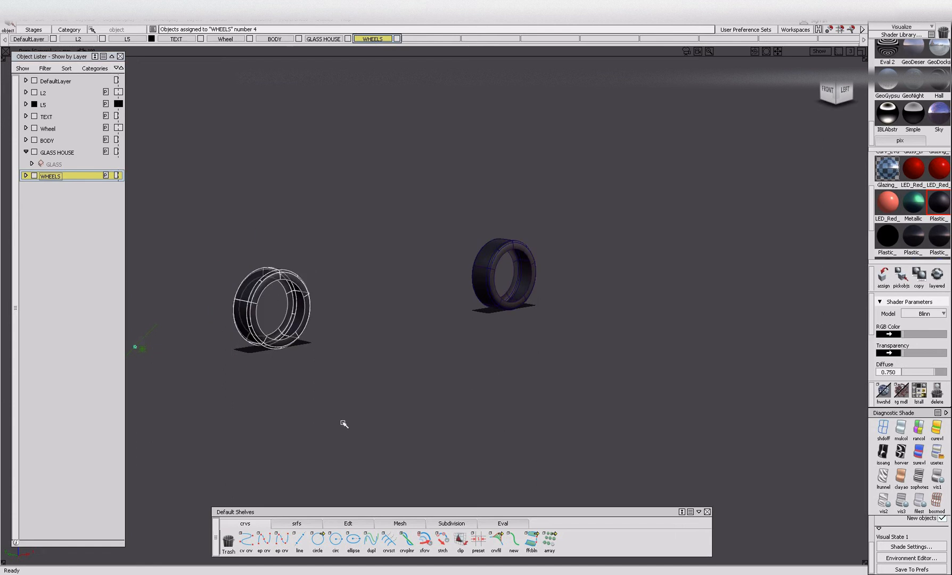
ctrl+shift+drag(298, 295, 243, 143)
drag(795, 438, 783, 427)
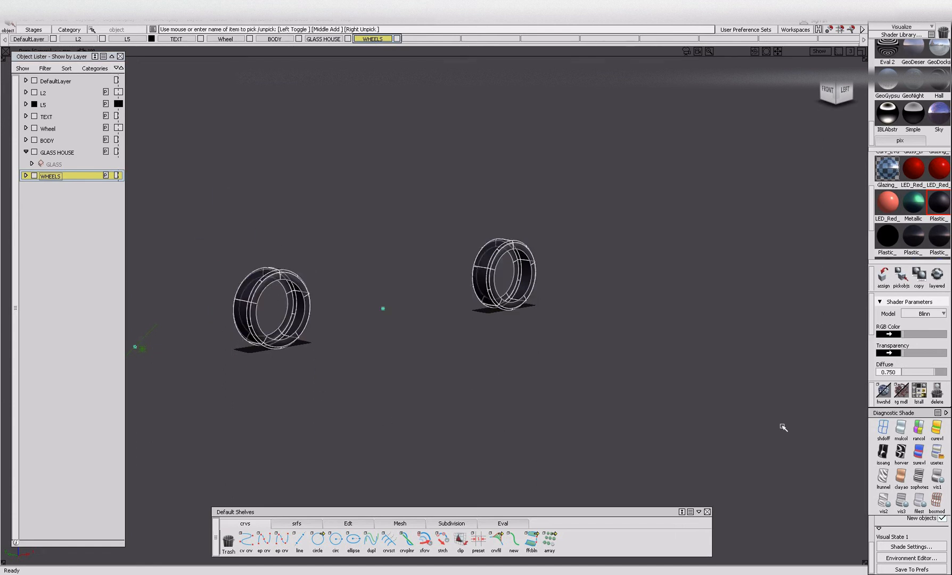
key(ctrl+u)
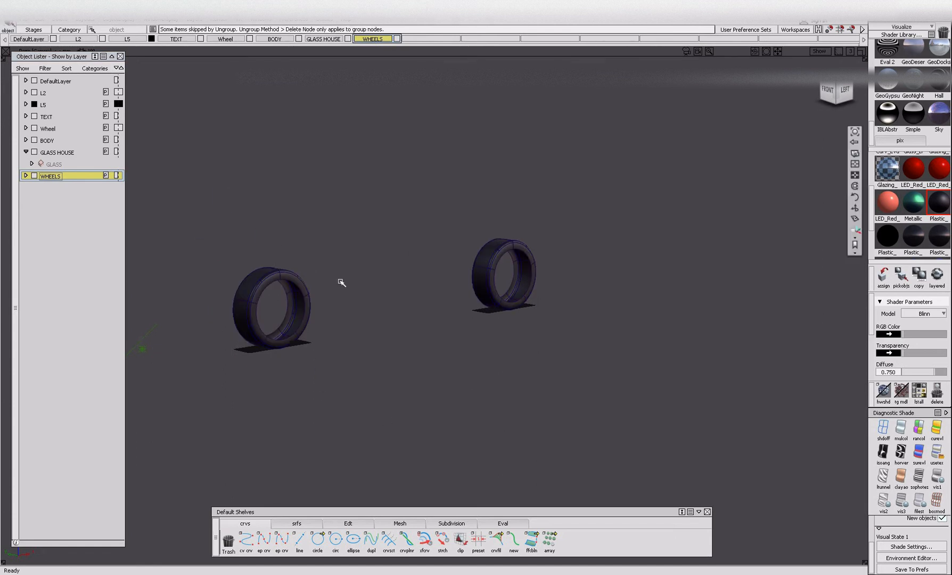
drag(207, 233, 424, 437)
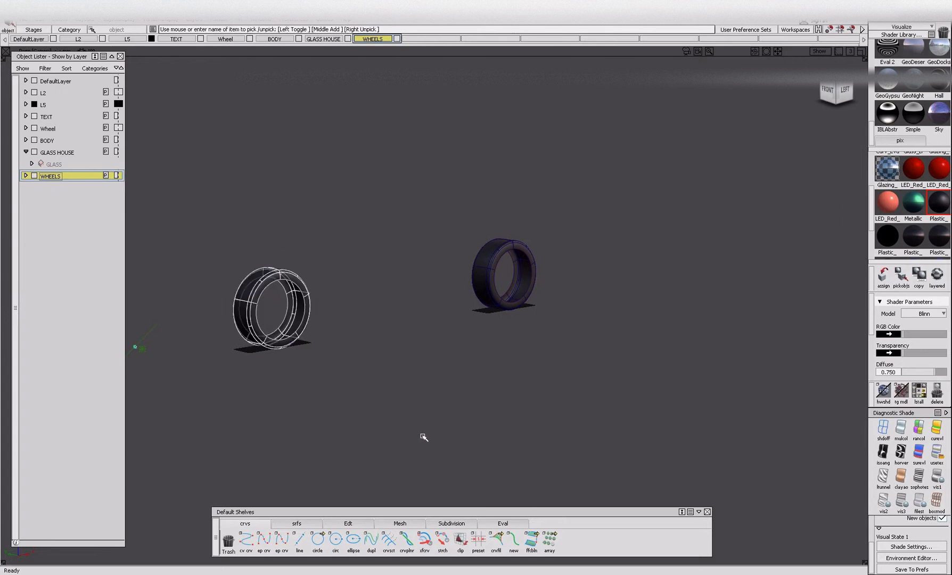
click(464, 226)
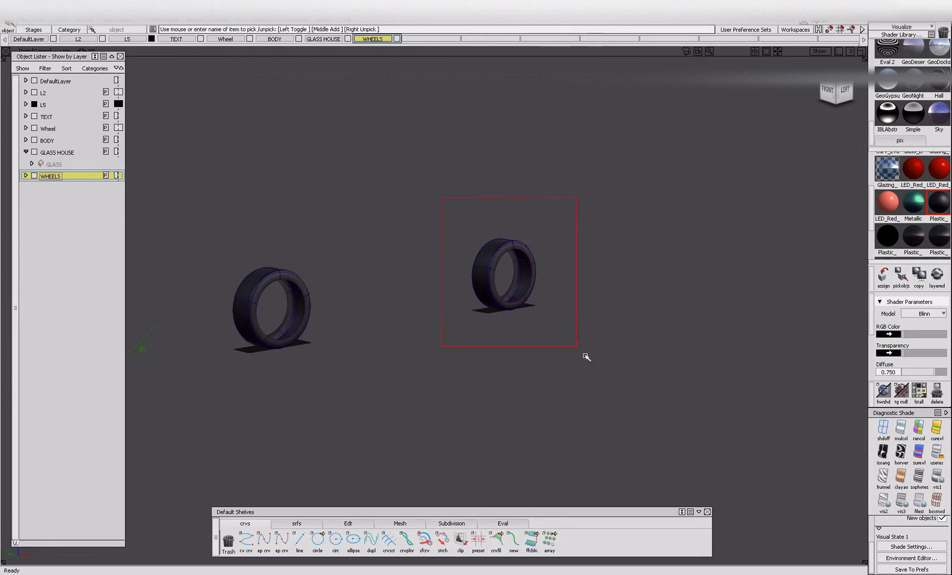
drag(559, 330, 576, 309)
ctrl+shift+drag(628, 283, 609, 180)
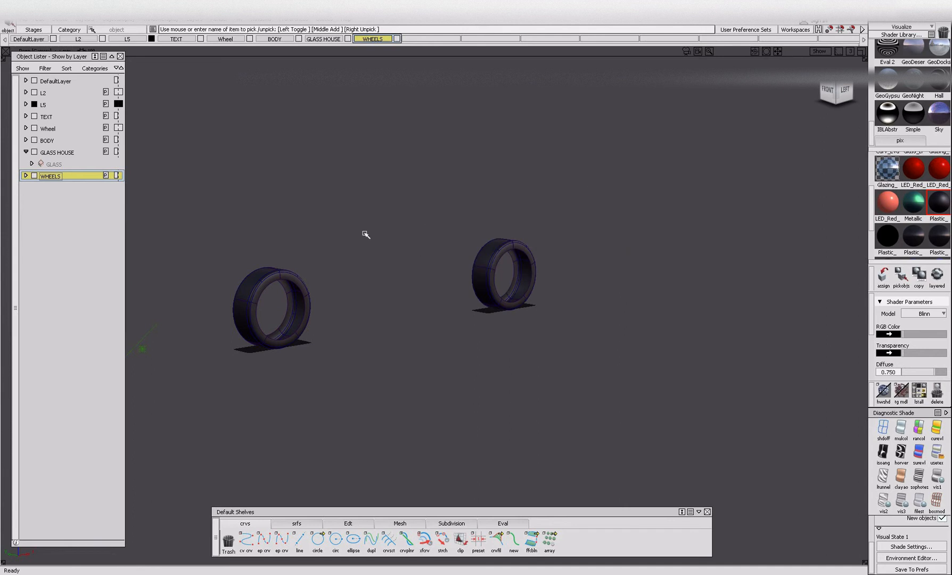
Show all objects again and isolate the parts that remain on the Wheel layer.
key(ctrl+h)
drag(221, 40, 226, 60)
key(alt+h)
ctrl+shift+drag(286, 328, 282, 311)
alt+shift+right_drag(281, 336, 341, 337)
alt+shift+drag(340, 336, 323, 319)
alt+shift+middle_drag(324, 319, 343, 312)
Pick the front and rear rim barrels and hide them.
ctrl+shift+drag(432, 374, 436, 438)
click(437, 438)
key(Delete)
click(319, 446)
key(Delete)
alt+shift+right_drag(458, 443, 389, 441)
click(775, 317)
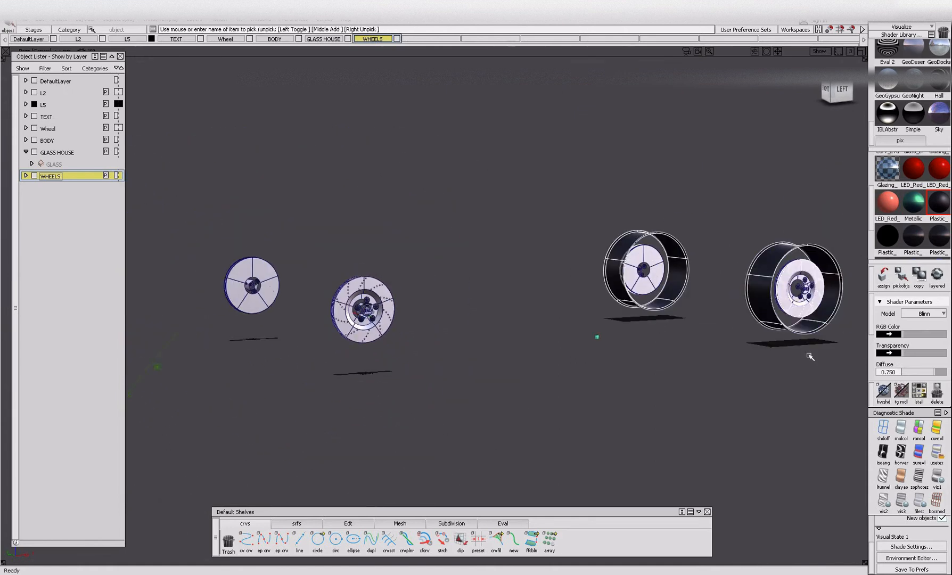
key(Delete)
Hide the bolts and centre caps of the front and rear wheels, keeping only the brake discs.
alt+shift+right_drag(323, 313, 441, 322)
alt+shift+drag(442, 322, 354, 260)
key(Delete)
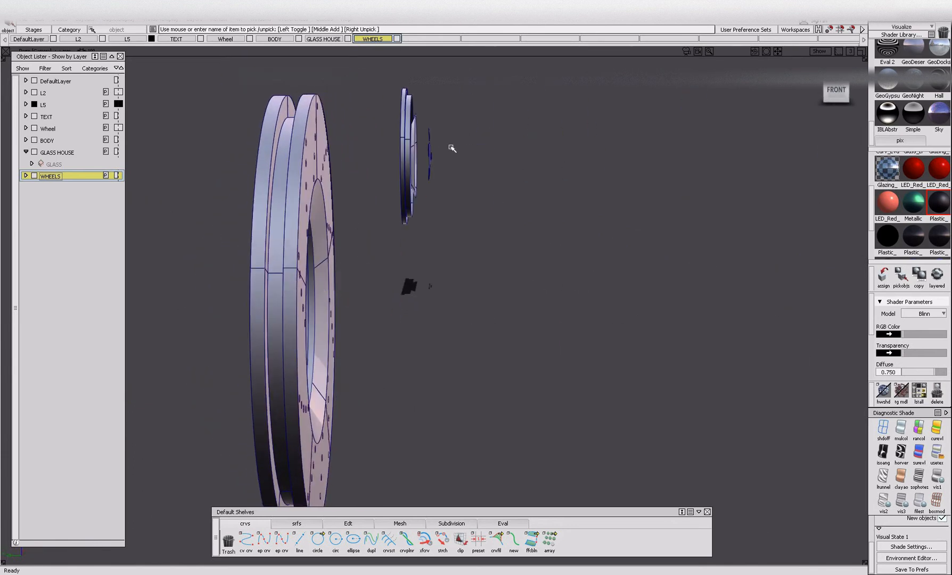
alt+shift+right_drag(457, 202, 358, 293)
alt+shift+drag(358, 293, 317, 222)
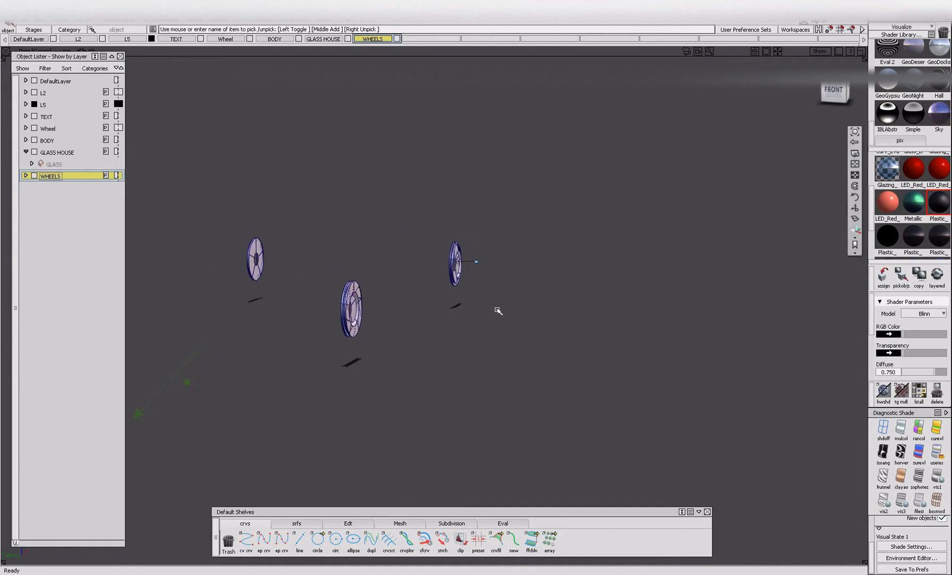
alt+shift+right_drag(463, 266, 510, 250)
alt+shift+drag(511, 250, 372, 282)
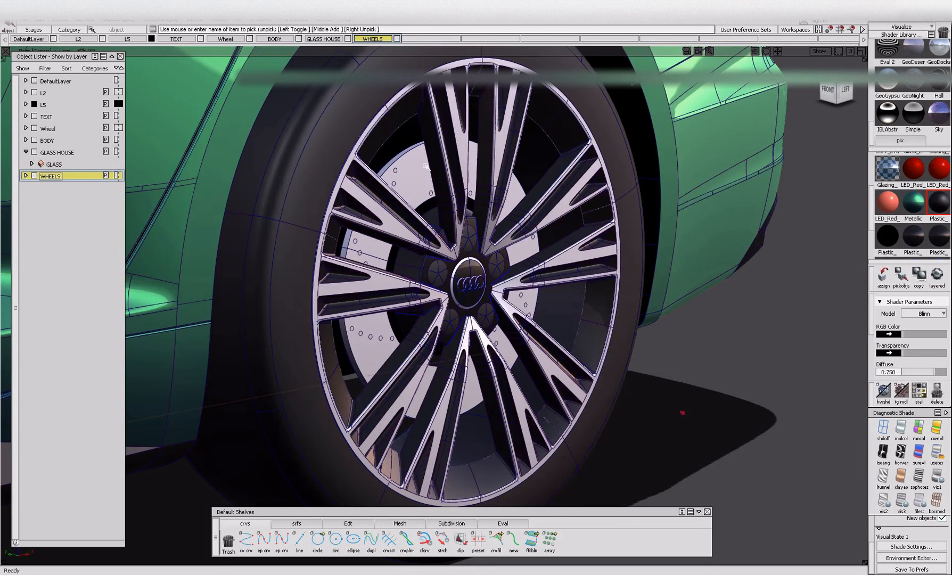
Isolate the brake discs from the rest of the fully shown car.
key(Delete)
click(399, 161)
key(Delete)
Pick all four brake discs and assign them to the WHEELS layer.
alt+shift+drag(485, 200, 430, 223)
alt+shift+right_drag(430, 223, 341, 250)
alt+shift+drag(341, 250, 505, 251)
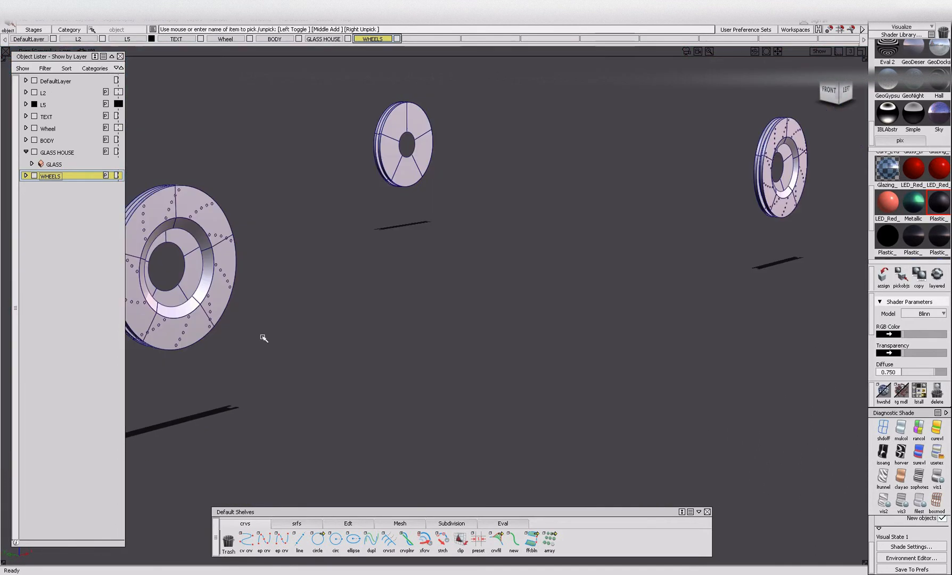
alt+shift+right_drag(537, 265, 506, 275)
alt+shift+drag(506, 274, 429, 300)
alt+shift+right_drag(429, 300, 301, 304)
alt+shift+middle_drag(302, 303, 350, 322)
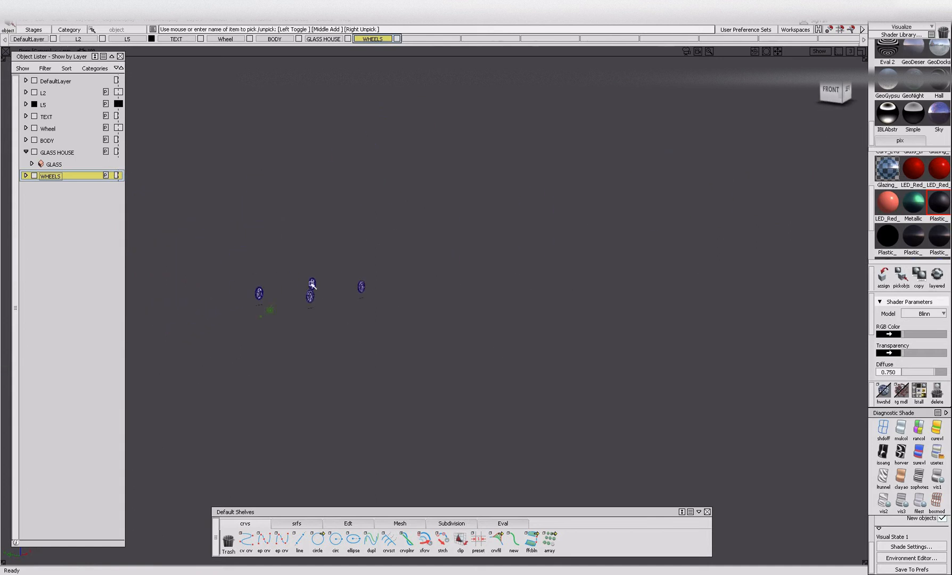
right_click(78, 179)
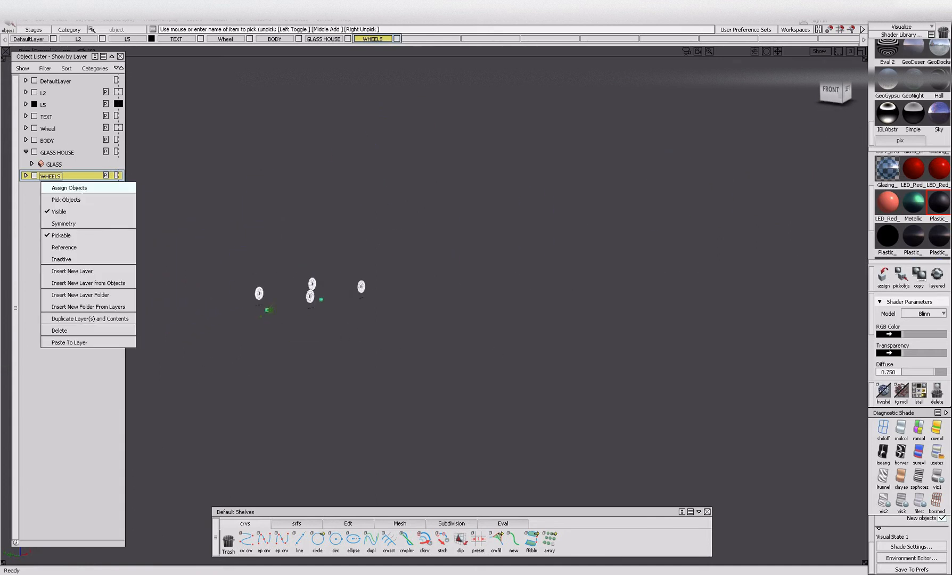
click(69, 188)
Remove the two opposite-side brake discs and pick the remaining front and rear discs.
alt+shift+right_drag(312, 301, 356, 311)
alt+shift+drag(355, 311, 297, 296)
alt+shift+middle_drag(297, 296, 256, 337)
alt+shift+right_drag(256, 338, 259, 372)
alt+shift+drag(259, 372, 334, 376)
ctrl+shift+drag(207, 172, 195, 226)
drag(195, 226, 462, 432)
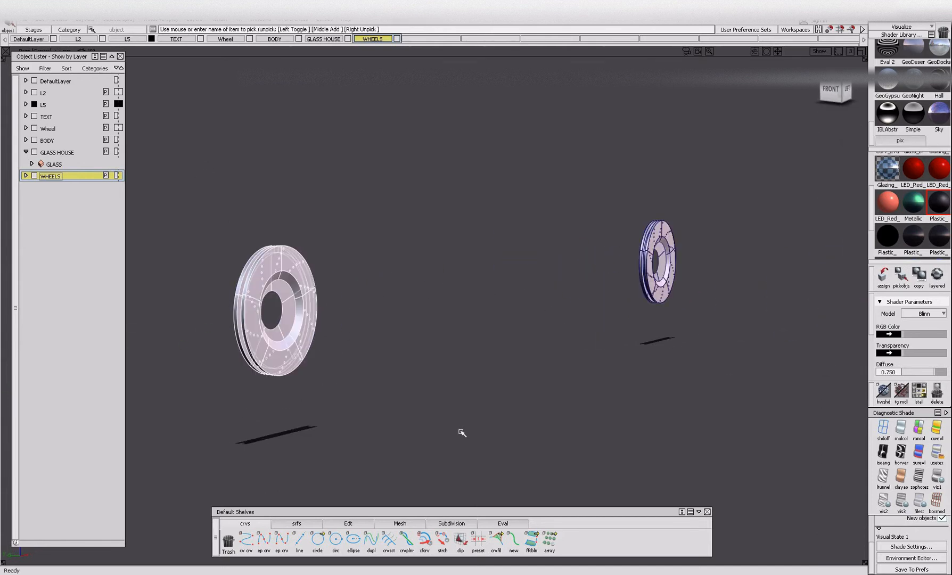
ctrl+shift+drag(264, 196, 254, 298)
drag(817, 459, 806, 453)
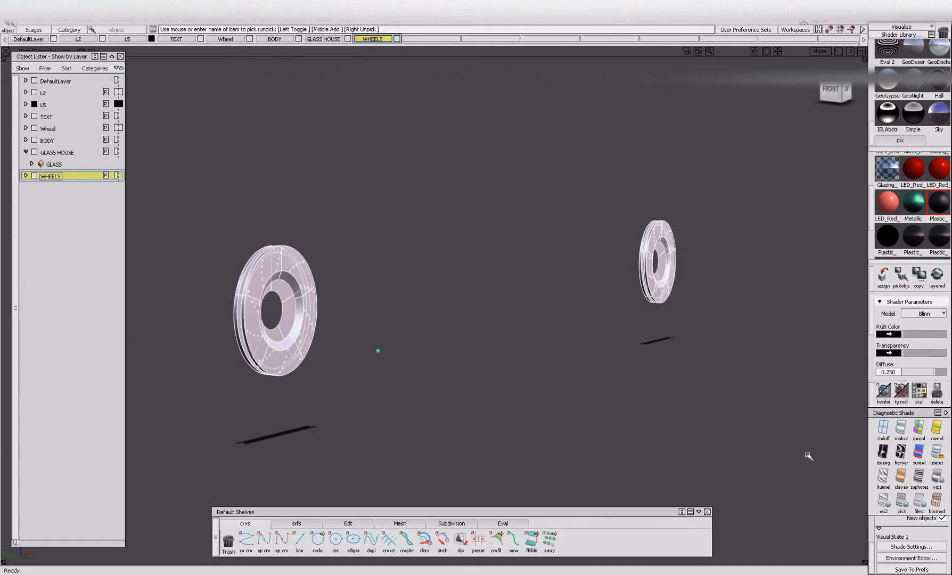
Pick the drilled holes in the upper part of the front brake disc as components.
ctrl+shift+drag(240, 333, 248, 281)
alt+shift+right_drag(270, 266, 318, 340)
alt+shift+drag(318, 341, 194, 326)
click(201, 354)
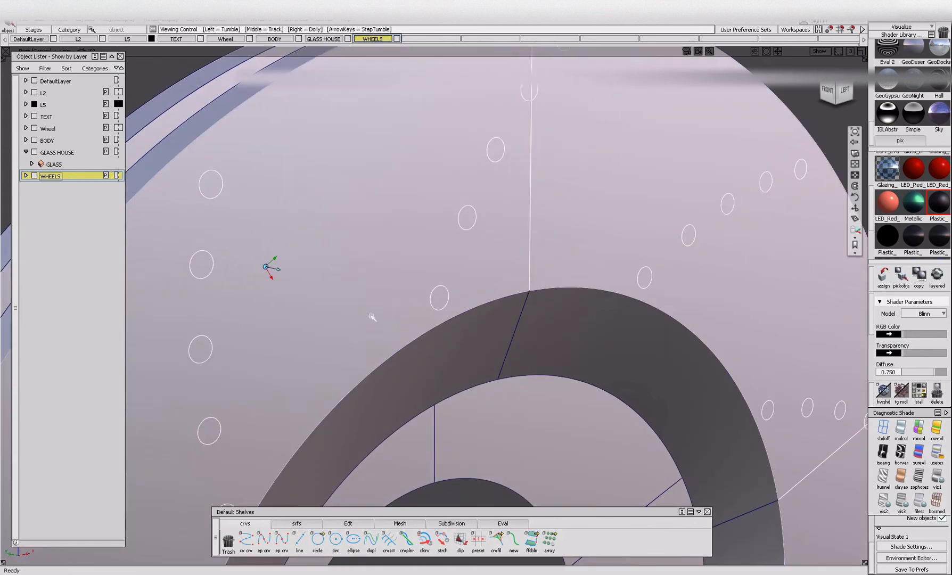
alt+shift+right_drag(370, 317, 281, 375)
ctrl+shift+drag(293, 373, 269, 324)
alt+shift+right_drag(269, 323, 274, 257)
ctrl+shift+drag(274, 257, 257, 283)
click(257, 283)
click(258, 283)
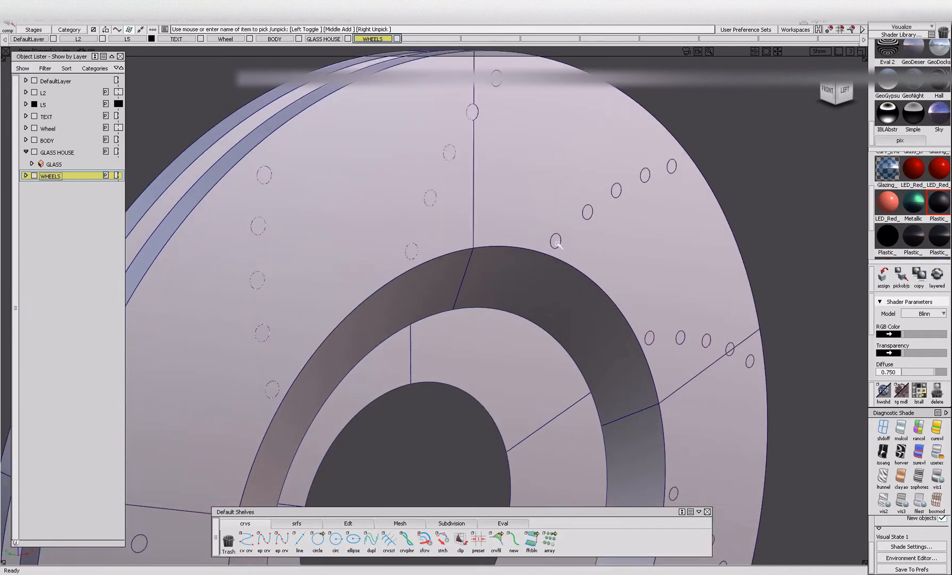
Add the remaining drilled holes around the outer and lower part of the front brake disc to the pick.
alt+shift+middle_drag(722, 364, 635, 297)
alt+shift+drag(686, 314, 597, 363)
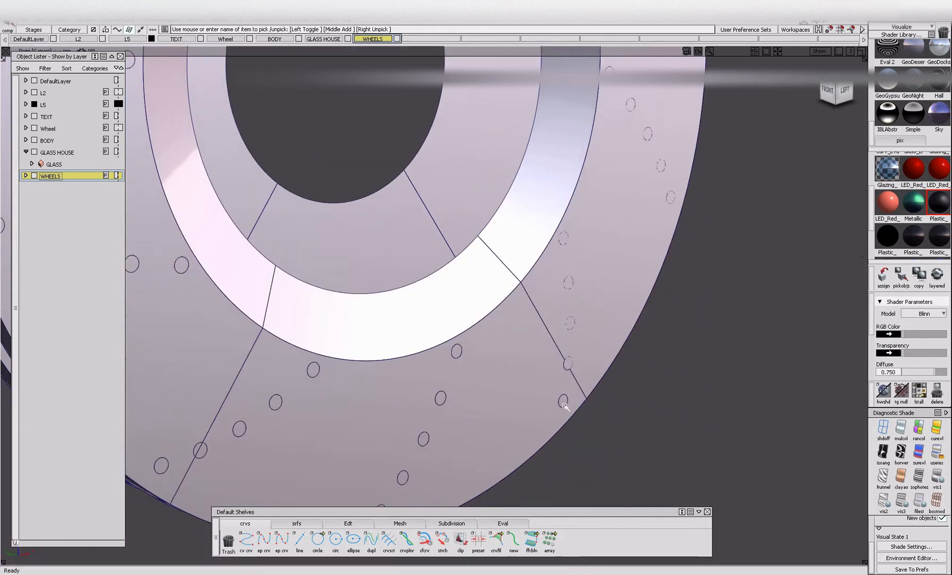
alt+shift+drag(224, 384, 337, 459)
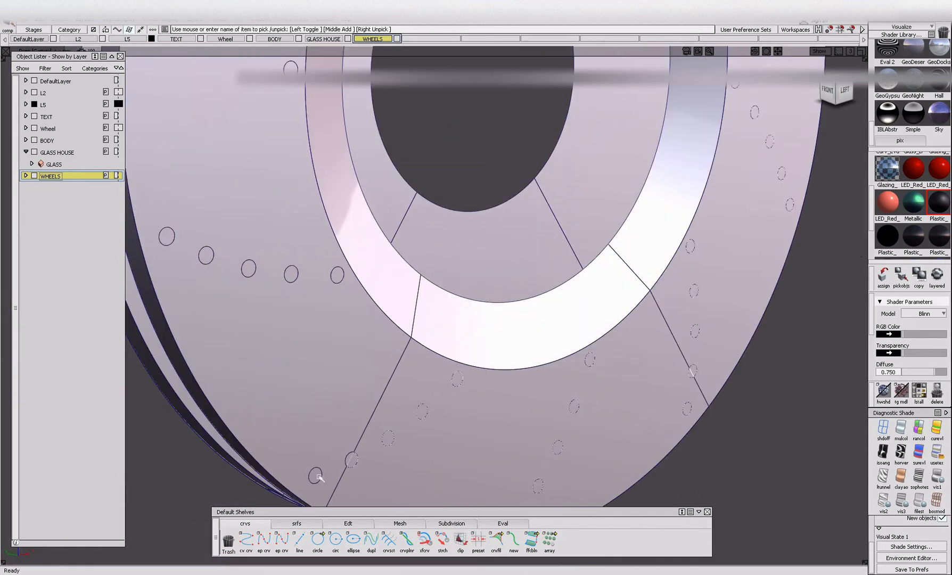
alt+shift+middle_drag(284, 279, 302, 341)
alt+shift+right_drag(305, 235, 308, 250)
Paste the picked front disc holes and assign them the black Plastic_ shader.
key(ctrl+v)
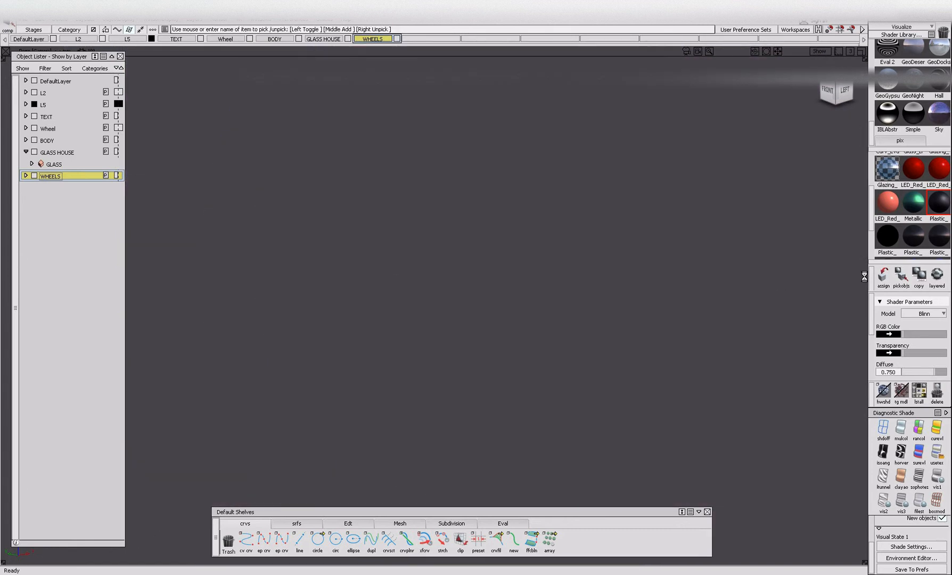
click(883, 277)
alt+shift+right_drag(561, 278, 553, 319)
mouse_move(554, 319)
alt+shift+middle_down()
mouse_move(419, 330)
mouse_move(561, 308)
alt+shift+middle_up()
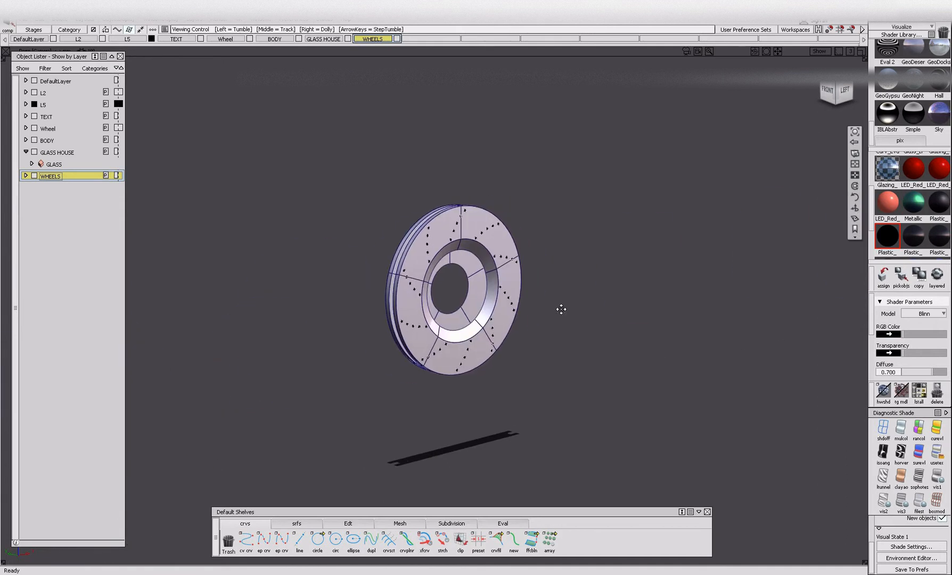
Pick the drilled holes in the upper part of the rear brake disc as components.
click(462, 275)
alt+shift+middle_drag(659, 280, 506, 288)
alt+shift+right_drag(506, 288, 476, 287)
alt+shift+middle_drag(476, 287, 833, 270)
alt+shift+drag(833, 270, 697, 276)
alt+shift+middle_drag(697, 276, 704, 274)
alt+shift+click(267, 325)
alt+shift+drag(125, 329, 537, 367)
alt+shift+right_drag(538, 368, 481, 373)
alt+shift+middle_drag(481, 373, 384, 390)
alt+shift+click(551, 306)
mouse_move(574, 354)
alt+shift+right_down()
mouse_move(586, 323)
mouse_move(617, 298)
alt+shift+right_up()
ctrl+shift+right_drag(406, 278, 394, 289)
mouse_move(407, 268)
ctrl+shift+right_down()
mouse_move(392, 280)
mouse_move(430, 262)
ctrl+shift+right_up()
alt+shift+click(391, 258)
ctrl+shift+right_drag(394, 272, 376, 288)
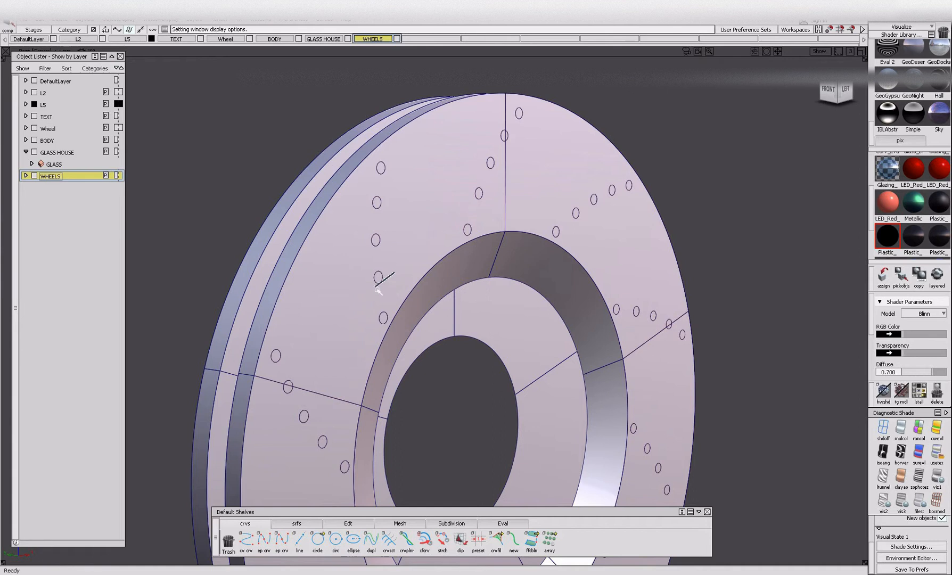
Pick the rear brake disc's remaining drilled holes and give all its holes the black Plastic_ shader.
click(556, 232)
alt+shift+middle_drag(382, 242, 298, 140)
click(550, 324)
alt+shift+click(560, 329)
alt+shift+right_drag(561, 334, 572, 340)
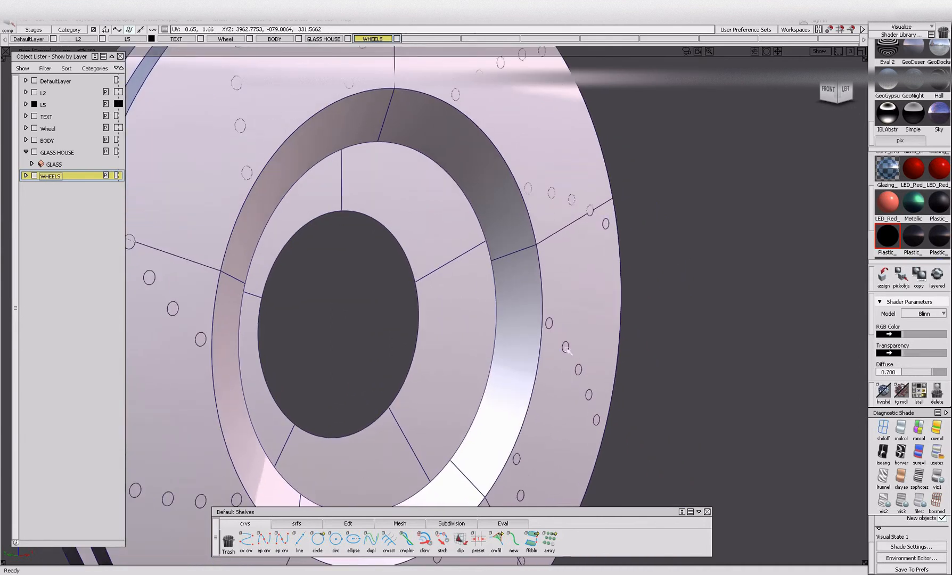
click(565, 347)
alt+shift+middle_drag(536, 399, 547, 371)
alt+shift+drag(547, 371, 540, 349)
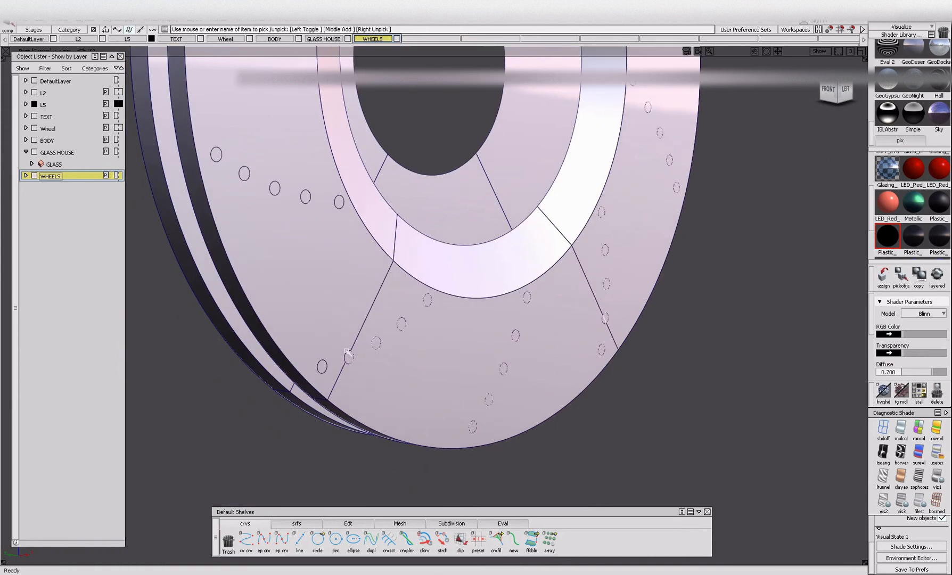
alt+shift+drag(323, 367, 355, 366)
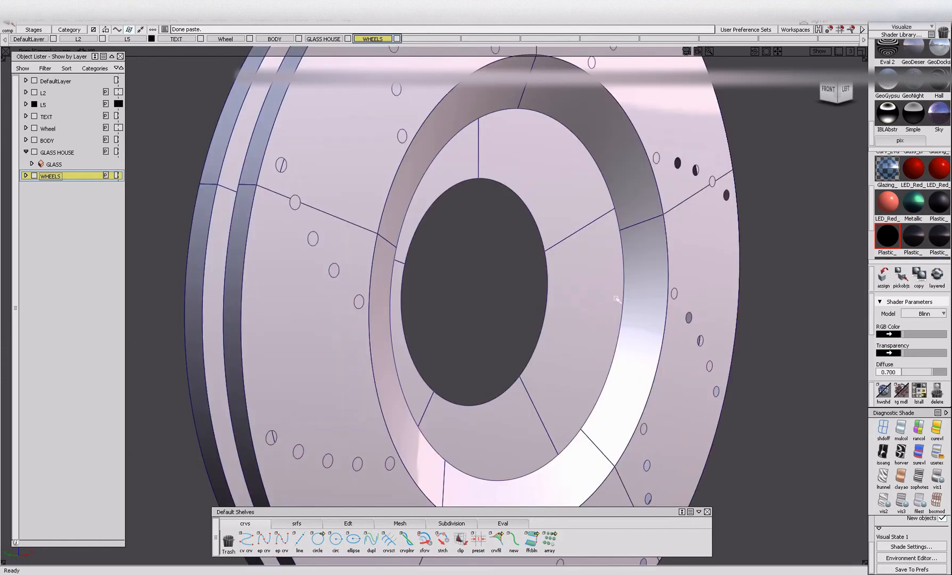
alt+shift+right_drag(538, 272, 522, 333)
Ungroup the brake disc parts and regroup the front and rear discs separately.
ctrl+shift+drag(369, 234, 368, 211)
drag(367, 218, 824, 502)
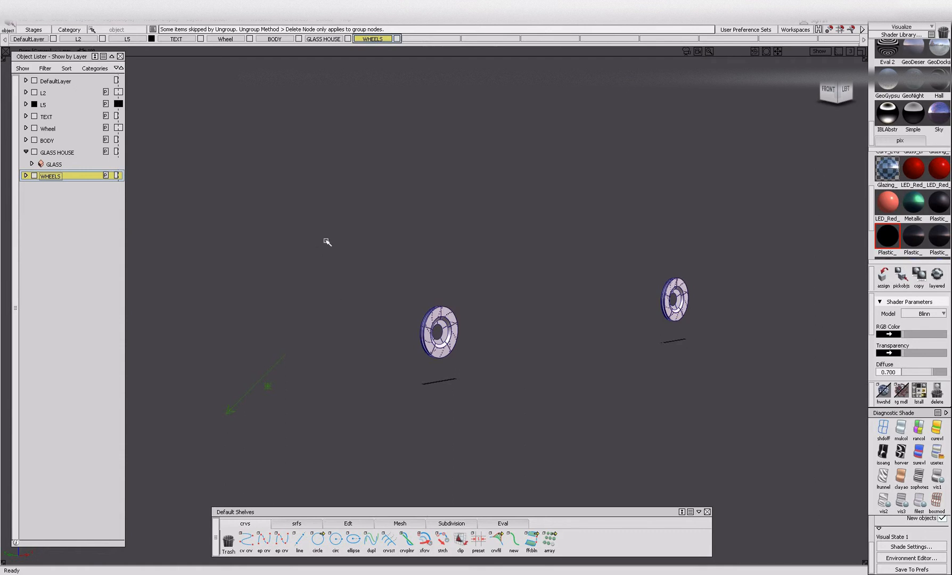
drag(356, 269, 570, 478)
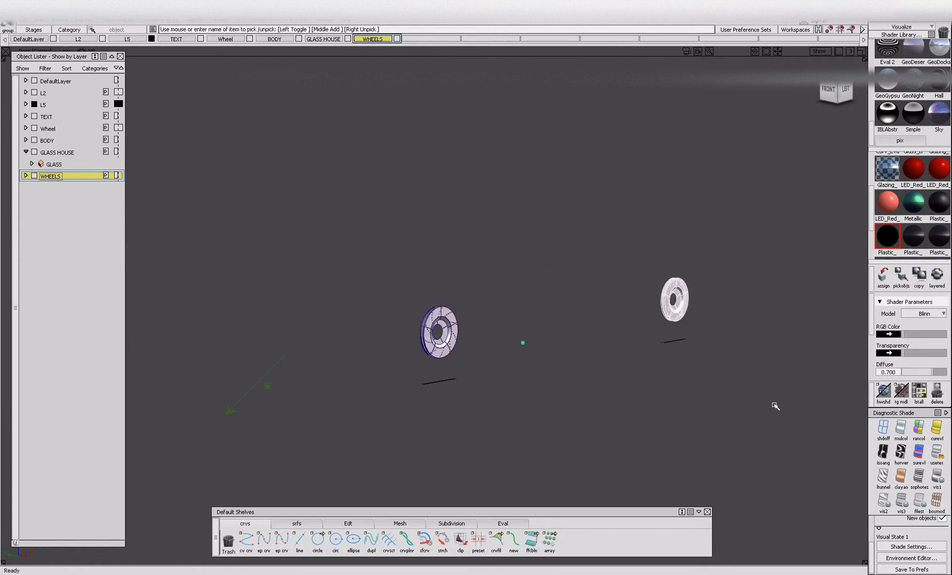
click(577, 374)
alt+shift+drag(537, 359, 522, 359)
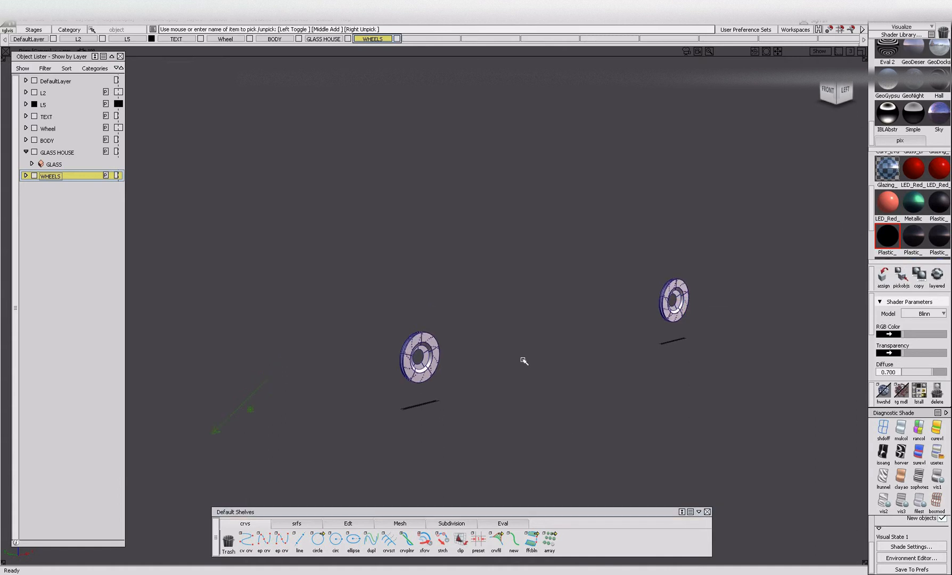
Show the full car, pick the objects remaining on the Wheel layer and isolate them.
alt+shift+right_drag(428, 330, 372, 298)
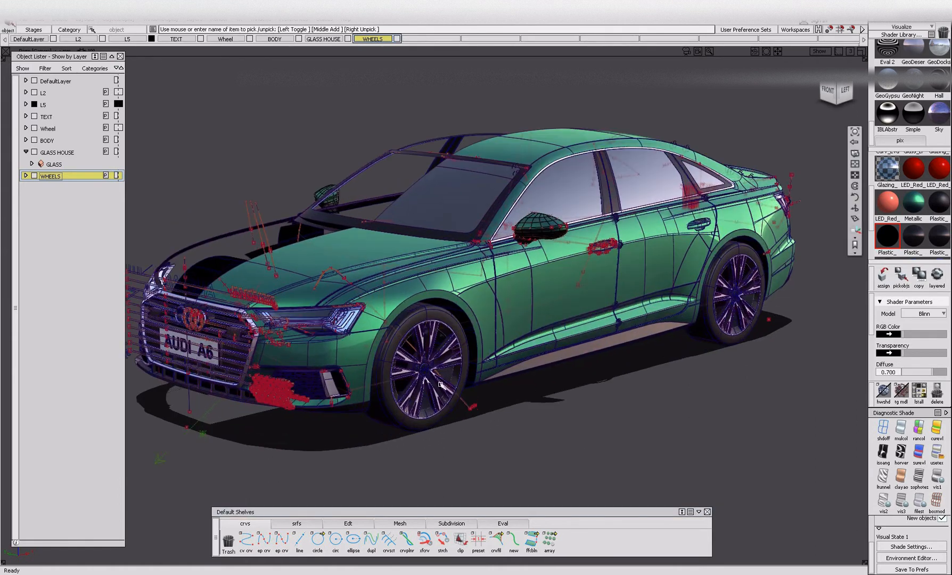
drag(212, 41, 222, 60)
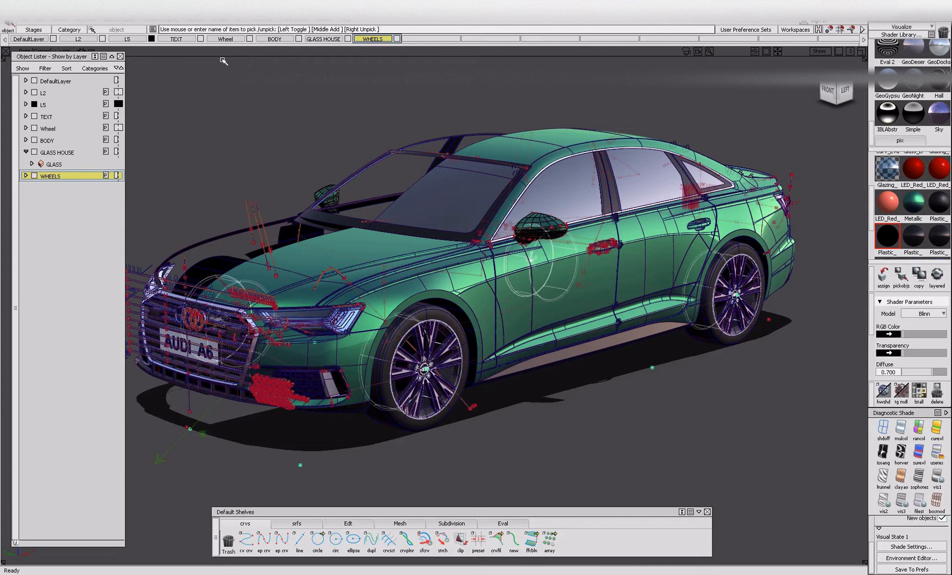
key(alt+h)
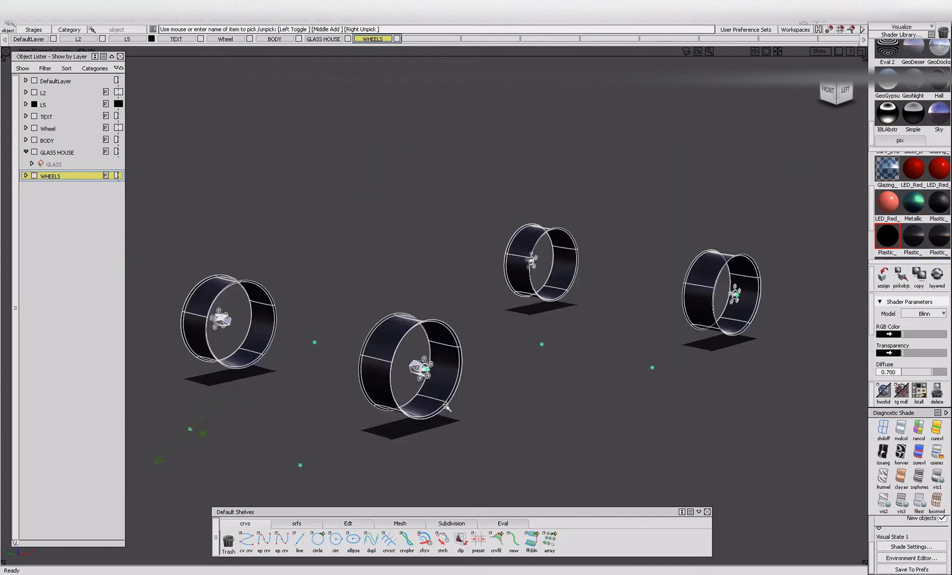
Hide the bolts and centre caps of all four wheels, keeping only the rim barrels.
click(445, 454)
ctrl+shift+drag(381, 364, 385, 406)
alt+shift+right_drag(431, 357, 469, 379)
alt+shift+drag(469, 379, 404, 367)
drag(313, 323, 385, 424)
key(Delete)
alt+shift+right_drag(384, 425, 474, 417)
alt+shift+middle_drag(474, 416, 255, 430)
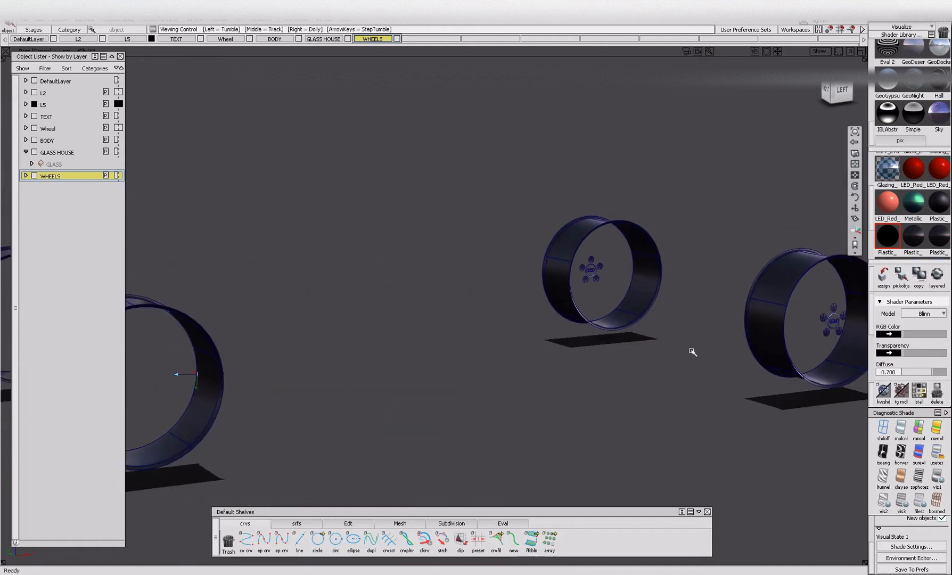
alt+shift+middle_drag(714, 349, 675, 322)
alt+shift+right_drag(662, 335, 425, 400)
alt+shift+middle_drag(425, 399, 692, 381)
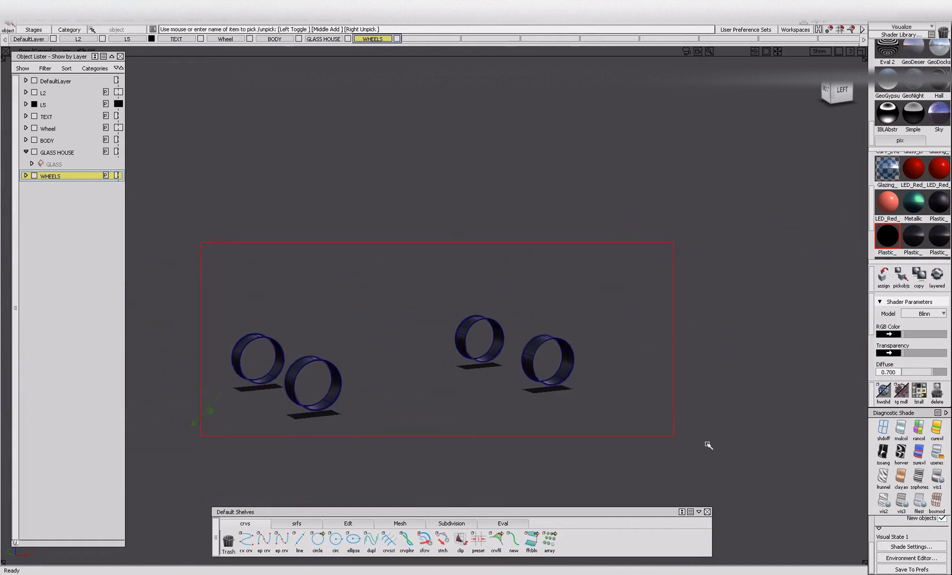
Pick all four rim barrels and assign them to the WHEELS layer.
drag(498, 401, 600, 440)
right_click(45, 176)
click(58, 187)
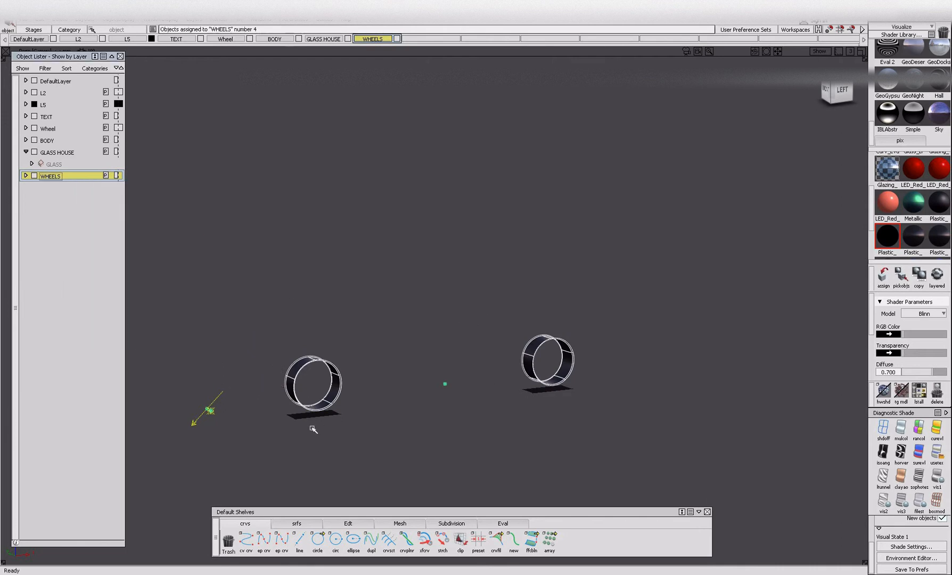
Remove the opposite-side rim barrels and group the remaining front and rear barrels separately.
click(658, 488)
mouse_move(245, 298)
mouse_down()
mouse_move(414, 489)
mouse_move(418, 402)
mouse_up()
drag(690, 474, 690, 473)
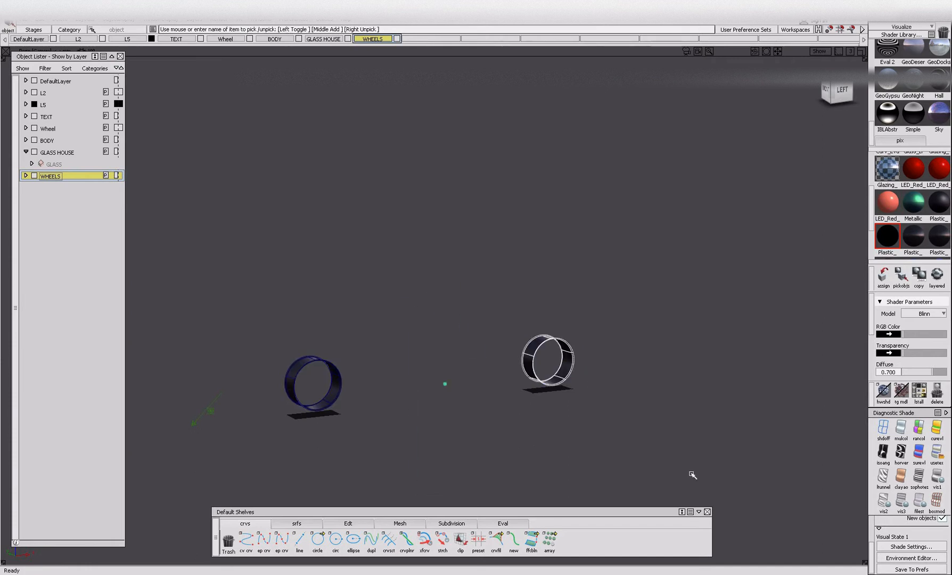
ctrl+shift+drag(677, 325, 676, 320)
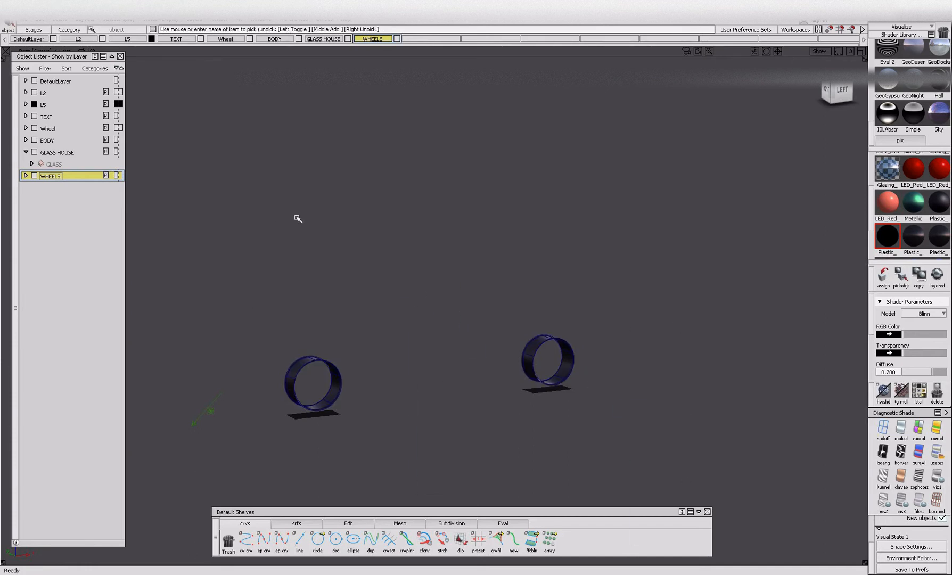
Isolate the bolts and centre caps still on the Wheel layer and assign them to the WHEELS layer.
key(alt+v)
drag(230, 39, 231, 65)
key(alt+v)
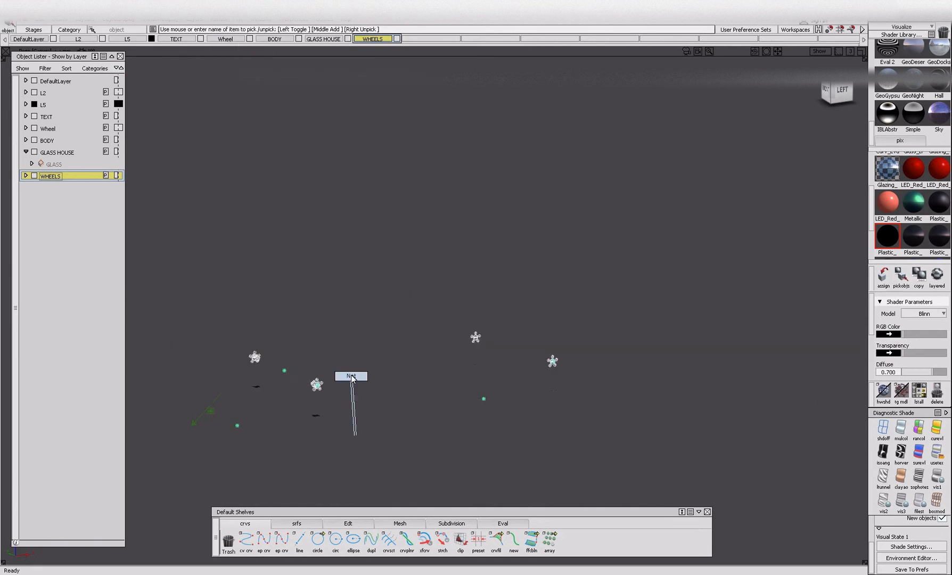
alt+shift+drag(410, 418, 386, 243)
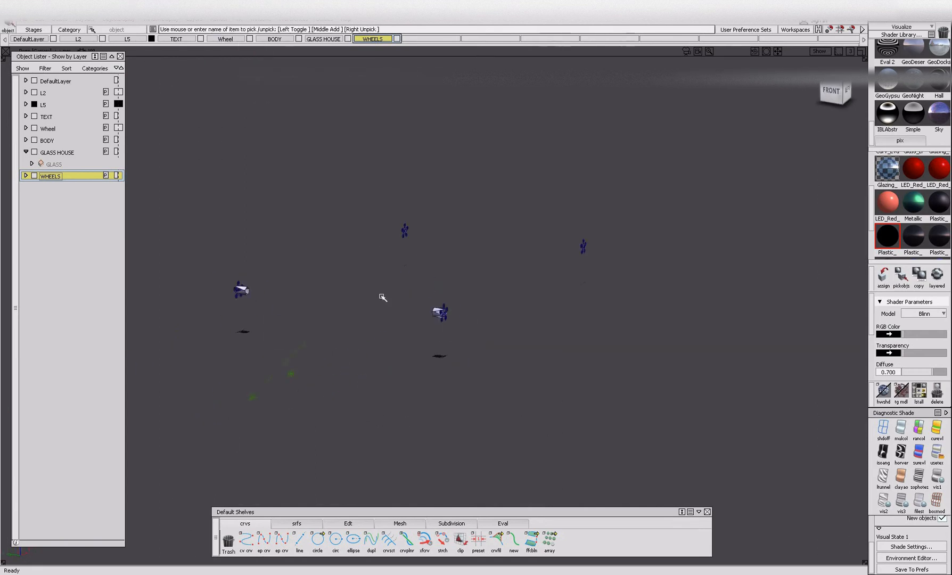
right_drag(85, 175, 86, 189)
Remove the opposite-side bolts and caps and the box-shaped surfaces behind the front wheel's centre cap.
click(440, 372)
alt+shift+right_drag(480, 362, 439, 300)
alt+shift+drag(439, 300, 409, 265)
alt+shift+drag(394, 374, 406, 335)
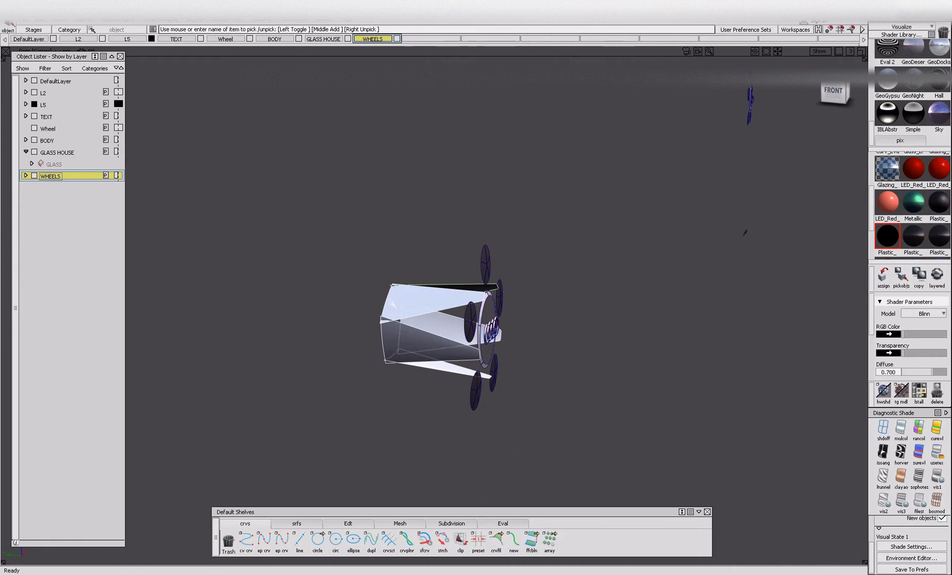
alt+shift+right_drag(439, 319, 401, 337)
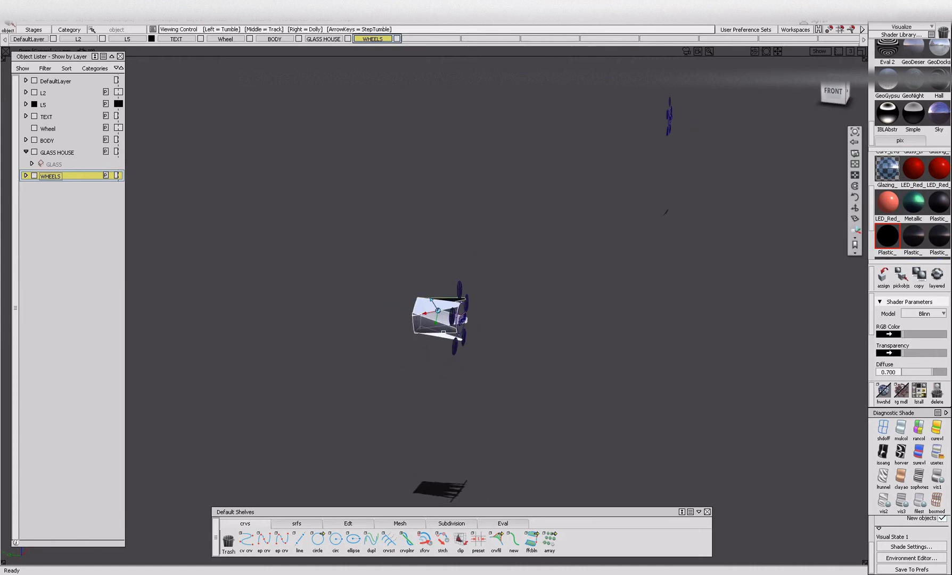
alt+shift+drag(400, 337, 458, 314)
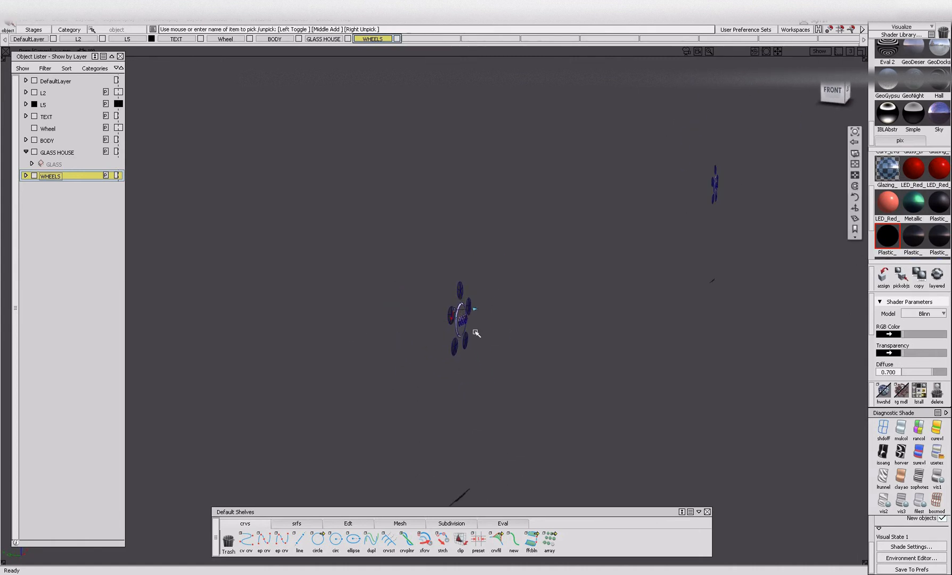
Pick the front wheel's bolts and centre cap parts and ungroup them.
alt+shift+right_drag(459, 314, 448, 329)
drag(456, 216, 488, 261)
click(509, 302)
click(505, 384)
click(454, 396)
click(453, 307)
key(Delete)
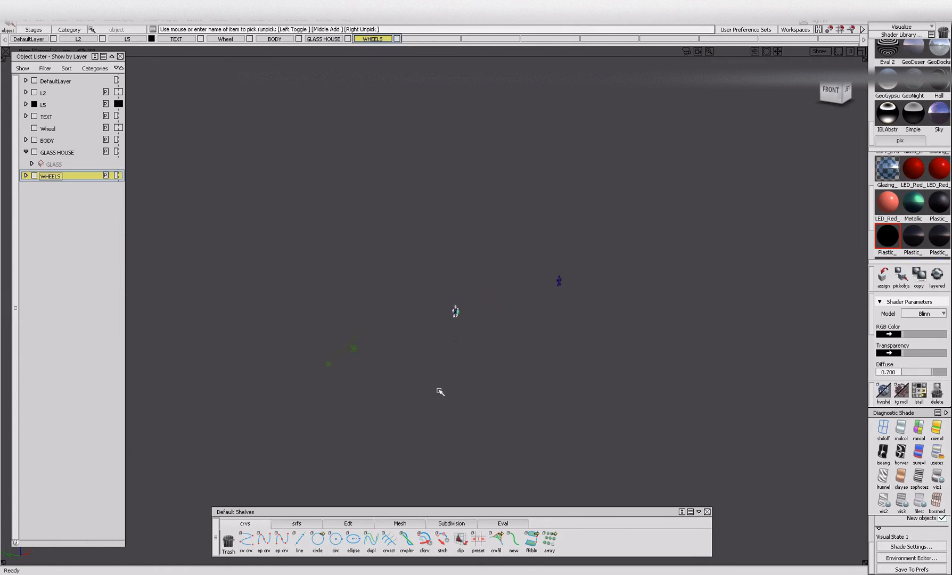
key(ctrl+u)
key(alt+shift)
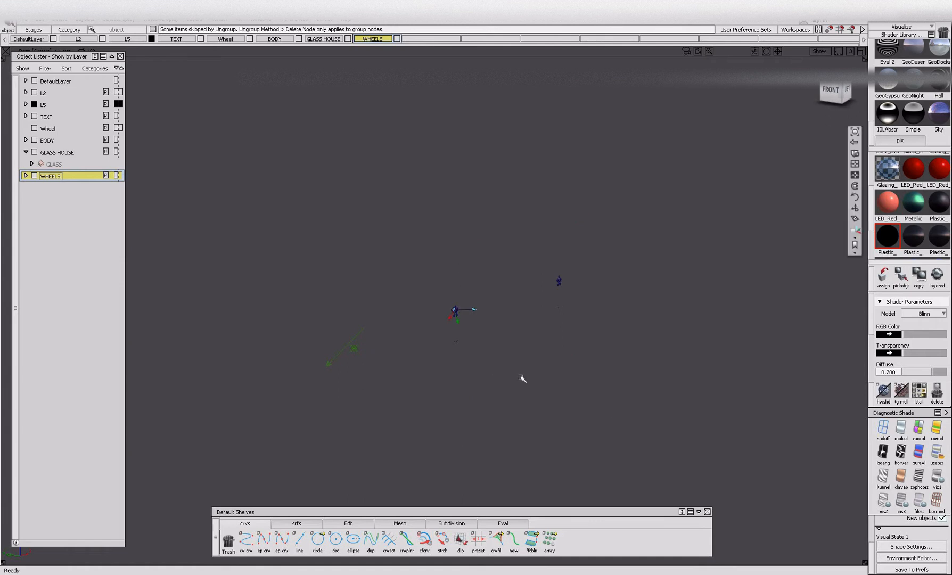
Pick the front wheel's five bolts and hide them.
alt+shift+right_drag(520, 376, 521, 333)
drag(461, 228, 502, 353)
drag(492, 302, 502, 323)
drag(478, 362, 501, 382)
drag(441, 367, 463, 388)
drag(452, 329, 472, 360)
click(450, 295)
key(Delete)
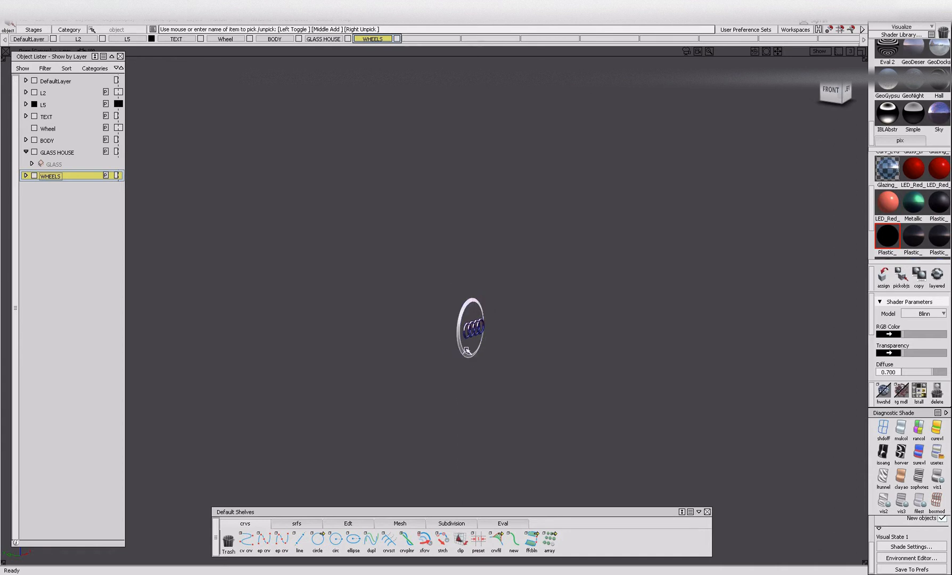
Pick and hide the front wheel's centre cap ring and four-ring emblem.
key(Delete)
drag(459, 314, 529, 386)
key(Delete)
alt+shift+right_drag(491, 259, 452, 300)
drag(444, 309, 465, 325)
key(Delete)
Hide the rear wheel's five bolts and the ring around its centre emblem.
alt+shift+click(730, 231)
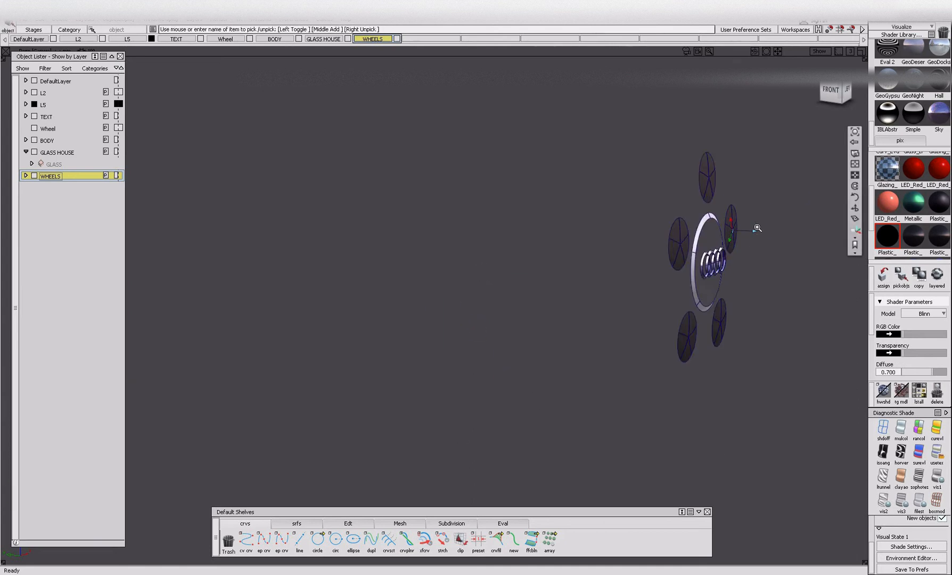
click(375, 251)
click(434, 197)
click(479, 246)
click(453, 340)
click(414, 385)
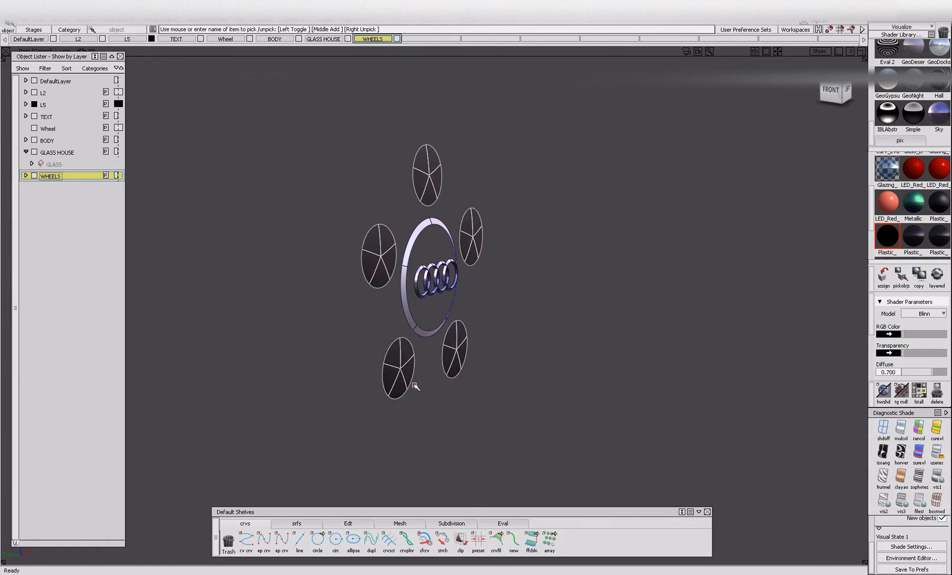
key(Delete)
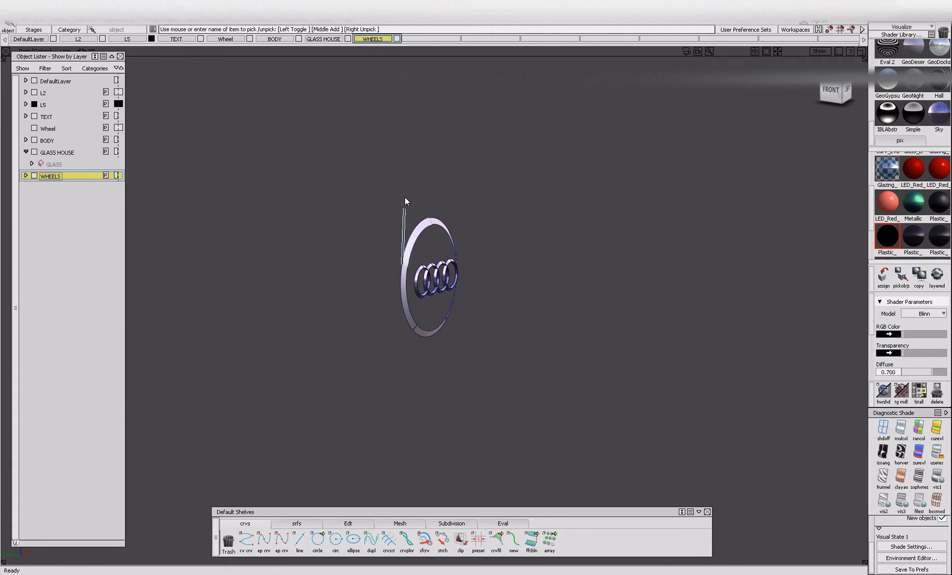
drag(437, 298, 474, 333)
key(Delete)
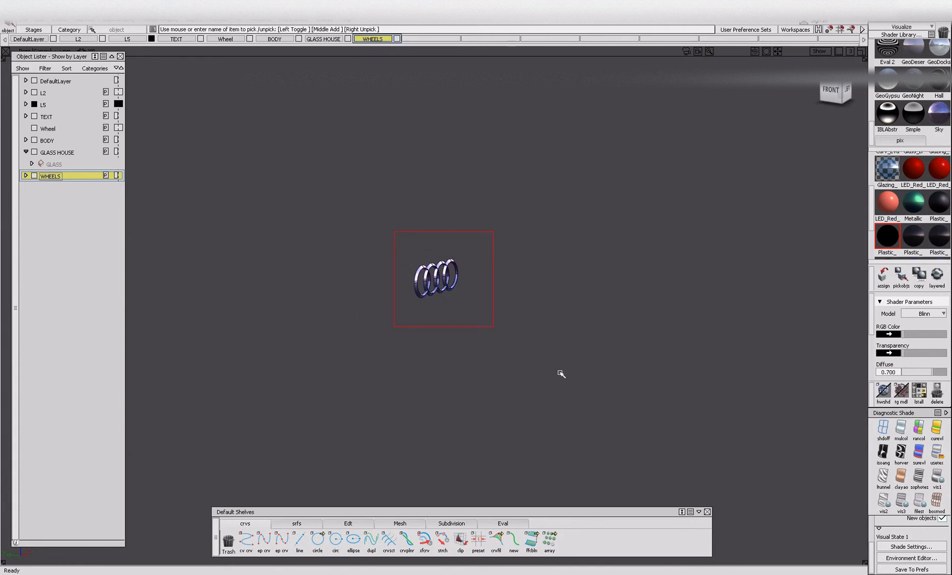
Pick the rear wheel's four-ring emblem, hide it and clear the selection.
drag(411, 249, 556, 369)
key(Delete)
ctrl+shift+drag(409, 350, 405, 229)
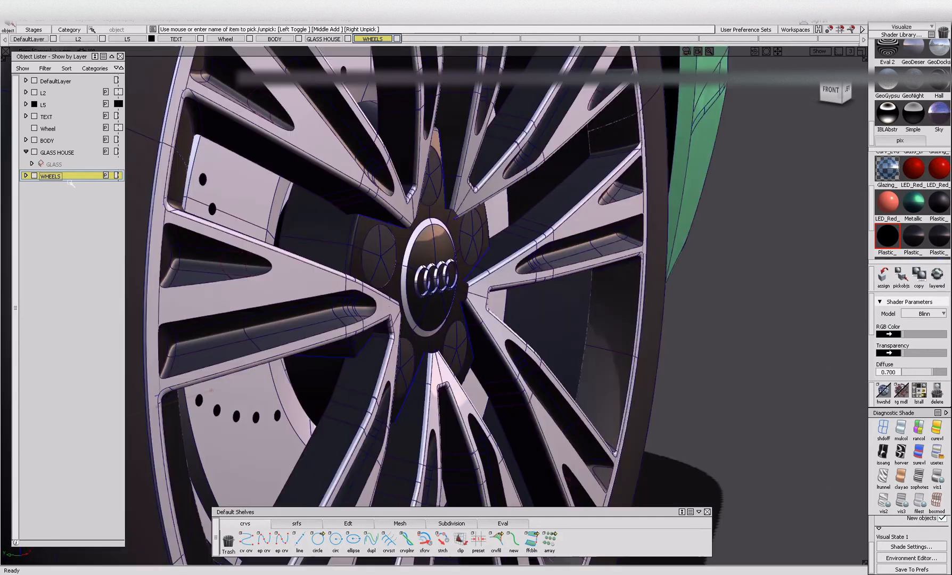
Unhide all objects and isolate the parts on the WHEELS layer by hiding everything else.
right_click(92, 179)
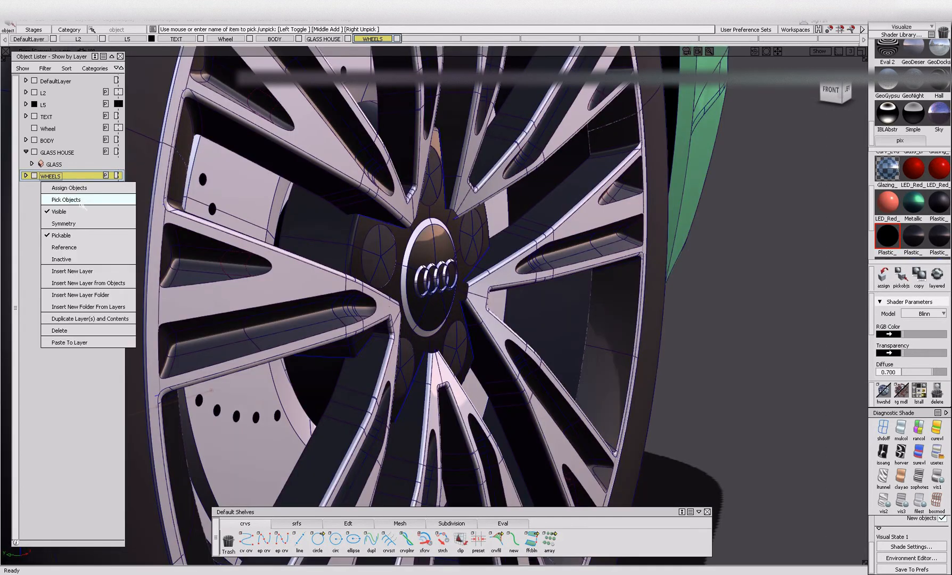
click(84, 203)
key(alt+h)
ctrl+shift+drag(396, 308, 394, 234)
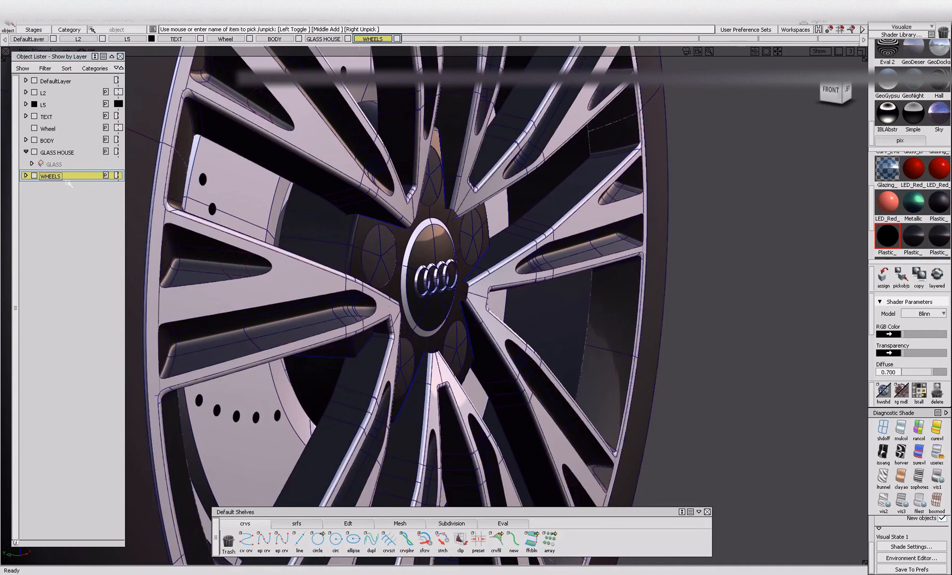
alt+shift+right_drag(489, 258, 389, 257)
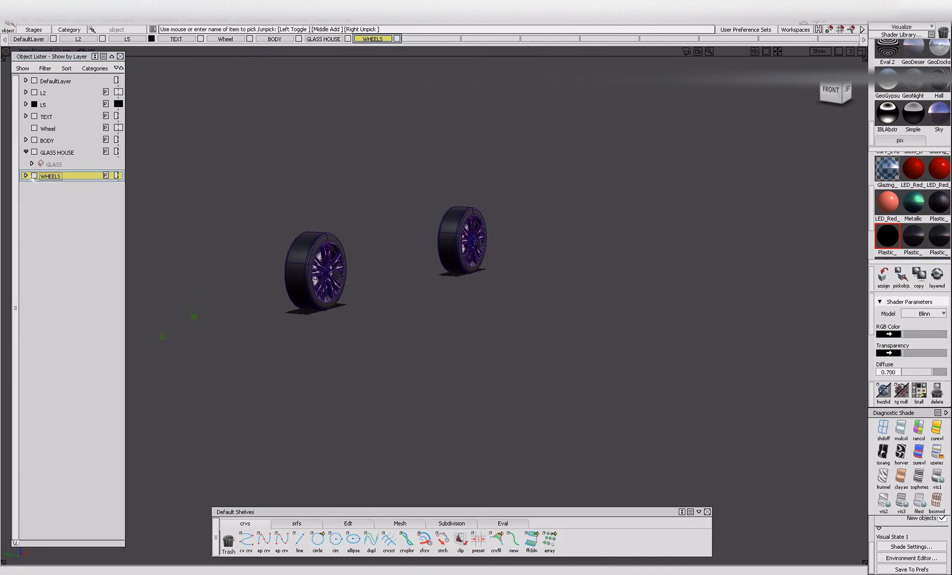
Expand the WHEELS layer, pick the loose surfaces from revolve#318 to revolve#338 and delete them.
click(25, 175)
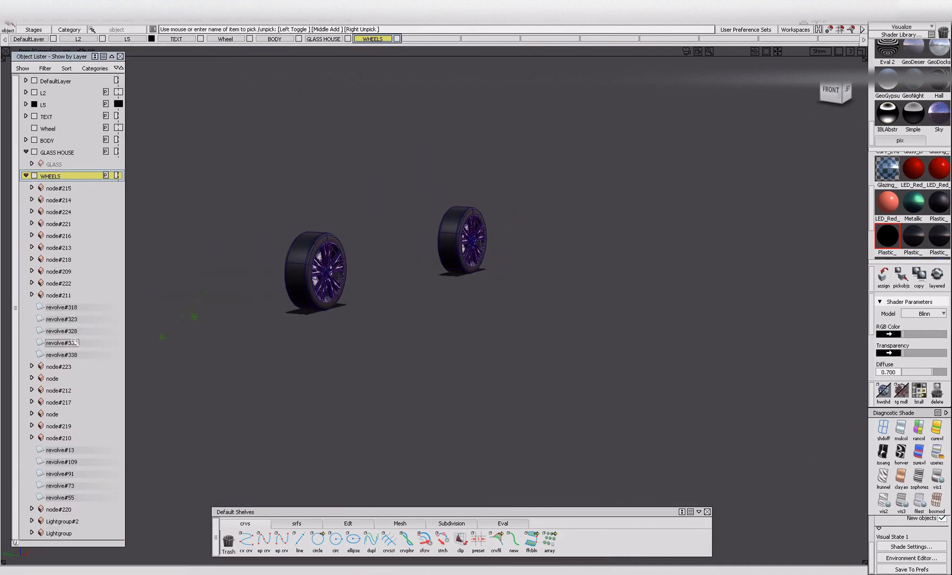
click(62, 307)
alt+shift+right_drag(324, 243, 404, 294)
alt+shift+drag(404, 294, 470, 333)
alt+shift+right_drag(470, 333, 247, 374)
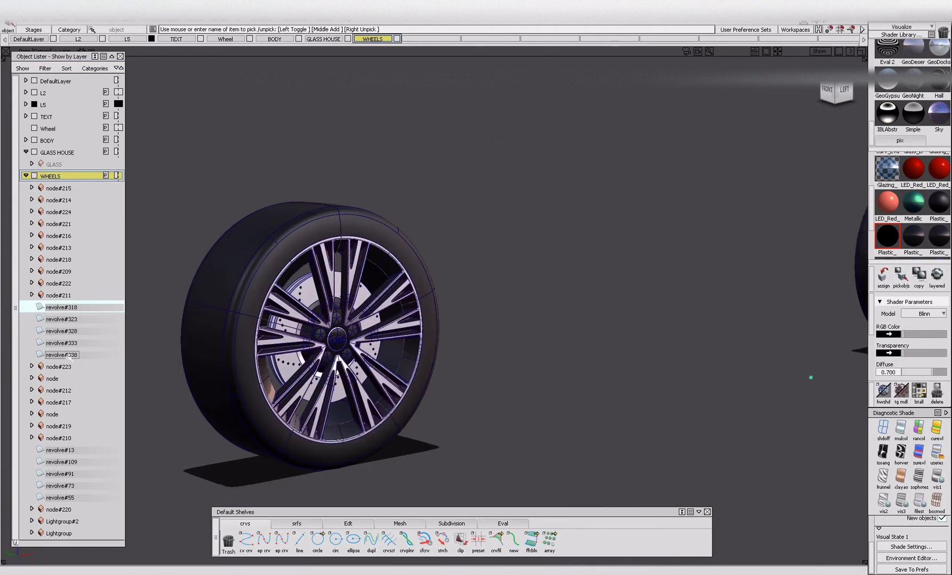
shift+click(68, 355)
alt+shift+drag(394, 287, 539, 281)
alt+shift+right_drag(584, 287, 628, 266)
alt+shift+drag(545, 256, 282, 261)
key(Delete)
Pick the remaining loose surfaces from revolve#13 to revolve#55 on WHEELS and delete them.
alt+shift+right_drag(522, 282, 401, 306)
mouse_move(401, 306)
alt+shift+mouse_down()
mouse_move(511, 301)
mouse_move(393, 303)
alt+shift+mouse_up()
alt+shift+right_drag(393, 303, 319, 311)
alt+shift+drag(320, 311, 611, 350)
alt+shift+right_drag(294, 245, 458, 255)
alt+shift+drag(294, 245, 317, 279)
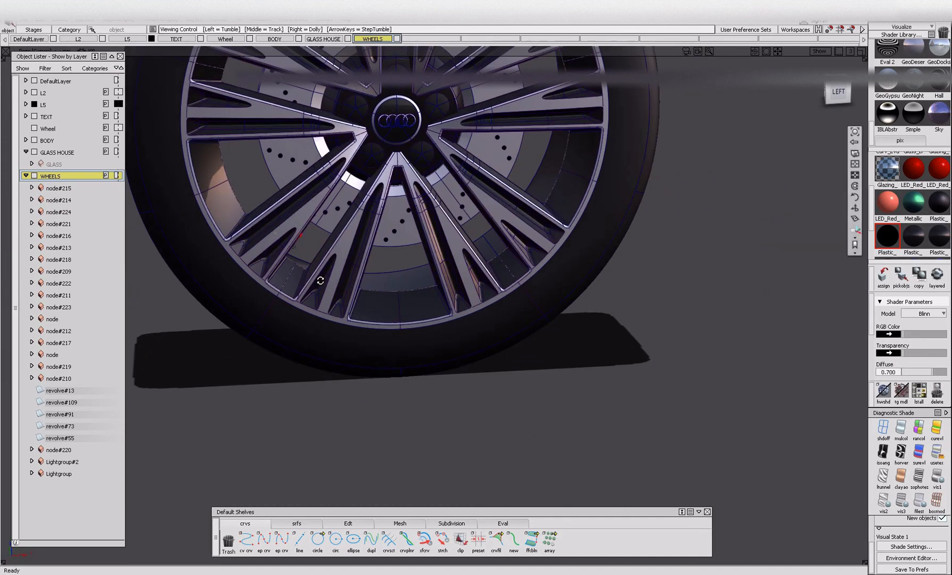
click(59, 390)
shift+click(69, 438)
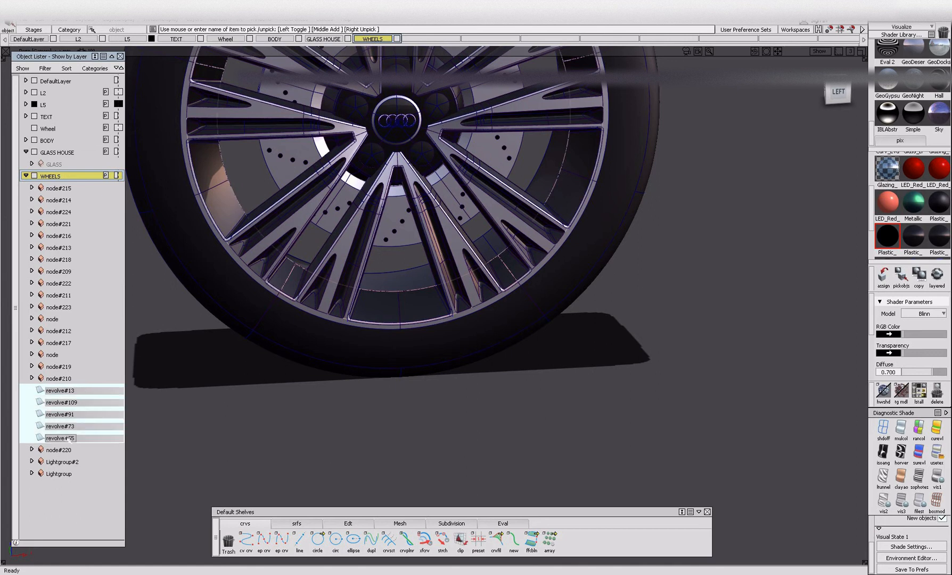
key(Delete)
click(426, 323)
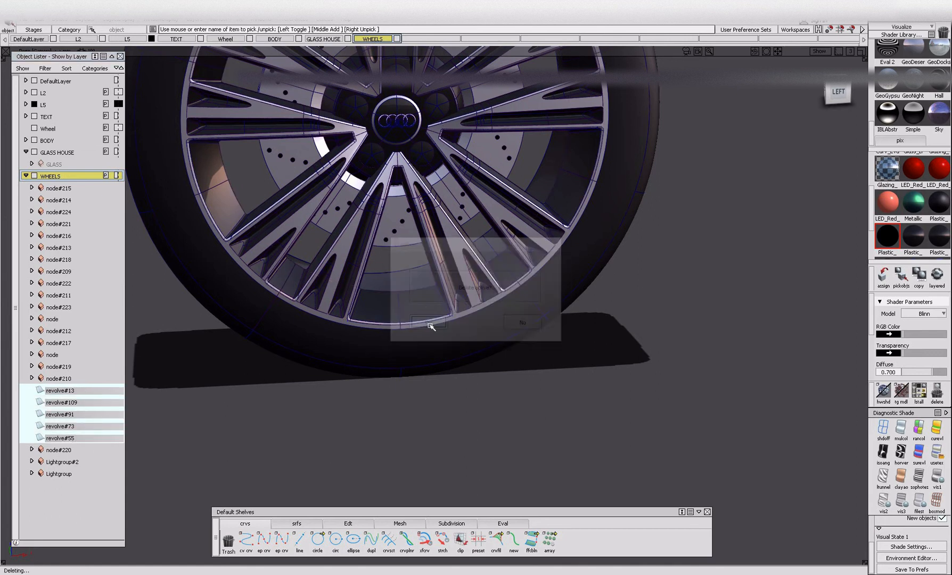
Pick Lightgroup#2 and Lightgroup and check which wheel parts they belong to.
alt+shift+drag(426, 323, 353, 313)
alt+shift+right_drag(353, 313, 248, 347)
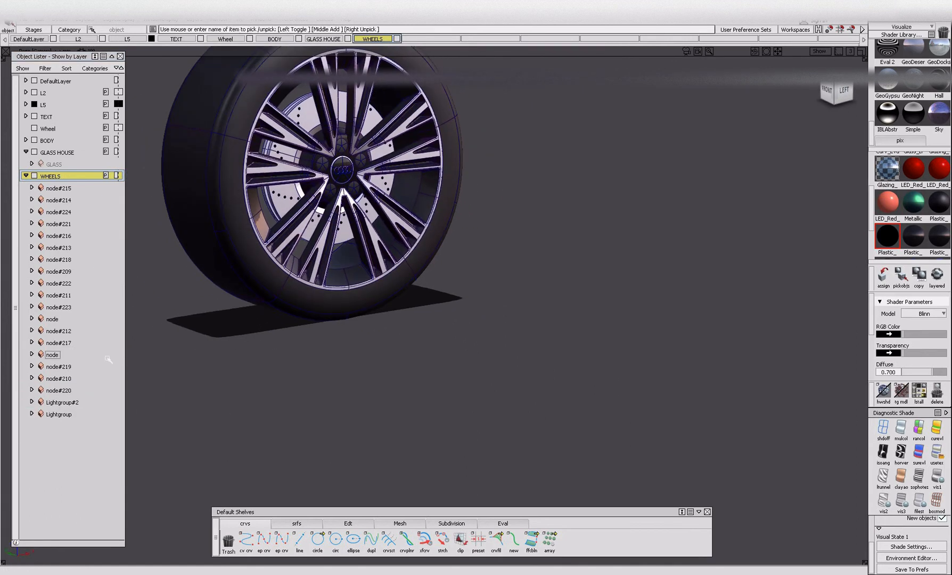
alt+shift+right_drag(428, 257, 304, 313)
click(61, 403)
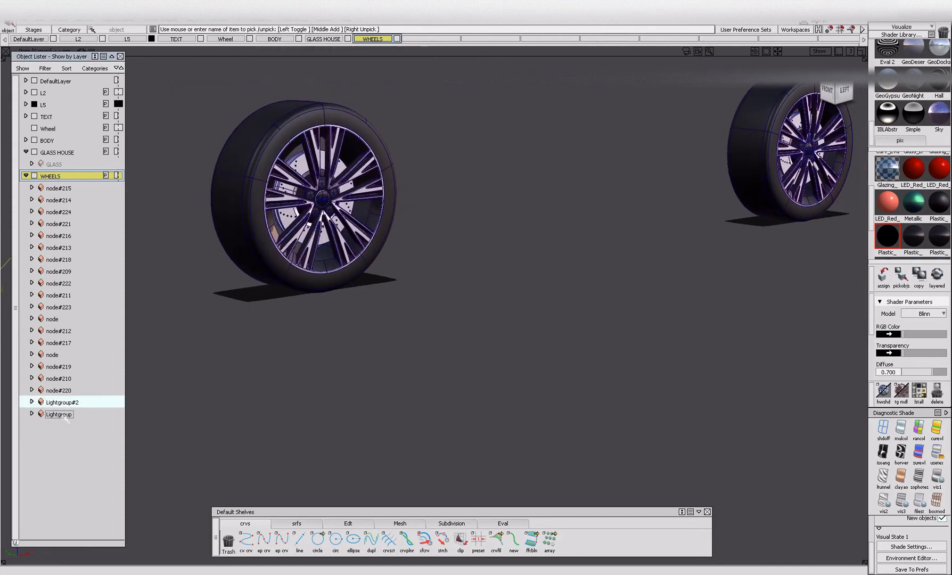
shift+click(60, 414)
alt+shift+drag(251, 372, 308, 367)
alt+shift+right_drag(308, 367, 240, 378)
alt+shift+middle_drag(373, 382, 566, 400)
ctrl+shift+drag(473, 338, 472, 261)
alt+shift+right_drag(472, 290, 490, 301)
Identify node#215 on the rear wheel and rename the group BRAKE_DISK_HOLES.
click(58, 188)
alt+shift+right_drag(454, 238, 566, 256)
alt+shift+middle_drag(692, 200, 436, 210)
alt+shift+right_drag(572, 235, 670, 256)
alt+shift+drag(585, 255, 618, 262)
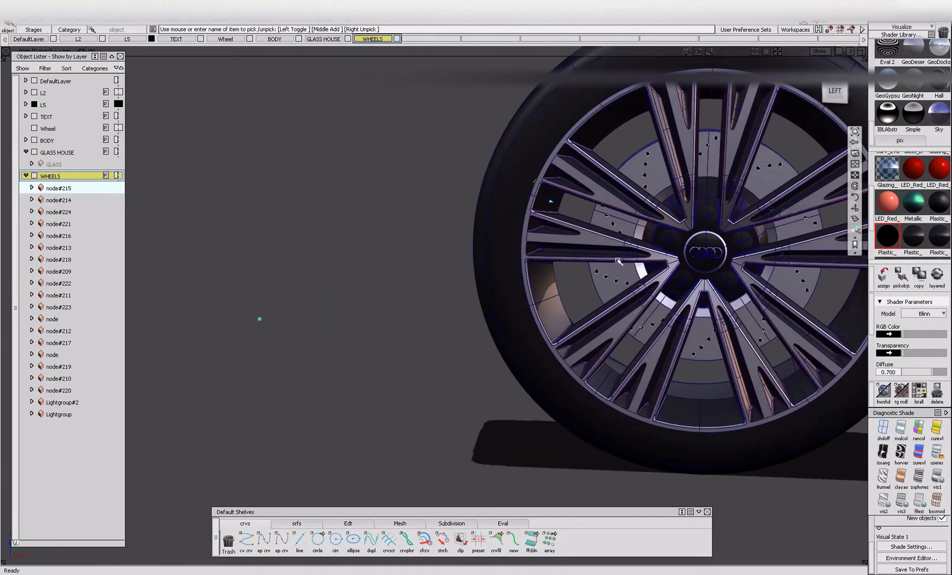
double_click(67, 188)
key(BackSpace)
key(BackSpace)
key(BackSpace)
key(BackSpace)
key(BackSpace)
key(BackSpace)
key(BackSpace)
key(BackSpace)
text(BRAK)
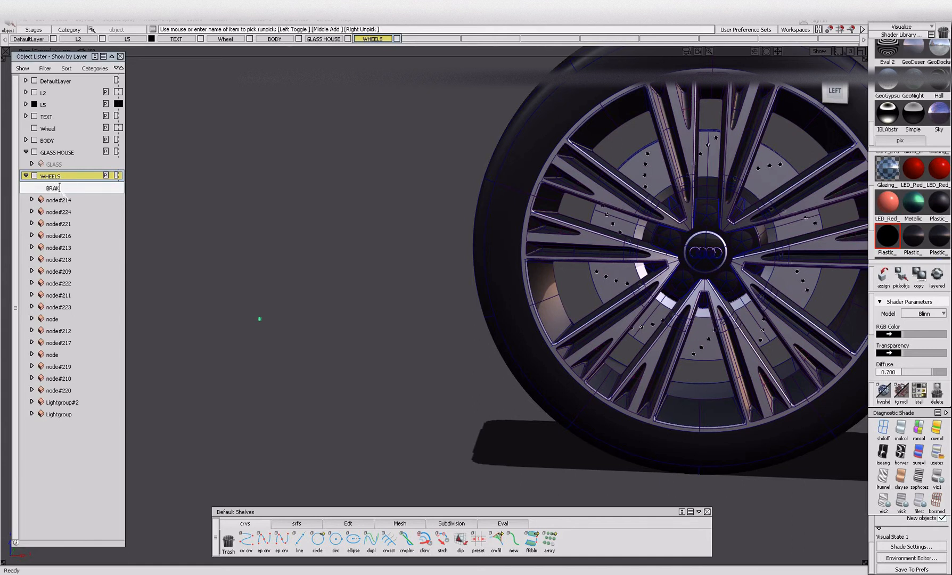
text(E_DISK_HOLES)
key(Return)
Identify node#214 in the model and rename the group BRAKE_DISK_HOLES#2.
double_click(55, 201)
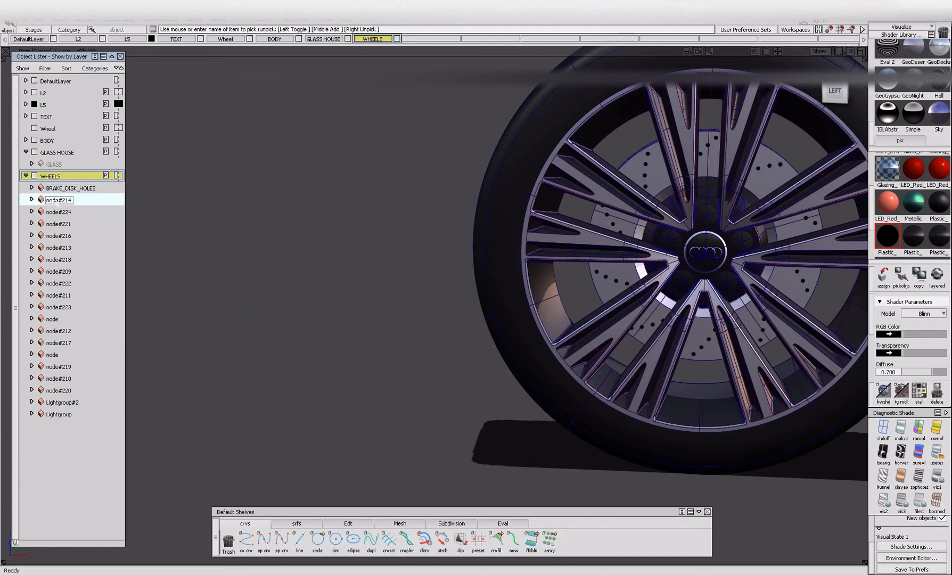
alt+shift+right_drag(479, 277, 435, 279)
alt+shift+middle_drag(160, 298, 745, 314)
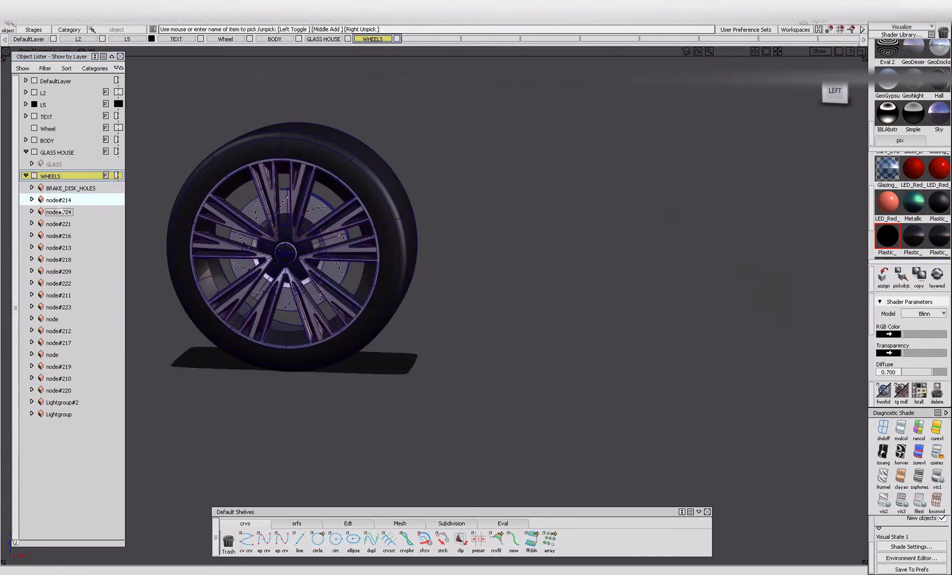
double_click(62, 203)
key(BackSpace)
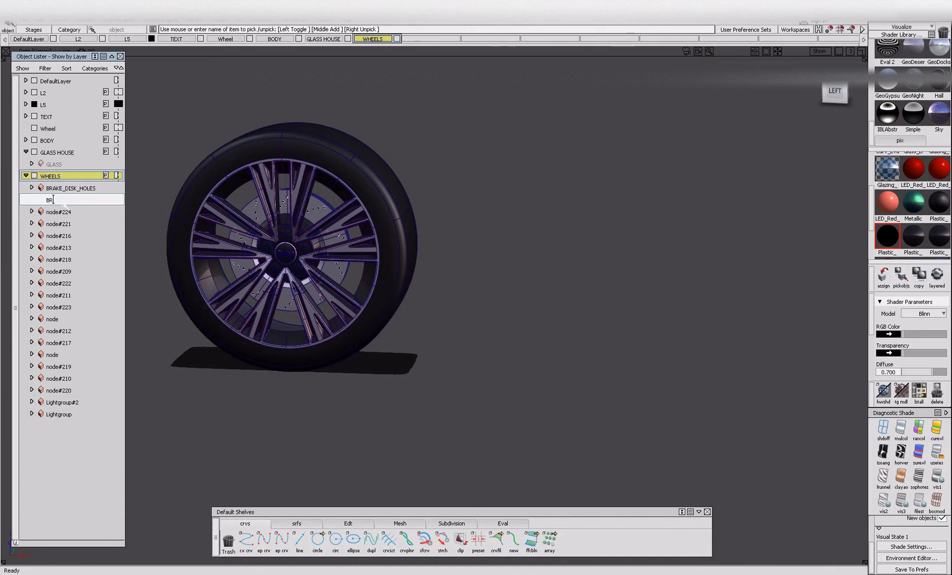
text(BRAKE_DISK_HOLES#2)
key(Return)
Identify node#224, the rear wheel's four-ring emblem, and rename the group BADGE.
click(54, 212)
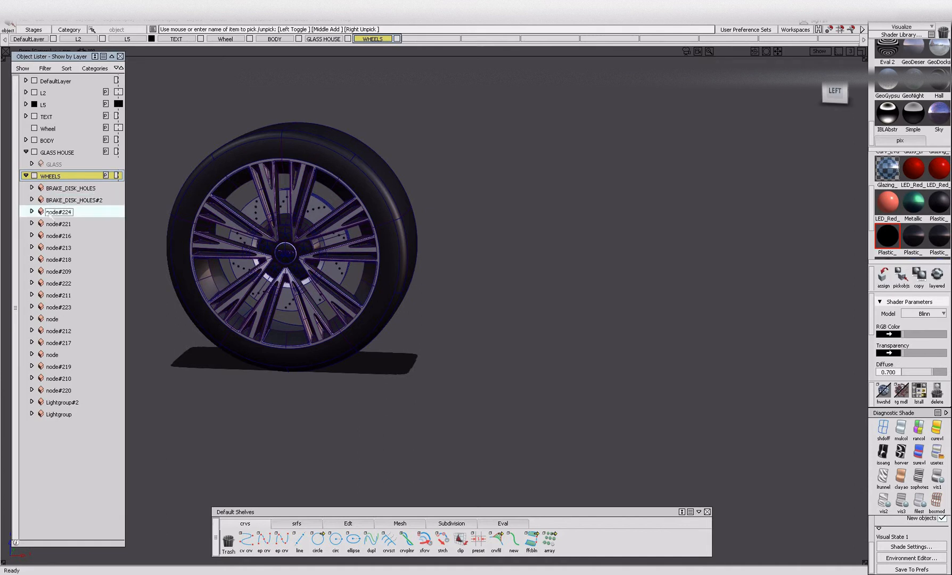
alt+shift+middle_drag(667, 317, 388, 323)
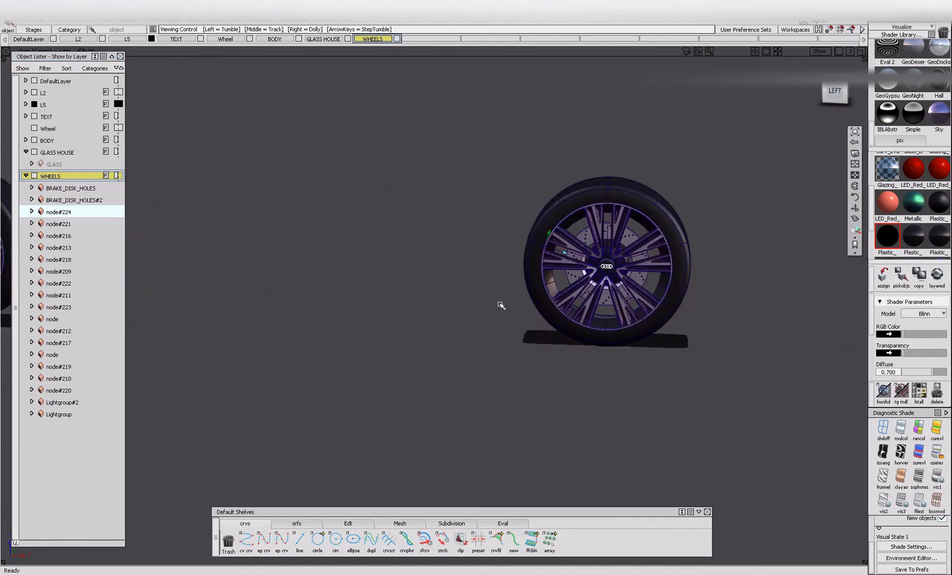
alt+shift+right_drag(656, 329, 735, 319)
alt+shift+drag(479, 287, 411, 277)
alt+shift+middle_drag(411, 276, 362, 285)
alt+shift+drag(362, 285, 326, 287)
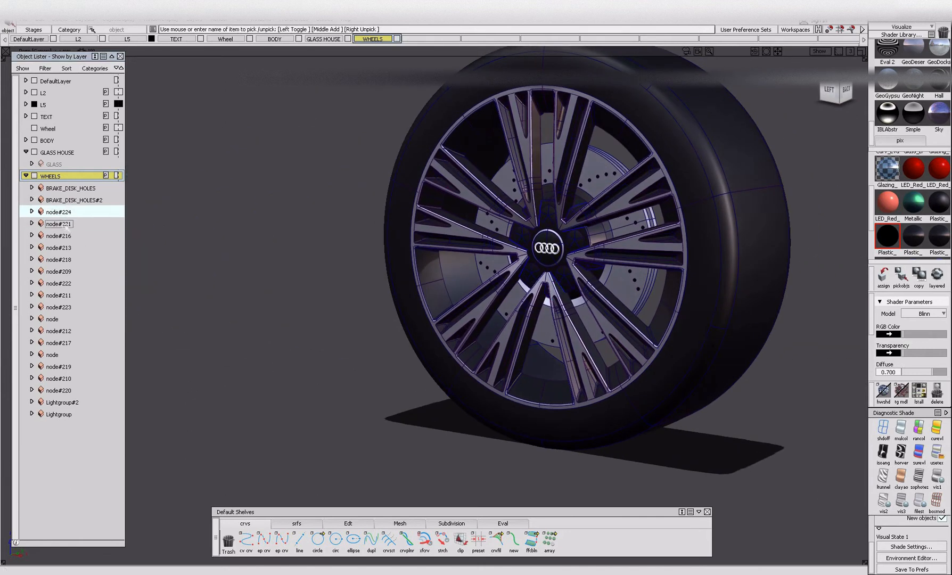
double_click(53, 211)
key(BackSpace)
text(BADGE)
key(Return)
Rename node#221, the other wheel's four-ring emblem, as BADGE#2.
alt+shift+right_drag(490, 255, 388, 294)
alt+shift+middle_drag(388, 294, 600, 335)
double_click(89, 227)
key(BackSpace)
key(BackSpace)
key(BackSpace)
key(BackSpace)
key(BackSpace)
key(BackSpace)
key(BackSpace)
key(BackSpace)
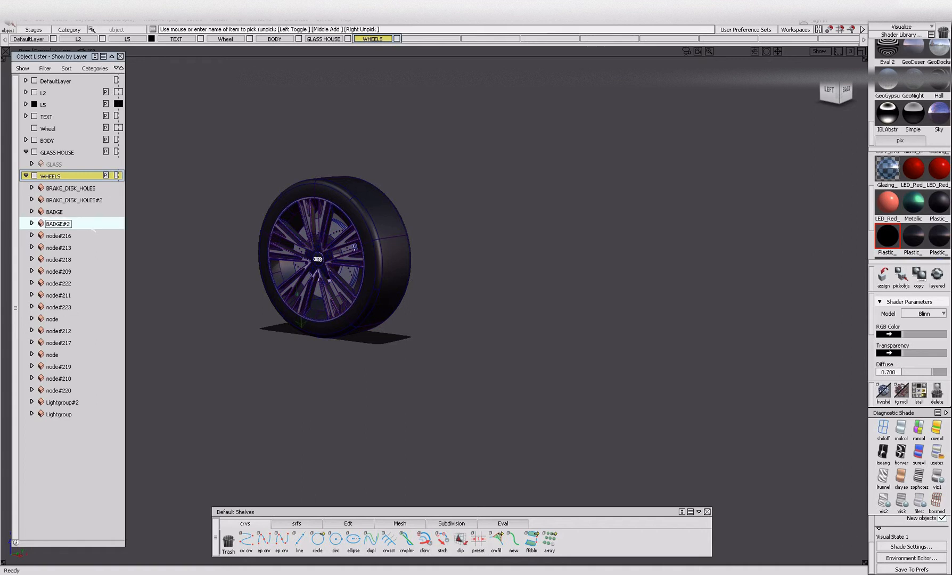
Check where node#216 lies and rename the BRAKE_DISK_HOLES group as BRAKE_DISK_HOLES_REAR.
double_click(81, 235)
alt+shift+right_drag(396, 266, 325, 291)
alt+shift+middle_drag(325, 290, 243, 271)
mouse_move(720, 314)
alt+shift+mouse_down()
mouse_move(733, 334)
mouse_move(705, 322)
alt+shift+mouse_up()
alt+shift+middle_drag(705, 322, 542, 367)
double_click(71, 189)
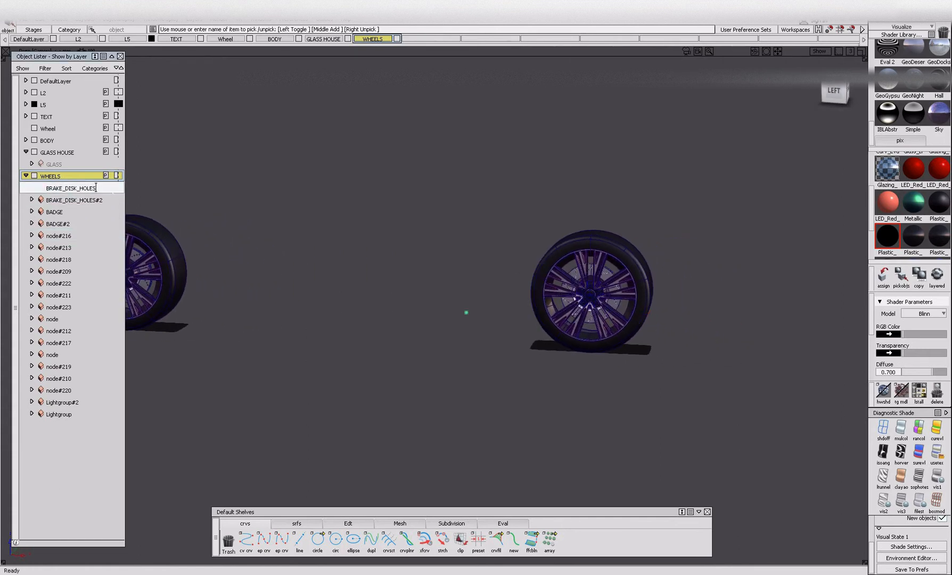
text(_REAR)
key(Return)
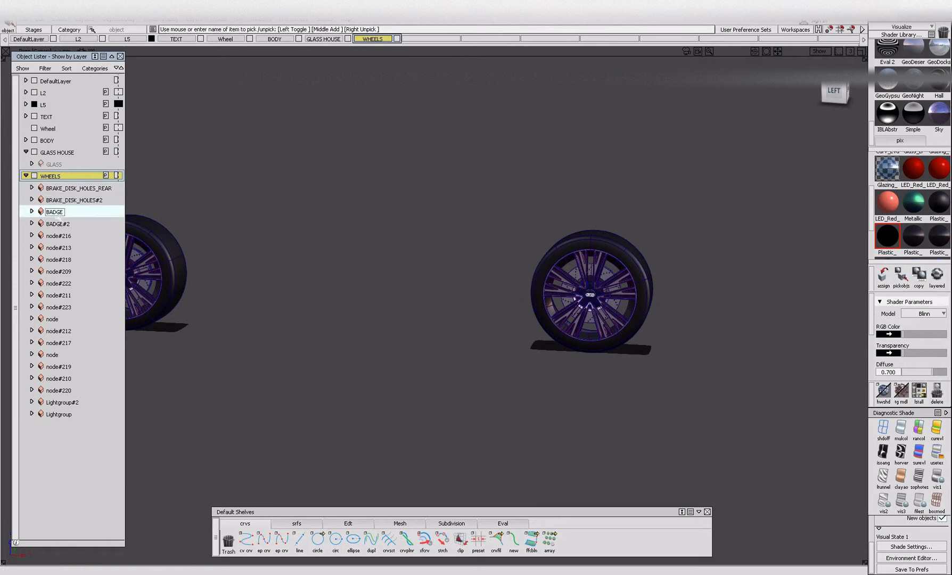
Rename the rear wheel's BADGE group as BADGE_REAR.
alt+shift+middle_drag(249, 257, 290, 251)
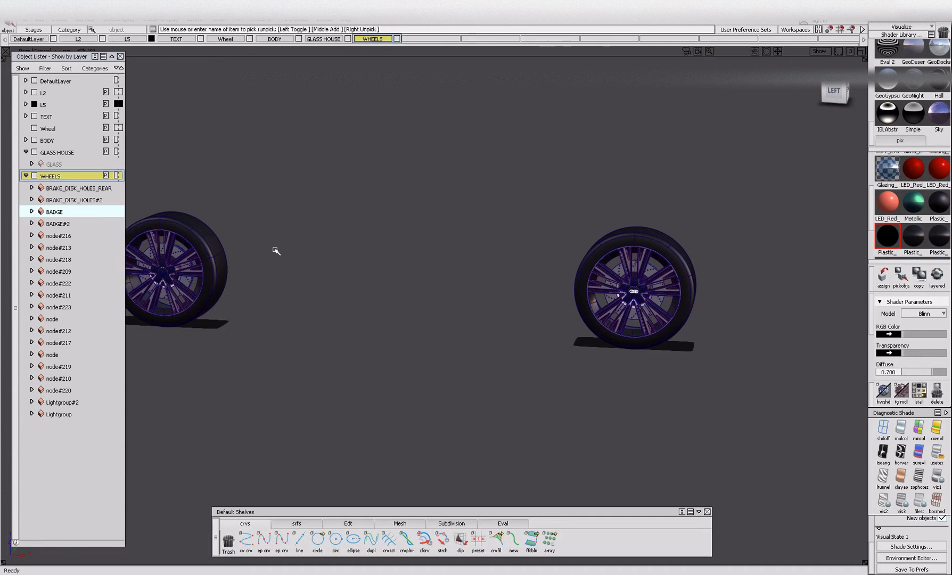
double_click(62, 212)
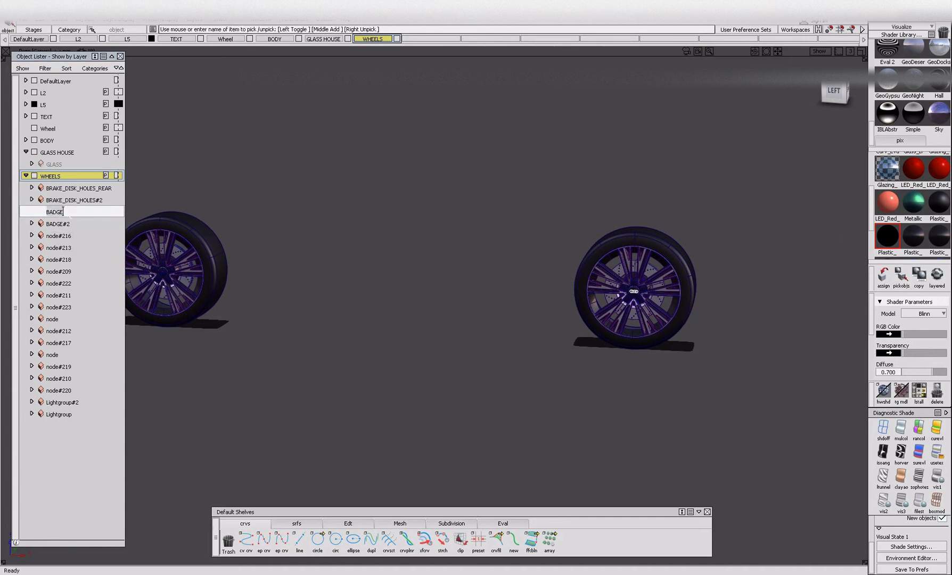
key(Return)
Rename node#216 on the rear wheel as BRAKE_DISK.
double_click(56, 235)
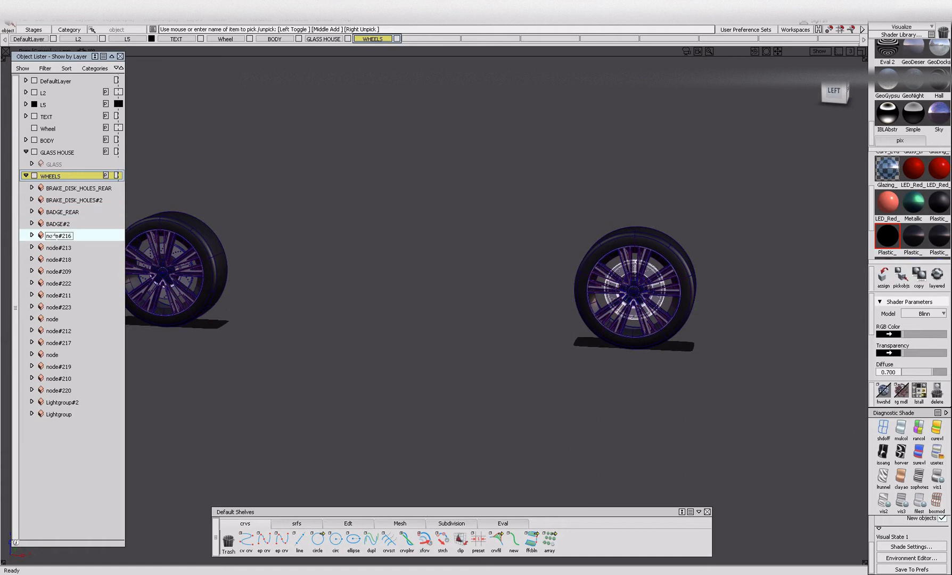
double_click(56, 236)
key(BackSpace)
text(BRA)
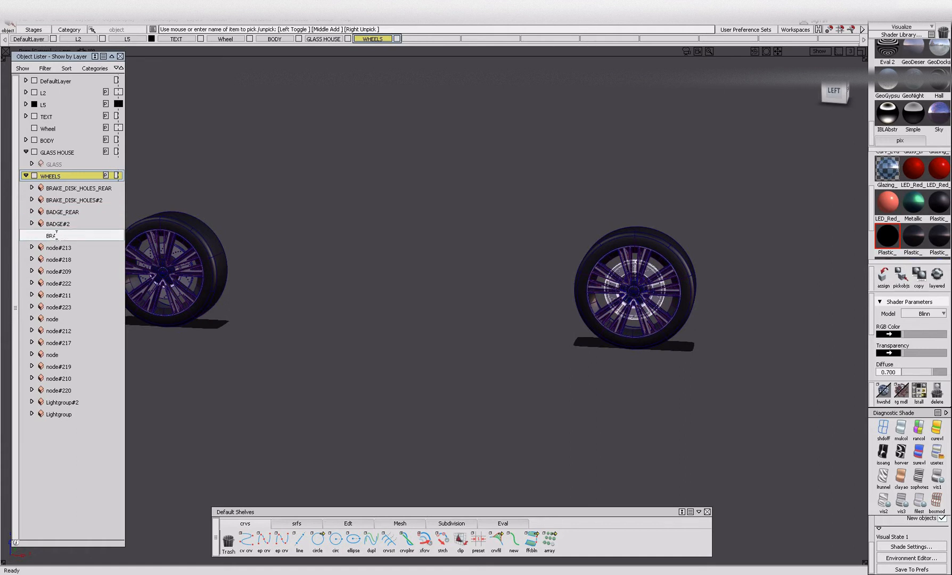
key(Return)
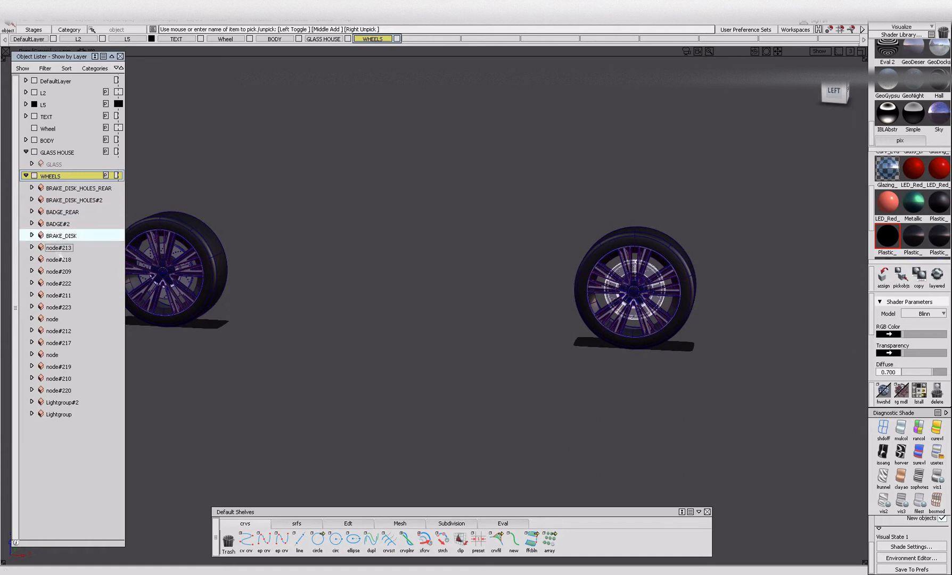
Pick node#213, the rear wheel's tire, and clear its existing name for renaming.
click(60, 247)
double_click(71, 247)
drag(71, 247, 48, 247)
key(BackSpace)
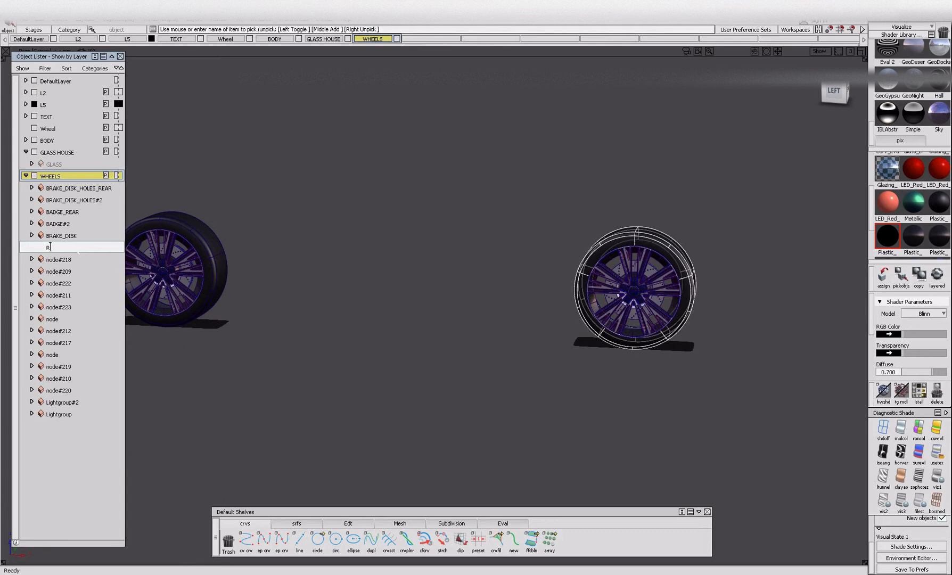
Name the rear wheel's tire TIRE_REAR and rename node#218 as INNER_REAR.
text(TIRE)
key(Return)
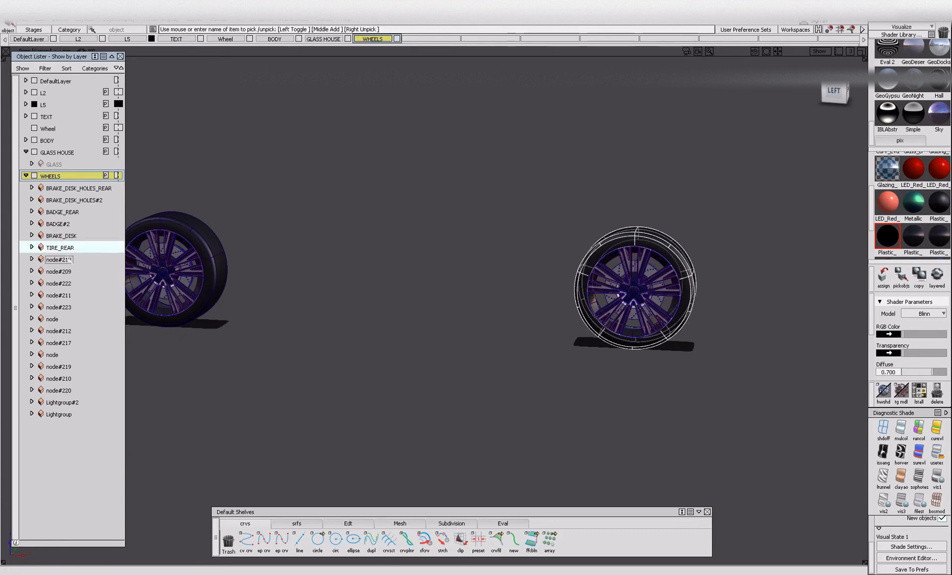
click(70, 259)
double_click(70, 259)
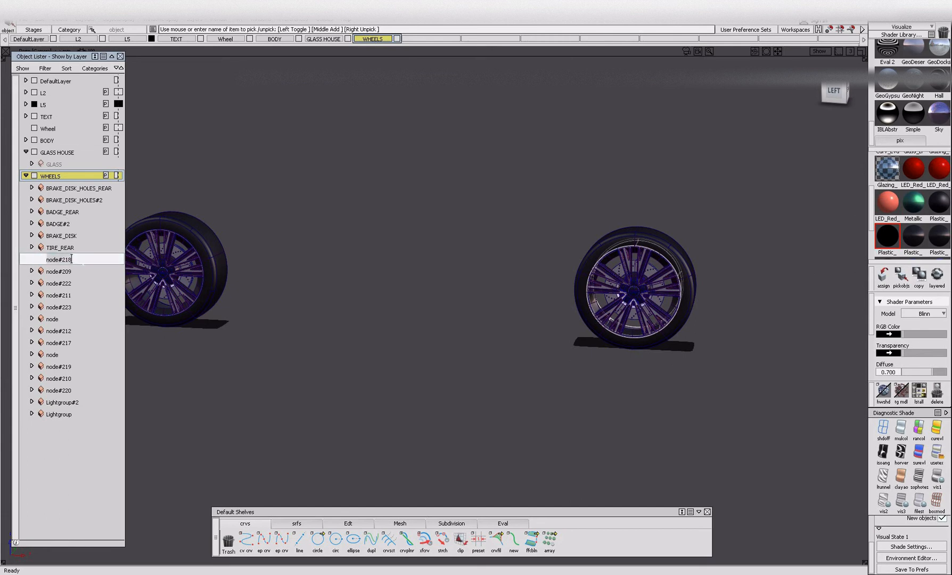
key(BackSpace)
key(BackSpace)
key(BackSpace)
key(BackSpace)
key(BackSpace)
key(BackSpace)
key(BackSpace)
key(BackSpace)
text(INNER_REAR)
key(Return)
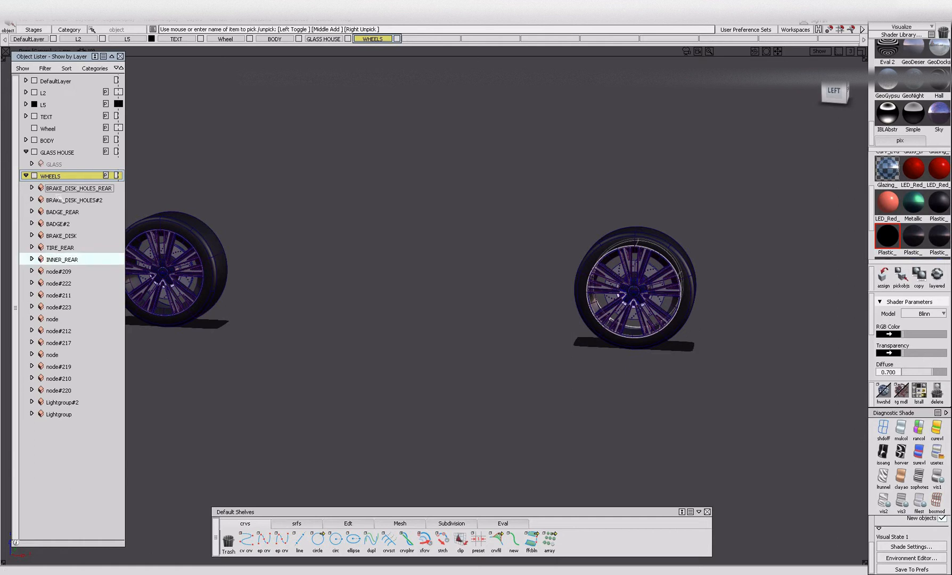
Rename node#209, the rear wheel's silver spokes, as SILVER_SPOKE_REAR.
click(55, 273)
click(56, 272)
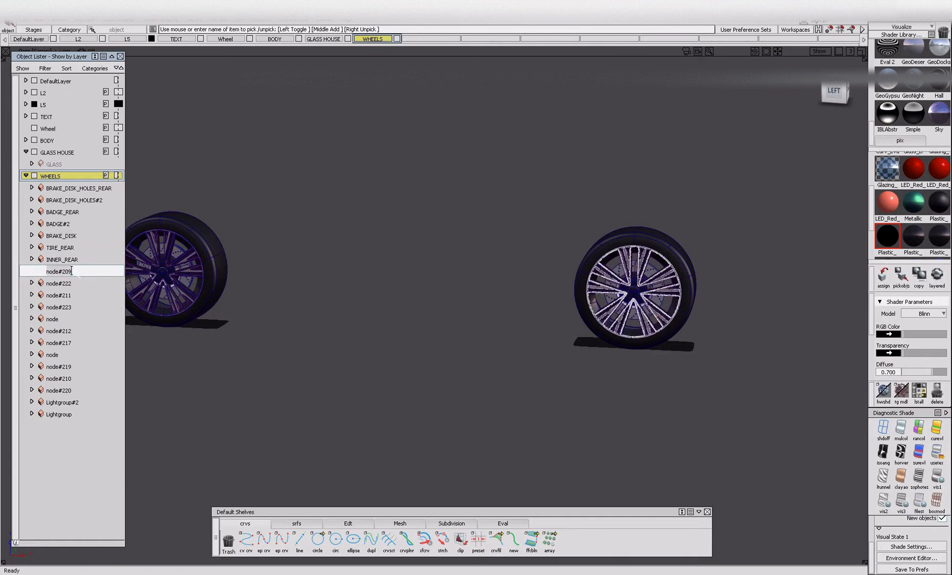
key(BackSpace)
key(BackSpace)
key(BackSpace)
key(BackSpace)
key(BackSpace)
key(BackSpace)
key(BackSpace)
key(BackSpace)
text(SILVER SPOKE)
text( REAR)
key(Return)
Rename node#222, the wheel nuts of the rear wheel, as NUTS_REAR.
click(62, 285)
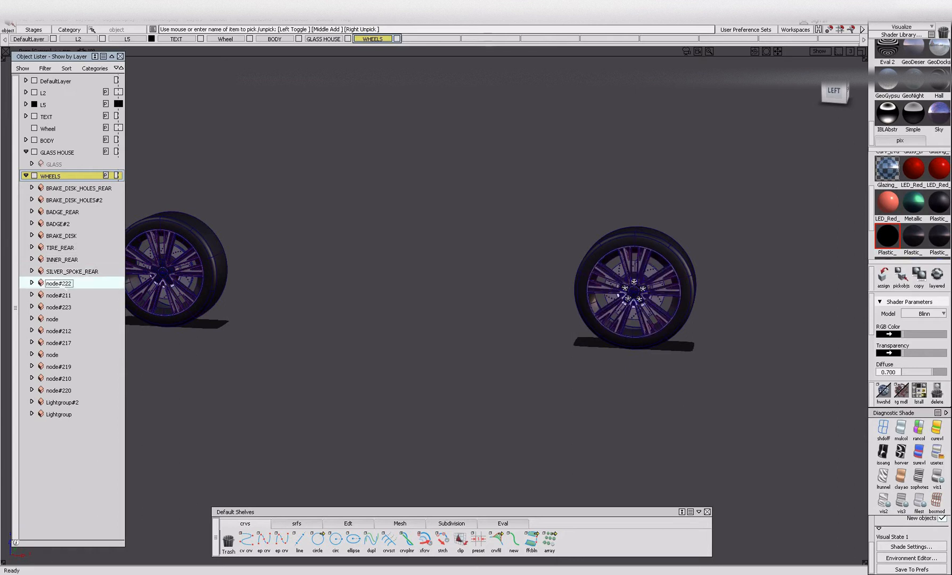
double_click(63, 284)
key(BackSpace)
key(BackSpace)
key(BackSpace)
key(BackSpace)
key(BackSpace)
key(BackSpace)
key(BackSpace)
key(BackSpace)
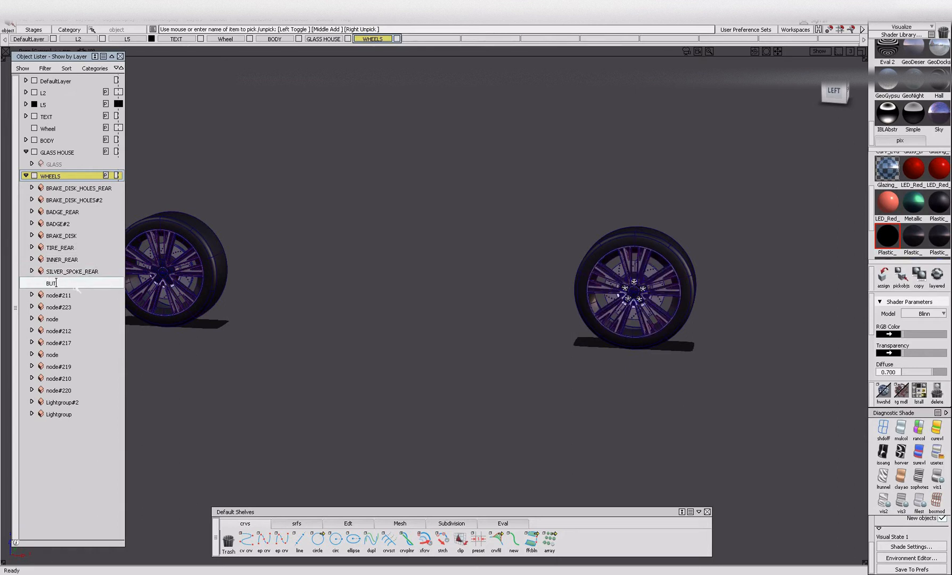
text(BUTS_REAR)
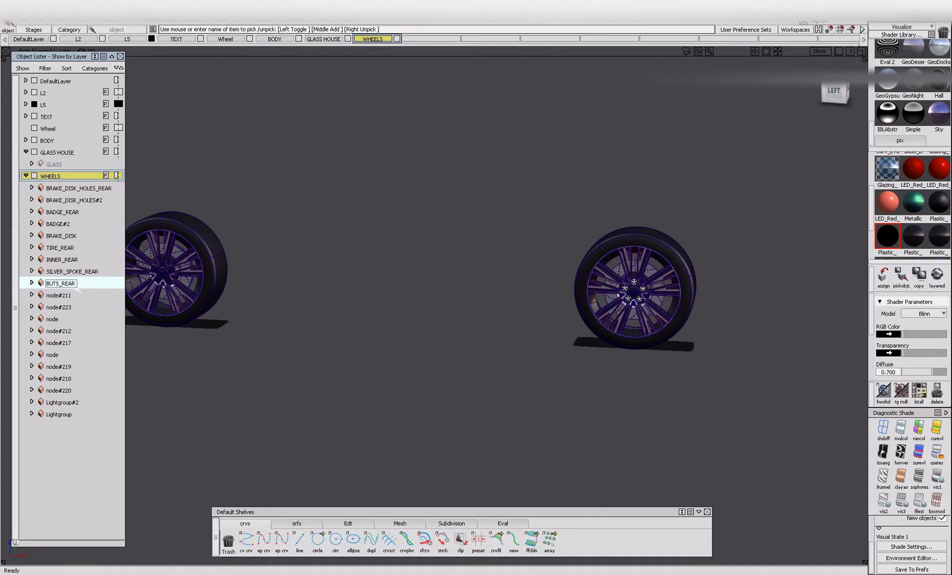
key(BackSpace)
key(BackSpace)
key(BackSpace)
key(BackSpace)
key(BackSpace)
key(BackSpace)
key(BackSpace)
key(BackSpace)
key(BackSpace)
text(NUTS_REAR)
key(Return)
Rename node#211, the rear wheel's dark spokes, as DARK_SPOKE_REAR.
double_click(67, 295)
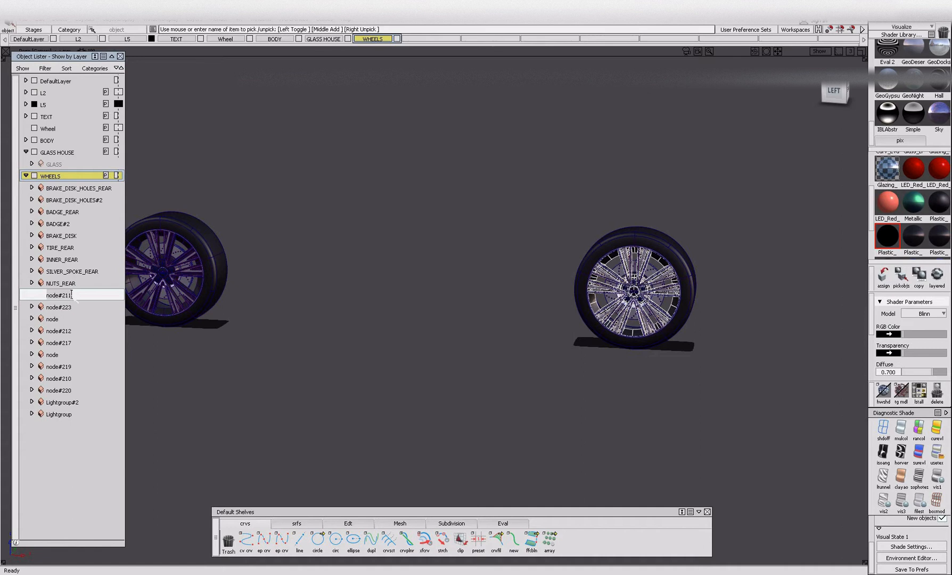
key(BackSpace)
key(BackSpace)
key(BackSpace)
key(BackSpace)
key(BackSpace)
key(BackSpace)
key(BackSpace)
key(BackSpace)
text(DARK_SPOKE_REAR)
key(Return)
Rename node#223, the ring around the rear wheel's badge, as BADGE_TRIM_REAR.
click(62, 309)
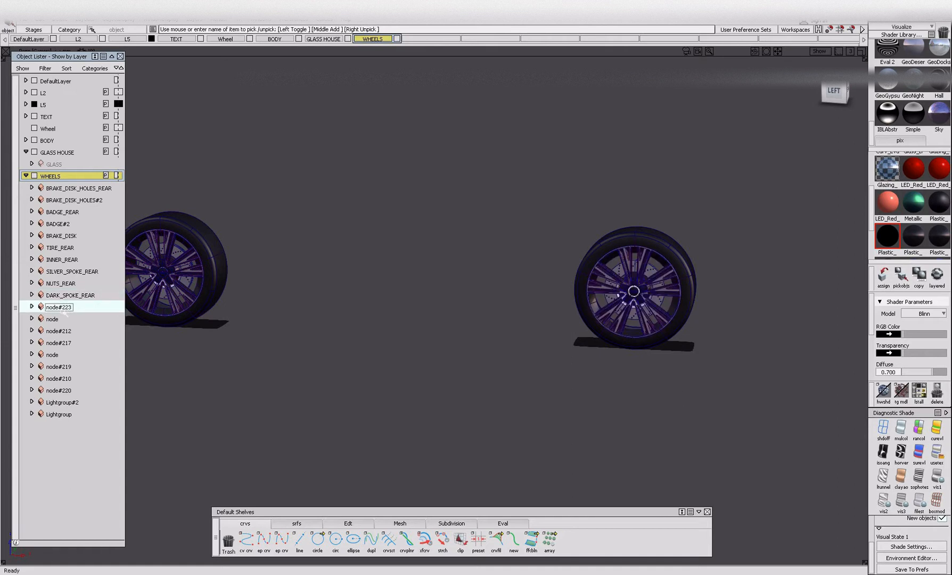
double_click(48, 307)
key(BackSpace)
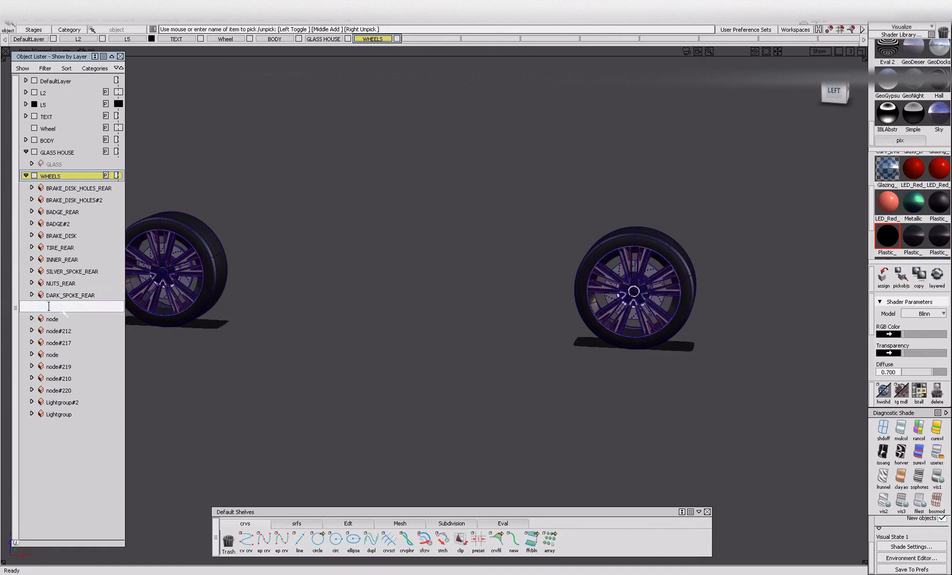
text(BADGE_TRIM_REAR)
key(Return)
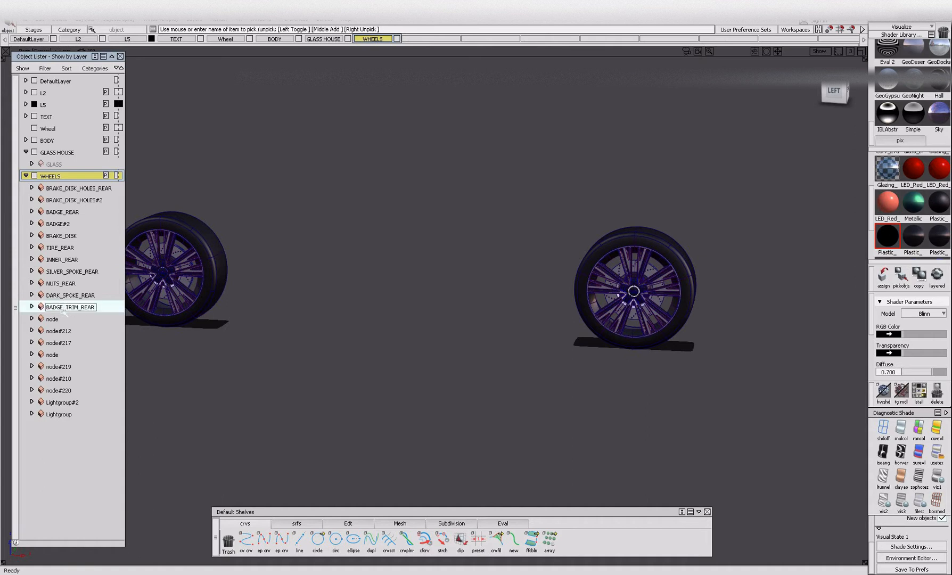
Rename the front wheel's brake disk node as BRAKE_DISK#2 and node#212 as TIRE.
double_click(54, 319)
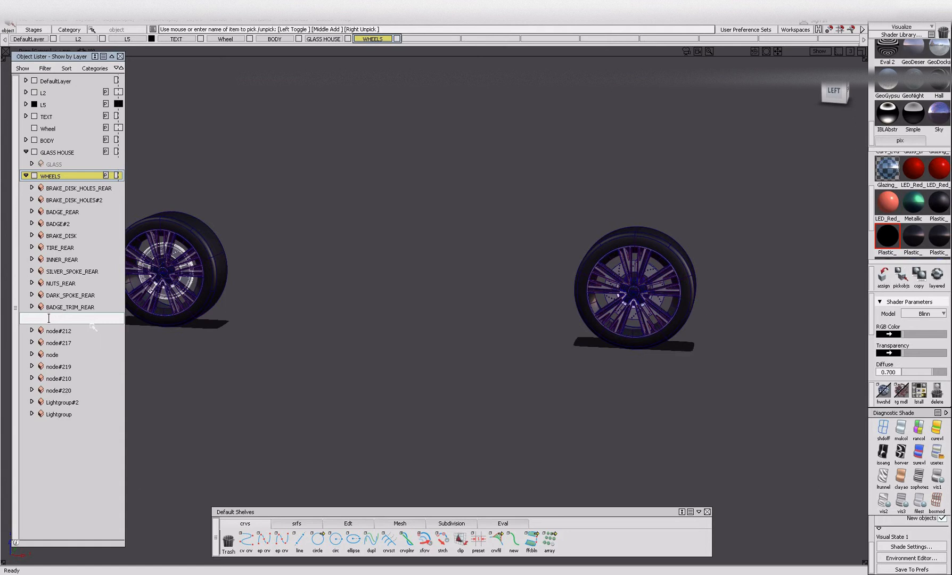
key(Return)
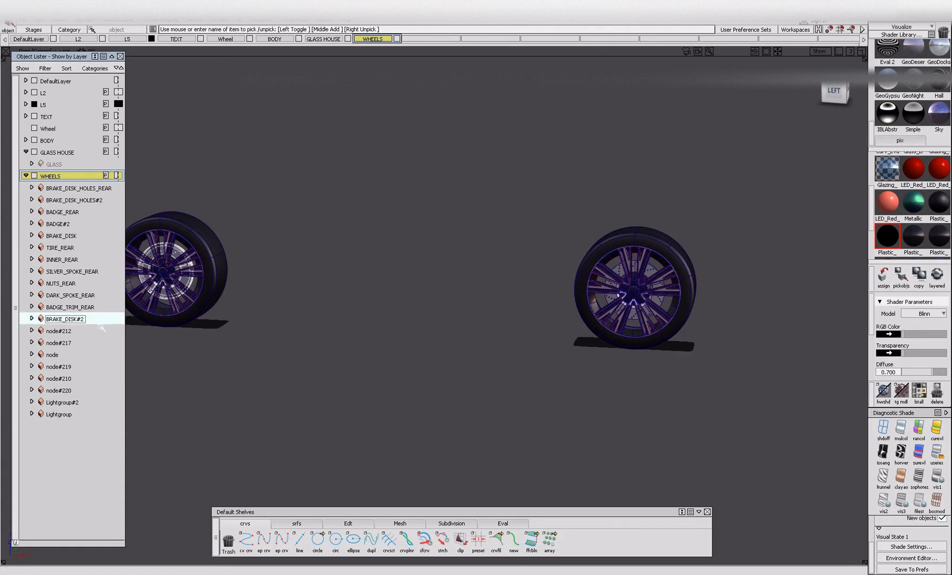
double_click(58, 330)
text(TIU)
text(RE)
Rename node#217, the inner rim of the front wheel, as INNER.
double_click(55, 343)
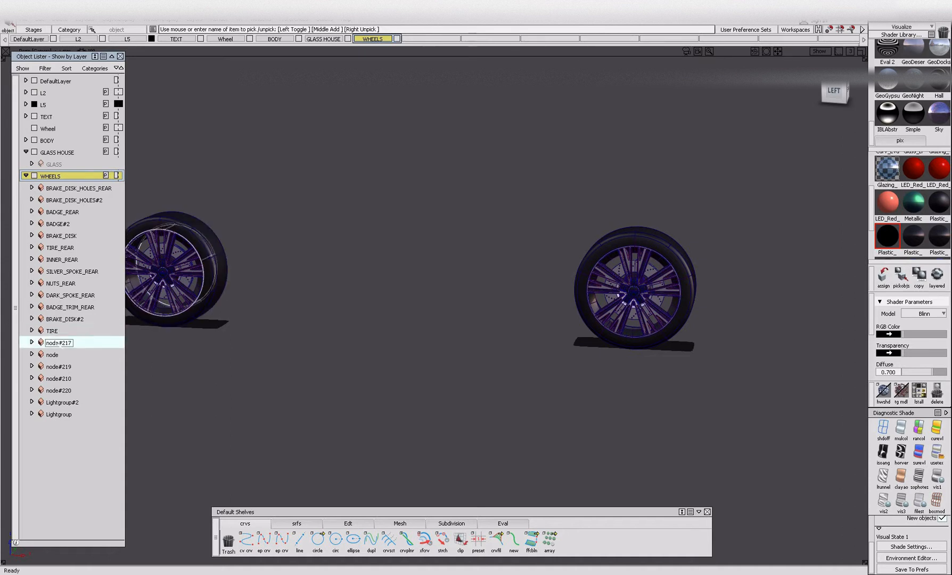
text(INNER)
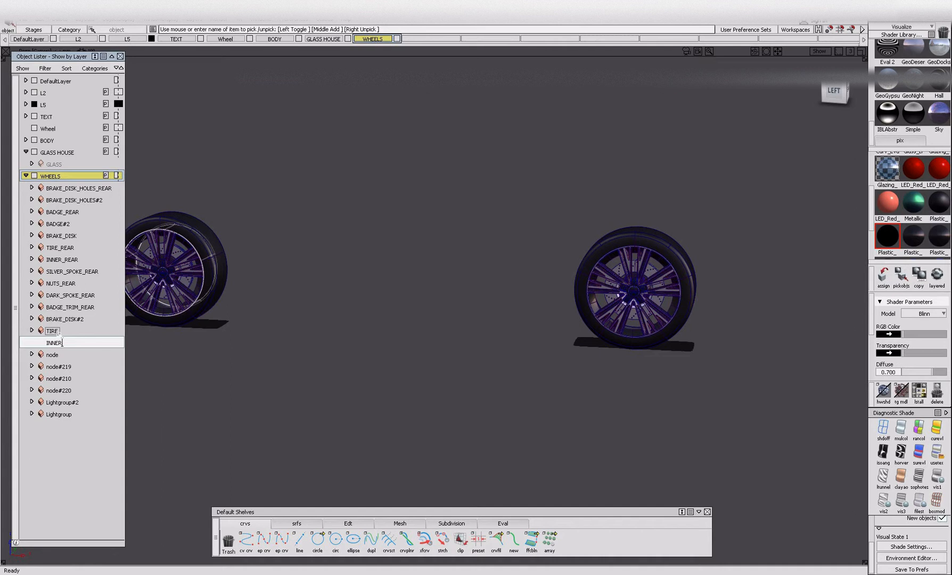
key(Return)
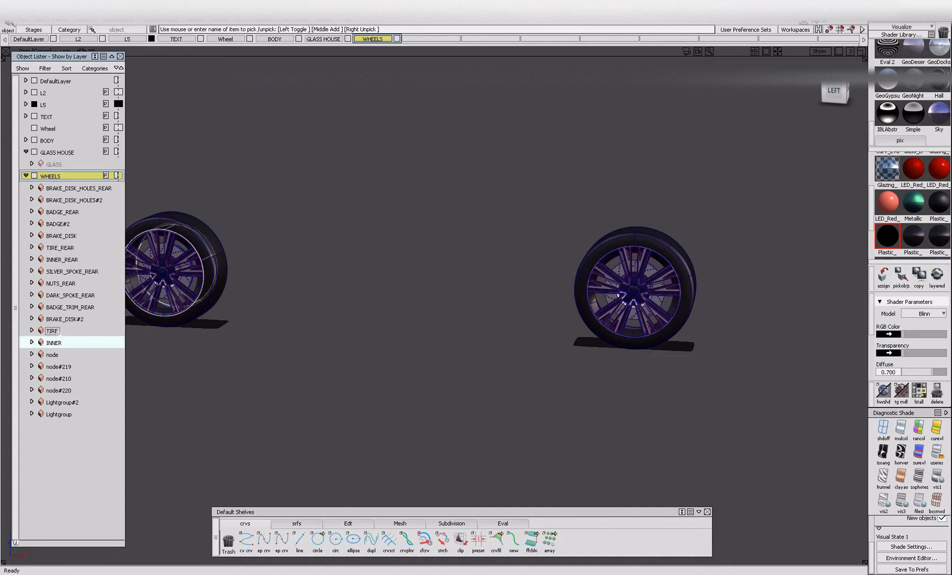
Rename the unnumbered node below INNER, the front wheel's silver spokes, as SILVER_SPOKE.
click(57, 355)
double_click(66, 355)
key(BackSpace)
text(SILVER_SPOKE)
key(Return)
Rename node#219, the wheel nuts of the front wheel, as NUTS.
click(58, 366)
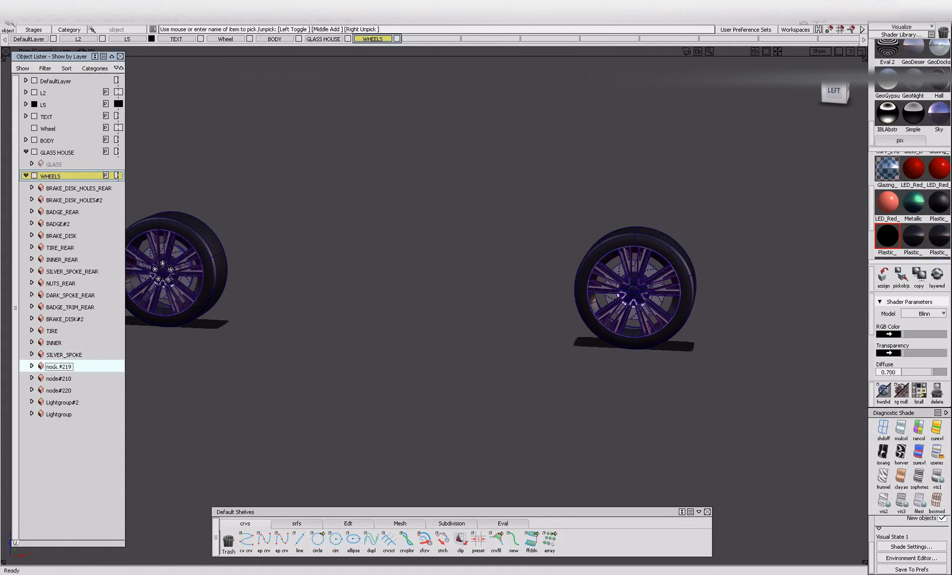
double_click(56, 366)
key(BackSpace)
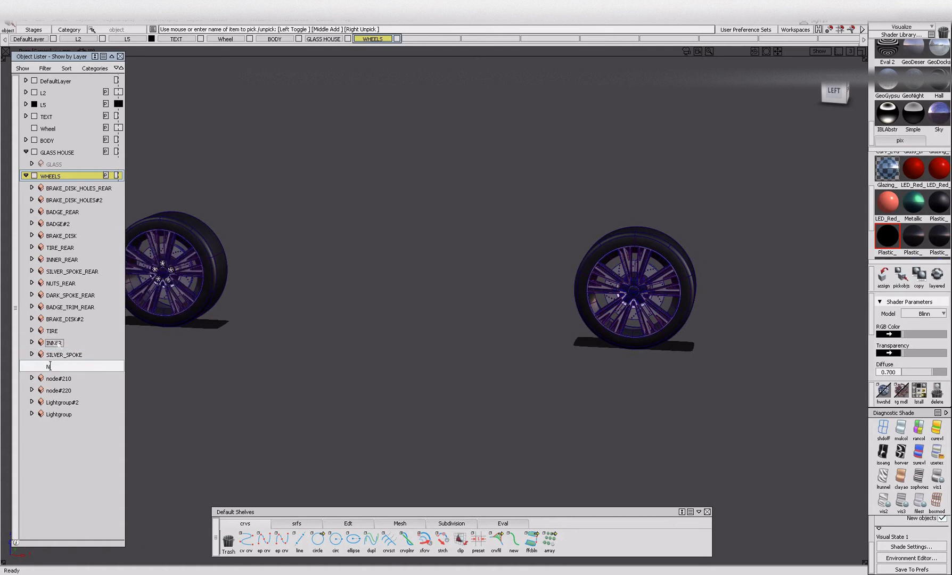
text(NUTS)
key(Return)
Rename node#210, the front wheel's dark spokes, as DARK_SPOKE.
click(63, 379)
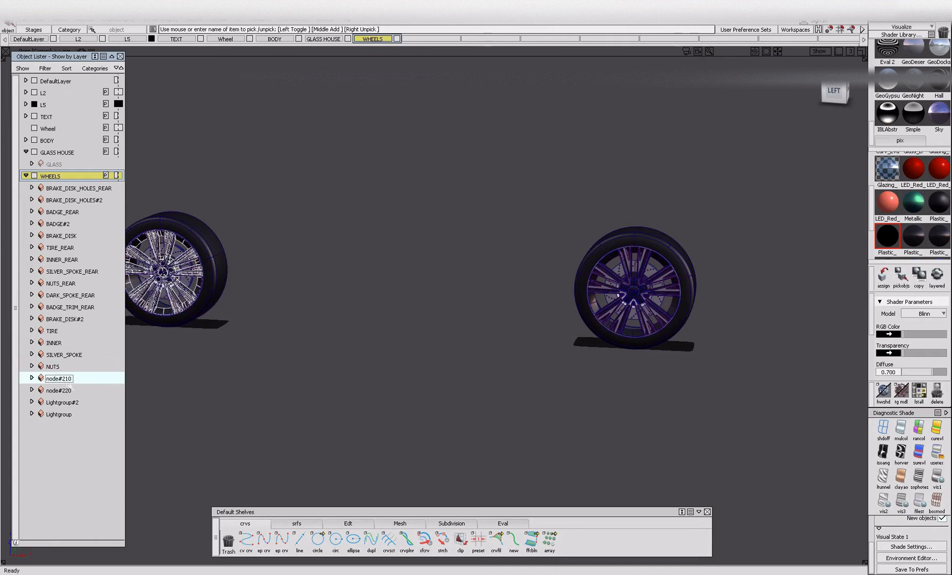
double_click(48, 377)
key(BackSpace)
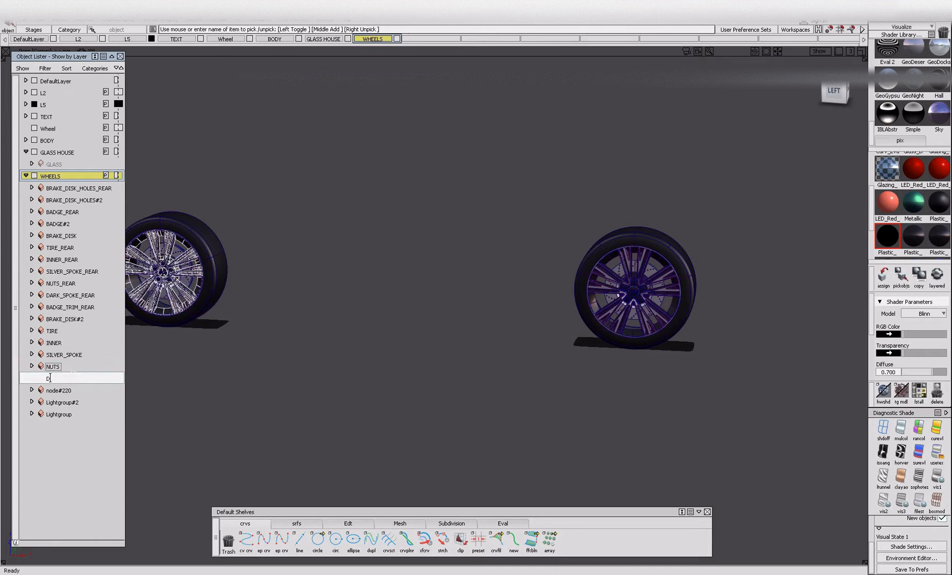
text(DARK_SPOKE)
key(Return)
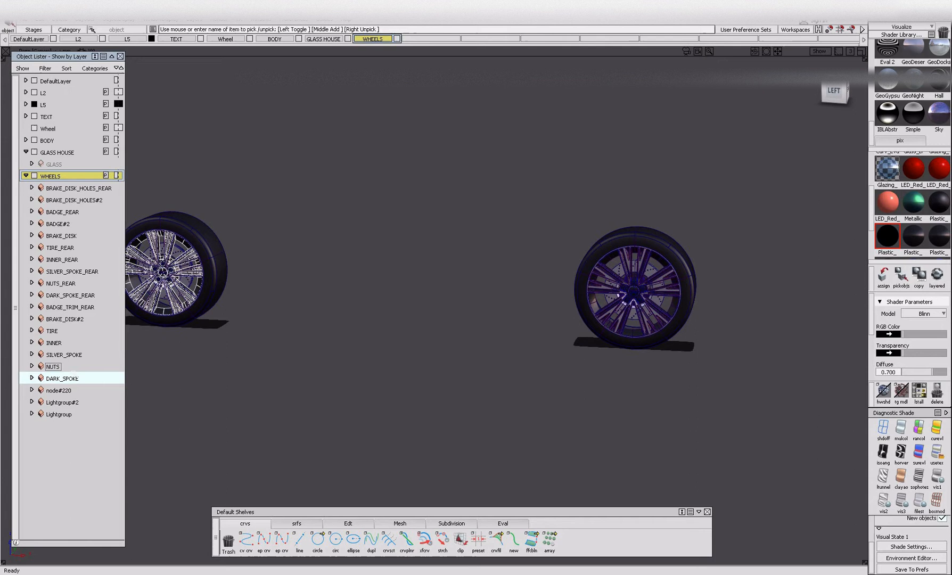
Rename node#220 on the front wheel as BADGE_TRIM.
click(82, 392)
key(BackSpace)
text(BADG)
key(Return)
Collapse the WHEELS and GLASS HOUSE layers in the layer list.
alt+shift+right_drag(157, 275, 221, 239)
click(226, 282)
alt+shift+right_drag(257, 275, 242, 342)
click(280, 264)
alt+shift+drag(242, 341, 254, 341)
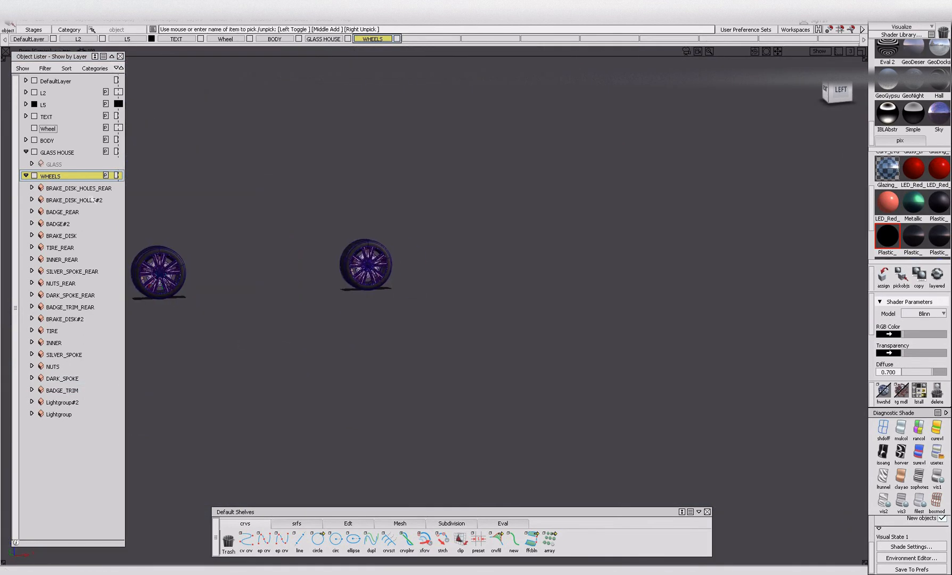
click(25, 175)
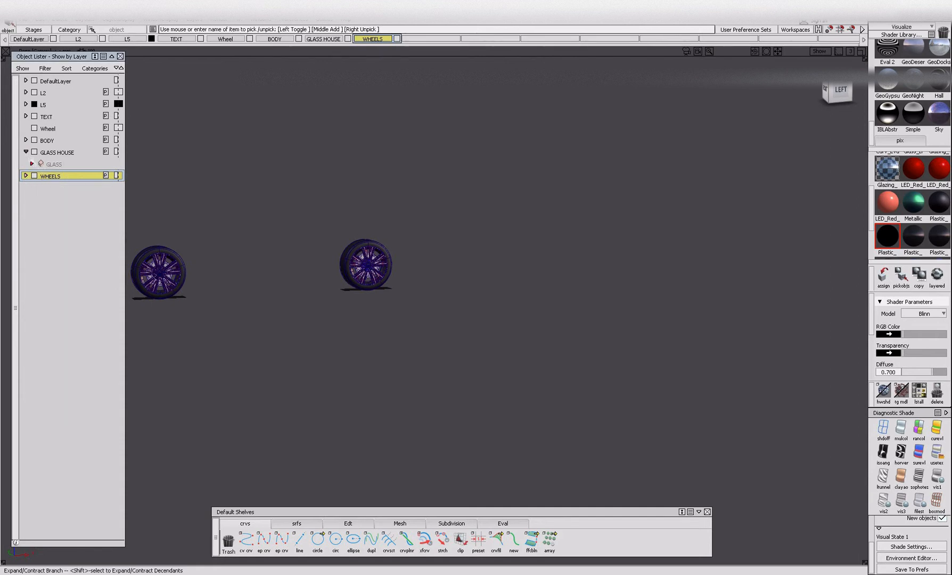
click(26, 152)
Swap hidden and visible objects to show the car body instead of the wheels, and inspect its lower side.
alt+shift+middle_drag(187, 253, 335, 245)
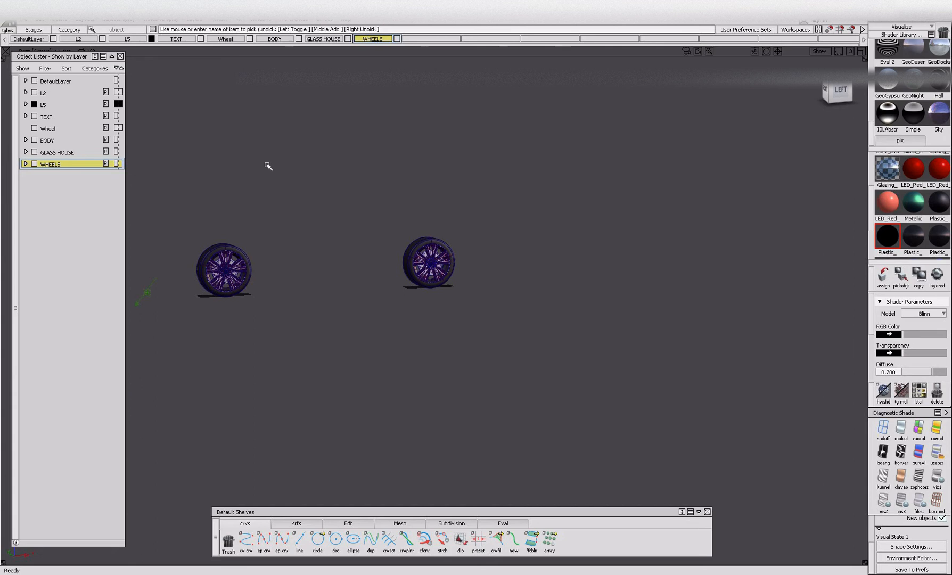
key(alt+i)
alt+shift+middle_drag(264, 214, 286, 219)
alt+shift+right_drag(285, 219, 234, 275)
alt+shift+drag(234, 275, 435, 283)
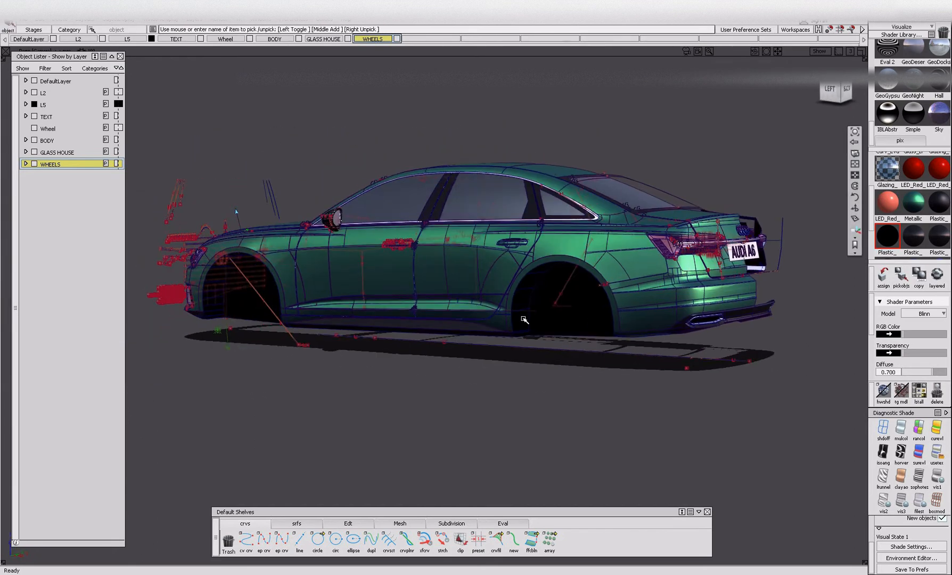
alt+shift+right_drag(435, 283, 747, 333)
alt+shift+right_drag(671, 328, 392, 336)
alt+shift+drag(257, 320, 477, 341)
alt+shift+drag(330, 344, 435, 287)
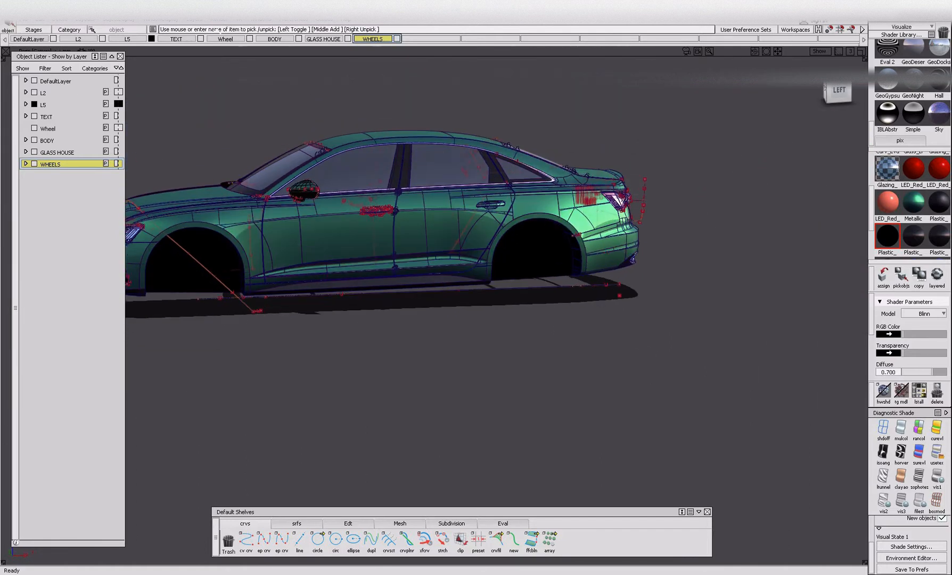
Create a new layer and name it LOWER TRIM.
click(192, 19)
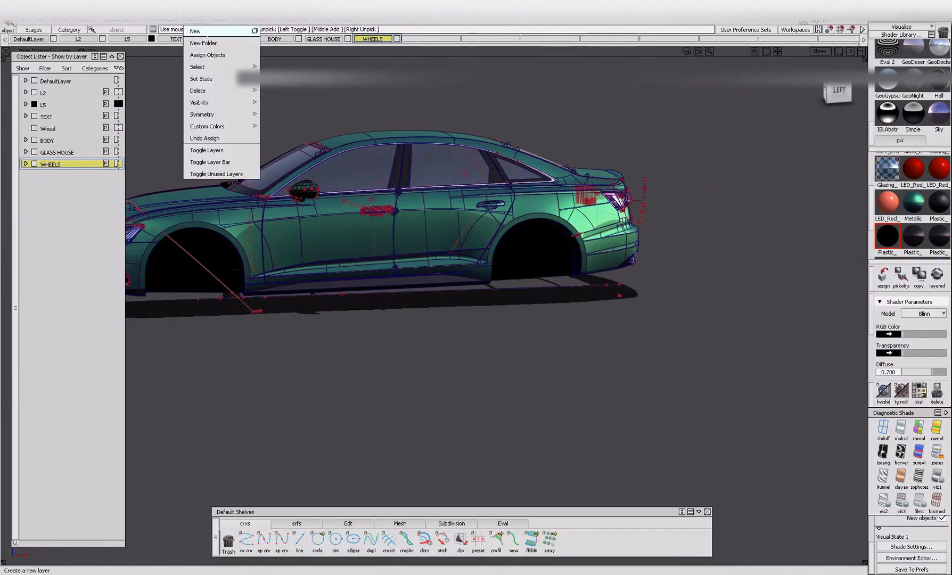
click(197, 32)
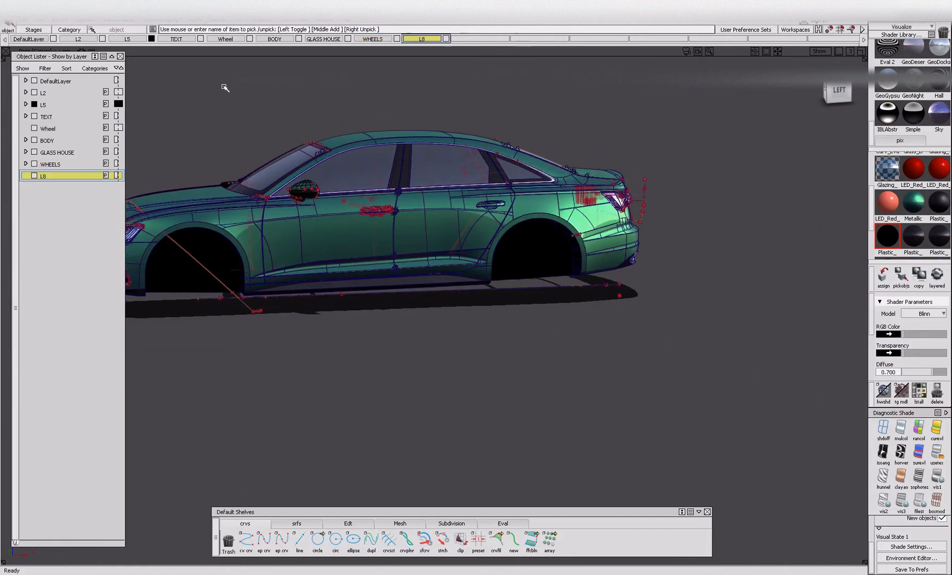
double_click(45, 175)
text(LOWER TRIM)
key(Return)
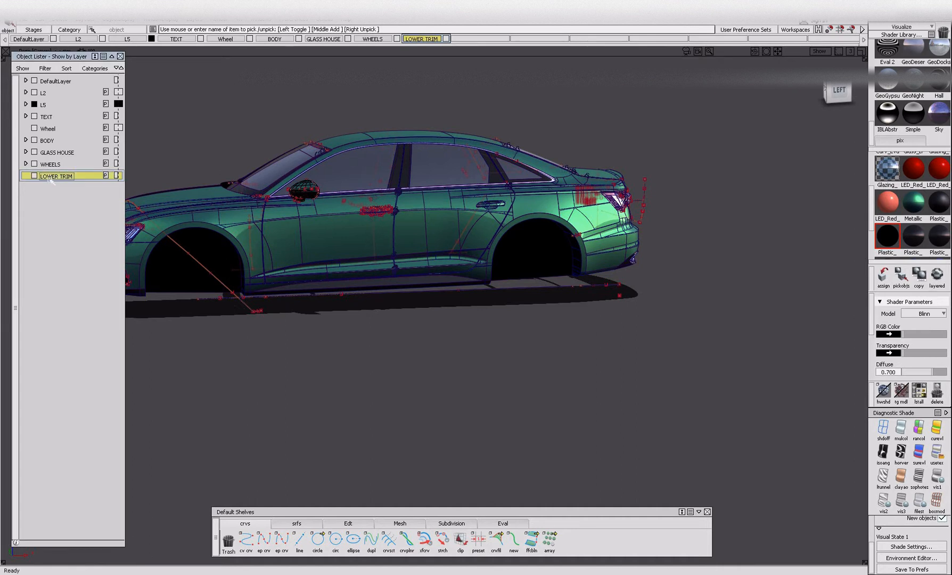
Pick the objects by their dark Plastic shaders, ending with the last one in the row, and hide everything except that shader's objects.
click(920, 236)
click(906, 277)
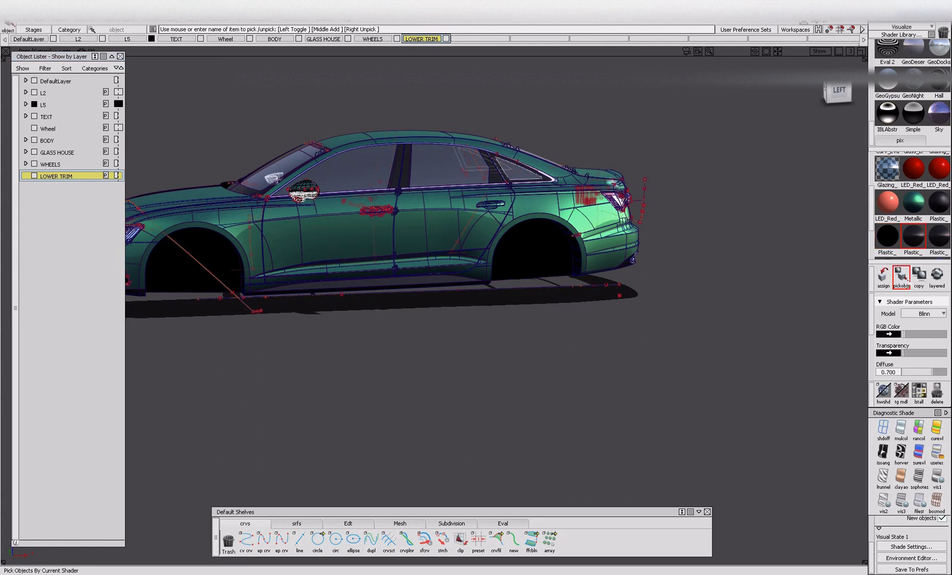
click(937, 238)
click(905, 277)
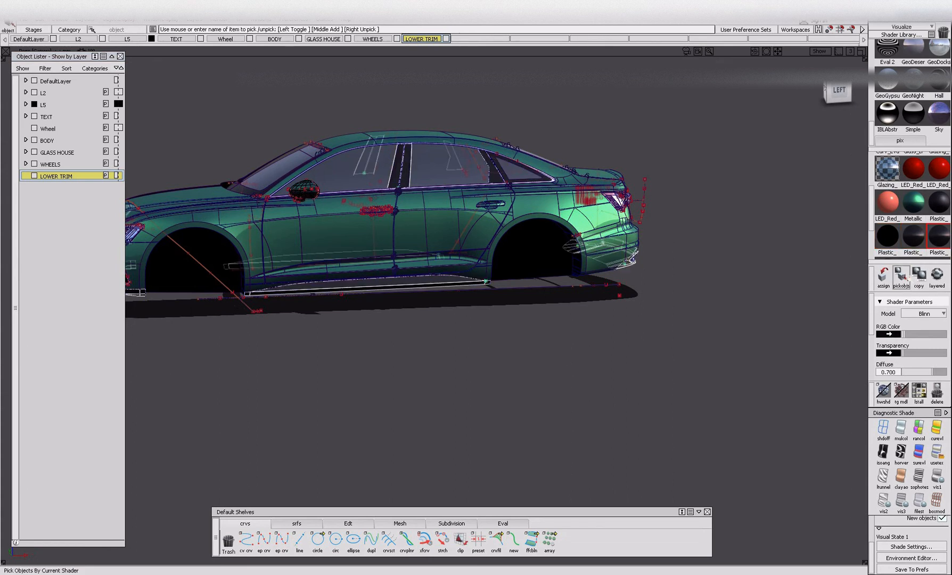
alt+shift+drag(537, 263, 429, 272)
key(alt+h)
alt+shift+middle_drag(429, 272, 550, 260)
alt+shift+drag(267, 302, 390, 285)
click(168, 234)
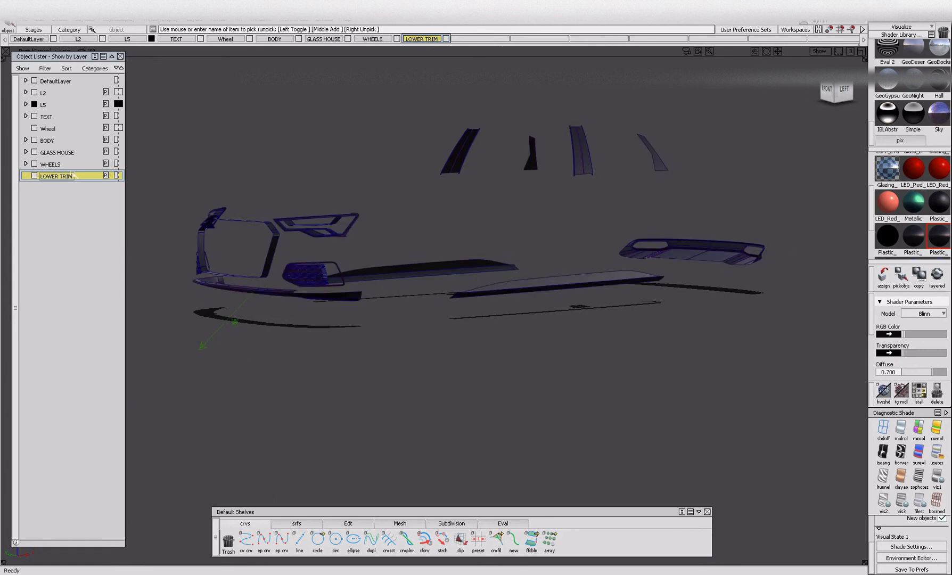
Rename the LOWER TRIM layer as TRIM.
double_click(63, 176)
key(BackSpace)
key(BackSpace)
key(BackSpace)
key(BackSpace)
key(Return)
Pick all the isolated trim parts and assign them to the TRIM layer.
alt+shift+right_drag(255, 189, 236, 150)
drag(190, 133, 768, 399)
right_click(47, 176)
click(69, 186)
Pick all parts on the TRIM layer and ungroup them.
drag(182, 103, 850, 393)
key(ctrl+u)
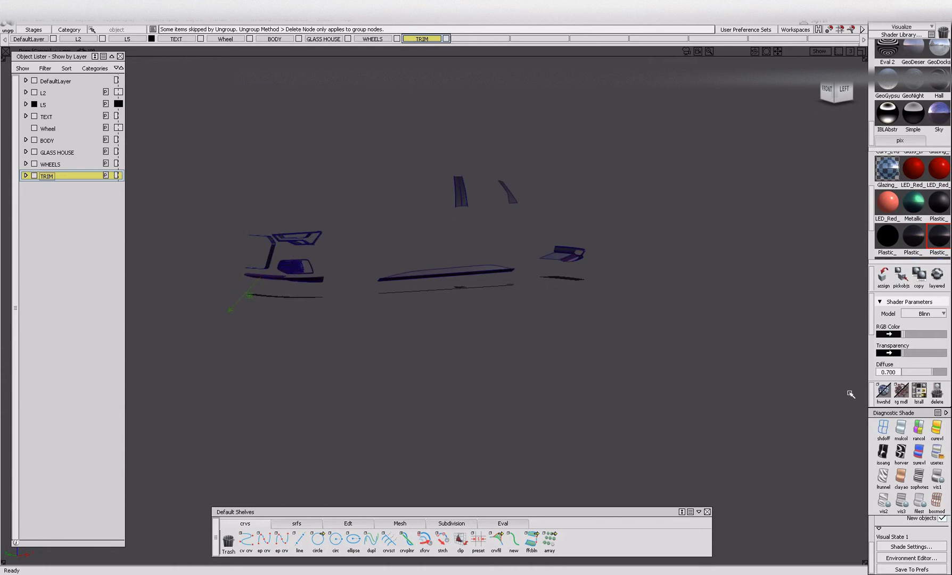
alt+shift+scroll(309, 298, up, 2)
alt+shift+drag(309, 298, 373, 305)
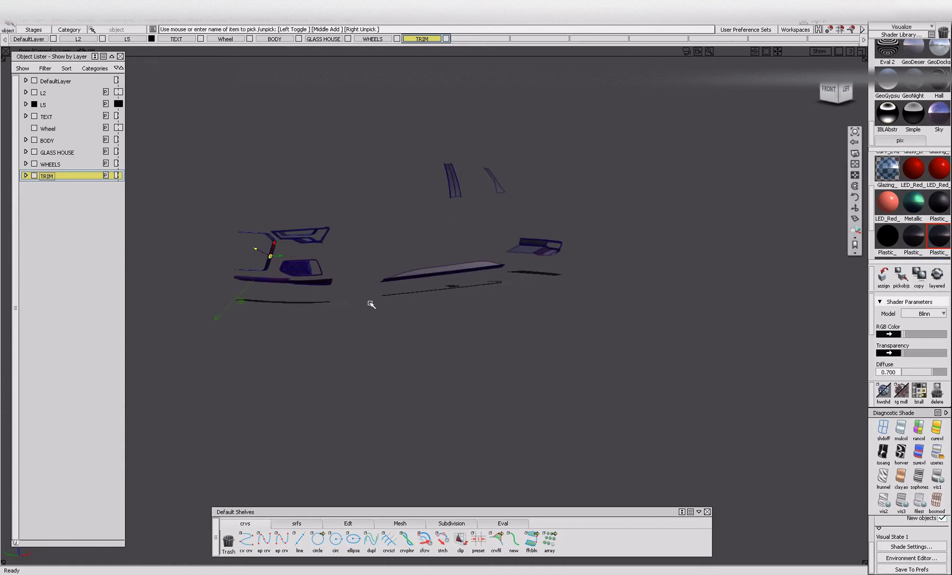
alt+shift+right_drag(373, 304, 413, 305)
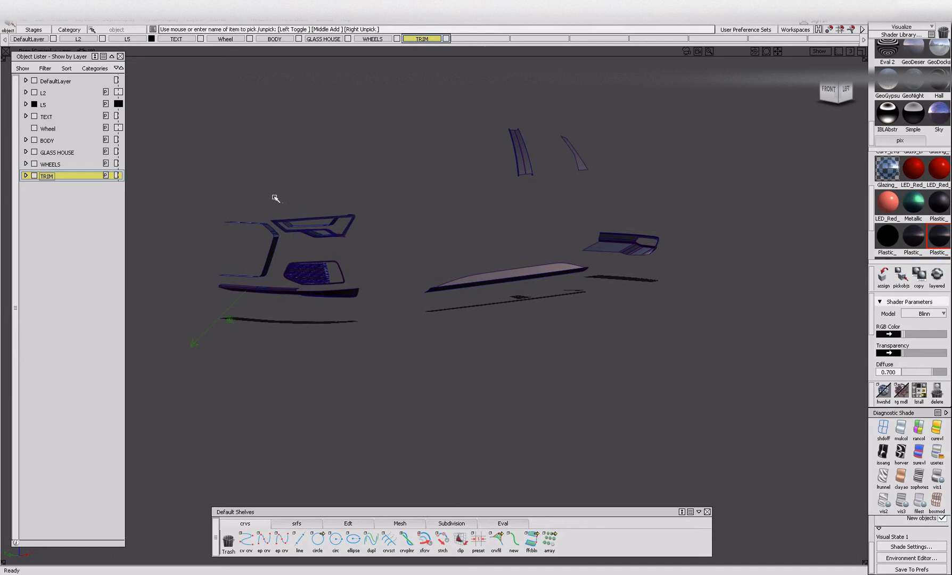
Pick the headlamp trim, the grille surround and the front lower trim in turn, grouping each set separately.
drag(371, 237, 379, 233)
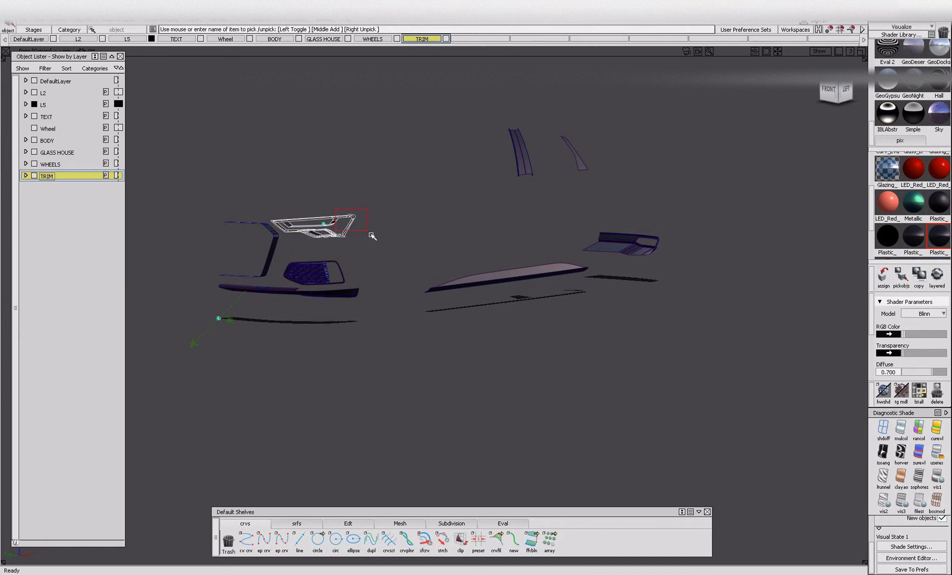
mouse_move(241, 253)
ctrl+shift+mouse_down()
mouse_move(237, 169)
mouse_move(270, 283)
ctrl+shift+mouse_up()
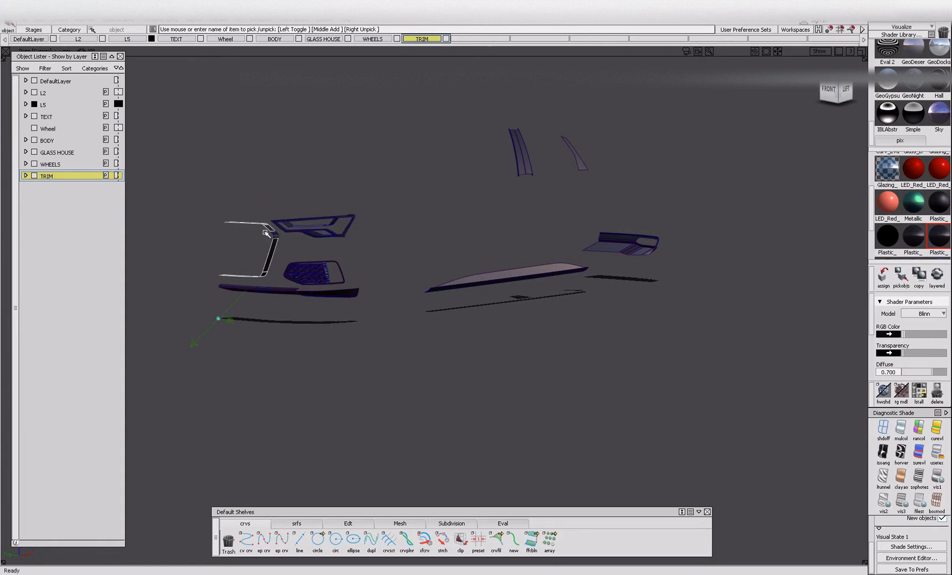
ctrl+shift+drag(277, 357, 276, 276)
drag(306, 318, 377, 335)
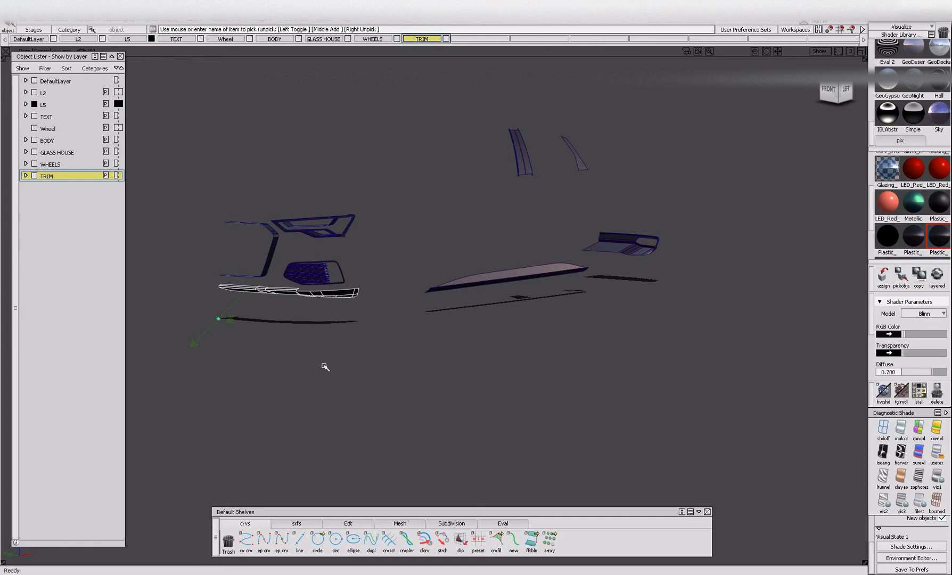
Pick the mesh and frame pieces of the front vent trim and group them.
ctrl+shift+drag(292, 308, 293, 247)
alt+shift+right_drag(293, 269, 358, 274)
alt+shift+drag(357, 274, 376, 276)
ctrl+shift+drag(292, 242, 292, 264)
drag(277, 255, 279, 257)
drag(412, 306, 412, 303)
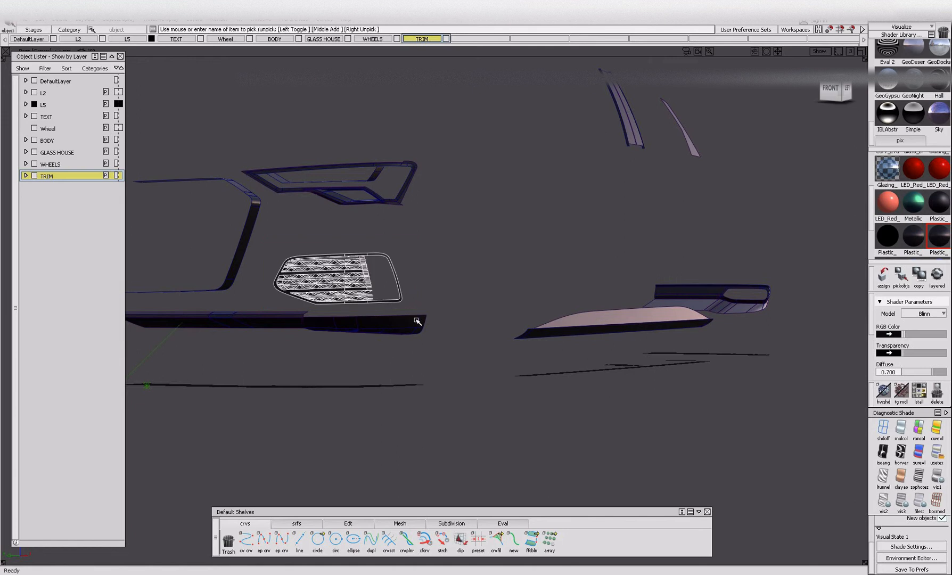
Pick the side sill trim pieces along the lower body and group them.
ctrl+shift+drag(434, 368, 432, 259)
alt+shift+click(593, 313)
alt+shift+right_drag(602, 322, 511, 338)
alt+shift+drag(511, 338, 422, 354)
alt+shift+middle_drag(523, 311, 414, 308)
Pick the two upper glass pillar trim pieces and group them.
drag(372, 238, 642, 284)
drag(500, 129, 762, 308)
ctrl+shift+drag(562, 206, 565, 153)
drag(526, 178, 673, 237)
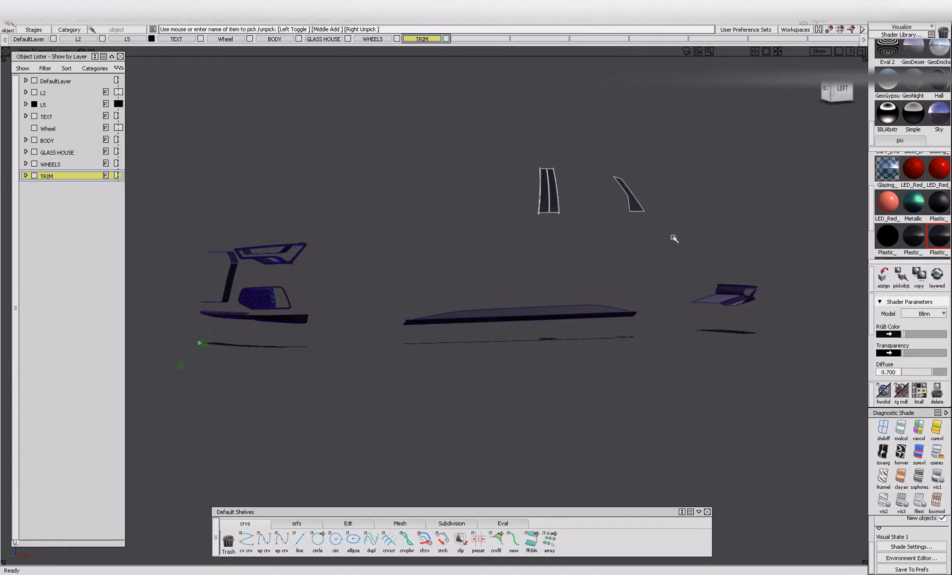
Pick the rear lower trim pieces and group them.
alt+shift+right_drag(673, 237, 863, 232)
alt+shift+right_drag(737, 272, 591, 319)
alt+shift+middle_drag(705, 353, 647, 365)
mouse_move(648, 364)
ctrl+shift+mouse_down()
mouse_move(646, 276)
mouse_move(734, 342)
ctrl+shift+mouse_up()
ctrl+shift+drag(432, 291, 430, 224)
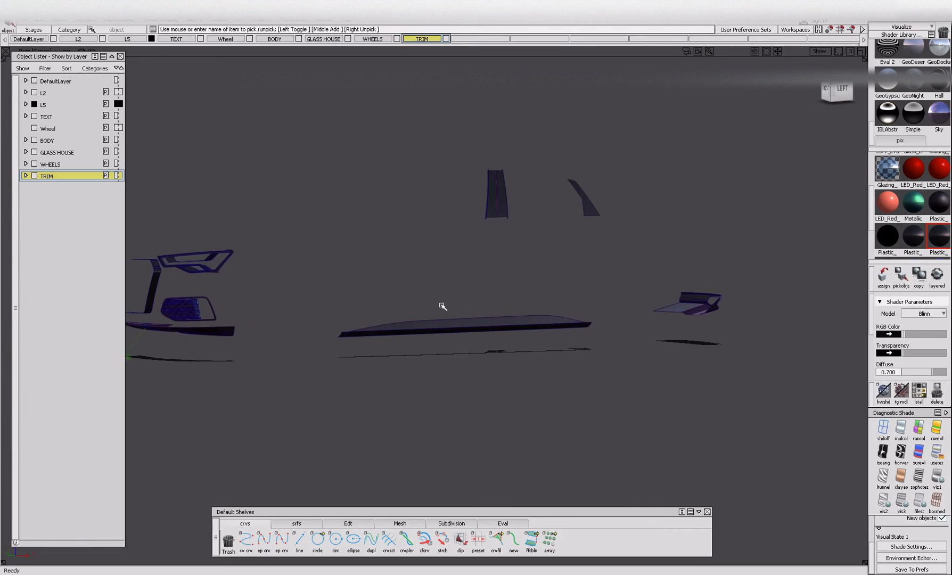
Expand the TRIM layer and hide its light entries from Light#2 through Lightup.
click(25, 176)
click(25, 175)
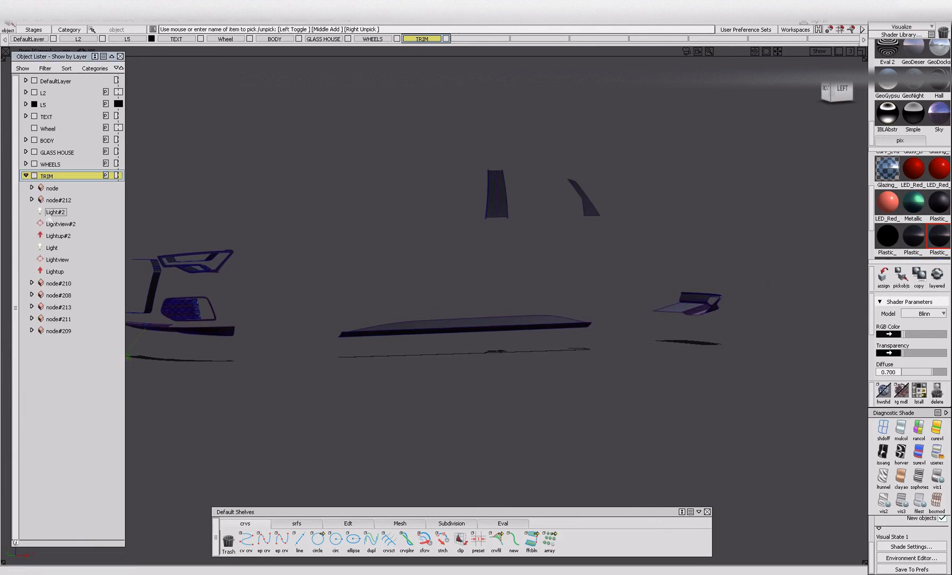
click(53, 212)
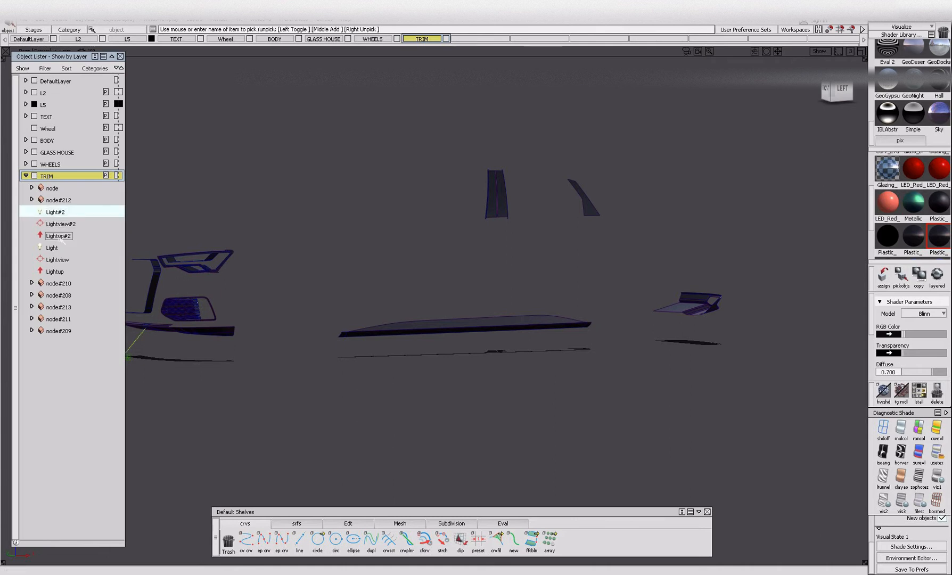
shift+click(54, 271)
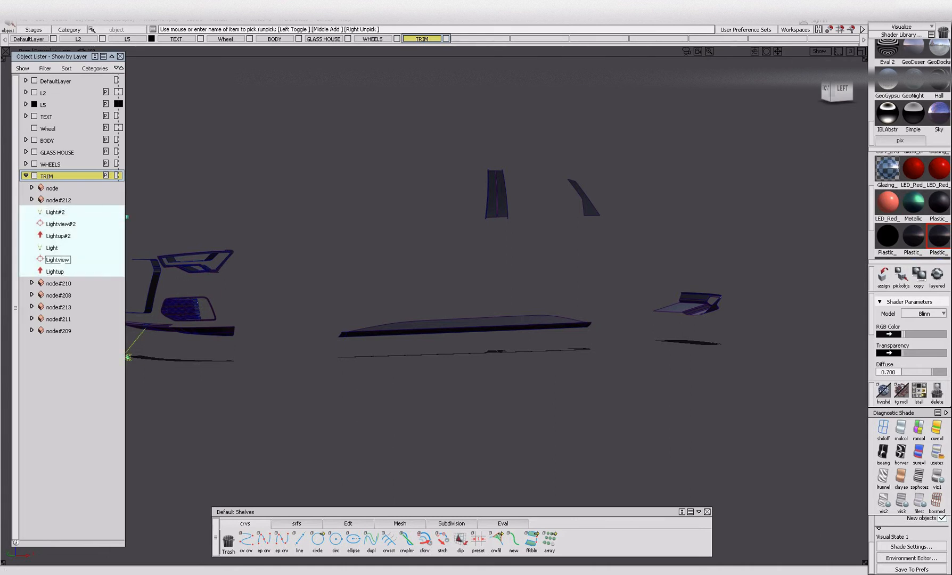
key(alt+i)
Rename the headlamp trim group as HEADLAMP_TRIM.
alt+shift+middle_drag(176, 290, 284, 302)
click(54, 188)
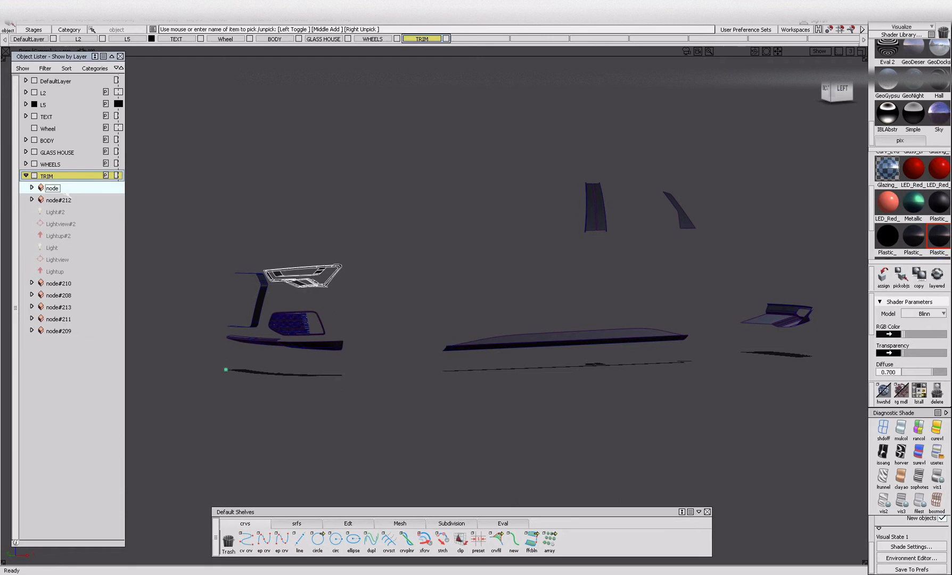
double_click(57, 188)
text(HEADLAMP_ TRIM)
key(Return)
Rename the group of upper glass pillar pieces as GLASS_TRIM.
double_click(55, 200)
double_click(56, 200)
key(BackSpace)
text(GLASS T)
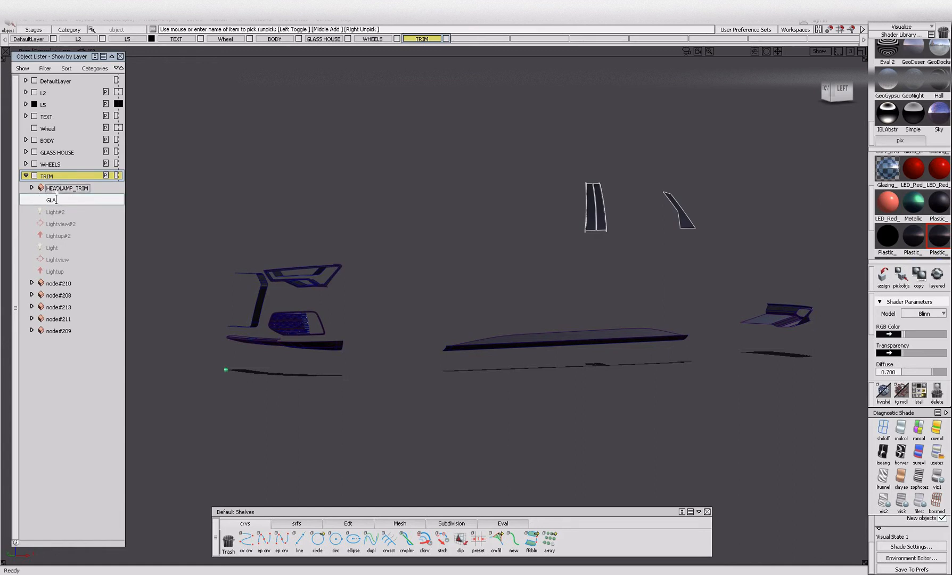
key(Return)
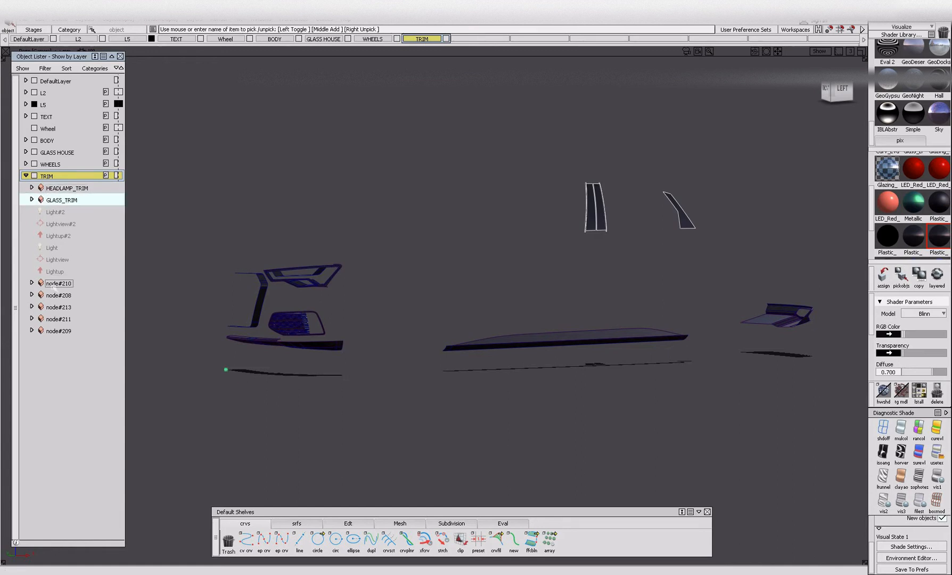
Rename the front vent group as VENT_TRIM.
double_click(53, 283)
drag(46, 282, 74, 282)
text(v)
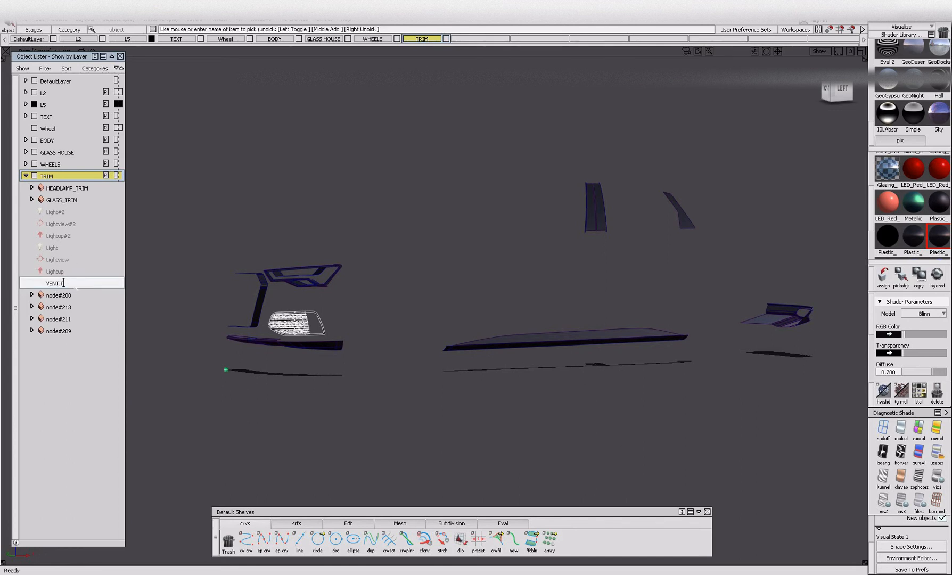
text(ENT TRIM)
key(Return)
Rename the grille surround group as GRILLE_TRIM.
double_click(59, 295)
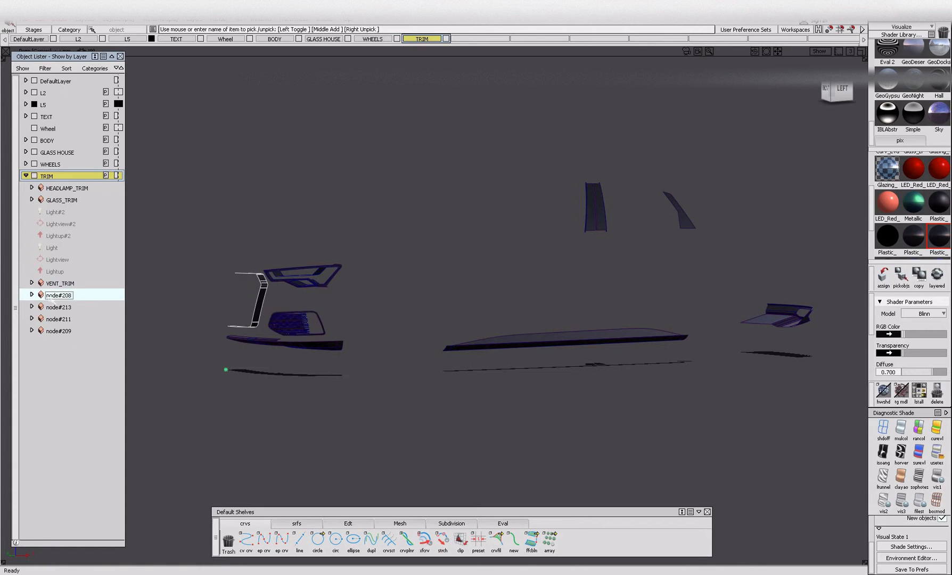
drag(71, 295, 49, 294)
key(BackSpace)
text(GRILLE_TRIM)
key(Return)
Rename the rear lower trim group as REAR_LOWER_TRIM.
double_click(50, 308)
text(REAR LOWER)
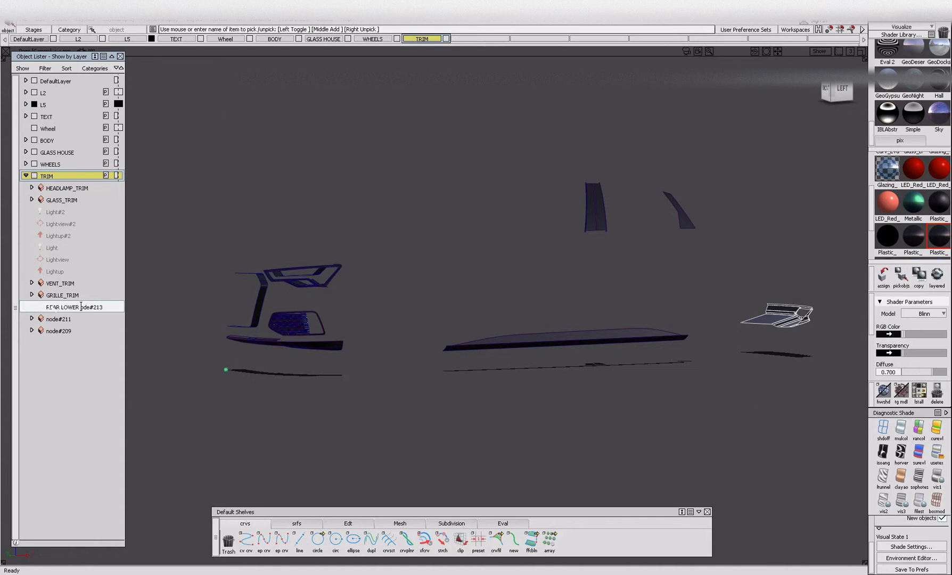
key(BackSpace)
key(BackSpace)
key(BackSpace)
key(Return)
Rename the side sill trim group as SIDE_LOWER_TRIM.
double_click(58, 319)
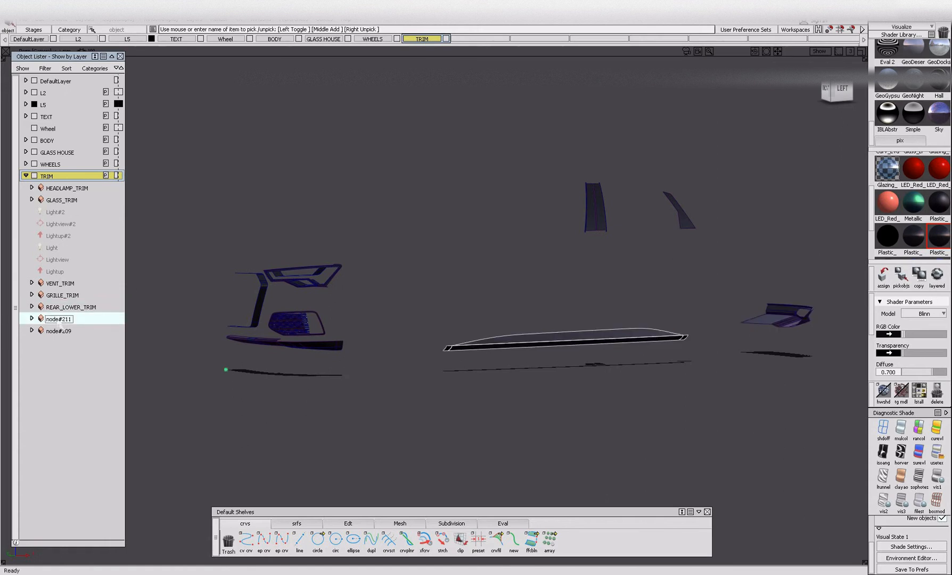
double_click(58, 318)
key(BackSpace)
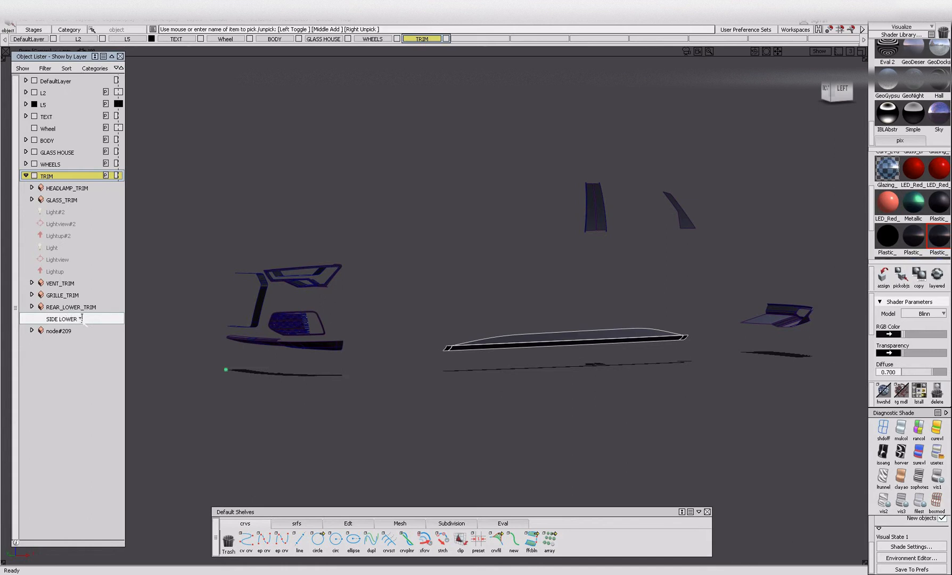
text(SIDE_LOWER_TRIM)
key(Return)
Rename the front lower trim group as FRONT_LOWER, unpick it and collapse the TRIM layer.
double_click(60, 331)
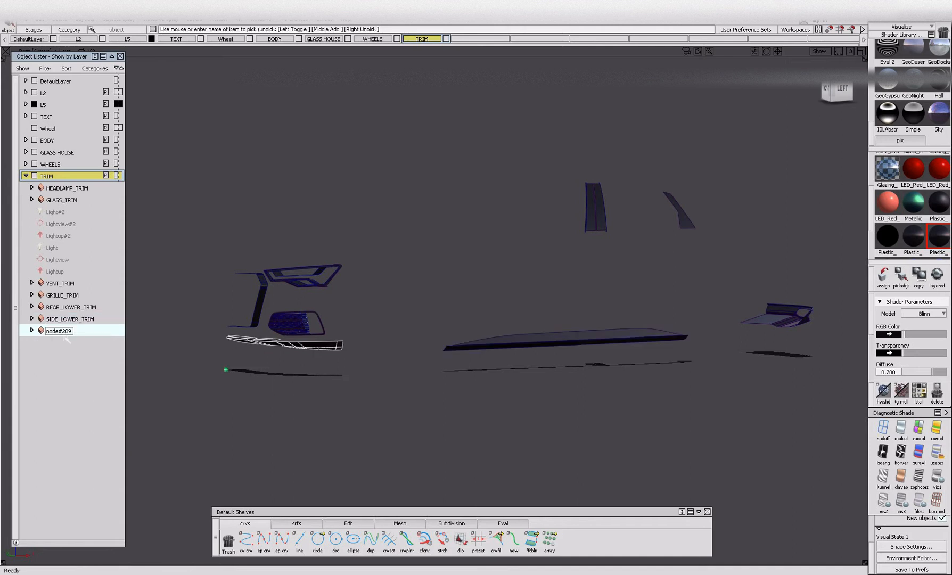
key(BackSpace)
text(FRO)
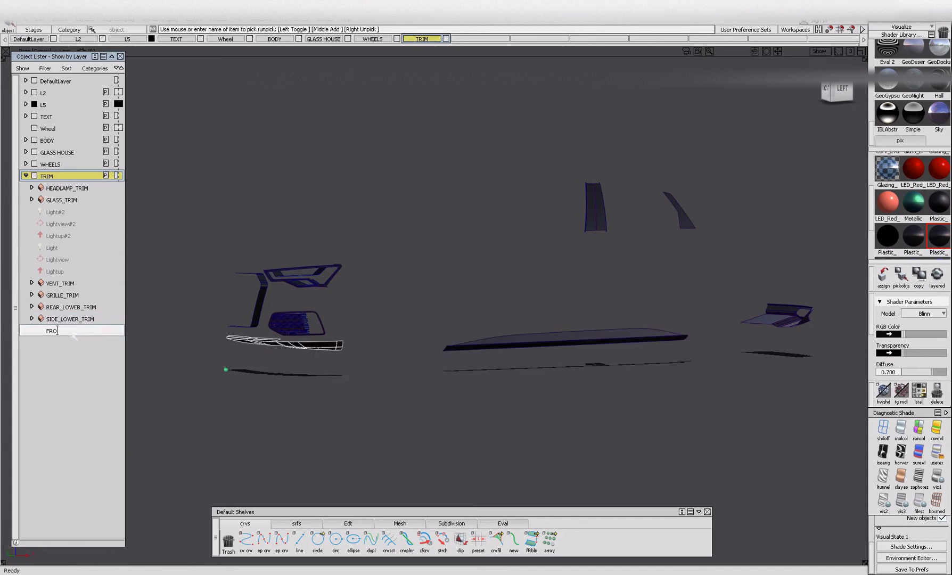
text(NT LOWER)
key(Return)
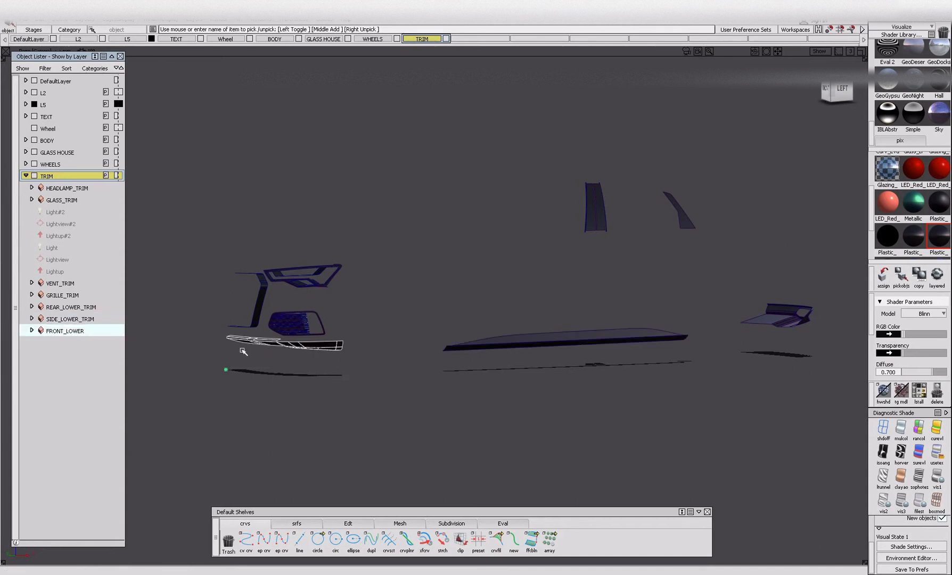
key(shift+alt)
click(25, 175)
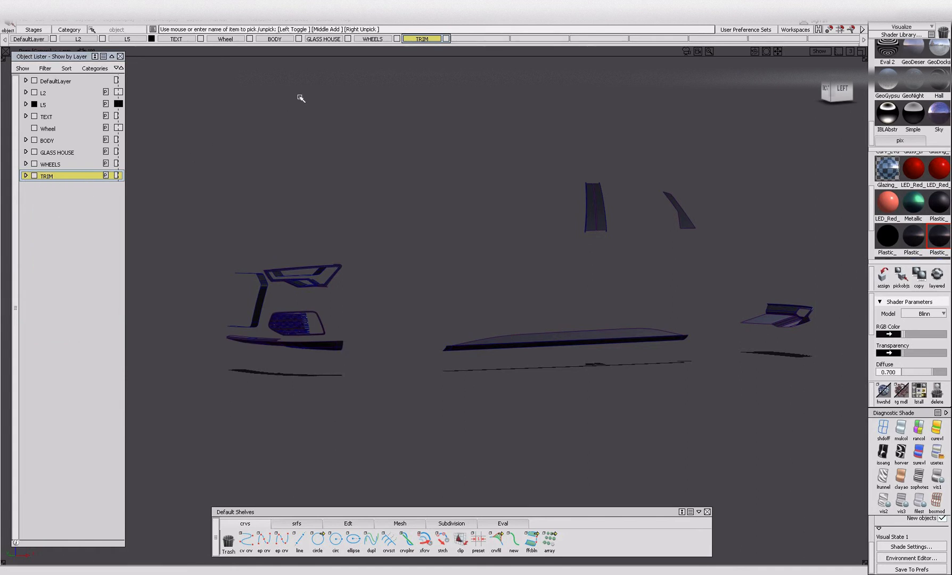
Create a new layer and name it GRILLE.
click(203, 20)
click(204, 30)
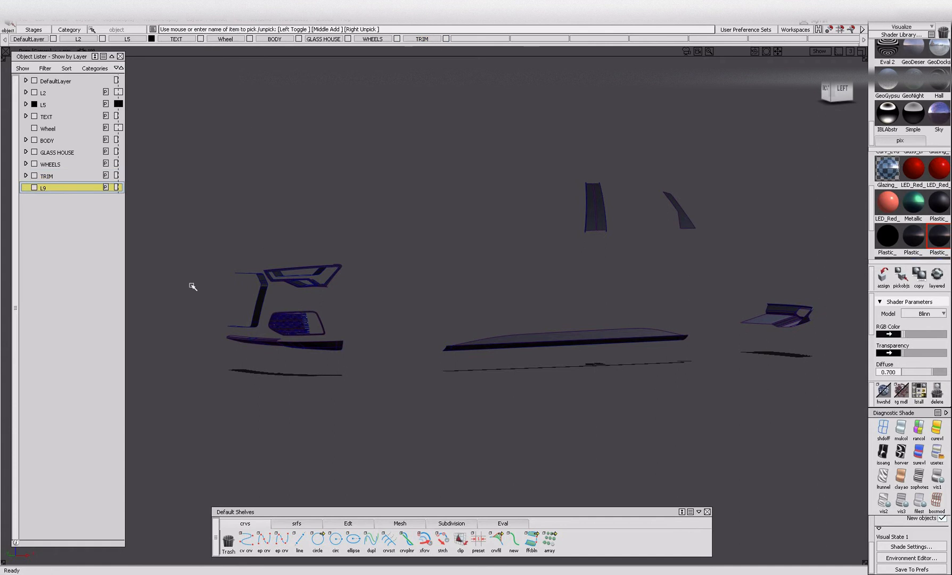
double_click(76, 189)
text(HEA)
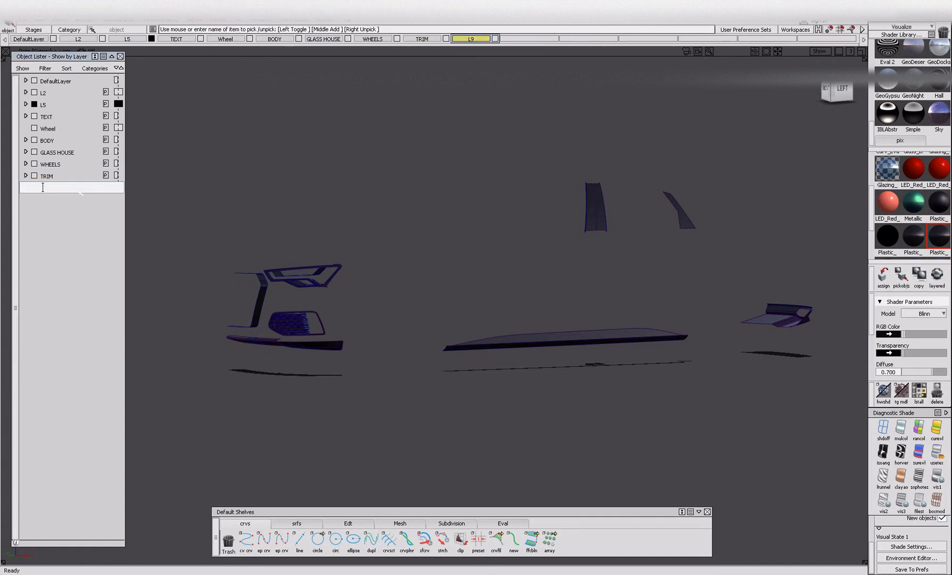
text(LLE)
key(Return)
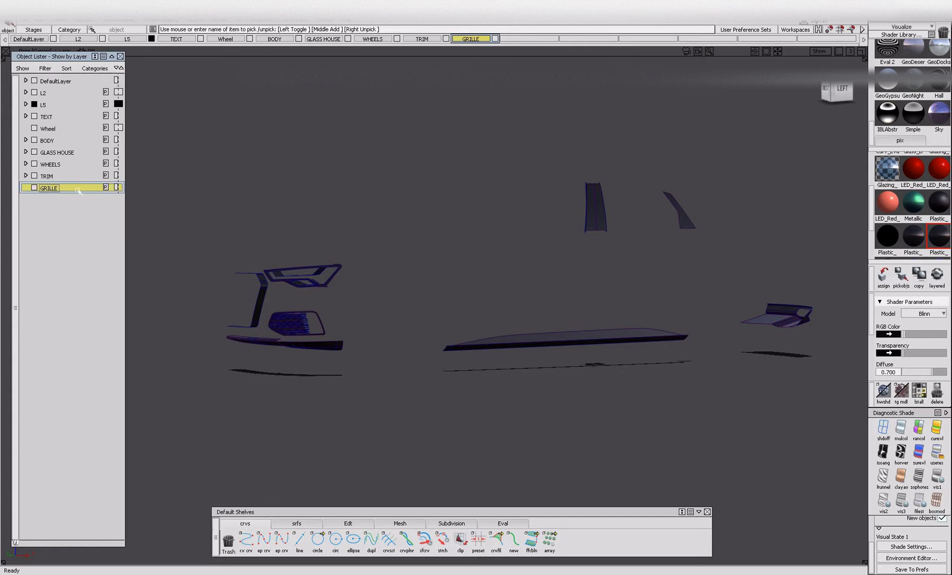
Show all hidden objects of the car and pick the objects that use the Zinc#3 shader.
key(alt+v)
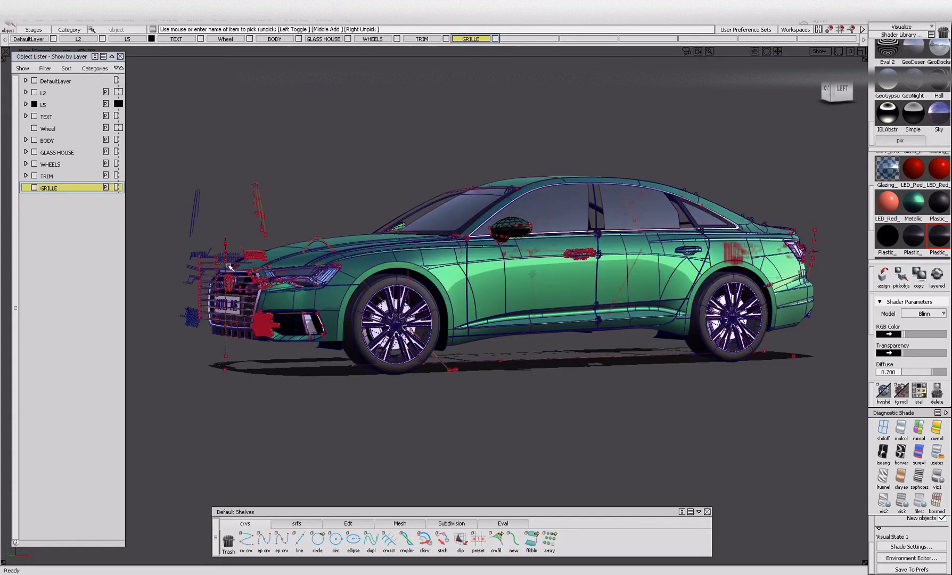
scroll(892, 208, down, 3)
click(888, 240)
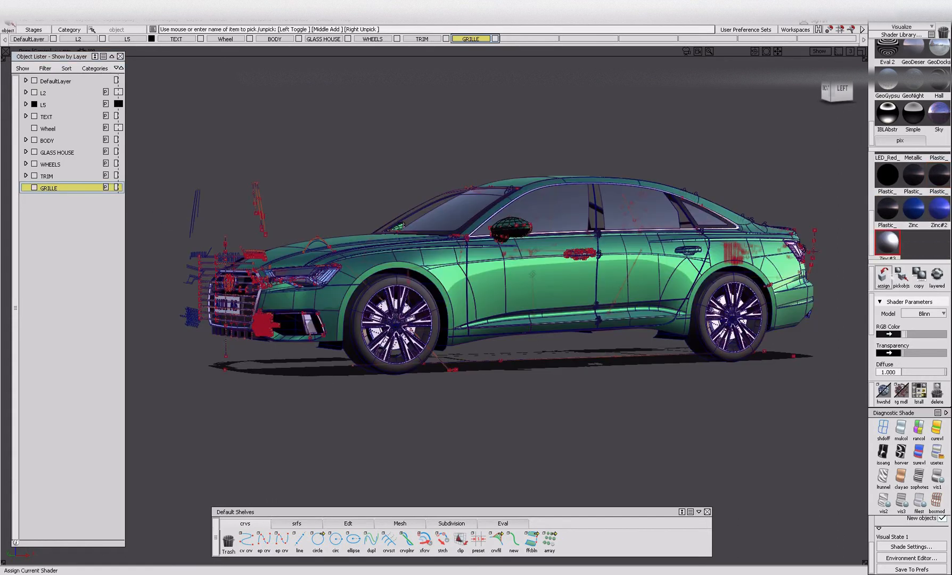
click(901, 277)
Select the Glazing and Chrome shaders and hide the chrome parts around the grille.
alt+shift+right_drag(270, 270, 346, 270)
alt+shift+drag(346, 270, 463, 269)
scroll(904, 226, up, 2)
scroll(904, 225, up, 1)
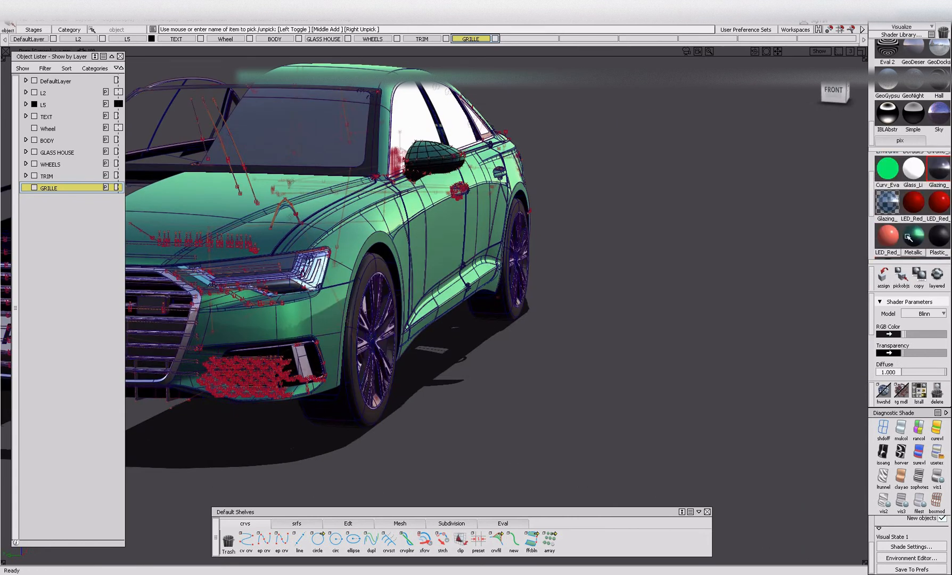
scroll(935, 177, up, 1)
click(937, 178)
alt+shift+middle_drag(355, 275, 598, 279)
key(alt+i)
alt+shift+drag(461, 356, 492, 348)
alt+shift+right_drag(493, 348, 530, 337)
Pick the objects that use the dark Plastic shader with 0.700 diffuse and remove the grille bars from view.
scroll(886, 215, down, 3)
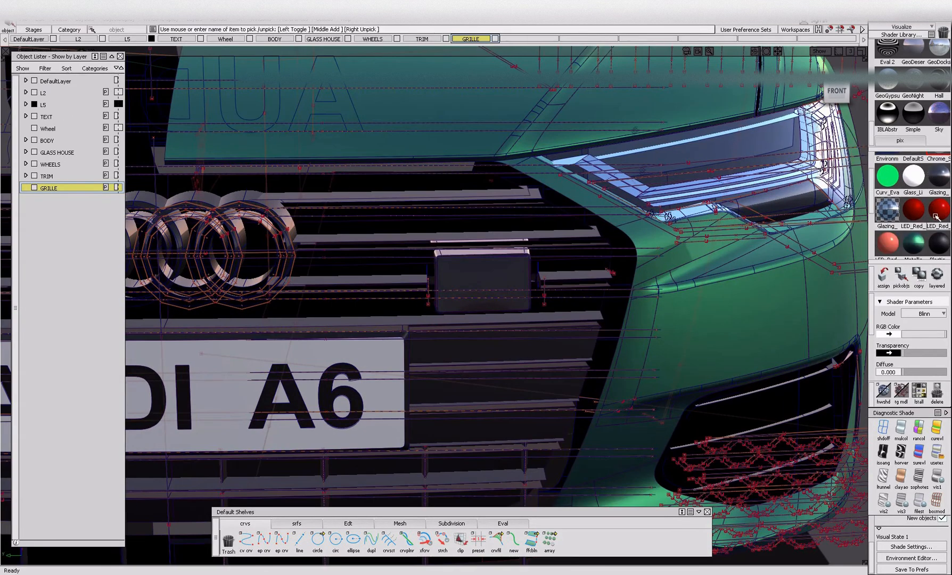
click(924, 244)
click(901, 275)
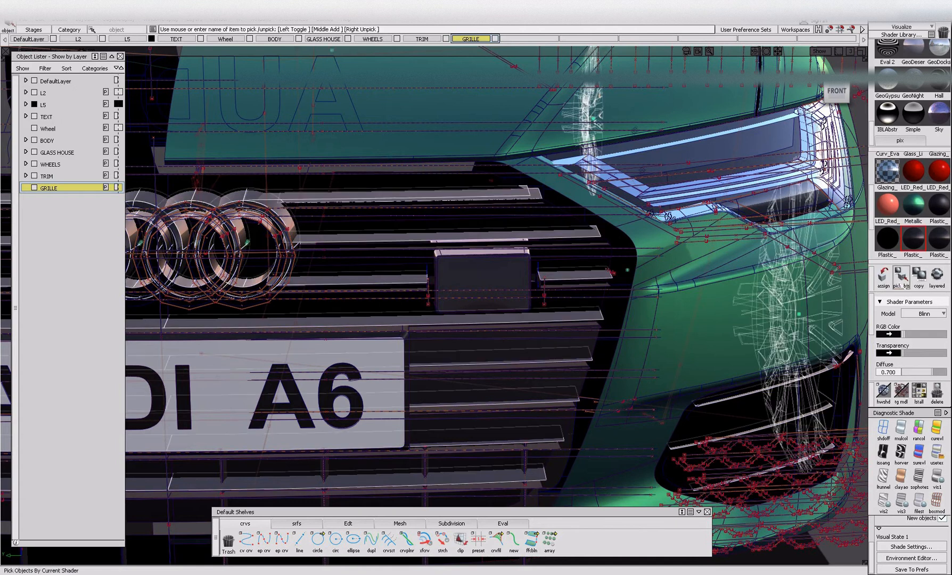
key(Delete)
alt+shift+middle_drag(452, 258, 493, 250)
alt+shift+click(404, 251)
alt+shift+drag(437, 270, 552, 301)
ctrl+shift+drag(492, 216, 488, 235)
click(489, 237)
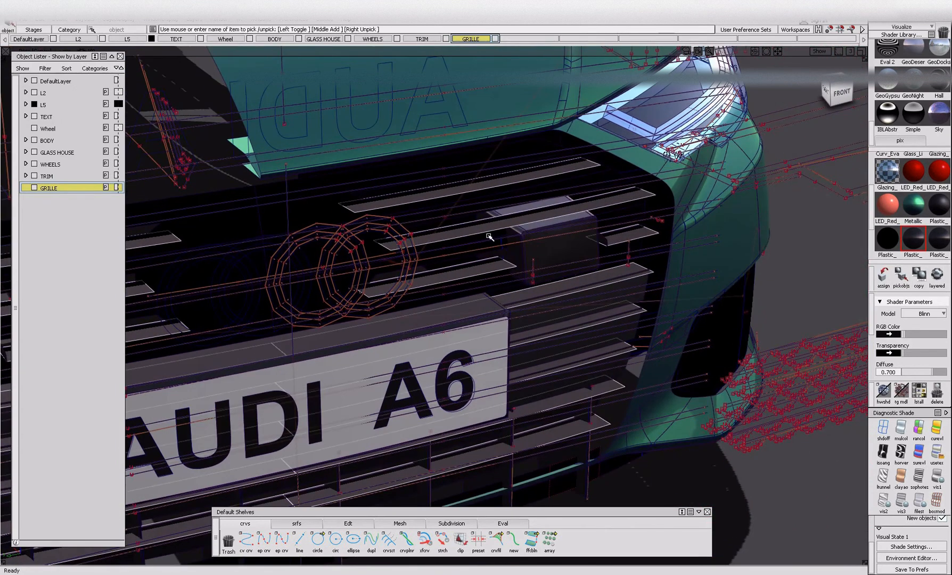
key(Delete)
Remove the solid panels of the sensor box in the grille from view and inspect its remaining frame.
click(536, 246)
key(Delete)
alt+shift+drag(571, 257, 469, 257)
alt+shift+right_drag(508, 258, 522, 255)
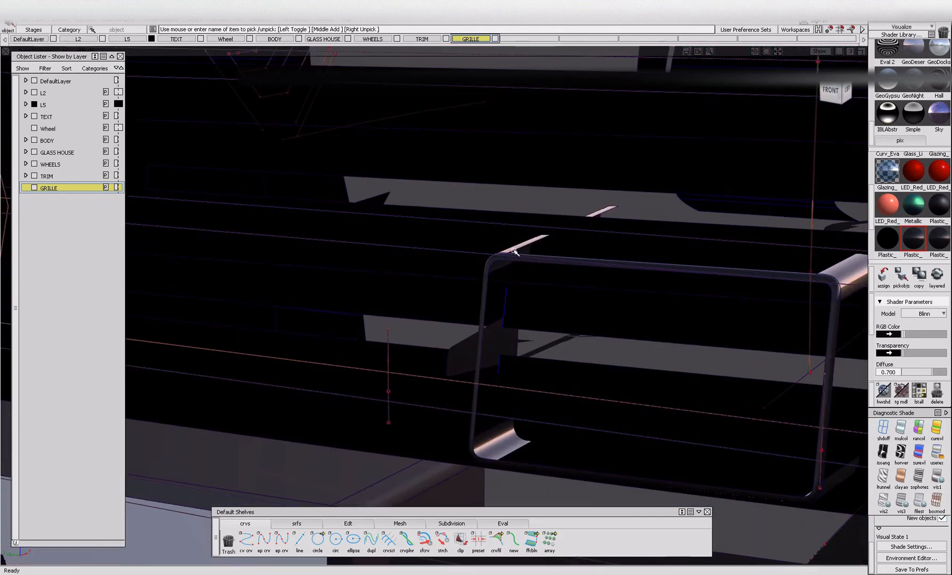
alt+shift+drag(474, 269, 641, 284)
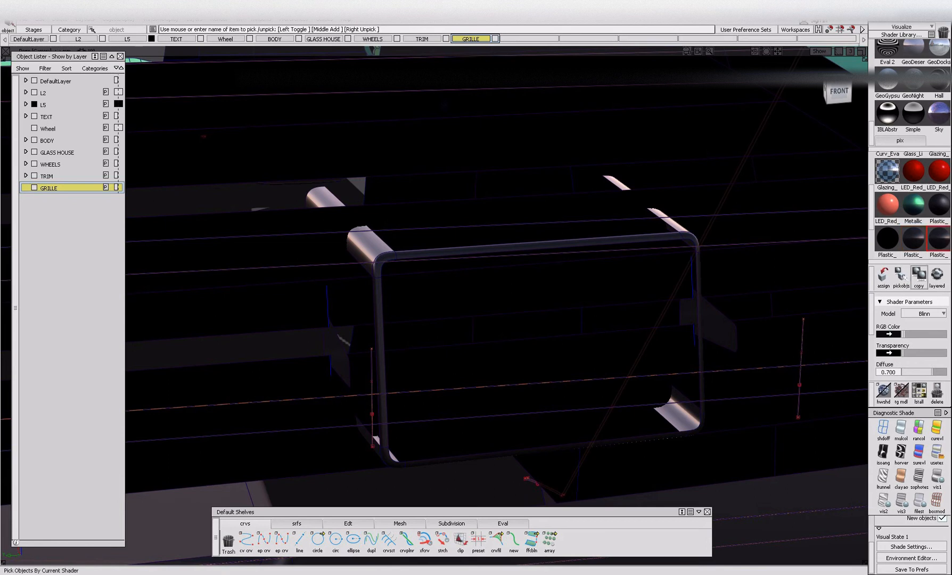
scroll(940, 232, down, 1)
Pick the objects that use the dark Plastic shader with 0.300 diffuse and remove the vertical fins below the number plate from view.
click(900, 276)
alt+shift+right_drag(510, 272, 606, 301)
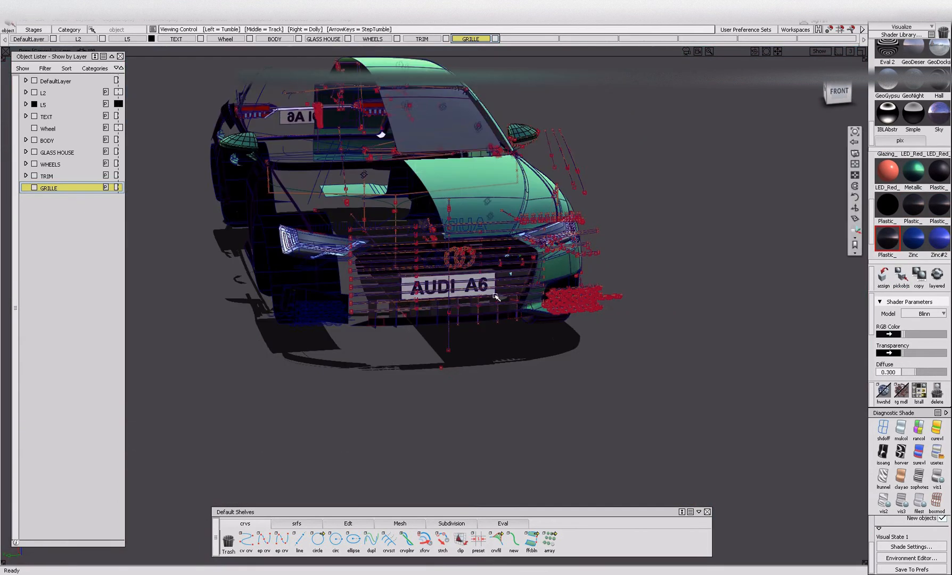
scroll(496, 307, up, 5)
mouse_move(518, 307)
alt+shift+mouse_down()
mouse_move(556, 318)
mouse_move(695, 312)
mouse_move(493, 319)
mouse_move(542, 320)
mouse_move(399, 298)
mouse_move(530, 315)
alt+shift+mouse_up()
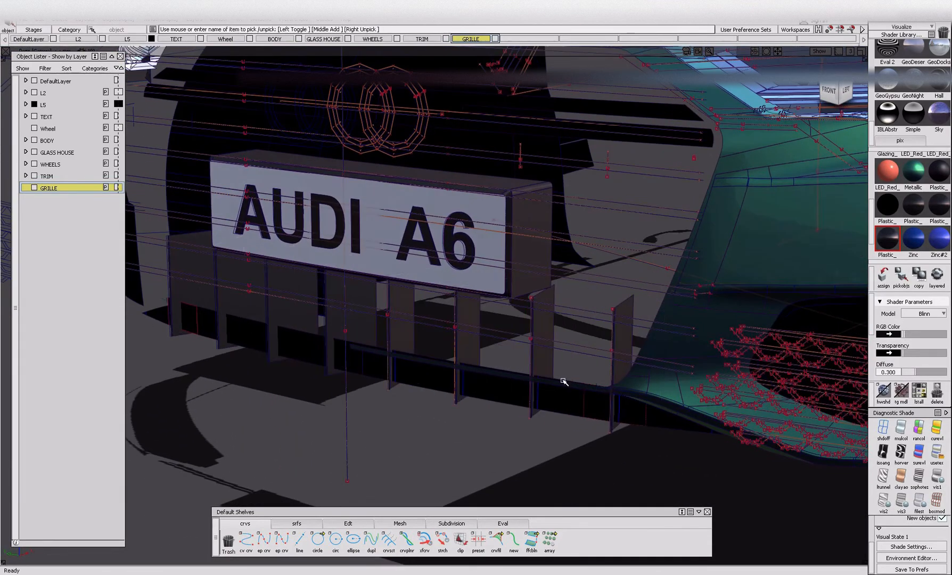
key(ctrl+z)
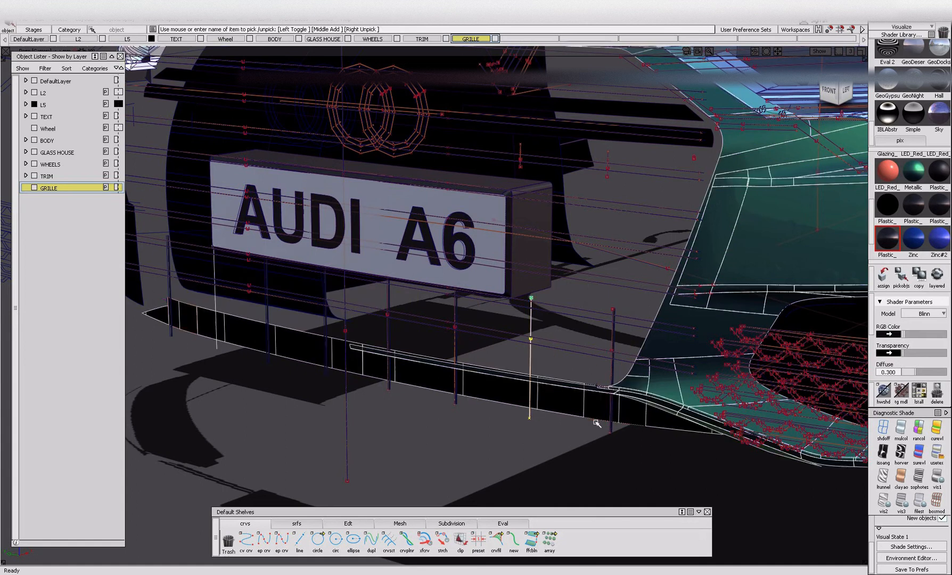
scroll(592, 421, up, 4)
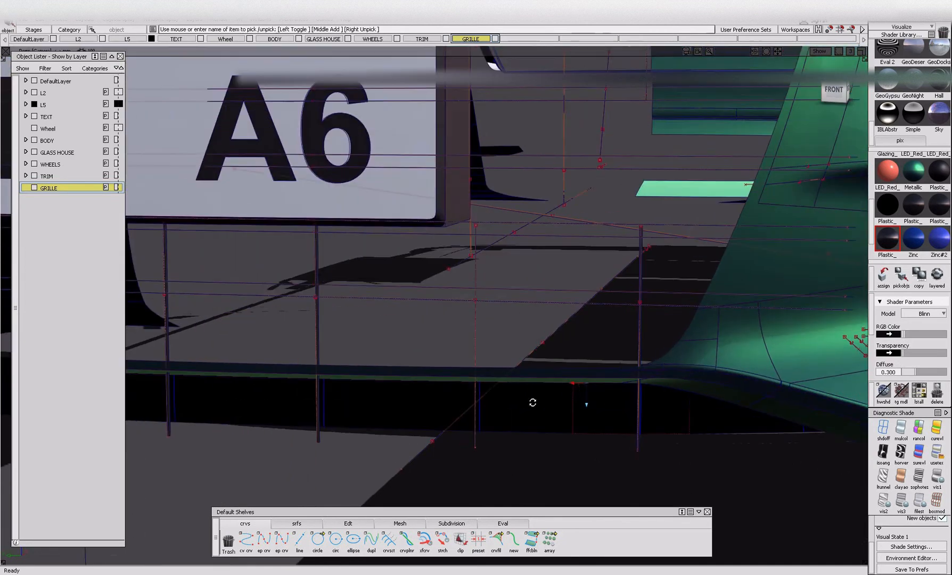
scroll(531, 401, down, 5)
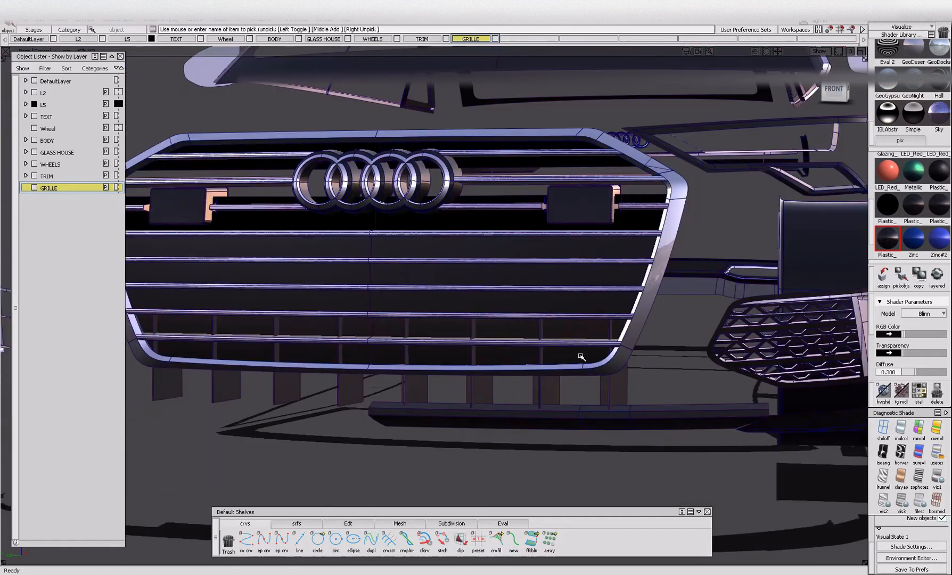
Invert the visibility to isolate the removed parts and pick the objects of the TRIM layer.
scroll(556, 394, down, 6)
alt+shift+drag(557, 395, 313, 264)
right_click(62, 188)
click(55, 199)
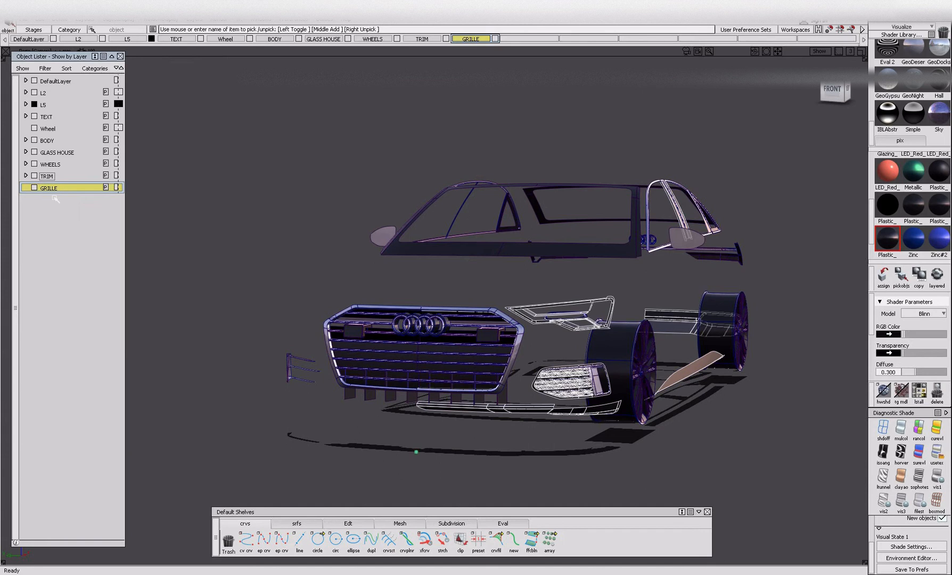
alt+shift+right_drag(493, 366, 617, 394)
alt+shift+drag(618, 393, 703, 415)
alt+shift+drag(557, 397, 496, 406)
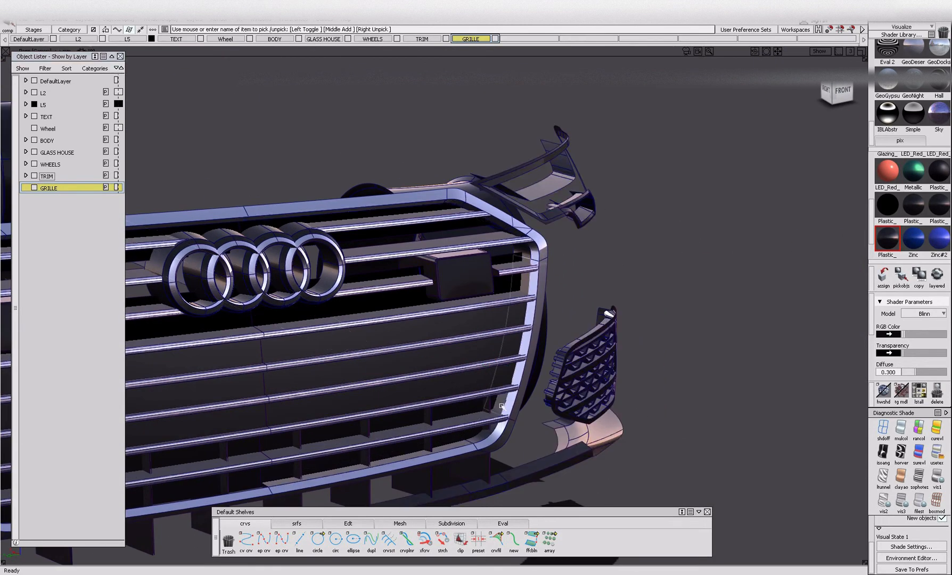
Pick the part at the grille's lower corner and assign it to the GRILLE layer.
ctrl+shift+drag(492, 441, 459, 431)
click(475, 441)
right_click(67, 189)
click(70, 199)
ctrl+shift+drag(320, 333, 318, 307)
Pick the objects of the TRIM layer and of the WHEELS layer and hide them.
right_click(73, 180)
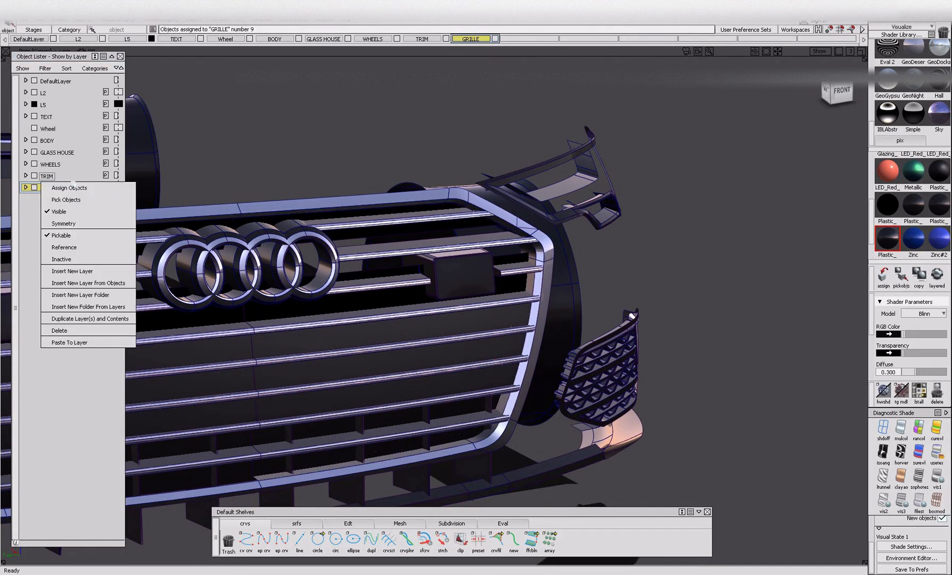
click(75, 199)
ctrl+shift+right_drag(383, 316, 413, 342)
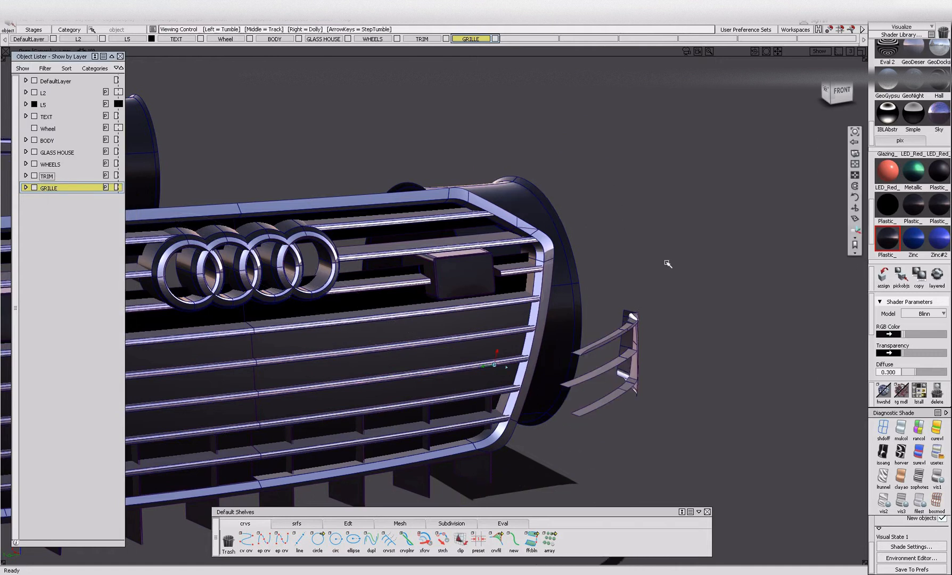
alt+shift+right_drag(658, 265, 511, 290)
alt+shift+drag(511, 290, 423, 293)
right_click(48, 166)
click(55, 188)
ctrl+shift+right_drag(109, 188, 132, 209)
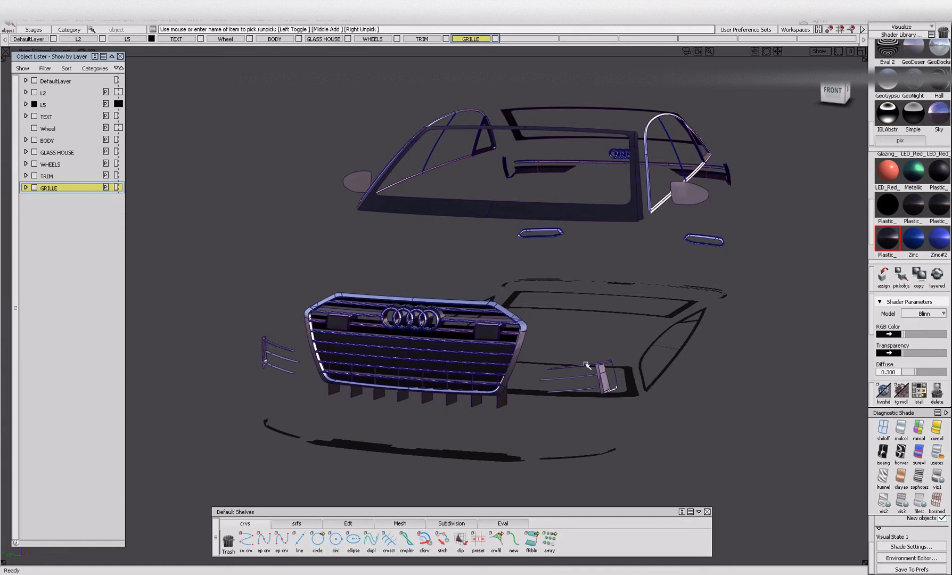
Hide the side vent strips beside the grille, the mirrors and the window frames.
ctrl+shift+drag(551, 321, 554, 376)
drag(557, 364, 700, 449)
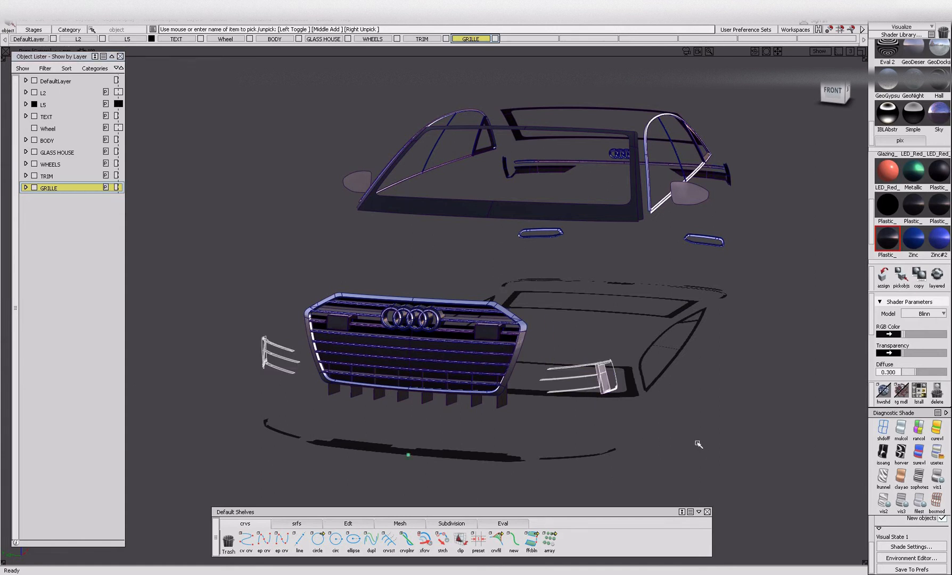
drag(601, 256, 604, 258)
ctrl+shift+right_drag(612, 246, 643, 233)
alt+shift+right_drag(598, 198, 407, 250)
alt+shift+drag(407, 250, 384, 226)
drag(584, 300, 641, 308)
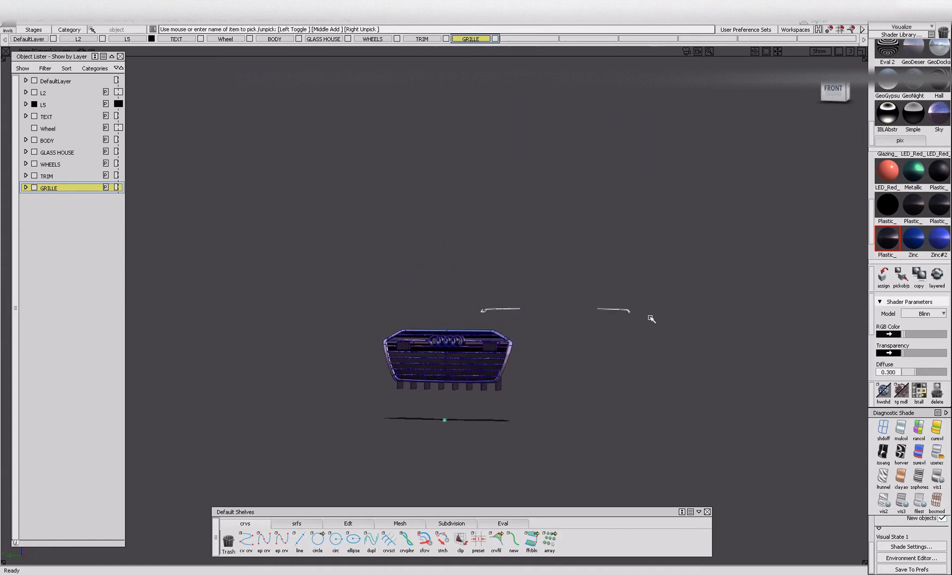
Hide the remaining strips behind the grille and inspect the isolated grille around the rings and sensor box.
alt+shift+right_drag(460, 379, 503, 418)
alt+shift+drag(504, 418, 580, 413)
alt+shift+right_drag(580, 414, 537, 435)
alt+shift+drag(536, 435, 433, 437)
alt+shift+right_drag(433, 437, 439, 428)
alt+shift+drag(555, 250, 607, 265)
alt+shift+right_drag(607, 265, 617, 144)
alt+shift+middle_drag(618, 144, 559, 265)
alt+shift+drag(541, 246, 588, 272)
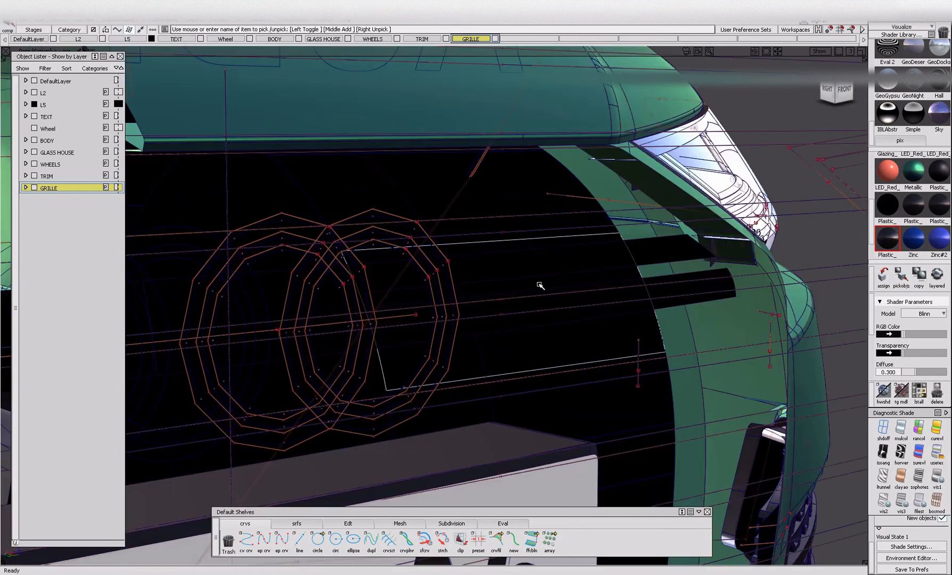
Toggle the visibility to check the rest of the car for missed grille parts and return to the isolated grille.
alt+shift+drag(539, 285, 410, 316)
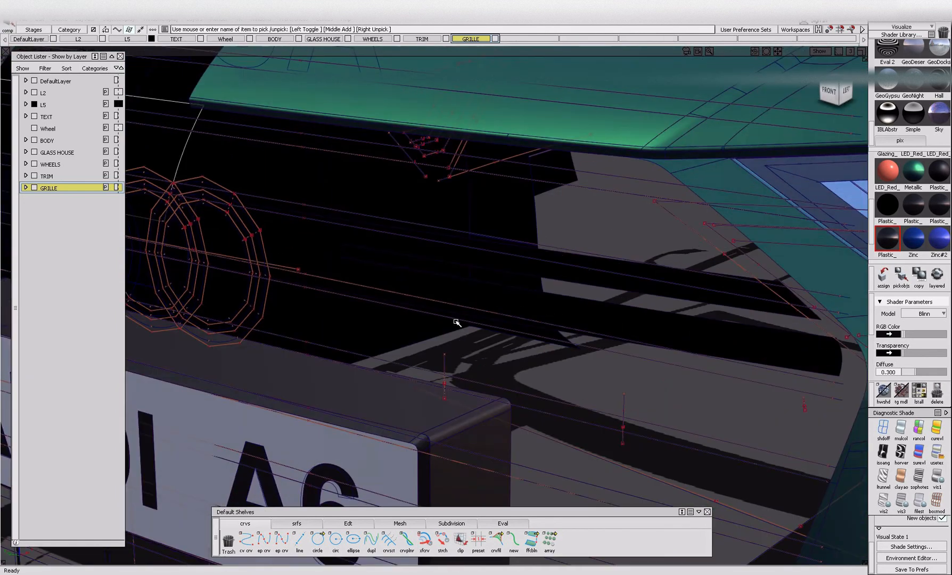
ctrl+shift+drag(594, 268, 595, 284)
click(594, 284)
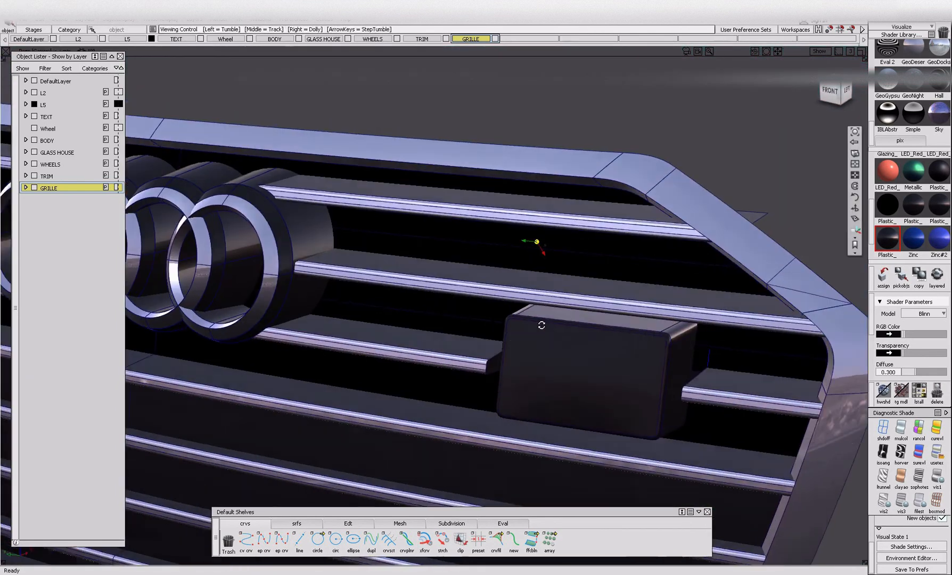
alt+shift+drag(692, 308, 814, 266)
alt+shift+right_drag(708, 291, 769, 293)
alt+shift+drag(769, 293, 516, 361)
alt+shift+right_drag(502, 375, 548, 375)
alt+shift+drag(548, 375, 486, 369)
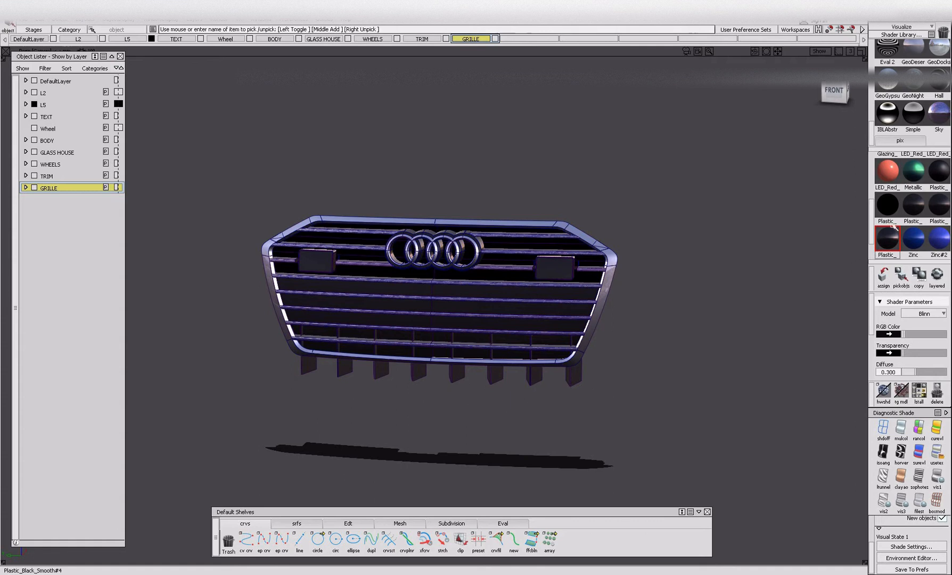
Select the Zinc#3 shader, pick all visible grille parts and assign them to the GRILLE layer.
scroll(893, 228, down, 1)
click(893, 241)
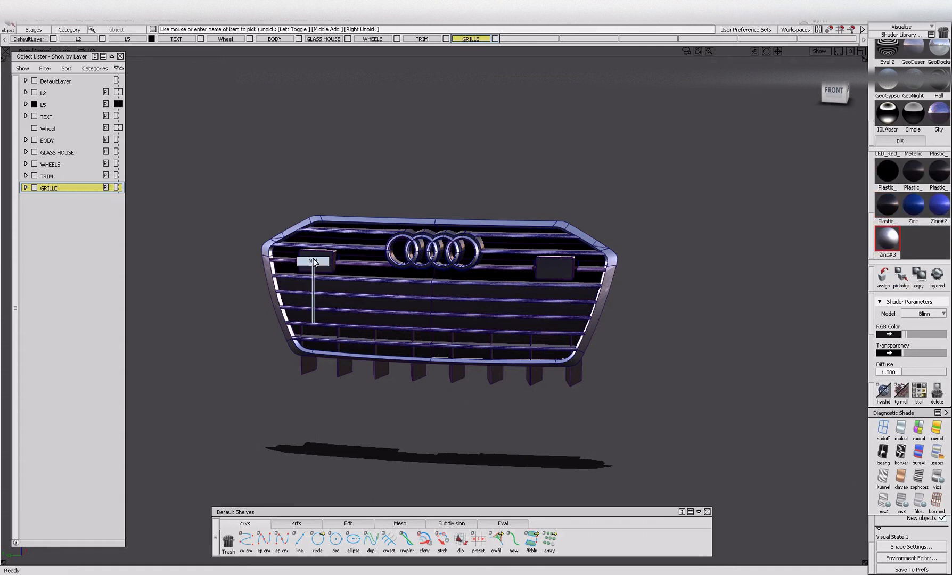
drag(204, 190, 633, 433)
click(53, 189)
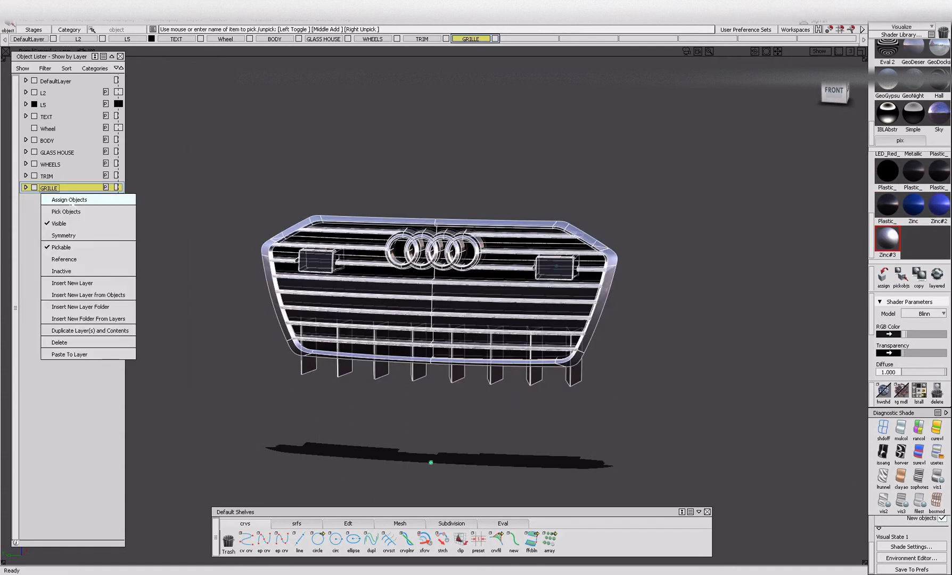
click(63, 200)
ctrl+shift+drag(421, 372, 424, 275)
alt+shift+right_drag(549, 285, 435, 324)
mouse_move(434, 324)
alt+shift+mouse_down()
mouse_move(461, 320)
mouse_move(417, 317)
alt+shift+mouse_up()
Select the Chrome_Satin shader and ungroup all the grille parts.
scroll(910, 243, up, 5)
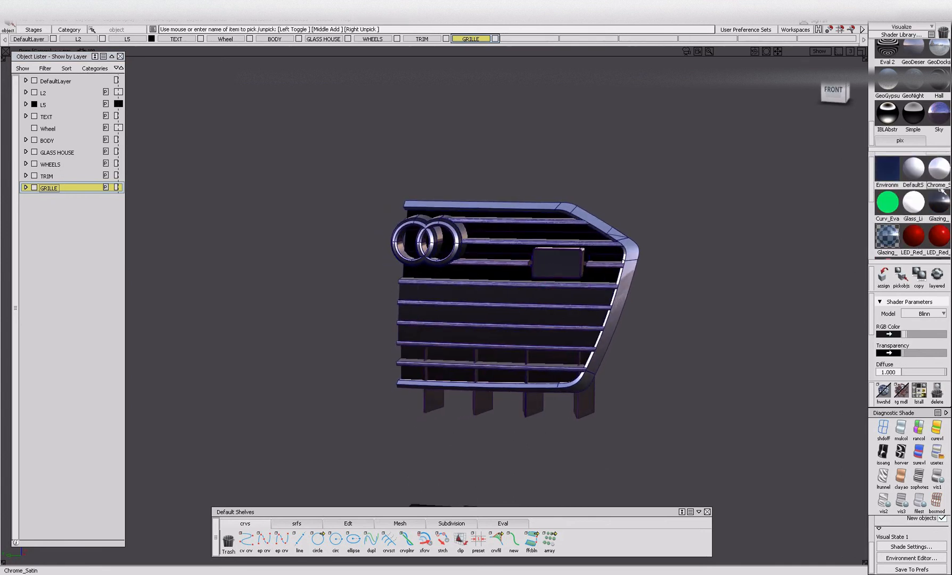
click(938, 177)
click(901, 274)
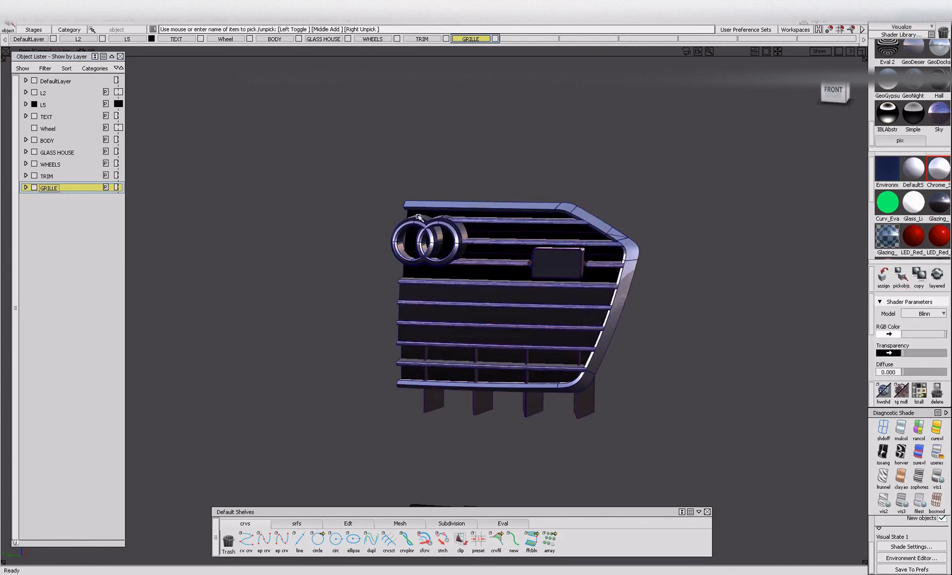
drag(341, 205, 759, 440)
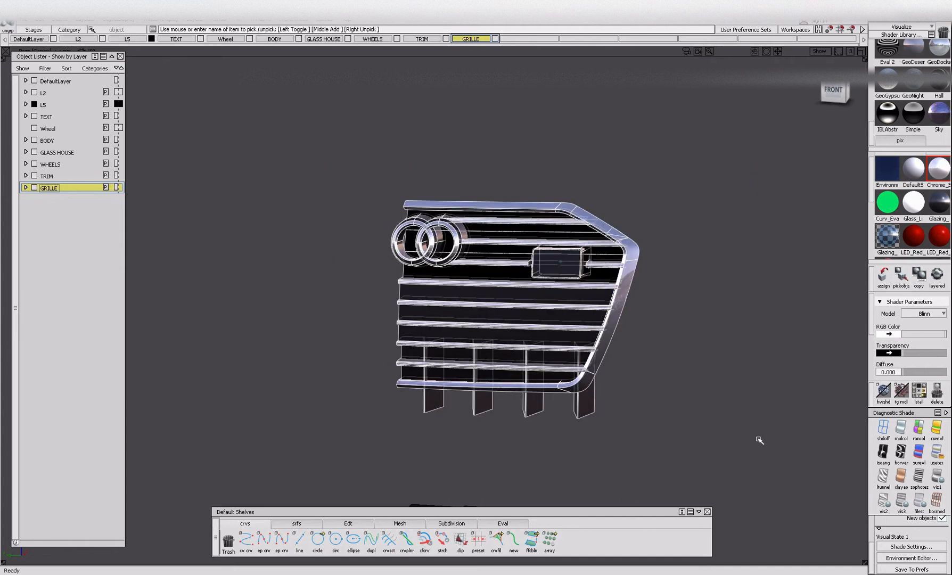
Pick the objects that use the Chrome_Satin shader and hide them together with the outer grille surround.
click(901, 274)
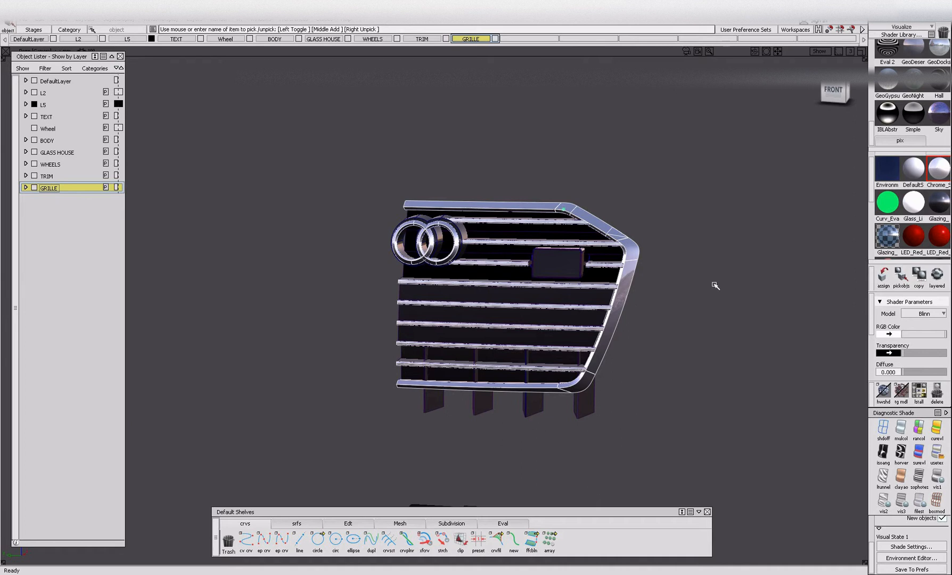
drag(643, 282, 617, 207)
click(632, 263)
click(621, 249)
click(635, 260)
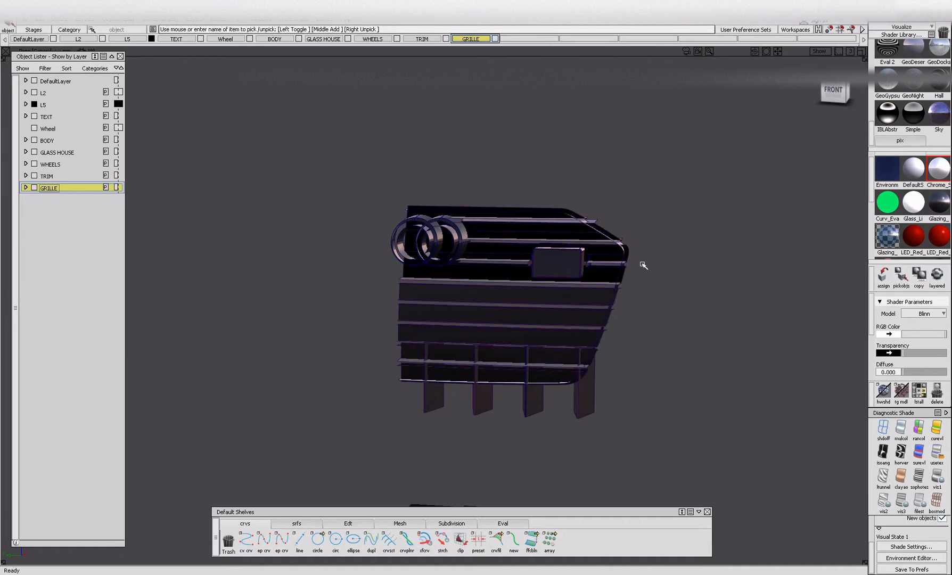
Pick the objects that use the dark Plastic shader with 0.700 diffuse and examine which grille bar surfaces are included.
scroll(910, 207, down, 3)
click(912, 222)
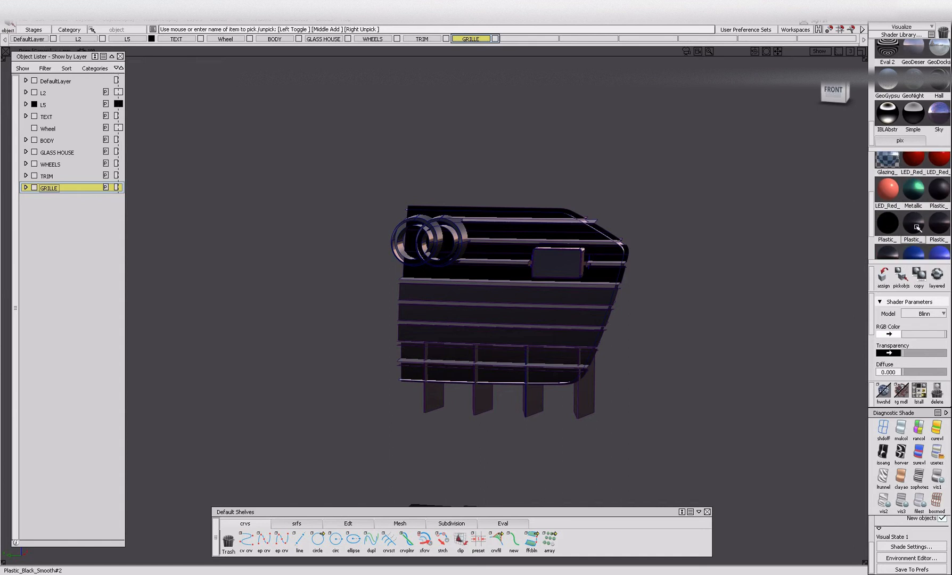
click(901, 275)
alt+shift+right_drag(488, 323, 485, 342)
alt+shift+drag(485, 342, 704, 323)
alt+shift+drag(473, 308, 554, 361)
click(552, 361)
key(alt+v)
alt+shift+drag(484, 284, 644, 293)
click(694, 240)
alt+shift+right_drag(694, 239, 654, 265)
alt+shift+drag(654, 265, 550, 270)
key(alt+i)
key(alt+v)
Pick the 0.700 diffuse Plastic objects again and add the missing horizontal grille bar surfaces to the selection.
click(901, 277)
alt+shift+right_drag(551, 270, 586, 266)
click(429, 399)
click(425, 321)
click(438, 260)
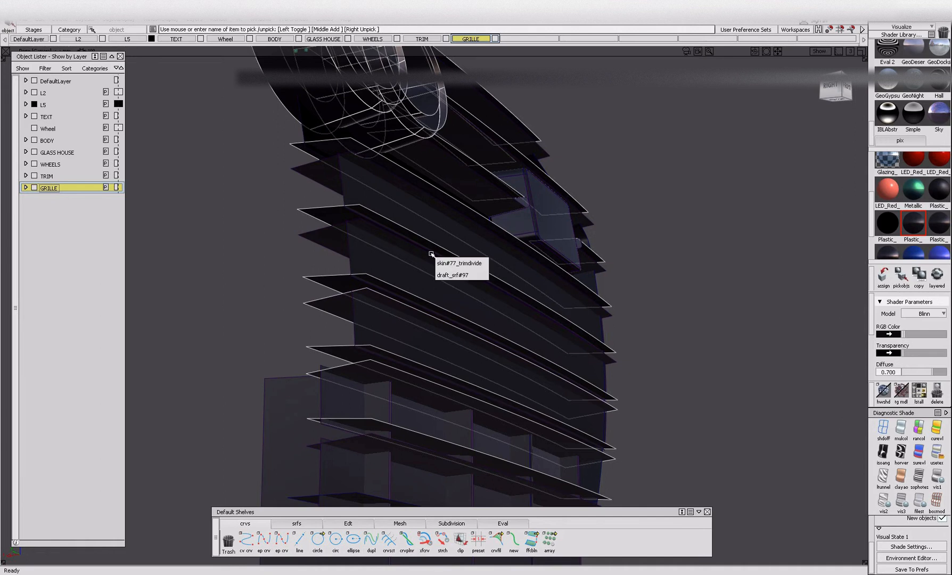
click(326, 239)
click(396, 185)
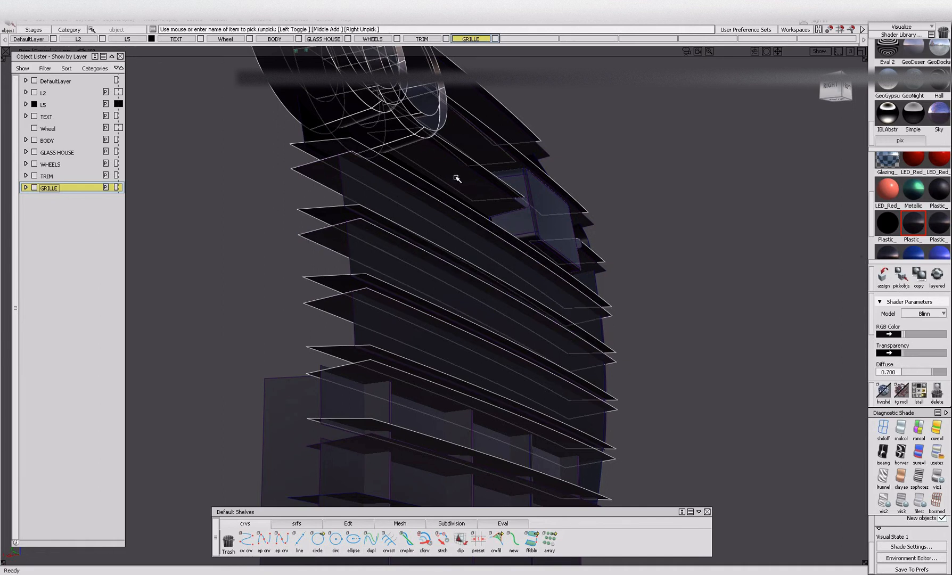
click(456, 178)
alt+shift+drag(520, 203, 493, 128)
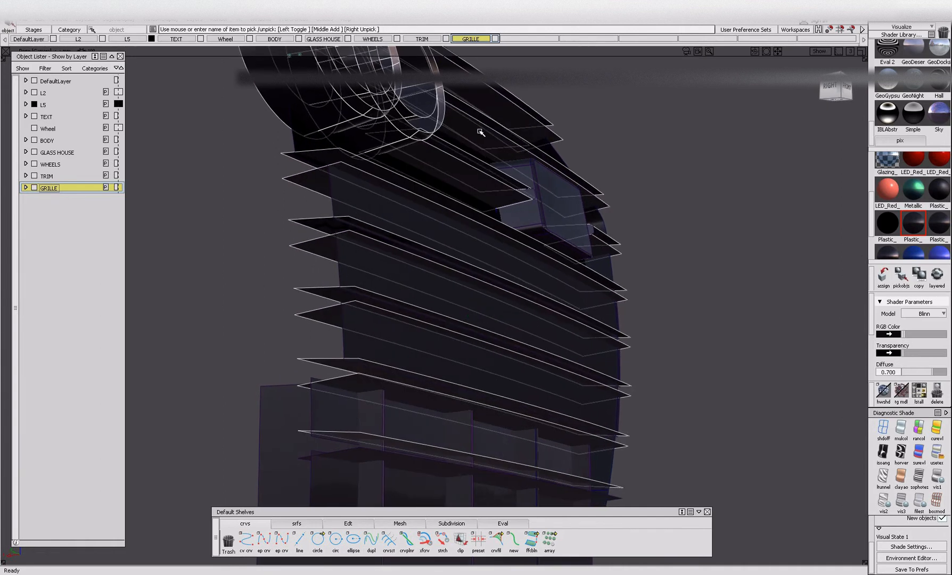
alt+shift+drag(503, 384, 440, 371)
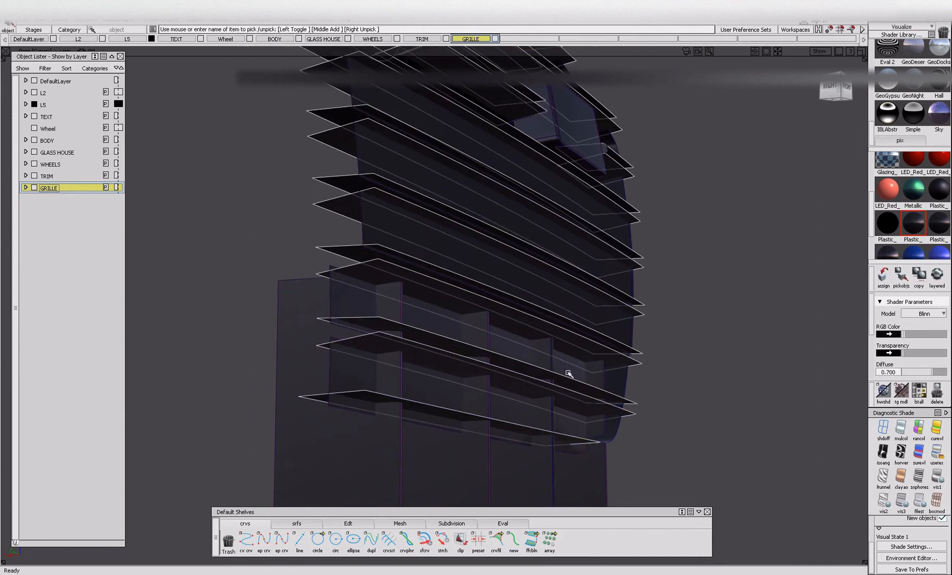
Assign the 0.700 diffuse Plastic shader to the picked bar surfaces, then pick all objects using it and hide them.
click(886, 287)
click(660, 290)
alt+shift+right_drag(660, 290, 648, 317)
alt+shift+drag(648, 317, 612, 326)
click(901, 274)
alt+shift+drag(669, 259, 473, 283)
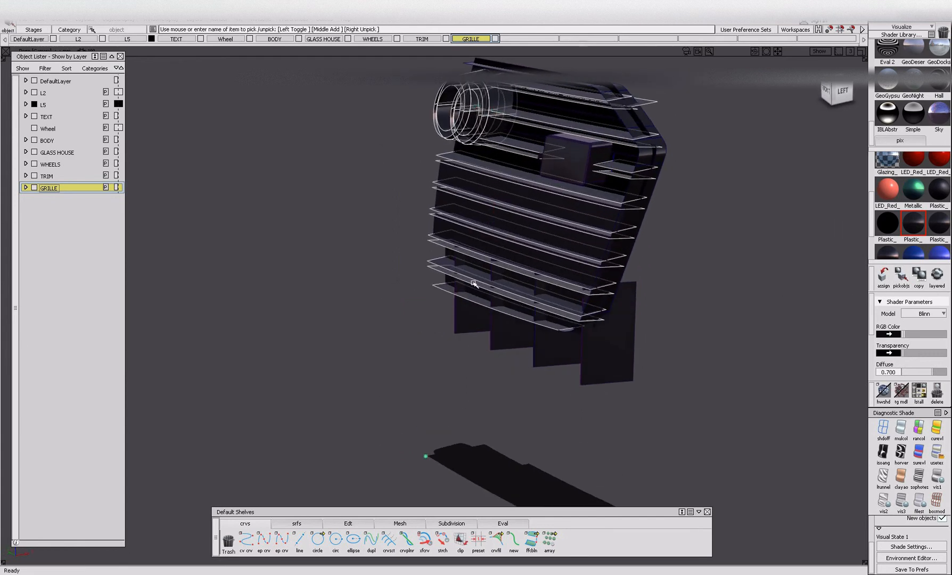
key(ctrl+h)
alt+shift+drag(492, 219, 660, 211)
alt+shift+right_drag(660, 211, 615, 218)
alt+shift+drag(614, 219, 527, 211)
alt+shift+middle_drag(527, 211, 484, 264)
Pick the grille's side frame surface and the objects of the other 0.700 diffuse Plastic shader and remove the frame from view.
click(901, 274)
alt+shift+drag(751, 290, 710, 300)
alt+shift+drag(632, 326, 624, 336)
click(626, 338)
click(901, 276)
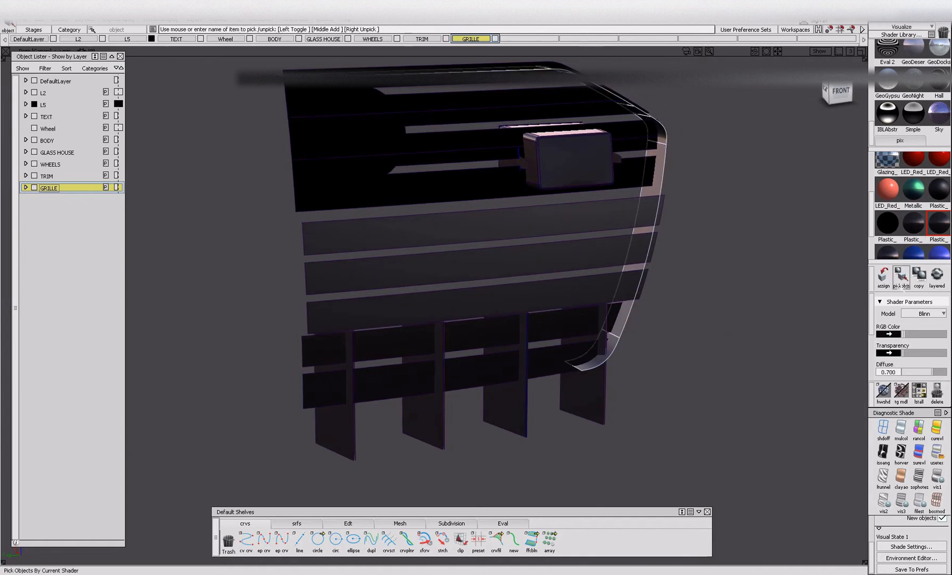
key(Delete)
alt+shift+drag(650, 265, 511, 270)
Pick the objects that use Plastic_Black_Smooth#4, isolate the small end piece beside the sensor box and select the 0.700 diffuse Plastic shader.
scroll(907, 239, down, 1)
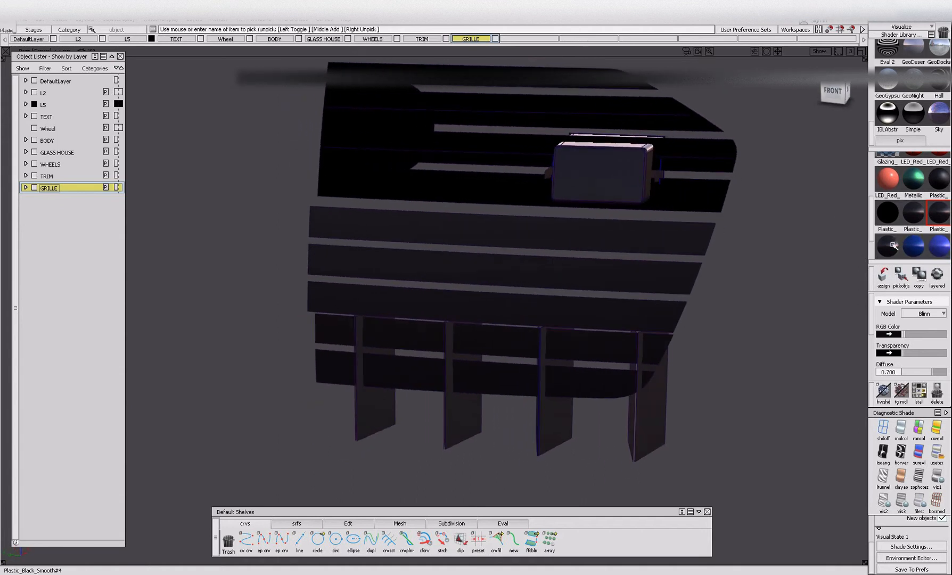
click(887, 239)
click(900, 276)
alt+shift+drag(619, 164, 542, 187)
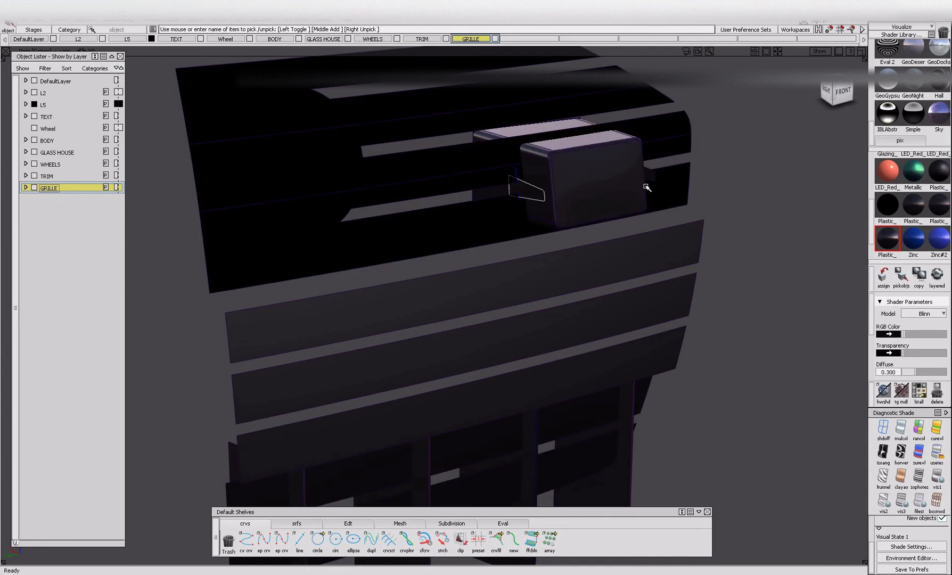
click(903, 212)
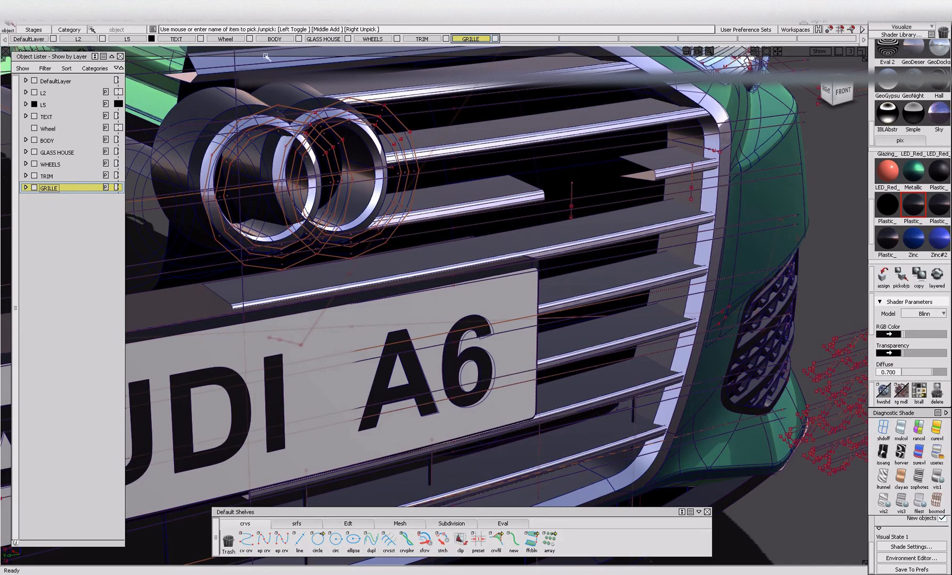
Isolate the GRILLE layer's objects, then ungroup the 0.700 diffuse Plastic objects and pick them again by shader.
right_click(41, 190)
click(78, 211)
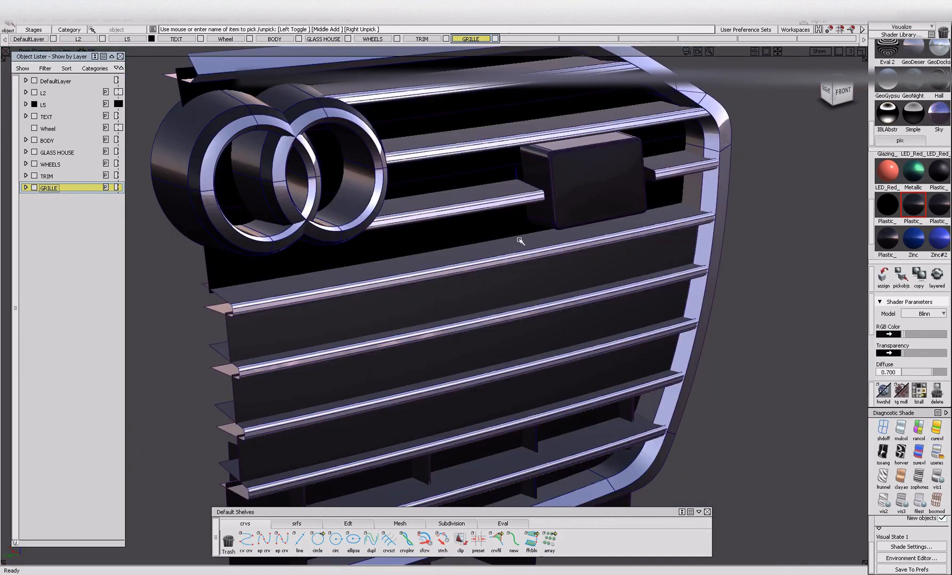
click(514, 195)
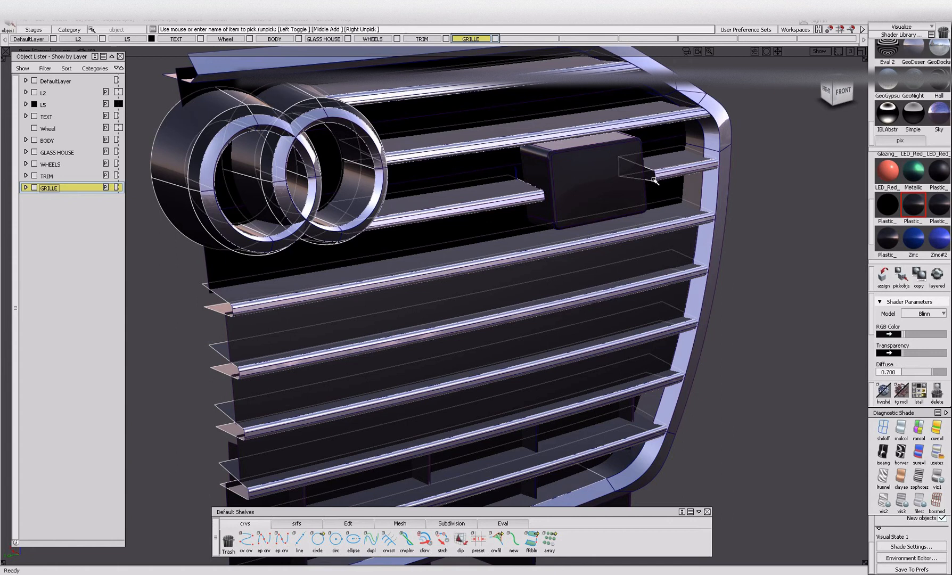
alt+shift+right_drag(563, 206, 639, 224)
alt+shift+drag(638, 224, 576, 238)
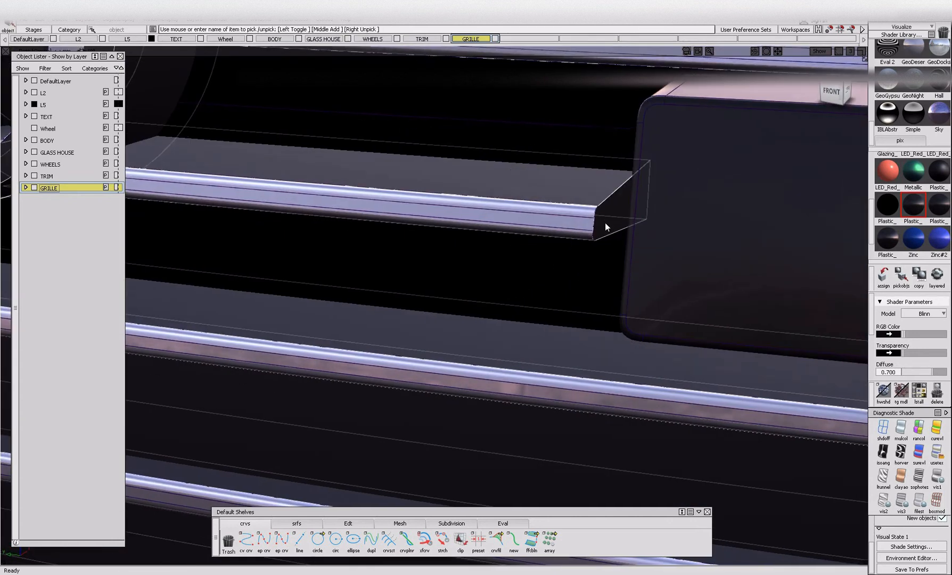
key(ctrl+u)
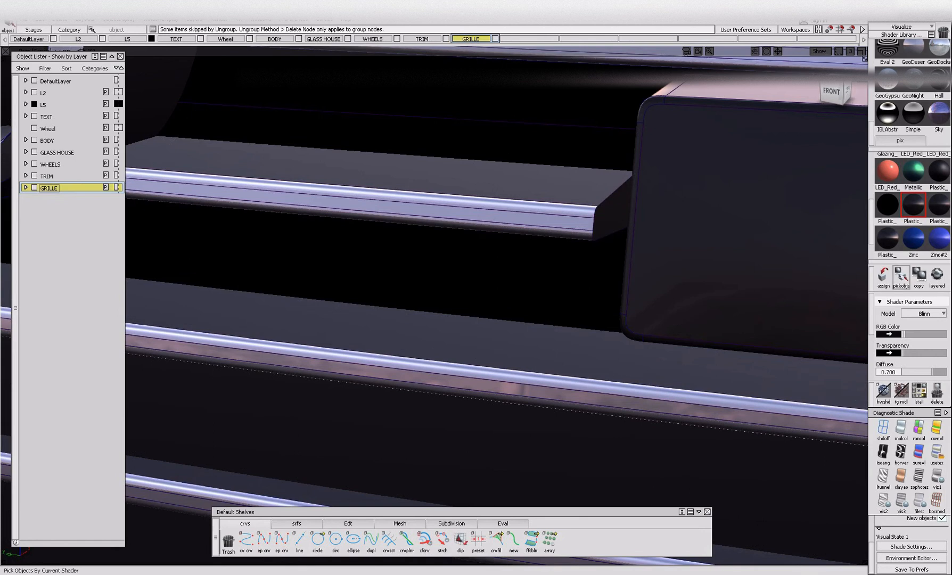
click(900, 276)
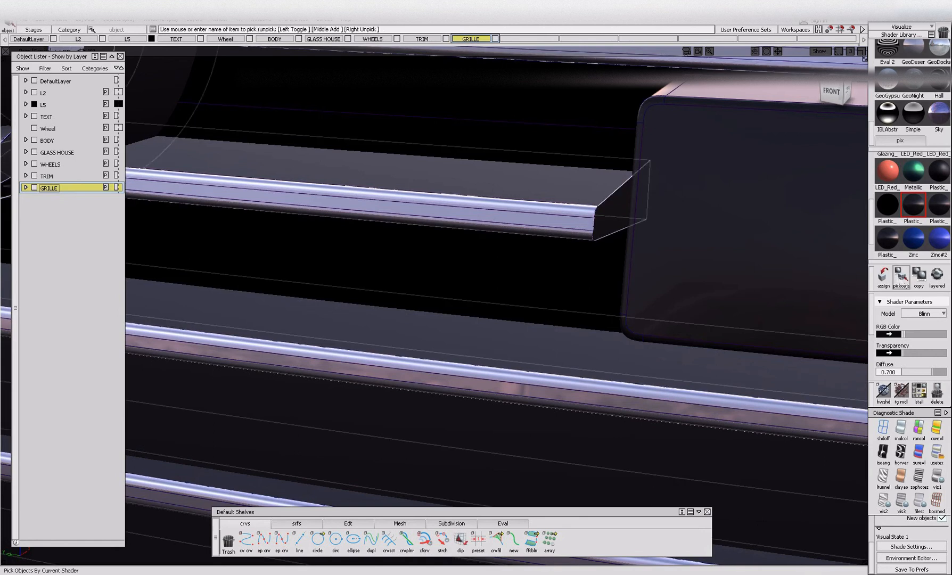
Hide the picked dark ring and bar surfaces together with the bright rings, bars and frame.
key(ctrl+h)
drag(533, 172, 508, 224)
key(ctrl+h)
alt+shift+right_drag(596, 239, 532, 272)
alt+shift+drag(533, 271, 560, 244)
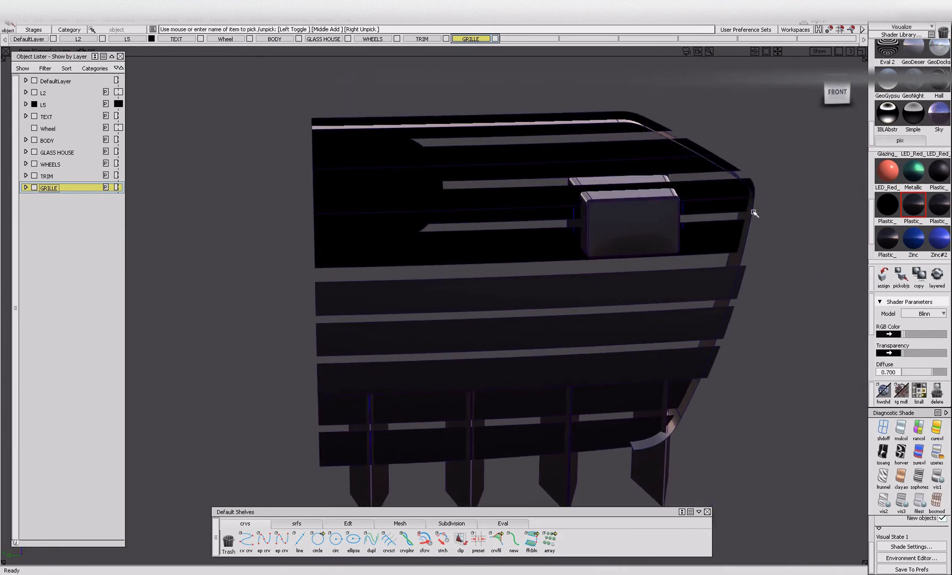
Pick the remaining side surface of the grille frame and hide it.
alt+shift+drag(699, 228, 710, 278)
click(727, 261)
key(ctrl+h)
Ungroup the objects using the 0.300 diffuse Plastic shader, pick them again by shader and hide them.
alt+shift+drag(780, 285, 805, 276)
click(795, 226)
click(901, 282)
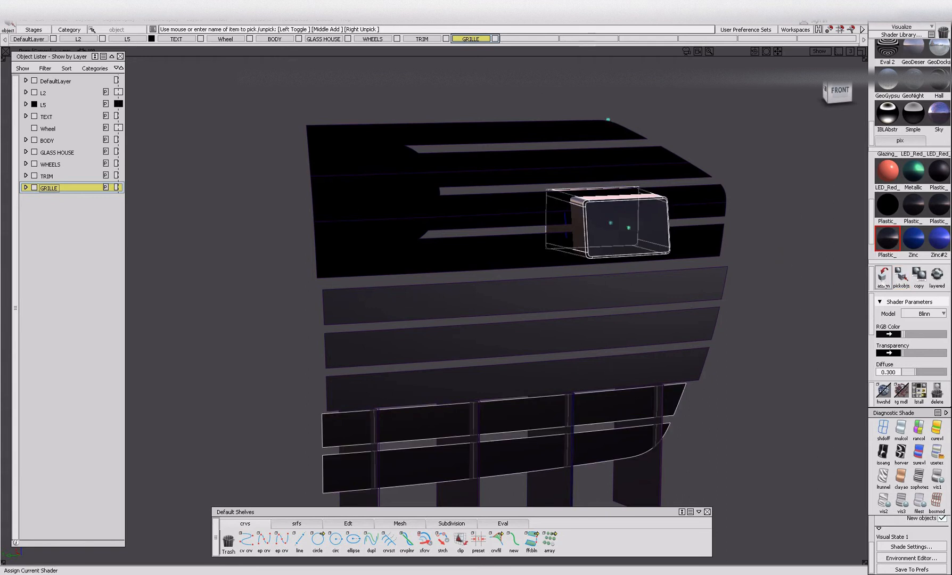
key(ctrl+u)
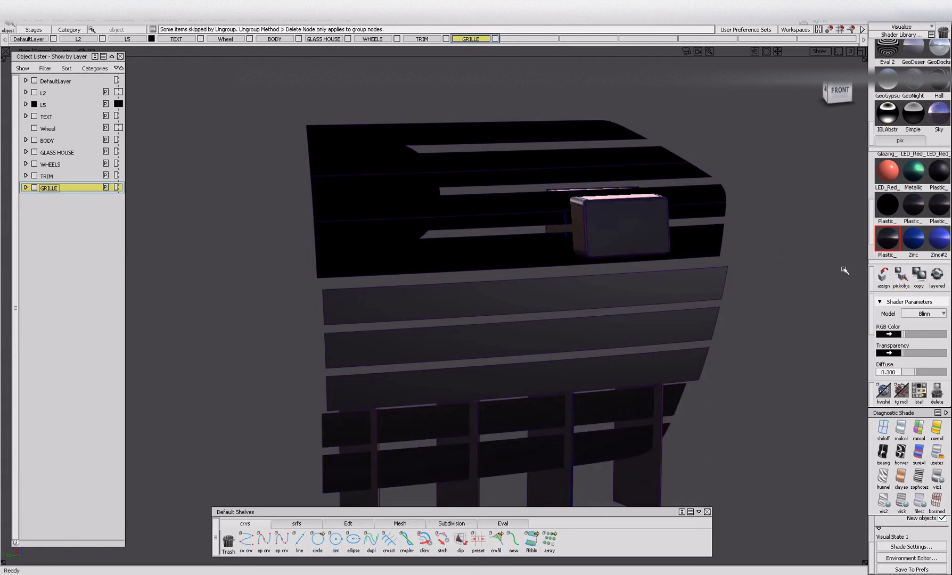
click(901, 276)
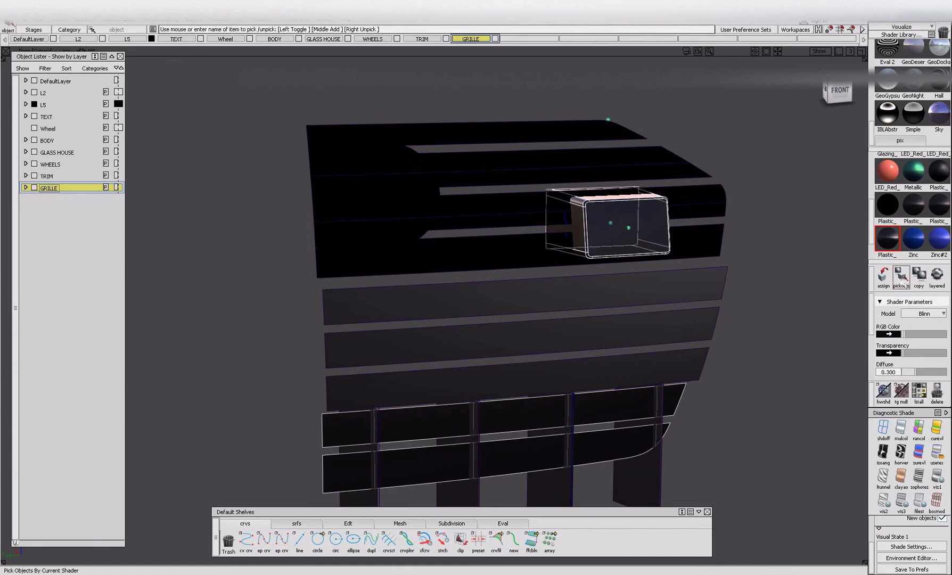
key(Delete)
Pick the upper black backing surfaces that use the 0.700 diffuse Plastic shader and hide them.
alt+shift+right_drag(678, 331, 699, 351)
alt+shift+drag(699, 351, 681, 345)
click(901, 276)
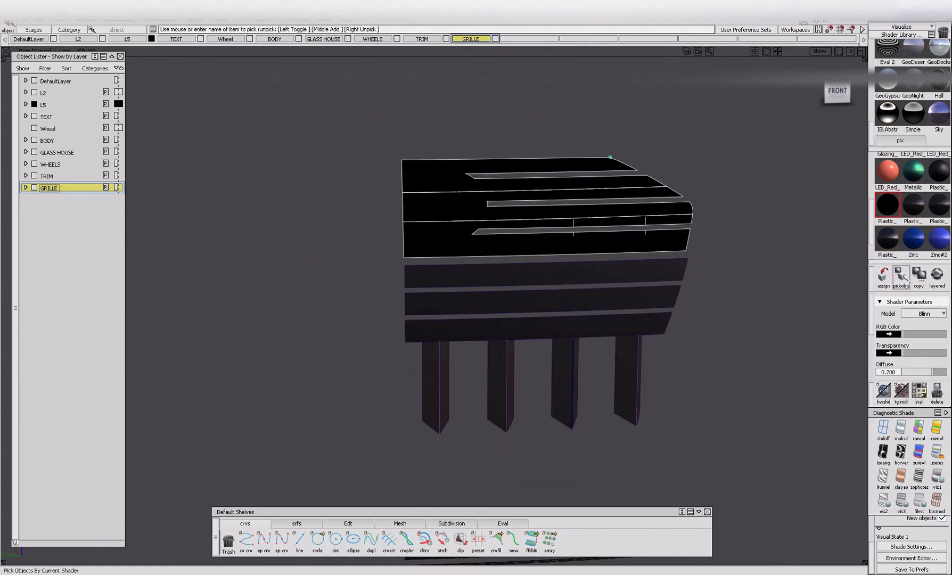
key(Delete)
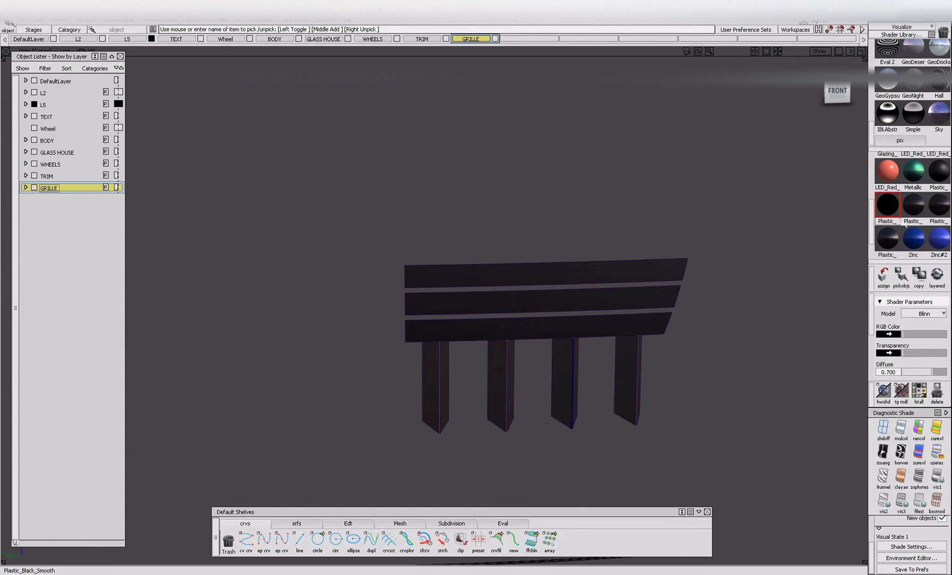
Pick the remaining back panels and vertical slats with the 0.750 diffuse Plastic shader and inspect the slats on the full car.
click(939, 170)
click(901, 276)
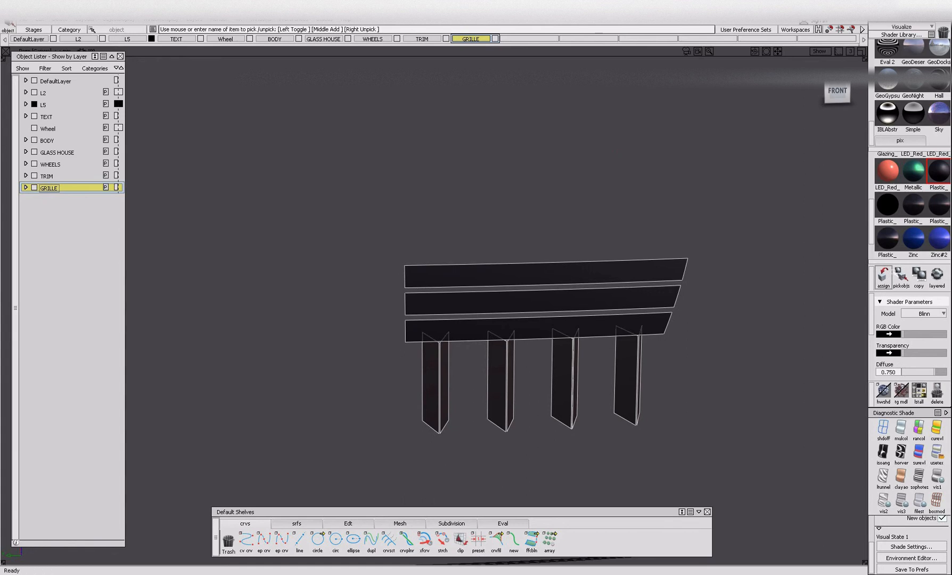
scroll(499, 395, up, 4)
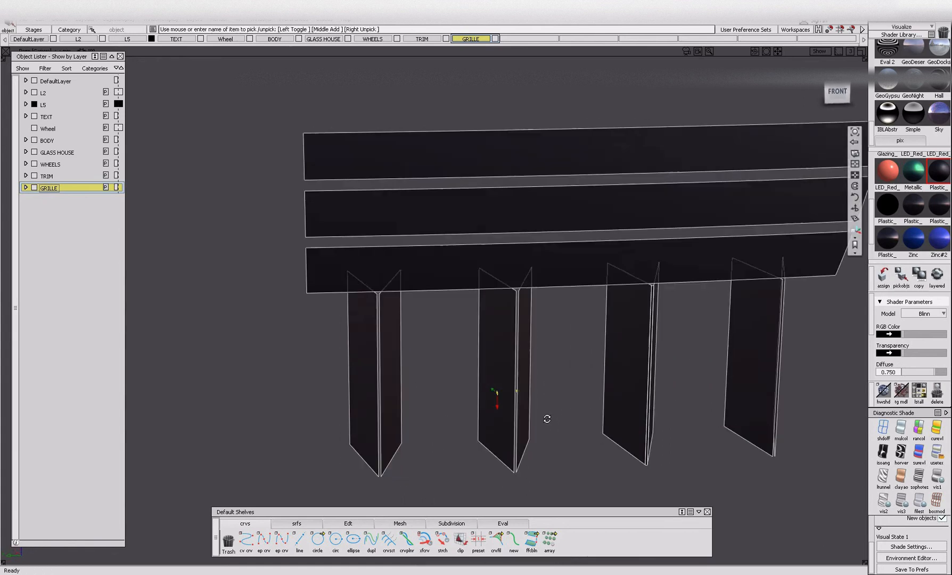
scroll(530, 333, up, 5)
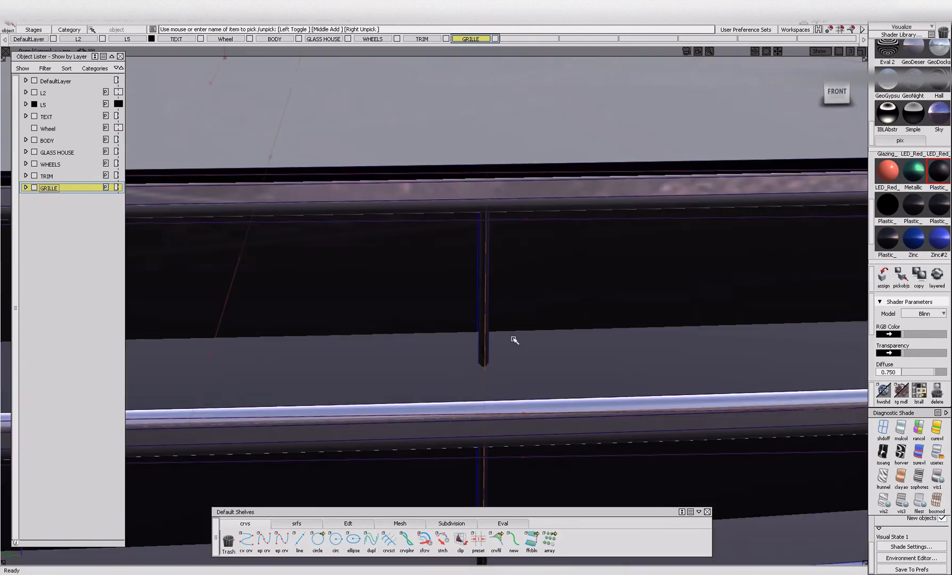
scroll(484, 319, down, 8)
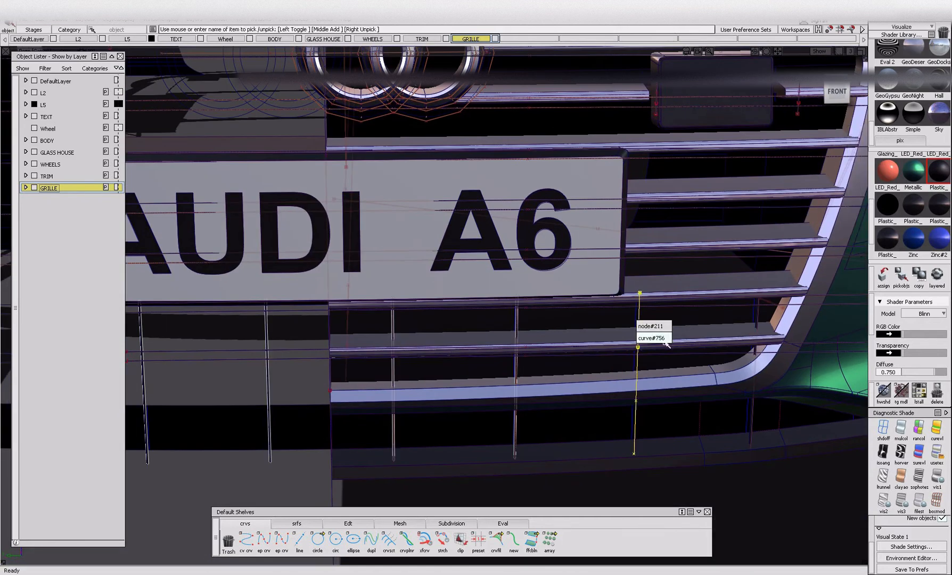
Pick the vertical slats below the number plate, including the outermost one near the frame's lower corner.
key(alt+shift)
alt+shift+right_drag(762, 425, 674, 427)
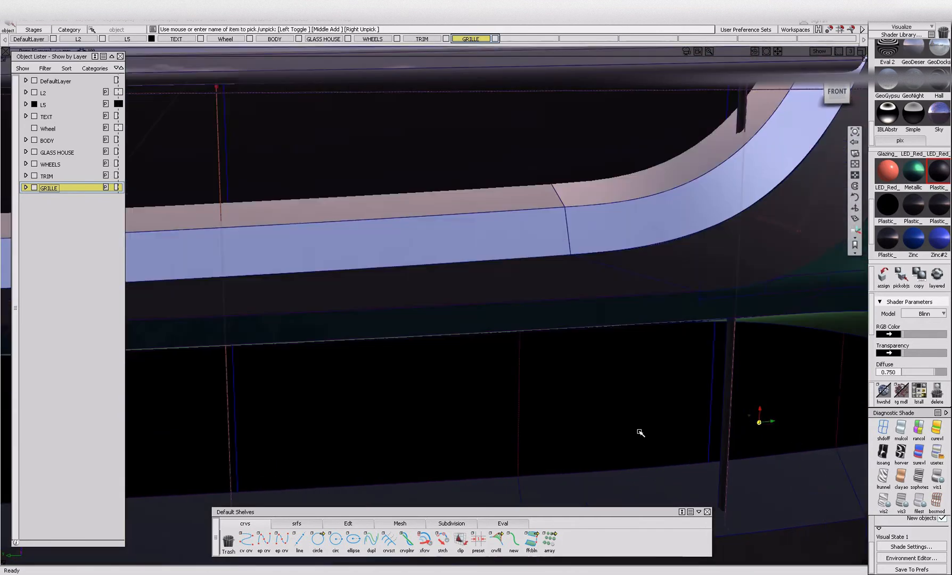
alt+shift+drag(673, 427, 755, 416)
click(753, 416)
alt+shift+right_drag(278, 470, 321, 455)
alt+shift+drag(320, 455, 420, 451)
Isolate the back panels and vertical slats and assign them to the GRILLE layer.
key(ctrl+h)
key(ctrl+shift+h)
alt+shift+right_drag(539, 310, 522, 350)
alt+shift+drag(522, 350, 434, 341)
drag(257, 292, 805, 491)
right_drag(84, 190, 89, 203)
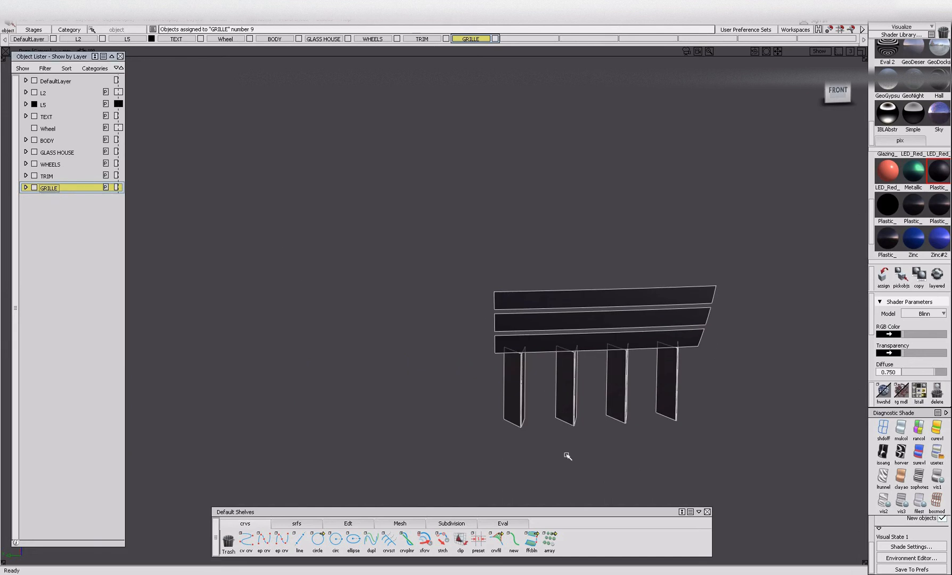
Ungroup the vertical slats, pick them together with the three back panels and hide them all.
ctrl+shift+drag(564, 440, 563, 391)
drag(456, 371, 793, 462)
key(ctrl+shift+g)
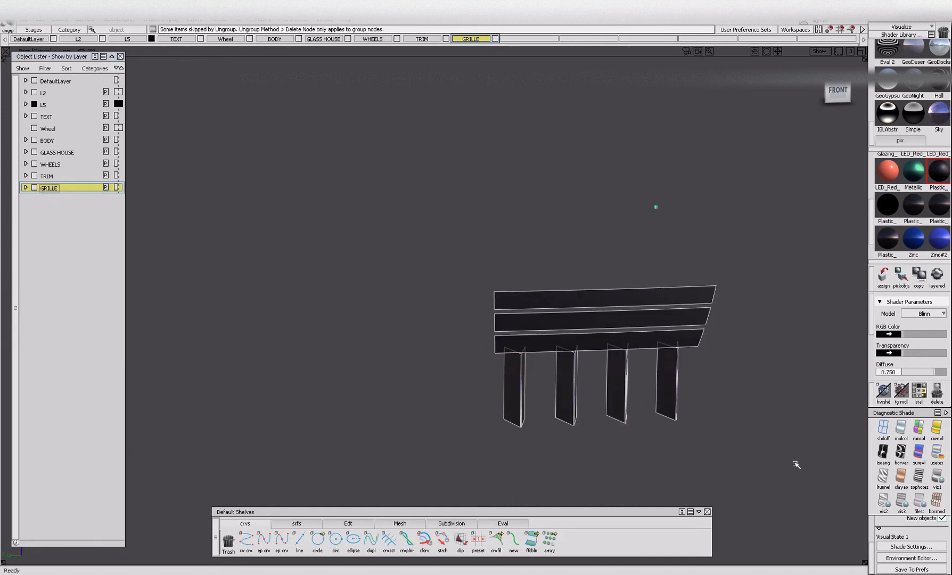
drag(439, 236, 859, 469)
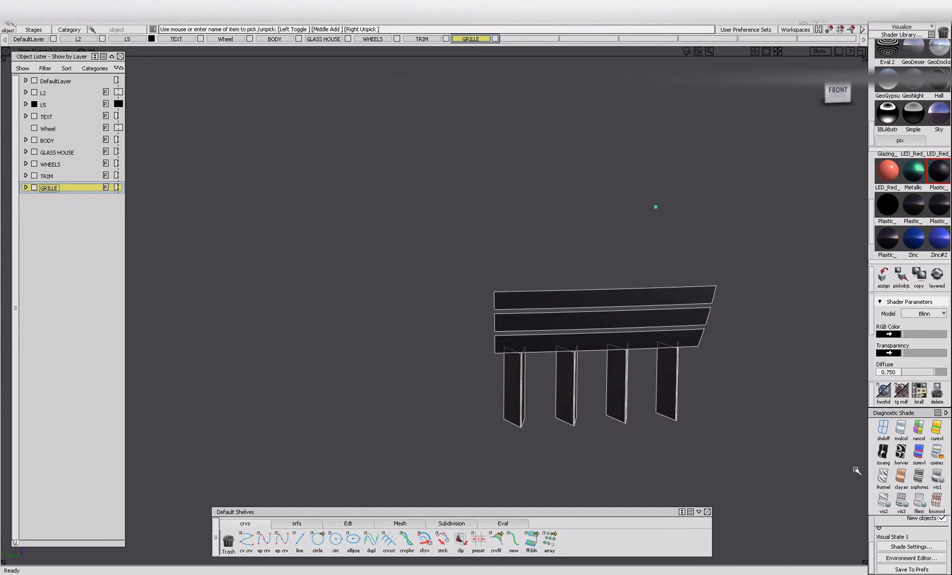
key(Delete)
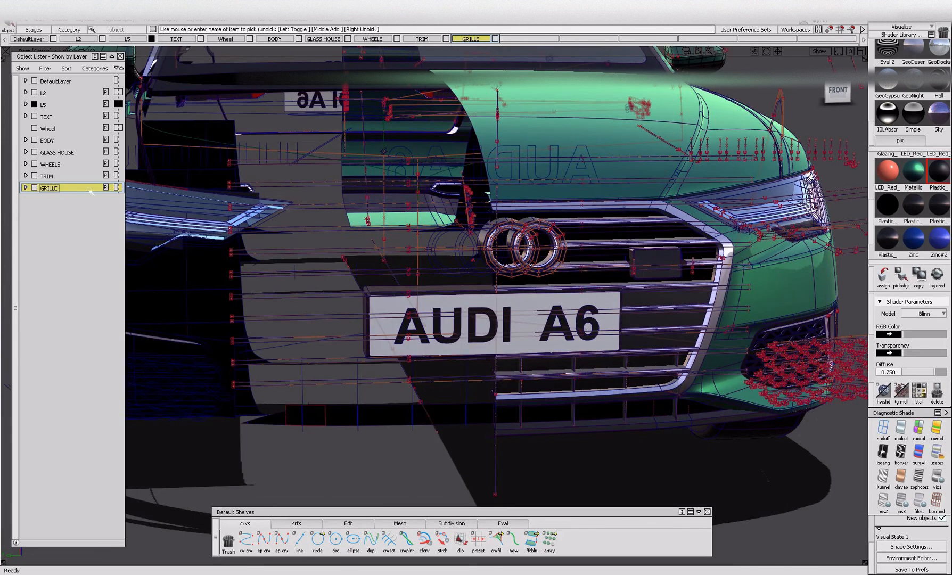
Isolate all objects of the GRILLE layer and expand the layer to list its nodes.
right_click(90, 192)
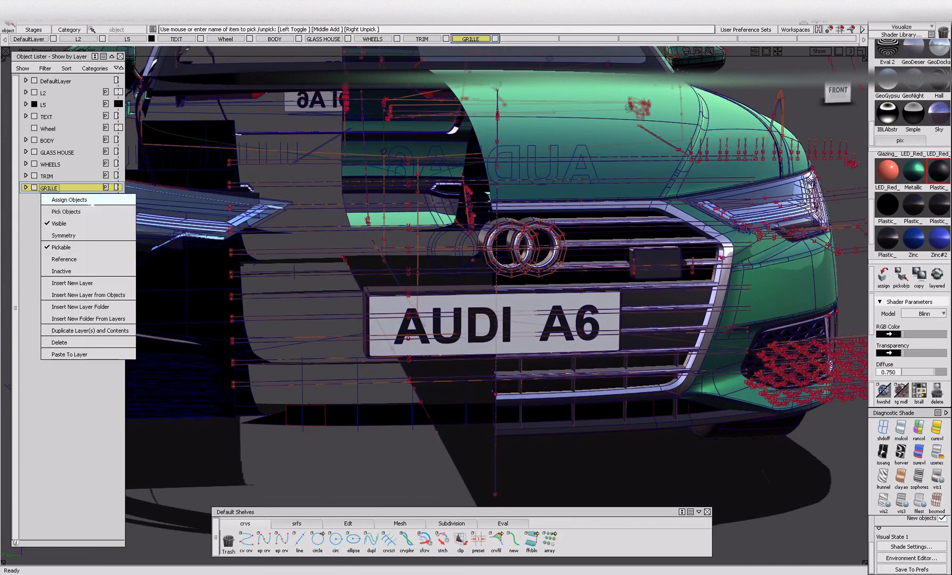
click(92, 210)
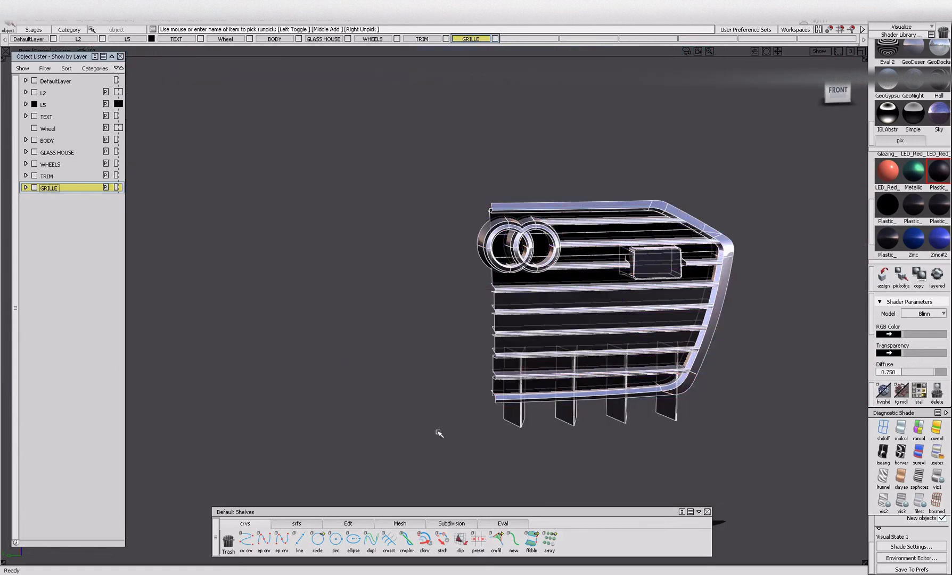
alt+shift+drag(539, 357, 482, 312)
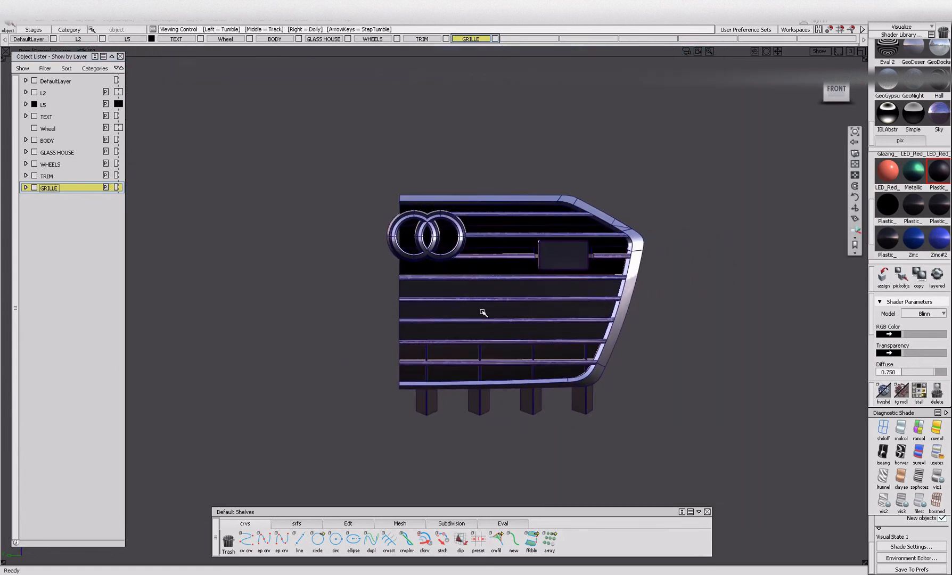
click(26, 188)
click(56, 200)
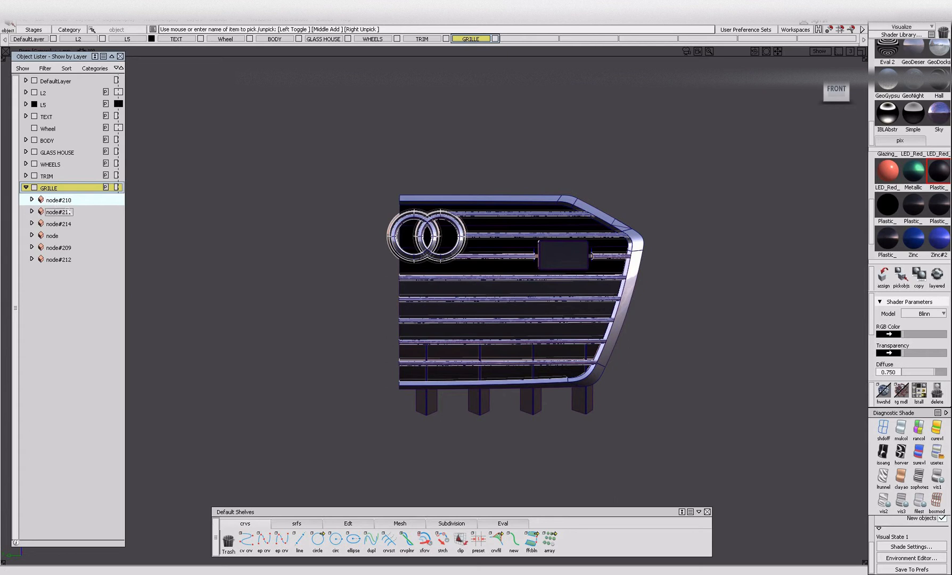
Rename the node holding the dark ring and bar surfaces as SILVER_.
double_click(71, 201)
text(SILVER_)
key(Return)
Rename the sensor box node as PLASTIC and the vertical slats node as VERTICLE.
double_click(64, 212)
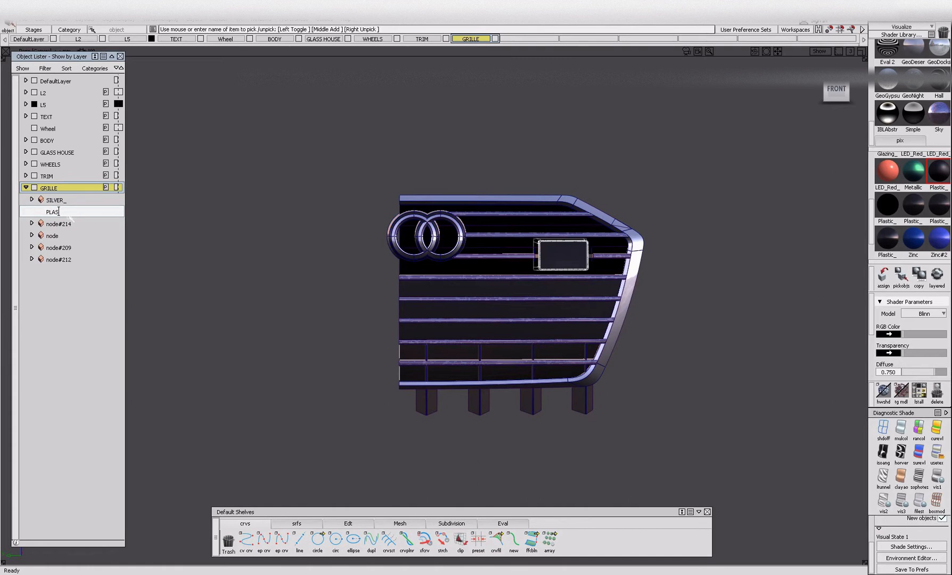
key(Return)
click(56, 224)
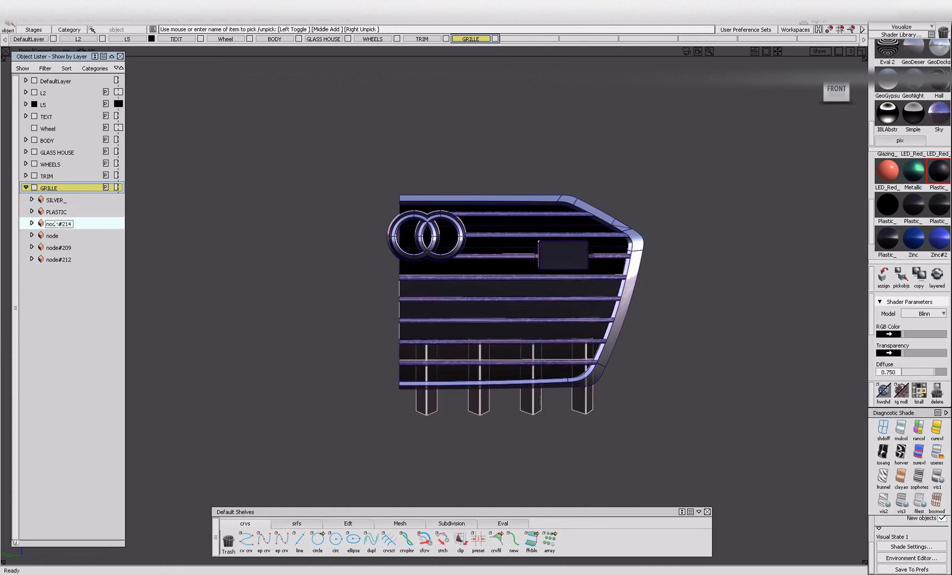
double_click(56, 223)
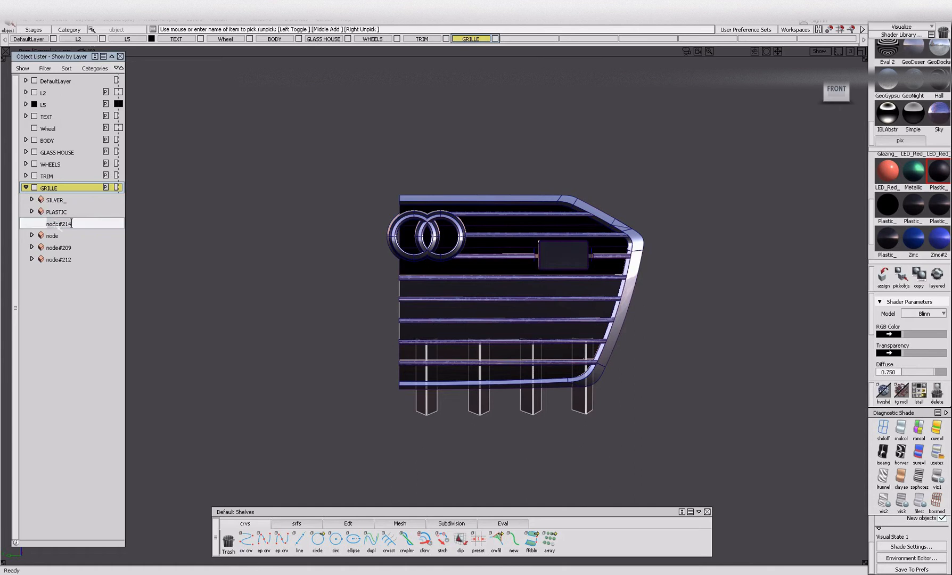
key(BackSpace)
text(VERTICLE)
key(Return)
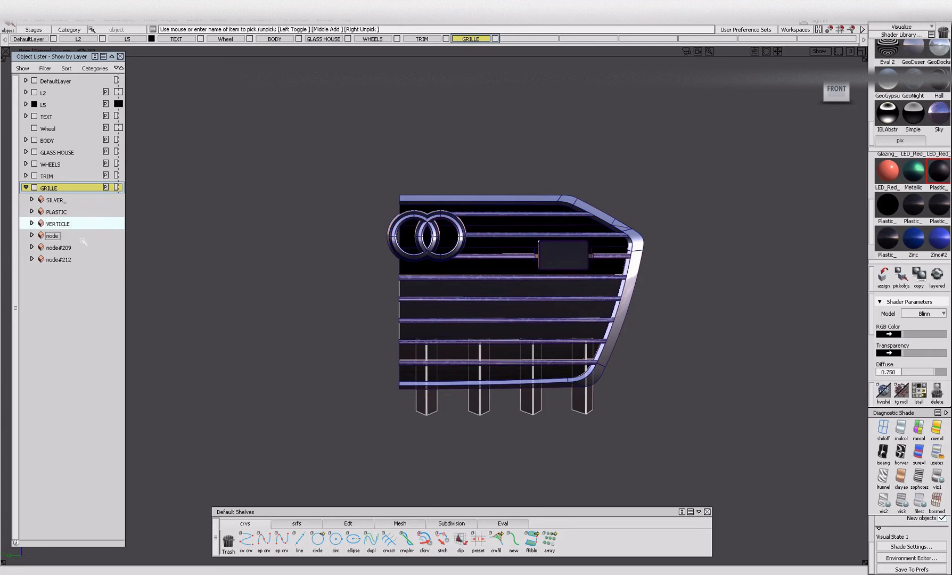
Examine which grille parts belong to the node named "node".
click(81, 238)
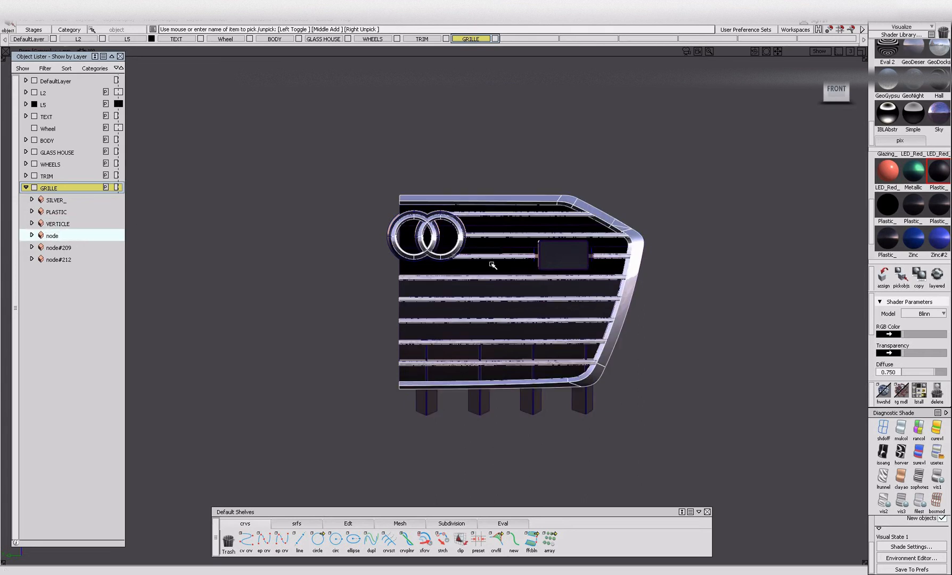
alt+shift+drag(514, 310, 554, 312)
alt+shift+right_drag(554, 313, 675, 304)
alt+shift+drag(676, 304, 745, 348)
key(alt+i)
key(ctrl+z)
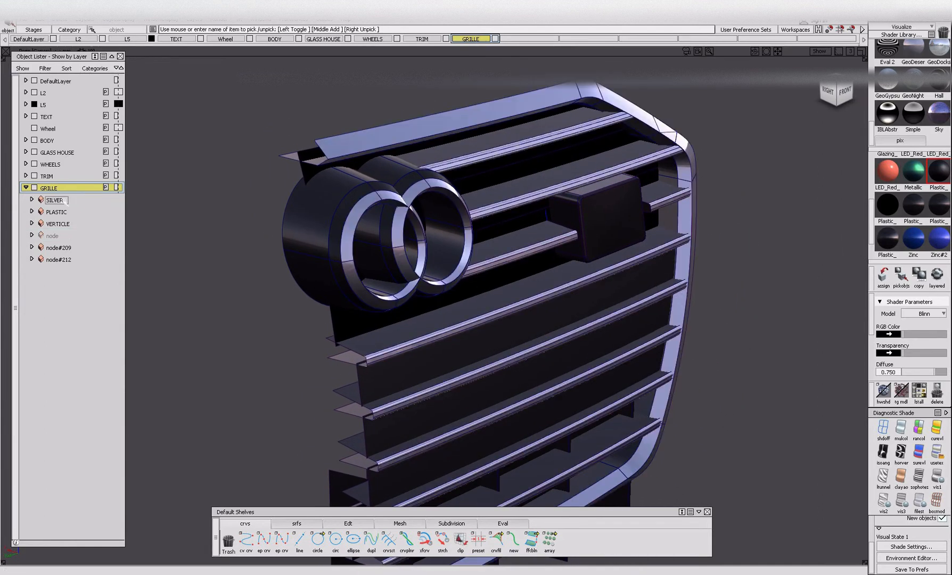
Rename the SILVER_ node as DARK.
click(55, 200)
double_click(66, 200)
key(BackSpace)
key(Return)
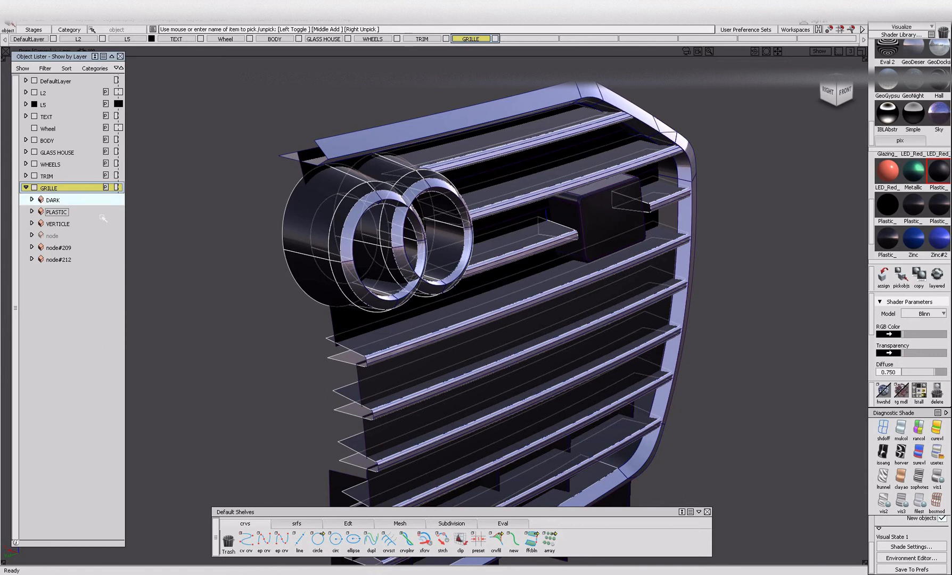
Turn the node of bright rings, bars and frame visible again and rename it as CHROME.
click(84, 270)
click(44, 236)
click(42, 236)
click(52, 236)
click(54, 235)
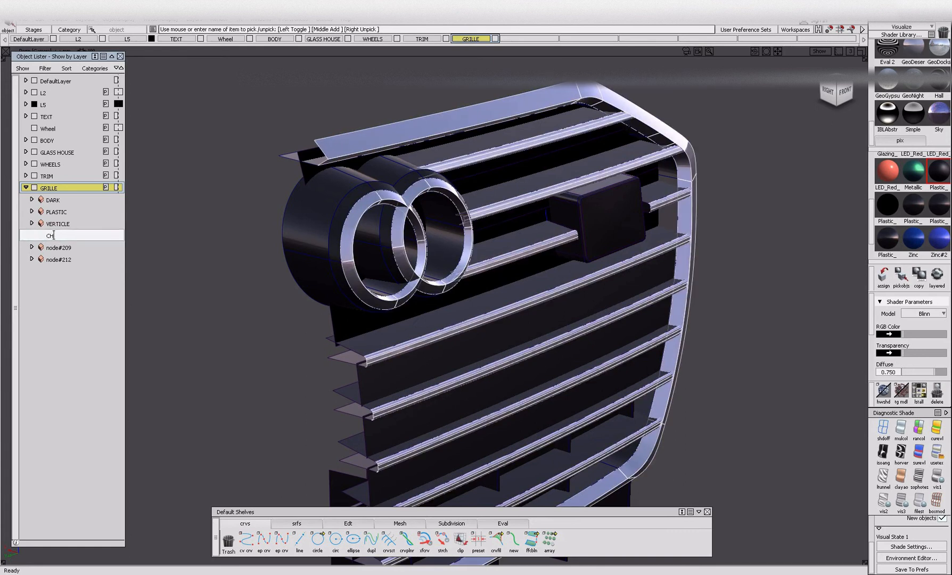
key(Return)
Pick node#209 and examine the inner edge surfaces of the grille frame, then clear the selection.
double_click(55, 247)
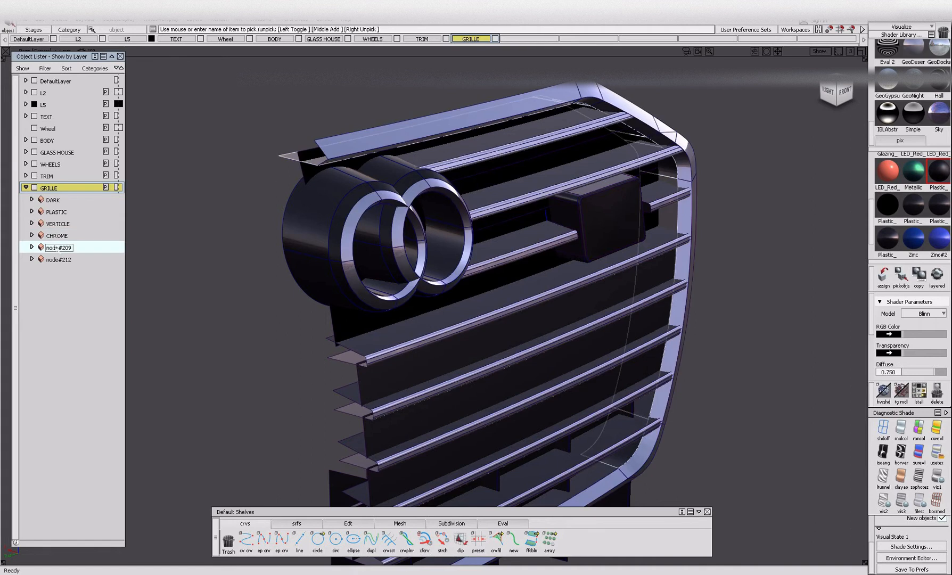
mouse_move(693, 427)
alt+shift+middle_down()
mouse_move(544, 277)
mouse_move(503, 254)
alt+shift+middle_up()
ctrl+shift+drag(448, 357, 427, 288)
click(420, 290)
click(425, 289)
alt+shift+middle_drag(426, 291, 467, 313)
alt+shift+right_drag(467, 312, 440, 302)
alt+shift+middle_drag(439, 302, 467, 339)
click(717, 266)
Pick the objects using the 0.700 diffuse Plastic shader, add the frame's inner edge surface and assign that shader to them.
click(911, 214)
click(901, 277)
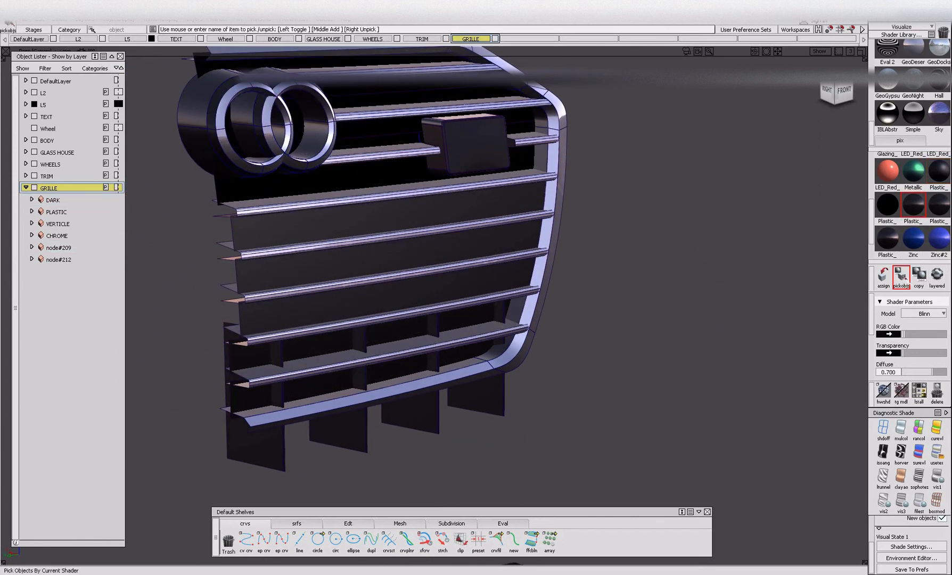
click(499, 357)
click(883, 277)
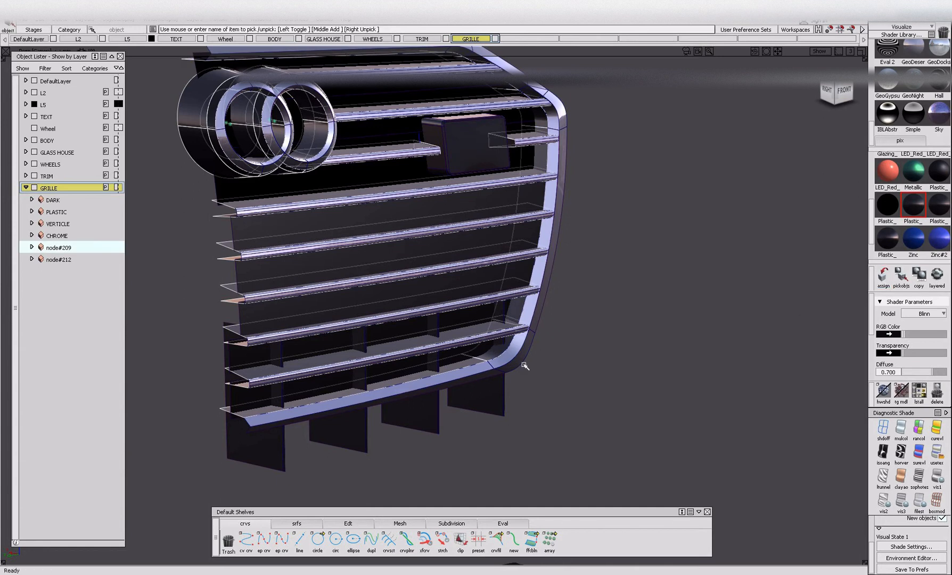
Ungroup node#209 and merge its pieces with the other parts sharing their shader into the DARK group, then clear the selection.
key(ctrl+u)
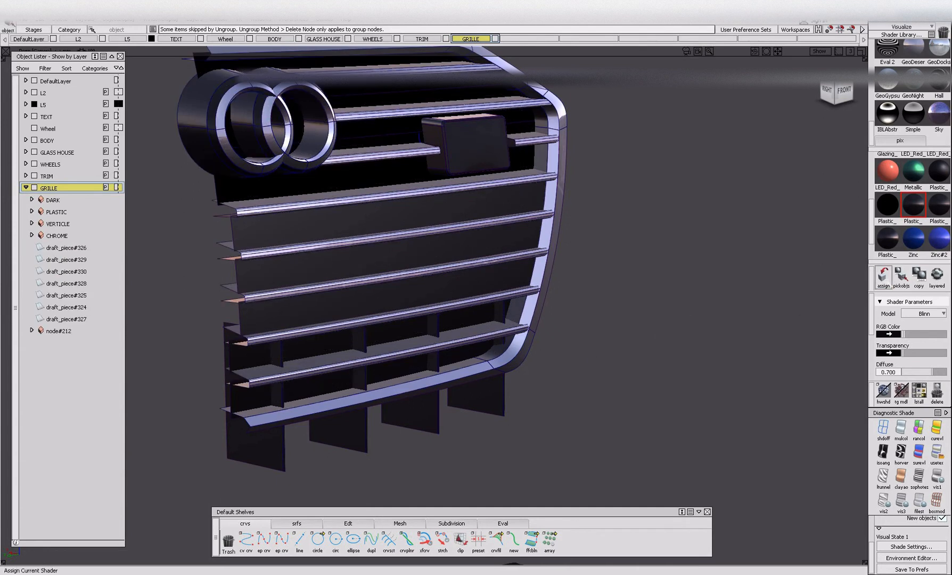
click(899, 279)
key(ctrl+g)
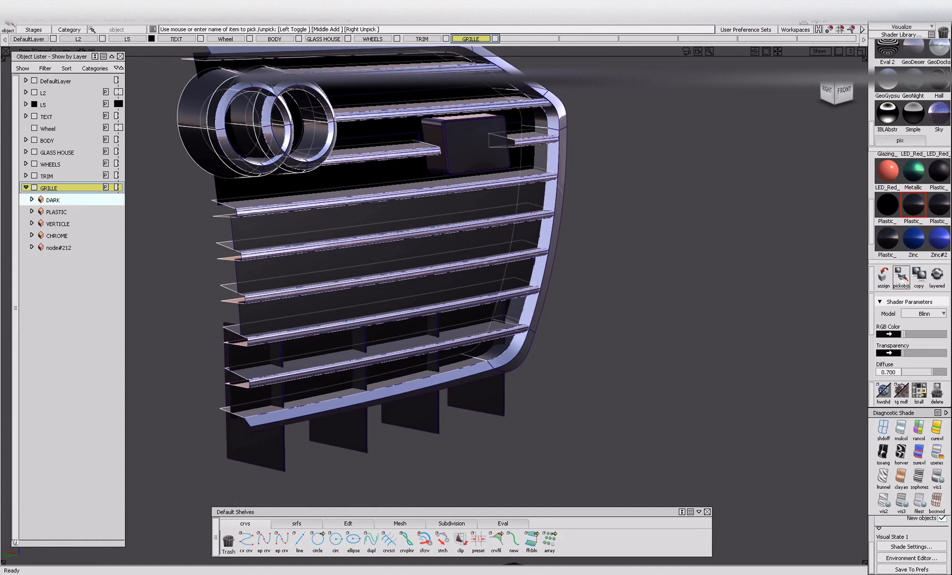
ctrl+shift+drag(500, 346, 502, 365)
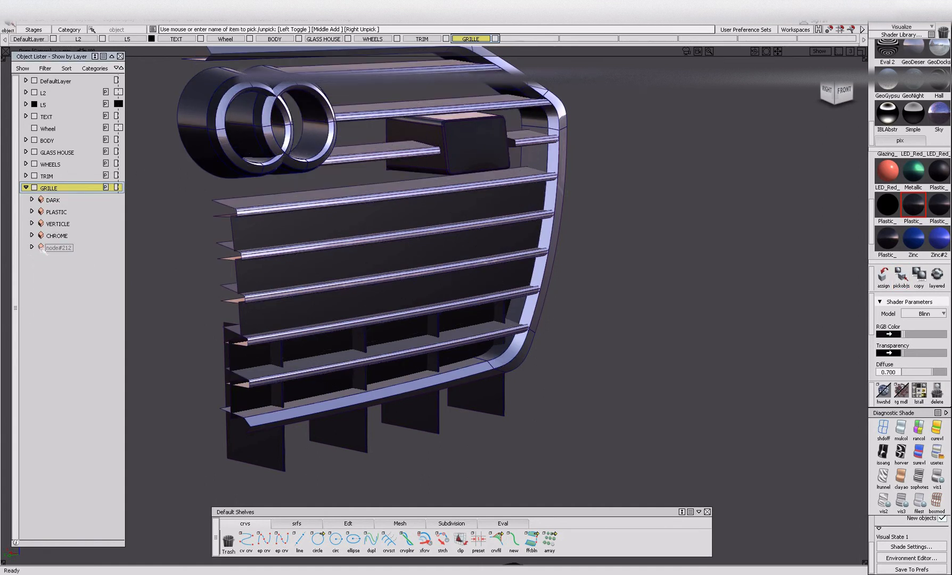
Rename node#212 as BLACKOUT and collapse the GRILLE layer.
click(60, 253)
double_click(59, 250)
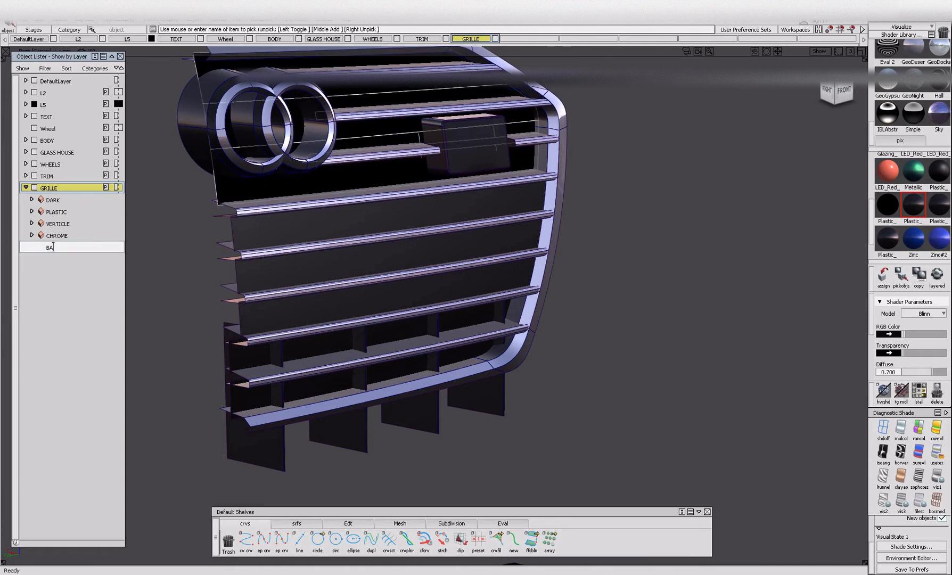
text(BLACKOUT)
key(Return)
click(25, 187)
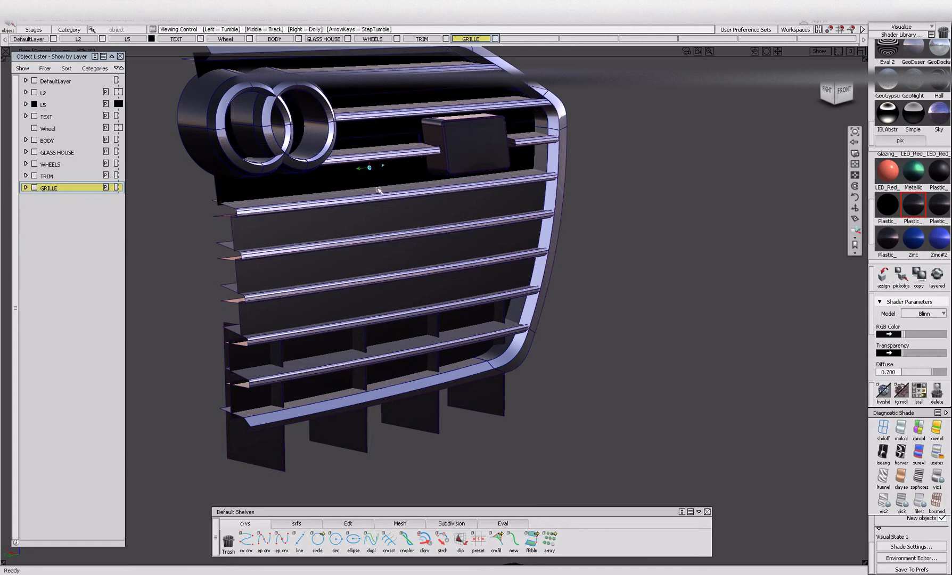
Display the entire car again instead of only the grille parts.
alt+shift+right_drag(379, 191, 335, 212)
alt+shift+drag(336, 213, 311, 226)
drag(607, 409, 618, 413)
key(alt+i)
key(alt+v)
alt+shift+right_drag(629, 229, 527, 253)
alt+shift+drag(527, 253, 520, 259)
alt+shift+middle_drag(520, 258, 563, 324)
alt+shift+right_drag(563, 323, 535, 384)
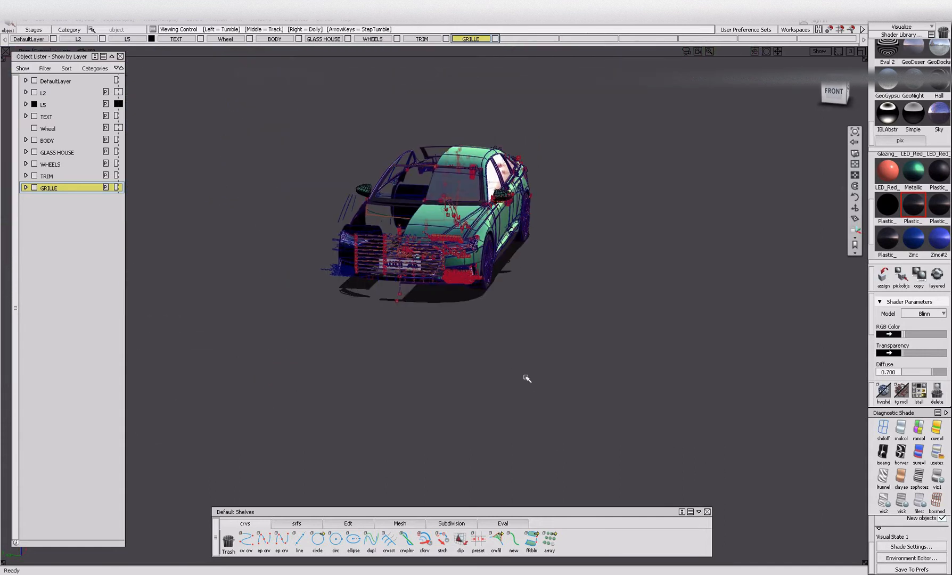
Pick the curves across the whole car and hide them, leaving the shaded surfaces displayed.
ctrl+shift+drag(536, 384, 495, 351)
drag(244, 89, 742, 409)
key(alt+i)
alt+shift+click(448, 214)
alt+shift+right_drag(447, 214, 524, 234)
alt+shift+drag(525, 234, 495, 292)
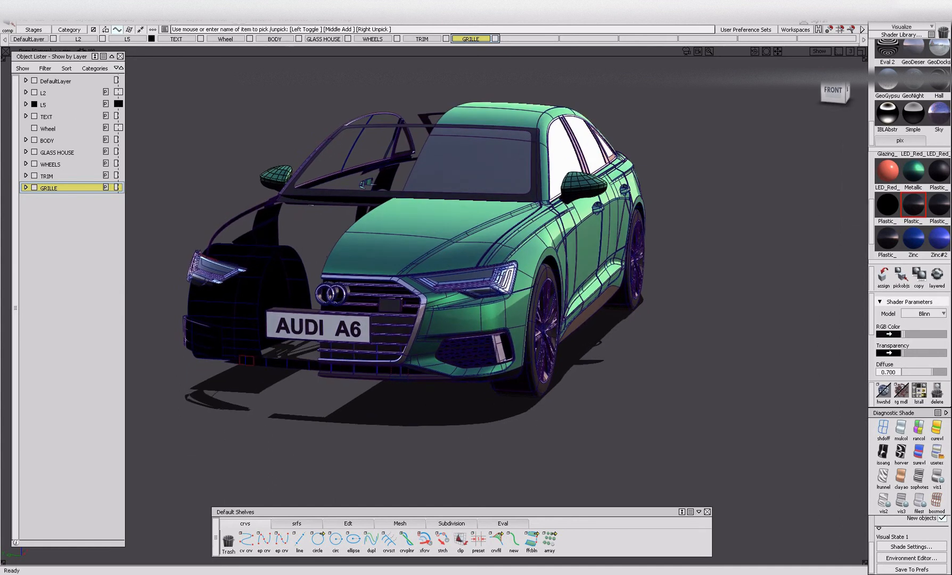
Create a new layer and name it BLACKOUTS.
click(190, 18)
click(202, 41)
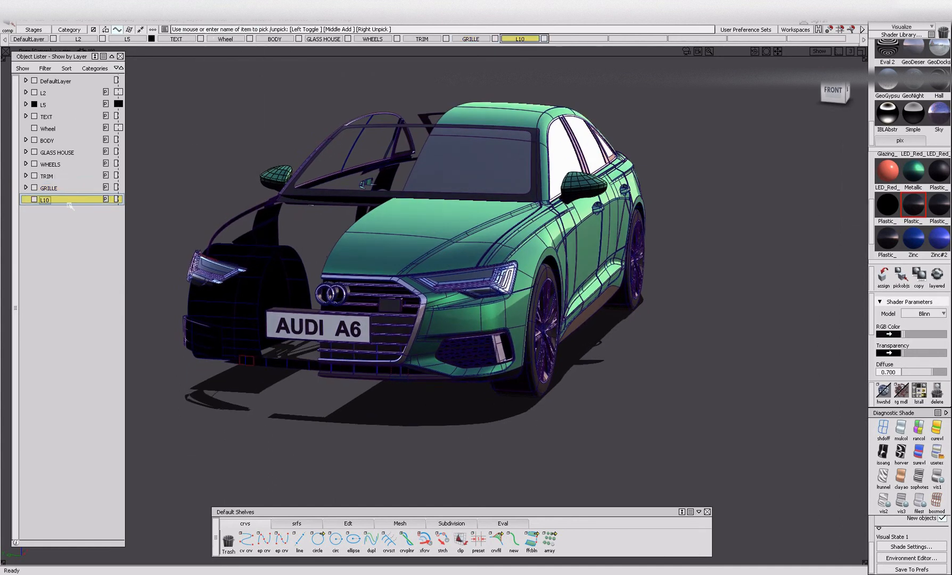
double_click(49, 199)
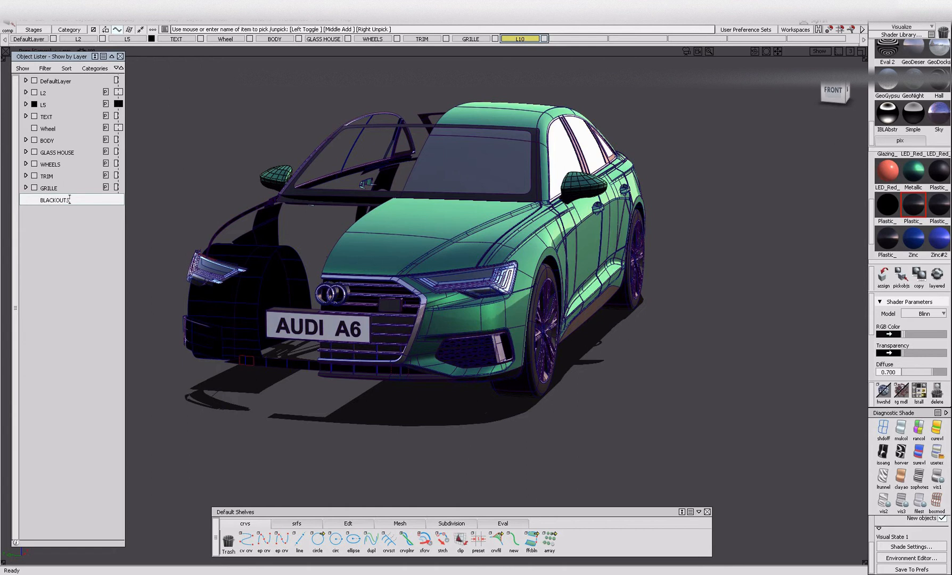
text(BLACKOUTS)
key(Return)
Pick all objects using the solid black Plastic shader and assign them to the BLACKOUTS layer.
click(887, 204)
click(903, 277)
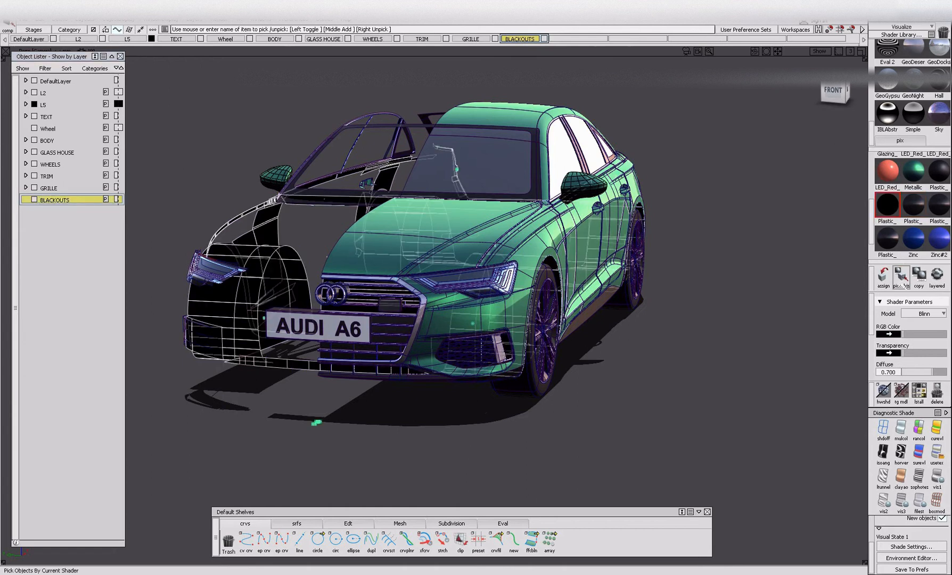
right_click(61, 201)
click(82, 214)
ctrl+shift+drag(242, 290, 244, 215)
alt+shift+right_drag(244, 215, 220, 227)
alt+shift+drag(221, 227, 267, 165)
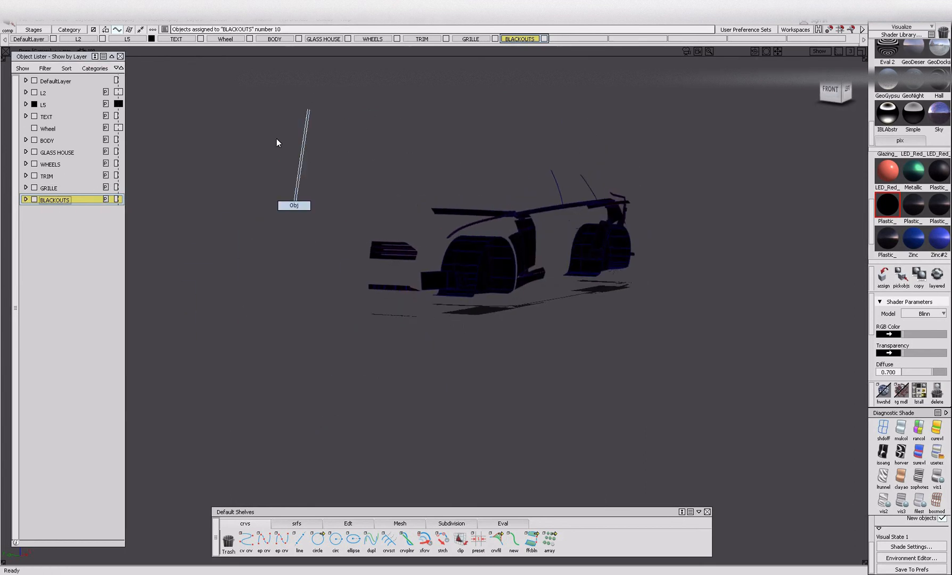
Take the black backing panel of the grille out of the displayed BLACKOUTS parts.
ctrl+shift+drag(298, 210, 244, 154)
drag(245, 155, 820, 434)
ctrl+shift+drag(380, 336, 386, 265)
click(393, 251)
key(Delete)
Ungroup the remaining BLACKOUTS parts and pick them all again as objects.
drag(858, 381, 842, 373)
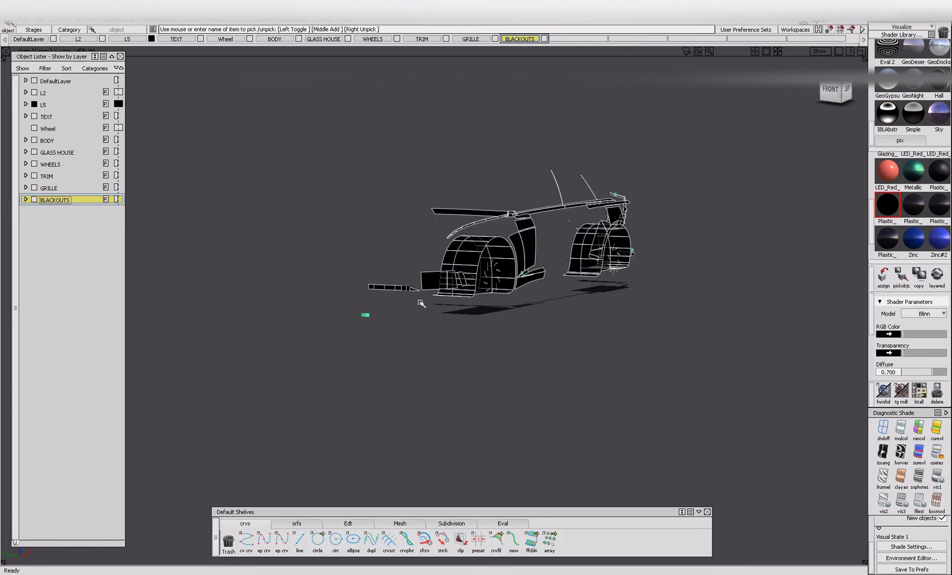
ctrl+shift+drag(354, 137, 346, 266)
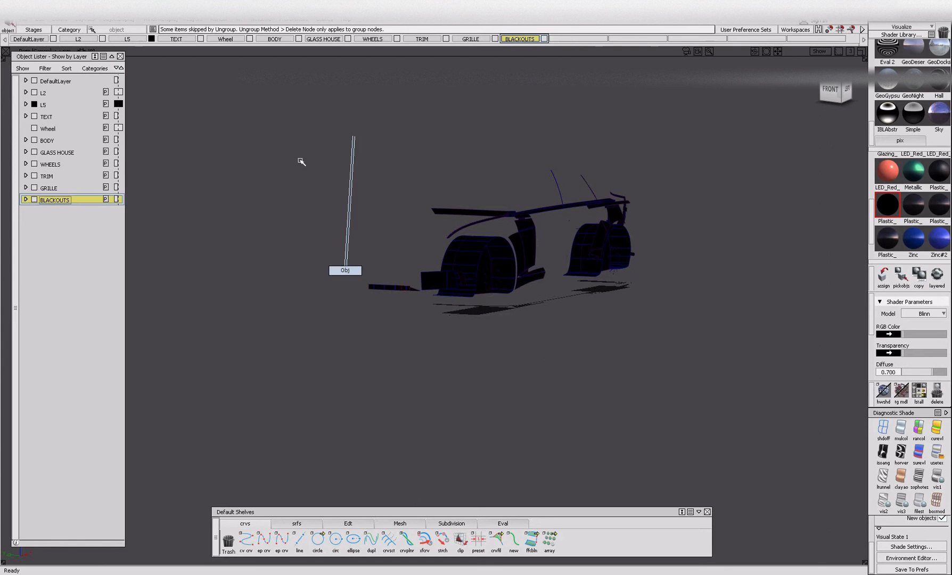
drag(322, 151, 942, 458)
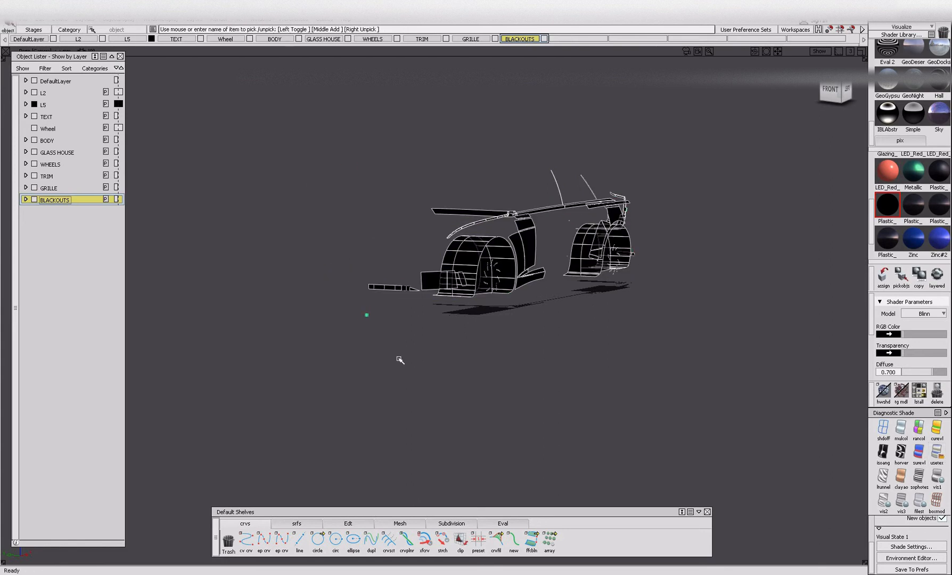
Move the small dotted surfaces in the front wheel out of their group by pasting and assign them to the WHEELS layer.
alt+shift+right_drag(501, 284, 565, 321)
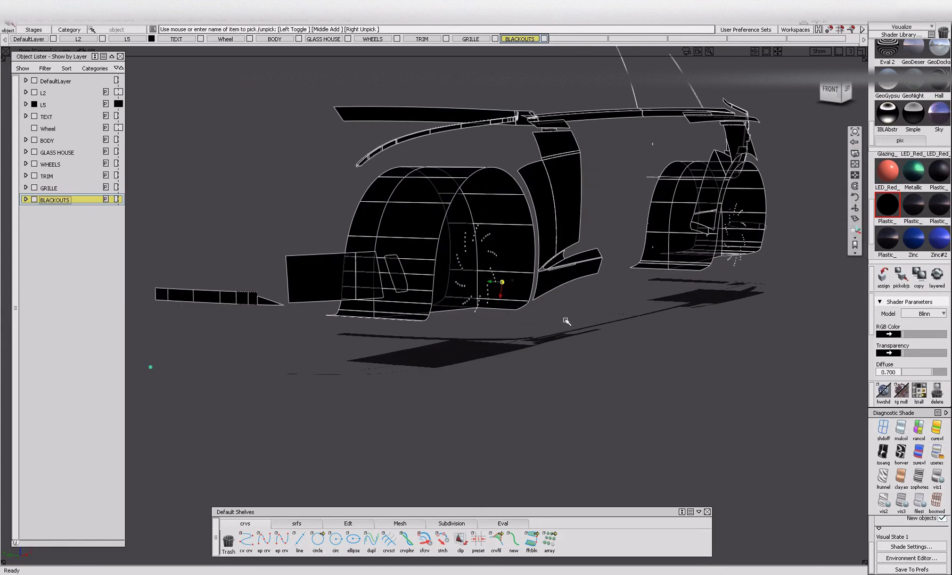
alt+shift+drag(565, 321, 481, 390)
ctrl+shift+drag(406, 357, 404, 389)
drag(448, 318, 499, 368)
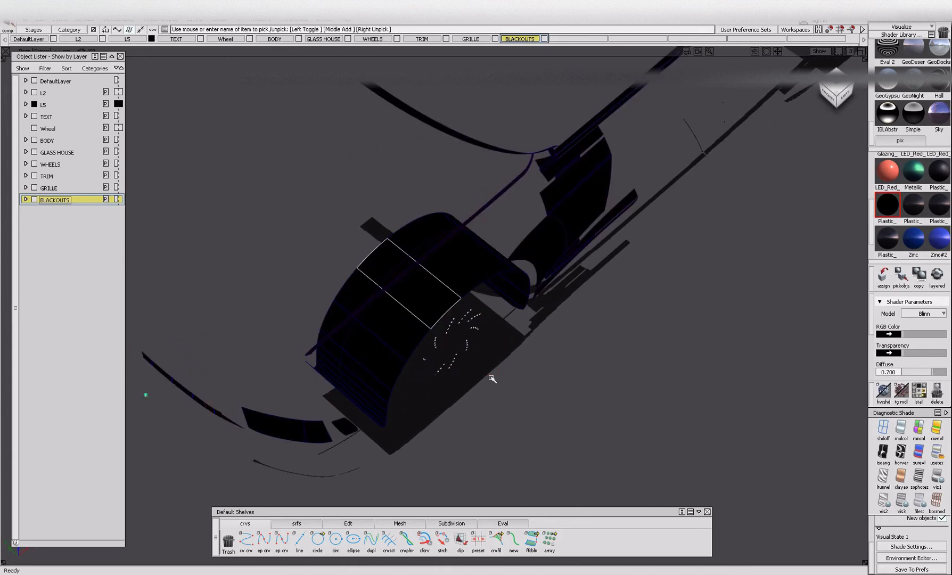
ctrl+shift+drag(428, 360, 435, 319)
drag(451, 316, 487, 367)
drag(425, 358, 460, 397)
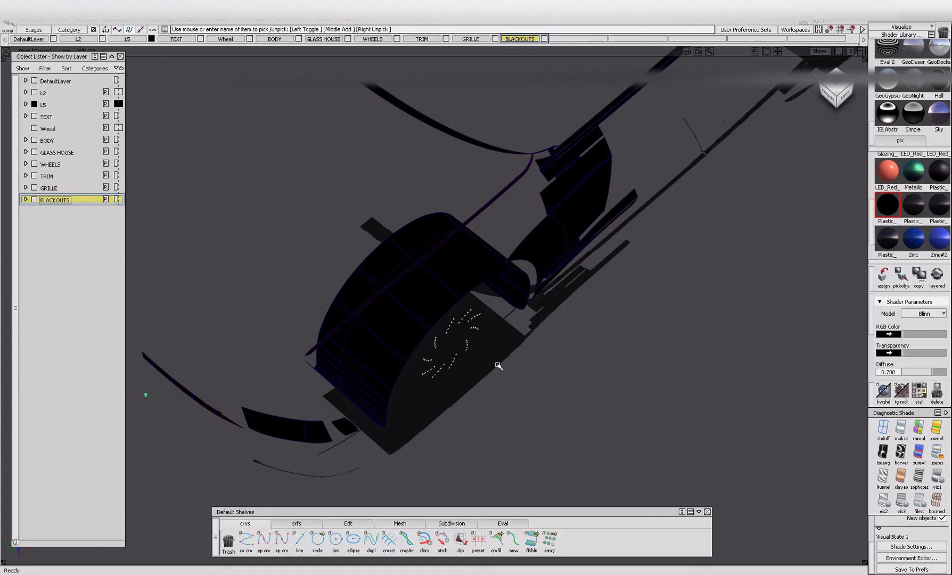
key(ctrl+v)
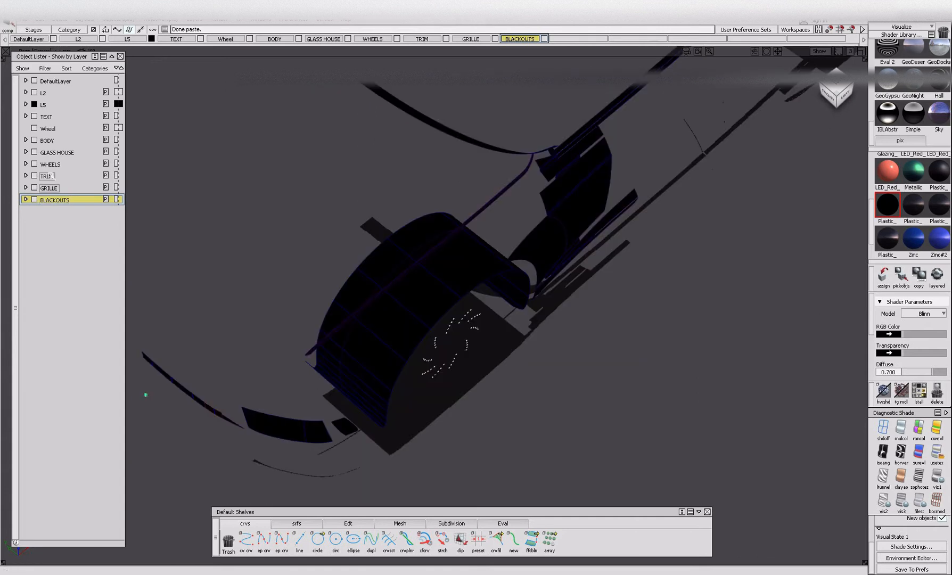
right_click(48, 164)
click(59, 174)
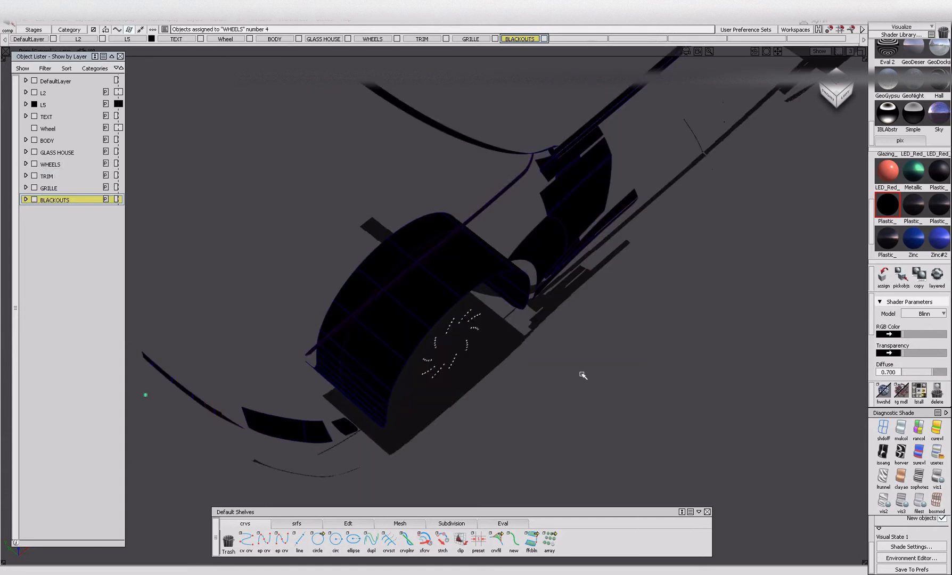
Cut and paste the small dotted surfaces in the rear wheel and assign them to the WHEELS layer.
alt+shift+right_drag(603, 369, 288, 397)
alt+shift+right_drag(513, 176, 620, 241)
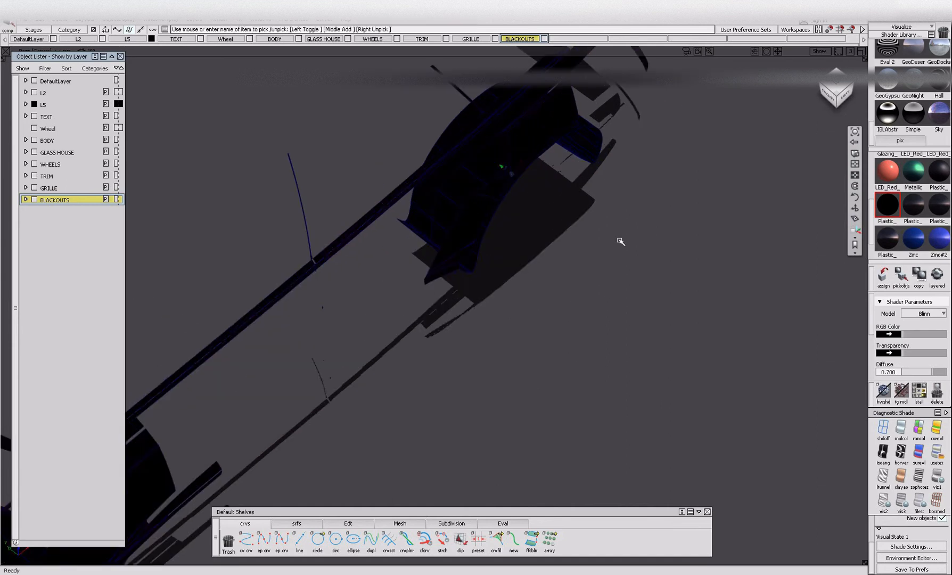
alt+shift+drag(618, 238, 473, 296)
drag(508, 185, 596, 253)
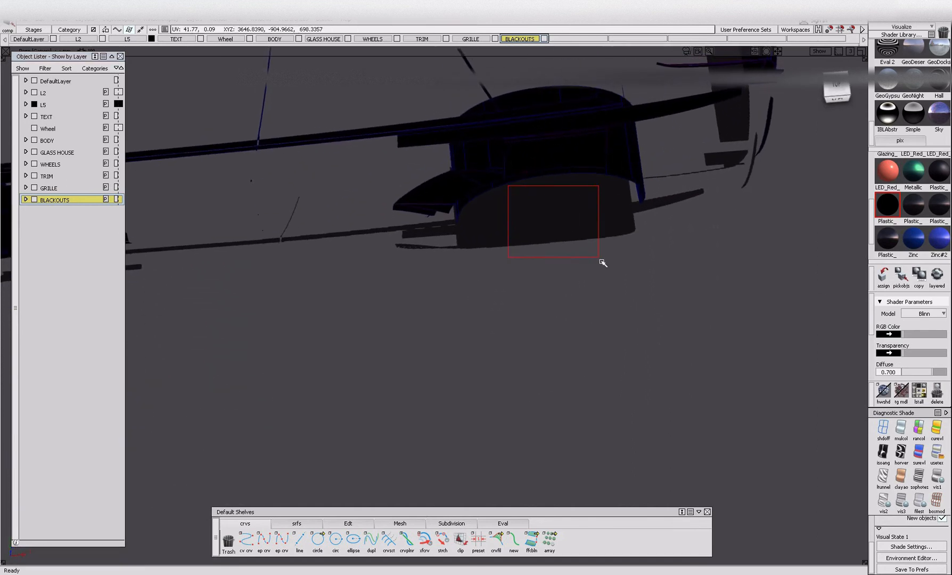
key(ctrl+x)
key(ctrl+v)
right_click(54, 166)
click(66, 176)
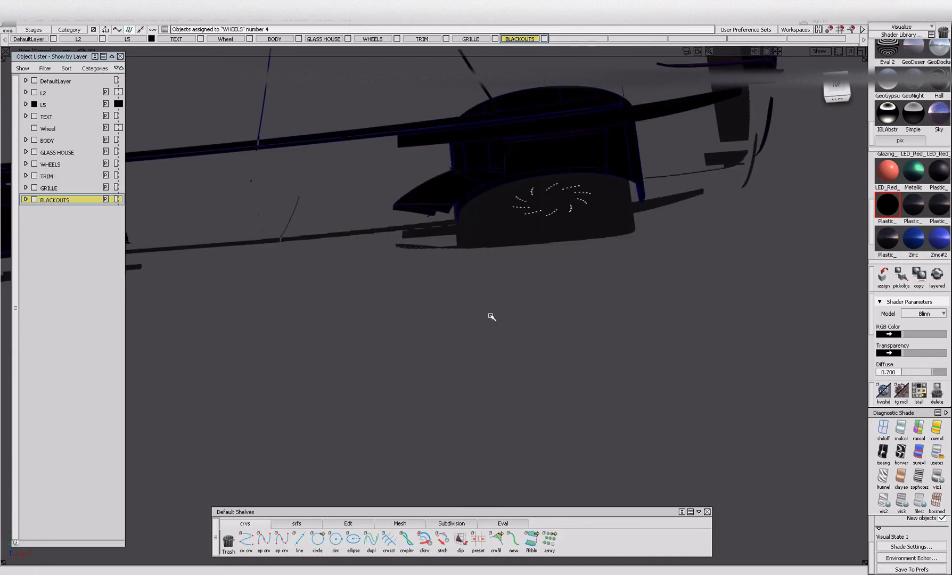
Hide the BLACKOUTS parts and display the remaining parts of the car.
alt+shift+right_drag(473, 290, 446, 314)
alt+shift+drag(446, 314, 581, 172)
ctrl+shift+drag(398, 275, 518, 240)
click(394, 208)
key(ctrl+h)
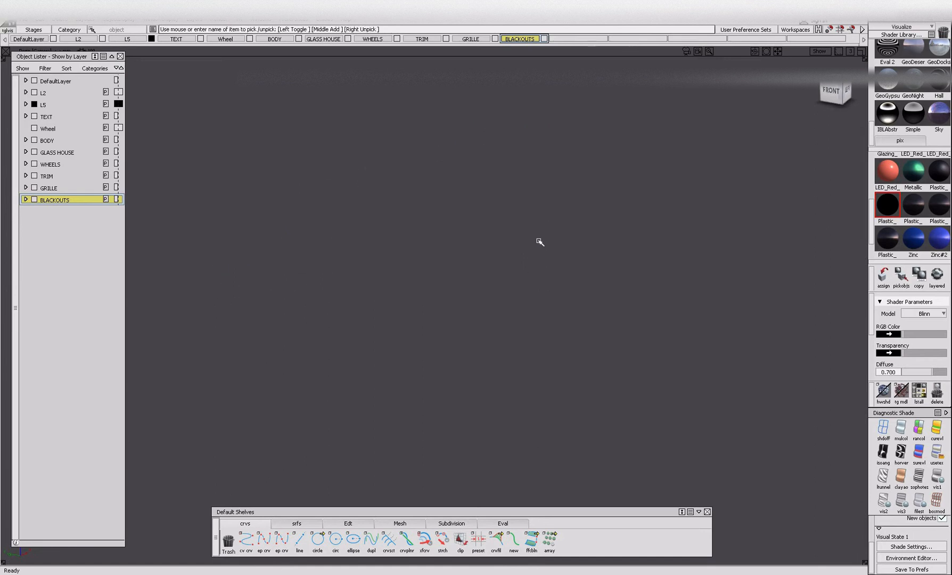
alt+shift+drag(327, 248, 388, 245)
alt+shift+right_drag(362, 240, 340, 144)
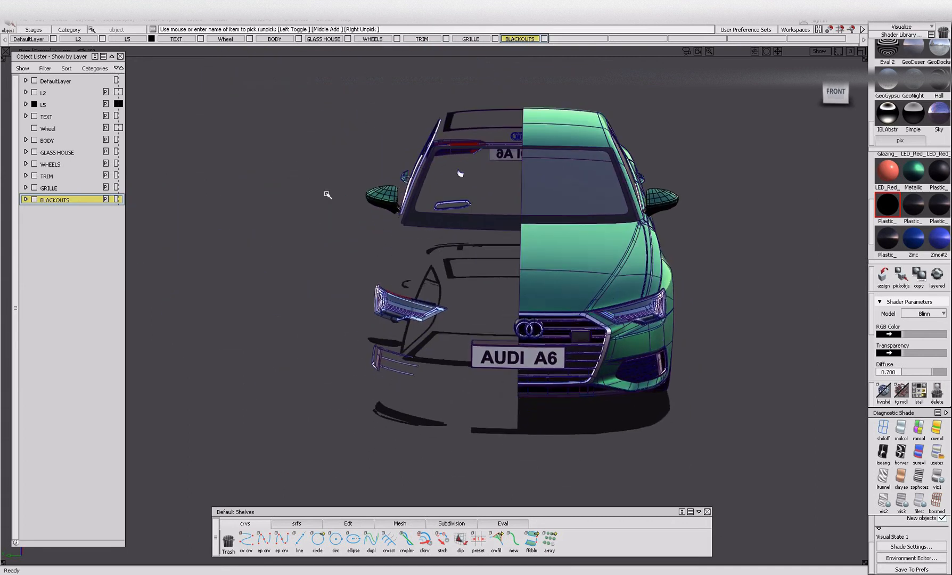
Create a new layer and name it WING MIRROR.
alt+shift+drag(351, 244, 272, 162)
click(199, 23)
click(200, 31)
double_click(84, 213)
text(WING MIRROR)
key(Return)
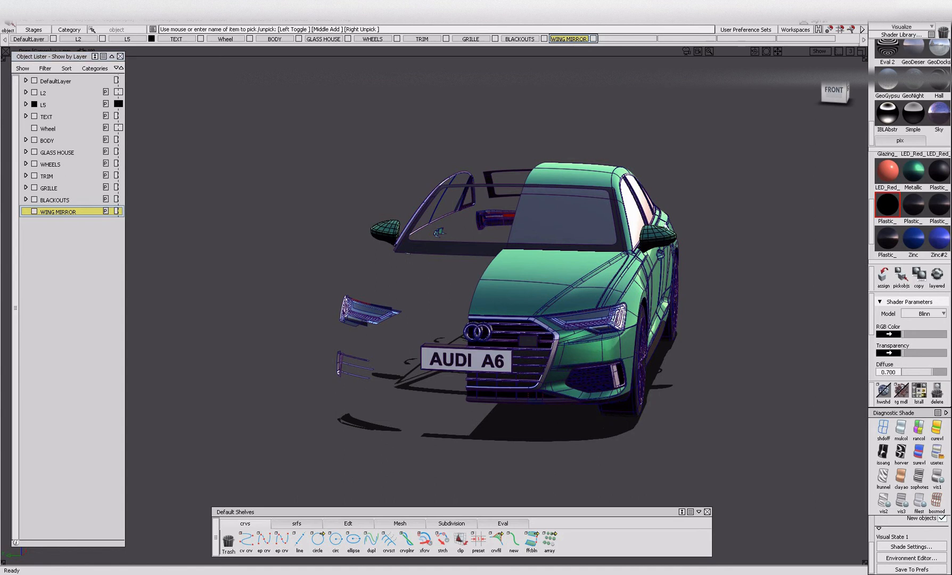
Pick the wing mirror bodies, isolate them and assign them to the WING MIRROR layer.
click(647, 241)
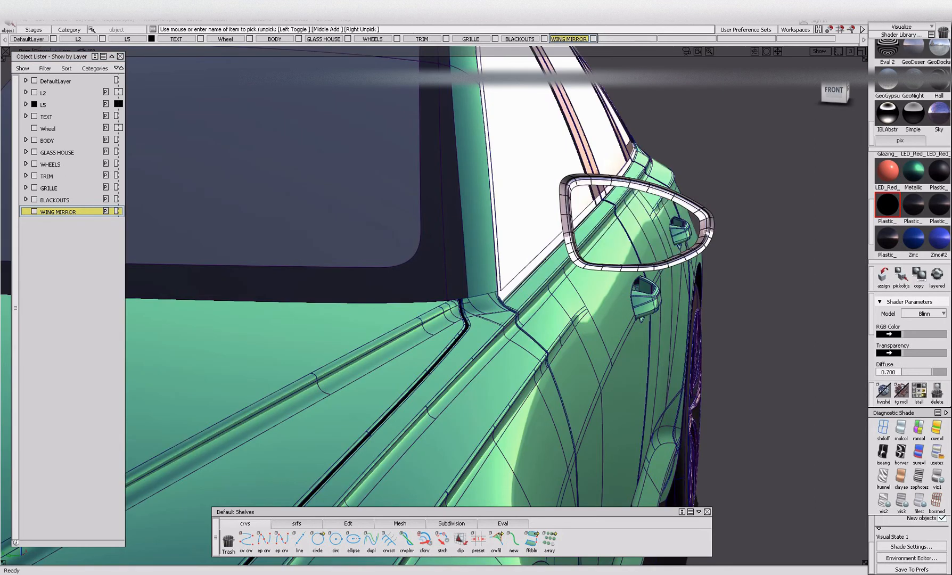
key(Delete)
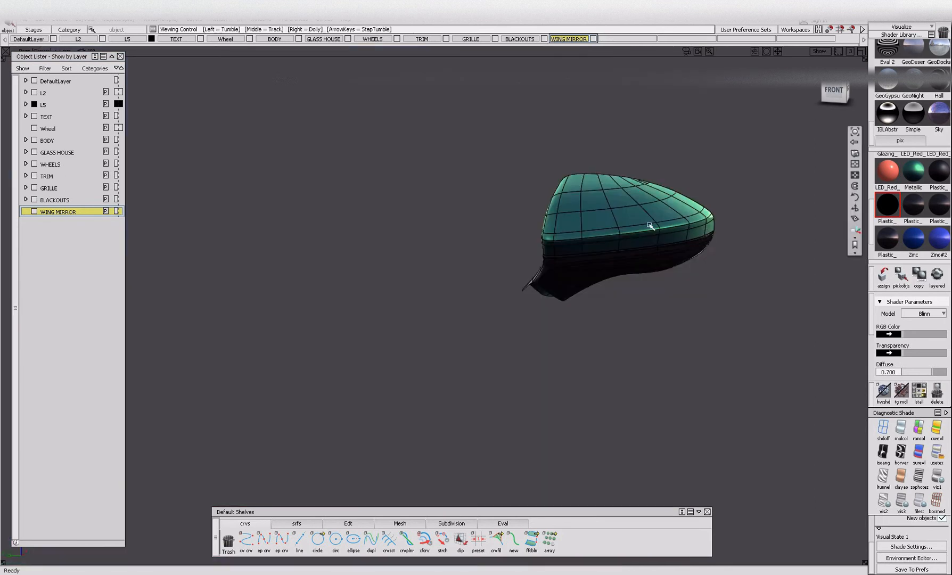
right_click(55, 212)
click(56, 223)
ctrl+shift+drag(689, 310, 685, 242)
alt+shift+right_drag(686, 243, 487, 273)
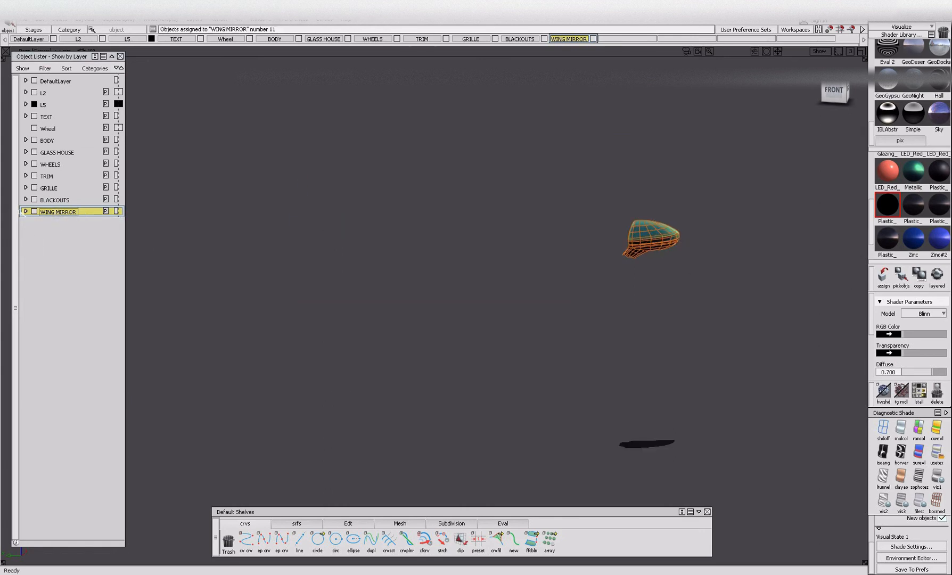
Expand the WING MIRROR layer, pick its subdivision bodies and examine the mirror from all sides.
click(26, 211)
click(60, 238)
click(61, 248)
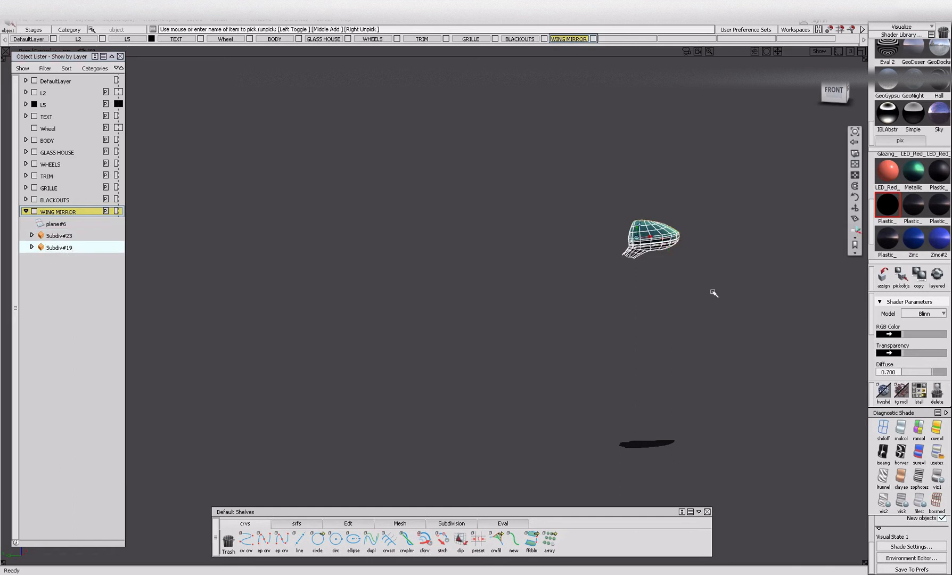
alt+shift+right_drag(641, 245, 538, 243)
alt+shift+drag(537, 242, 464, 240)
alt+shift+right_drag(700, 241, 659, 293)
alt+shift+middle_drag(658, 293, 266, 279)
ctrl+shift+drag(422, 341, 418, 287)
alt+shift+drag(373, 292, 318, 300)
alt+shift+middle_drag(318, 300, 650, 302)
ctrl+shift+right_drag(650, 303, 656, 309)
mouse_move(657, 309)
ctrl+shift+mouse_down()
mouse_move(611, 202)
mouse_move(639, 256)
mouse_move(668, 383)
mouse_move(703, 204)
ctrl+shift+mouse_up()
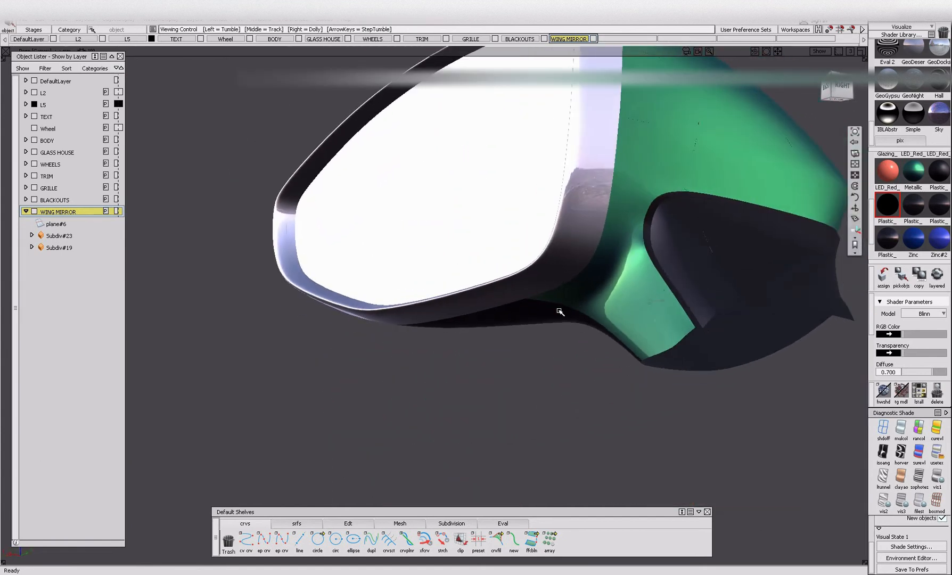
Pick Subdiv#19 and Subdiv#23 in turn and examine which surfaces of the mirror housing belong to each.
alt+shift+drag(564, 305, 578, 326)
key(ctrl+m)
alt+shift+middle_drag(602, 326, 330, 346)
click(473, 318)
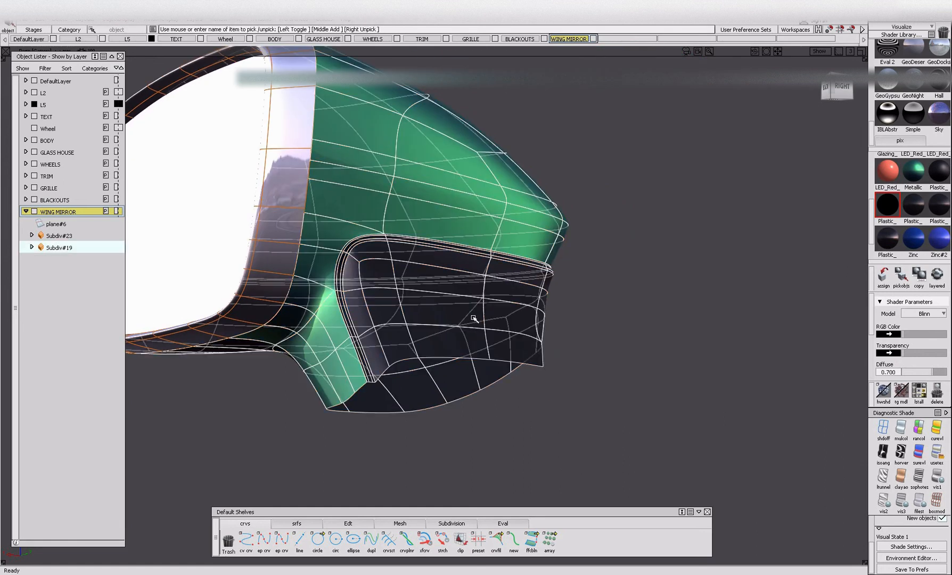
click(537, 318)
alt+shift+drag(811, 307, 600, 286)
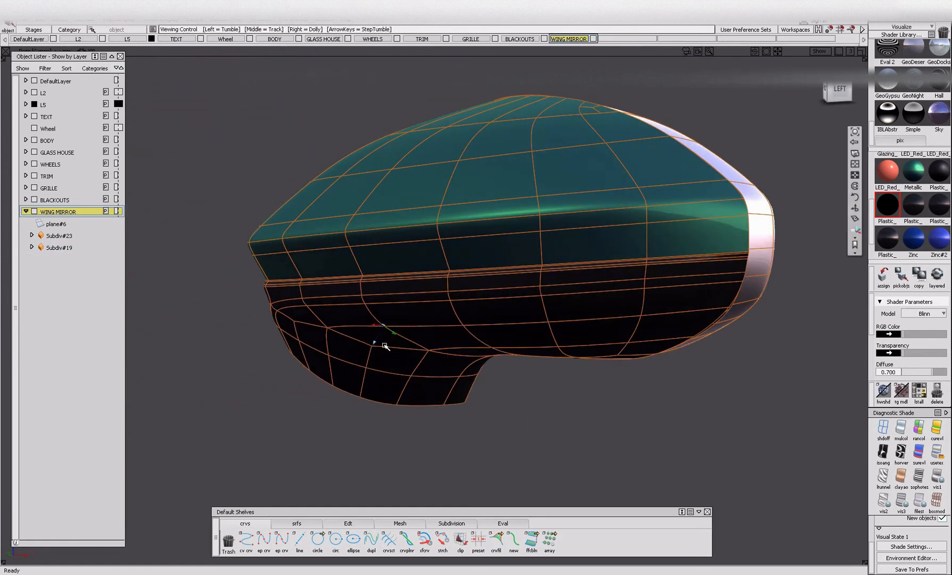
alt+shift+drag(382, 403, 153, 268)
click(51, 248)
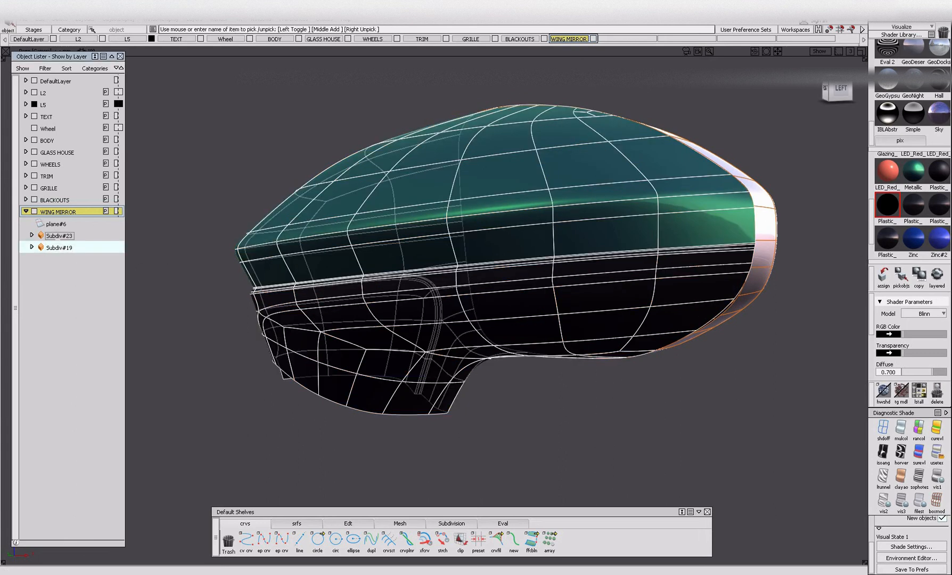
click(58, 235)
alt+shift+drag(621, 347, 371, 374)
alt+shift+drag(512, 366, 574, 374)
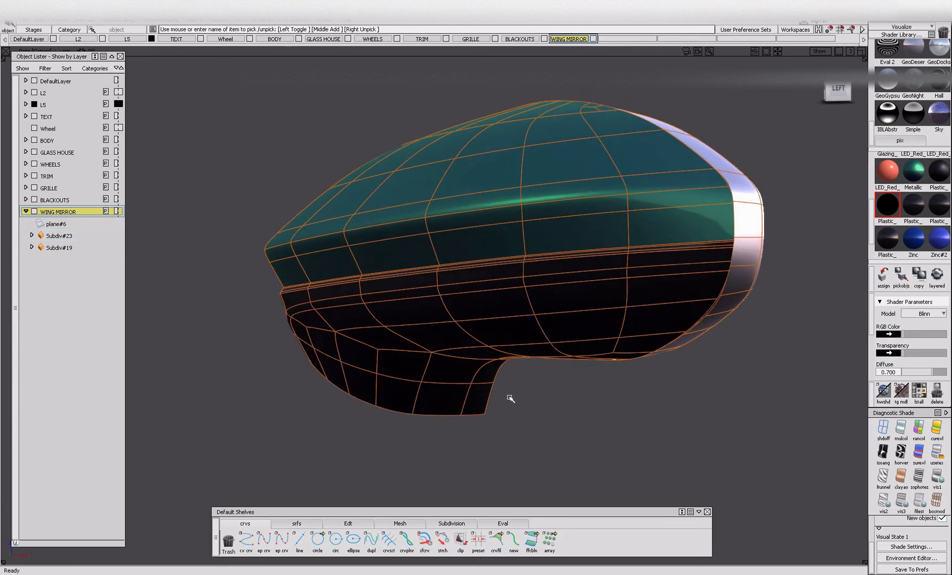
alt+shift+drag(655, 318, 680, 314)
Pick the objects using the dark 0.700 diffuse Plastic shader and try to delete the mirror bodies' construction history.
click(912, 205)
click(901, 274)
mouse_move(628, 384)
alt+shift+mouse_down()
mouse_move(573, 395)
mouse_move(270, 335)
mouse_move(401, 334)
mouse_move(270, 334)
mouse_move(639, 323)
mouse_move(484, 368)
mouse_move(485, 314)
alt+shift+mouse_up()
alt+shift+right_drag(511, 346, 461, 376)
ctrl+shift+drag(304, 165, 298, 246)
key(ctrl+h)
ctrl+shift+drag(595, 450, 592, 367)
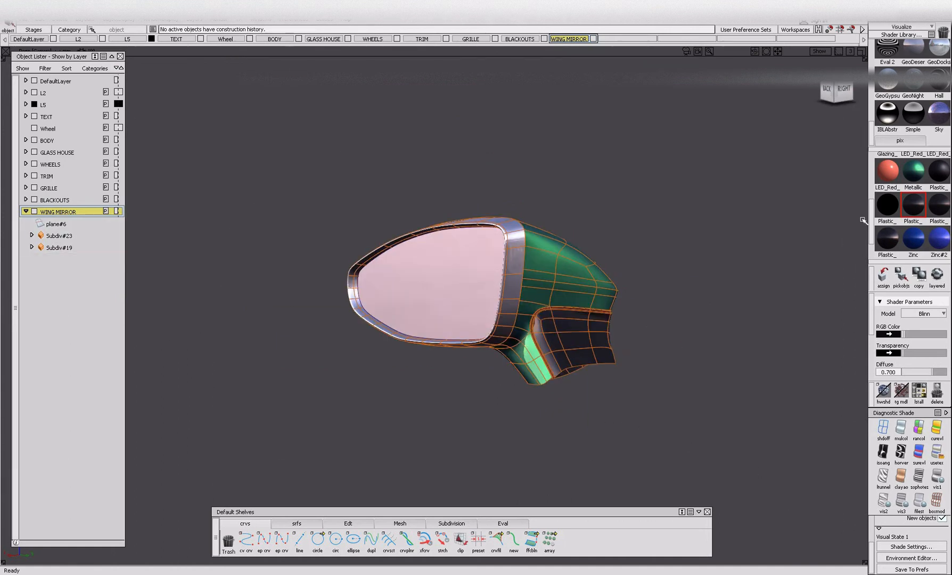
Display the mirror's subdivision bodies in box mode.
scroll(566, 299, up, 5)
click(936, 500)
mouse_move(705, 452)
alt+shift+mouse_down()
mouse_move(569, 395)
mouse_move(398, 408)
mouse_move(524, 421)
alt+shift+mouse_up()
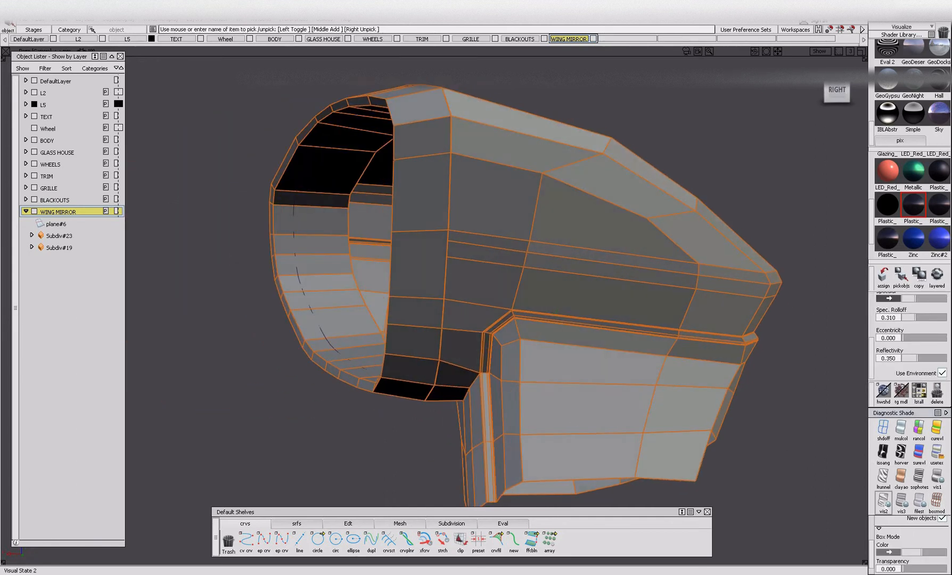
Return the wing mirror bodies from box mode to the Visual State 1 display.
alt+shift+drag(759, 450, 374, 437)
click(505, 349)
mouse_move(504, 349)
alt+shift+mouse_down()
mouse_move(539, 368)
mouse_move(671, 384)
mouse_move(686, 427)
mouse_move(639, 383)
mouse_move(417, 419)
mouse_move(448, 433)
mouse_move(503, 414)
mouse_move(548, 372)
mouse_move(649, 394)
mouse_move(391, 418)
mouse_move(234, 377)
alt+shift+mouse_up()
click(937, 476)
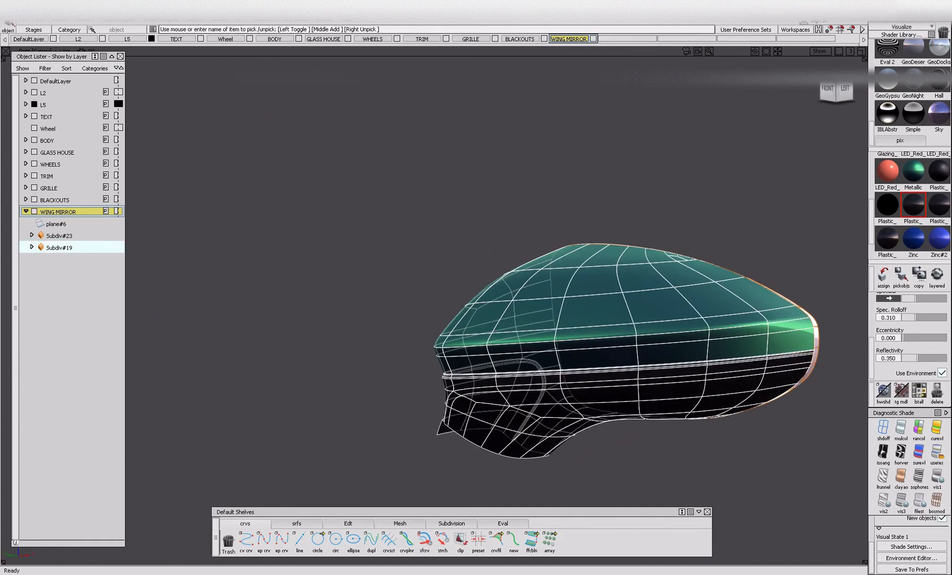
Pick the mirror surfaces using the dark Plastic shader with 0.310 specular roll-off and paste a copy of them as a separate body.
click(915, 174)
click(692, 260)
alt+shift+drag(686, 340, 709, 352)
scroll(650, 373, up, 3)
alt+shift+drag(646, 366, 479, 383)
alt+shift+middle_drag(766, 358, 574, 323)
alt+shift+drag(388, 299, 340, 340)
click(913, 205)
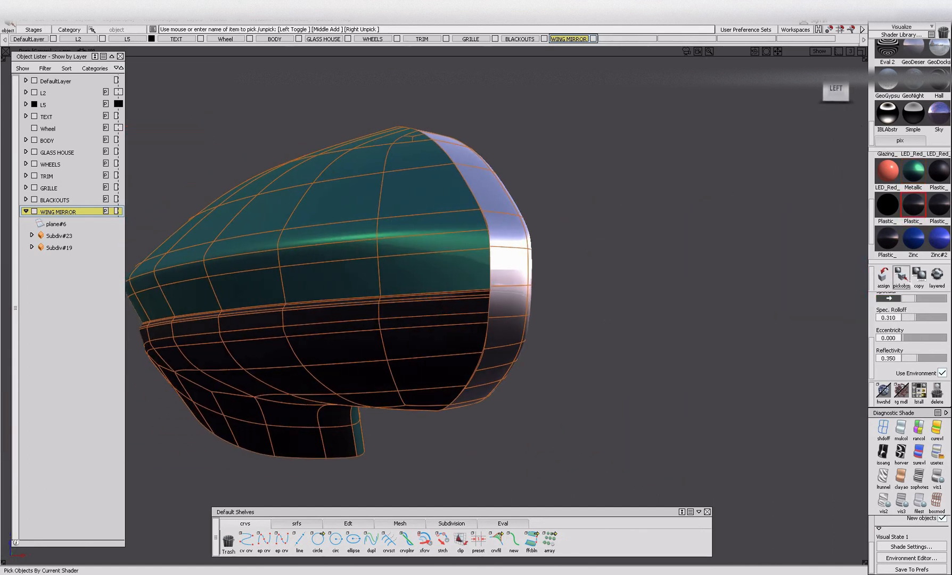
click(900, 276)
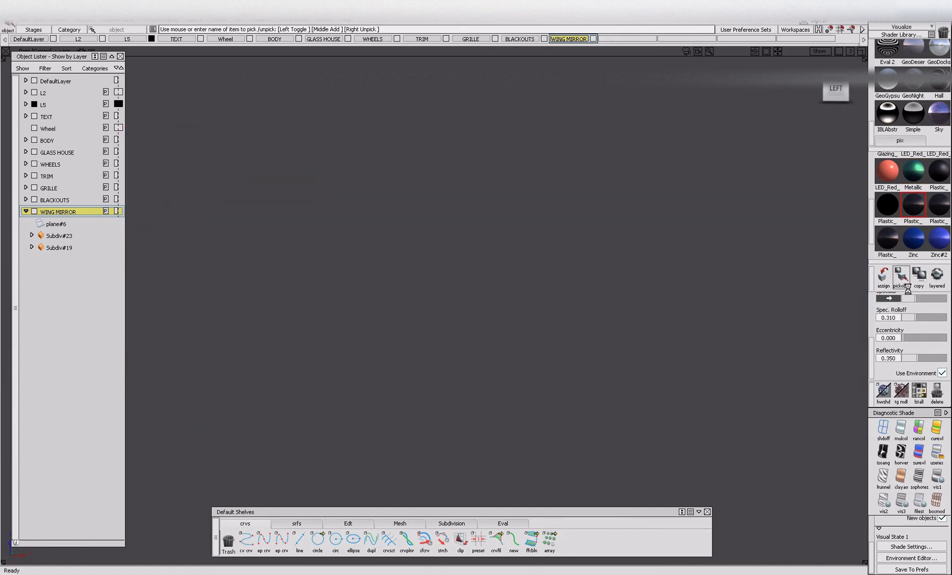
alt+shift+middle_drag(376, 311, 568, 288)
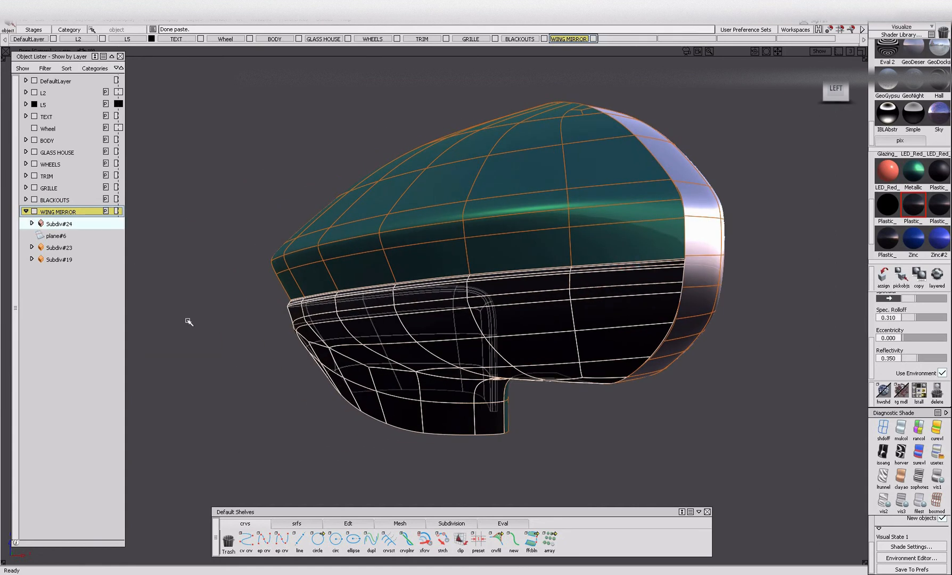
ctrl+shift+drag(216, 339, 206, 277)
Pick the mirror surfaces using the green Metallic shader and paste a copy of them as a separate body.
click(87, 224)
alt+shift+drag(371, 341, 464, 286)
click(912, 237)
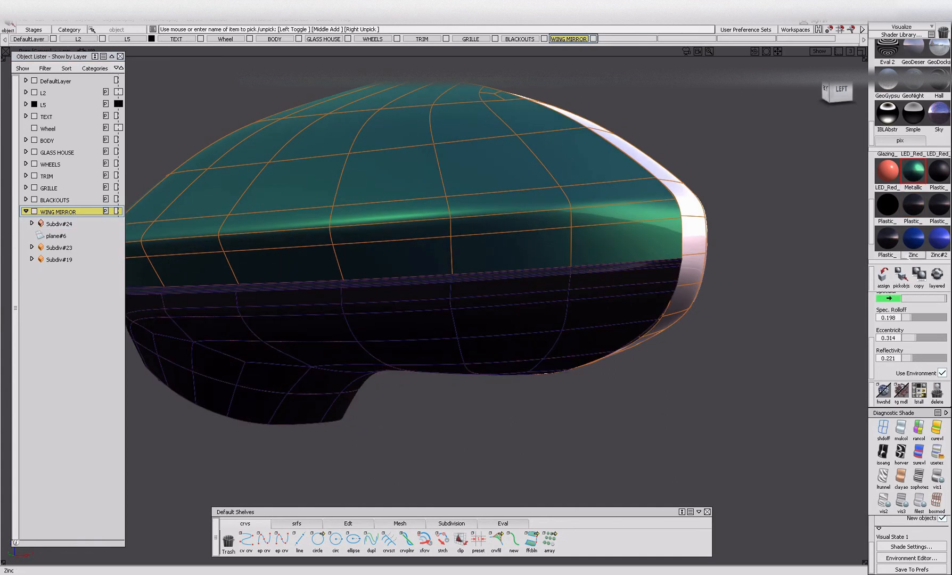
click(912, 170)
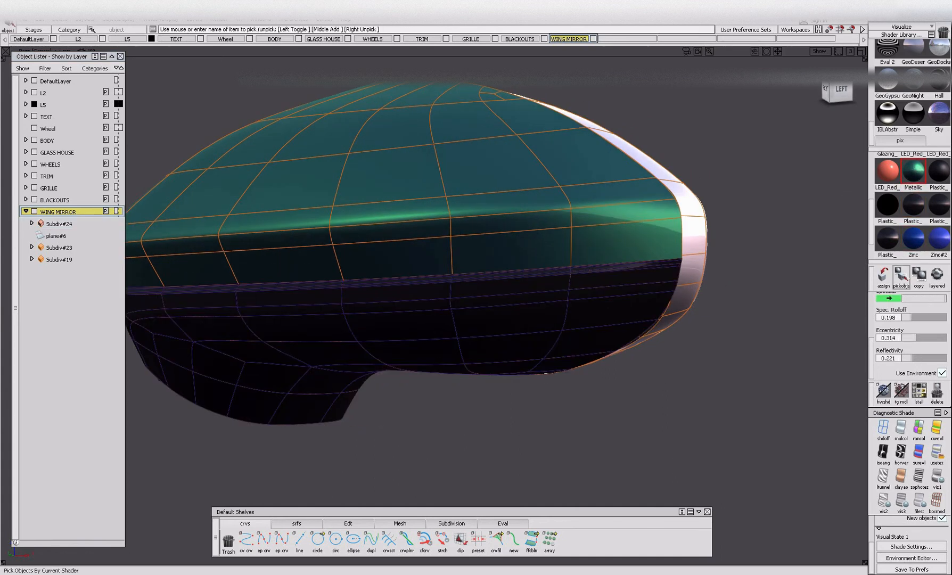
click(901, 275)
key(alt+h)
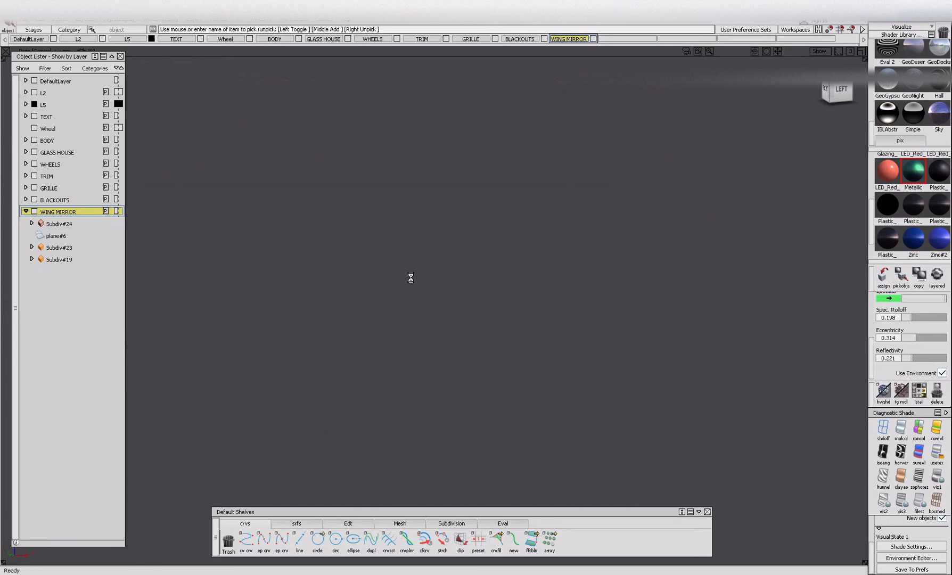
key(ctrl+v)
click(40, 297)
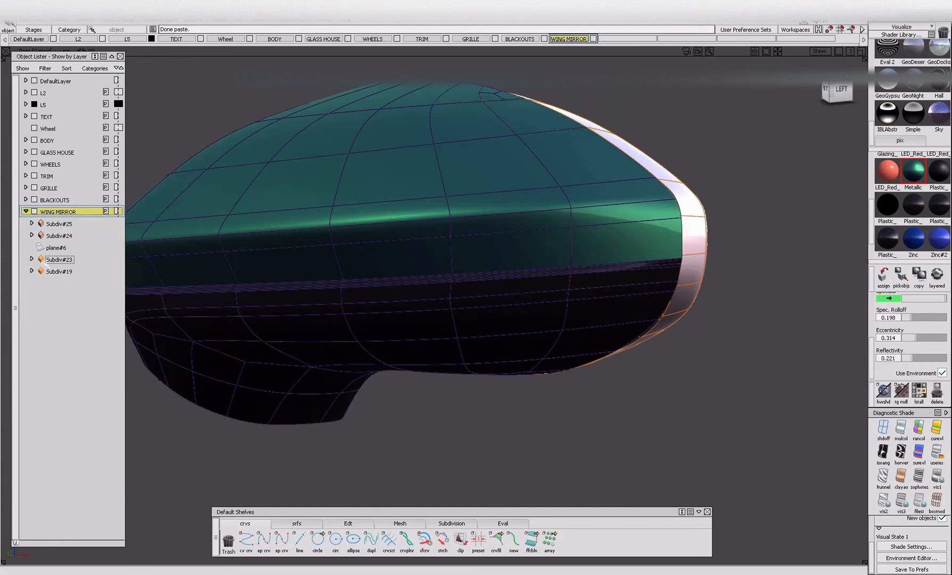
Toggle the visibility of Subdiv#23 and Subdiv#19 and examine the copied mirror bodies from several sides.
click(41, 261)
click(40, 272)
alt+shift+drag(289, 304, 448, 302)
alt+shift+right_drag(448, 302, 416, 314)
alt+shift+drag(416, 314, 666, 319)
alt+shift+right_drag(548, 306, 602, 314)
alt+shift+drag(602, 314, 729, 325)
alt+shift+right_drag(529, 315, 449, 306)
alt+shift+drag(449, 306, 378, 352)
click(32, 259)
click(31, 259)
click(41, 259)
click(42, 259)
click(41, 259)
alt+shift+drag(338, 285, 543, 298)
alt+shift+right_drag(543, 298, 461, 304)
alt+shift+drag(461, 305, 379, 316)
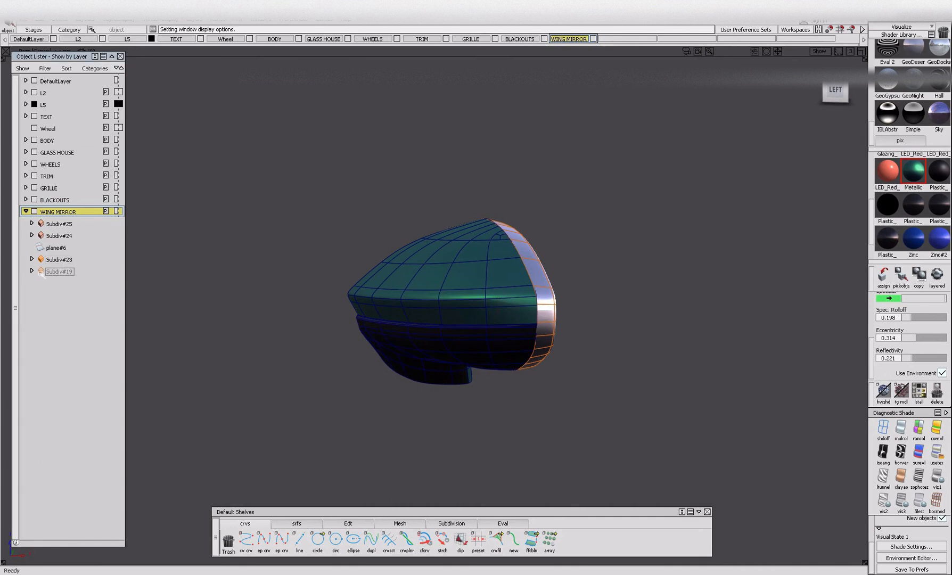
Delete the original mirror housing body Subdiv#19.
click(58, 272)
key(Delete)
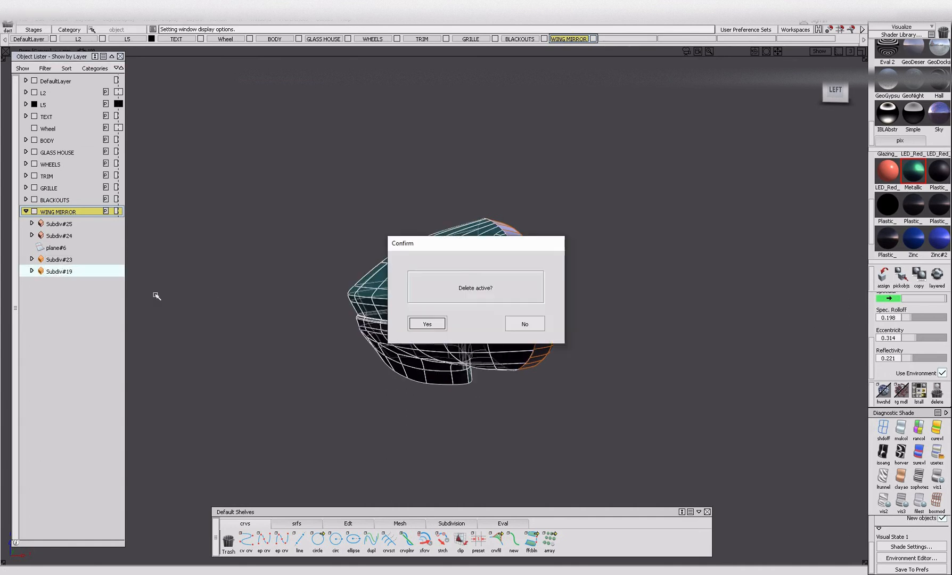
click(434, 328)
alt+shift+drag(436, 325, 499, 341)
Rename the green housing body Subdiv#25 as BODY_COLOR.
double_click(56, 248)
key(Return)
alt+shift+drag(266, 272, 510, 298)
click(59, 223)
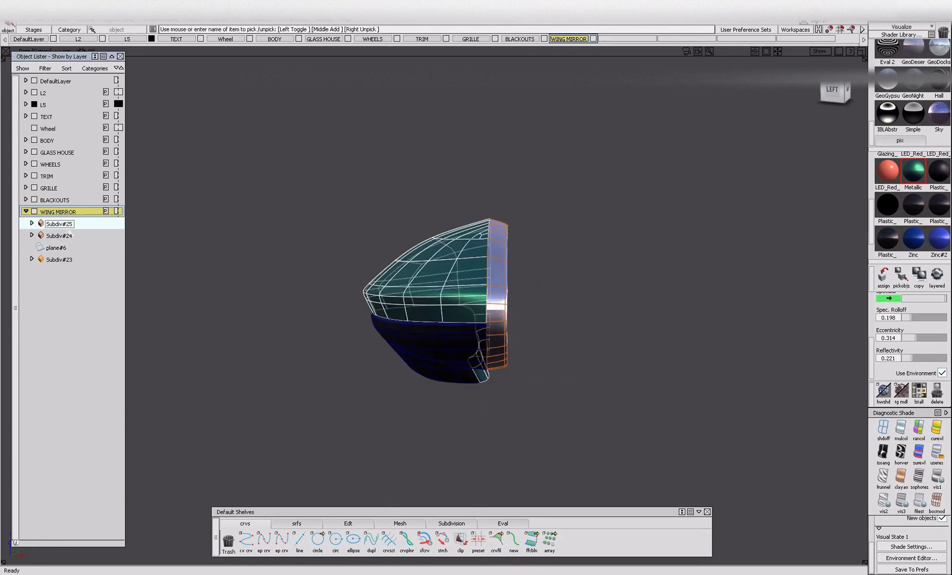
double_click(73, 223)
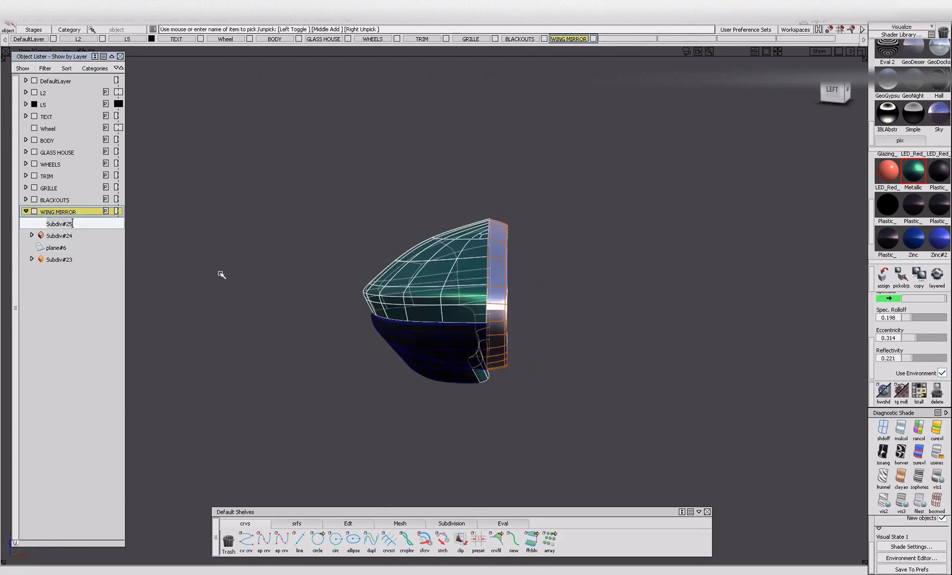
key(BackSpace)
key(BackSpace)
key(BackSpace)
key(BackSpace)
key(BackSpace)
key(BackSpace)
key(BackSpace)
key(BackSpace)
key(BackSpace)
key(Return)
Rename the dark lower mirror body Subdiv#24 as DARK.
click(67, 236)
click(68, 237)
key(BackSpace)
key(BackSpace)
key(BackSpace)
key(BackSpace)
key(BackSpace)
key(BackSpace)
key(BackSpace)
key(BackSpace)
key(BackSpace)
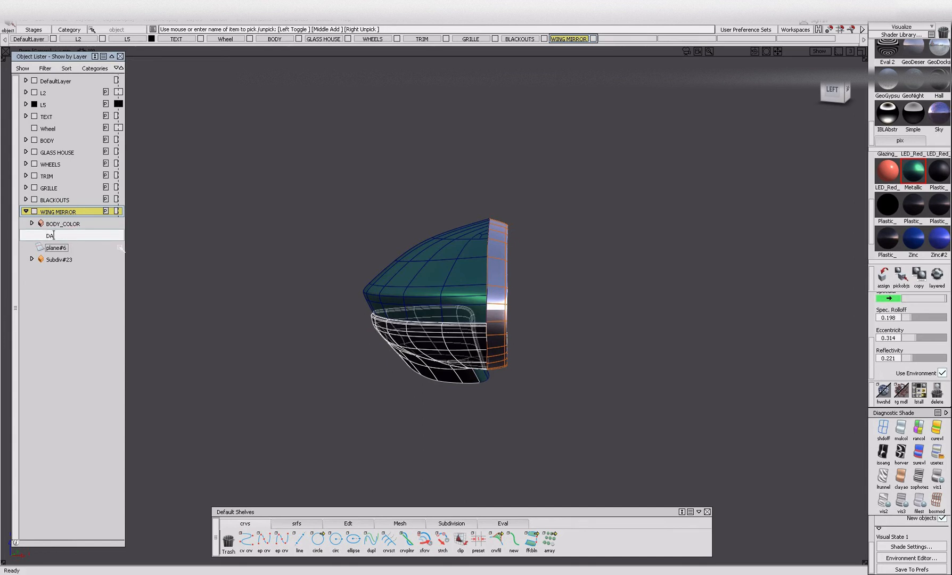
key(Return)
Rename plane#6 as MIRROR and the bright rim body Subdiv#23 as CHROME.
click(73, 249)
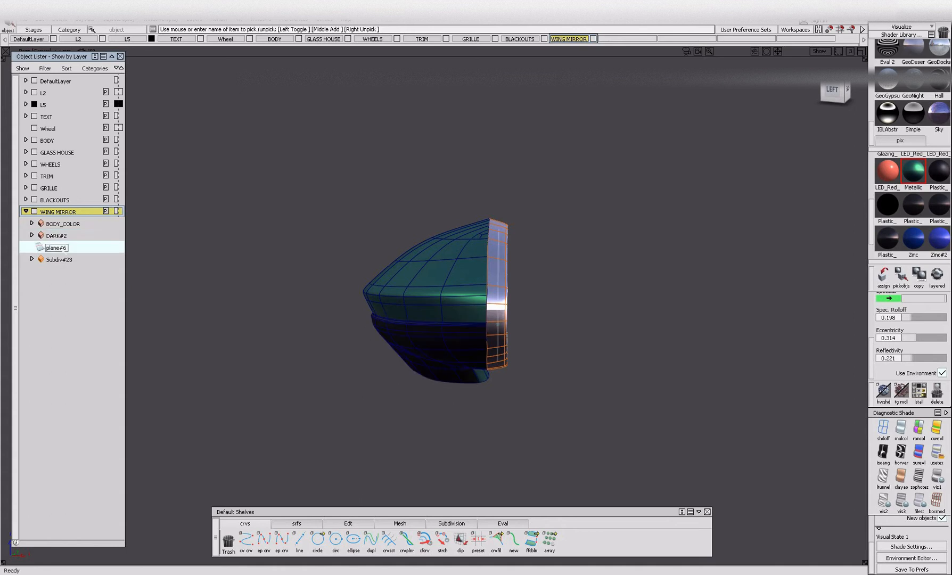
double_click(62, 248)
key(BackSpace)
key(Return)
double_click(53, 258)
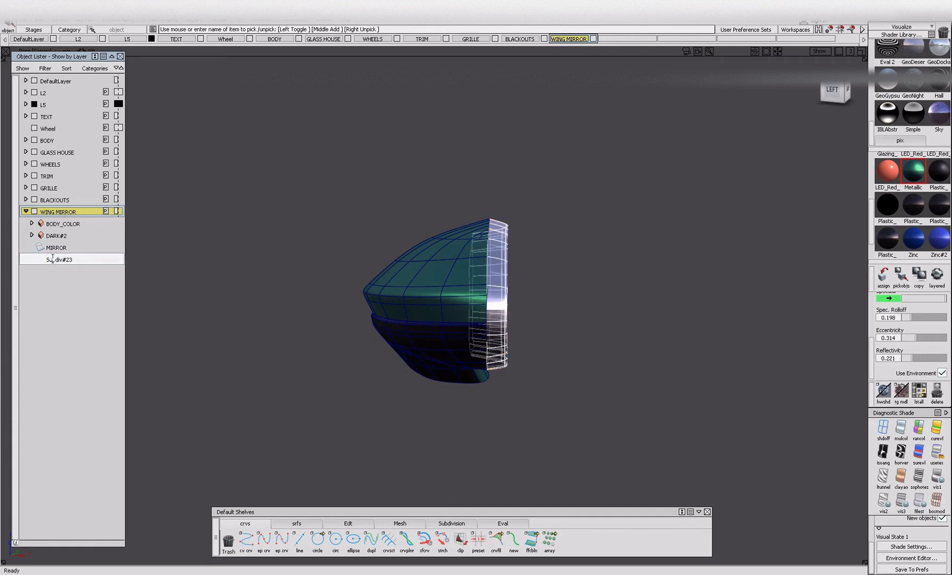
drag(47, 259, 72, 259)
key(BackSpace)
text(CHROME)
key(Return)
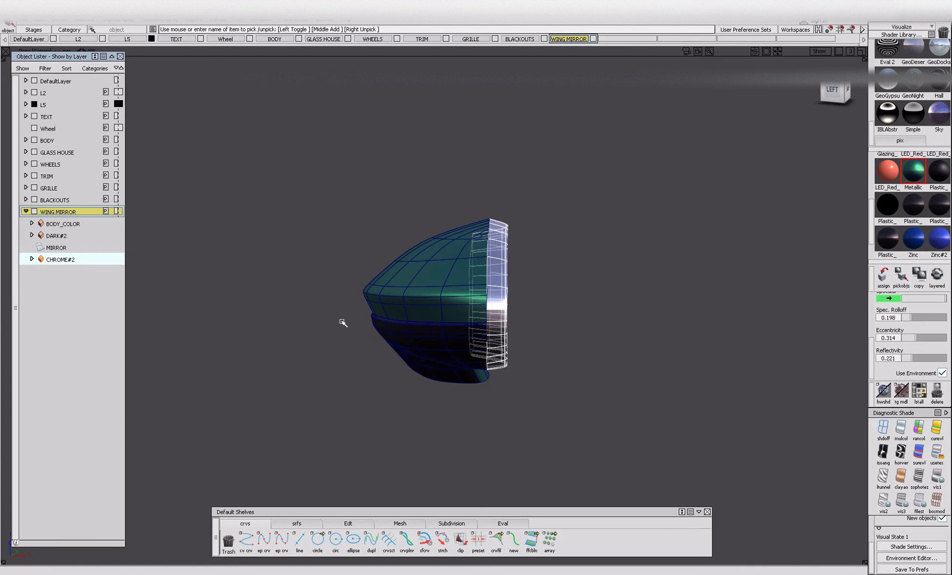
Collapse the WING MIRROR layer and make the rest of the car visible again.
click(282, 351)
alt+shift+drag(409, 307, 500, 338)
alt+shift+right_drag(501, 338, 427, 346)
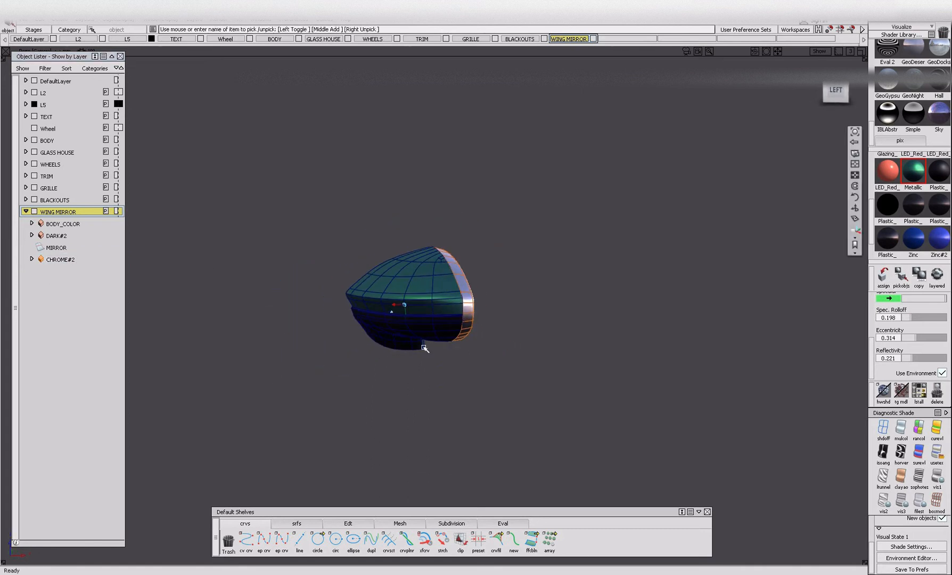
drag(285, 155, 493, 356)
key(alt+i)
click(26, 211)
key(alt+v)
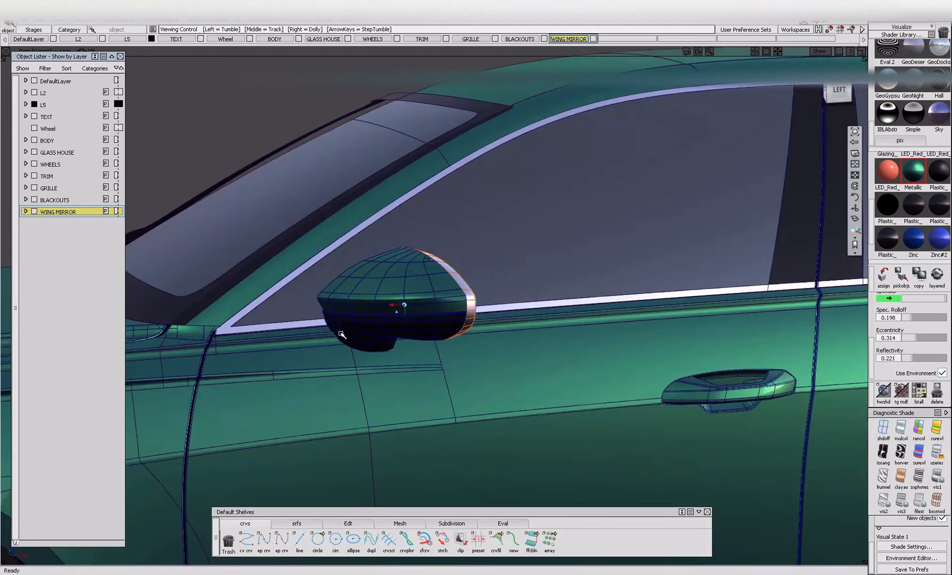
alt+shift+drag(342, 334, 384, 319)
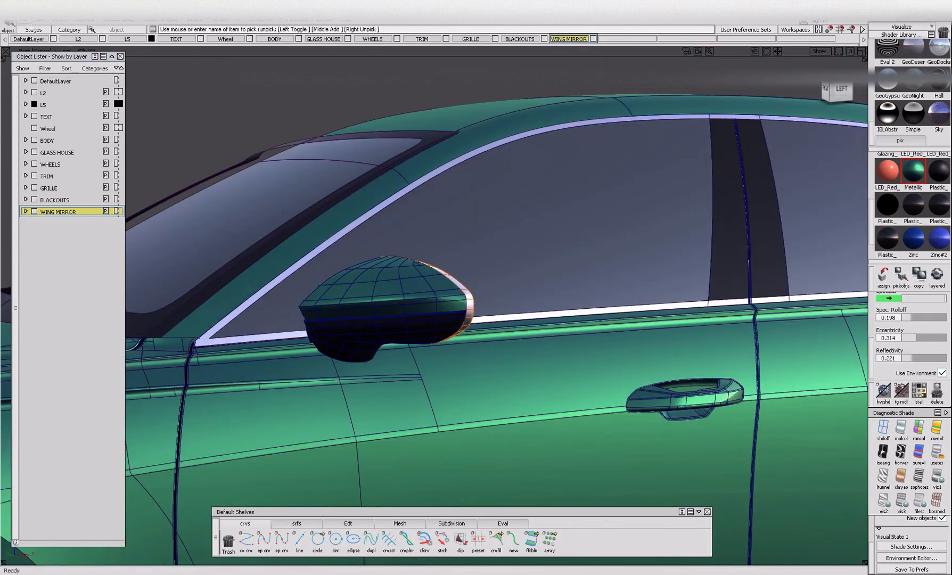
Save the model as a new wire file named Alias Training_wip016D.
click(22, 19)
click(35, 90)
click(224, 372)
key(BackSpace)
text(D)
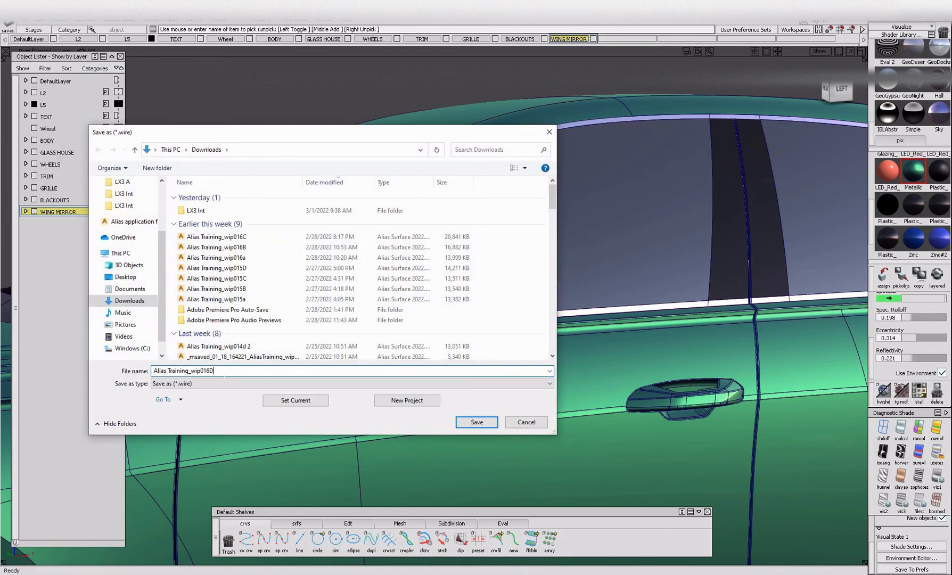
click(477, 421)
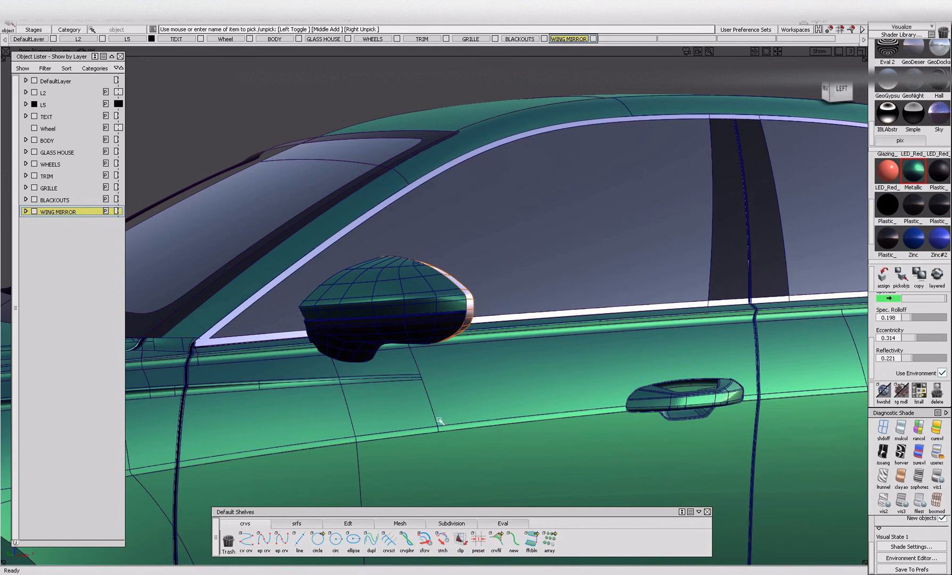
Create a new layer named DOOR HANDLES.
click(674, 407)
alt+shift+middle_drag(684, 414, 326, 456)
click(762, 398)
click(747, 408)
ctrl+shift+drag(790, 424, 788, 384)
click(193, 20)
click(196, 30)
double_click(78, 226)
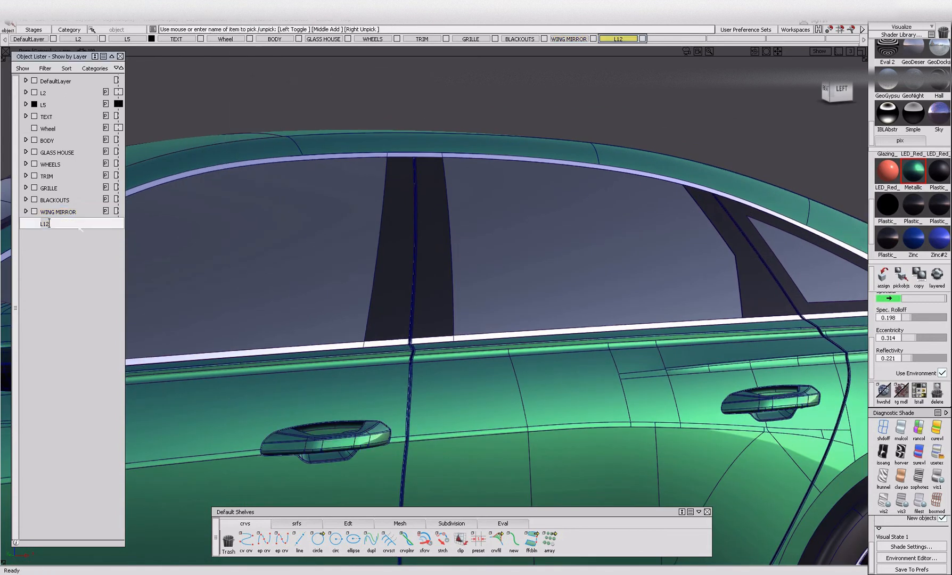
text(DOOR HANDLES)
key(Return)
Assign the front and rear door handles to the DOOR HANDLES layer and check the layer by toggling its visibility.
click(317, 451)
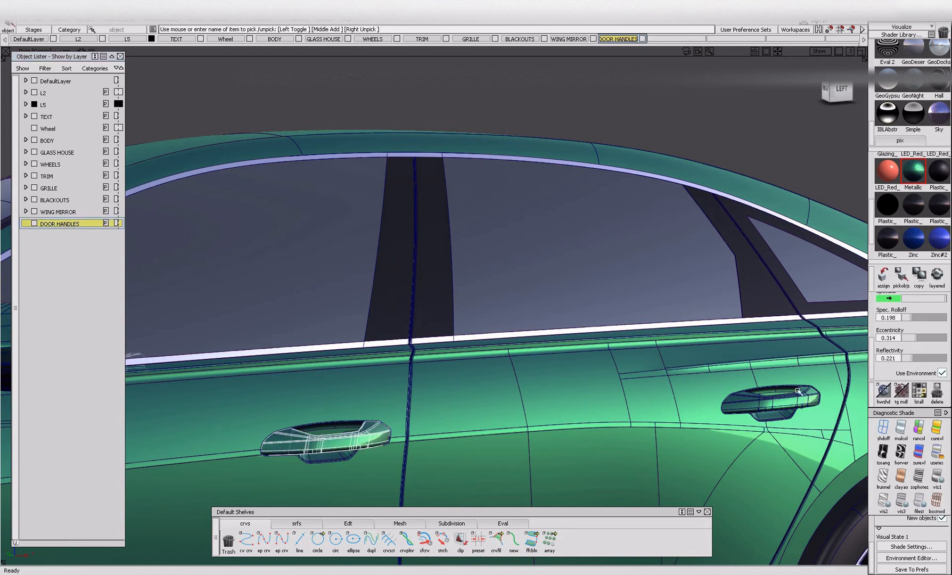
click(789, 403)
right_click(46, 226)
click(64, 245)
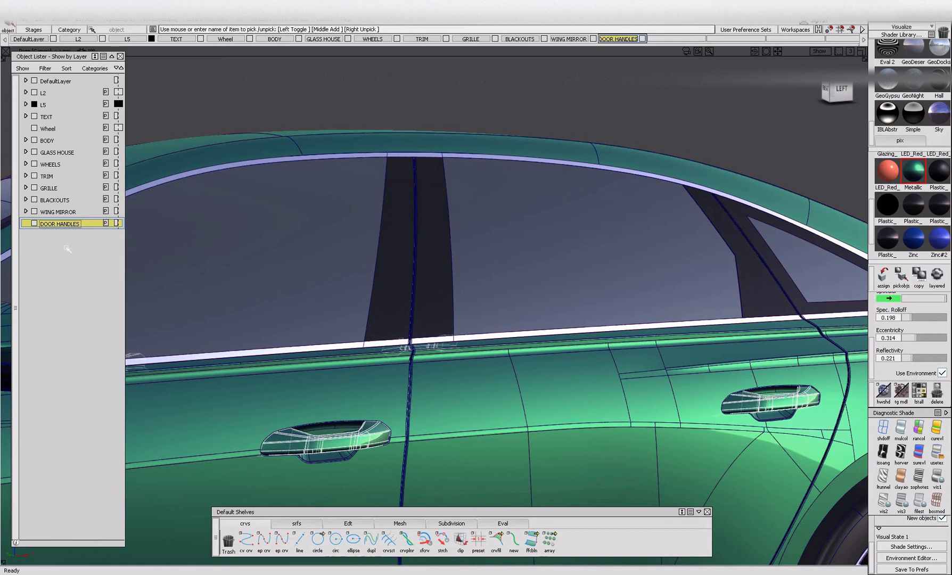
click(33, 224)
click(33, 224)
click(27, 226)
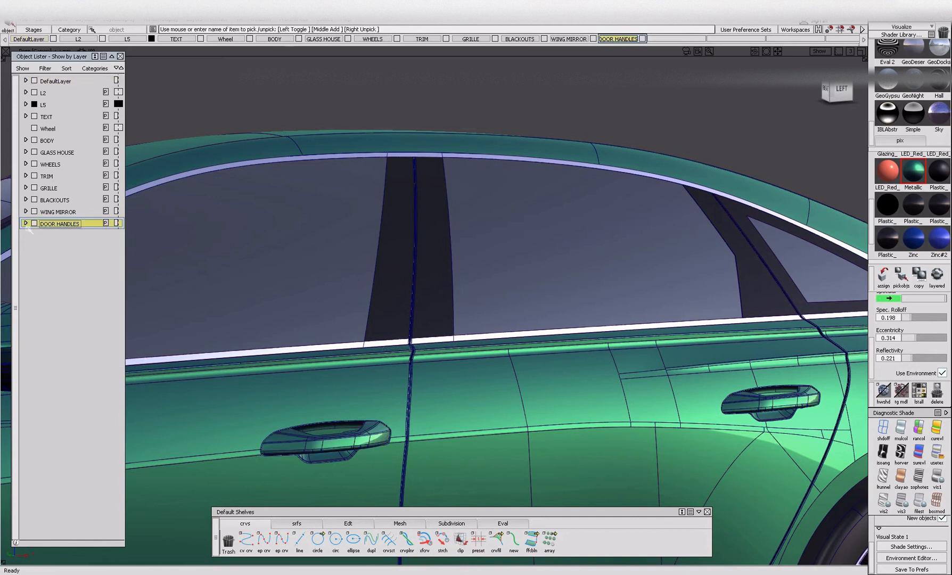
click(26, 223)
click(26, 224)
Pick the trim frames around the windscreen, side windows and rear window from above and isolate them from the rest of the car.
alt+shift+right_drag(250, 404, 101, 397)
alt+shift+drag(101, 397, 160, 391)
alt+shift+middle_drag(161, 391, 490, 407)
alt+shift+drag(465, 395, 548, 404)
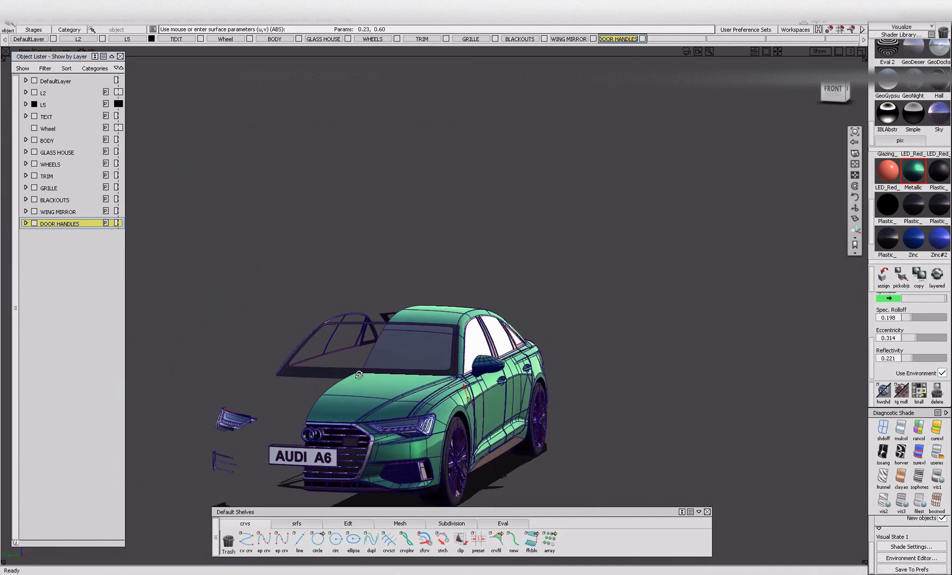
alt+shift+right_drag(356, 370, 289, 406)
alt+shift+drag(289, 407, 511, 420)
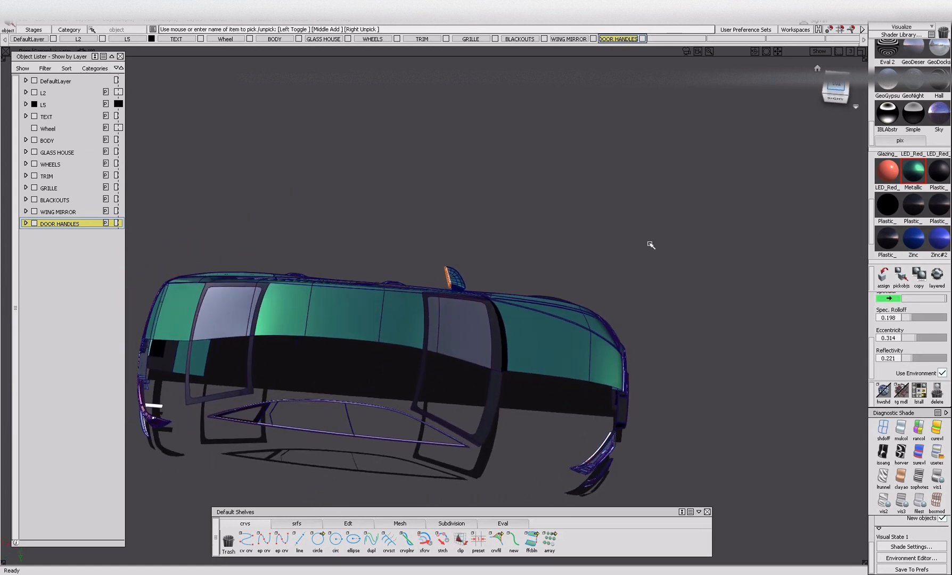
drag(191, 406, 514, 480)
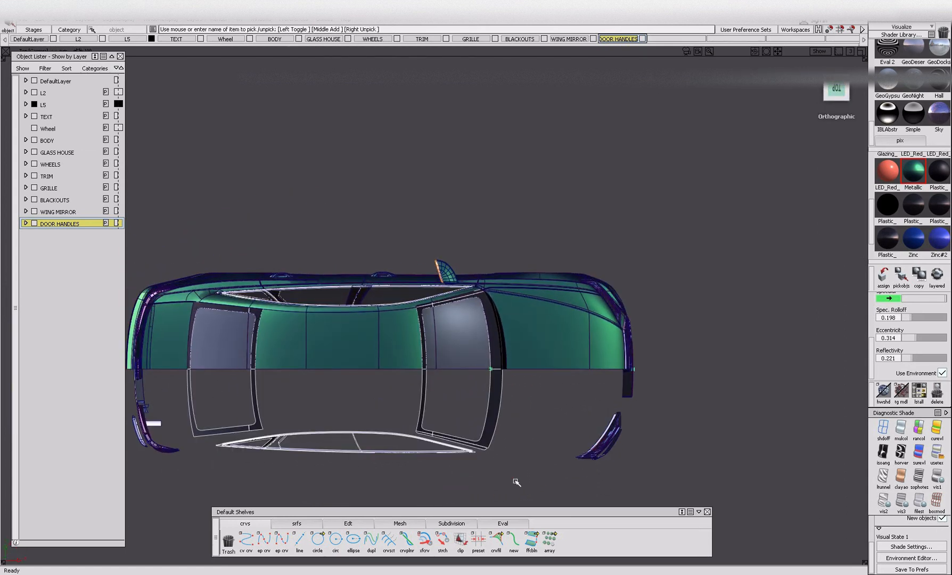
key(alt+h)
ctrl+shift+drag(467, 453, 462, 364)
alt+shift+right_drag(462, 364, 506, 379)
alt+shift+drag(508, 378, 521, 356)
alt+shift+right_drag(496, 356, 201, 187)
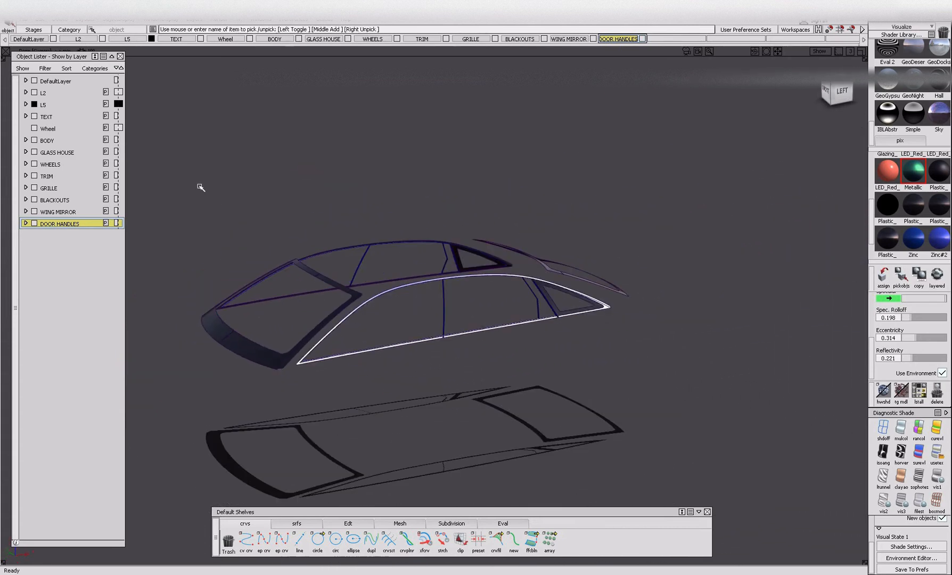
Create a new layer named GLASS TRIM.
click(197, 20)
click(195, 31)
double_click(101, 235)
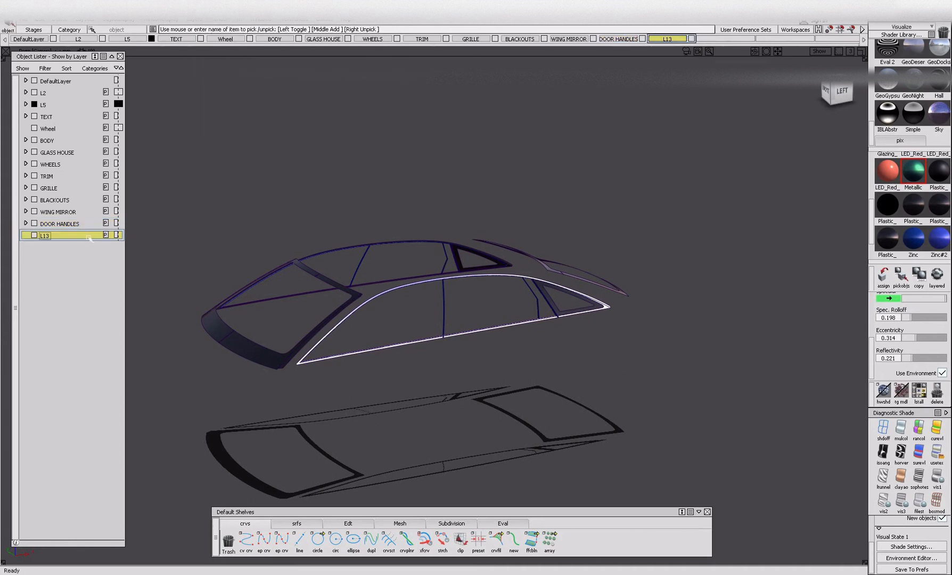
double_click(88, 236)
text(GLASS TRIM)
key(Return)
Assign all isolated window trim parts to the GLASS TRIM layer and ungroup them.
drag(178, 166, 707, 458)
right_click(68, 244)
click(88, 248)
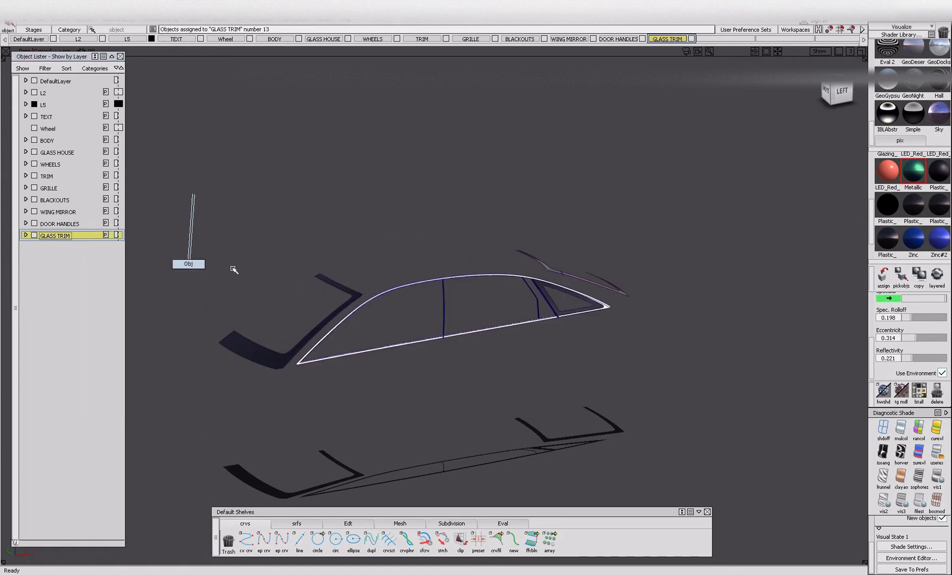
key(ctrl+u)
click(762, 441)
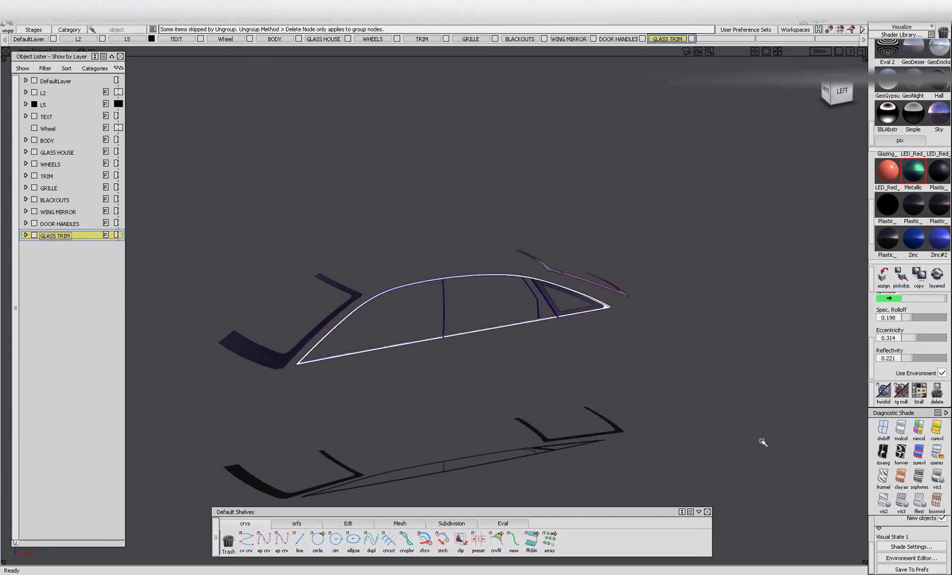
Pick the windscreen, pillar, quarter-window and rear window dark trim by black plastic shaders, then group and hide it.
click(913, 204)
click(901, 275)
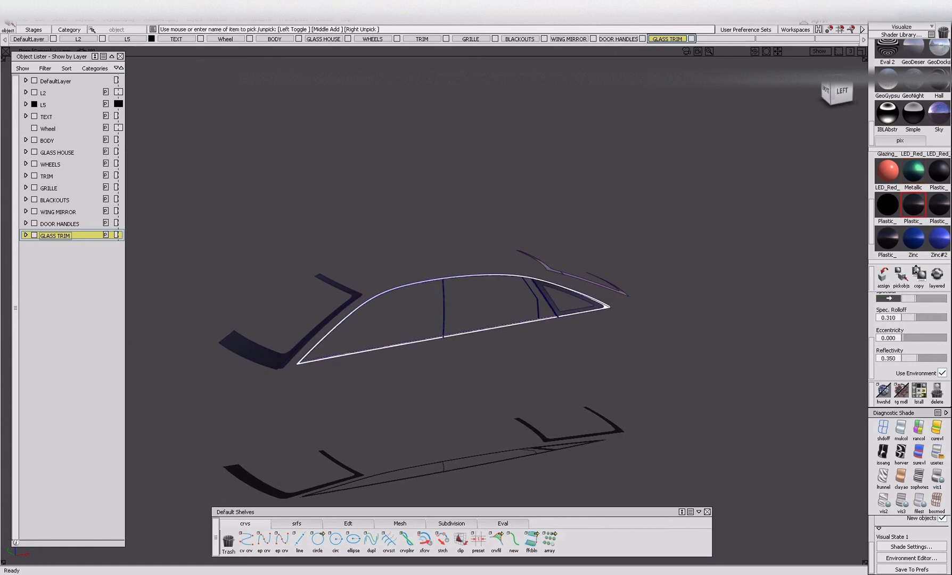
click(938, 204)
click(887, 237)
click(900, 276)
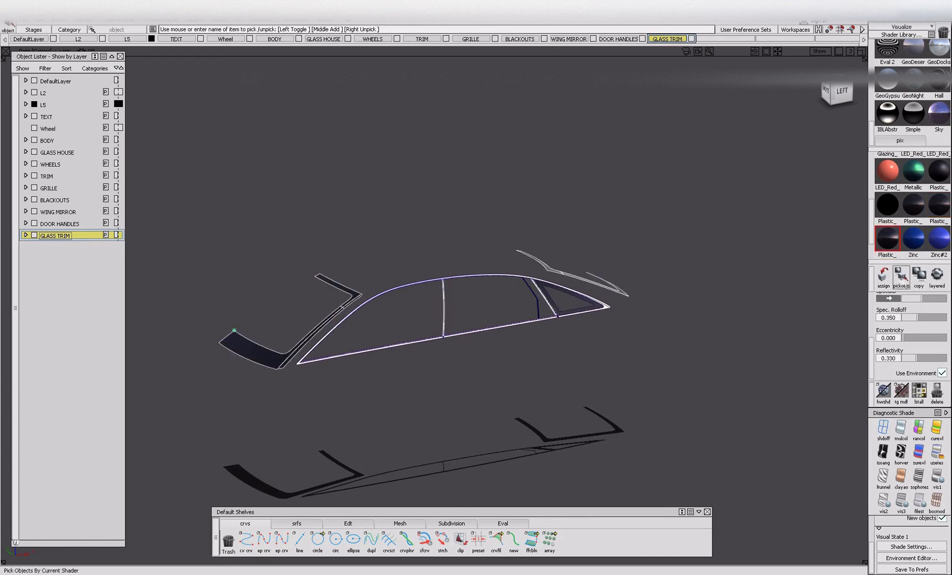
click(559, 307)
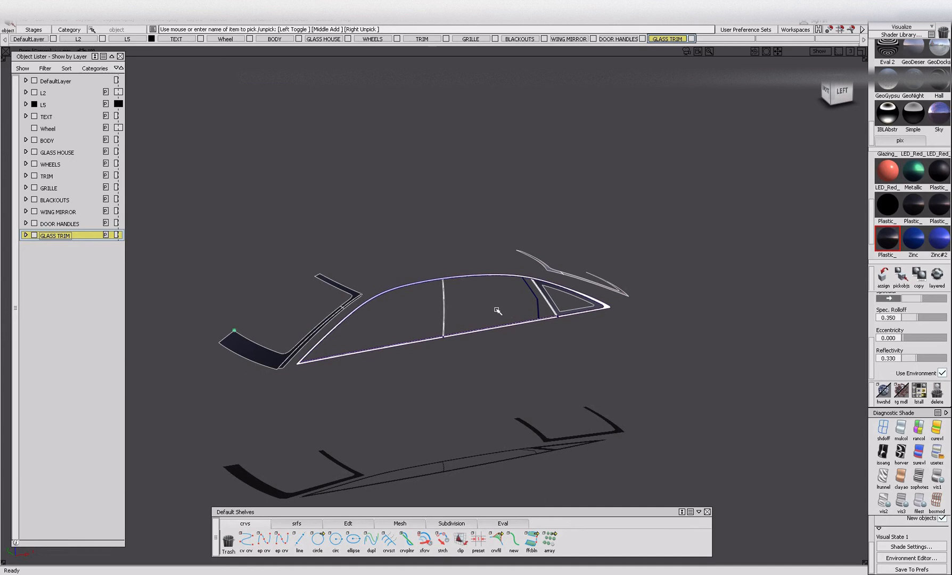
key(alt+i)
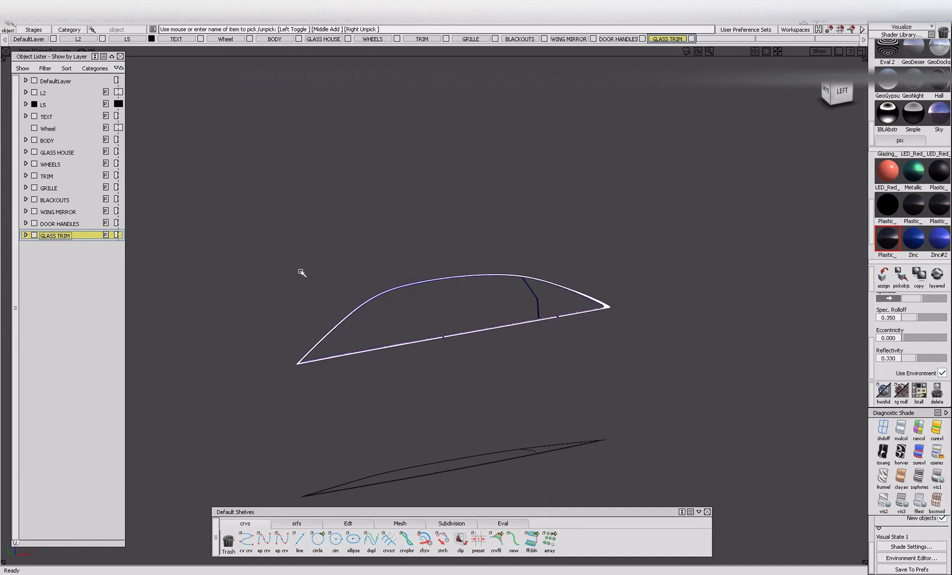
Group and hide the rear door divider picked by the Plastic_Black_Low_Gloss shader, and group the remaining chrome window surround.
click(887, 204)
click(900, 276)
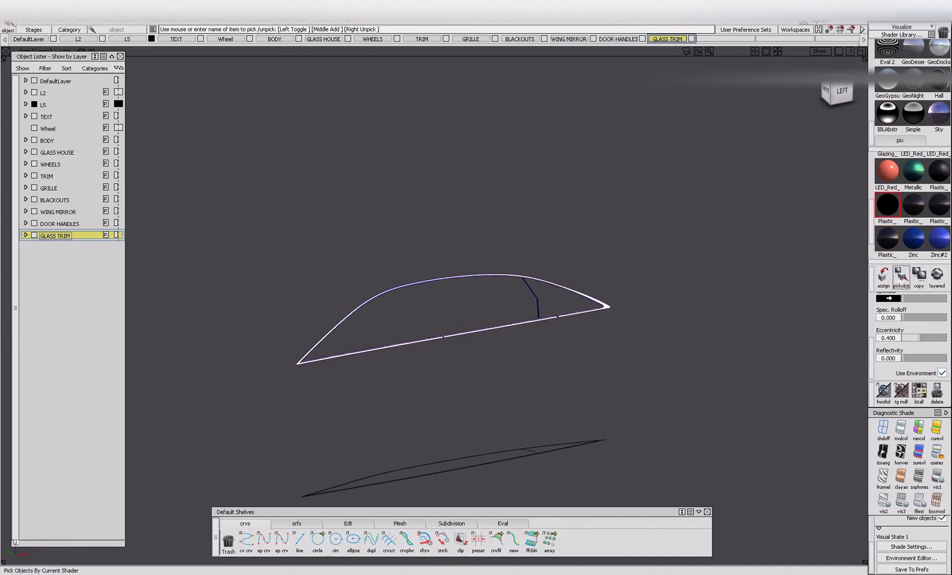
click(938, 173)
click(903, 278)
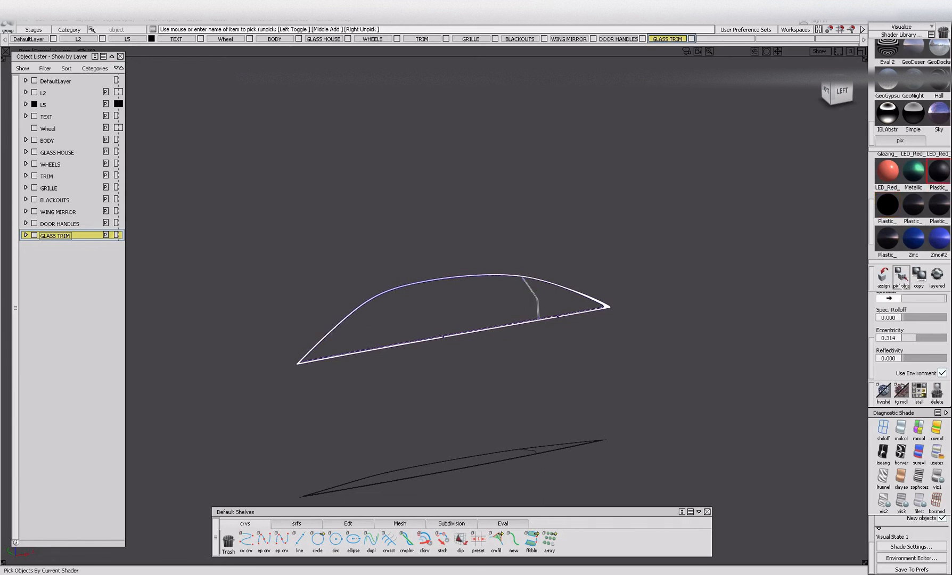
drag(265, 228, 750, 449)
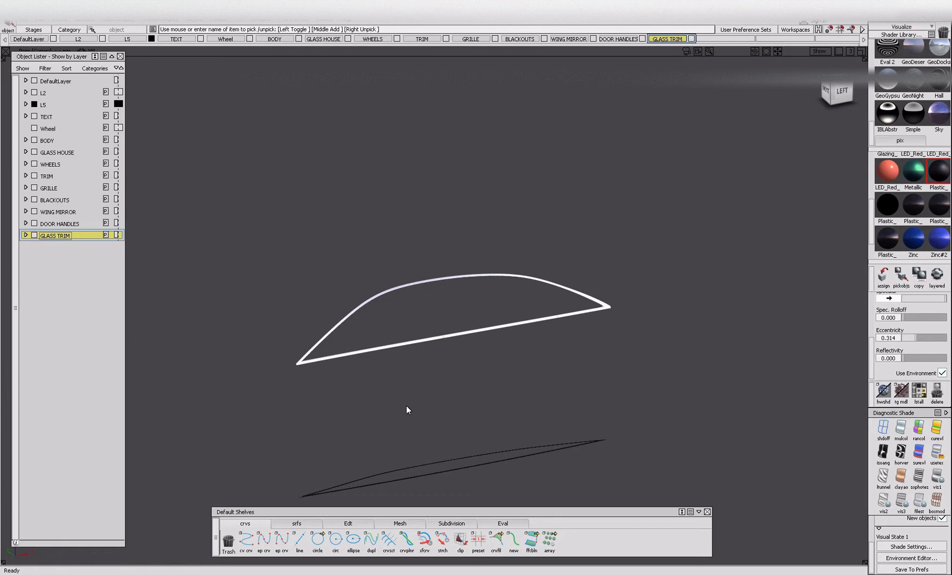
Rename the groups in the GLASS TRIM layer as CHROME for the surround and DARK for the two dark trim groups.
click(25, 235)
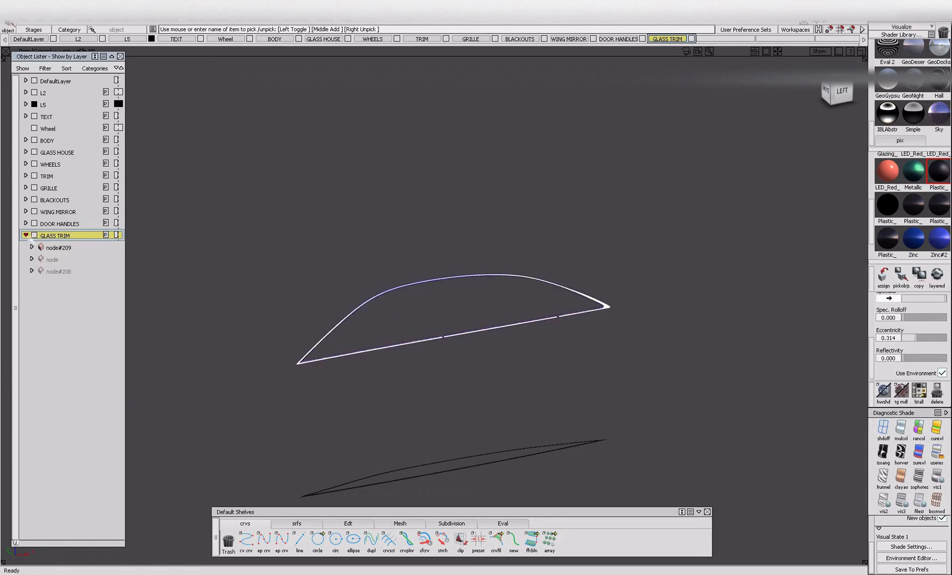
click(49, 247)
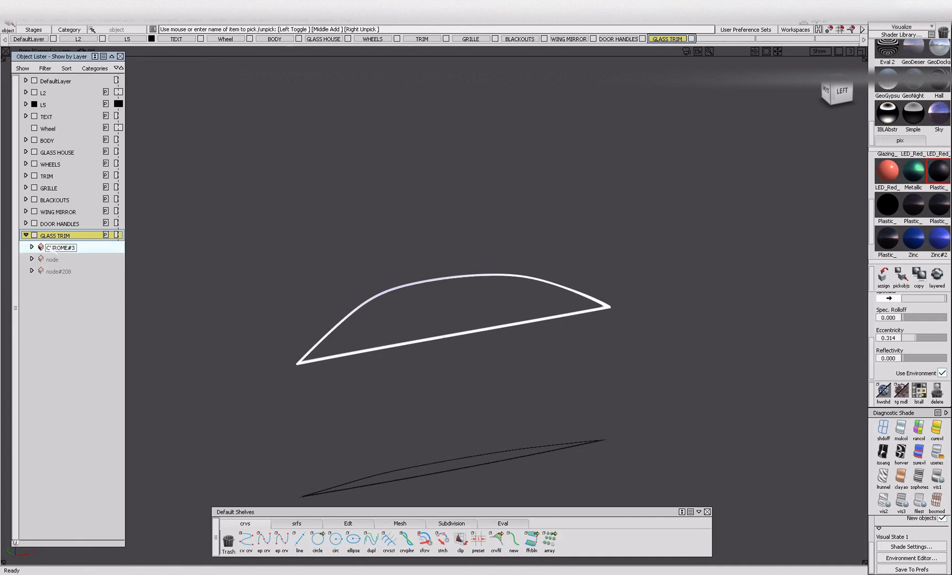
double_click(53, 260)
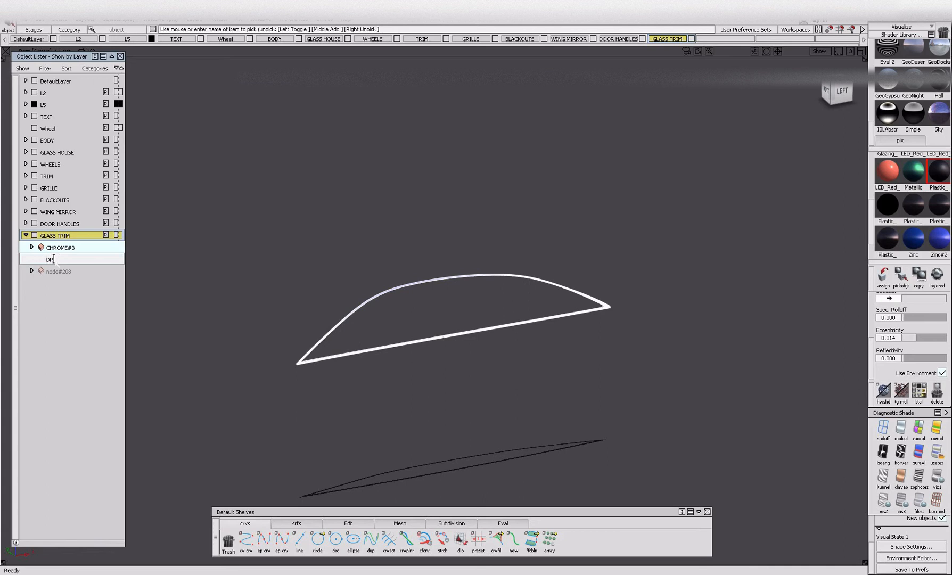
key(Return)
double_click(65, 273)
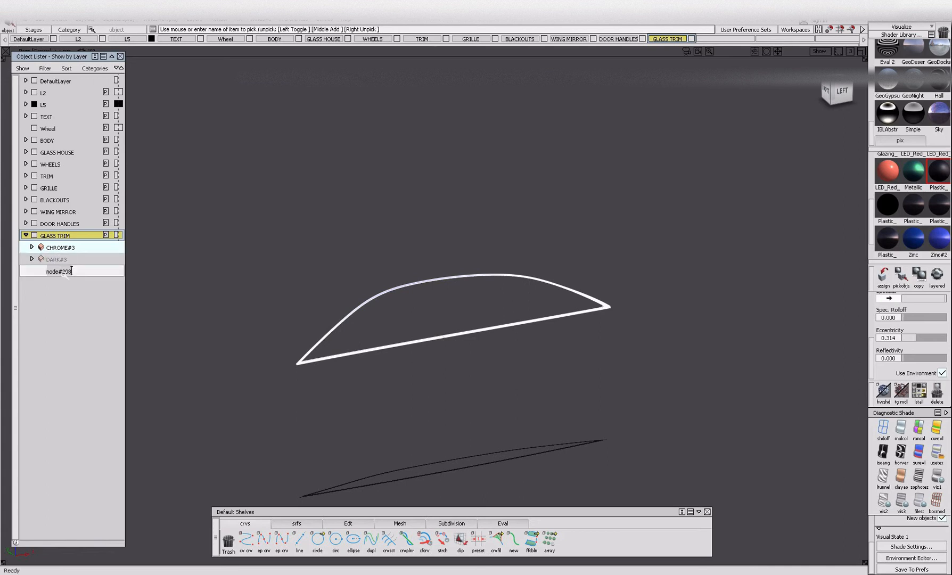
text(DARK)
key(Return)
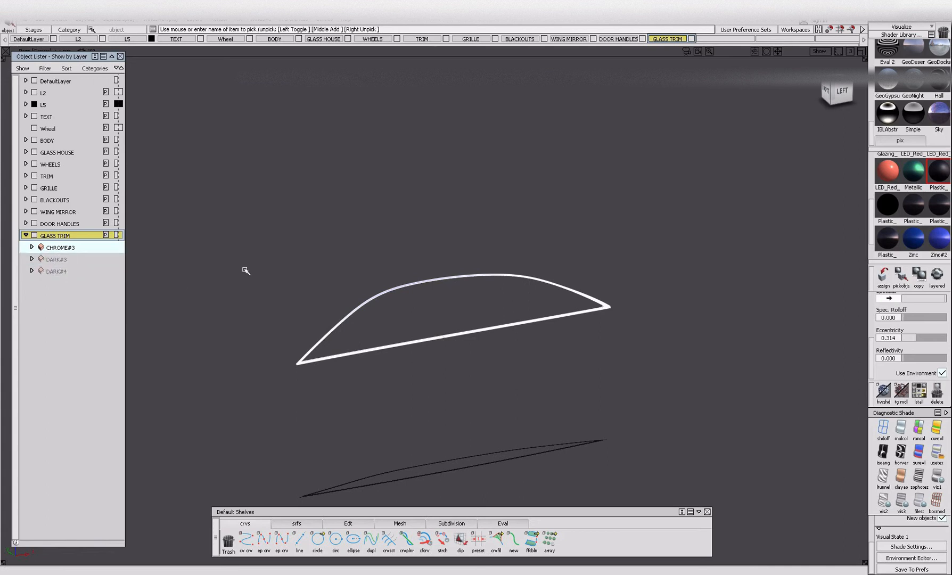
Collapse the GLASS TRIM layer and bring all hidden parts of the car back into view.
click(26, 234)
drag(192, 174, 807, 427)
key(alt+i)
key(alt+v)
Examine the car's front, side and rear for lamps, badges and other parts that still need sorting into layers.
alt+shift+drag(298, 373, 319, 370)
alt+shift+drag(636, 347, 730, 362)
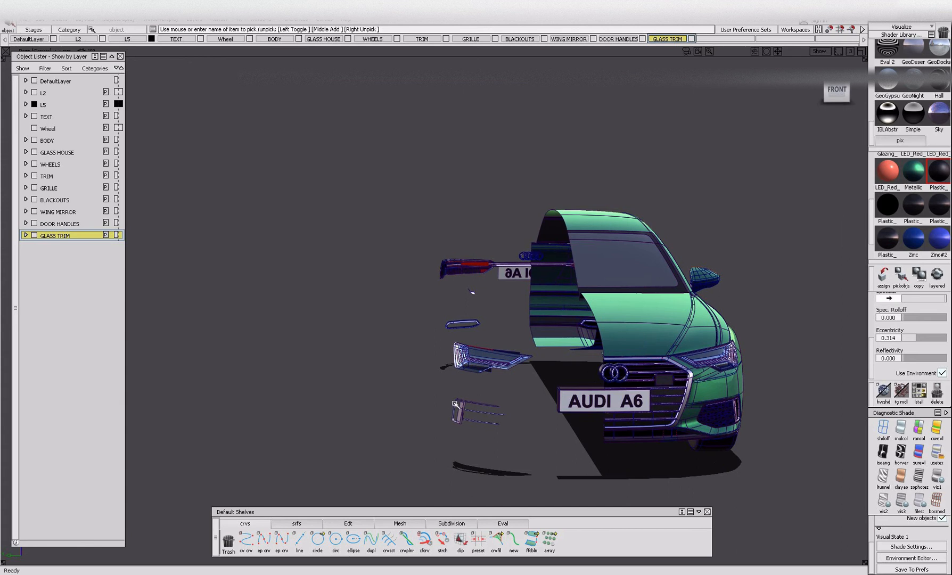
alt+shift+drag(473, 298, 340, 336)
alt+shift+right_drag(340, 336, 478, 355)
alt+shift+drag(478, 355, 559, 380)
alt+shift+right_drag(559, 380, 492, 389)
alt+shift+drag(687, 359, 762, 293)
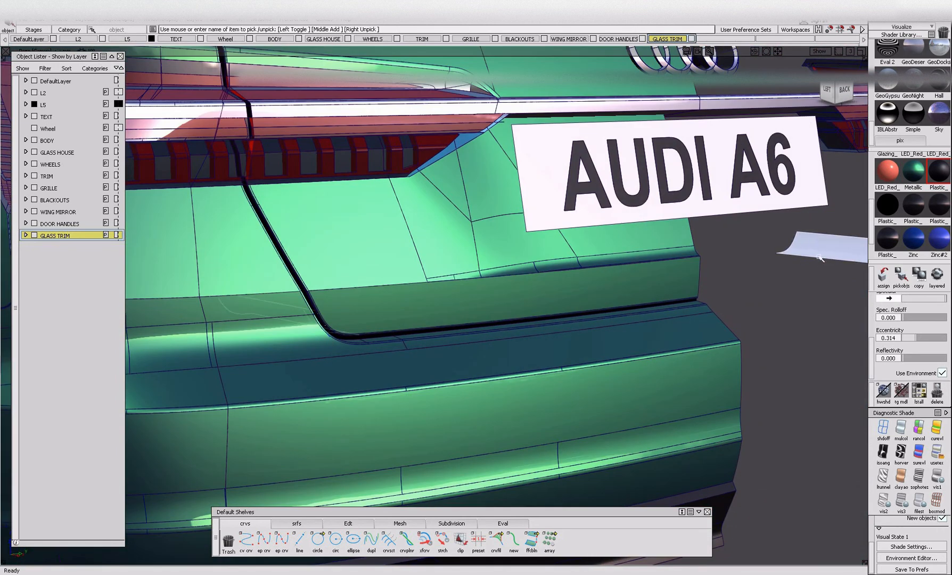
alt+shift+right_drag(637, 276, 380, 319)
alt+shift+drag(380, 319, 404, 408)
alt+shift+right_drag(404, 408, 495, 413)
alt+shift+drag(494, 414, 269, 362)
alt+shift+right_drag(270, 361, 503, 377)
alt+shift+drag(503, 378, 611, 374)
alt+shift+middle_drag(611, 374, 790, 350)
alt+shift+right_drag(790, 350, 692, 364)
alt+shift+drag(692, 365, 611, 376)
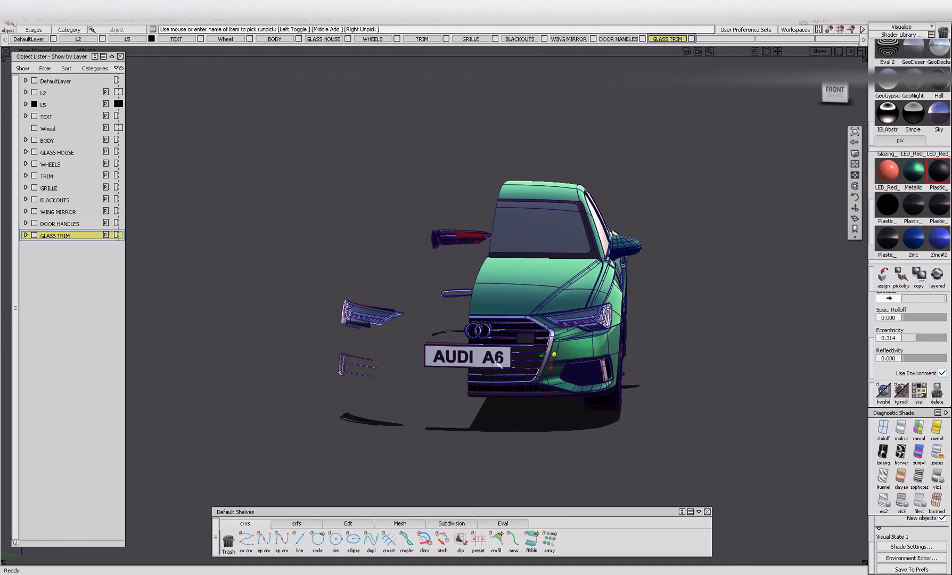
alt+shift+right_drag(496, 357, 577, 353)
mouse_move(577, 353)
alt+shift+mouse_down()
mouse_move(609, 353)
mouse_move(559, 357)
alt+shift+mouse_up()
alt+shift+right_drag(559, 357, 546, 376)
alt+shift+drag(546, 376, 557, 384)
alt+shift+right_drag(556, 385, 532, 389)
alt+shift+drag(532, 390, 584, 389)
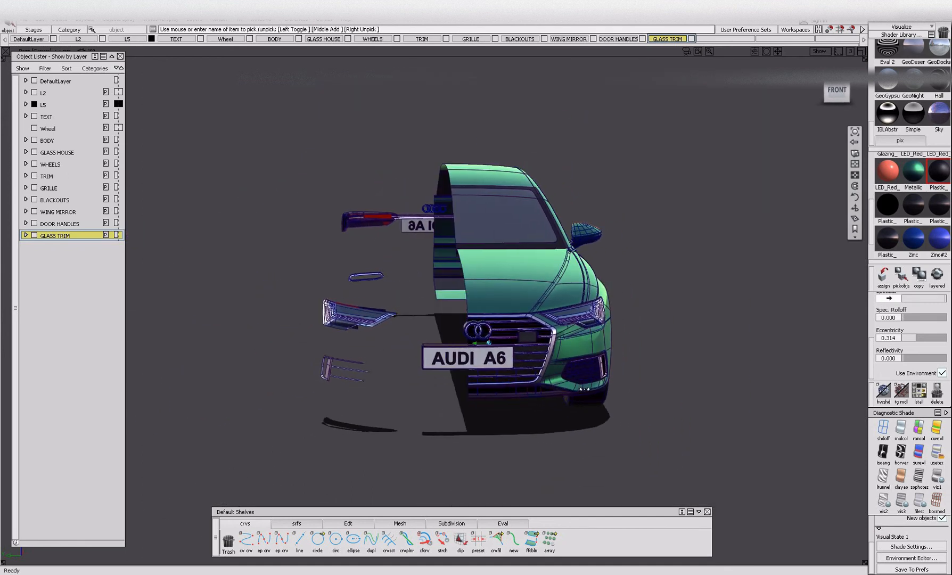
alt+shift+drag(462, 291, 468, 290)
alt+shift+right_drag(468, 290, 500, 287)
alt+shift+drag(500, 287, 606, 289)
alt+shift+right_drag(414, 297, 479, 290)
alt+shift+drag(479, 290, 657, 272)
alt+shift+right_drag(656, 272, 590, 284)
alt+shift+drag(590, 284, 457, 271)
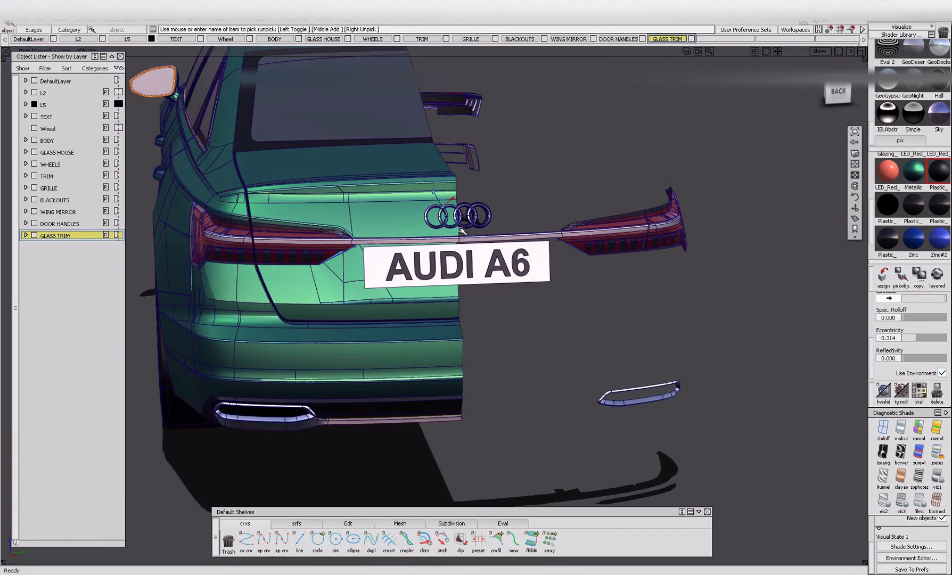
alt+shift+drag(514, 284, 476, 308)
alt+shift+right_drag(476, 308, 446, 314)
alt+shift+drag(446, 314, 606, 312)
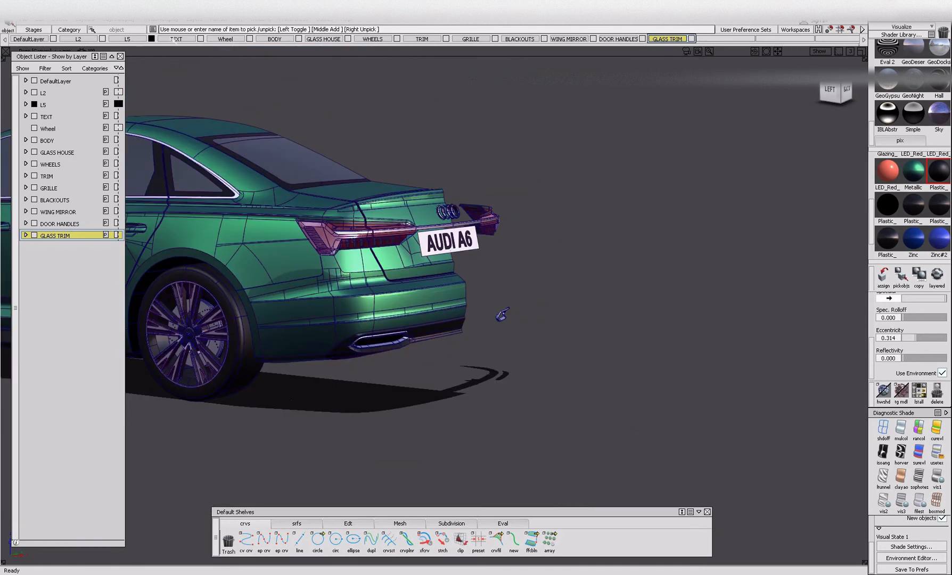
Create a new layer named HEADLAMPS.
click(194, 19)
click(195, 31)
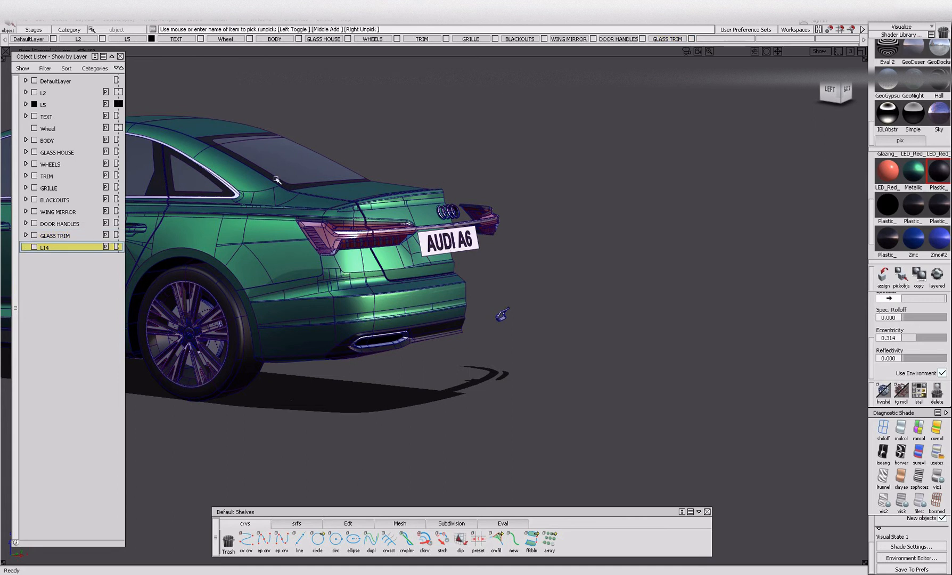
double_click(47, 247)
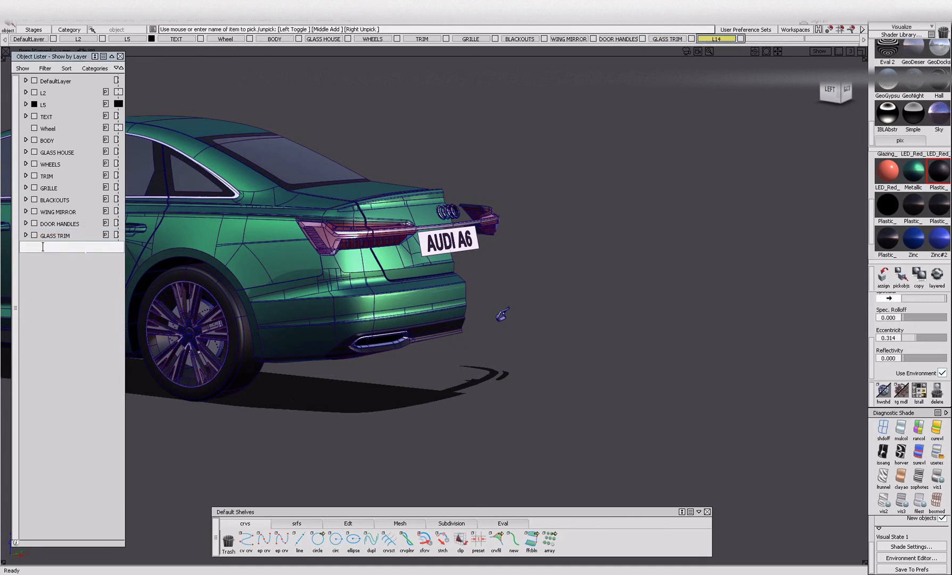
text(HEADLAMPS)
key(Return)
Hide the TEXT, BODY, GLASS HOUSE, WHEELS, TRIM, GRILLE, BLACKOUTS, WING MIRROR, DOOR HANDLES and GLASS TRIM layers.
alt+shift+drag(502, 314, 611, 322)
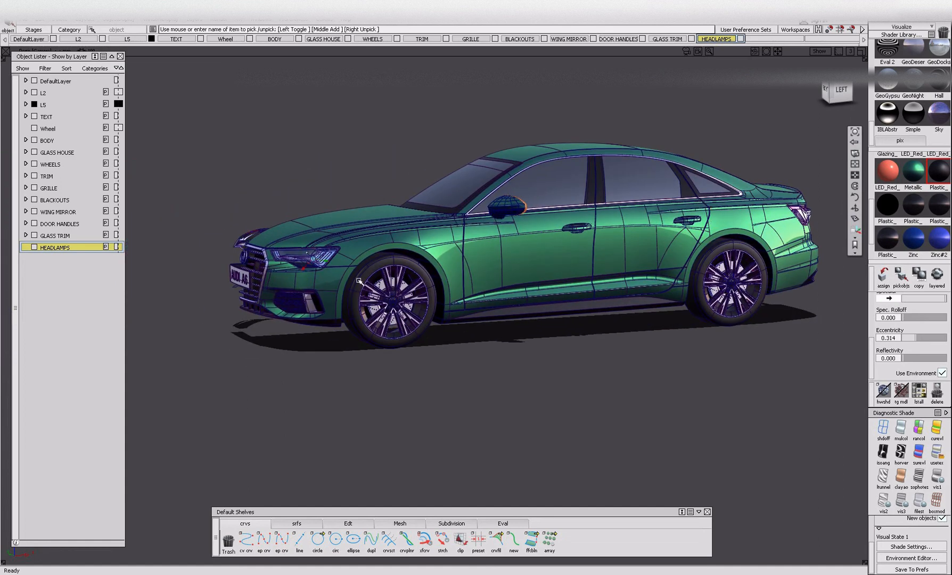
alt+shift+right_drag(349, 263, 384, 282)
alt+shift+drag(373, 298, 598, 257)
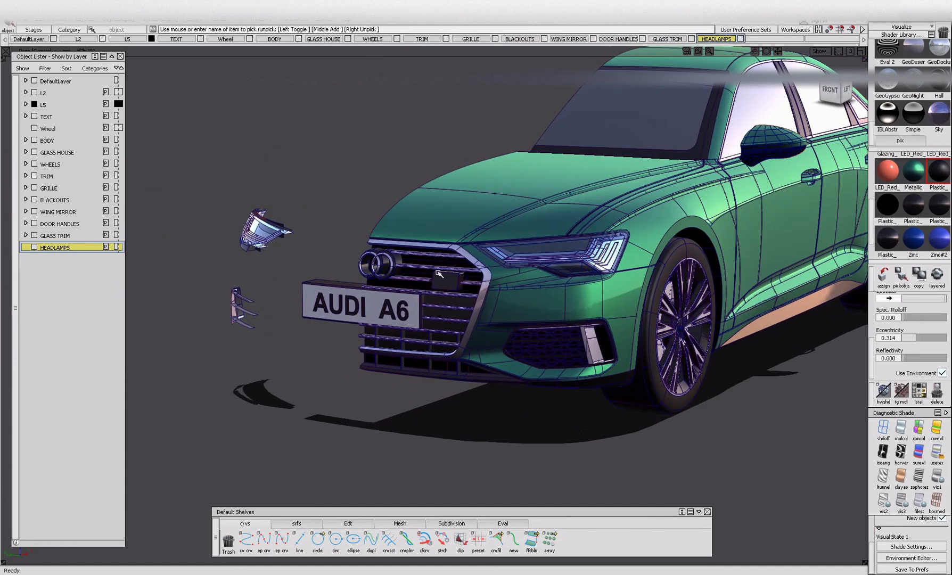
click(34, 236)
click(34, 223)
click(34, 212)
click(35, 199)
click(34, 187)
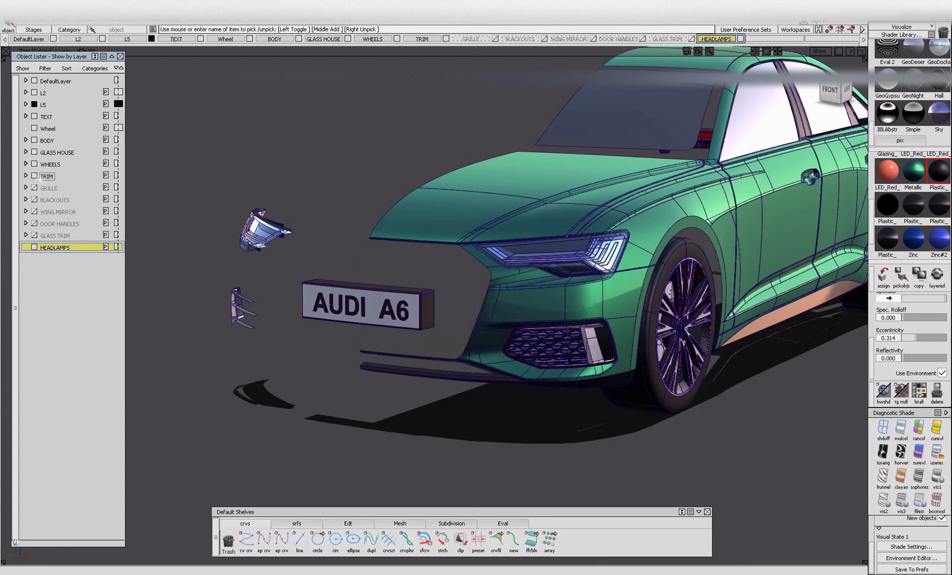
click(34, 176)
click(35, 164)
click(34, 152)
click(34, 140)
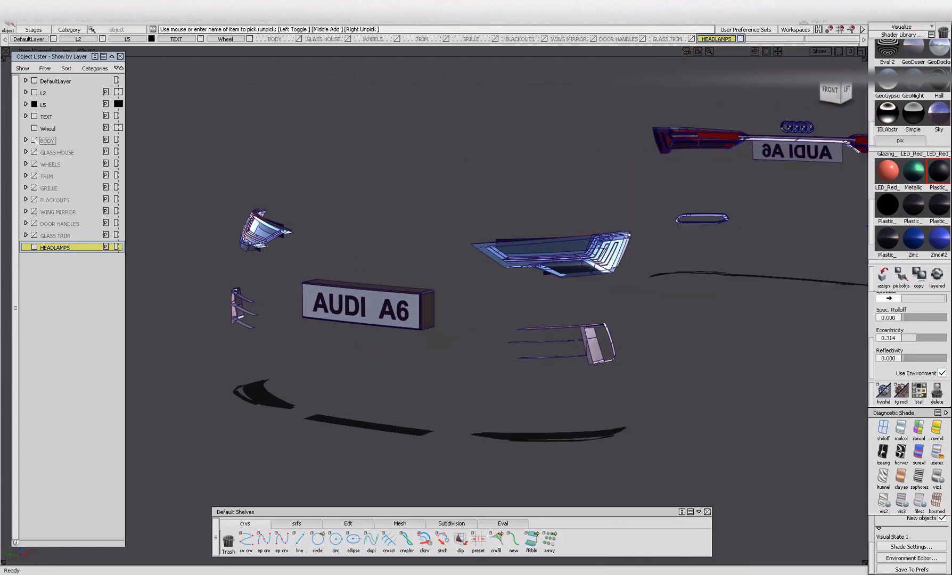
click(34, 116)
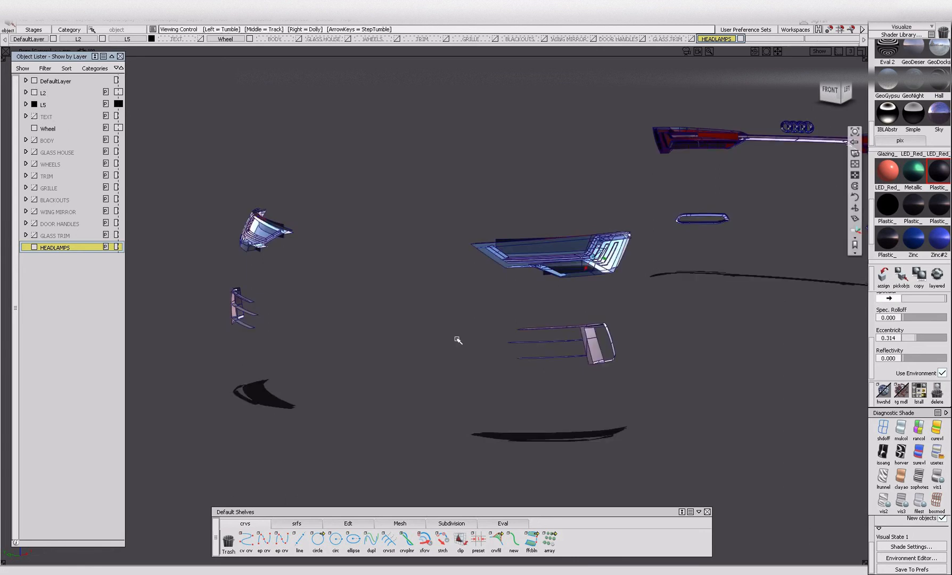
Assign the car's left headlamp parts to the HEADLAMPS layer and isolate them from the remaining visible parts.
drag(446, 200, 633, 292)
right_click(56, 247)
click(85, 259)
drag(519, 227, 645, 305)
key(alt+h)
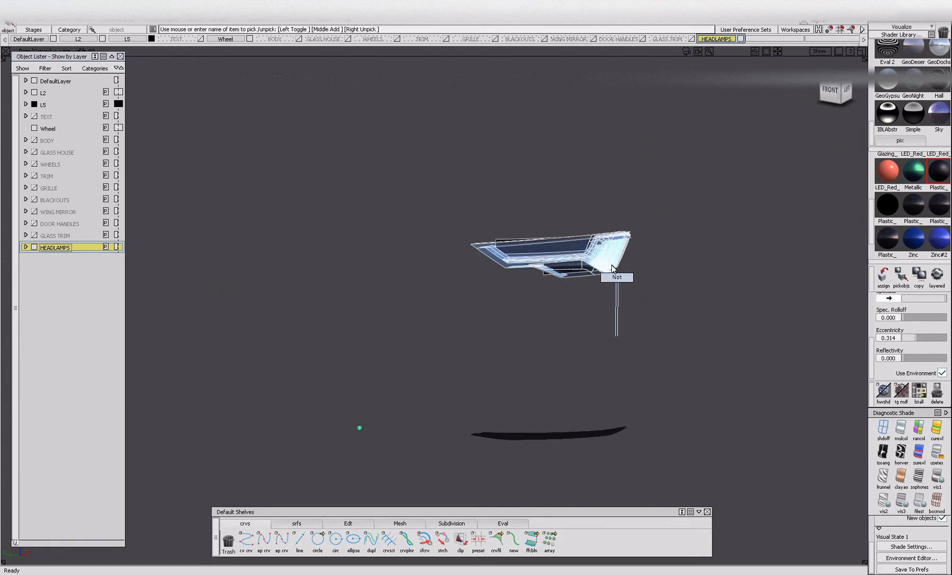
Examine the isolated headlamp close up from several angles and pick out its individual parts.
click(618, 280)
alt+shift+right_drag(575, 269, 594, 280)
alt+shift+drag(594, 280, 405, 161)
click(519, 242)
alt+shift+drag(748, 354, 728, 334)
alt+shift+right_drag(559, 282, 616, 296)
alt+shift+drag(616, 295, 351, 324)
click(613, 345)
alt+shift+drag(616, 300, 597, 335)
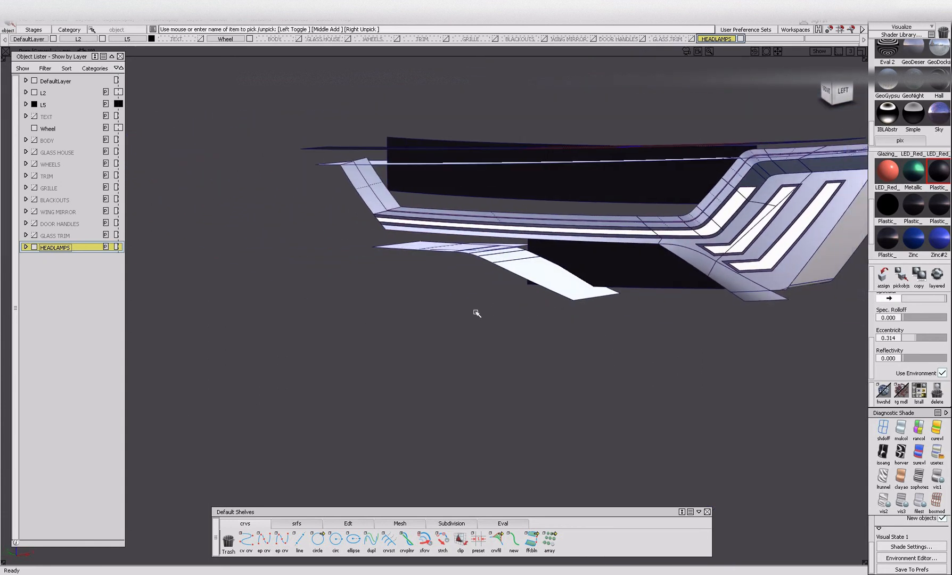
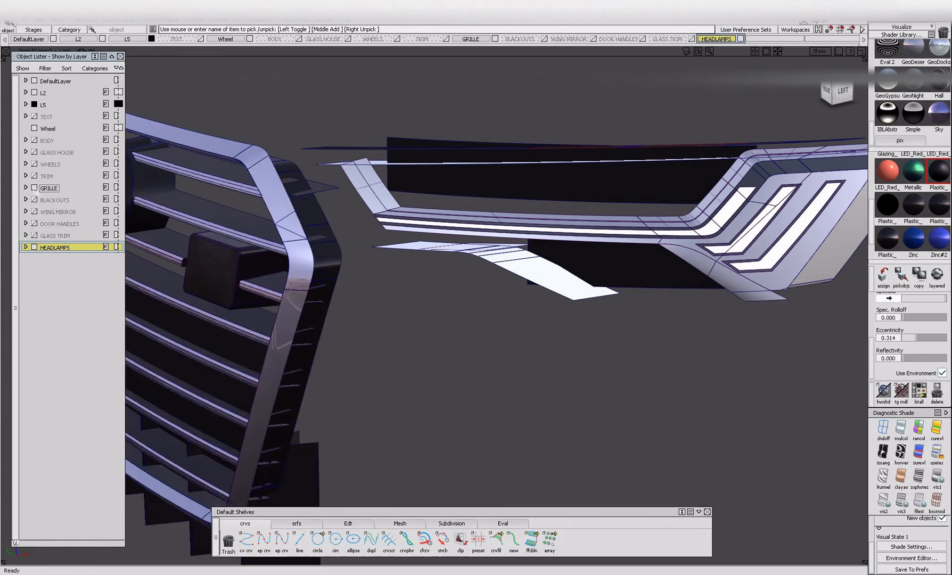
Show the TRIM layer, hide the GRILLE layer, and assign the headlamp's black surround to the HEADLAMPS layer.
click(34, 176)
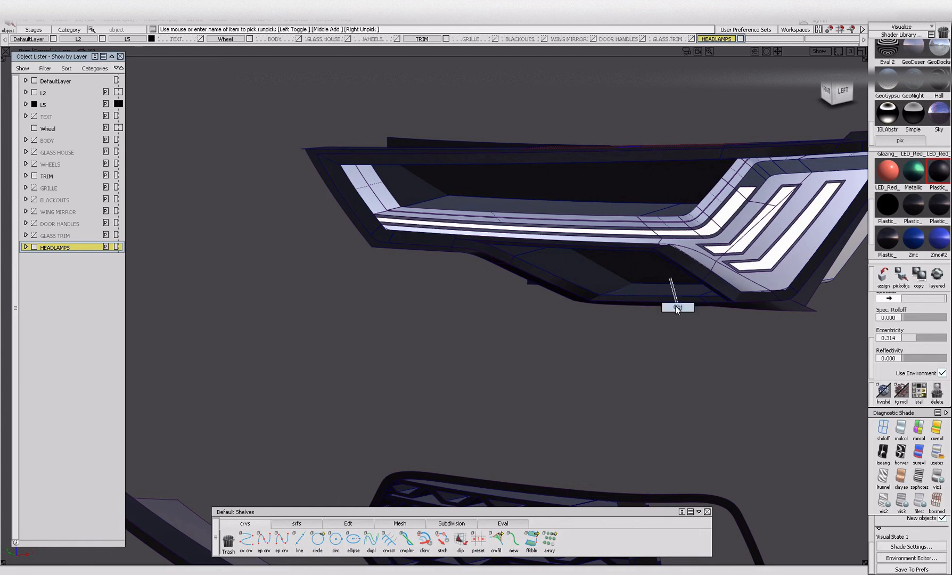
drag(681, 311, 660, 298)
right_click(53, 246)
click(63, 260)
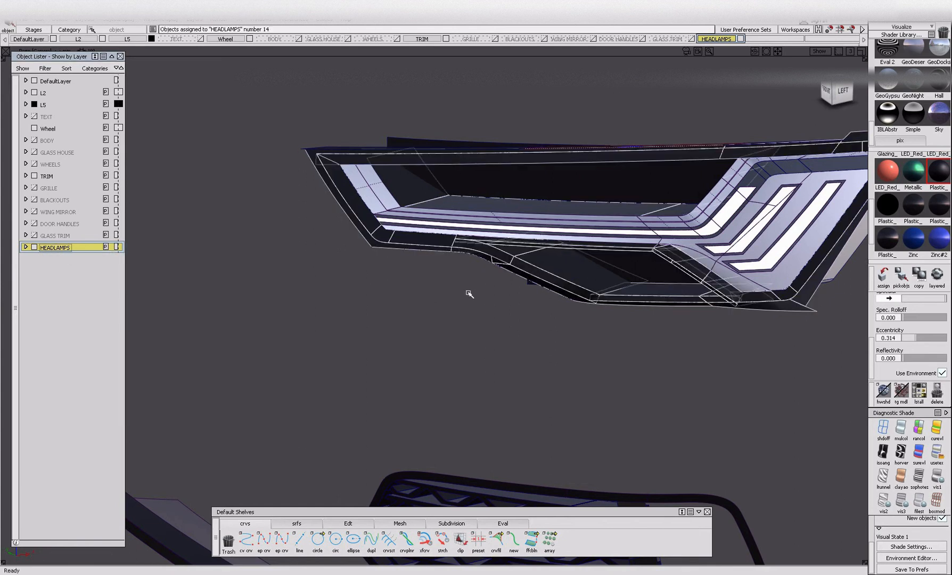
alt+shift+drag(450, 277, 457, 252)
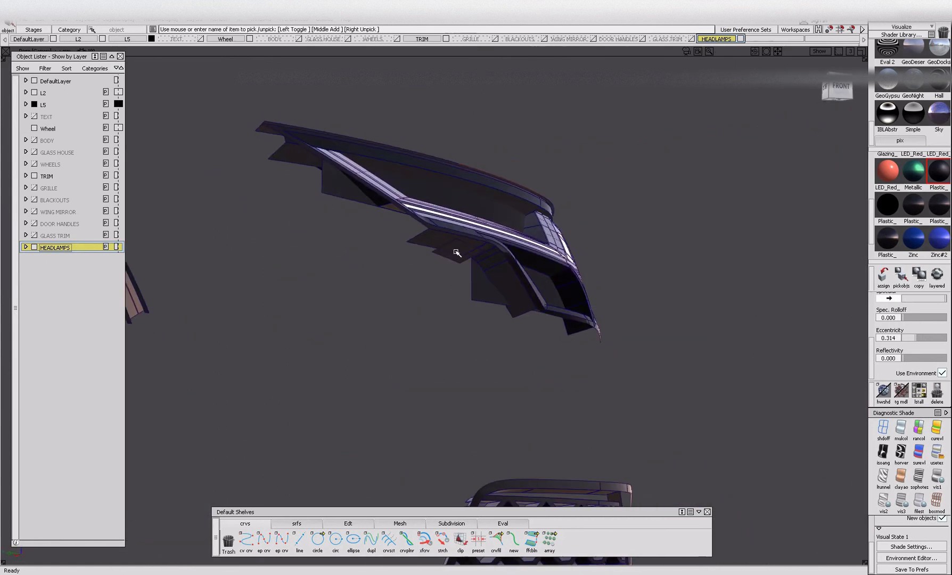
Assign the surround's dark Plastic shader to the side surfaces beneath the headlamp's lower opening.
click(496, 275)
alt+shift+right_drag(507, 275, 570, 284)
alt+shift+drag(570, 283, 641, 369)
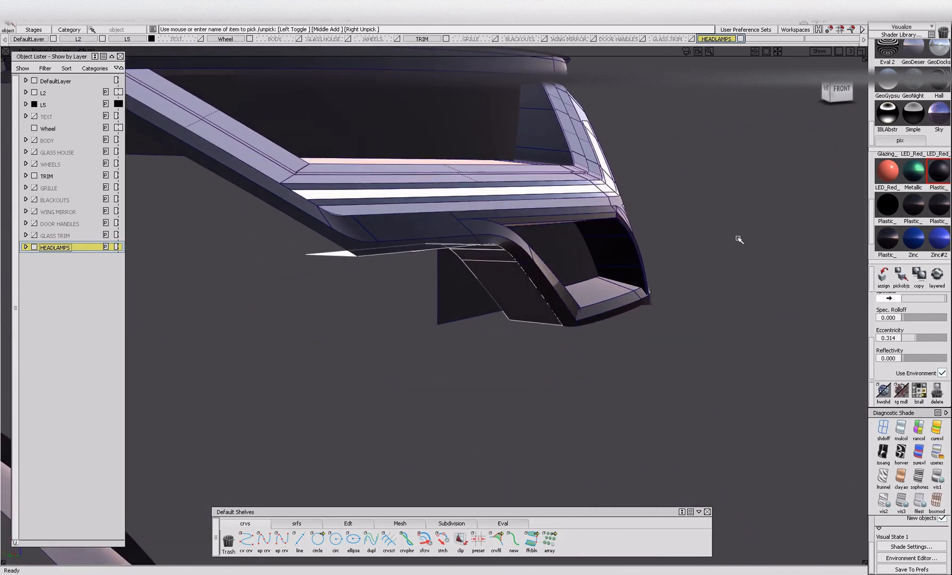
click(887, 238)
click(900, 275)
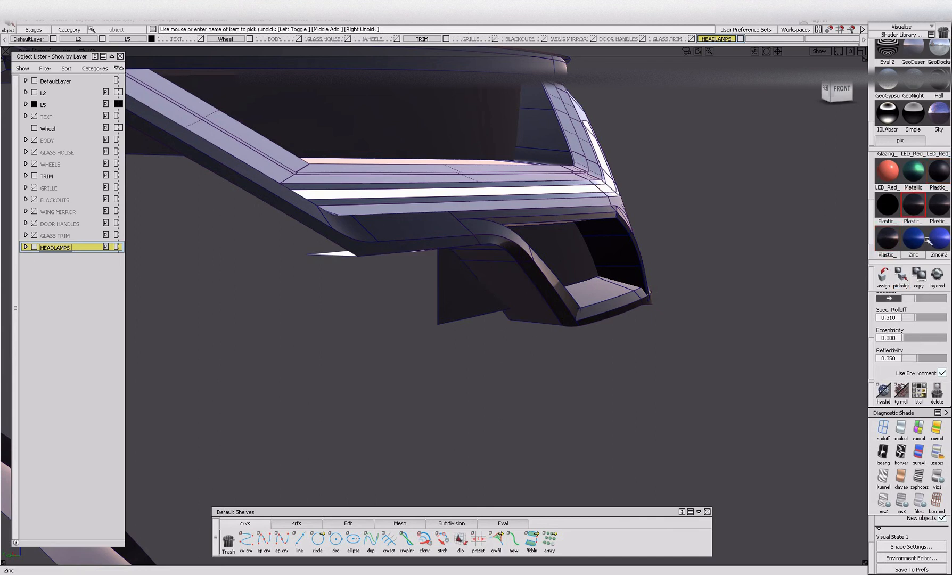
click(900, 275)
ctrl+shift+drag(467, 273, 468, 322)
click(529, 304)
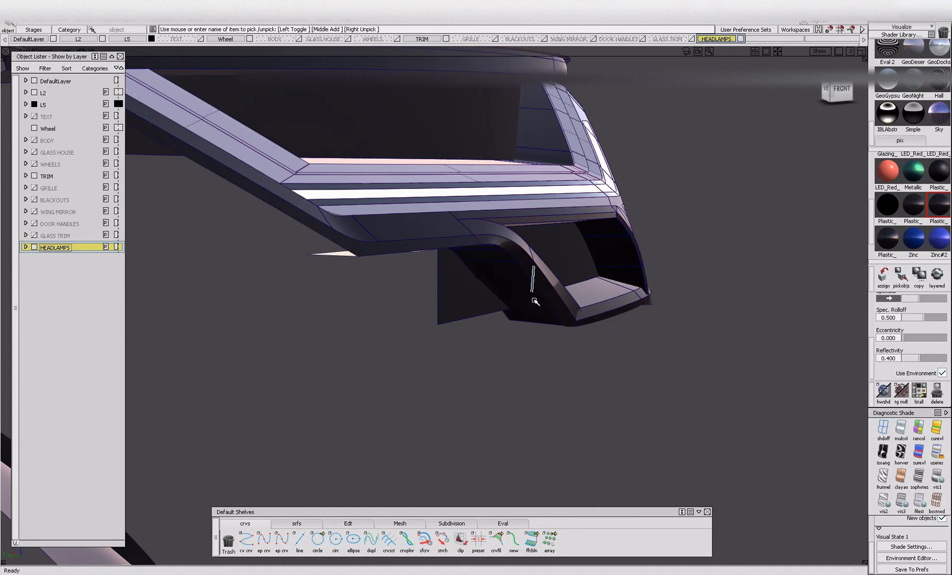
Isolate the headlamp's black surround, ungroup its surfaces and regroup them all together.
alt+shift+drag(525, 291, 371, 334)
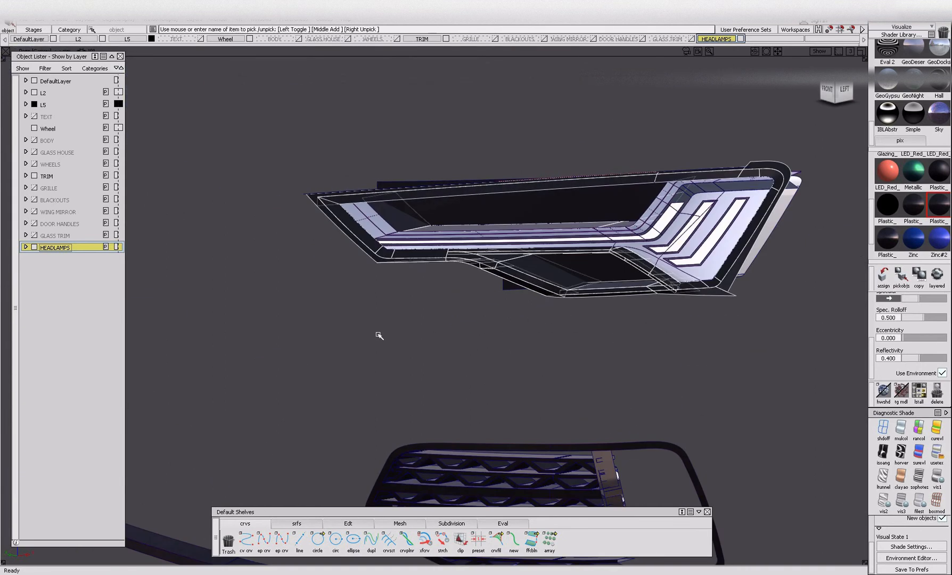
key(alt+h)
ctrl+shift+drag(486, 285, 486, 326)
drag(862, 347, 863, 344)
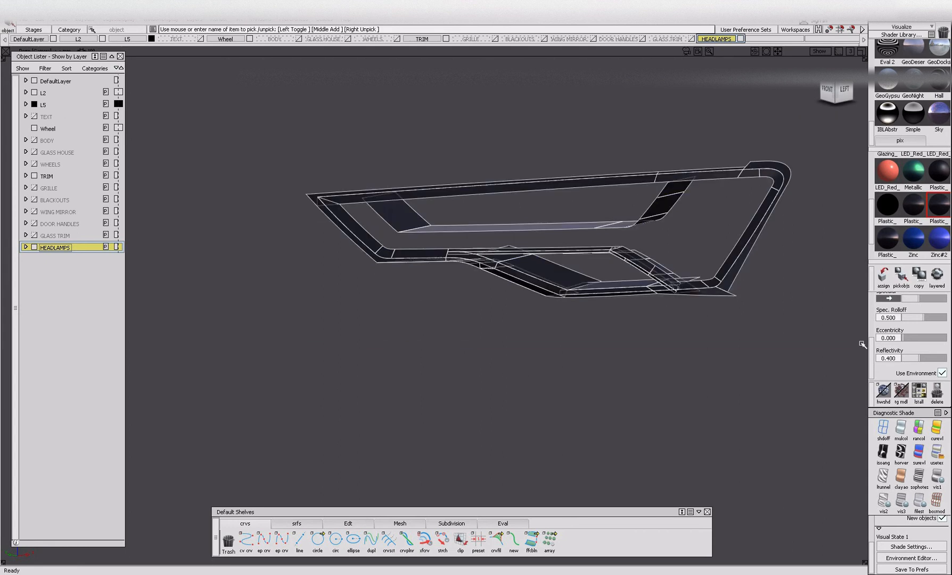
key(ctrl+shift+g)
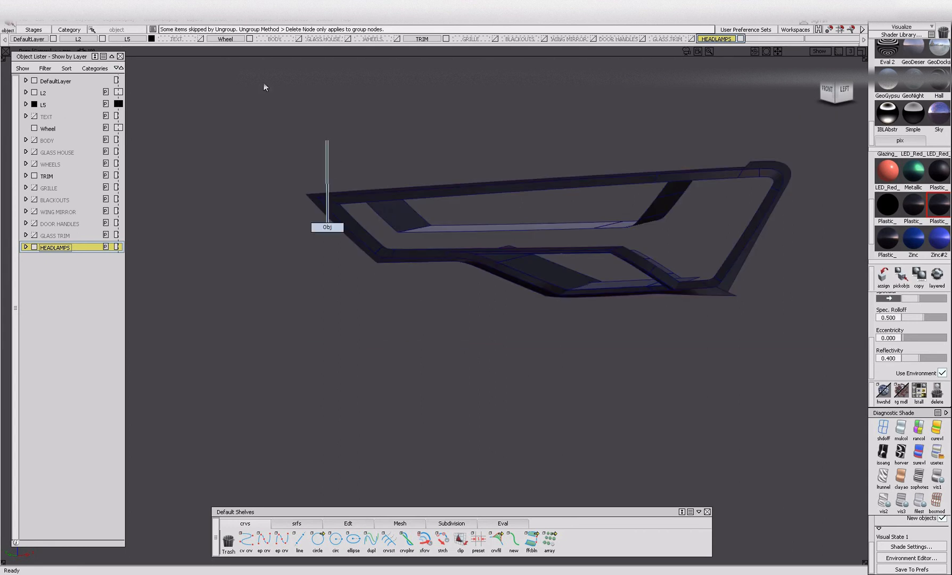
drag(279, 132, 928, 353)
Isolate the headlamp's glass lens, ungroup and regroup its surfaces, and bring all hidden parts back into view.
ctrl+shift+drag(553, 265, 517, 221)
click(522, 222)
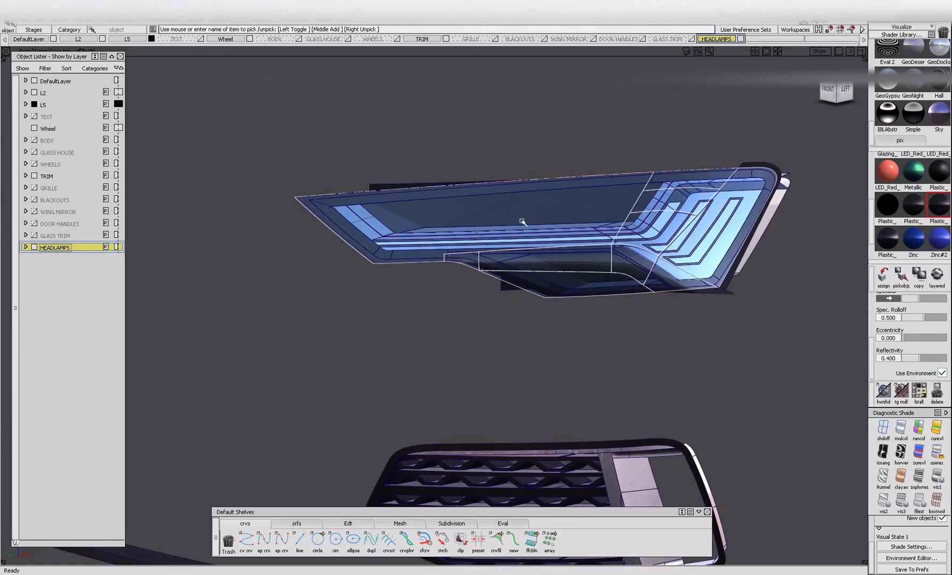
key(alt+h)
ctrl+shift+drag(397, 105, 378, 181)
drag(265, 102, 820, 352)
key(ctrl+u)
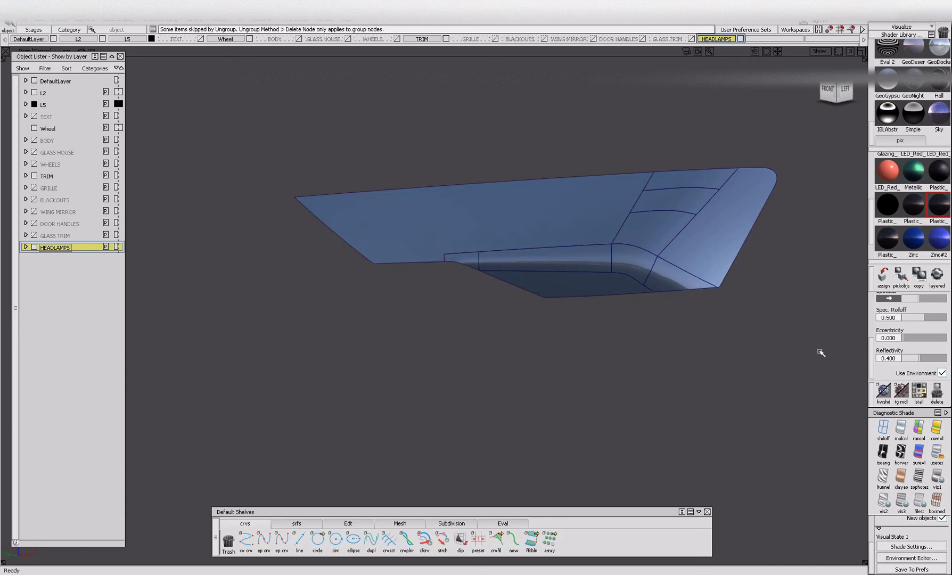
key(ctrl+g)
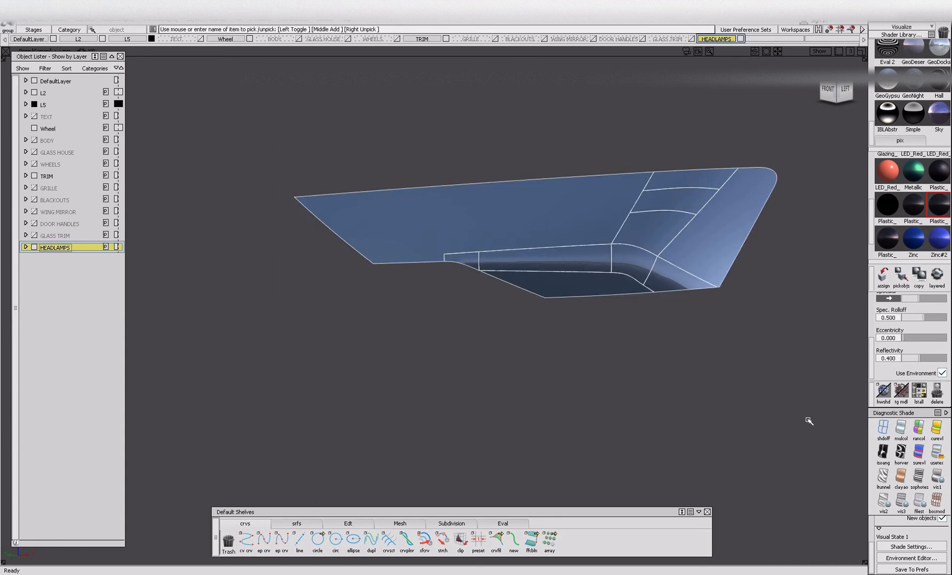
ctrl+shift+drag(801, 414, 707, 124)
click(627, 239)
key(alt+i)
key(alt+v)
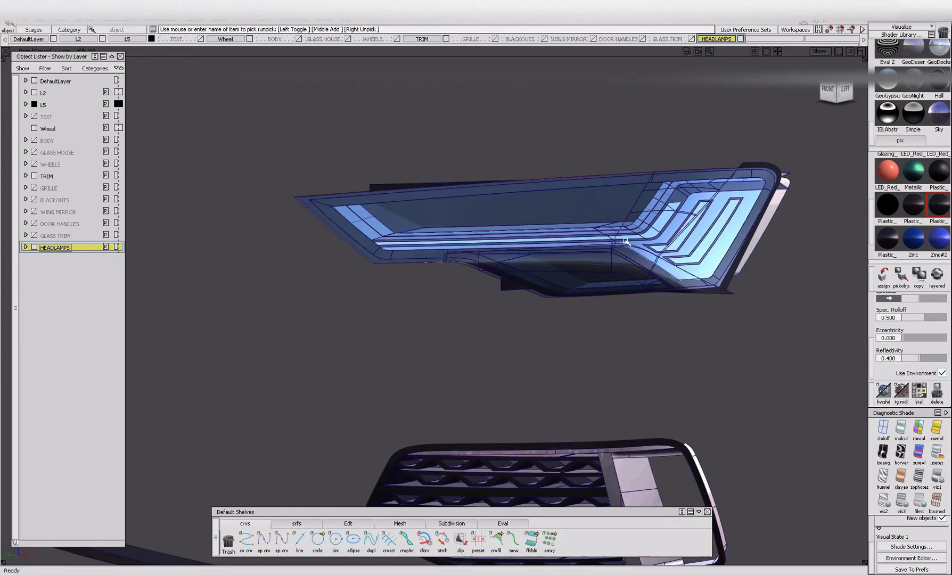
Hide the glass lens and the black surround so the headlamp's inner reflector and light strips are exposed.
click(626, 222)
key(alt+i)
click(527, 280)
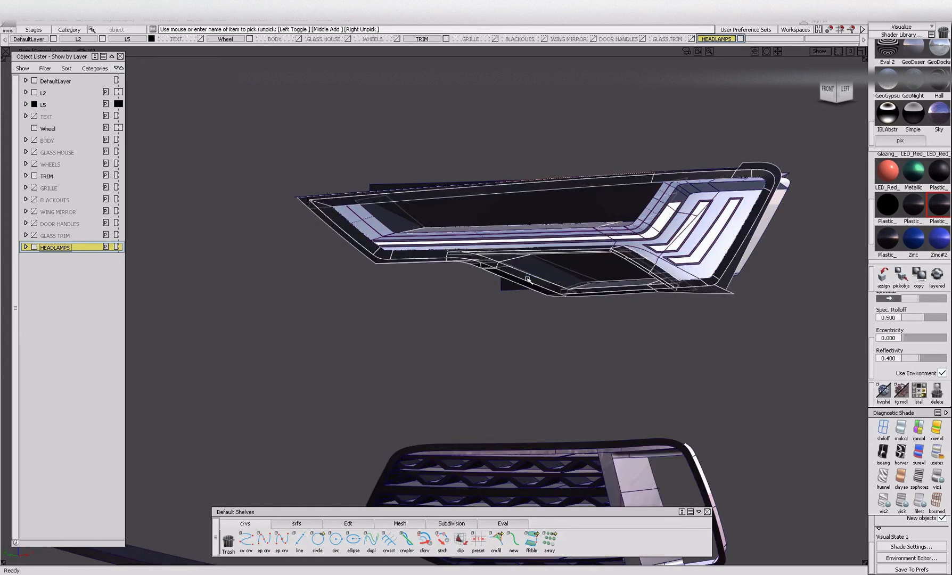
key(alt+i)
alt+shift+drag(493, 263, 591, 301)
key(ctrl+z)
alt+shift+drag(462, 278, 376, 285)
click(441, 254)
key(alt+i)
alt+shift+drag(560, 279, 621, 298)
click(531, 272)
key(alt+i)
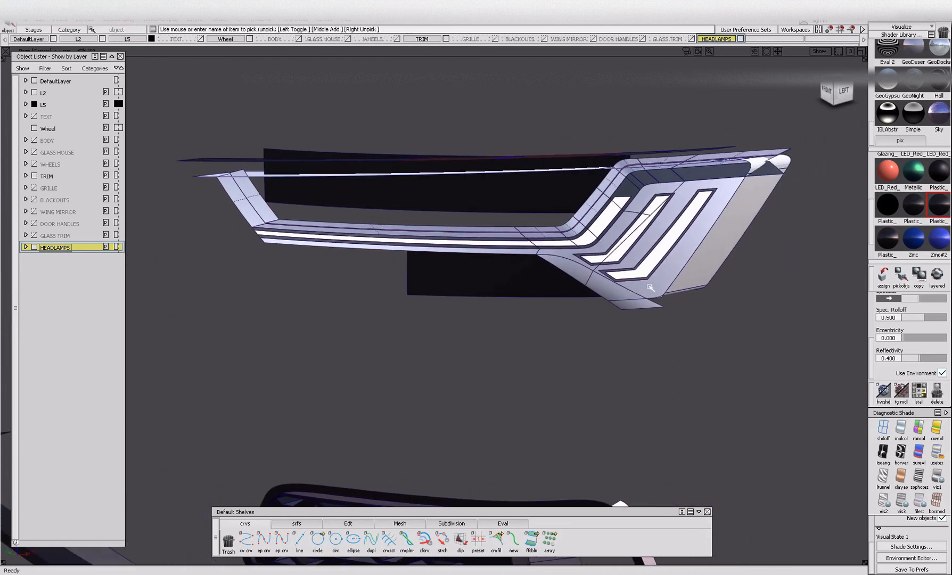
Trim the overhanging lower corner surface of the headlamp's reflector, keeping the selected region.
alt+shift+right_drag(621, 297, 708, 293)
ctrl+shift+drag(708, 293, 584, 321)
ctrl+shift+middle_drag(585, 321, 626, 297)
key(space)
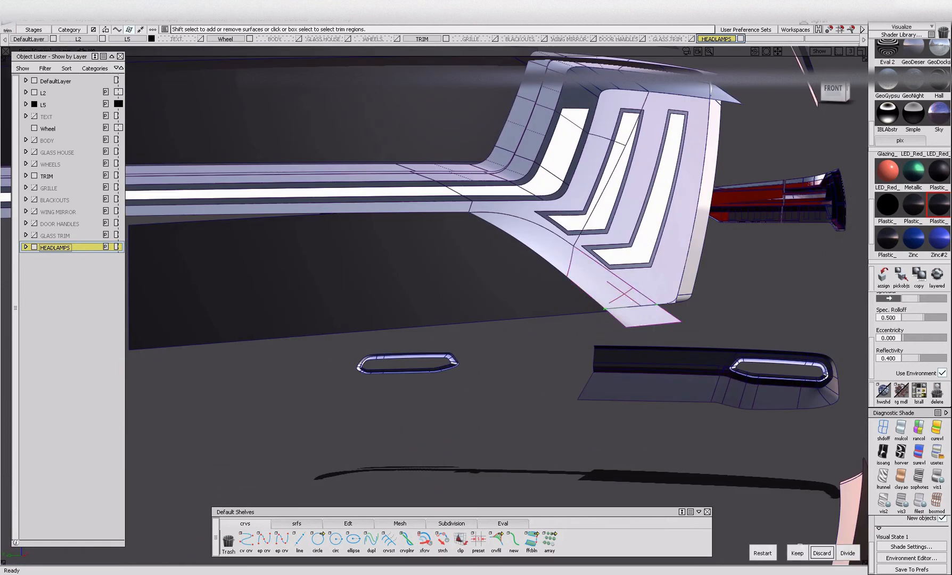
click(800, 547)
Bring the black surround back and assign its dark Plastic shader to the small surface at the lower opening's outer corner.
alt+shift+drag(730, 388, 686, 443)
alt+shift+right_drag(697, 186, 766, 181)
alt+shift+drag(767, 181, 942, 148)
alt+shift+drag(787, 129, 630, 206)
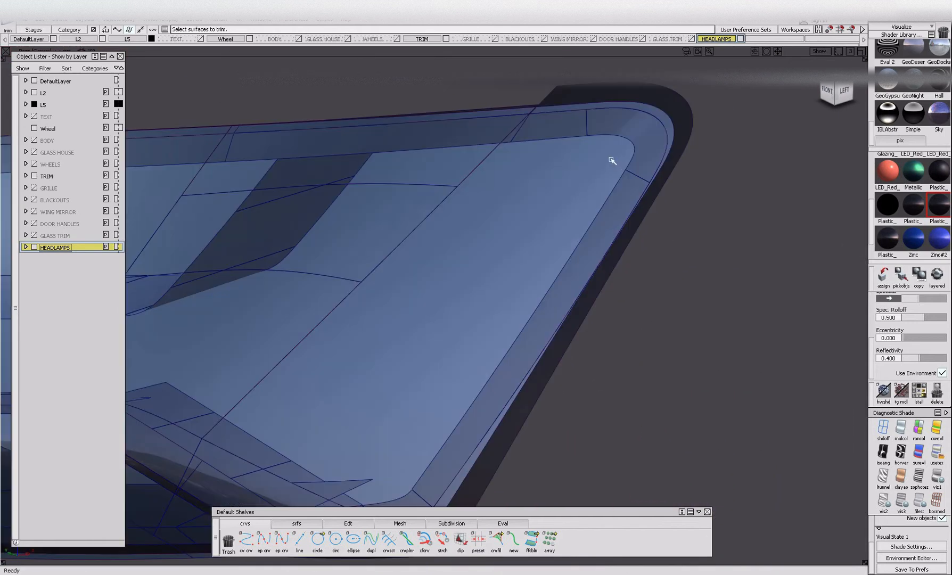
alt+shift+drag(612, 159, 645, 136)
key(Escape)
key(alt+i)
key(alt+h)
alt+shift+drag(690, 110, 826, 194)
click(602, 122)
key(alt+i)
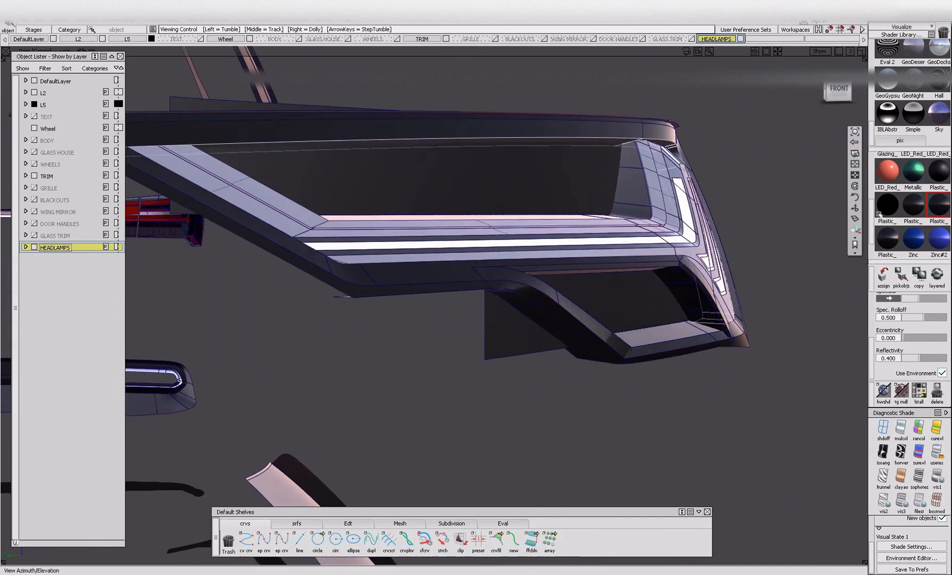
click(883, 277)
Isolate the black surround with its added inner surface, ungroup and regroup them, and bring all parts back into view.
alt+shift+drag(747, 235, 572, 140)
click(572, 141)
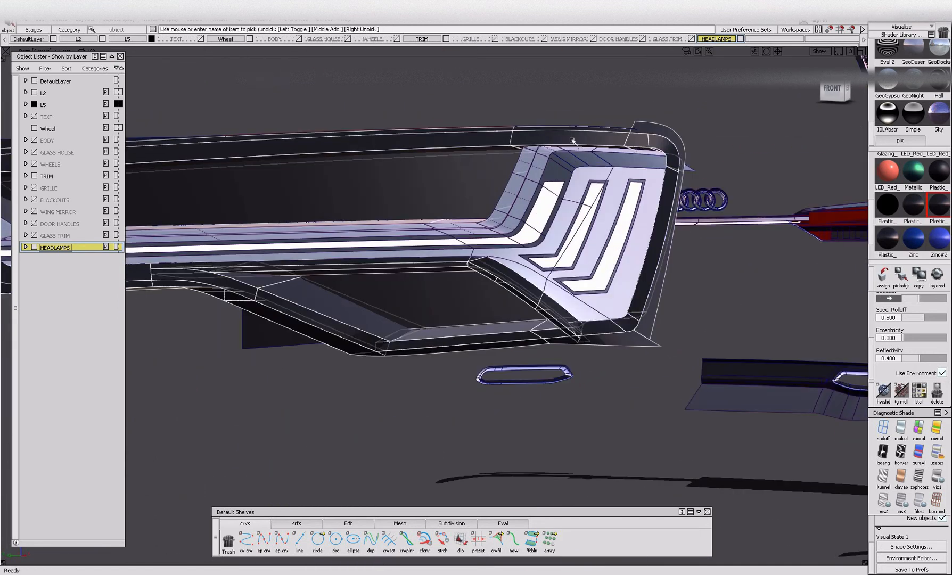
key(alt+h)
ctrl+shift+drag(487, 191, 496, 129)
alt+shift+right_drag(496, 129, 472, 157)
ctrl+shift+drag(443, 115, 442, 151)
drag(393, 128, 535, 235)
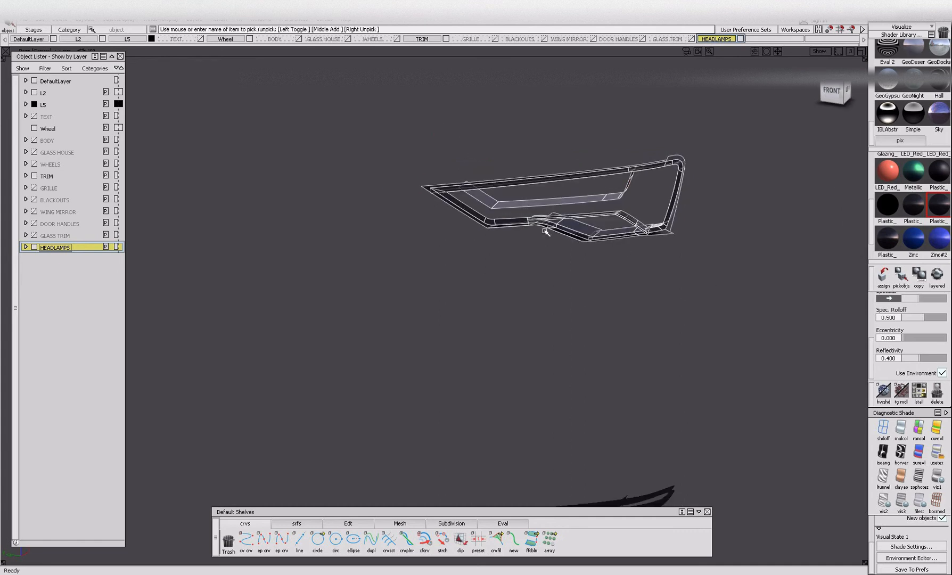
key(ctrl+u)
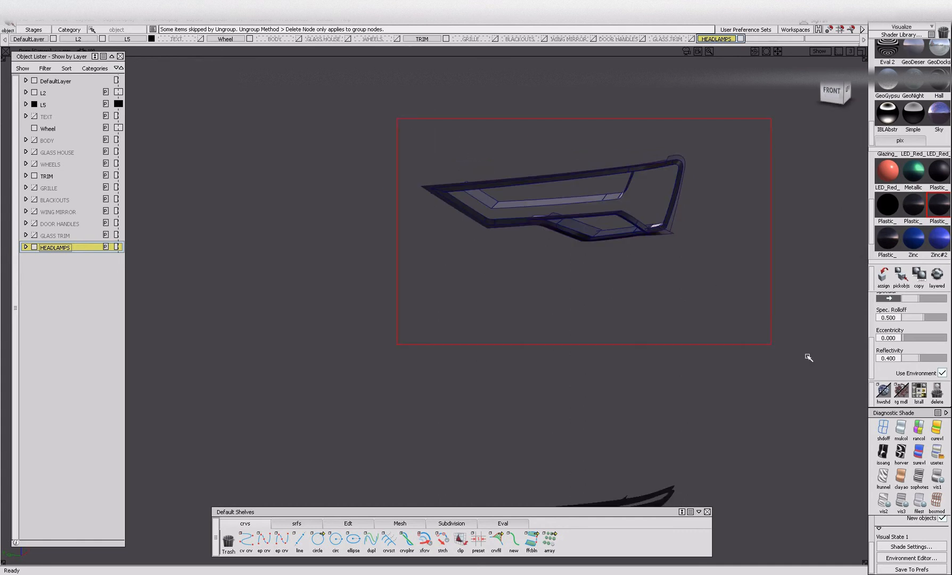
drag(610, 294, 801, 343)
key(alt+i)
key(alt+v)
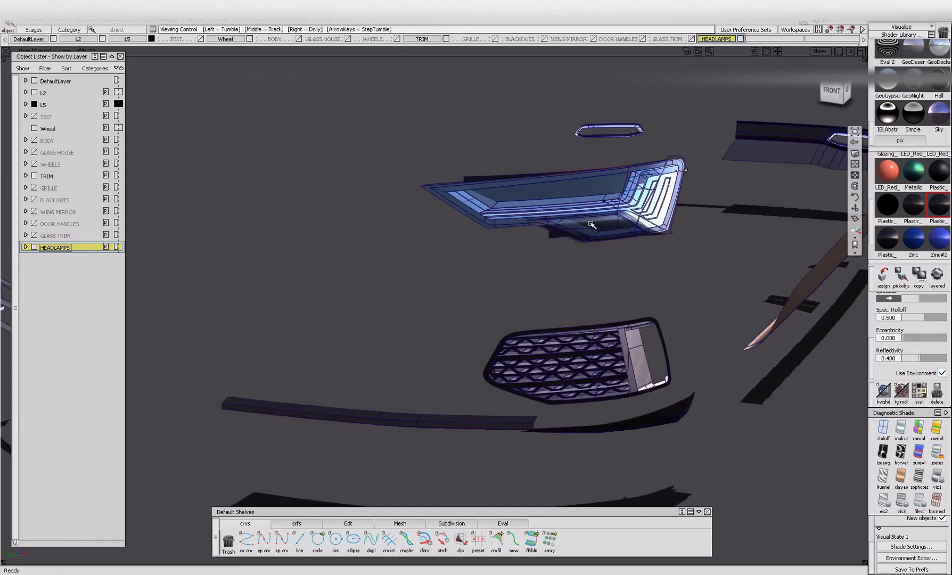
Hide the regrouped black surround and the glass lens, leaving the headlamp's internal parts exposed.
alt+shift+right_drag(591, 226, 687, 229)
click(598, 193)
key(alt+i)
click(577, 247)
key(alt+i)
Assign the transparent Glazing shader to the strip surfaces along the headlamp's upper edge.
alt+shift+drag(641, 198, 756, 296)
click(666, 136)
click(649, 231)
click(710, 141)
click(631, 143)
click(633, 143)
scroll(888, 233, up, 4)
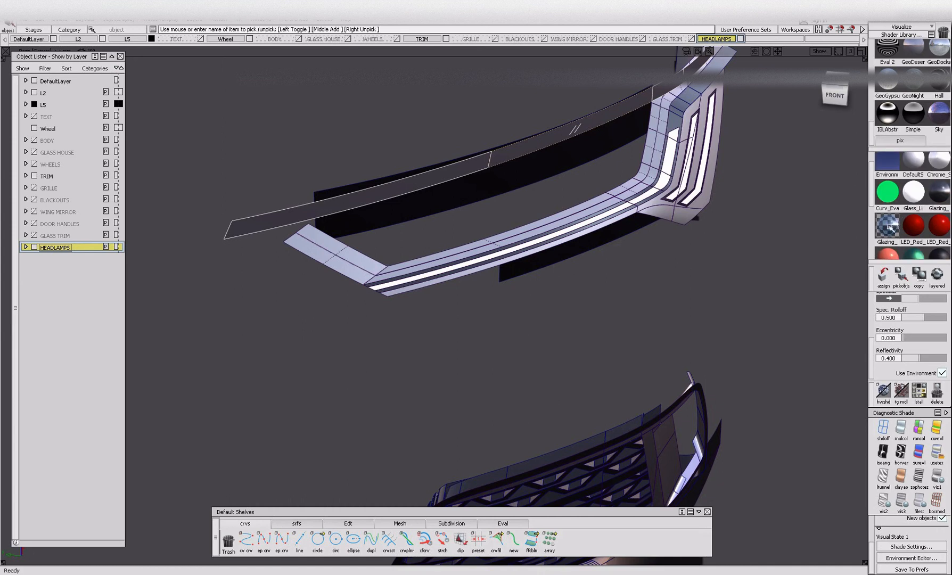
click(938, 194)
click(886, 226)
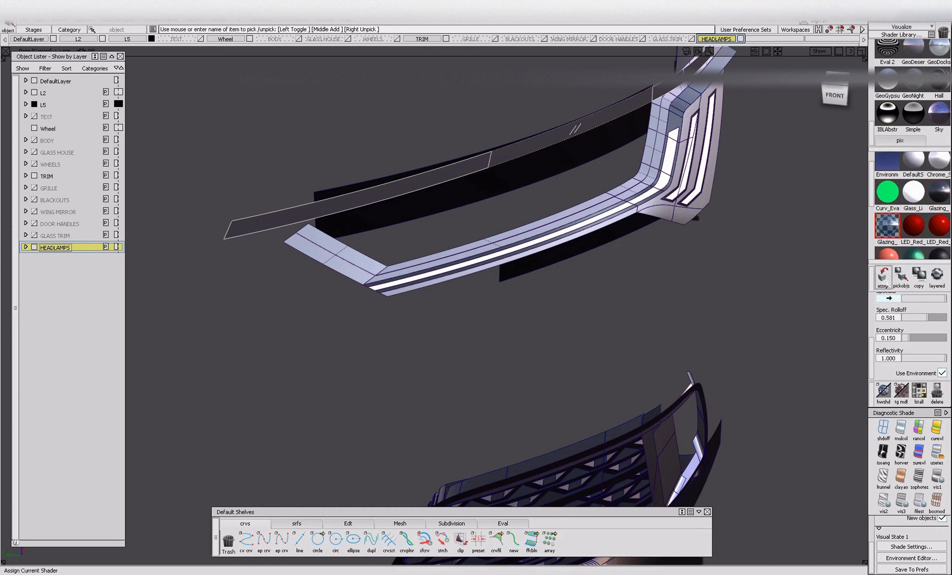
Check the headlamp parts by hiding and isolating them in turn, and bring every part back into view.
key(alt+i)
click(451, 206)
alt+shift+drag(451, 206, 538, 202)
key(alt+h)
key(alt+i)
alt+shift+drag(491, 253, 584, 269)
click(509, 230)
key(alt+v)
alt+shift+drag(512, 248, 406, 243)
alt+shift+scroll(406, 243, down, 3)
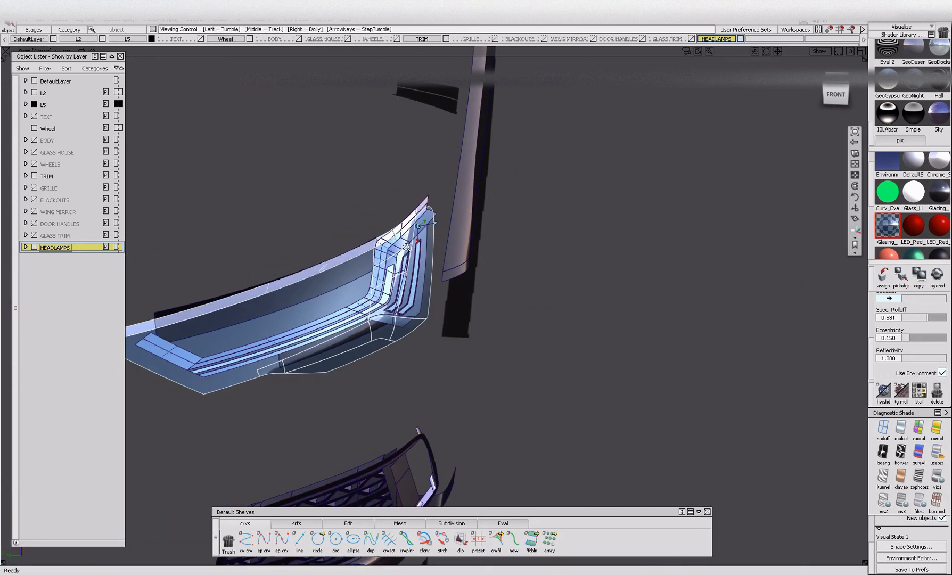
Isolate the glass lens with its upper strip, ungroup and regroup the surfaces, and hide them.
key(alt+h)
alt+shift+right_drag(353, 260, 248, 193)
ctrl+shift+drag(227, 194, 260, 290)
ctrl+shift+drag(416, 256, 469, 309)
drag(193, 200, 605, 417)
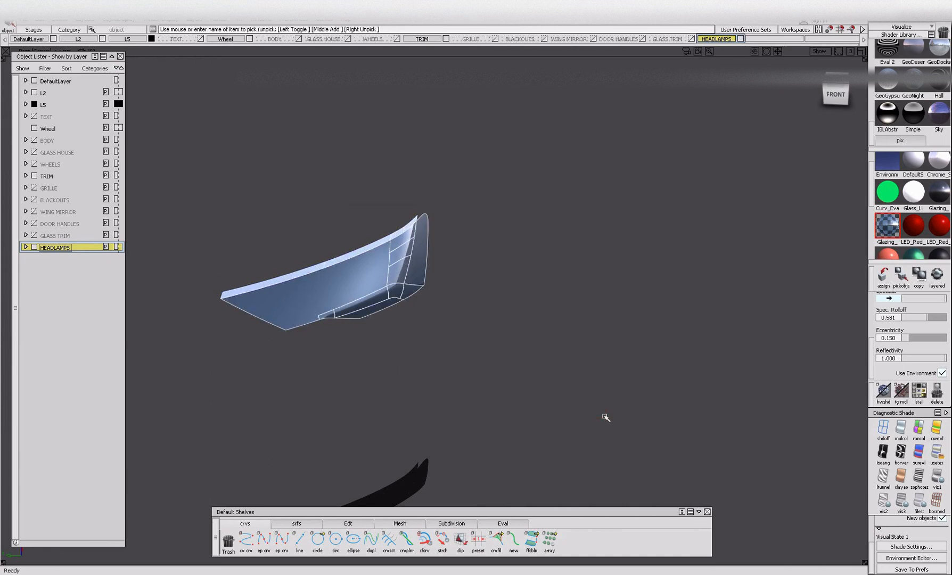
key(ctrl+u)
ctrl+shift+drag(270, 129, 267, 247)
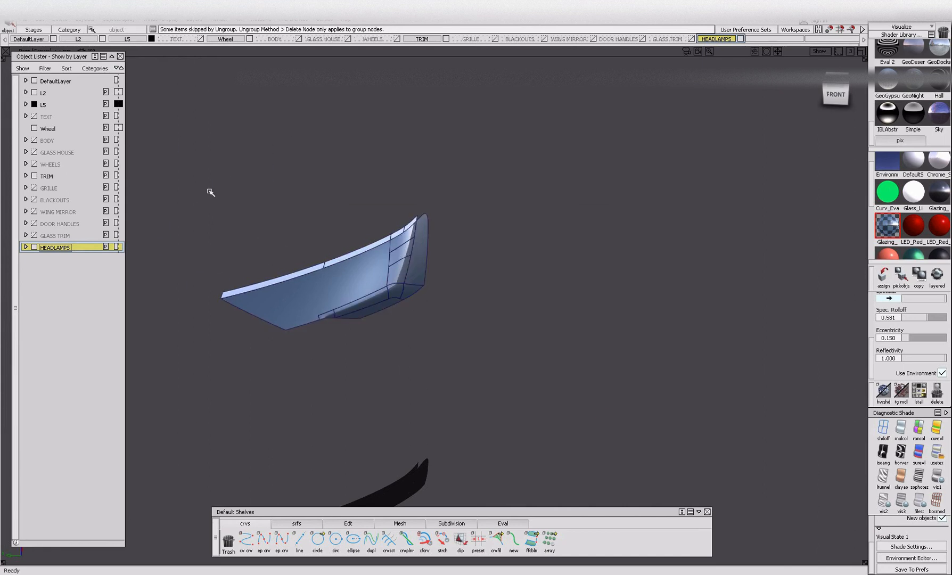
drag(200, 201, 610, 412)
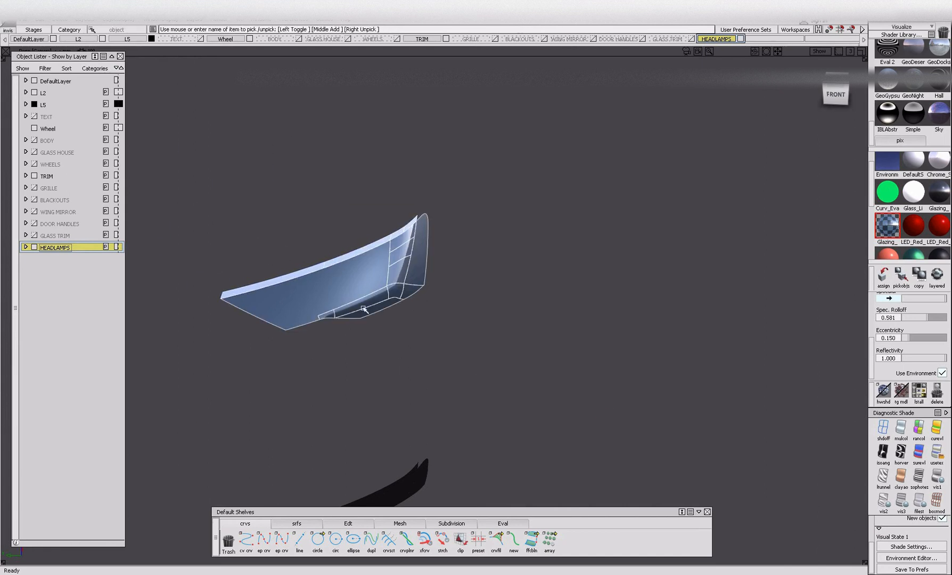
key(alt+i)
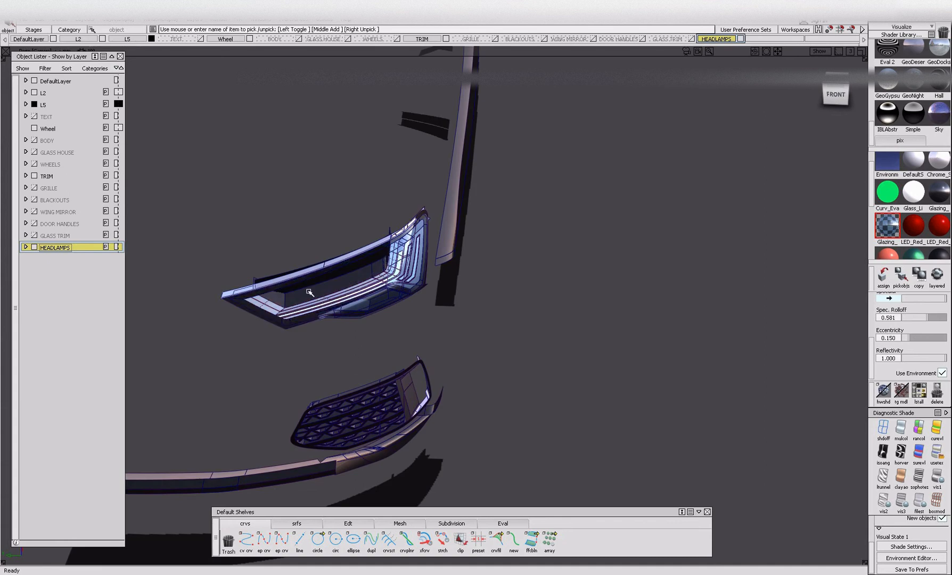
Pick all objects that use the Glazing shader, isolate them and group them.
alt+shift+drag(276, 275, 325, 310)
alt+shift+right_drag(325, 311, 307, 287)
alt+shift+drag(526, 232, 612, 243)
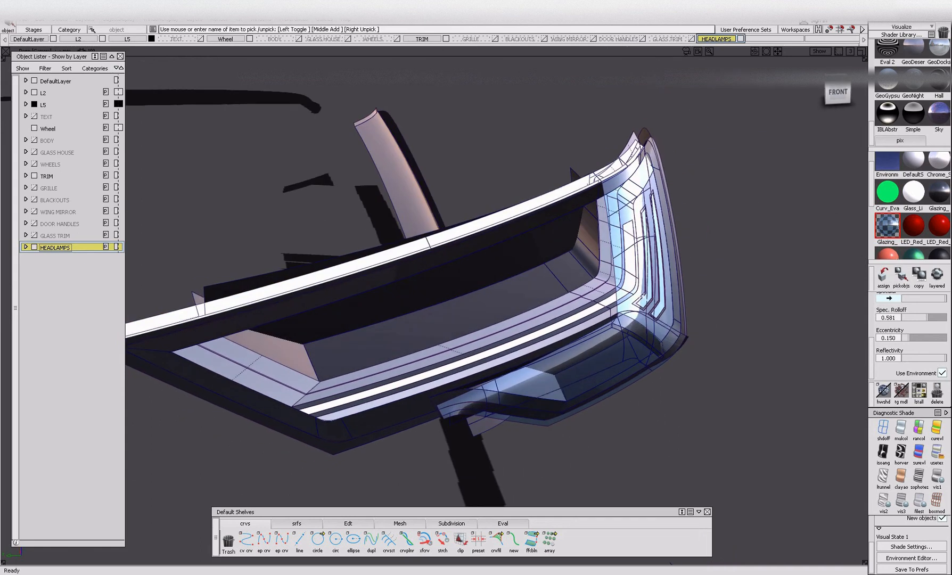
ctrl+shift+right_drag(644, 250, 642, 294)
ctrl+shift+right_drag(554, 242, 552, 290)
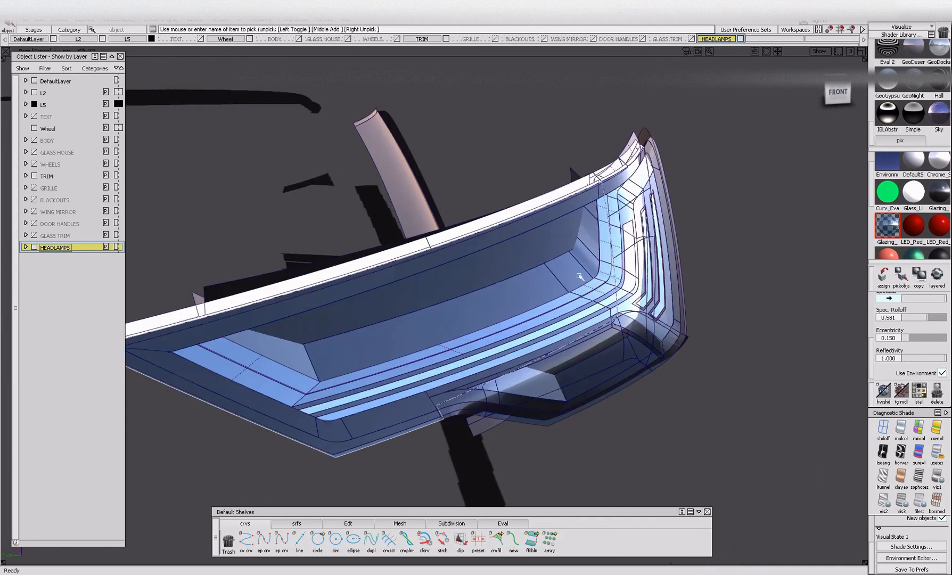
click(901, 275)
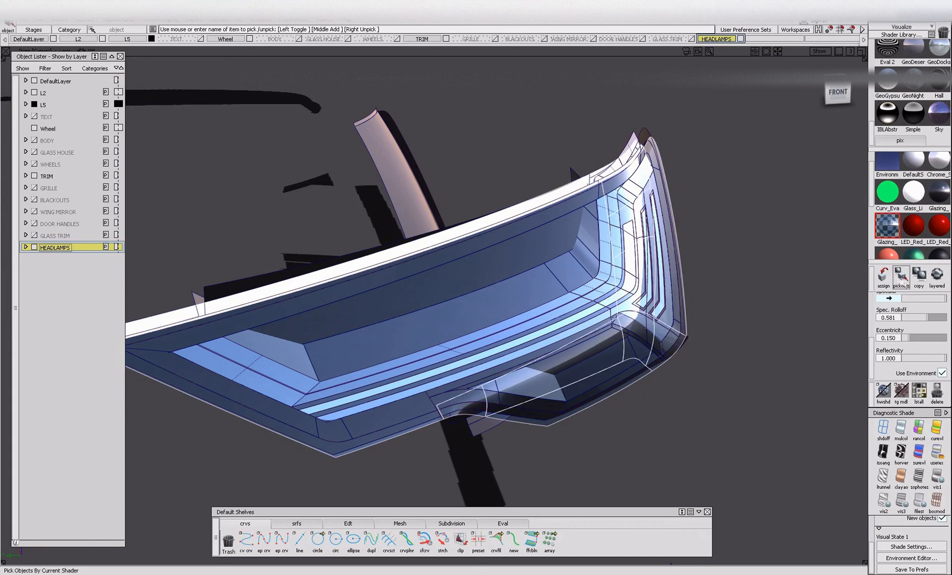
key(alt+h)
key(ctrl+g)
Check the selection of the grouped glass surfaces, hide them, and bring the other headlamp parts back into view.
ctrl+shift+drag(576, 325, 567, 205)
click(562, 264)
ctrl+shift+drag(602, 348, 607, 193)
alt+shift+right_drag(481, 179, 350, 137)
drag(187, 166, 702, 435)
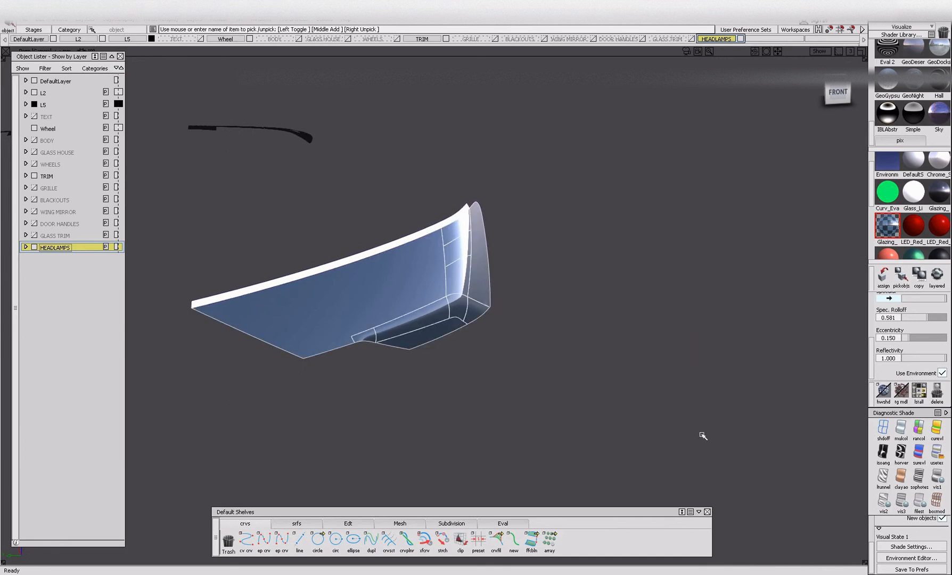
ctrl+shift+drag(403, 380, 404, 252)
click(399, 292)
key(alt+i)
key(alt+v)
key(alt+i)
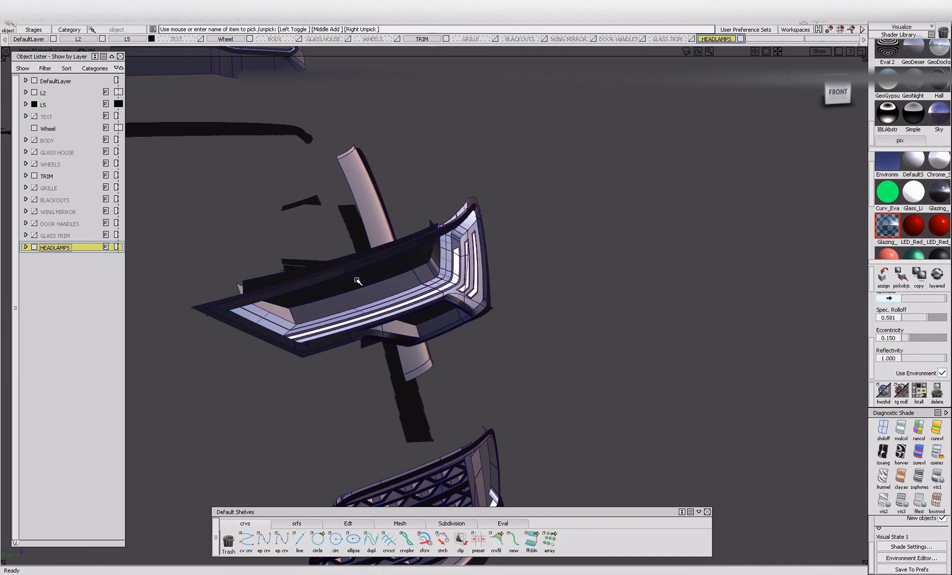
Hide the black surround and the two black backing panels, leaving the reflector and light strips.
click(354, 278)
key(alt+i)
alt+shift+drag(389, 281, 454, 344)
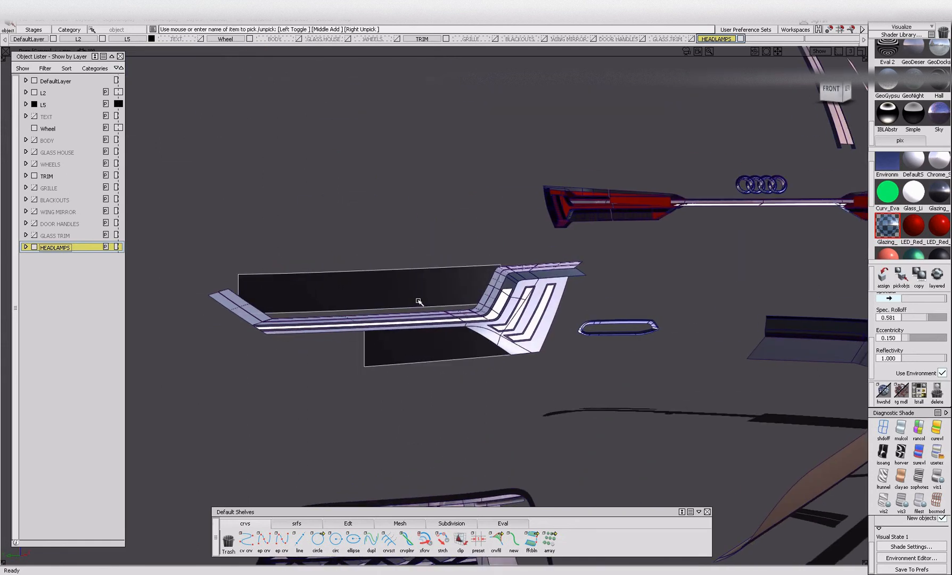
key(alt+i)
alt+shift+drag(454, 316, 438, 333)
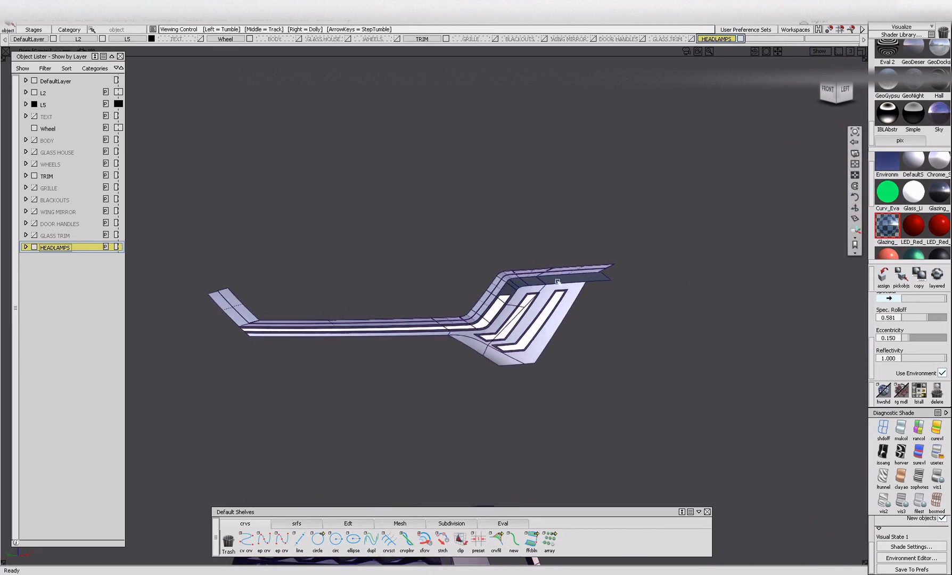
Pick all objects that use the Zinc#3 shader and group them.
scroll(926, 234, down, 1)
scroll(926, 235, down, 2)
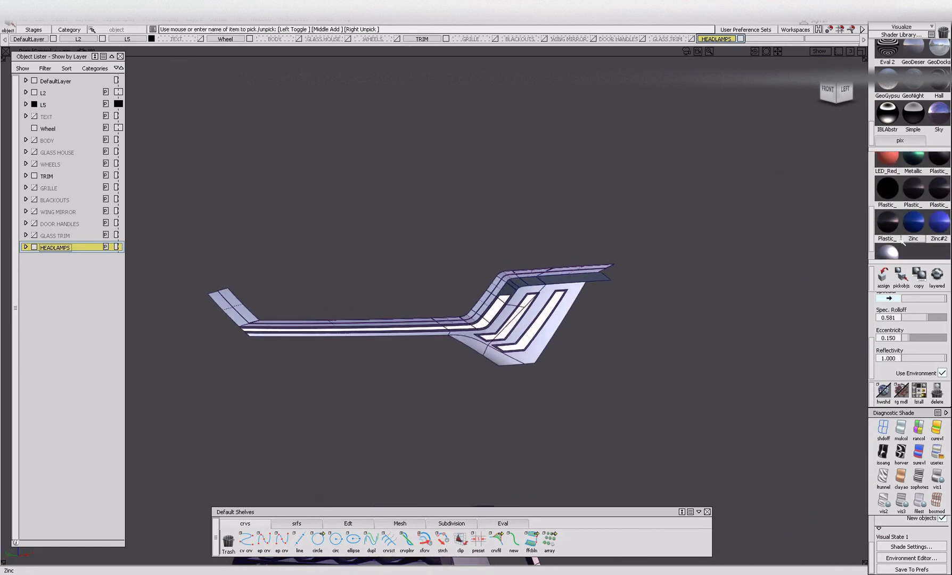
click(893, 251)
click(901, 277)
key(ctrl+g)
Check the picked reflector surfaces, delete the selection and undo the deletion.
ctrl+shift+drag(528, 336, 528, 334)
ctrl+shift+click(527, 362)
click(522, 364)
key(Delete)
key(ctrl+z)
scroll(515, 327, up, 5)
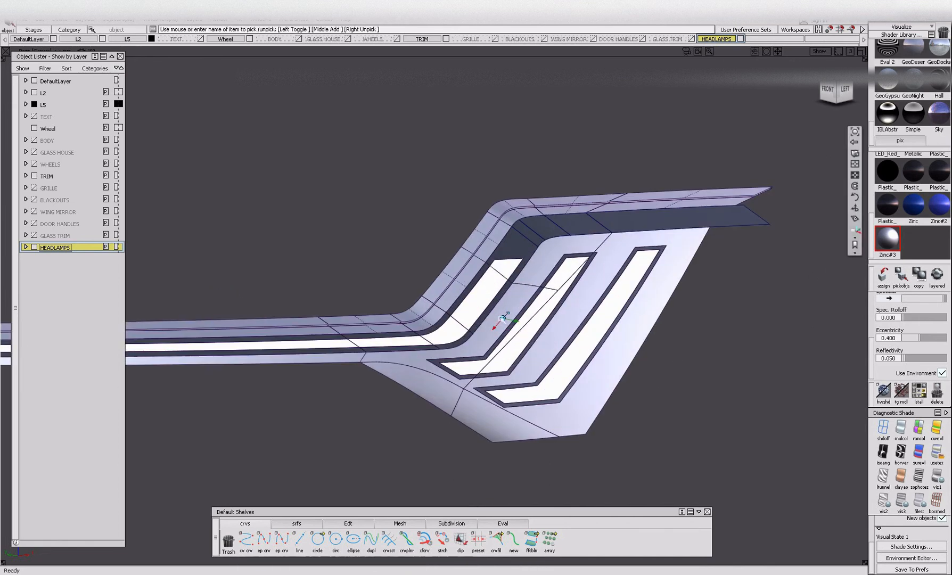
Ungroup the upper silver trim, pick every object with the Zinc#3 shader again and group the selection.
click(454, 302)
ctrl+shift+drag(517, 269, 521, 242)
scroll(504, 205, down, 3)
key(ctrl+u)
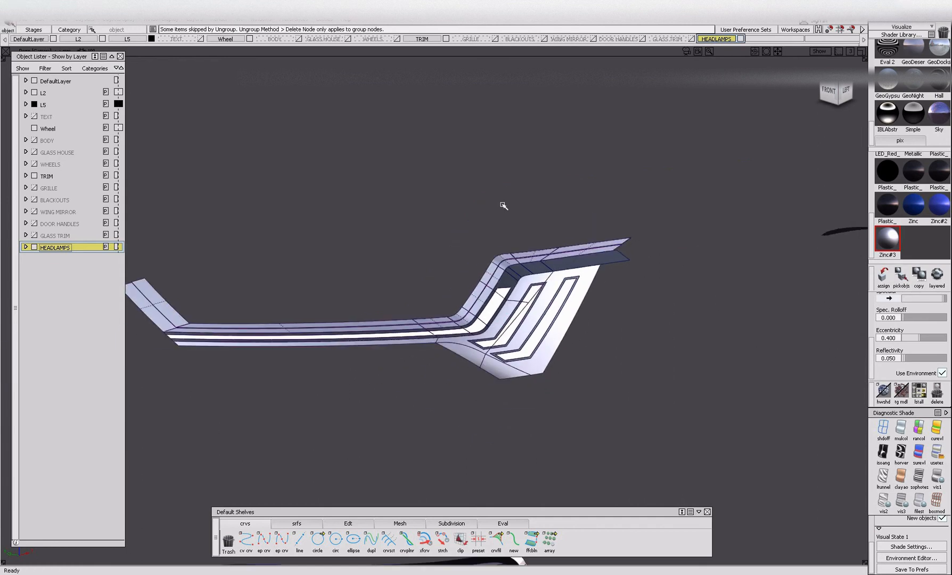
click(901, 276)
key(ctrl+g)
Check which reflector and trim surfaces belong to the silver group.
ctrl+shift+drag(431, 304, 432, 261)
click(505, 371)
ctrl+shift+drag(490, 391, 493, 331)
scroll(468, 311, up, 5)
click(464, 338)
ctrl+shift+drag(531, 412, 535, 313)
ctrl+shift+drag(508, 277, 511, 274)
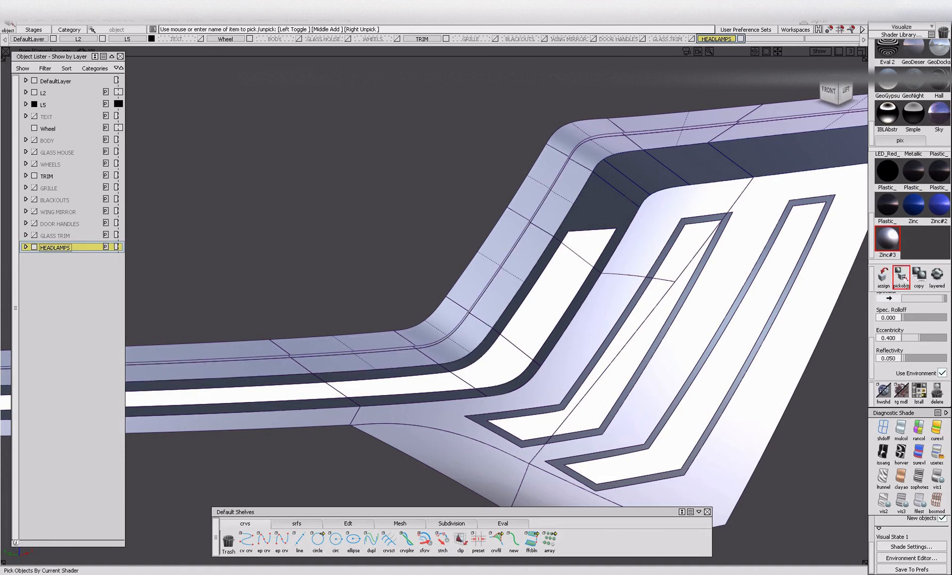
Ungroup the objects that use the Zinc#3 shader and check the separate reflector surfaces.
click(901, 274)
key(ctrl+u)
ctrl+shift+drag(389, 375, 414, 458)
click(427, 450)
alt+shift+right_drag(429, 451, 420, 452)
alt+shift+drag(421, 452, 429, 446)
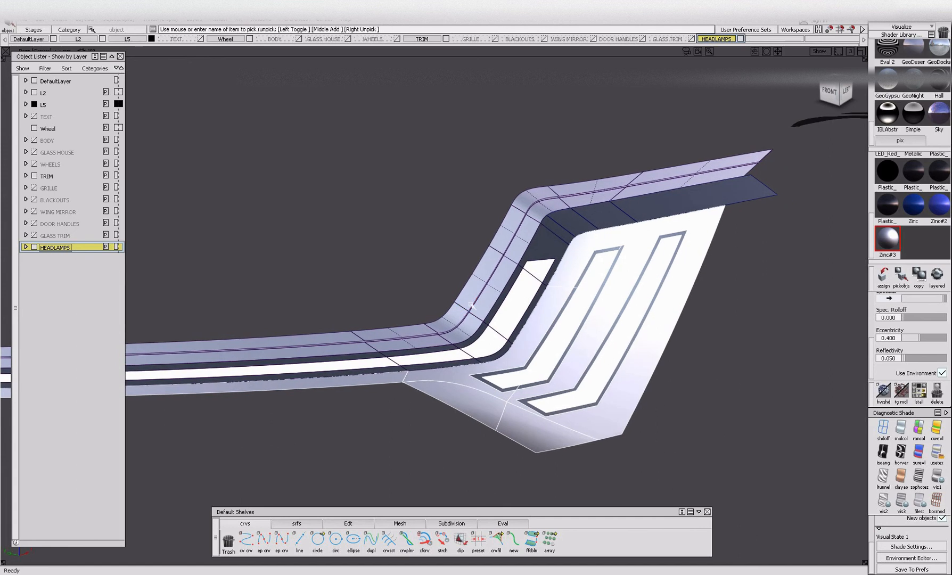
Pick all objects that use the Zinc#3 shader, isolate them and ungroup them.
ctrl+shift+drag(835, 342, 845, 278)
click(901, 275)
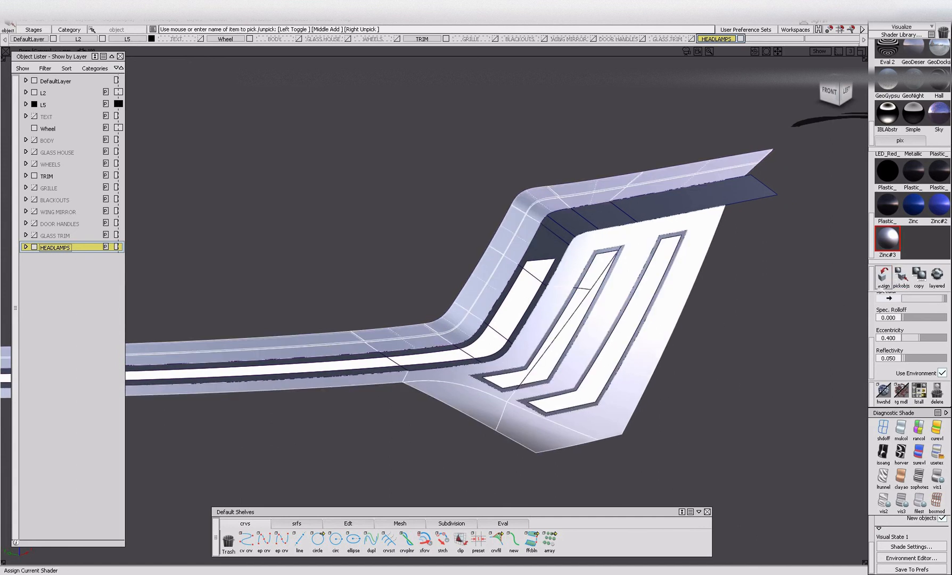
key(alt+h)
alt+shift+right_drag(344, 323, 270, 337)
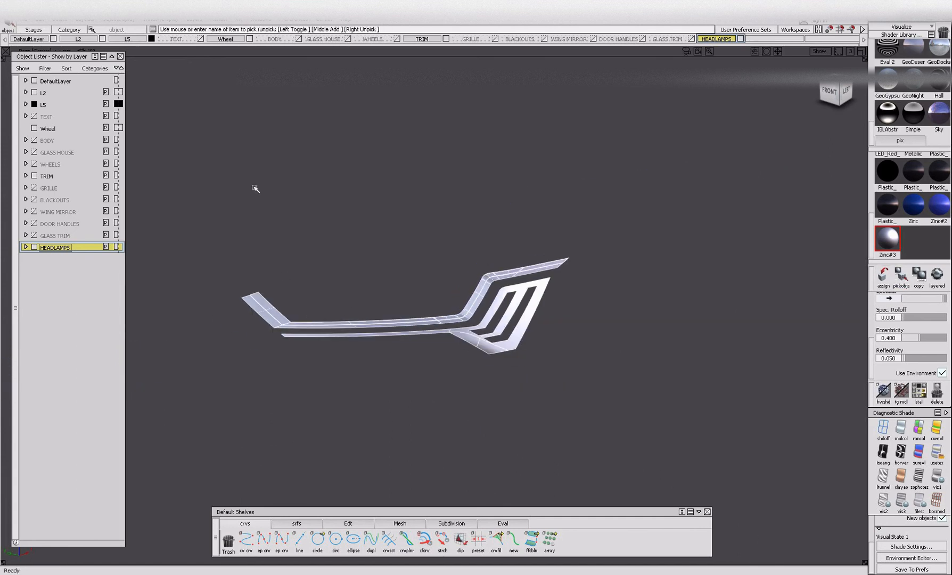
key(ctrl+u)
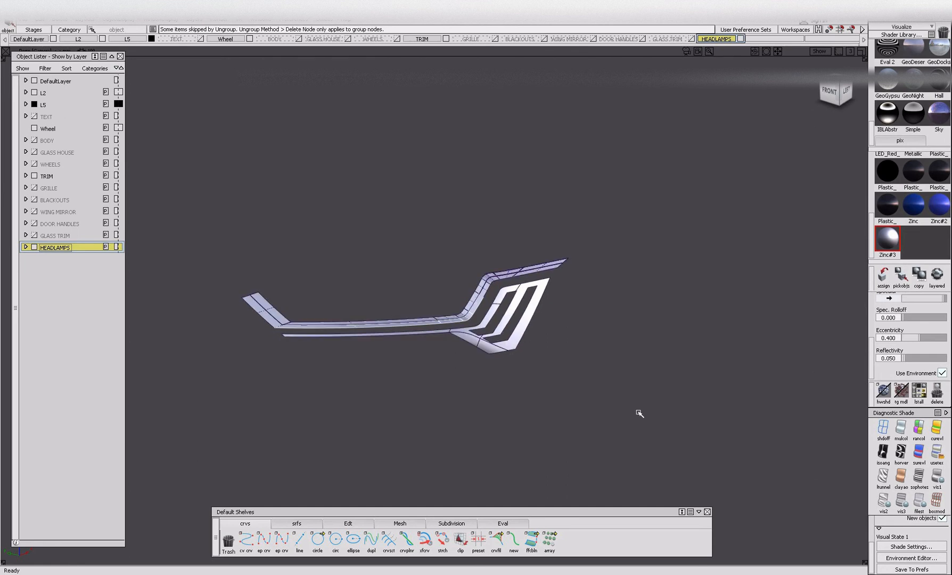
Pick all isolated silver trim and reflector surfaces, group them and check the group.
drag(770, 435, 769, 434)
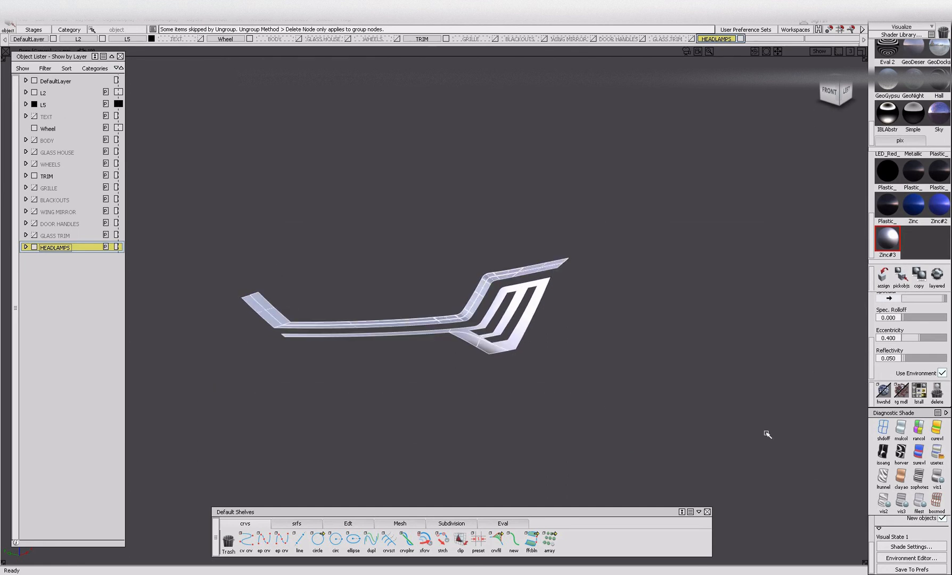
mouse_move(529, 421)
ctrl+shift+mouse_down()
mouse_move(514, 286)
mouse_move(476, 347)
ctrl+shift+mouse_up()
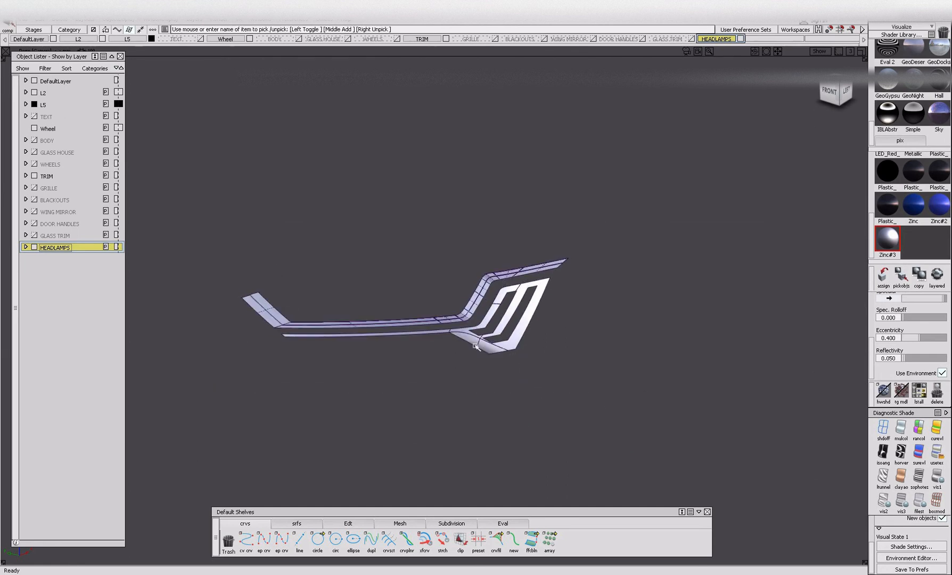
ctrl+shift+drag(233, 270, 205, 250)
drag(205, 245, 727, 495)
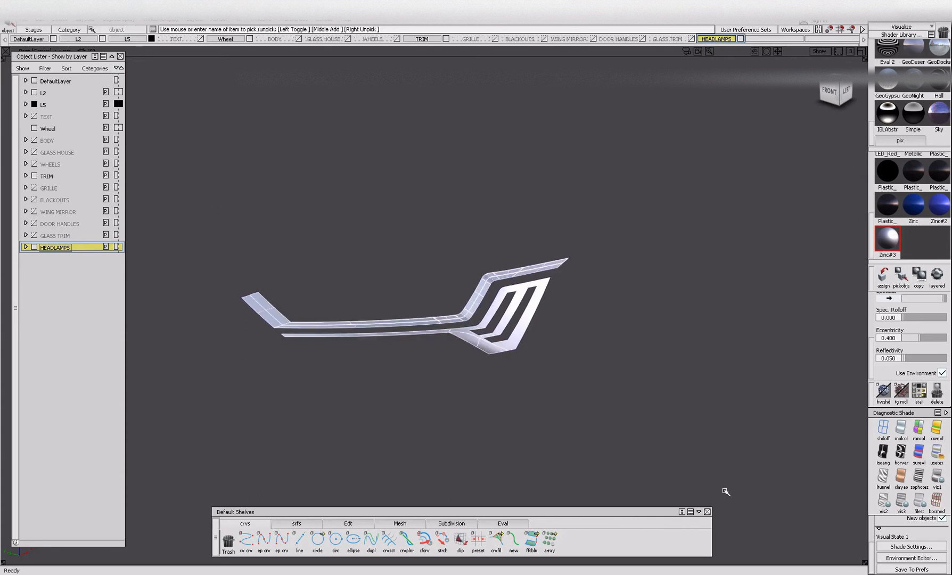
ctrl+shift+drag(545, 456, 538, 282)
click(522, 340)
Expand the HEADLAMPS layer's contents, bring all parts back into view and isolate that layer's objects.
click(26, 247)
ctrl+shift+drag(435, 439, 437, 333)
key(alt+v)
right_click(61, 248)
click(66, 270)
key(alt+h)
ctrl+shift+drag(366, 449, 368, 386)
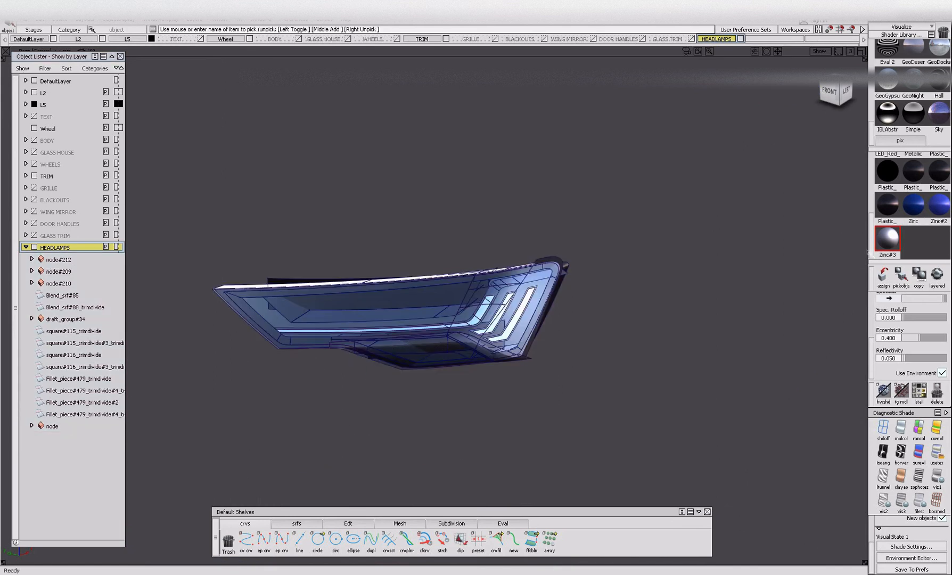
Hide the glass lens and the black headlamp surround to expose the light strips.
click(466, 317)
key(alt+i)
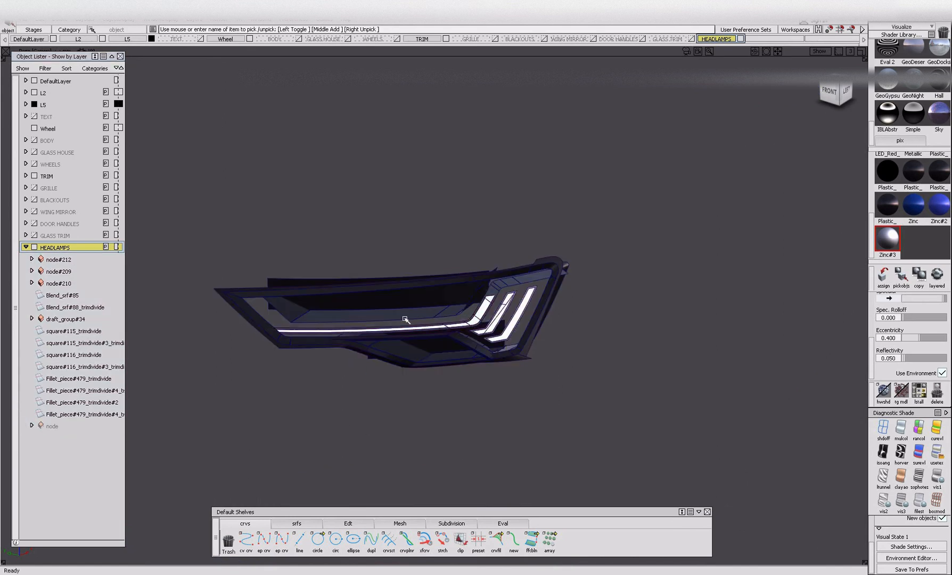
click(347, 299)
key(alt+i)
alt+shift+right_drag(450, 313, 488, 320)
Find the shader of the dark light-strip borders and pick all objects that use the dark Glazing shader.
click(554, 274)
click(812, 307)
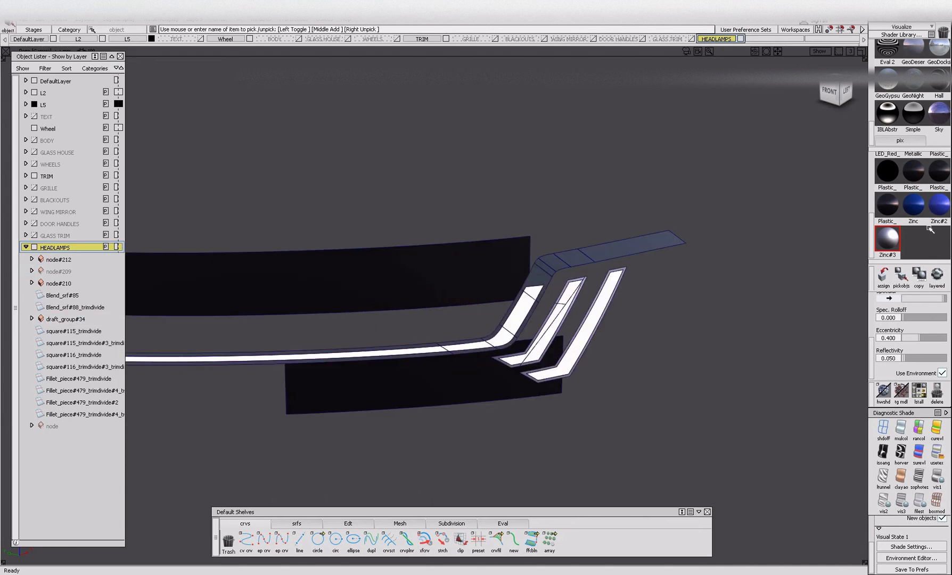
click(888, 207)
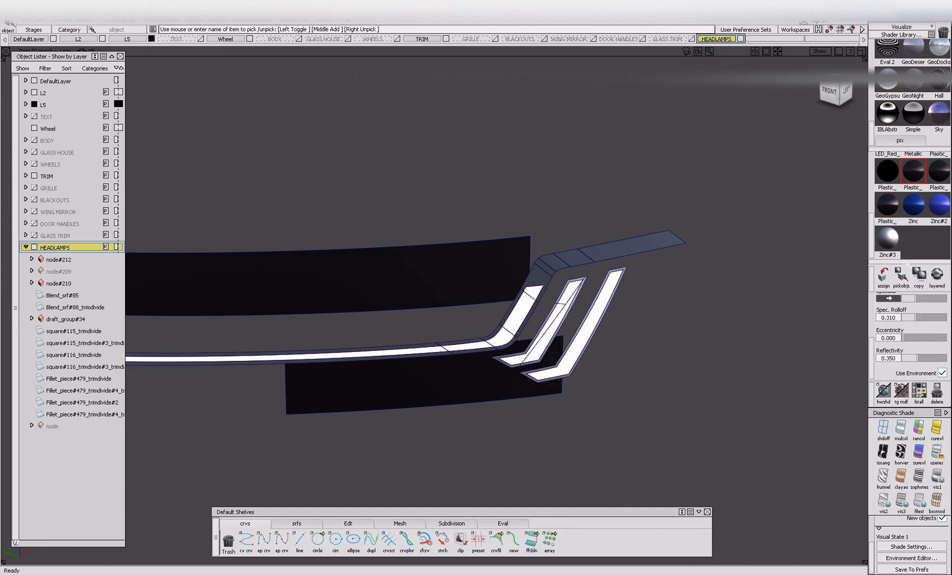
click(938, 170)
scroll(915, 246, up, 5)
click(938, 199)
click(901, 286)
scroll(920, 229, up, 6)
click(938, 199)
click(901, 275)
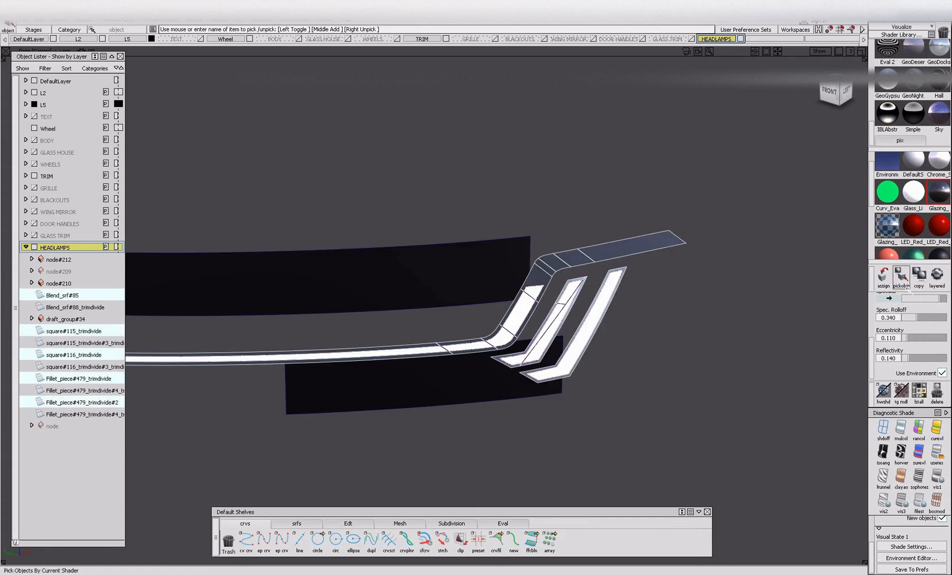
Isolate the picked dark border surfaces, ungroup them and regroup them as one group.
key(alt+h)
alt+shift+right_drag(364, 264, 332, 309)
ctrl+shift+drag(331, 308, 541, 400)
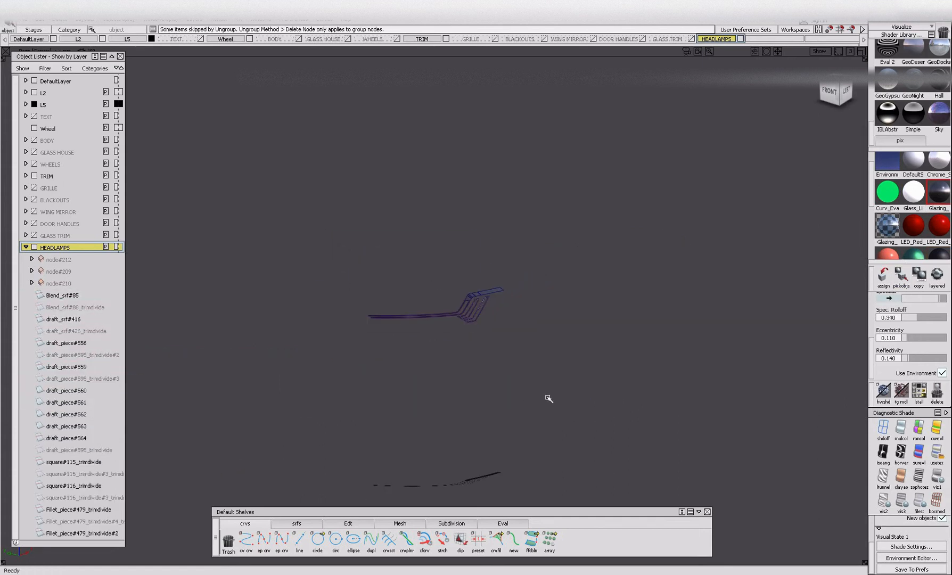
key(ctrl+g)
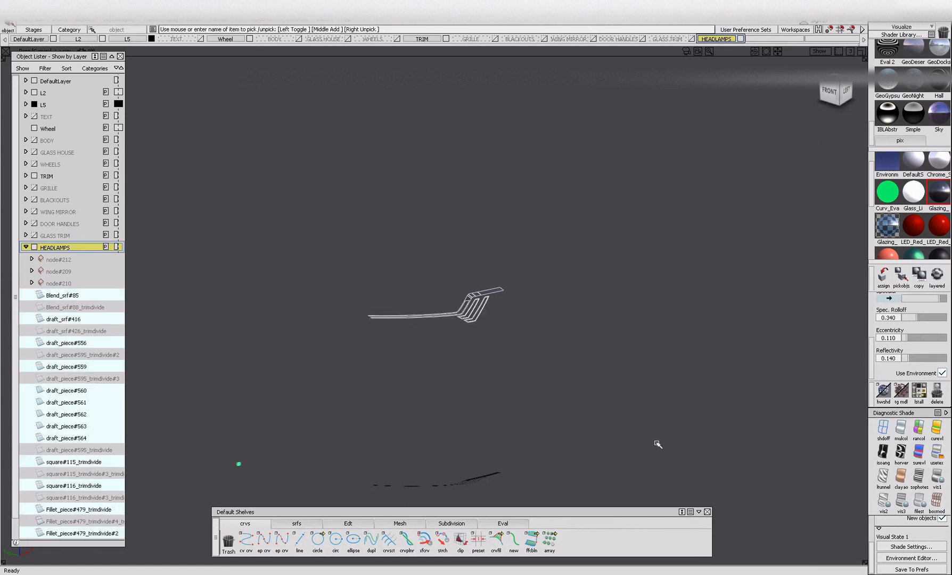
ctrl+shift+drag(418, 347, 413, 297)
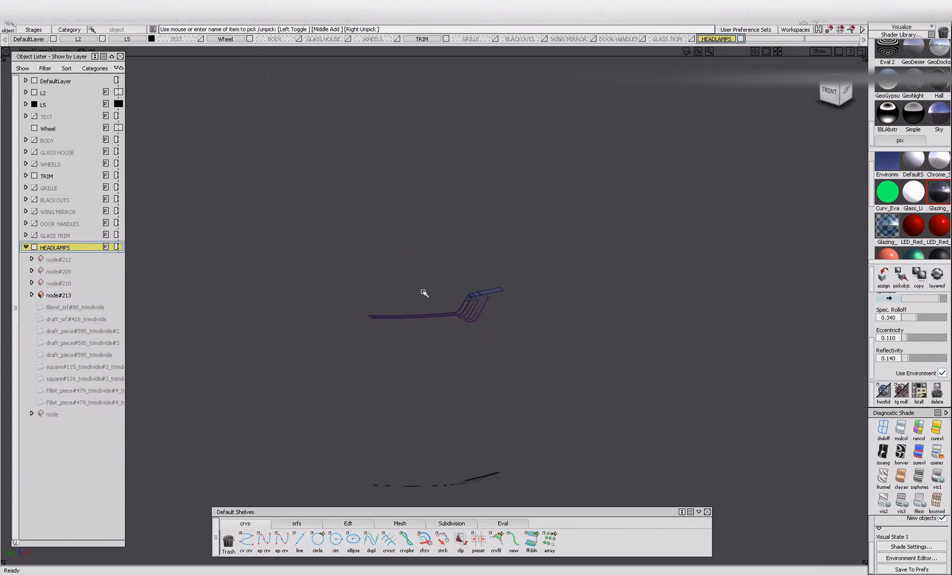
Bring the hidden parts back, isolate the HEADLAMPS layer's objects and hide the glass lens.
key(alt+v)
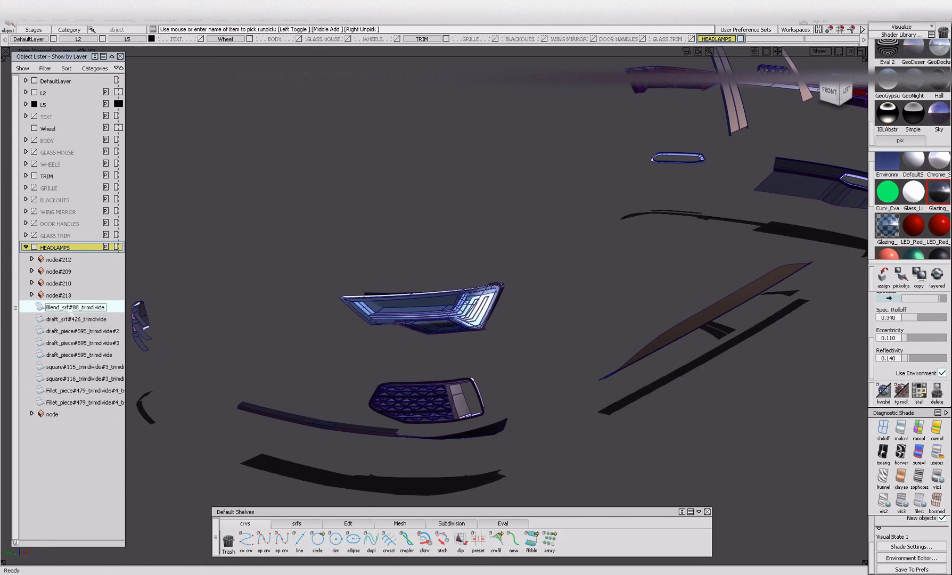
double_click(76, 319)
click(74, 330)
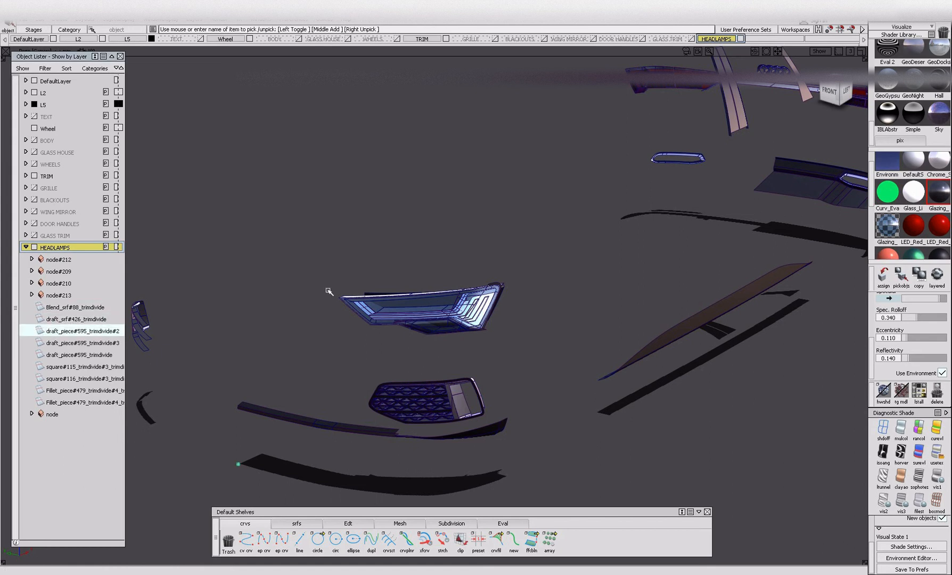
click(74, 250)
click(75, 271)
key(alt+h)
ctrl+shift+drag(474, 389, 474, 332)
ctrl+shift+drag(419, 302, 418, 319)
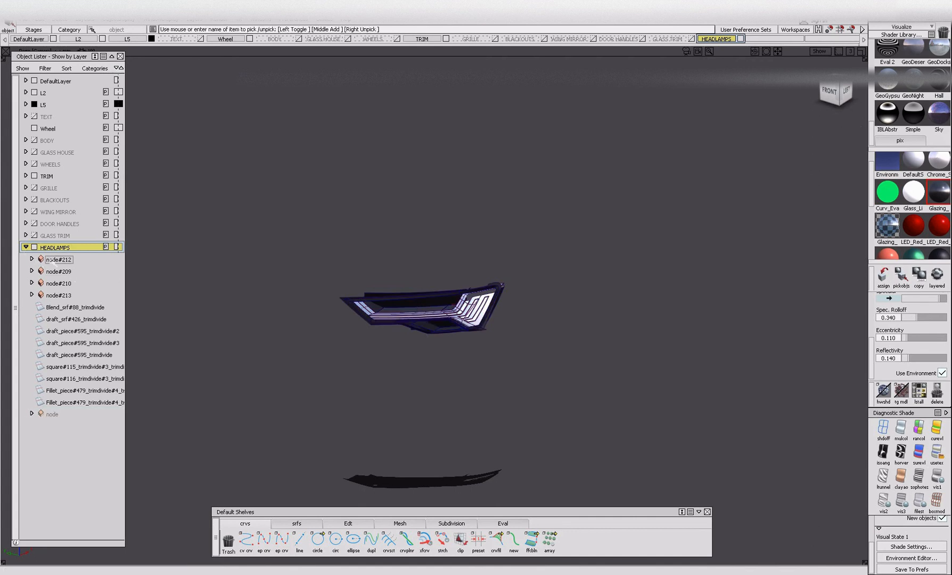
Hide the black surround, backing panels, silver trim and dark borders, leaving only the white light strips.
alt+shift+right_drag(430, 320, 404, 284)
click(370, 283)
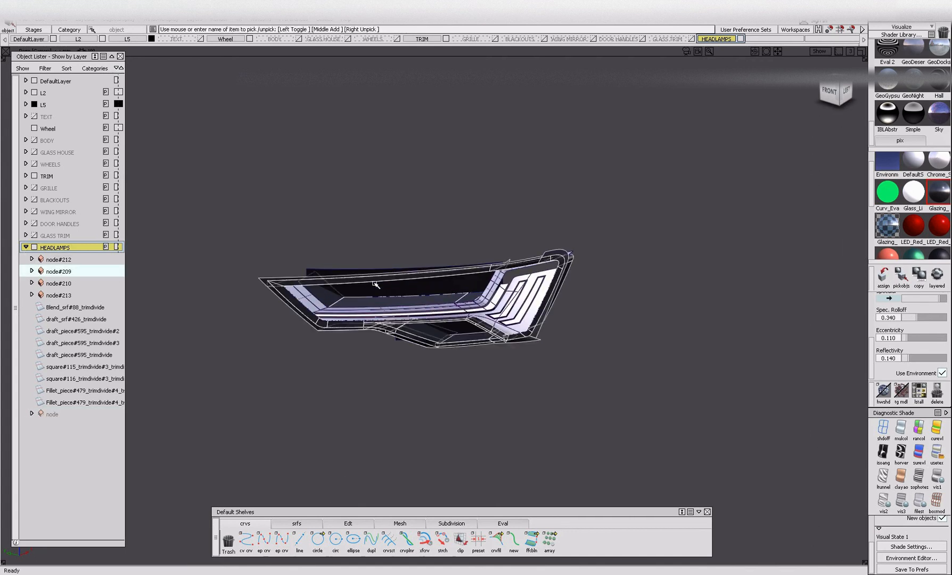
key(alt+i)
click(386, 289)
key(alt+i)
click(507, 292)
key(alt+i)
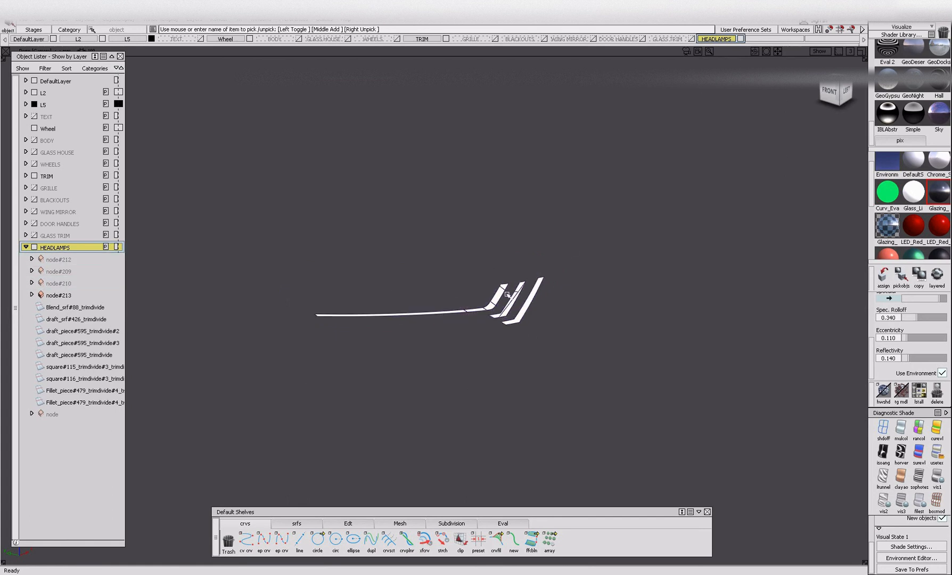
Pick all white light strip surfaces, ungroup them and regroup them as one group.
ctrl+shift+drag(380, 254, 385, 295)
drag(298, 254, 661, 398)
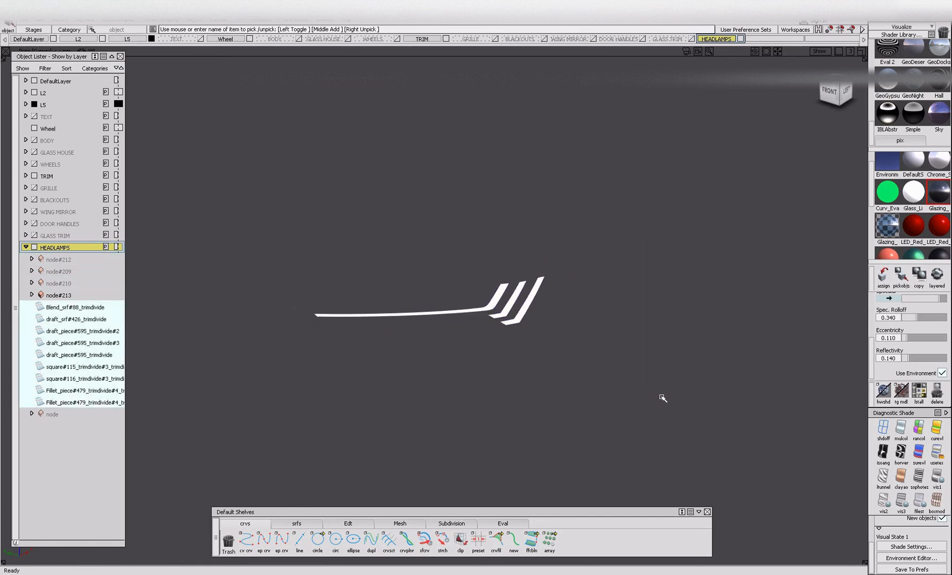
key(ctrl+u)
drag(271, 174, 684, 451)
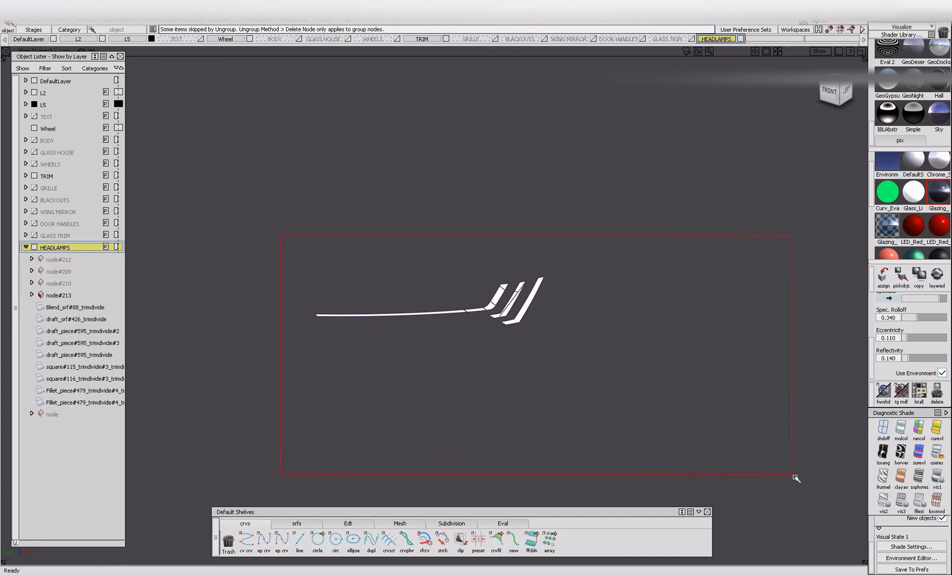
key(ctrl+g)
ctrl+shift+drag(240, 365, 210, 373)
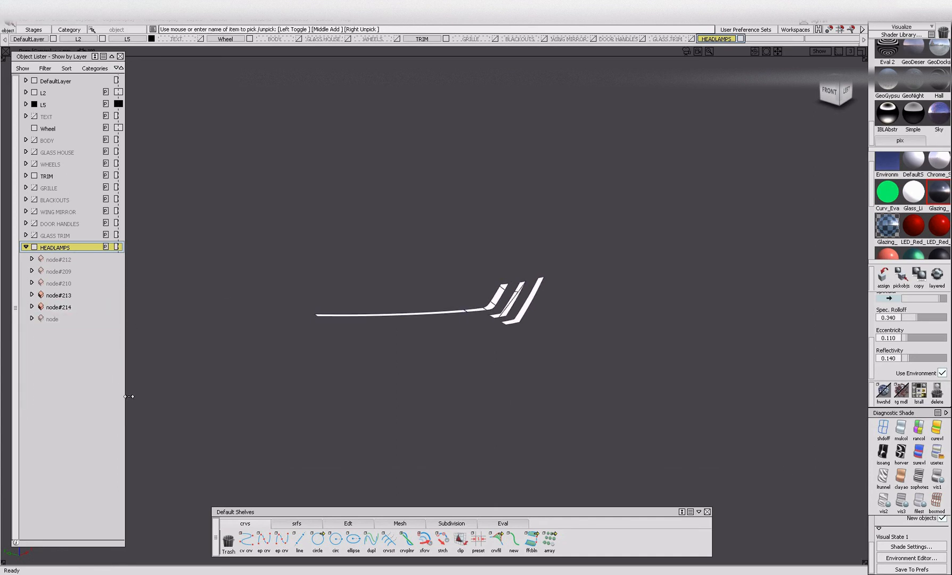
Check the grouped light strips and bring all hidden parts back into view.
click(491, 299)
ctrl+shift+drag(491, 299, 447, 309)
key(alt+v)
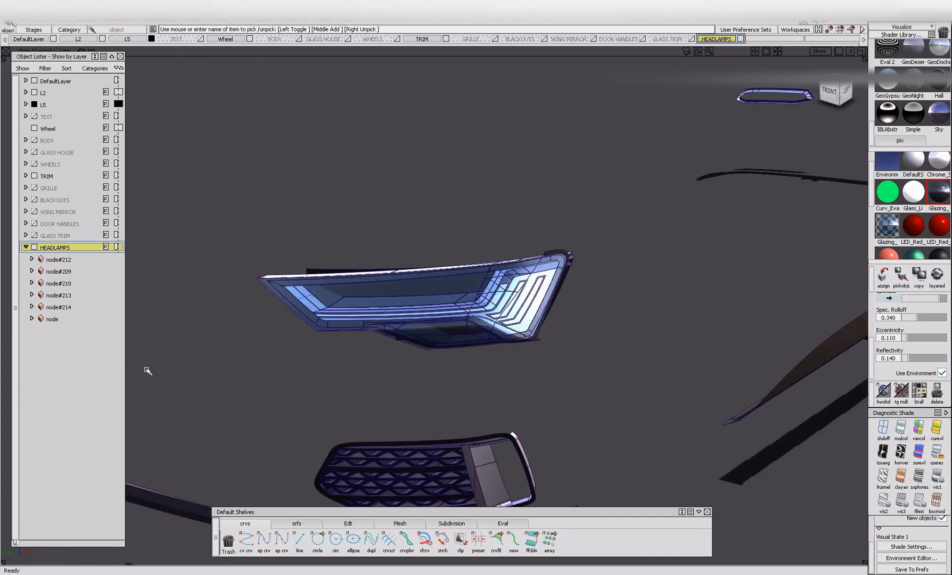
Rename the node#212 group in the HEADLAMPS layer as SILVER_TRIM.
double_click(57, 259)
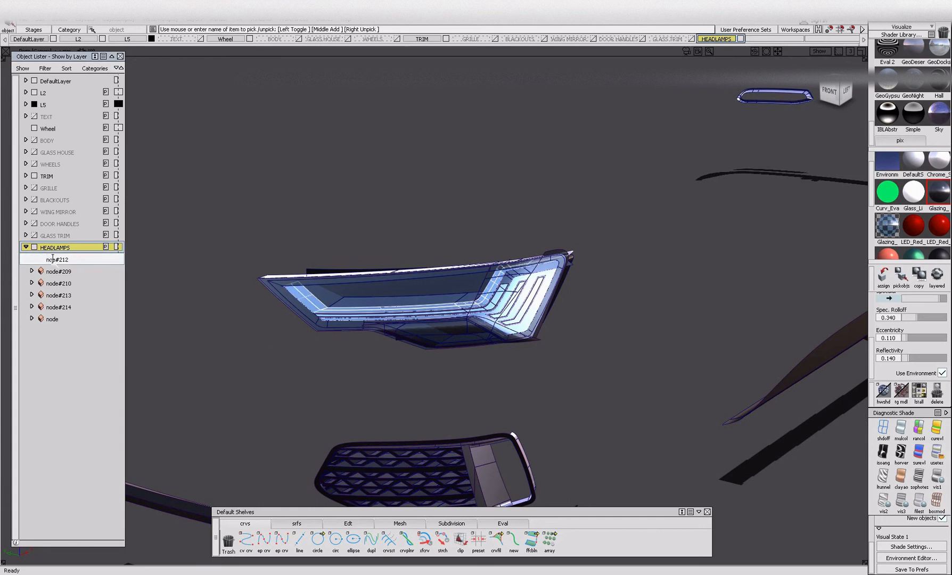
scroll(518, 301, up, 5)
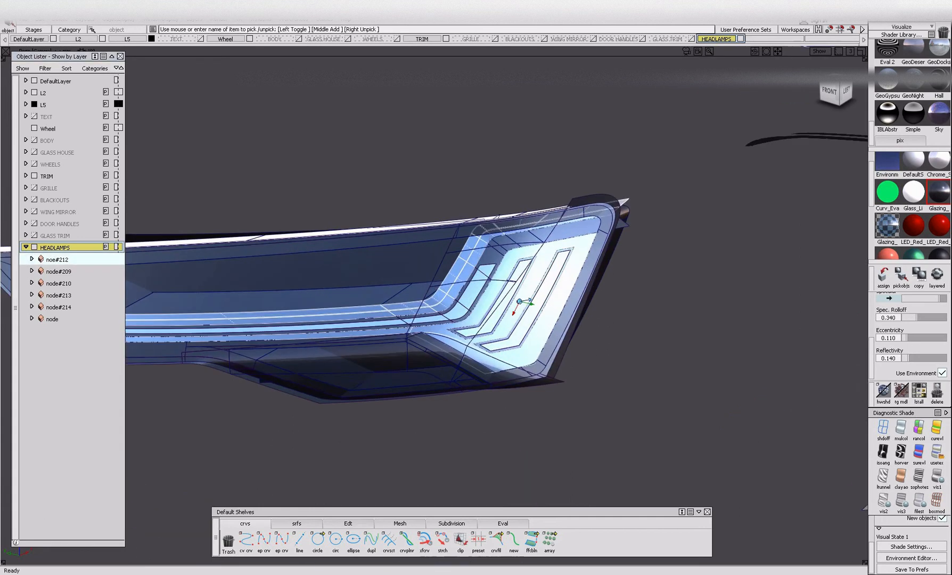
double_click(69, 259)
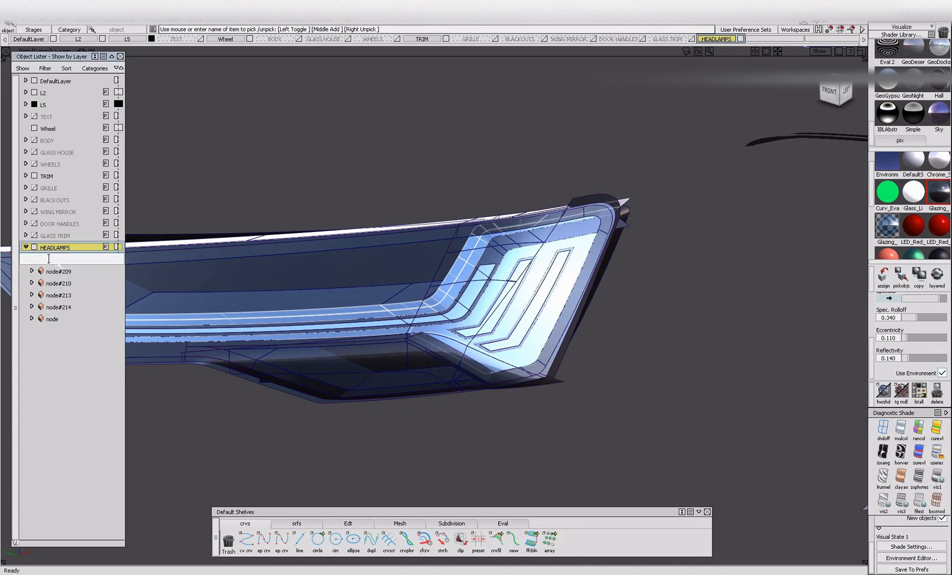
key(Return)
Rename the node#209 group in the HEADLAMPS layer as DARK_TRIM.
double_click(63, 272)
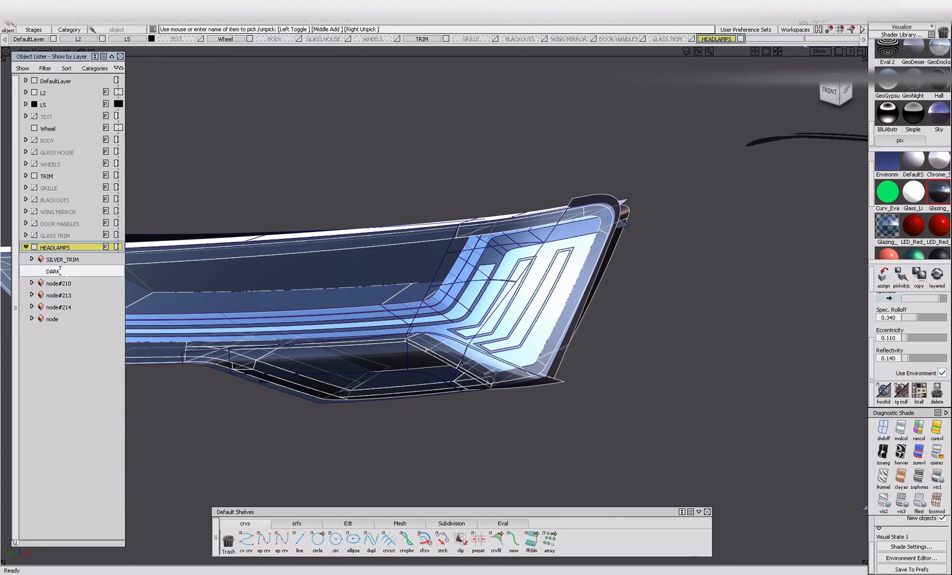
text(DARK_TRIM)
key(Return)
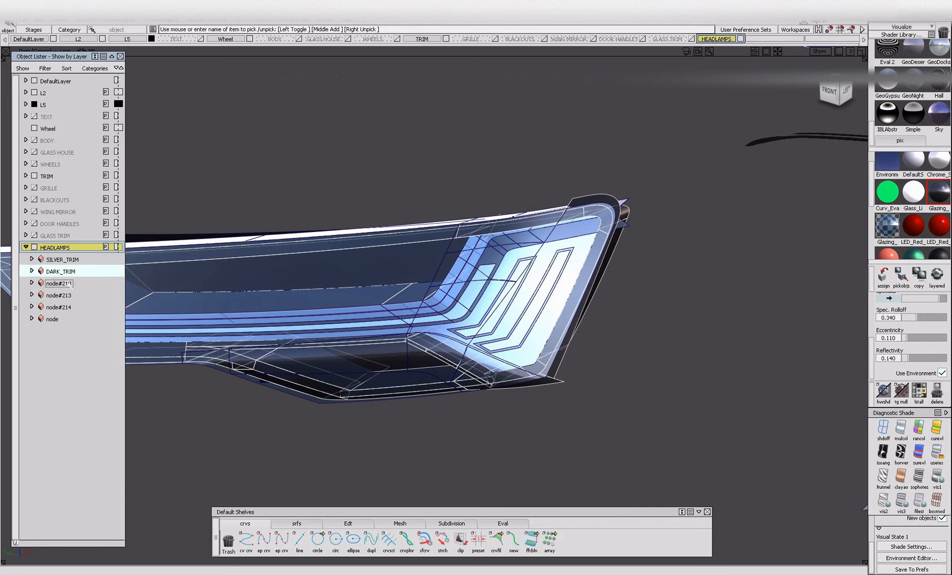
Rename the node#210 group of black backing panels as BLACKOUT.
double_click(68, 283)
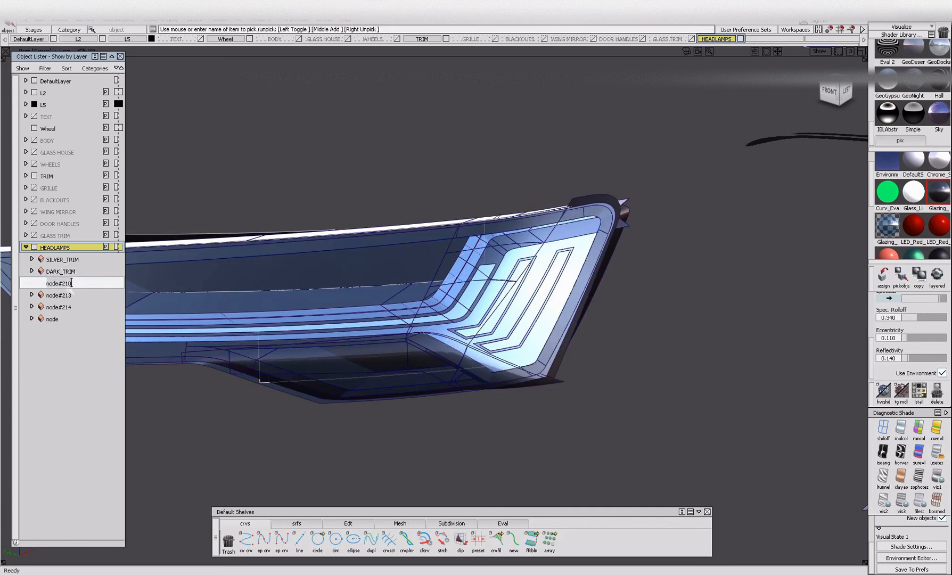
key(BackSpace)
key(BackSpace)
key(BackSpace)
key(BackSpace)
key(BackSpace)
key(BackSpace)
key(BackSpace)
key(BackSpace)
key(Return)
Rename the node#213 group in the HEADLAMPS layer as OTHER_TRIM.
double_click(68, 295)
key(BackSpace)
key(BackSpace)
key(BackSpace)
key(BackSpace)
key(BackSpace)
key(BackSpace)
key(BackSpace)
key(BackSpace)
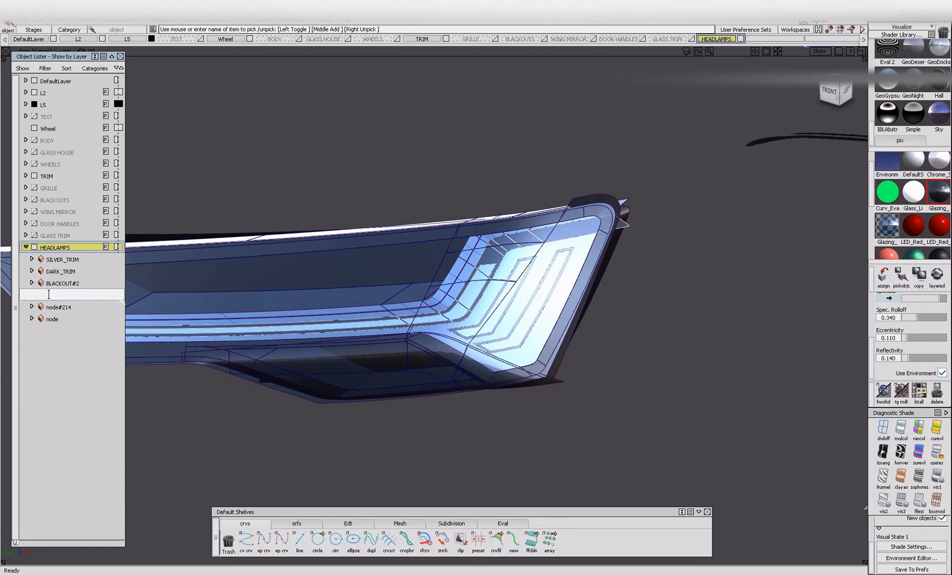
alt+shift+right_drag(234, 367, 308, 372)
alt+shift+drag(308, 372, 415, 336)
double_click(71, 295)
text(oTHER_TRIM)
key(Return)
Rename the node#214 group of light strips in the HEADLAMPS layer as LEDS.
double_click(66, 307)
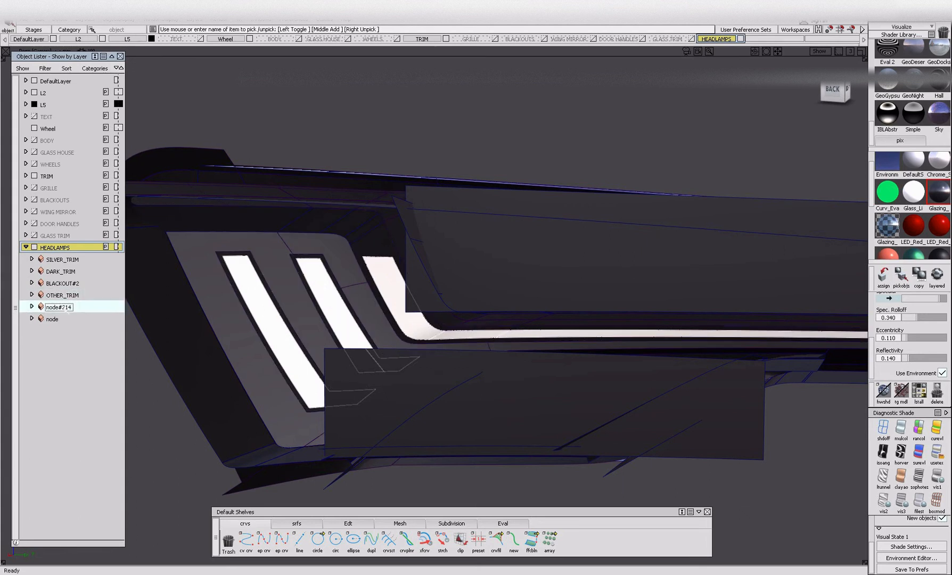
double_click(65, 307)
key(BackSpace)
text(LEDS)
key(Return)
Rename the last unnamed node group in the HEADLAMPS layer as GLASS.
click(53, 320)
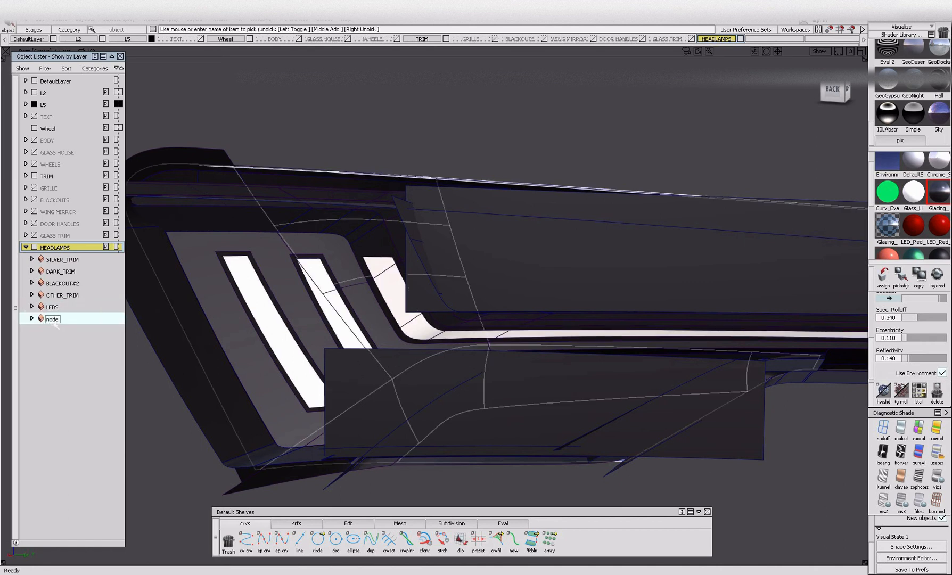
double_click(52, 319)
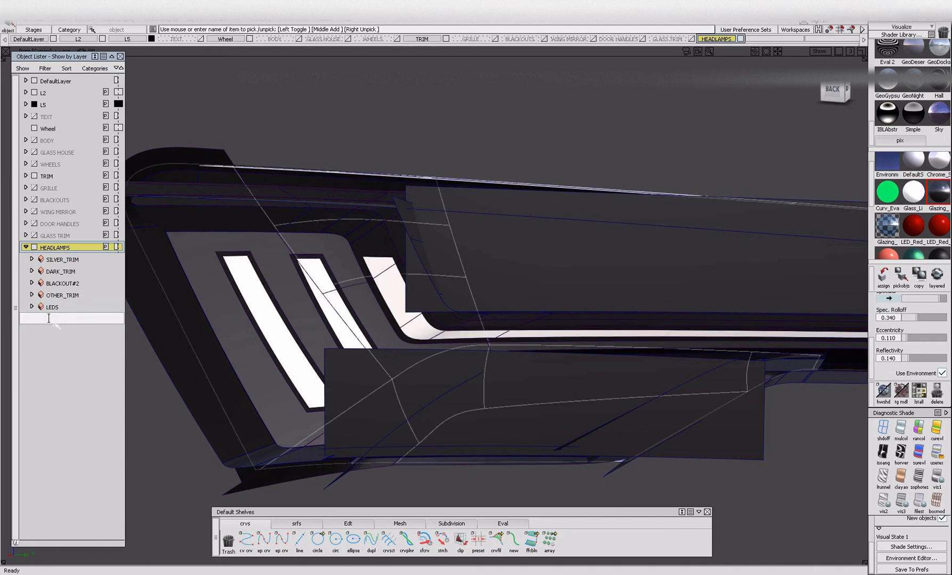
key(Return)
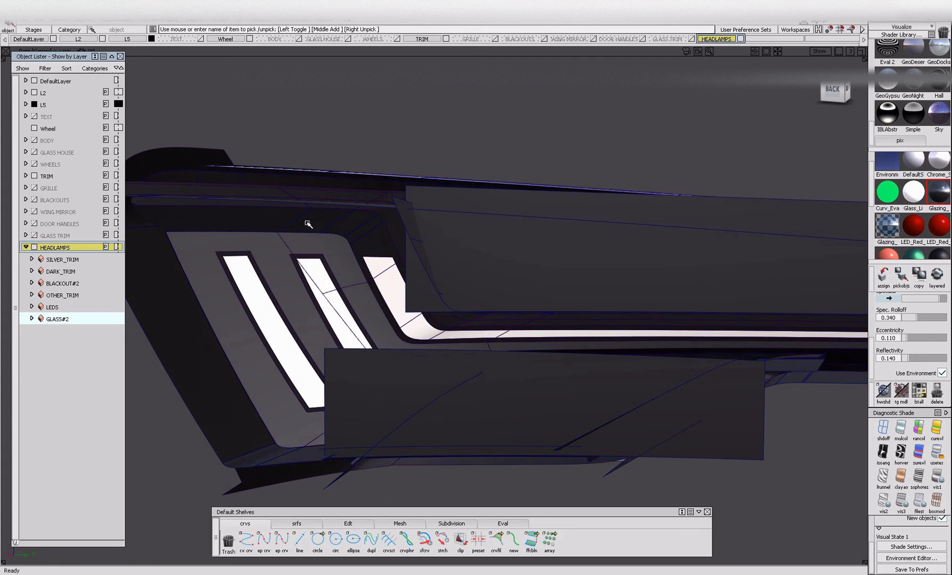
Create a new layer below HEADLAMPS and name it TAIL LAMPS.
alt+shift+right_drag(310, 224, 266, 266)
alt+shift+drag(266, 266, 438, 302)
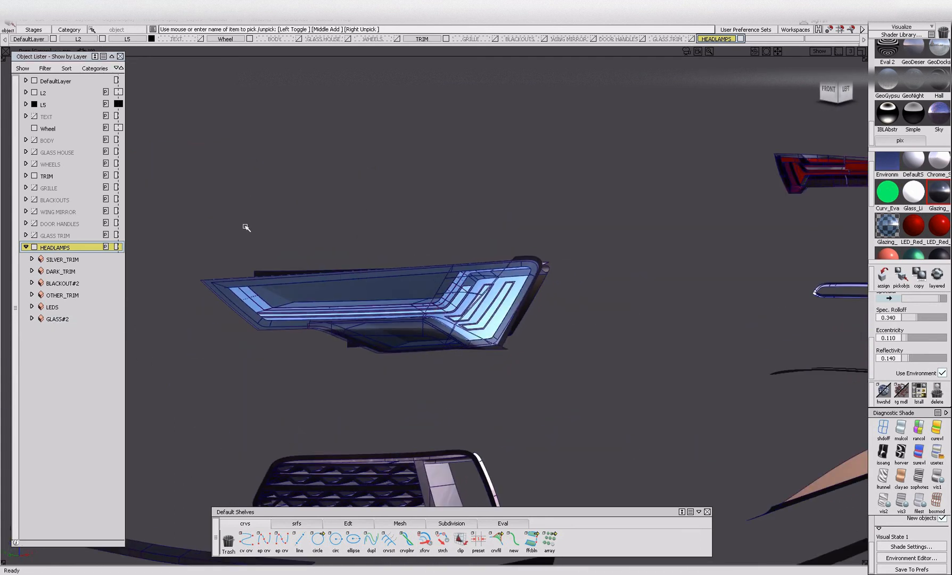
alt+shift+right_drag(262, 262, 364, 285)
alt+shift+drag(533, 311, 552, 310)
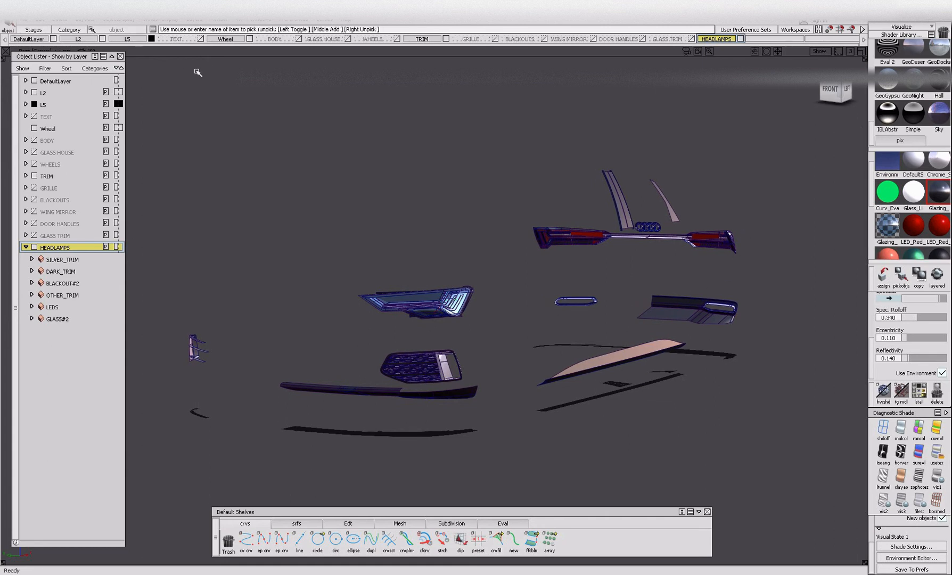
click(194, 21)
click(212, 40)
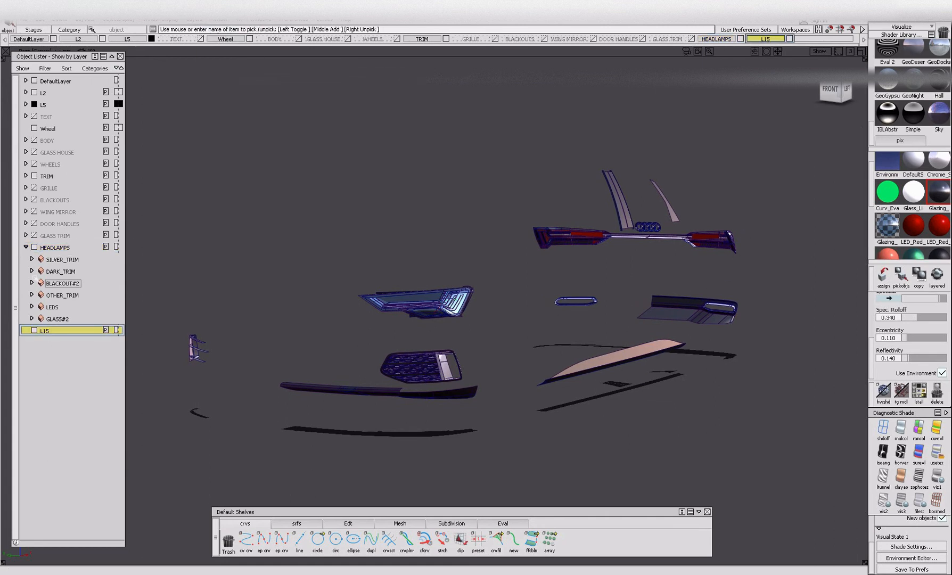
click(26, 247)
double_click(62, 261)
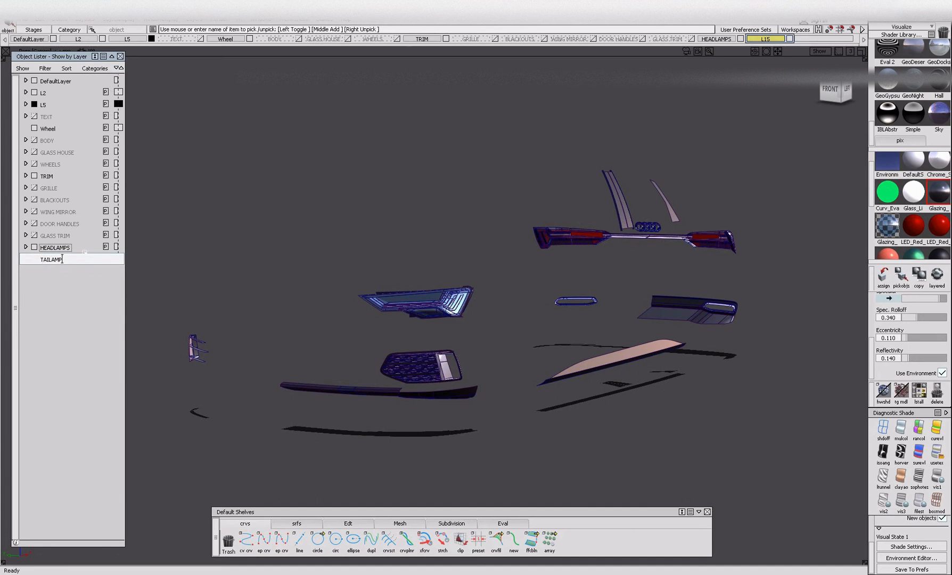
text(TAIL LAMPS)
key(Return)
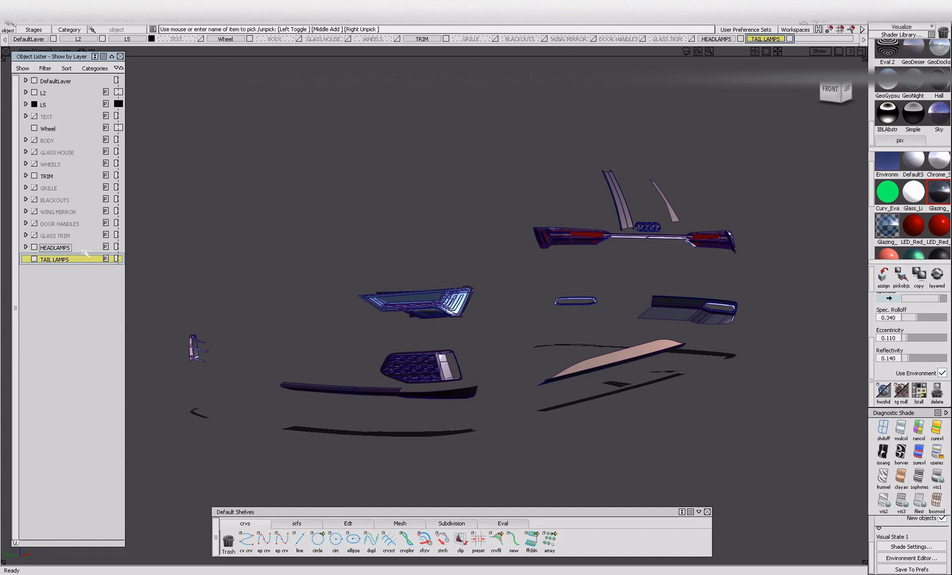
Select the tail lamp parts at the rear of the car and assign them to the TAIL LAMPS layer.
alt+shift+drag(669, 223, 764, 312)
right_click(43, 261)
click(68, 272)
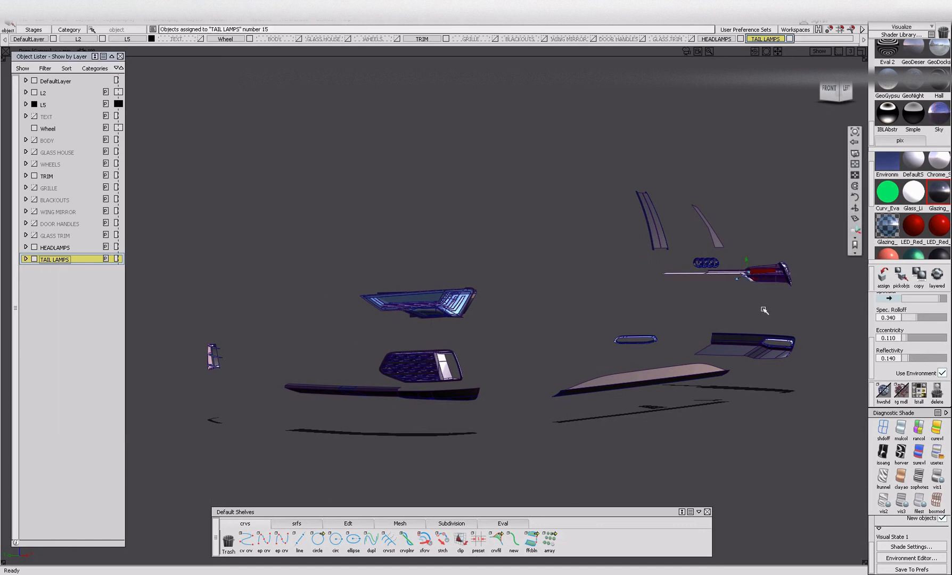
Hide the Audi rings beside the tail lamp and bring the lamp assembly into clear view.
alt+shift+right_drag(765, 312, 729, 284)
ctrl+shift+drag(452, 314, 439, 332)
alt+shift+drag(431, 274, 525, 331)
key(Delete)
alt+shift+right_drag(531, 294, 516, 344)
drag(404, 166, 535, 235)
alt+shift+drag(664, 196, 402, 202)
alt+shift+drag(691, 229, 622, 234)
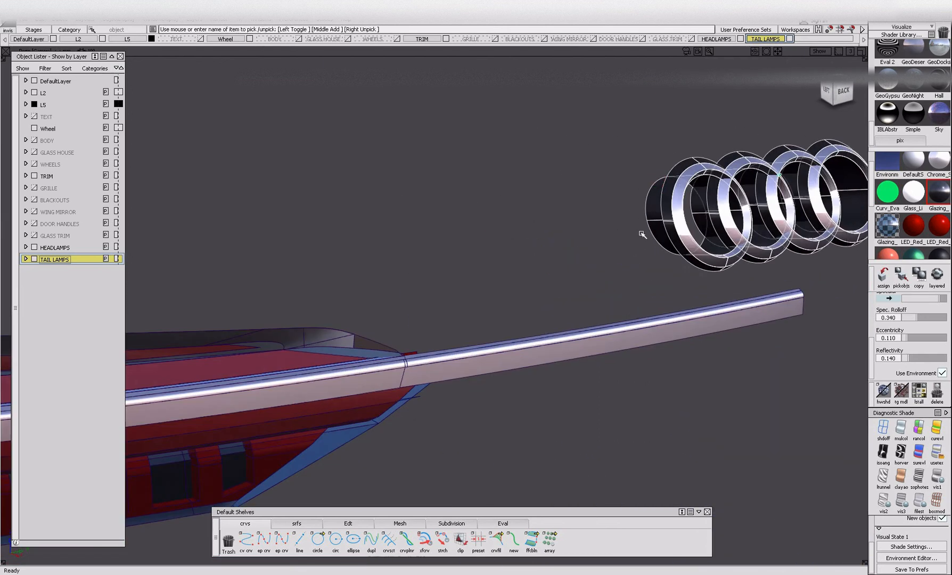
key(Delete)
alt+shift+right_drag(622, 233, 525, 282)
alt+shift+drag(525, 283, 519, 248)
alt+shift+right_drag(520, 249, 540, 234)
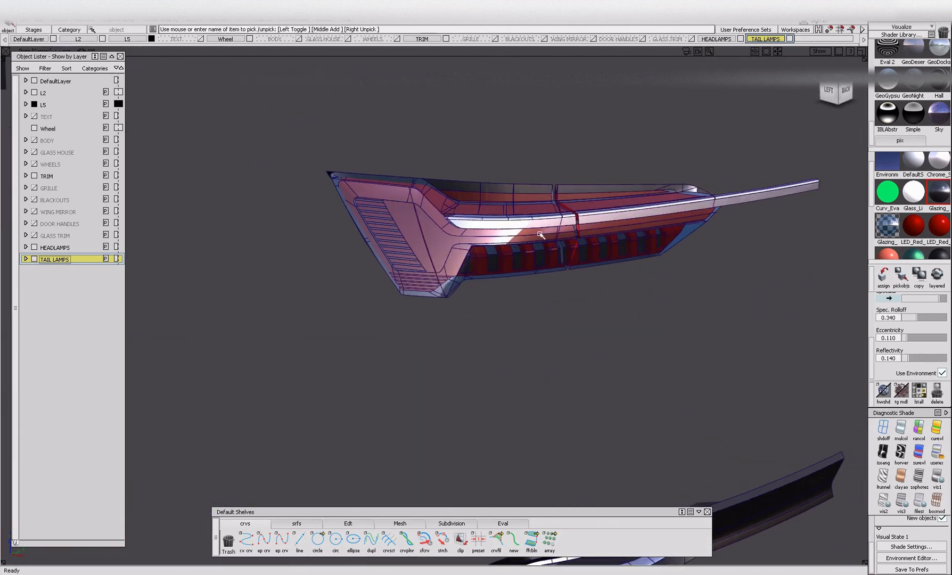
Isolate the objects of the TAIL LAMPS layer and ungroup all of them.
right_click(67, 260)
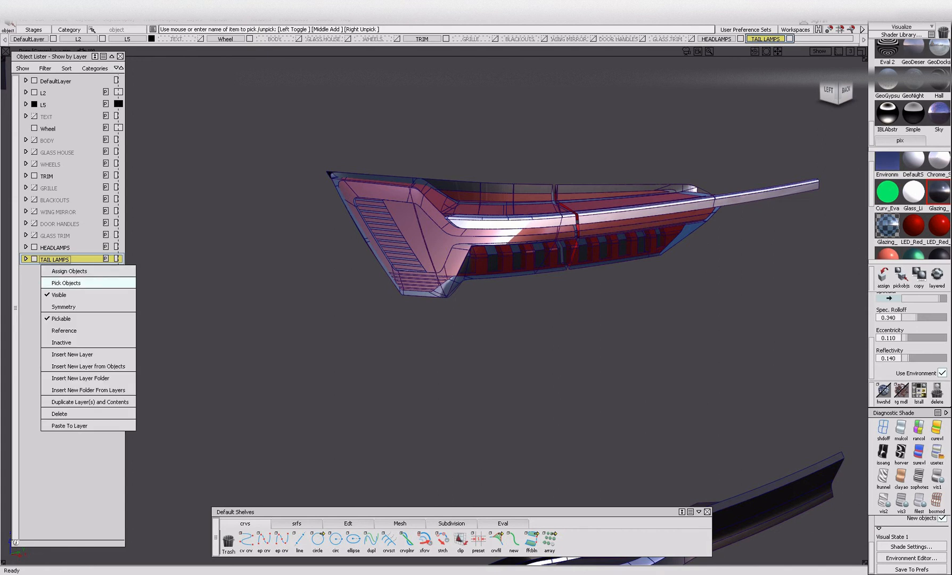
click(80, 283)
key(alt+h)
click(171, 335)
ctrl+shift+drag(344, 145, 334, 234)
drag(292, 146, 879, 303)
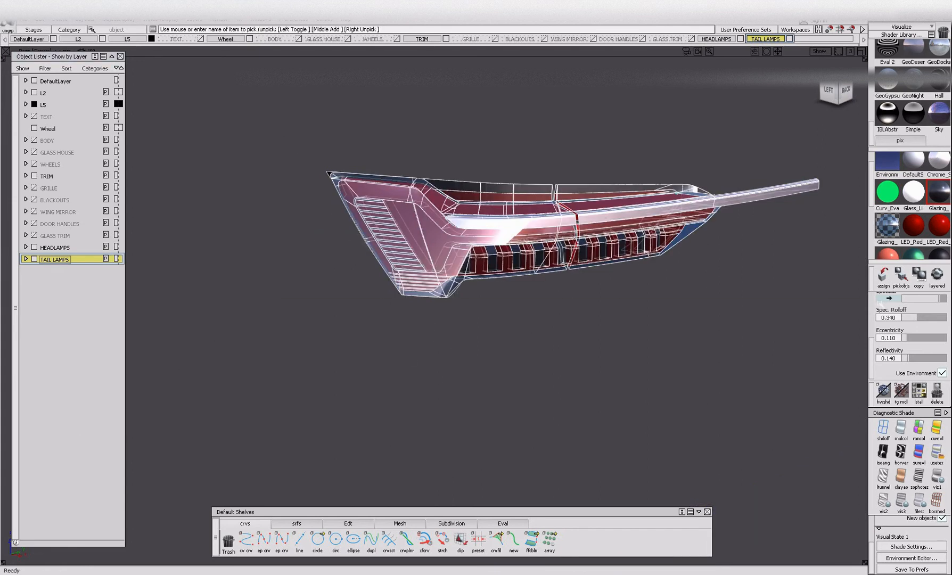
key(ctrl+u)
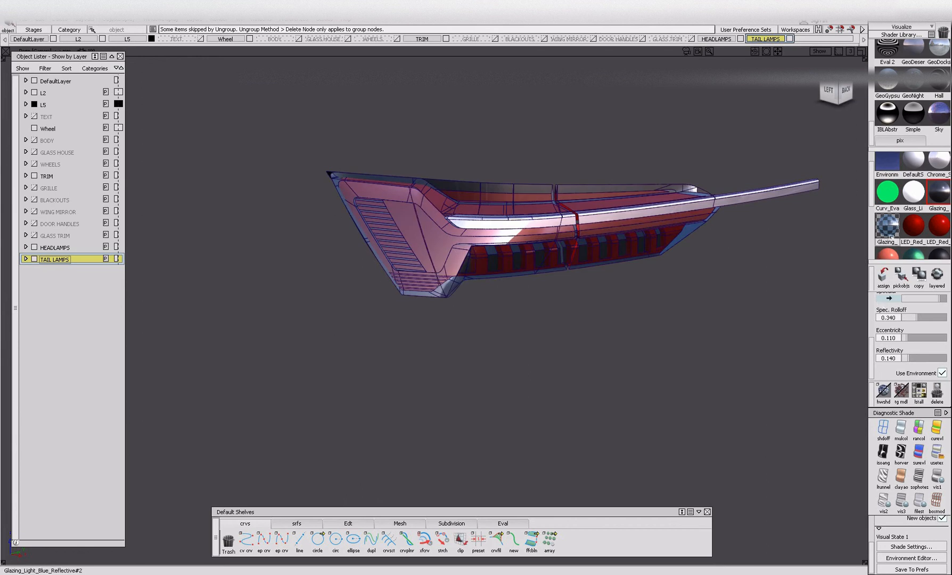
Pick the tail lamp parts that use the Glazing_Light_Blue_Reflective#2 shader and hide them.
click(887, 225)
click(900, 274)
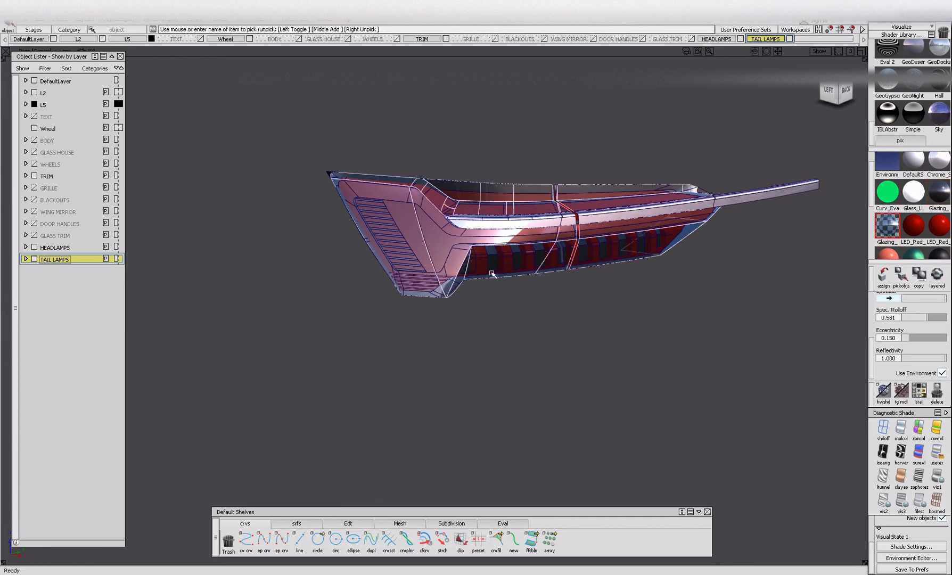
click(503, 184)
click(457, 239)
click(456, 245)
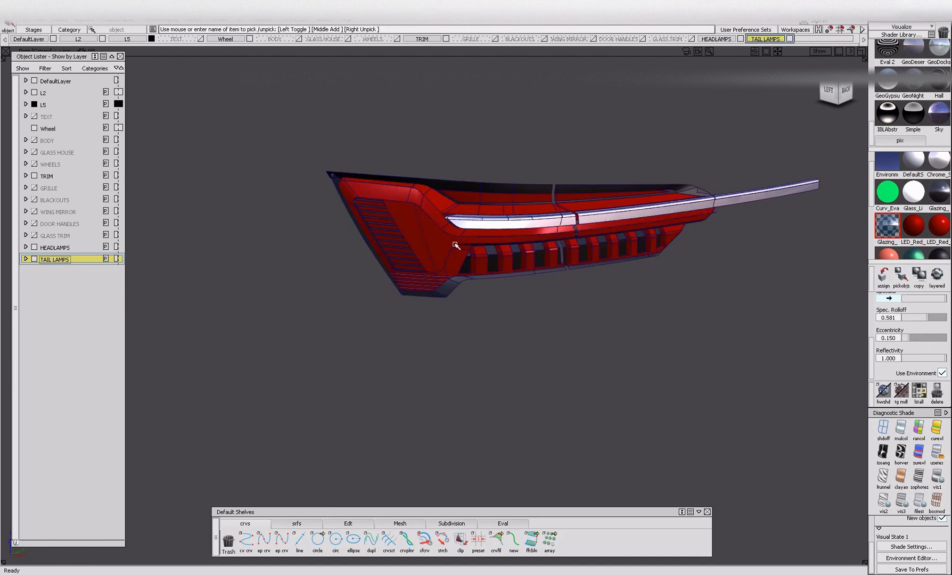
Pick the tail lamp parts by the two darker LED_Red shaders and hide each set.
click(938, 225)
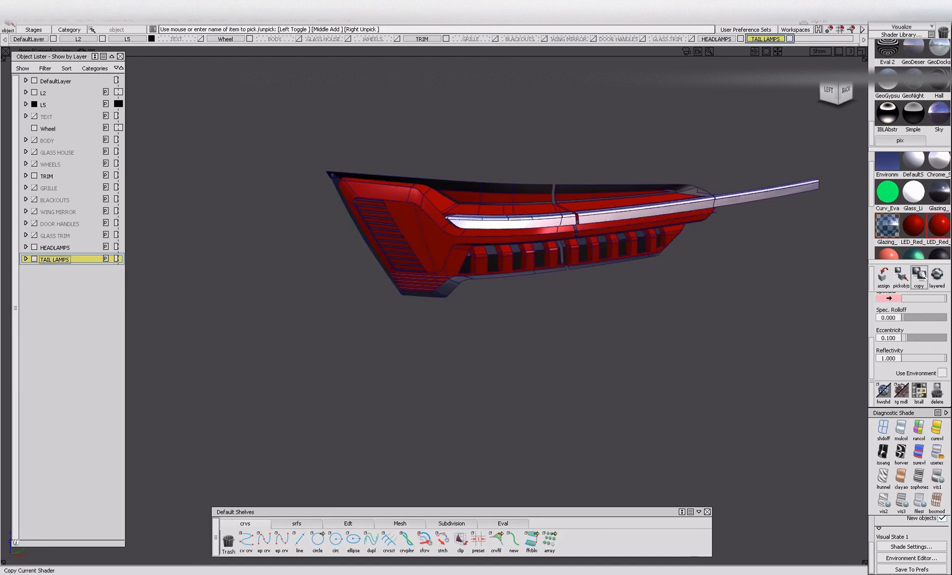
click(901, 275)
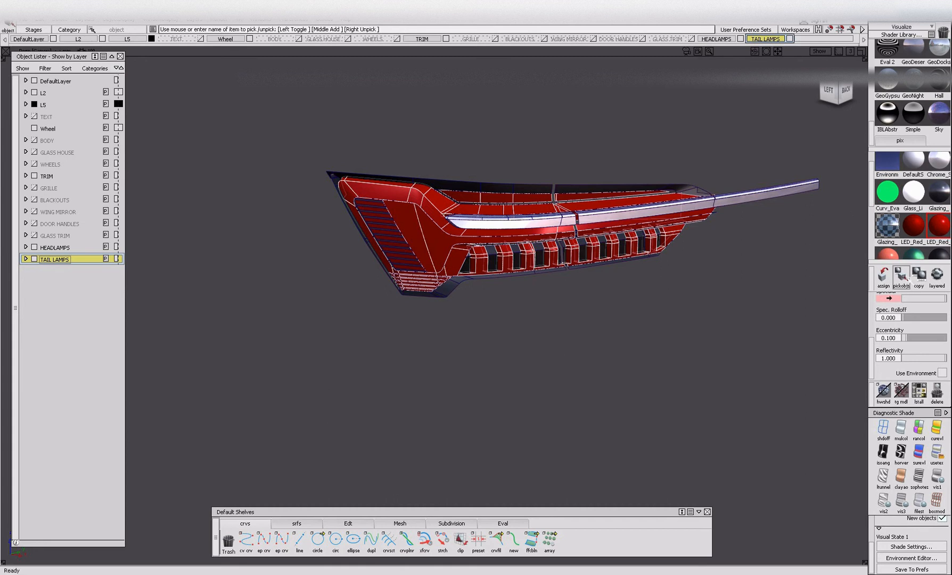
click(446, 251)
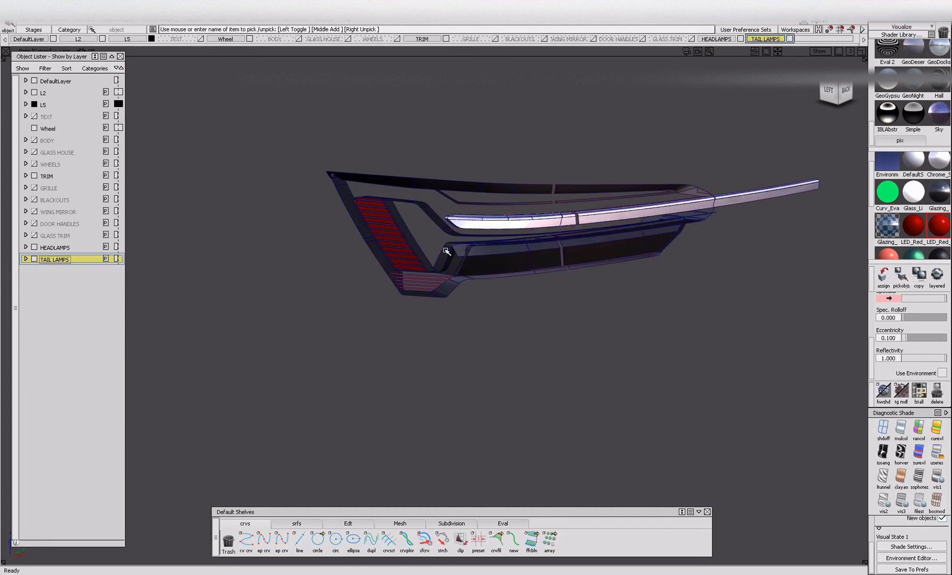
click(913, 226)
click(901, 275)
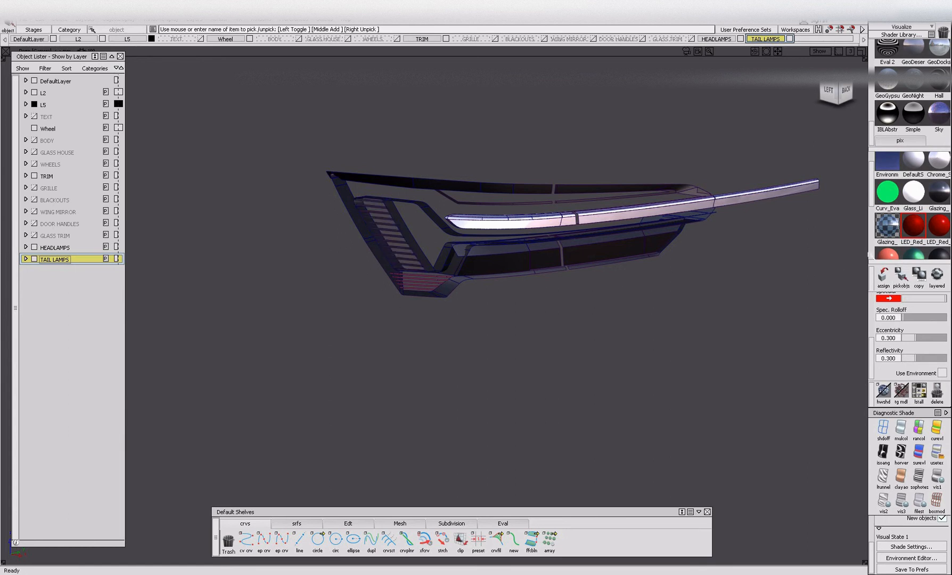
Pick the remaining lit strips that use the LED_Red_on#2 shader and hide them.
alt+shift+right_drag(474, 335, 500, 308)
alt+shift+drag(499, 308, 429, 217)
scroll(899, 234, down, 1)
click(888, 248)
click(901, 274)
key(Delete)
Pick the tail lamp trim that uses the Chrome shader and hide it.
alt+shift+right_drag(797, 227, 708, 262)
alt+shift+drag(708, 262, 659, 260)
scroll(894, 214, up, 1)
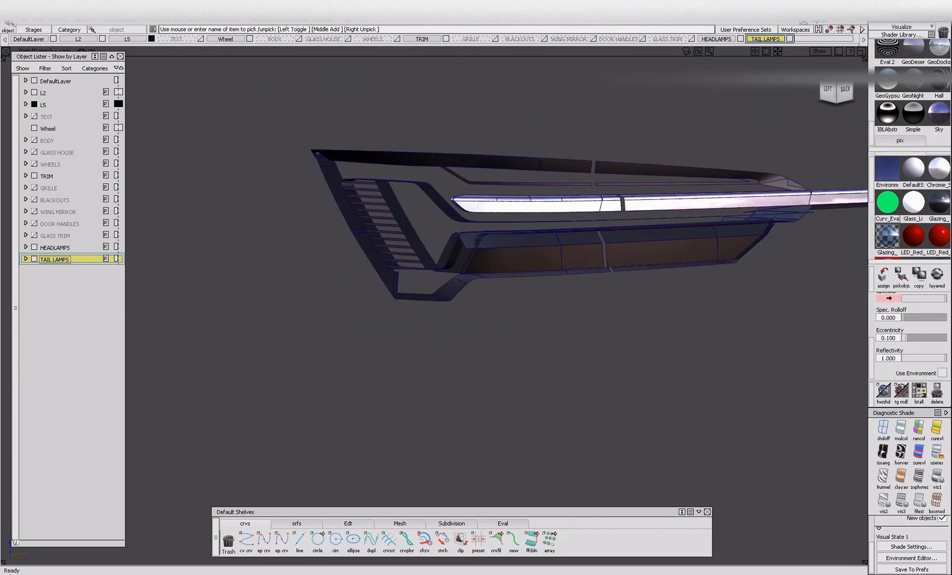
click(901, 275)
alt+shift+middle_drag(608, 270, 407, 289)
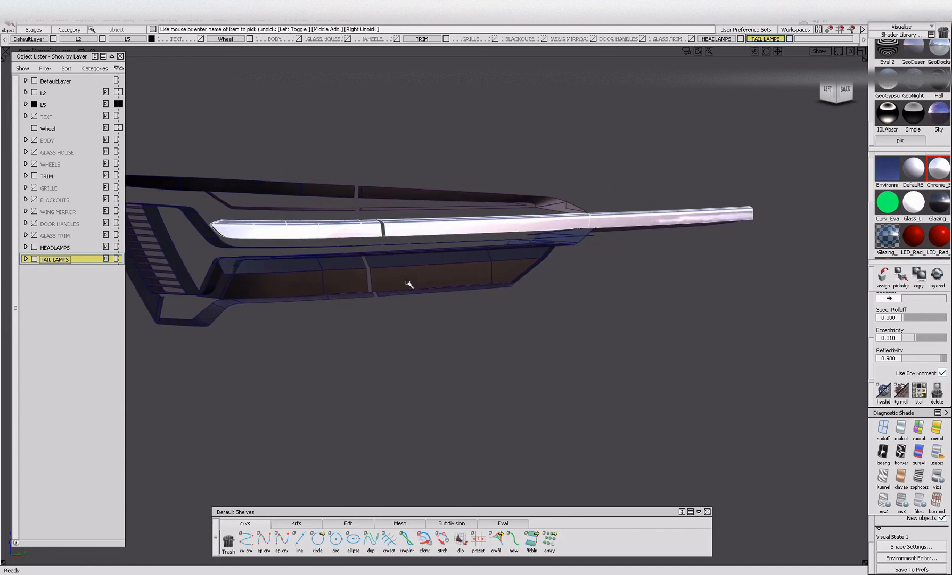
key(Delete)
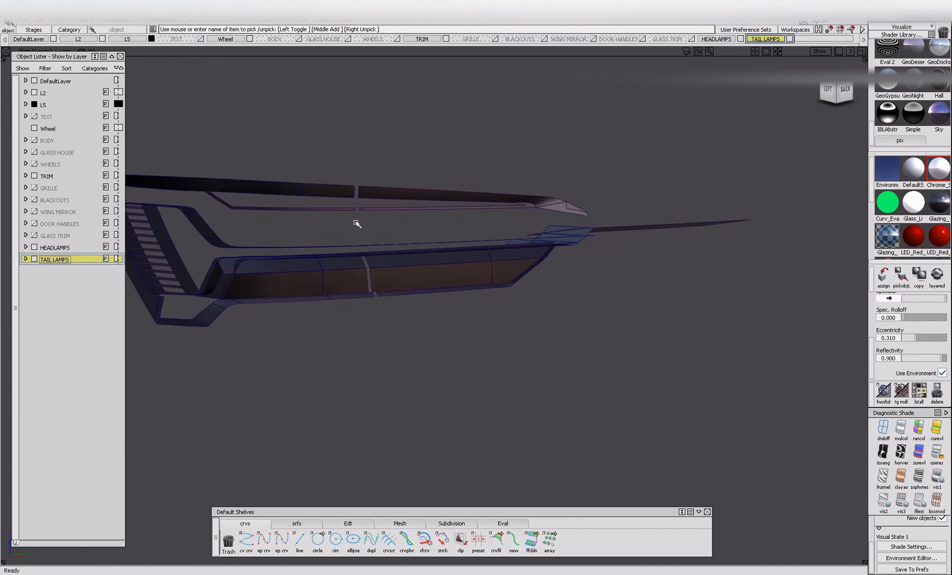
Select all remaining tail lamp parts and assign the dark Plastic shader to them.
alt+shift+drag(338, 219, 391, 245)
alt+shift+middle_drag(391, 245, 499, 254)
scroll(887, 253, down, 2)
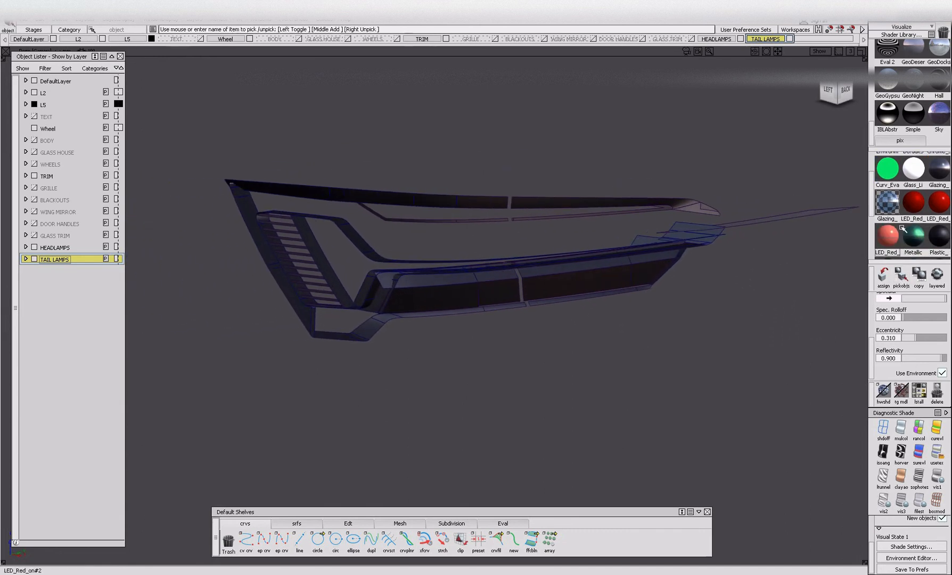
click(913, 236)
click(938, 236)
scroll(910, 213, down, 1)
click(886, 238)
click(901, 274)
alt+shift+drag(725, 281, 236, 229)
click(201, 121)
drag(174, 140, 730, 421)
click(883, 275)
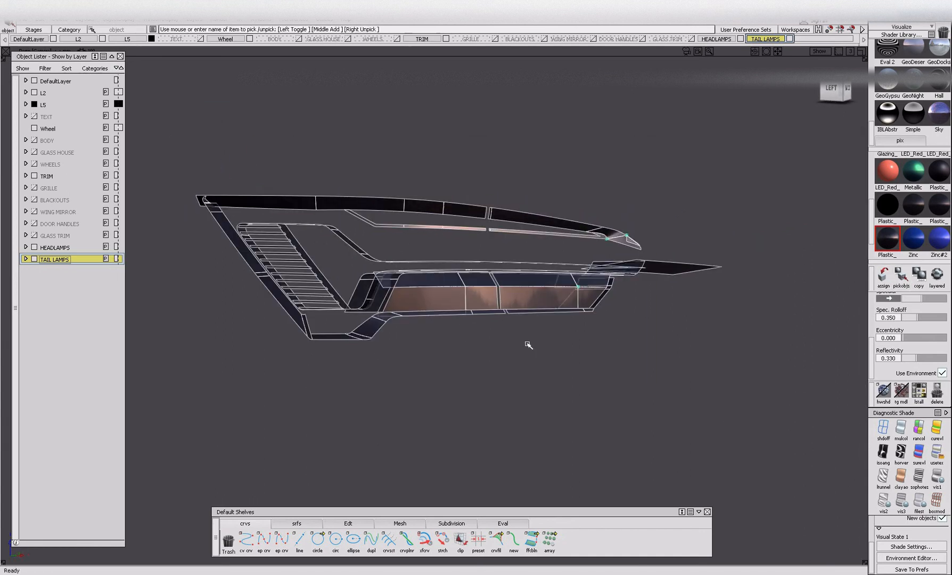
Bring all hidden parts of the model back into view.
ctrl+shift+drag(505, 345, 133, 295)
key(alt+i)
key(alt+v)
alt+shift+scroll(505, 304, down, 3)
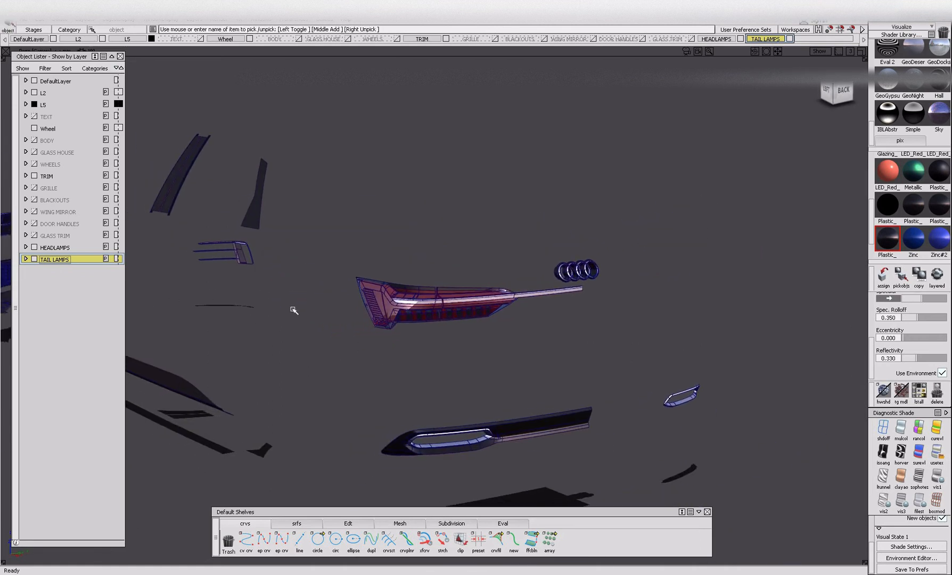
alt+shift+drag(485, 302, 458, 308)
Hide the TAIL LAMPS, HEADLAMPS and TRIM layers, leaving the rear Audi rings in view.
click(34, 258)
click(34, 247)
alt+shift+middle_drag(243, 272, 343, 312)
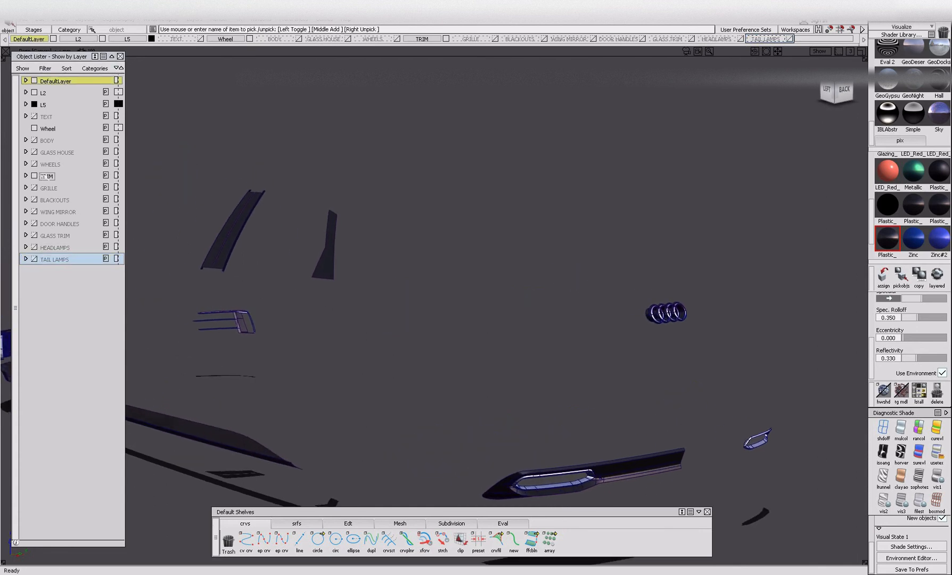
click(34, 175)
alt+shift+drag(516, 272, 556, 332)
alt+shift+right_drag(583, 343, 633, 365)
alt+shift+drag(633, 365, 581, 367)
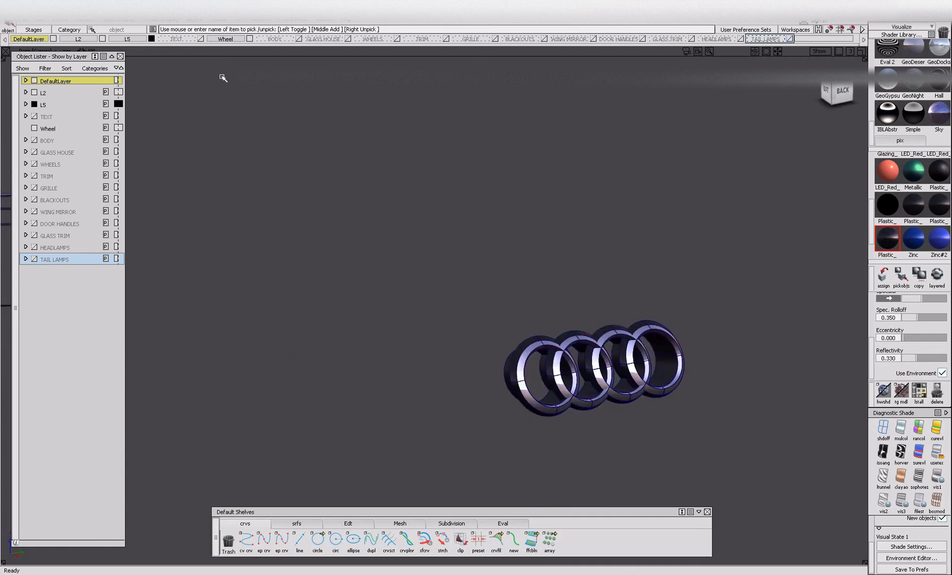
Create a new layer below TAIL LAMPS and name it REAR BADGE.
click(194, 19)
click(202, 40)
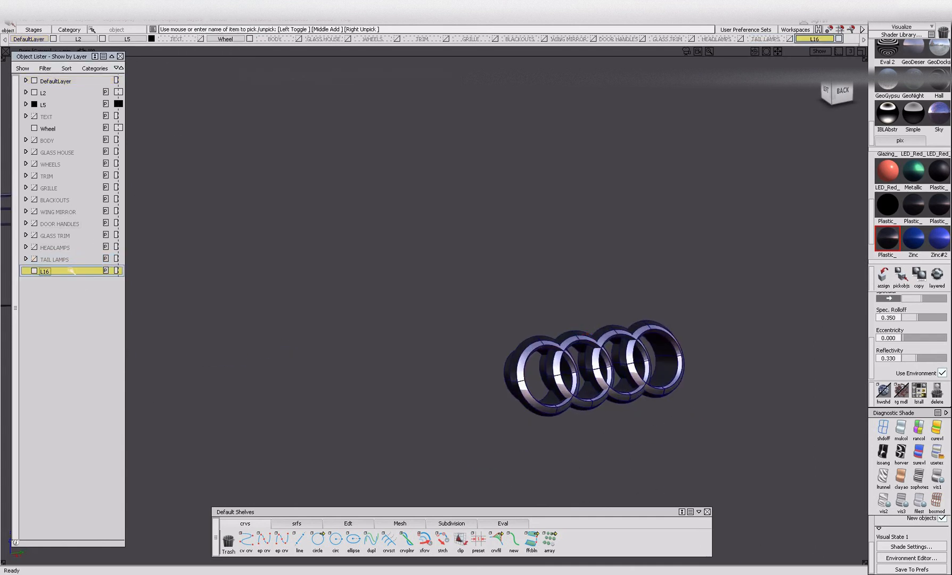
double_click(70, 271)
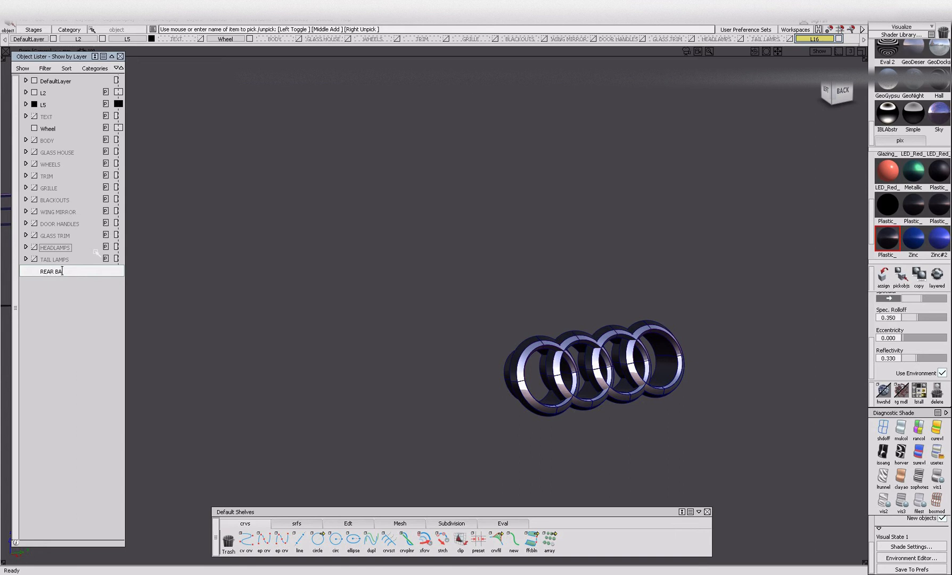
text(REAR BADGE)
key(Return)
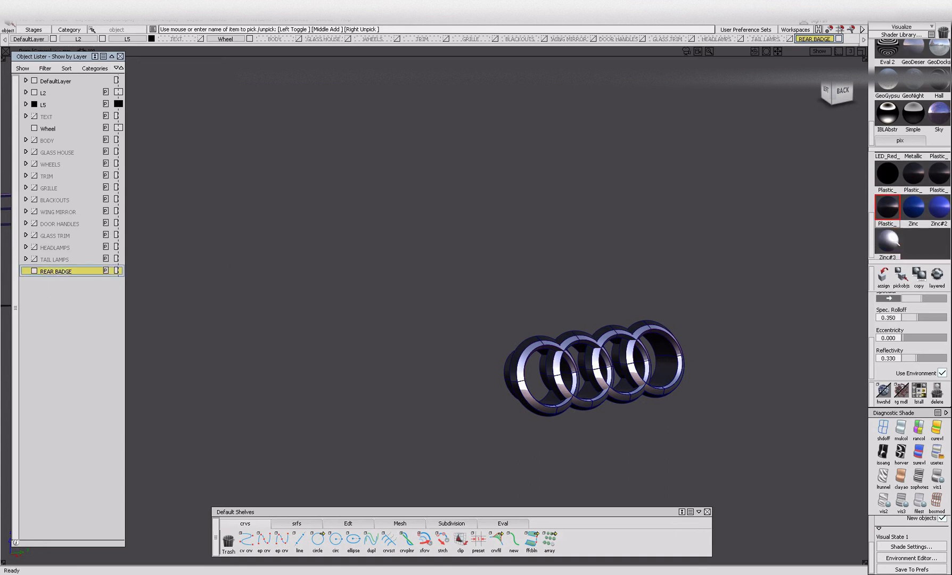
Select the rear Audi rings and assign them to the REAR BADGE layer.
ctrl+shift+drag(526, 262, 522, 221)
drag(485, 301, 705, 437)
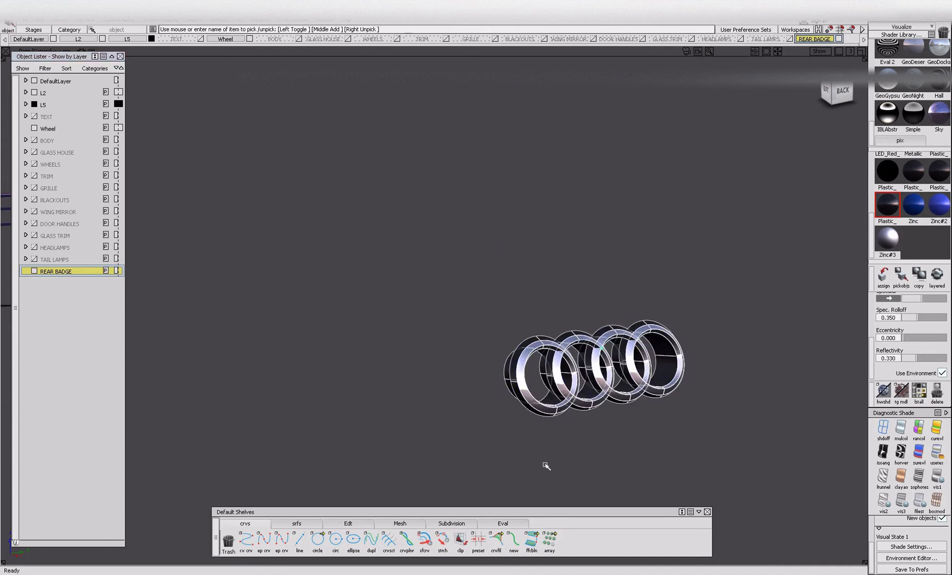
right_click(78, 273)
click(64, 282)
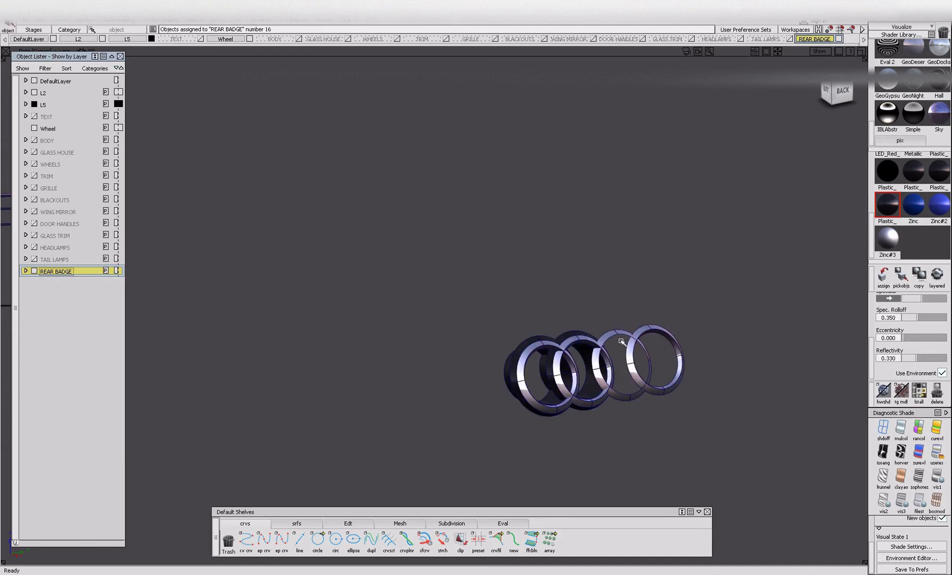
Delete the two selected thin duplicate rings from the rear Audi badge, keeping the other two rings.
click(663, 354)
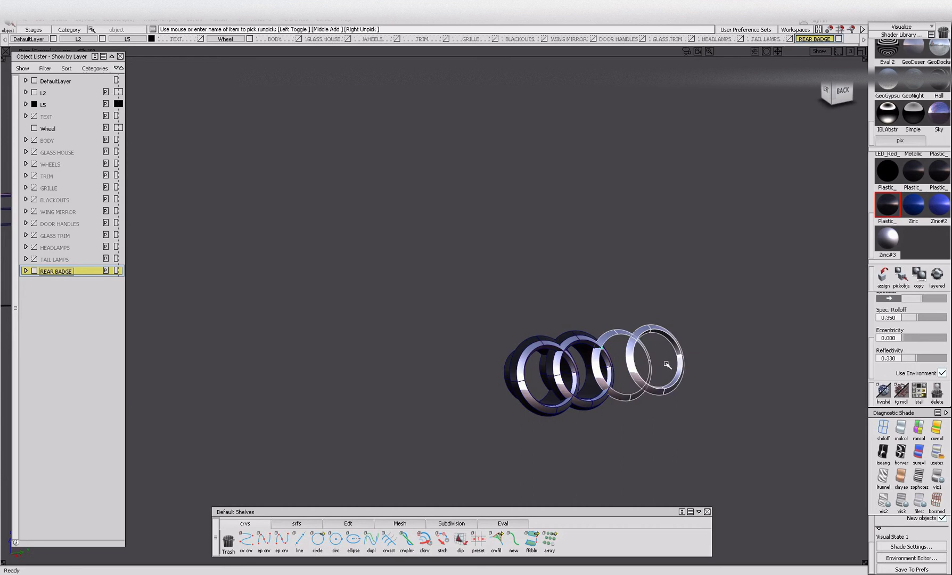
key(Delete)
alt+shift+drag(657, 384, 574, 367)
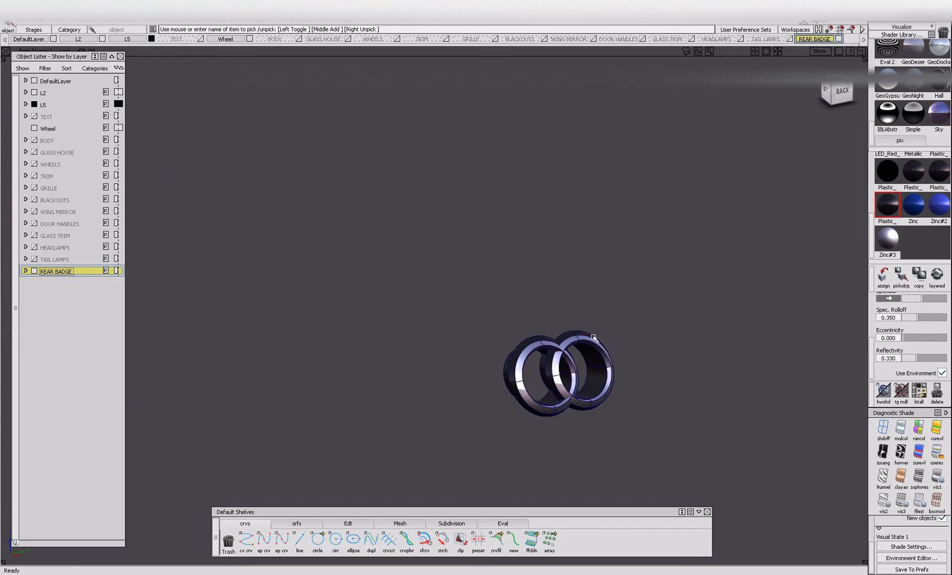
Make the Chrome shader current and ungroup the two remaining rear badge rings.
click(887, 238)
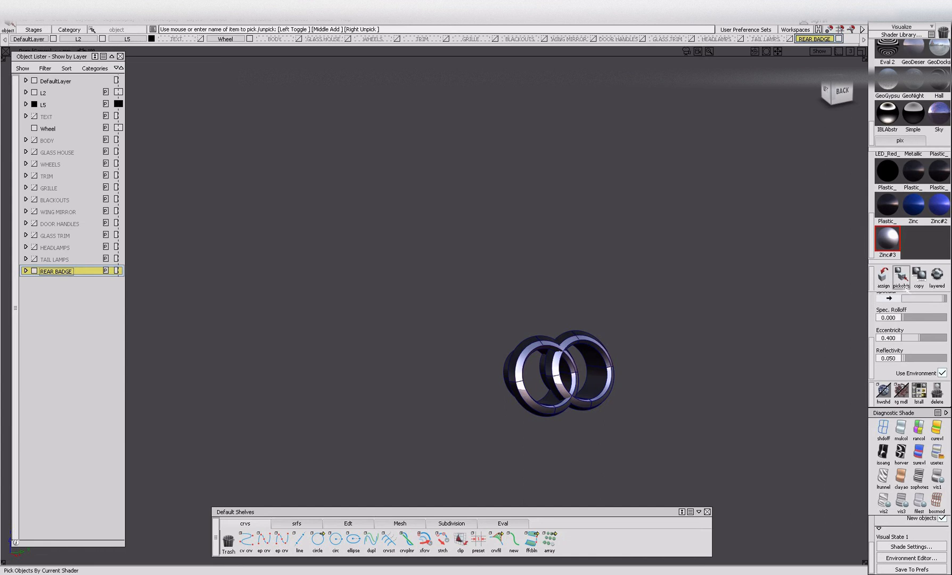
scroll(913, 202, up, 5)
click(939, 178)
click(901, 277)
click(522, 259)
mouse_move(466, 259)
mouse_down()
mouse_move(698, 492)
mouse_move(695, 405)
mouse_up()
key(ctrl+u)
click(883, 276)
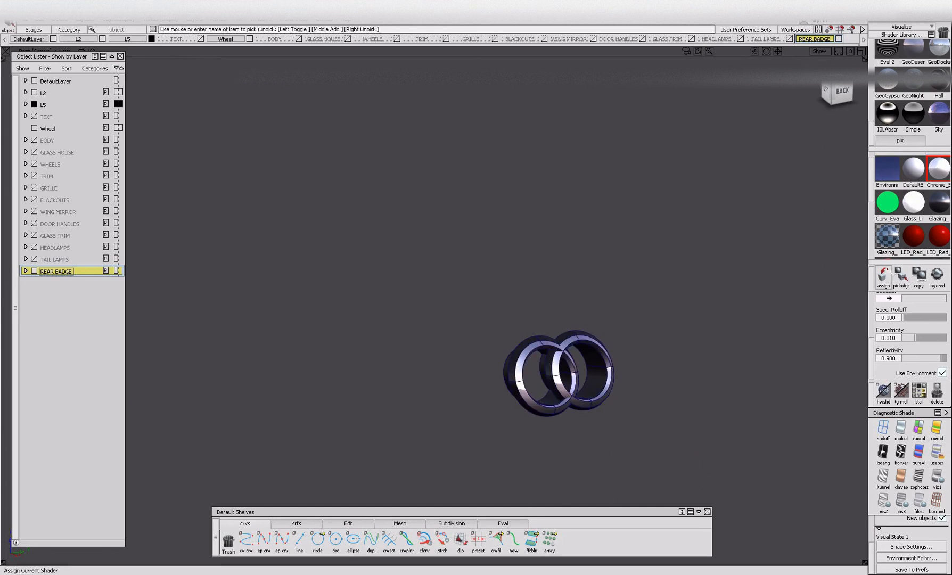
Ungroup the ring surfaces fully and group the faces that use the Chrome shader.
click(901, 277)
mouse_move(585, 314)
alt+shift+right_down()
mouse_move(505, 313)
mouse_move(507, 303)
mouse_move(537, 327)
mouse_move(520, 340)
alt+shift+right_up()
click(521, 305)
ctrl+shift+drag(300, 297, 297, 346)
drag(209, 252, 756, 473)
key(Delete)
key(Delete)
alt+shift+right_drag(660, 426, 702, 400)
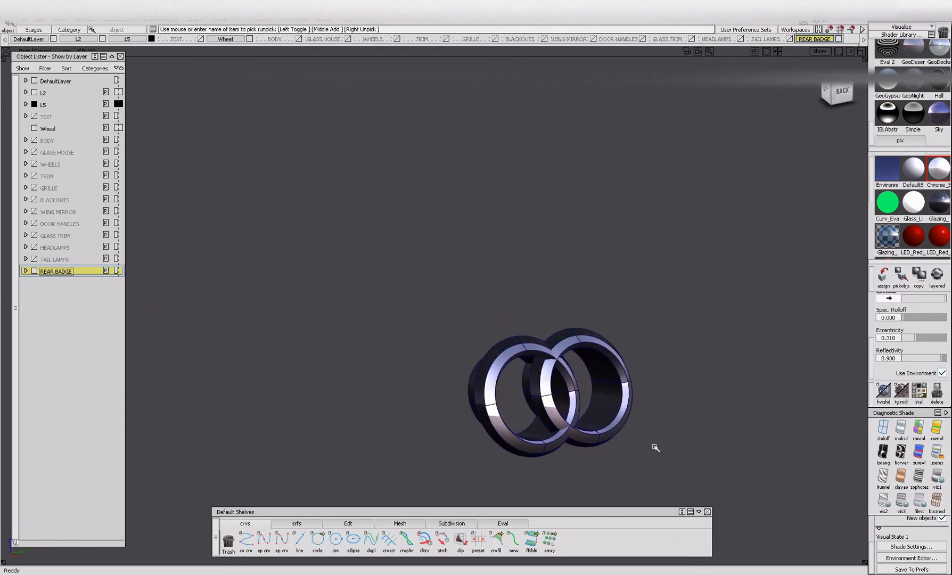
click(901, 276)
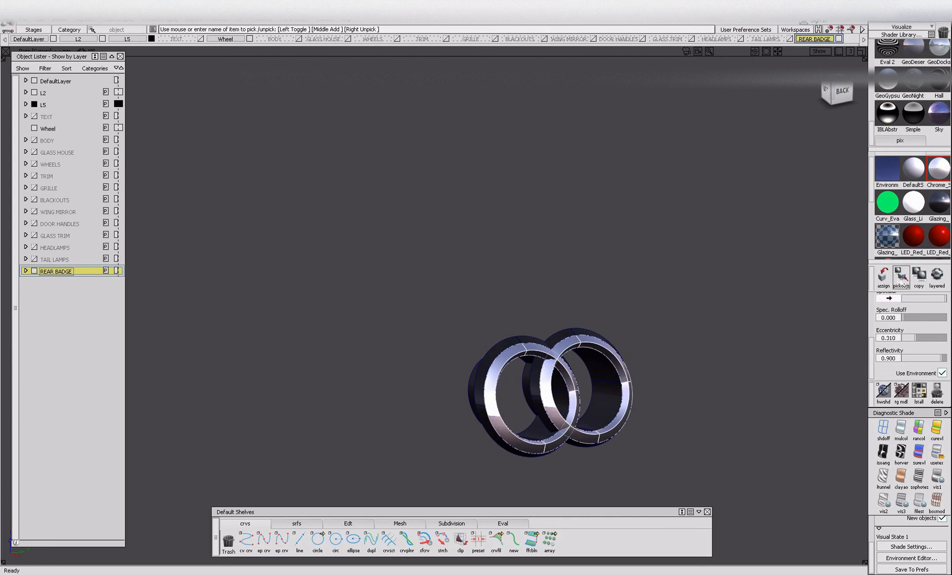
key(Delete)
Group the ring surfaces that use the dark Plastic shader and check the contents of the REAR BADGE layer.
scroll(903, 227, down, 1)
scroll(903, 226, down, 1)
click(913, 236)
click(900, 276)
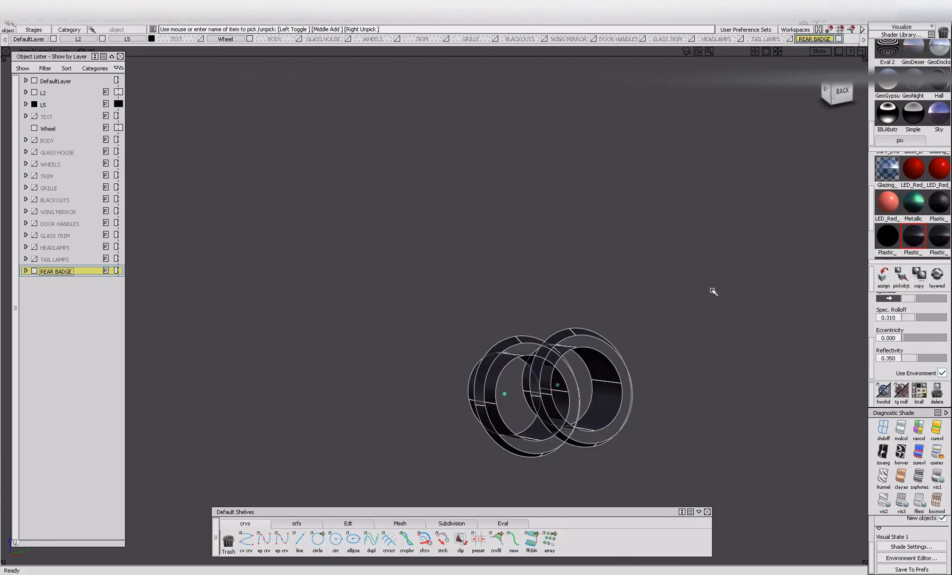
key(Delete)
ctrl+shift+drag(548, 424, 526, 320)
click(26, 271)
click(27, 272)
key(ctrl+z)
Select the chrome surfaces of the front bumper vent, including its three slats, and isolate them.
alt+shift+right_drag(380, 225, 374, 316)
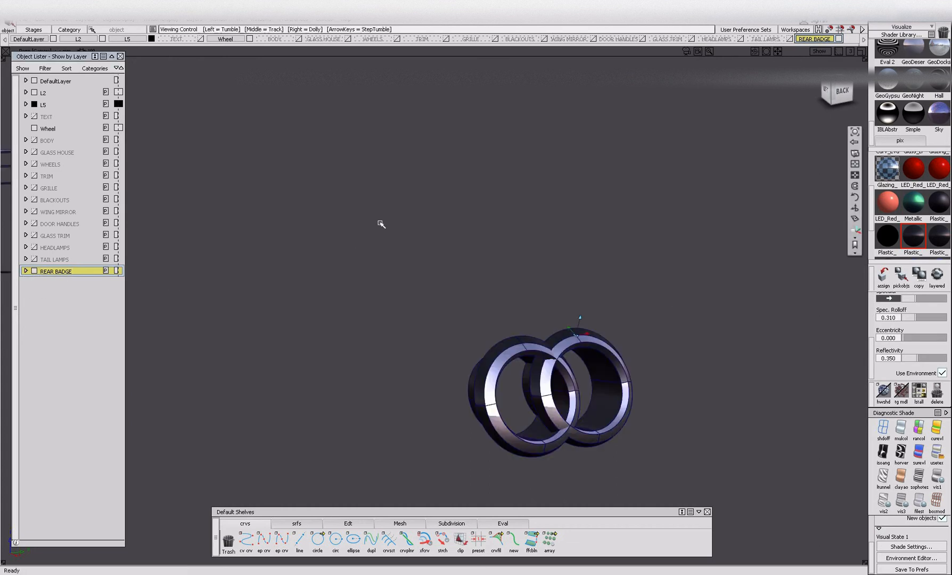
alt+shift+drag(374, 316, 687, 303)
alt+shift+drag(494, 362, 477, 366)
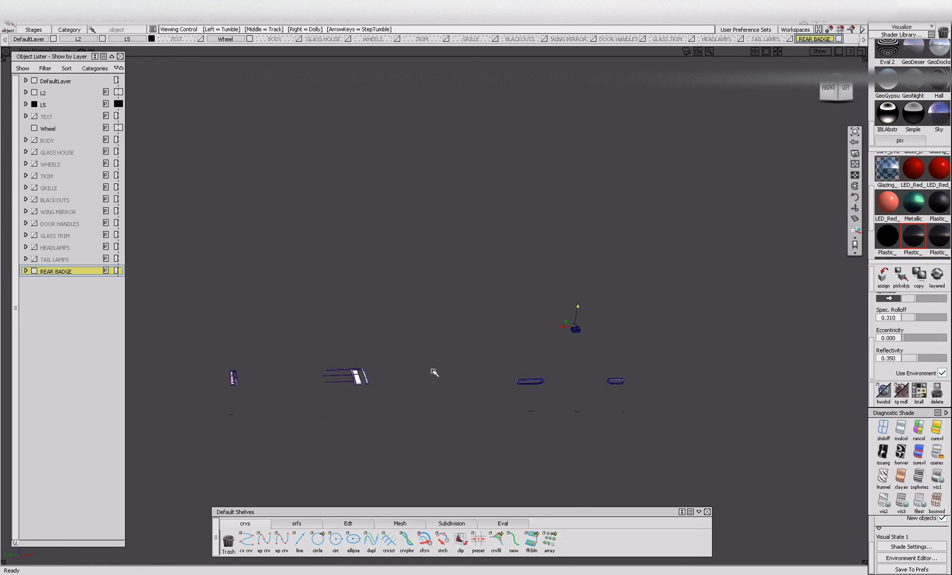
scroll(366, 378, up, 5)
scroll(512, 379, up, 5)
alt+shift+drag(384, 395, 350, 418)
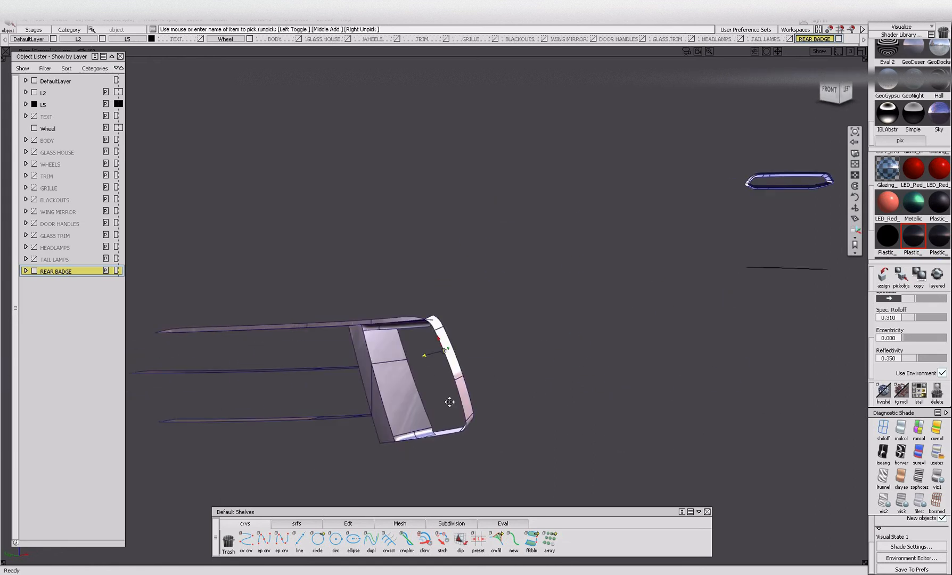
alt+shift+middle_drag(350, 419, 555, 361)
alt+shift+click(531, 365)
alt+shift+drag(531, 365, 402, 391)
alt+shift+drag(361, 314, 452, 336)
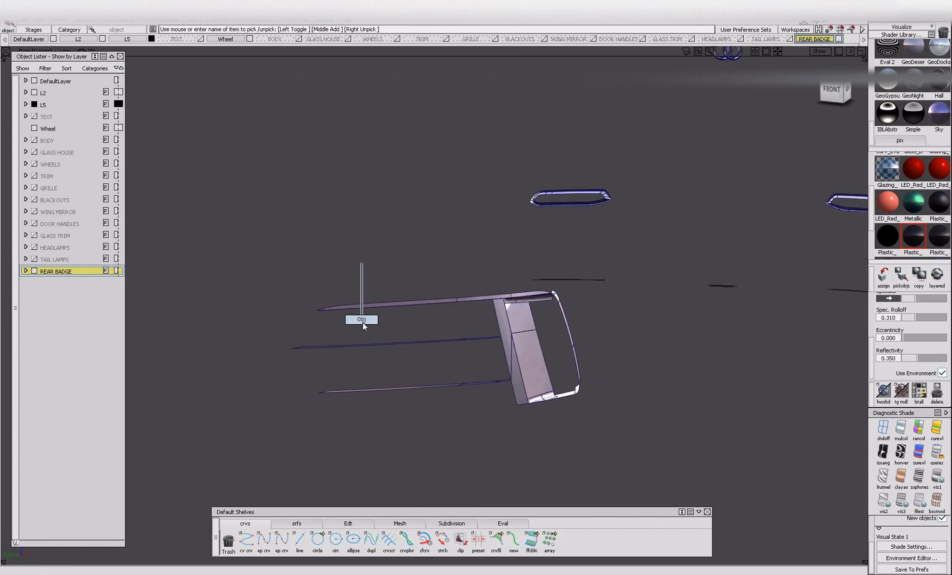
alt+shift+drag(364, 321, 480, 343)
ctrl+shift+drag(296, 217, 291, 310)
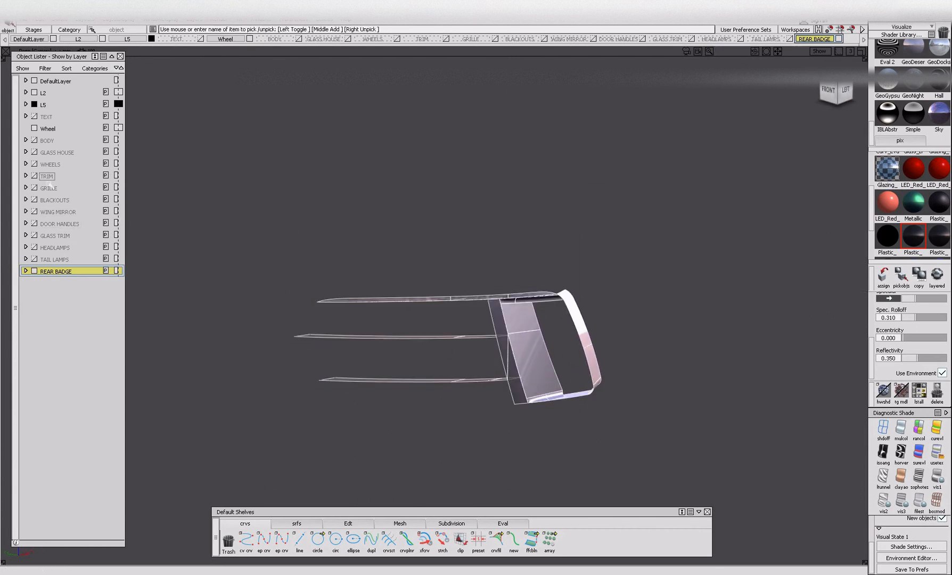
Show the TRIM layer, assign the selected chrome vent surfaces to it and expand its contents.
click(34, 175)
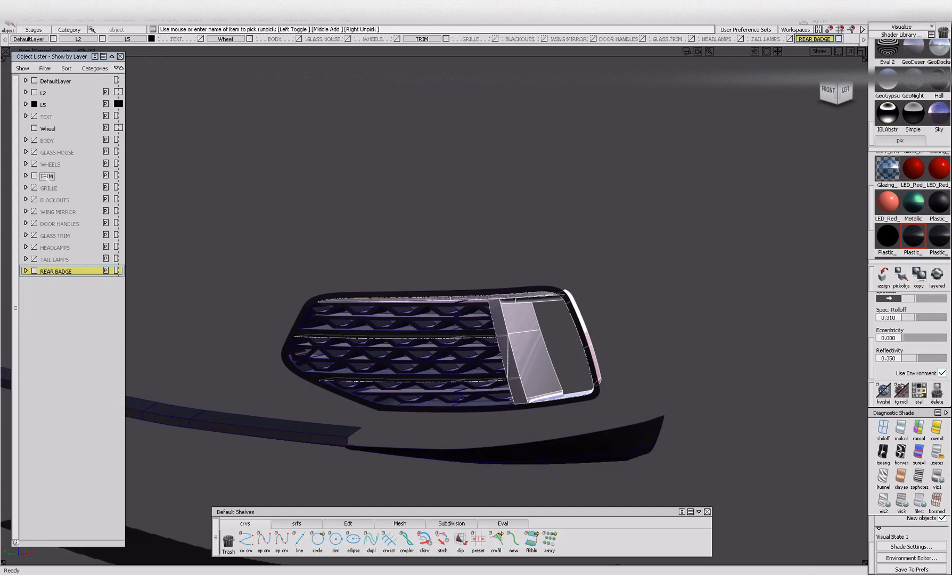
right_click(47, 175)
click(61, 187)
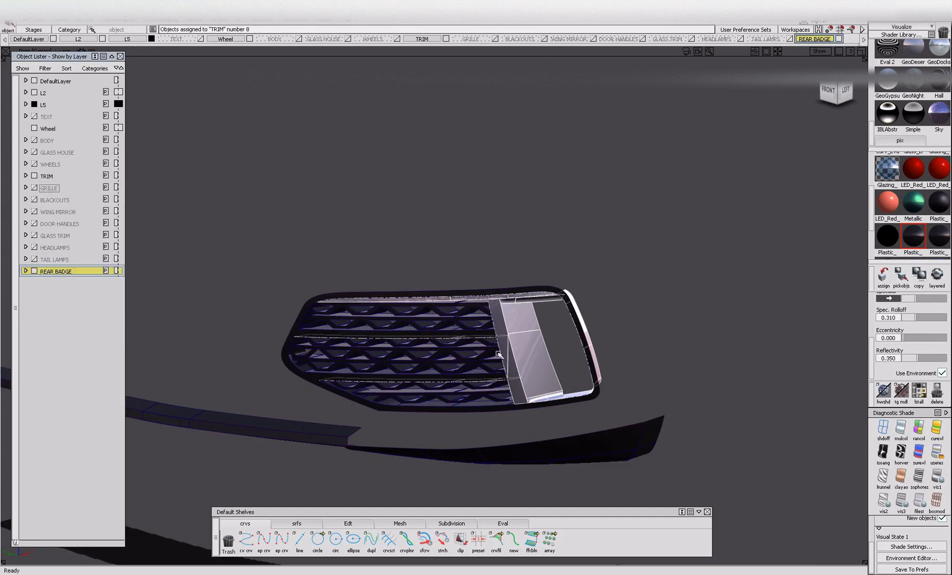
click(26, 176)
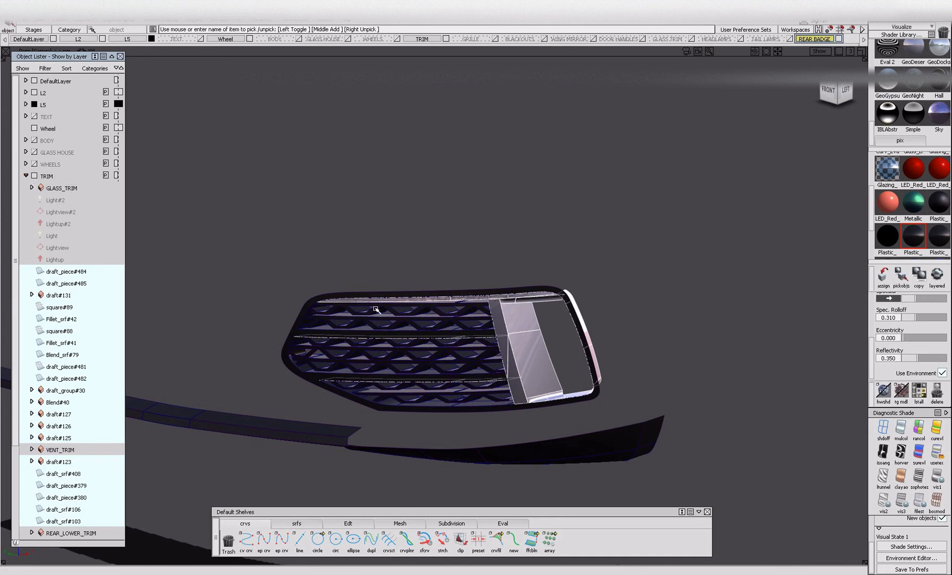
Isolate the chrome vent surfaces, ungroup their nested groups and regroup all of them as one group.
key(alt+h)
key(ctrl+u)
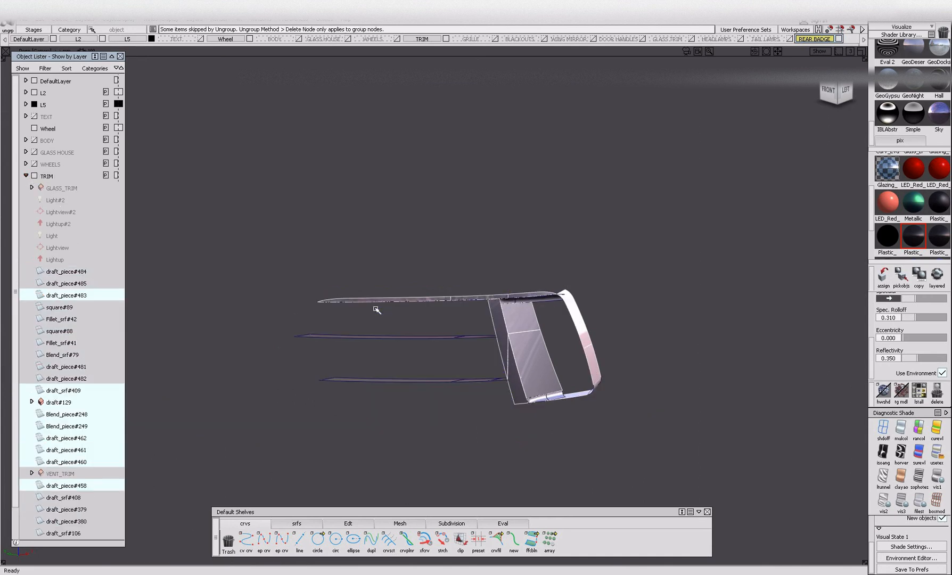
mouse_move(244, 234)
ctrl+shift+mouse_down()
mouse_move(249, 270)
mouse_move(783, 500)
ctrl+shift+mouse_up()
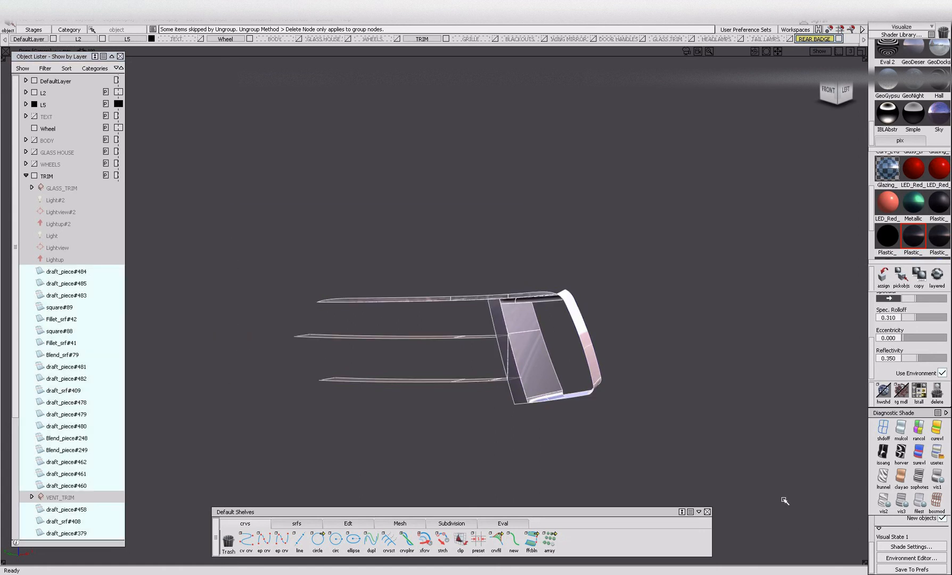
key(ctrl+g)
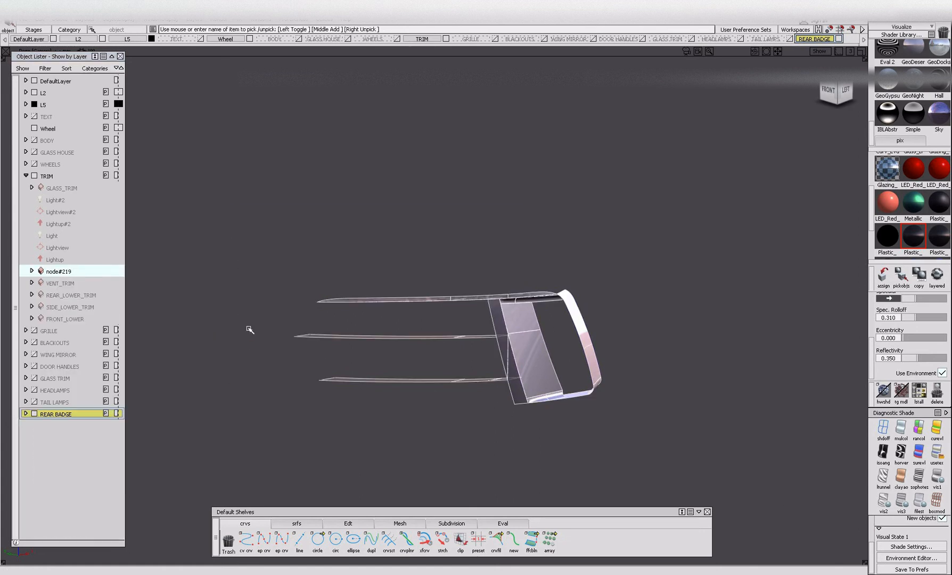
Rename the new vent group in the TRIM layer as CHROME_VENT.
double_click(63, 271)
key(BackSpace)
text(CHROME)
key(Return)
double_click(75, 271)
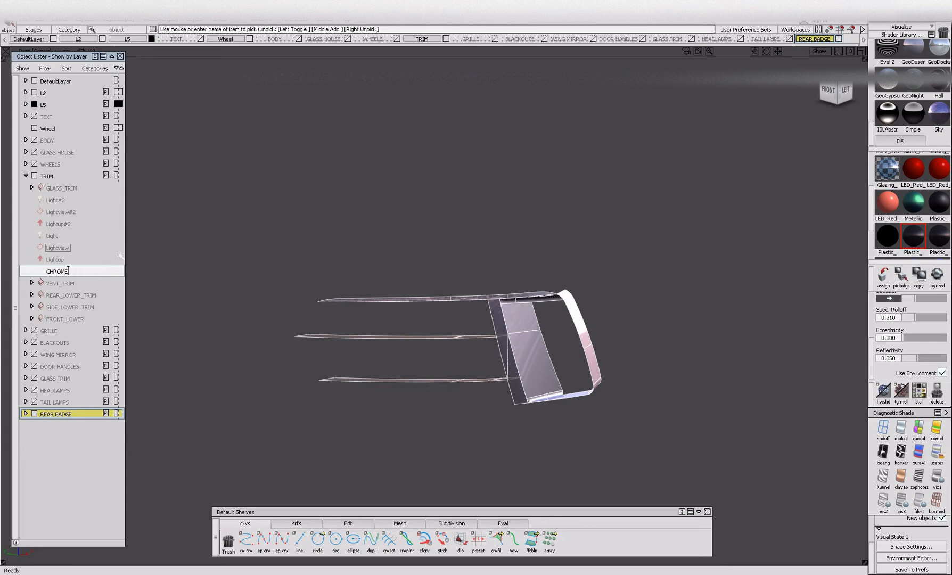
key(Return)
Deselect the chrome vent group and bring the hidden TRIM parts back into view around the rear exhaust.
ctrl+shift+drag(549, 357, 567, 435)
alt+shift+right_drag(567, 436, 534, 359)
click(526, 361)
alt+shift+middle_drag(525, 361, 439, 363)
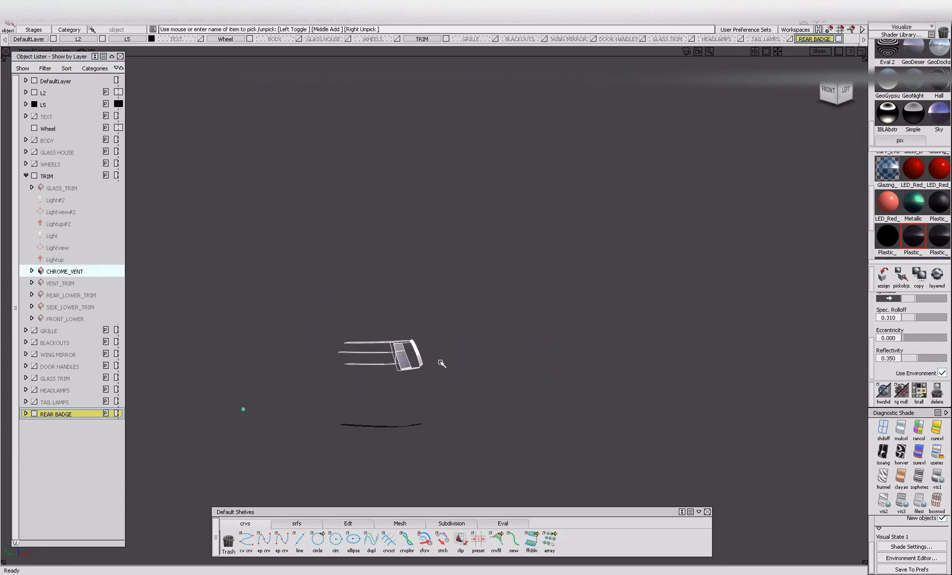
click(441, 362)
key(alt+v)
alt+shift+click(792, 259)
alt+shift+right_drag(819, 280, 862, 285)
alt+shift+drag(862, 285, 559, 292)
alt+shift+right_drag(558, 292, 719, 280)
alt+shift+middle_drag(719, 279, 487, 330)
click(424, 281)
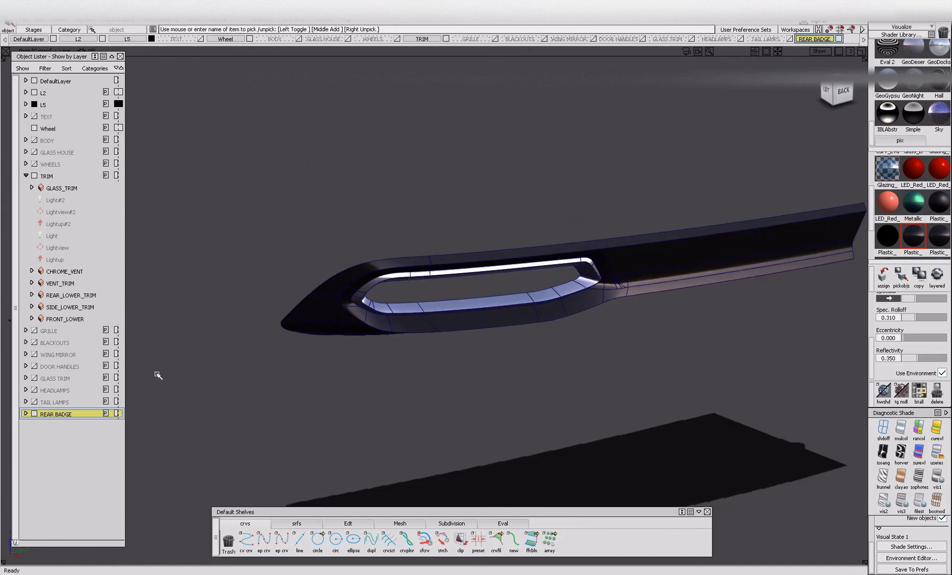
Make the Chrome shader current, isolate the chrome exhaust surround and assign its surfaces to the TRIM layer.
scroll(926, 202, up, 3)
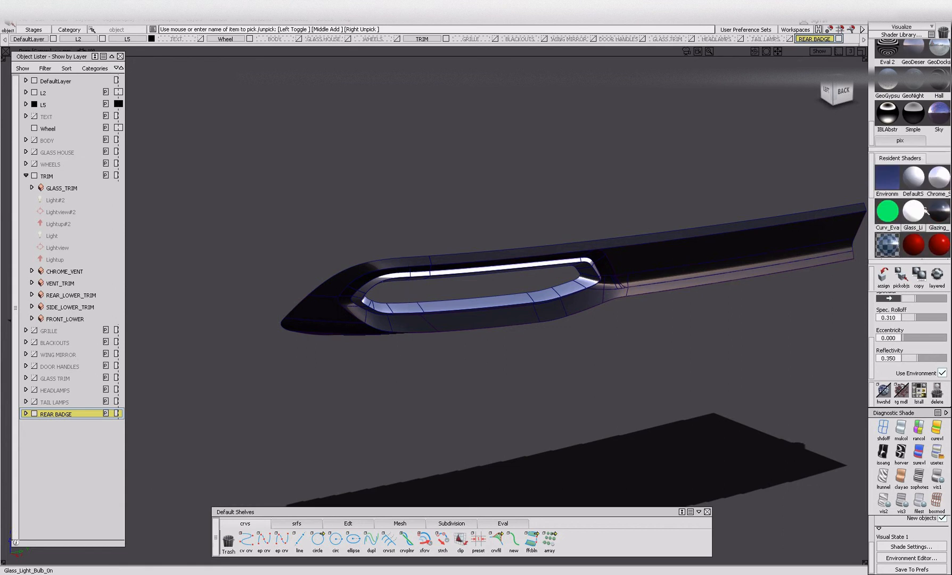
click(937, 177)
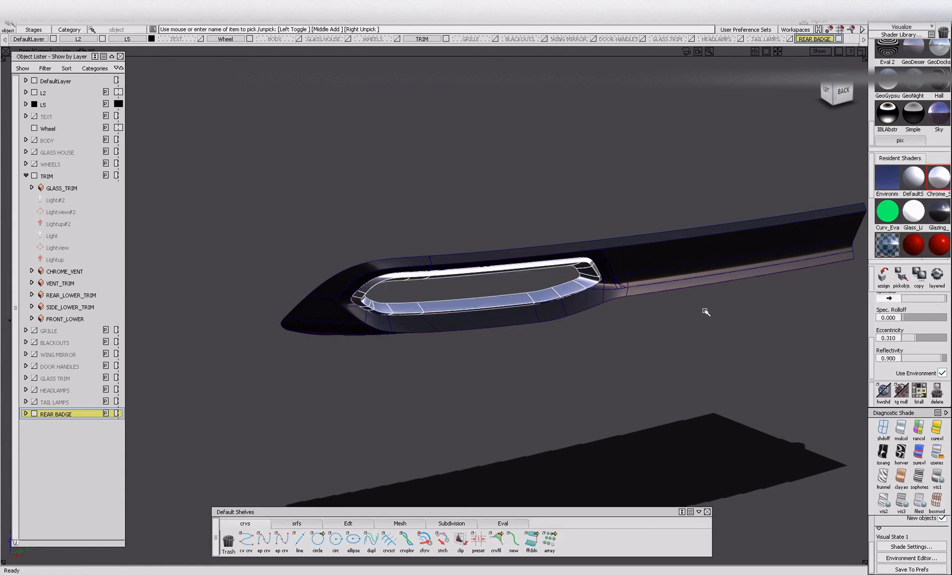
click(321, 180)
drag(314, 207, 727, 378)
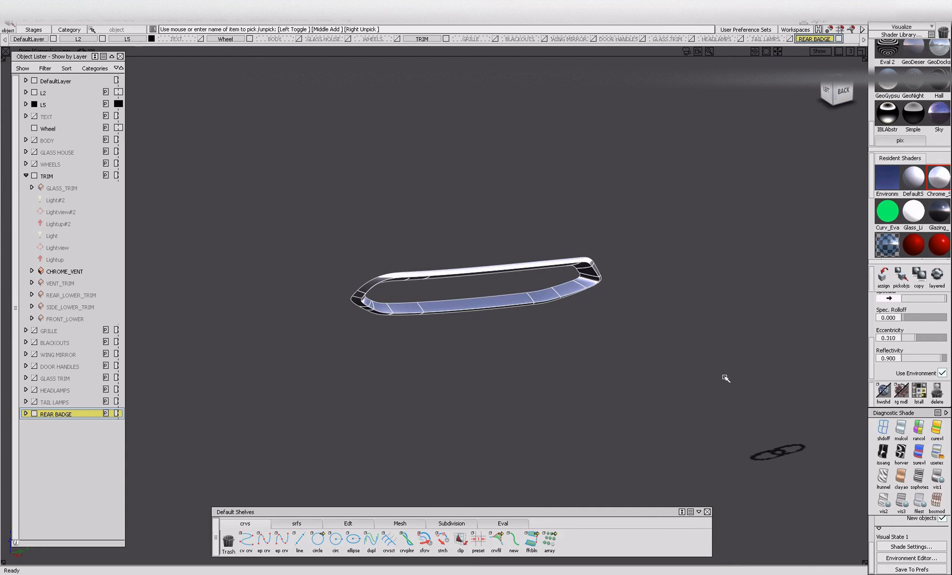
right_click(43, 177)
click(60, 188)
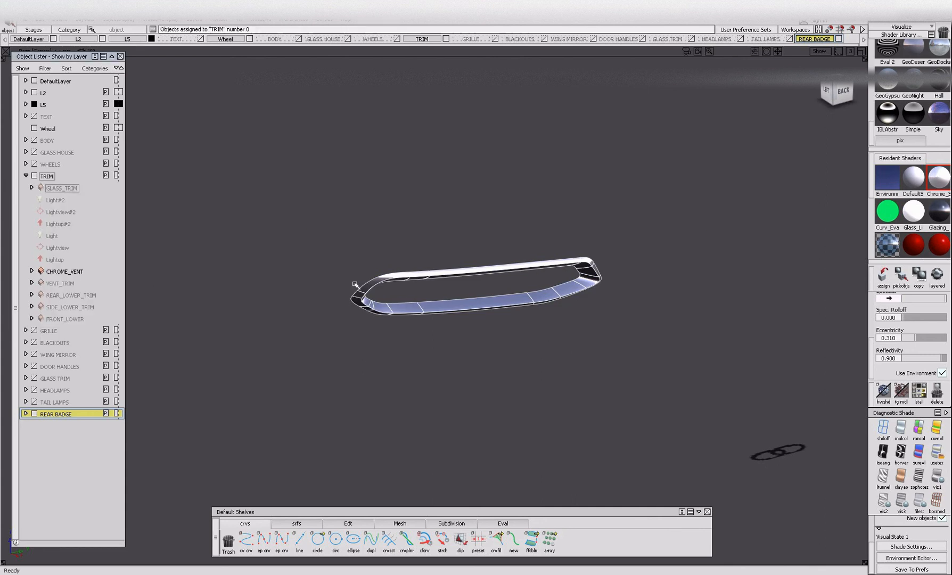
Ungroup the exhaust surround surfaces, regroup them as one group and name it EXHAUSTS.
key(ctrl+u)
click(504, 338)
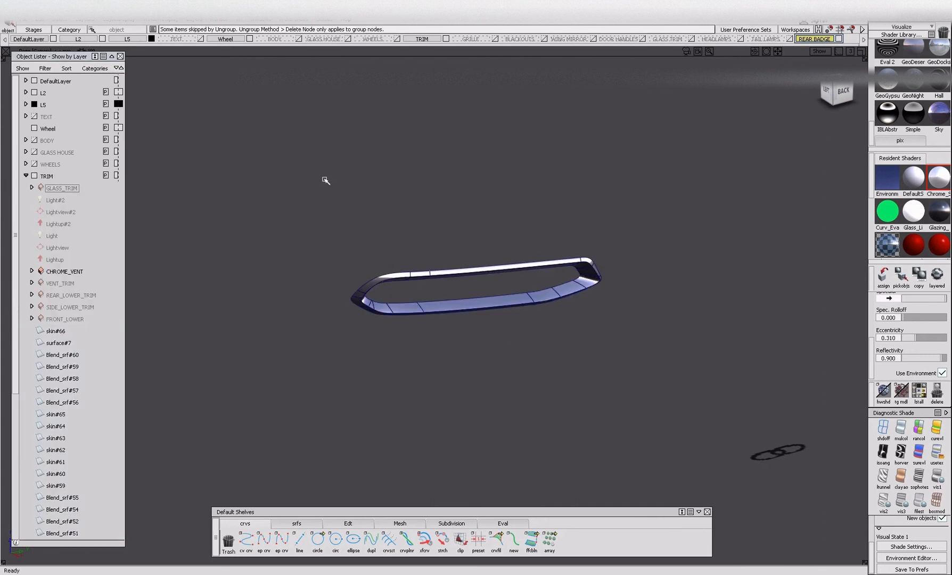
drag(325, 181, 762, 448)
key(ctrl+g)
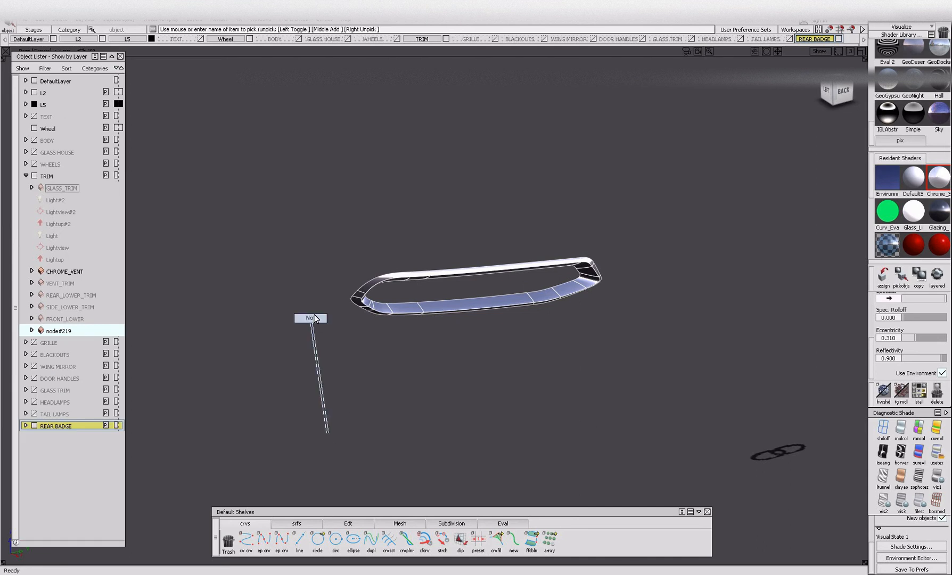
double_click(69, 330)
text(EXHAUSTS)
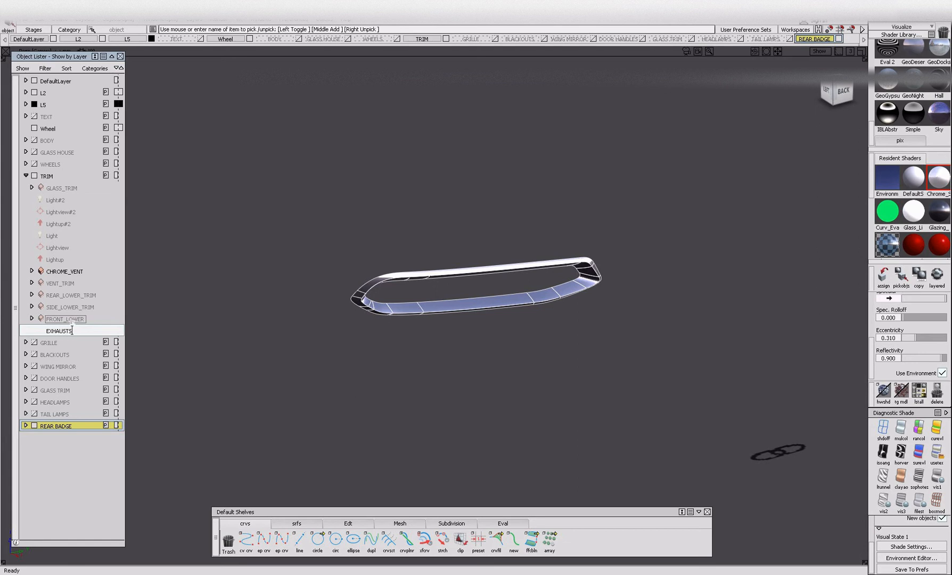
key(Return)
Hide the REAR BADGE and TRIM layers and collapse the TRIM contents in the layer list.
alt+shift+right_drag(369, 391, 349, 352)
alt+shift+drag(400, 352, 405, 351)
alt+shift+drag(480, 345, 396, 262)
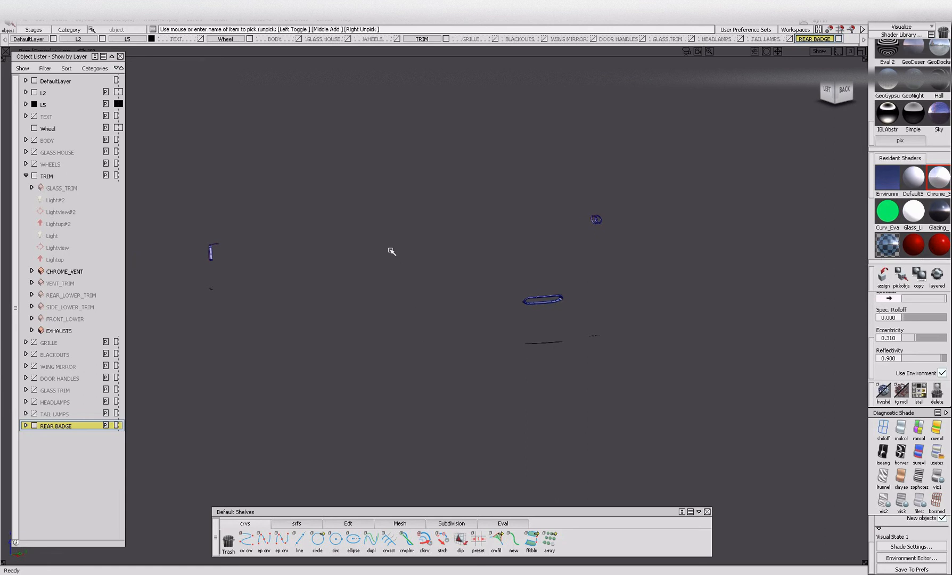
click(34, 427)
click(35, 175)
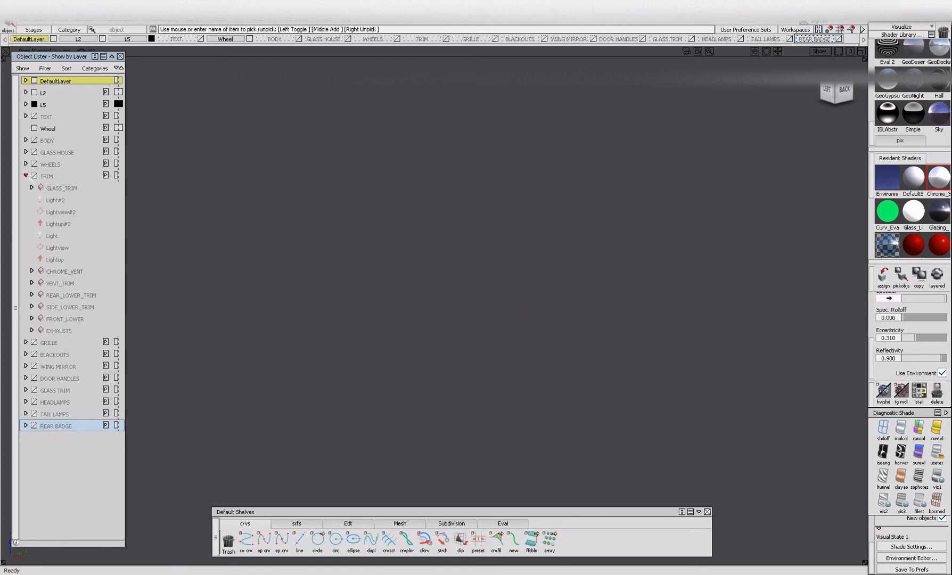
click(26, 175)
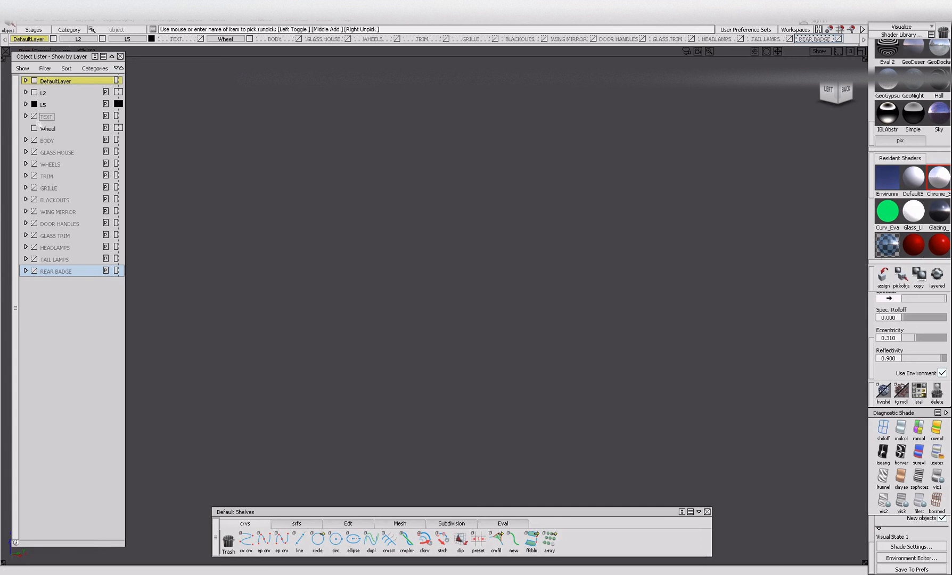
Show the TEXT layer and ungroup the front AUDI A6 number plate surfaces.
click(34, 116)
alt+shift+drag(501, 257, 248, 214)
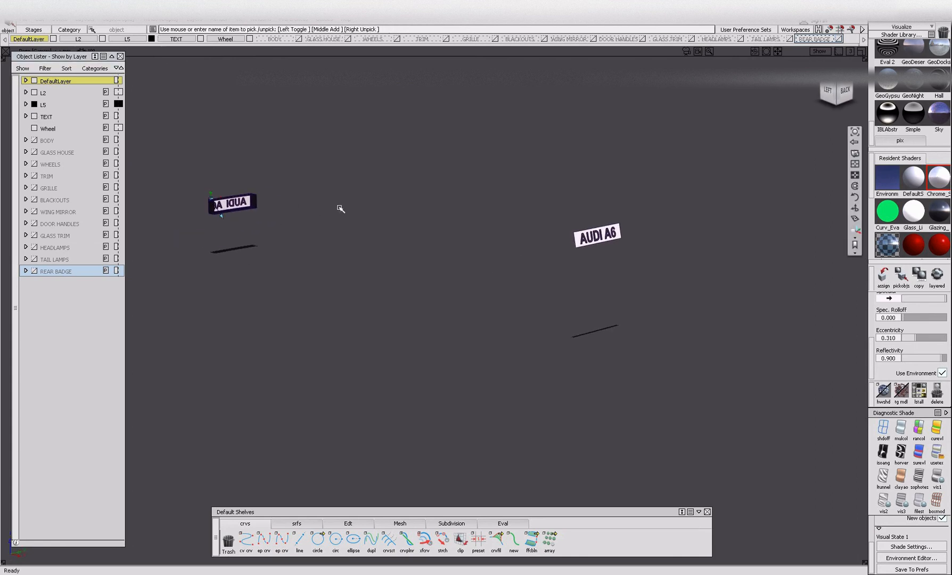
scroll(609, 233, up, 5)
click(525, 228)
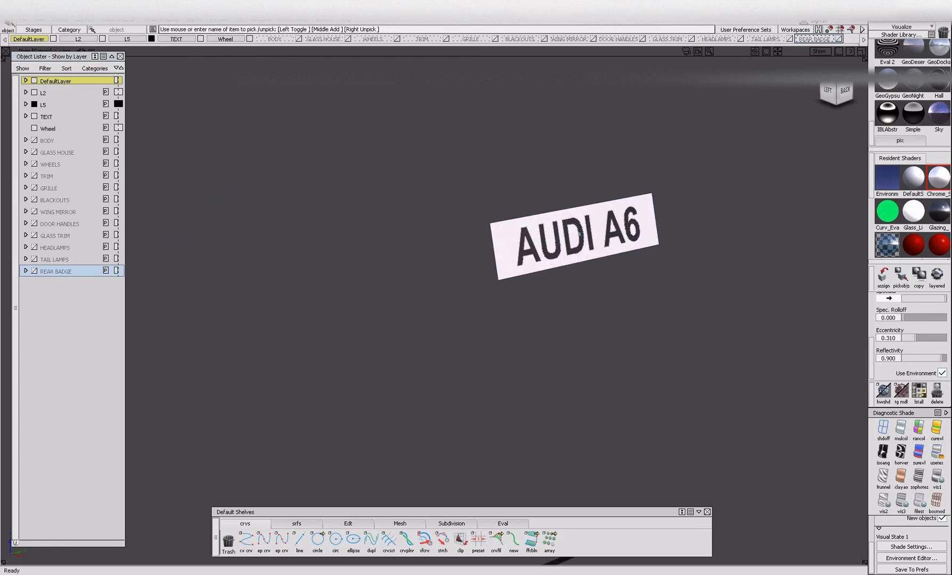
scroll(581, 237, down, 5)
alt+shift+drag(474, 281, 658, 315)
scroll(260, 242, up, 5)
alt+shift+drag(174, 276, 289, 293)
alt+shift+middle_drag(289, 293, 532, 288)
drag(361, 182, 714, 383)
key(ctrl+u)
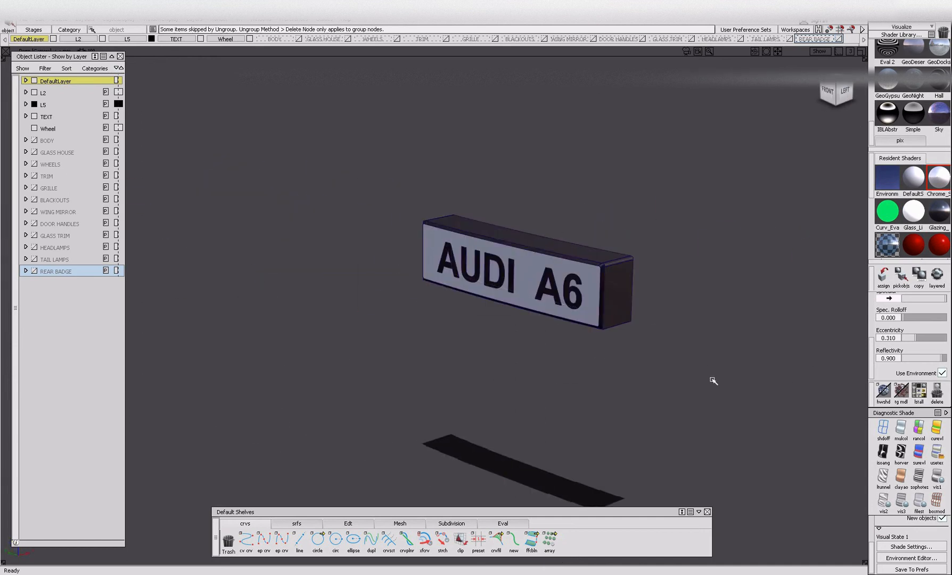
Check the dark Plastic shaders by picking objects by current shader to find the one used on the front plate surround.
scroll(923, 244, down, 3)
click(922, 249)
click(940, 242)
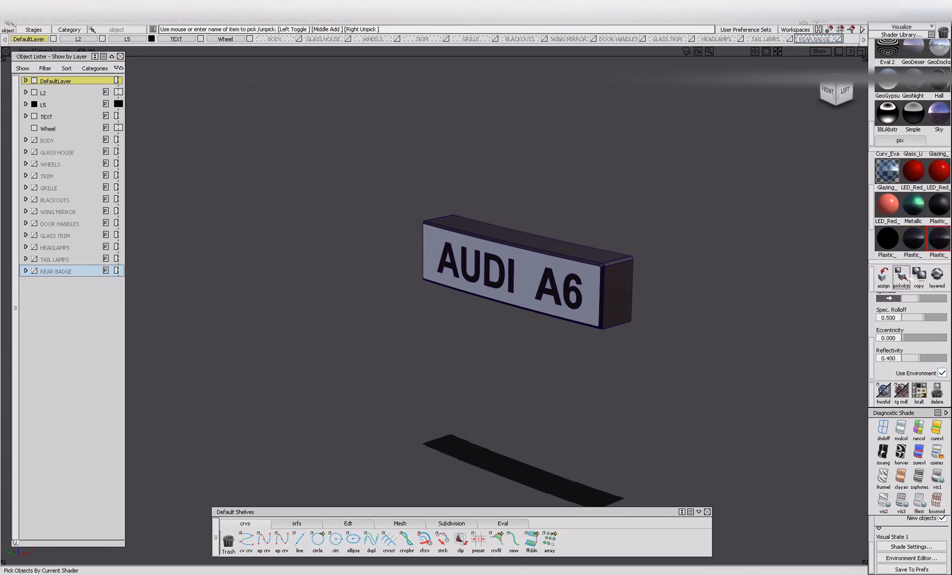
scroll(890, 234, down, 2)
click(887, 207)
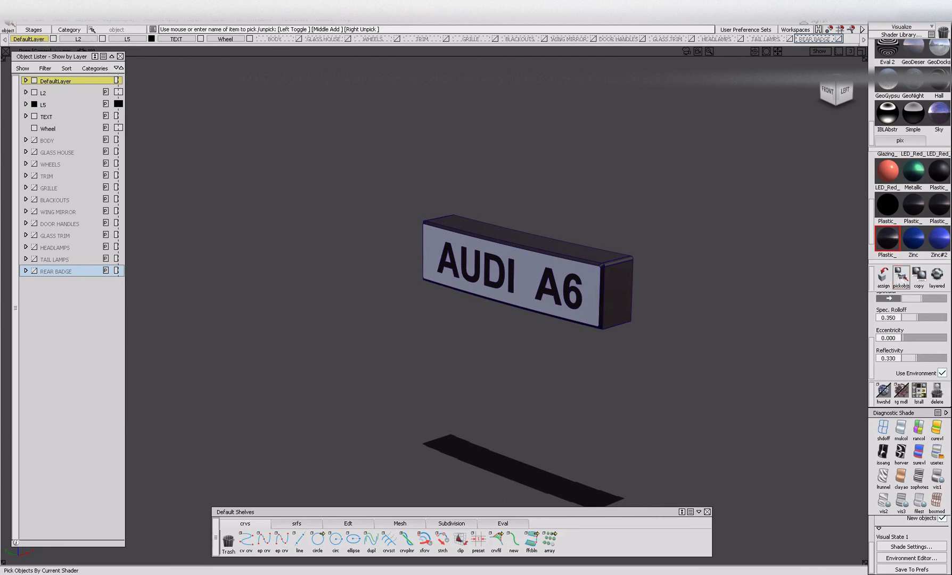
click(906, 204)
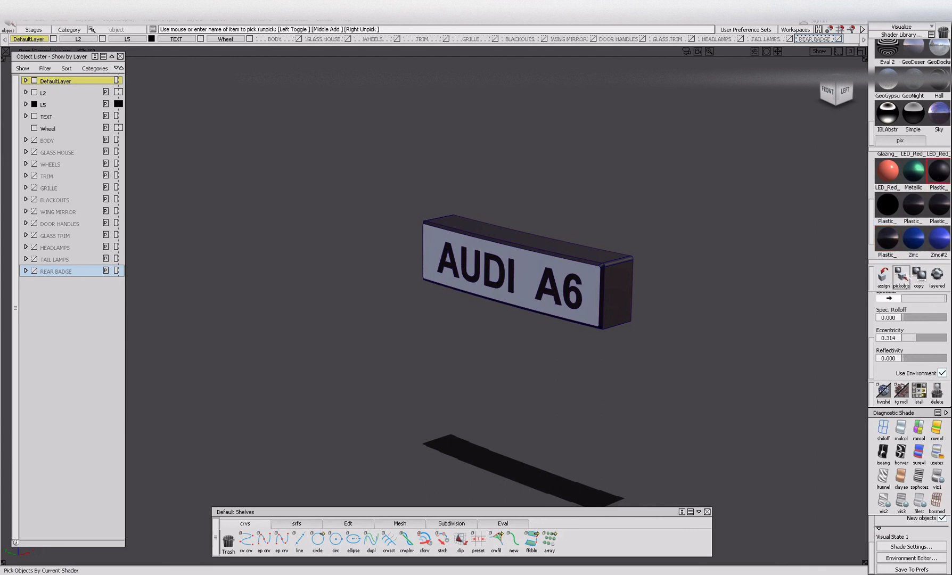
Hide the AUDI A6 lettering and the white plate face so only the front plate surround is left displayed.
alt+shift+right_drag(533, 288, 619, 317)
mouse_move(618, 317)
alt+shift+mouse_down()
mouse_move(669, 302)
mouse_move(604, 303)
alt+shift+mouse_up()
key(alt+h)
ctrl+shift+drag(588, 344, 588, 291)
ctrl+shift+drag(562, 259, 559, 273)
click(514, 269)
key(alt+h)
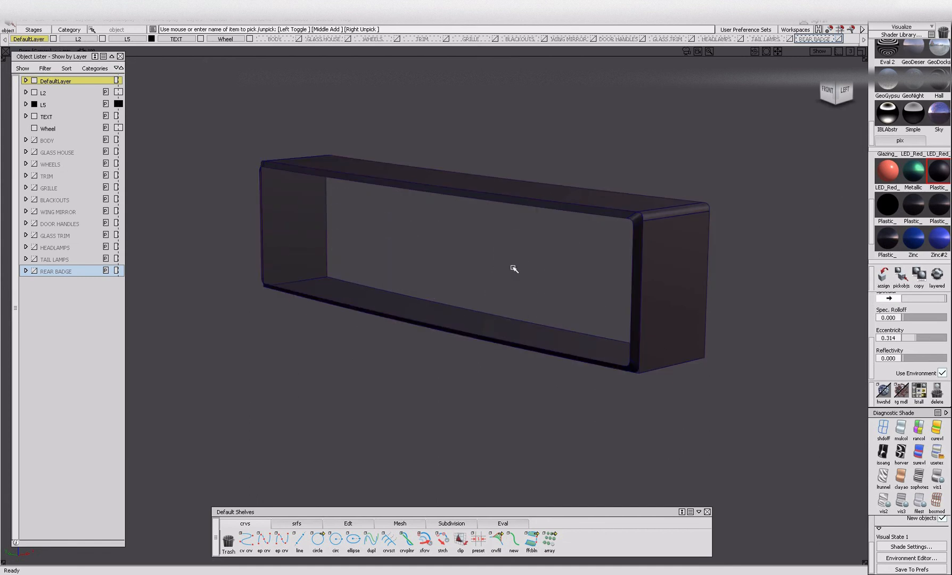
Group the isolated plate surround surfaces and show the hidden plate face and lettering again.
alt+shift+right_drag(504, 267, 352, 116)
drag(837, 461, 834, 443)
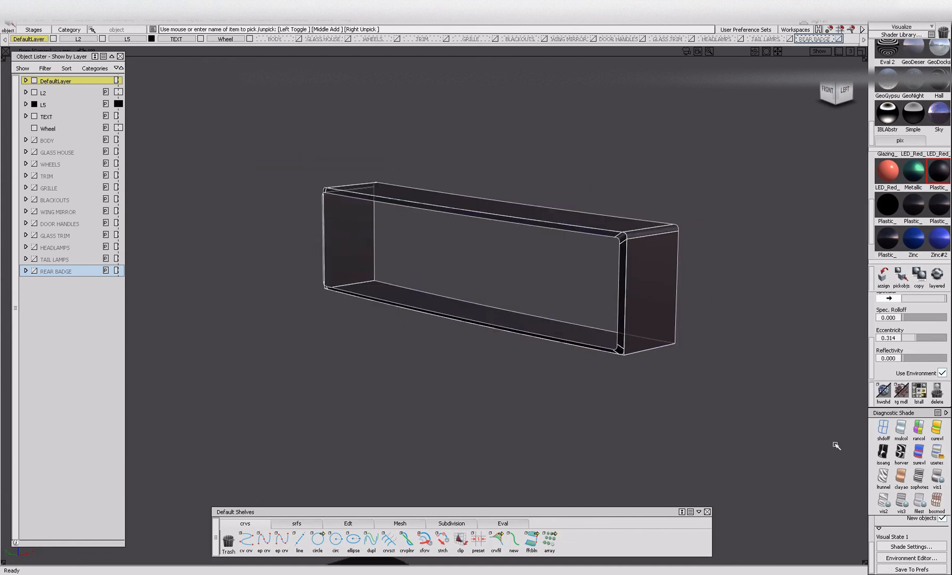
click(731, 296)
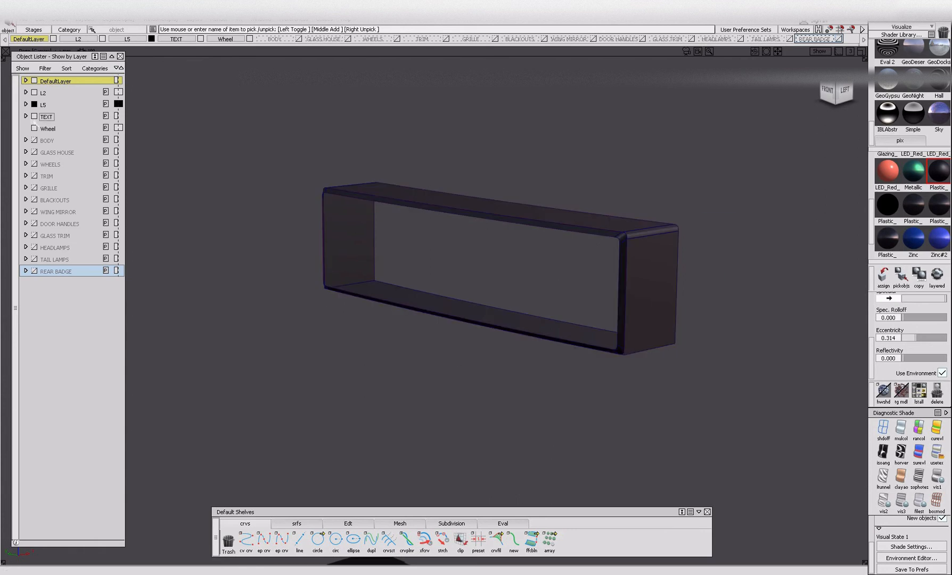
click(26, 117)
click(26, 116)
ctrl+shift+drag(450, 198, 445, 157)
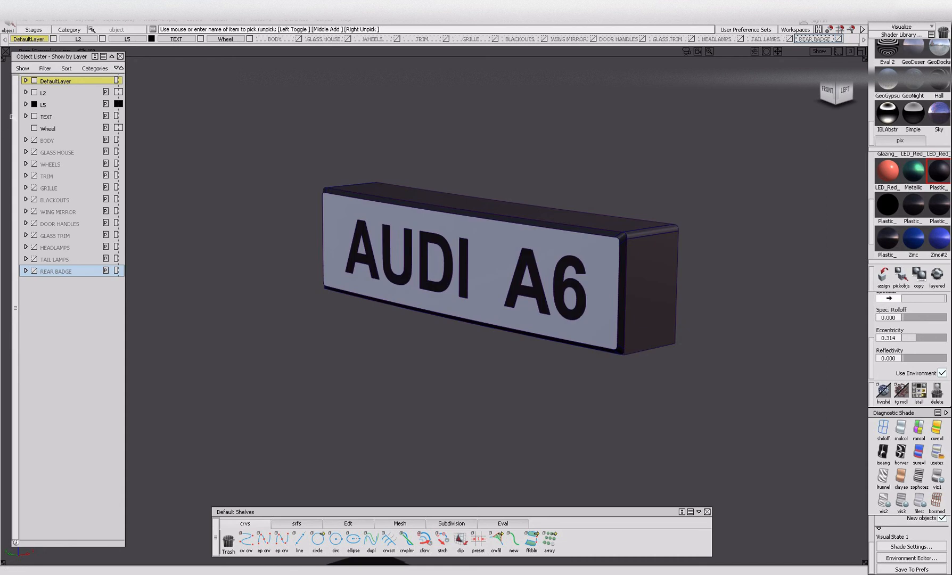
Expand the TEXT layer's contents and rename the layer REG PLATES.
click(26, 117)
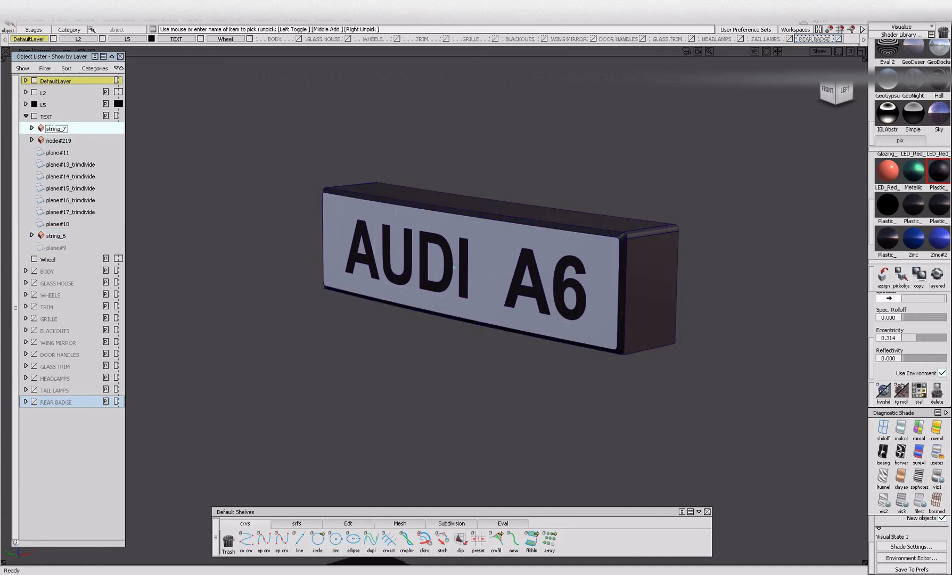
double_click(46, 117)
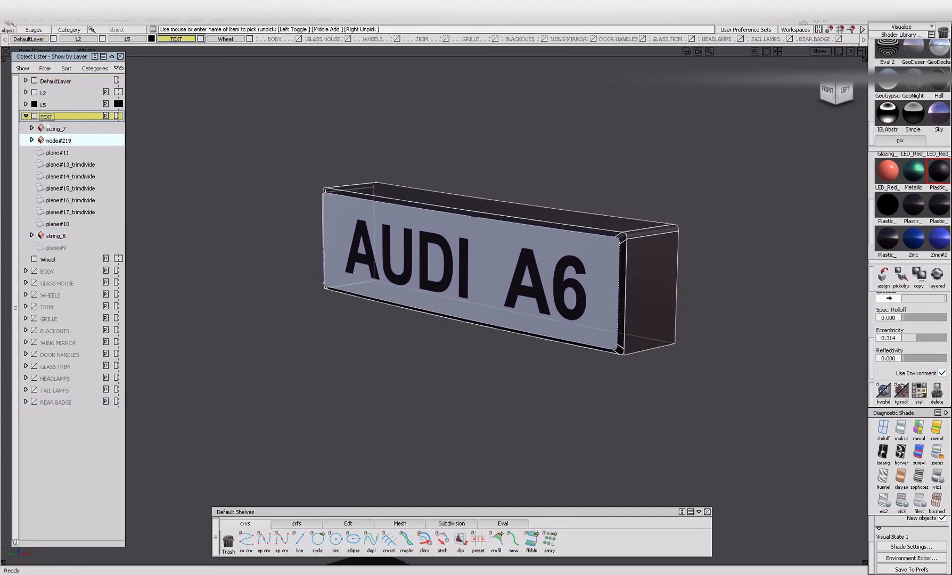
text(REG PLATES)
key(Return)
Pick the front and rear number plates, assign them to the REG PLATES layer and collapse its contents.
alt+shift+right_drag(432, 228, 422, 289)
alt+shift+middle_drag(422, 289, 414, 374)
ctrl+shift+drag(414, 373, 412, 251)
drag(478, 239, 617, 350)
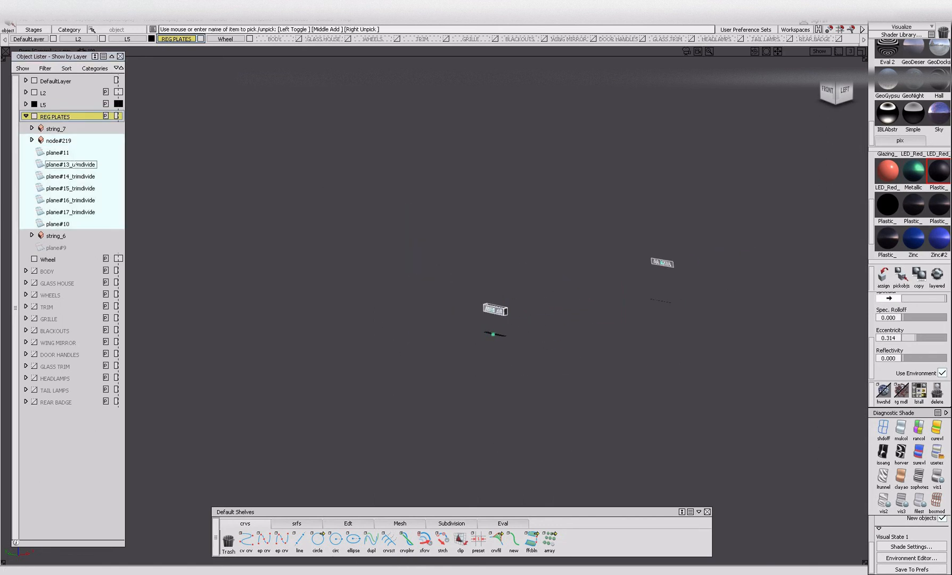
right_click(54, 116)
click(63, 129)
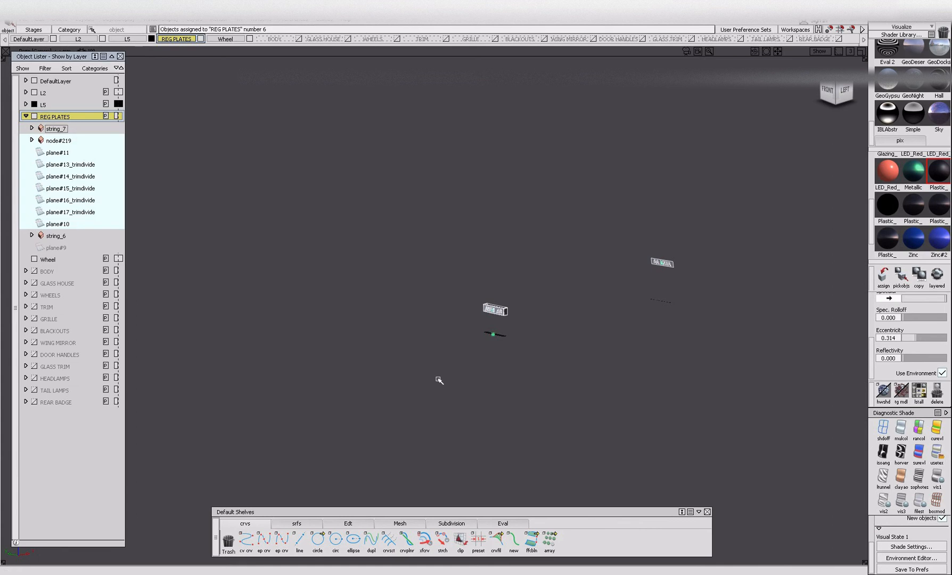
ctrl+shift+drag(420, 343, 416, 255)
click(25, 116)
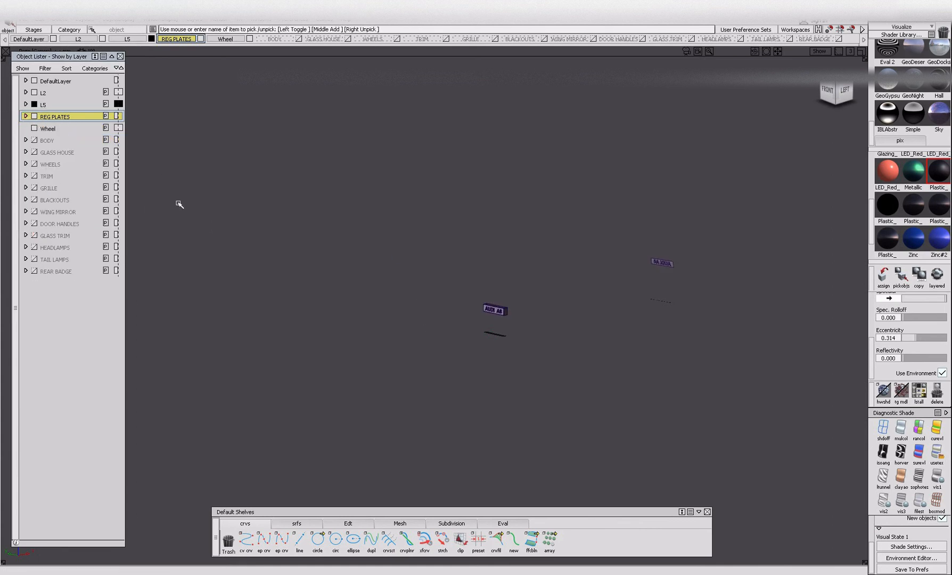
Show all the hidden car layers from BODY down to REAR BADGE.
click(34, 140)
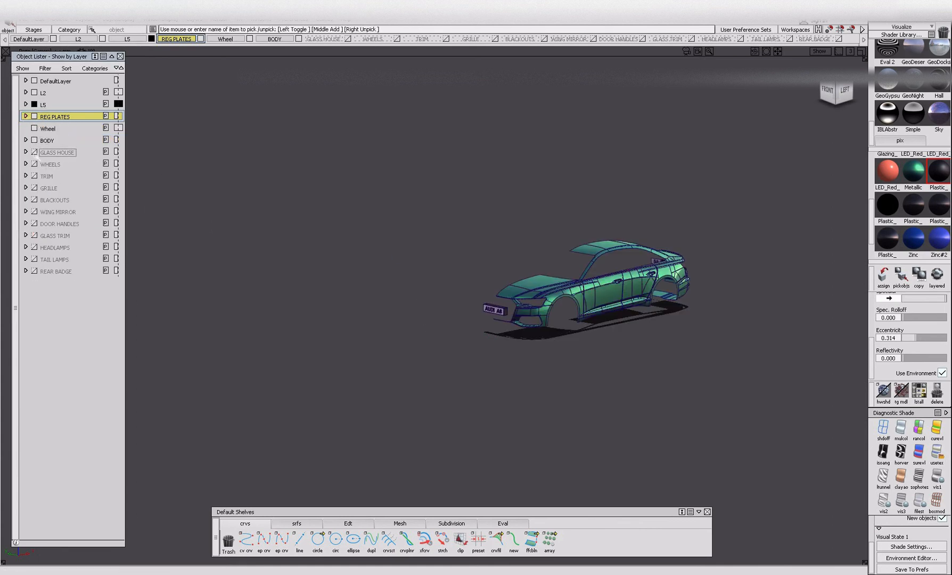
click(34, 152)
click(34, 164)
click(34, 176)
click(34, 188)
click(34, 200)
click(34, 211)
click(34, 224)
click(34, 235)
click(34, 247)
click(34, 259)
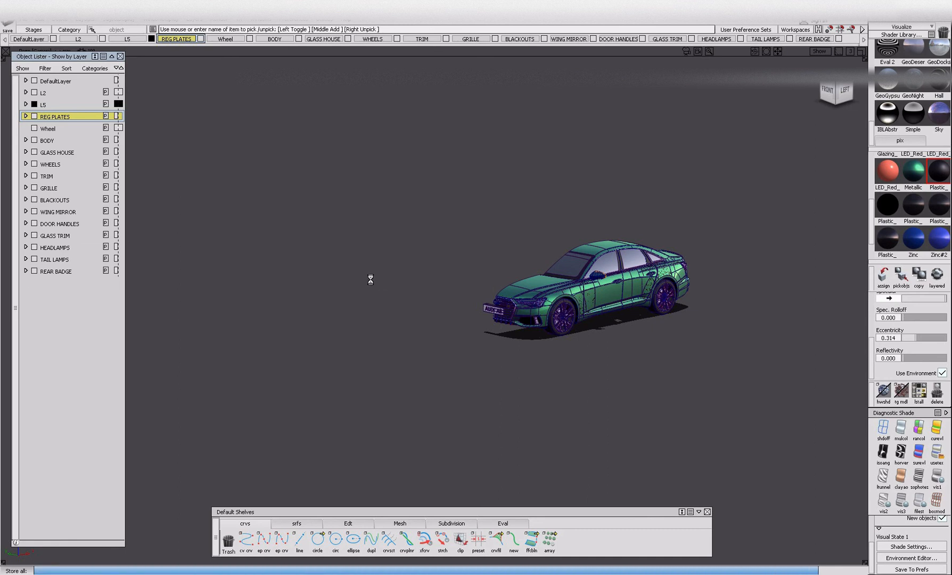
Turn on layer symmetry for every layer from BODY down to REAR BADGE.
key(alt+shift)
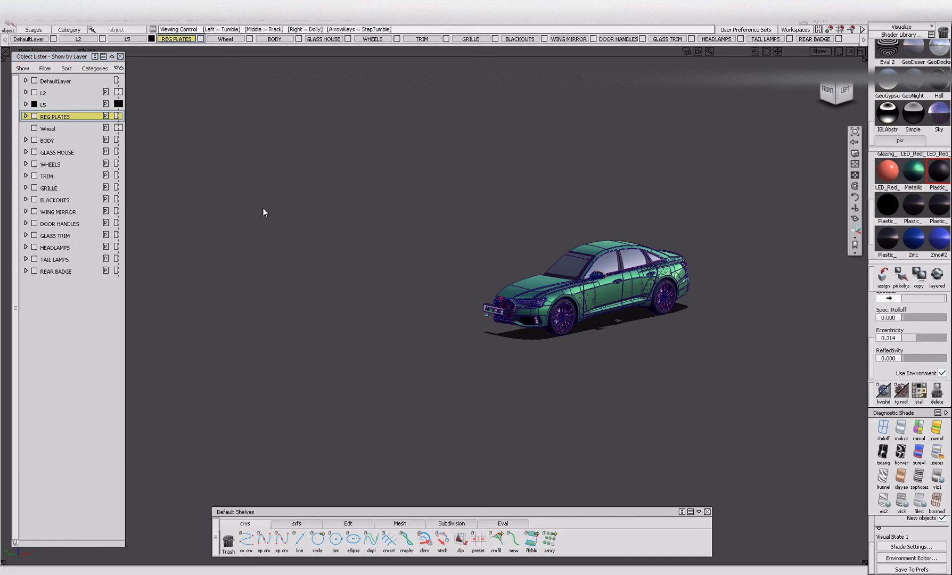
alt+shift+right_drag(616, 286, 668, 289)
alt+shift+drag(668, 289, 716, 288)
alt+shift+right_drag(716, 288, 727, 290)
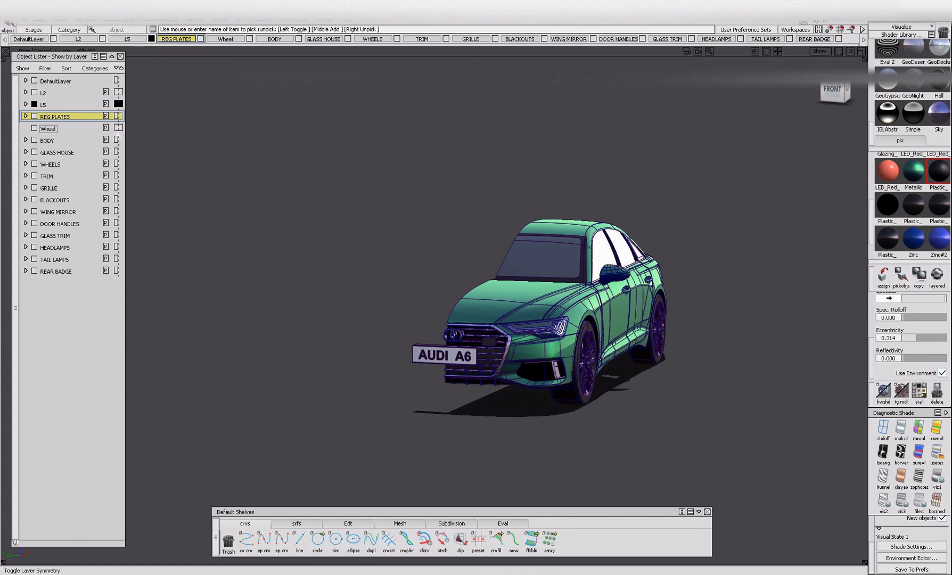
click(118, 140)
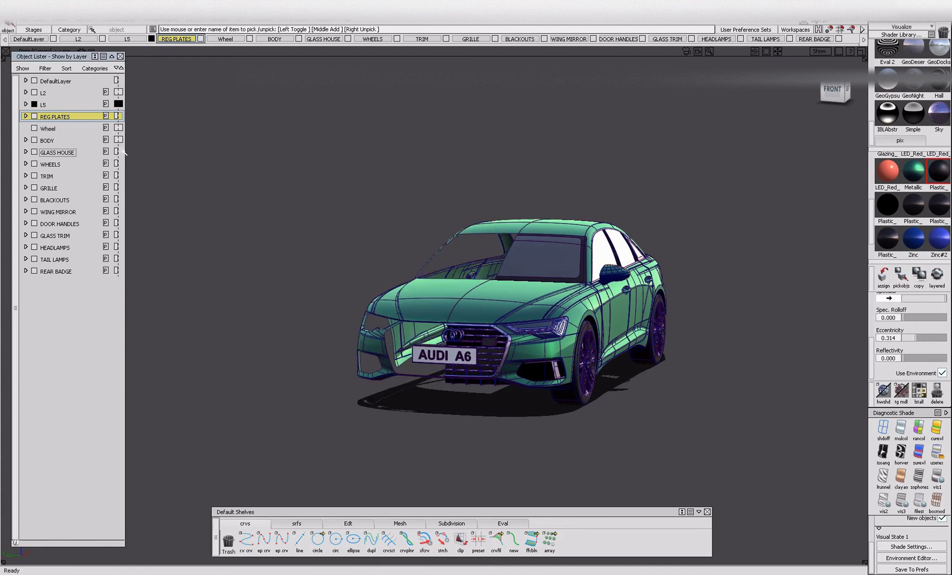
click(119, 152)
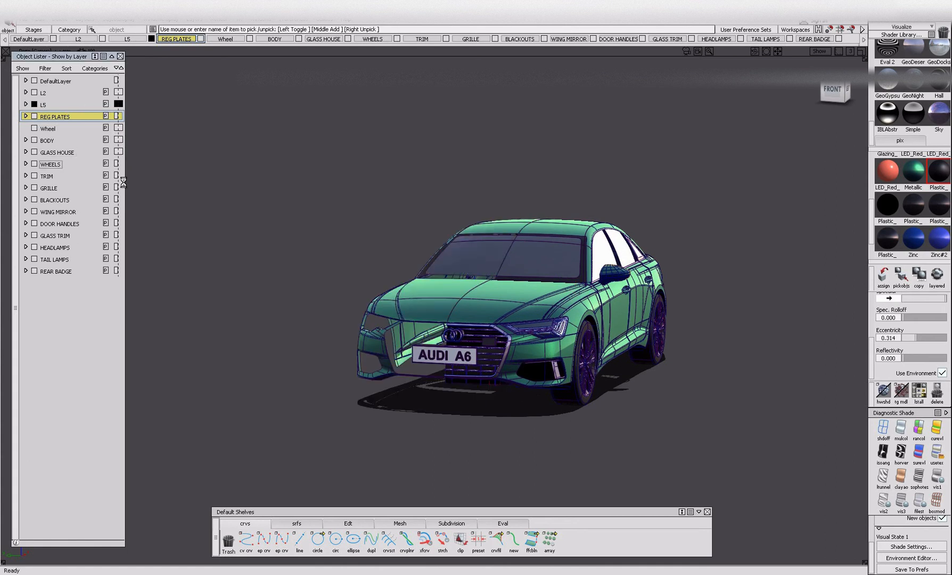
click(118, 164)
click(119, 175)
click(119, 187)
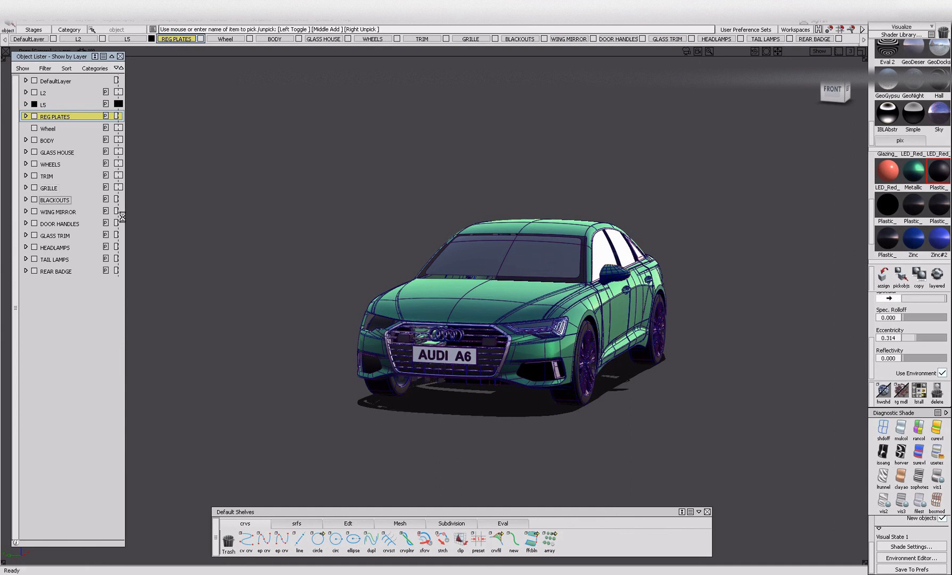
click(119, 211)
click(118, 235)
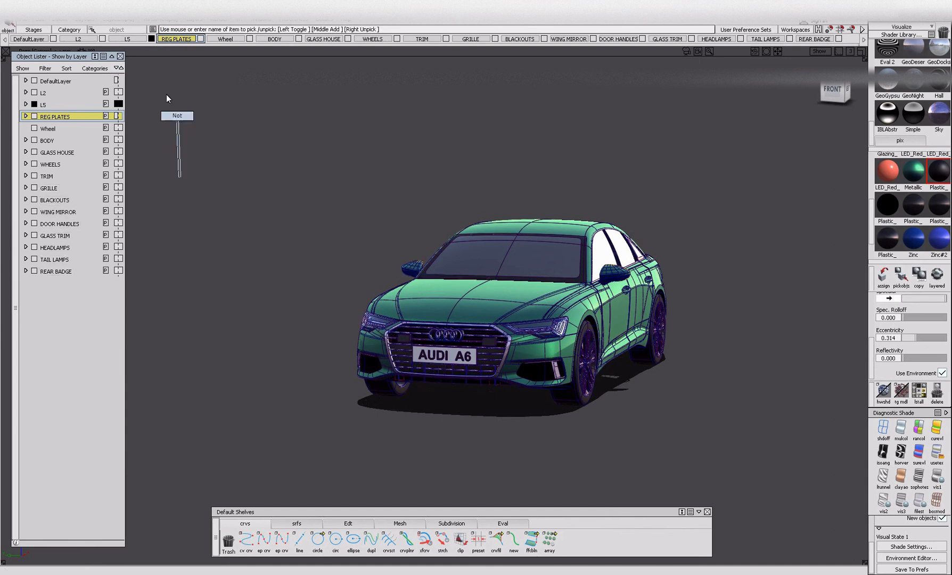
Pick the objects on DefaultLayer and assign these grille curves to the GRILLE layer.
right_click(30, 39)
click(28, 60)
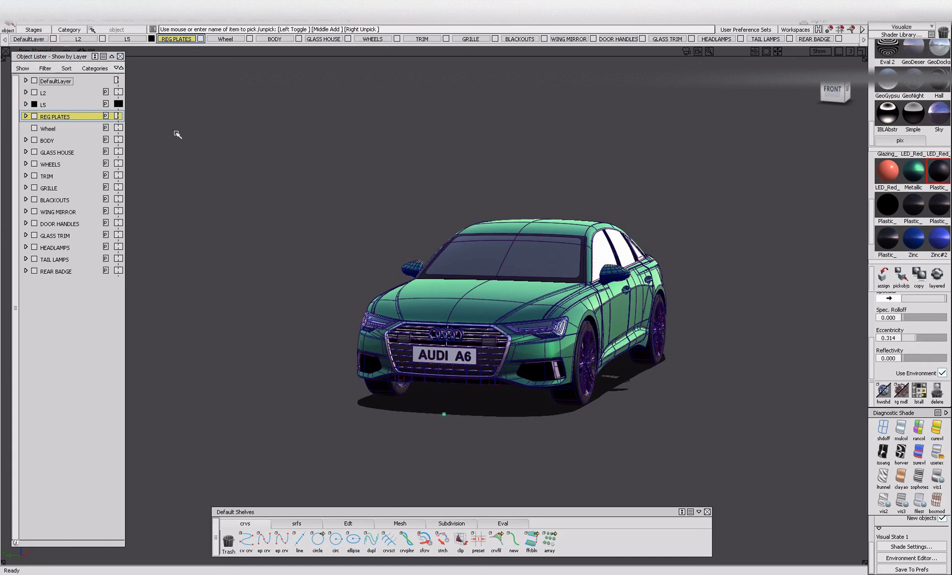
alt+shift+right_drag(517, 372, 134, 233)
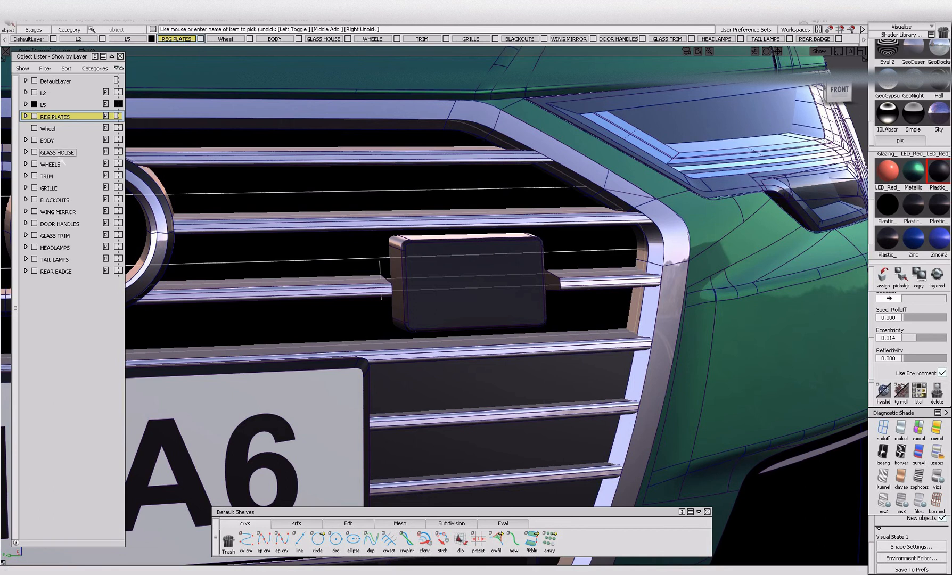
right_click(49, 188)
click(56, 195)
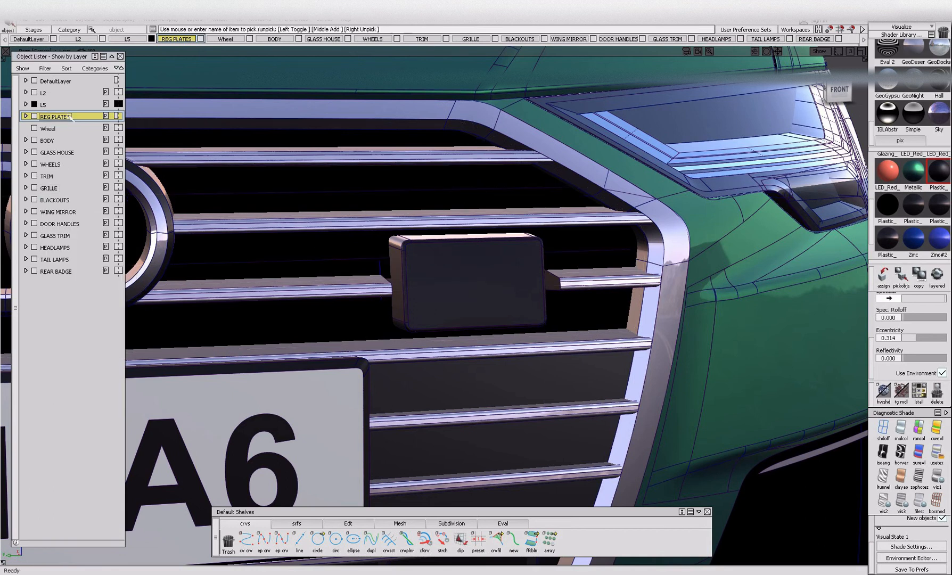
Make DefaultLayer the current layer and delete the unused Wheel layer.
click(55, 90)
click(55, 81)
click(266, 156)
alt+shift+right_drag(266, 157, 342, 211)
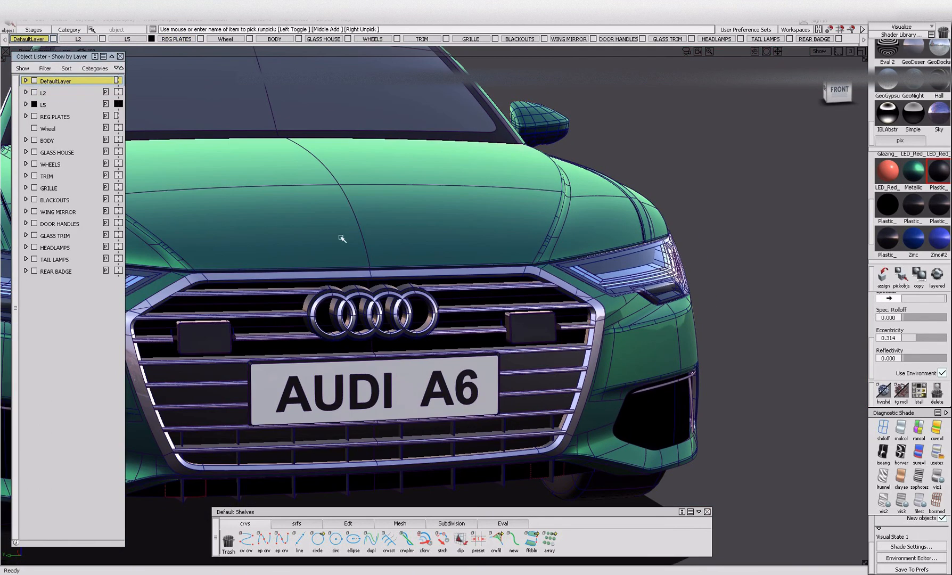
click(195, 20)
mouse_move(213, 91)
click(283, 103)
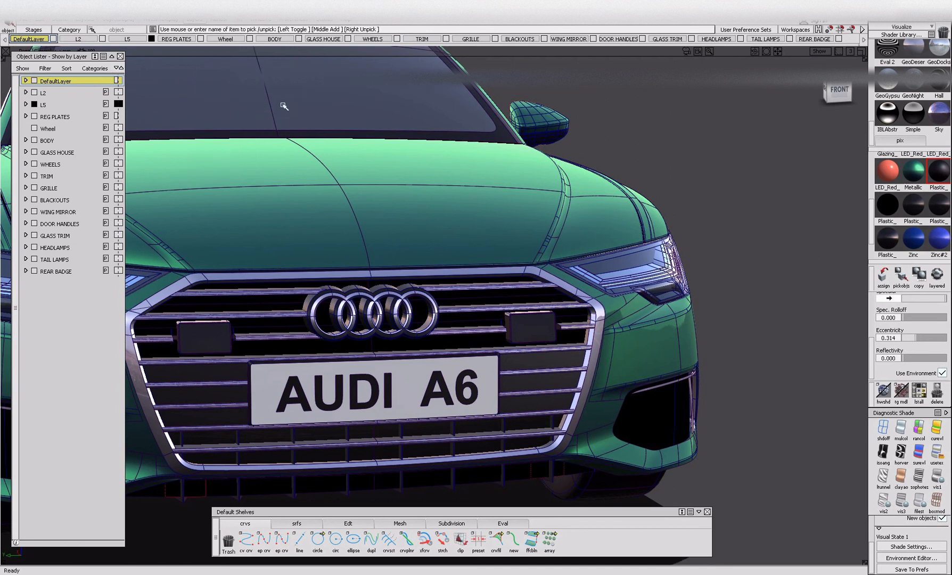
Pick the objects on layer L2 and inspect the car from the rear, side and front.
right_click(52, 94)
click(70, 118)
alt+shift+right_drag(330, 175, 487, 234)
alt+shift+drag(487, 234, 407, 272)
alt+shift+middle_drag(407, 271, 213, 264)
alt+shift+drag(591, 257, 510, 285)
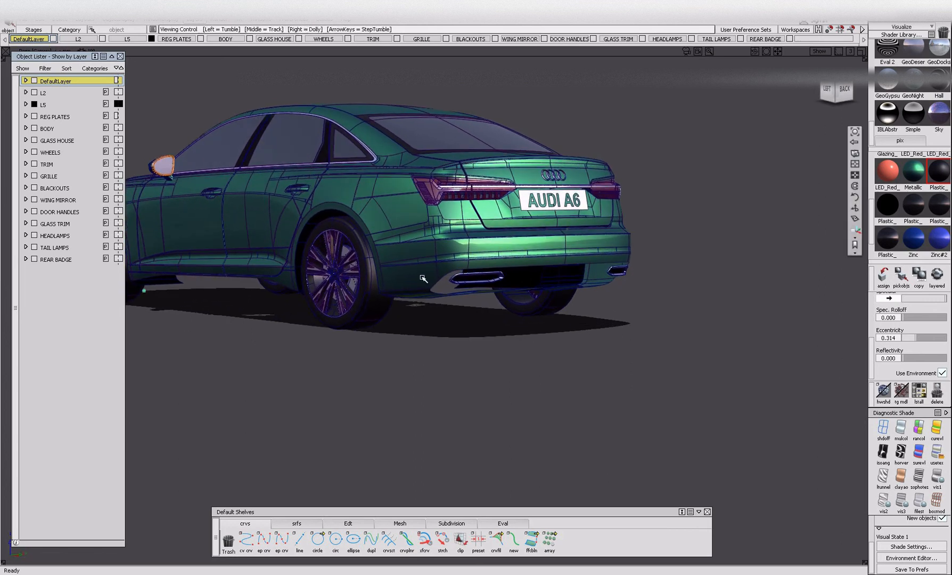
alt+shift+middle_drag(427, 278, 452, 276)
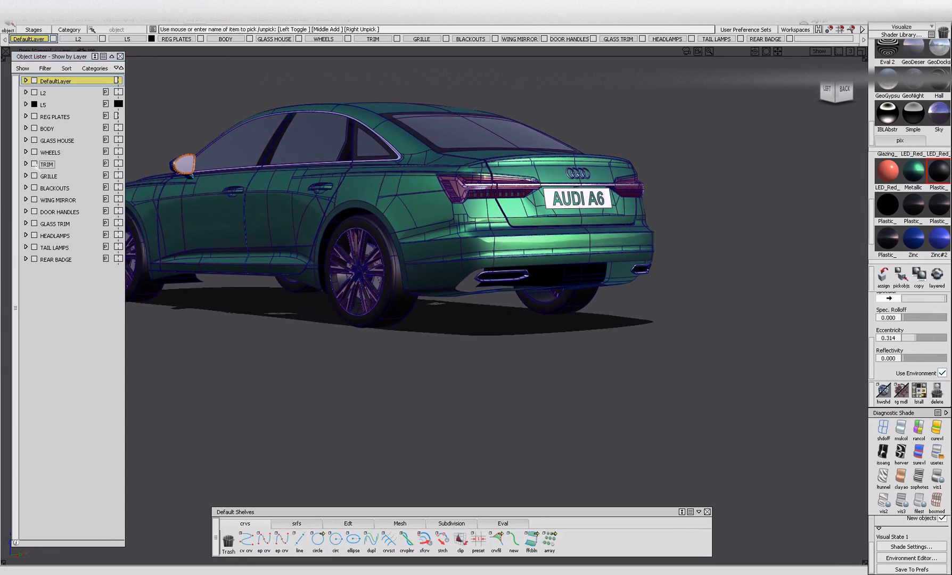
alt+shift+drag(432, 206, 451, 209)
alt+shift+middle_drag(355, 208, 383, 210)
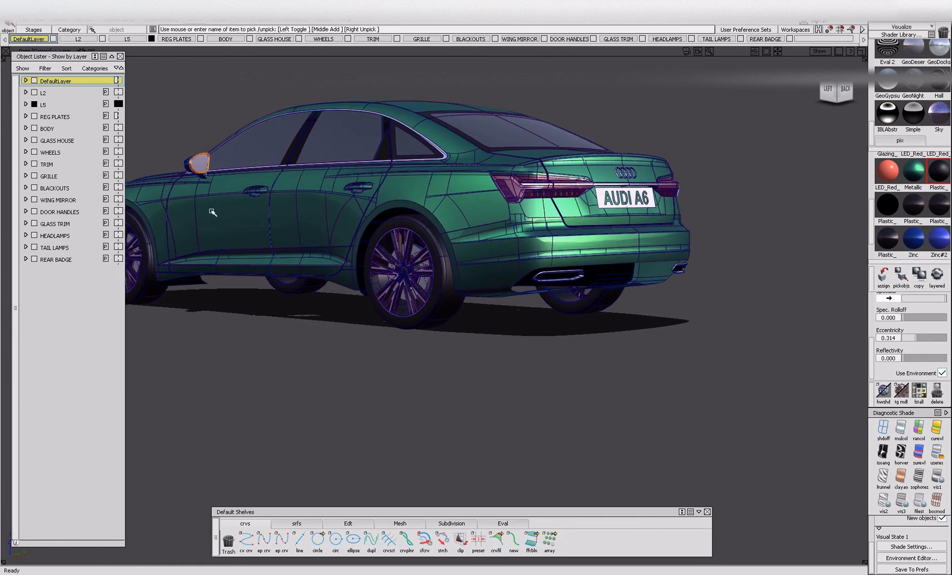
ctrl+shift+drag(202, 213, 245, 212)
alt+shift+right_drag(341, 184, 255, 225)
mouse_move(256, 224)
alt+shift+middle_down()
mouse_move(329, 202)
mouse_move(338, 212)
alt+shift+middle_up()
ctrl+shift+drag(318, 159, 316, 212)
mouse_move(255, 165)
mouse_down()
mouse_move(365, 219)
mouse_move(822, 347)
mouse_up()
key(alt+i)
key(alt+v)
alt+shift+right_drag(475, 280, 569, 304)
key(alt+t)
alt+shift+drag(351, 236, 237, 213)
key(alt+t)
Pick all the objects on layer L5 and delete them.
right_click(45, 105)
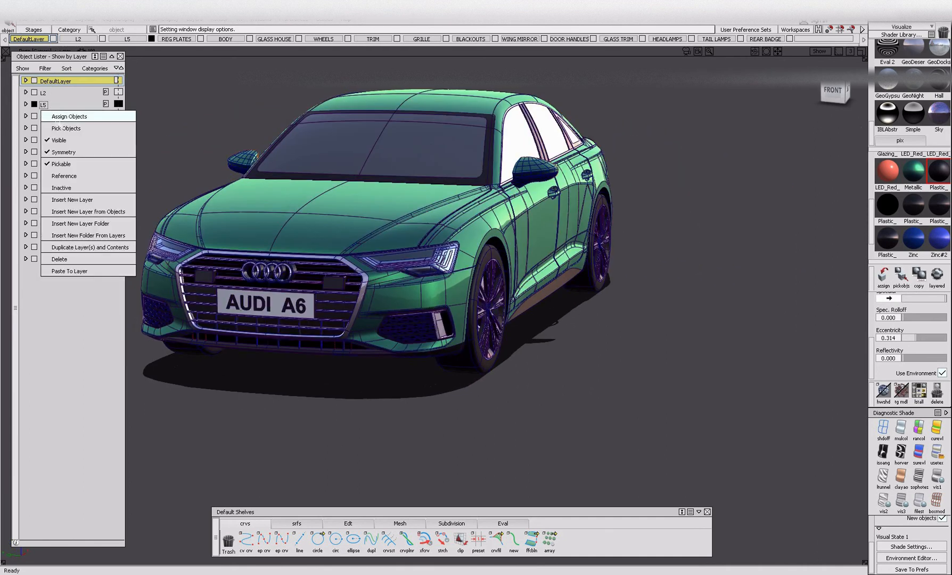
click(60, 128)
alt+shift+drag(329, 180, 310, 180)
alt+shift+drag(389, 180, 455, 194)
key(Delete)
Pick all the objects on layer L2 and delete them.
right_click(43, 93)
click(58, 117)
alt+shift+drag(404, 175, 740, 186)
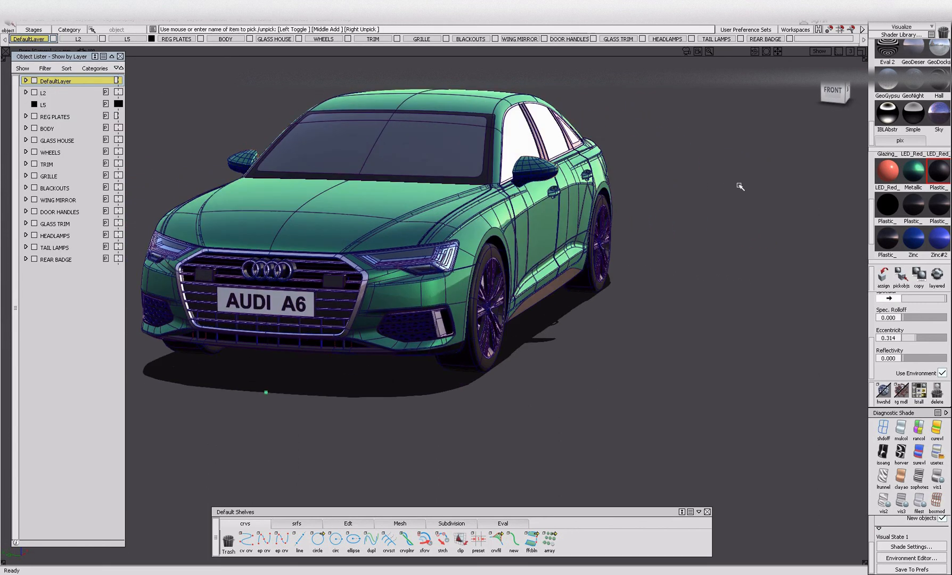
key(Delete)
Delete the unused layers L2 and L5 from the layer list.
alt+shift+drag(623, 211, 535, 240)
mouse_move(535, 239)
ctrl+shift+mouse_down()
mouse_move(536, 189)
mouse_move(567, 222)
ctrl+shift+mouse_up()
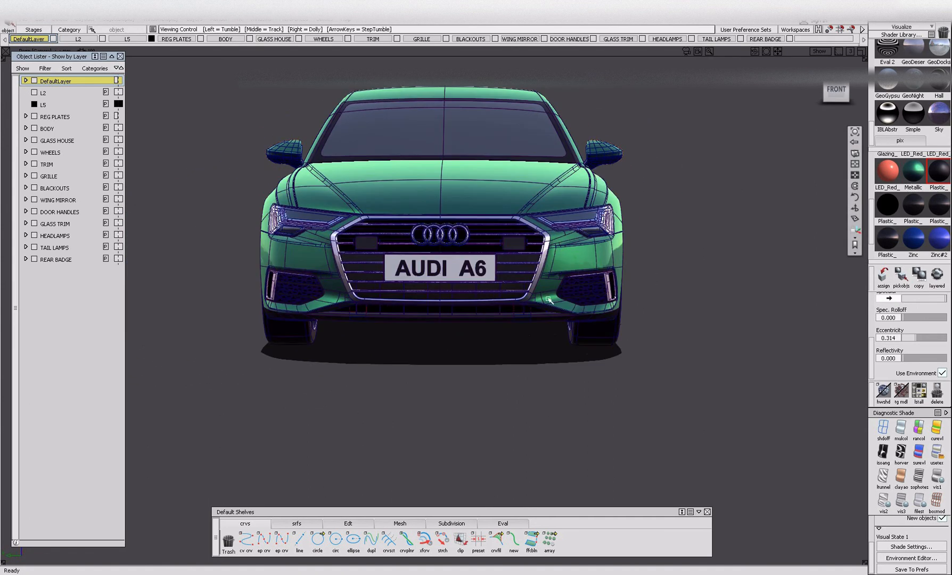
alt+shift+right_drag(599, 297, 686, 316)
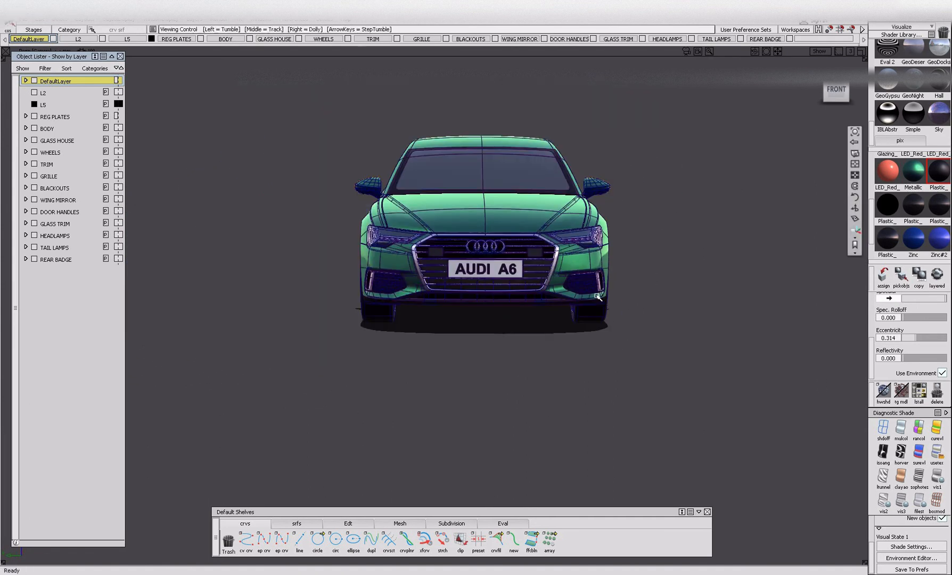
drag(859, 404, 861, 405)
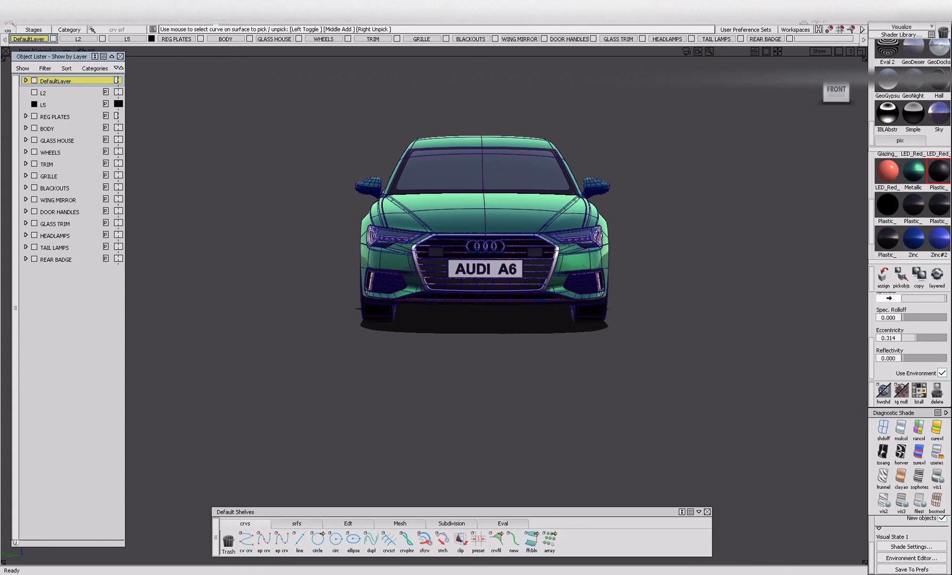
click(194, 20)
mouse_move(218, 91)
click(285, 90)
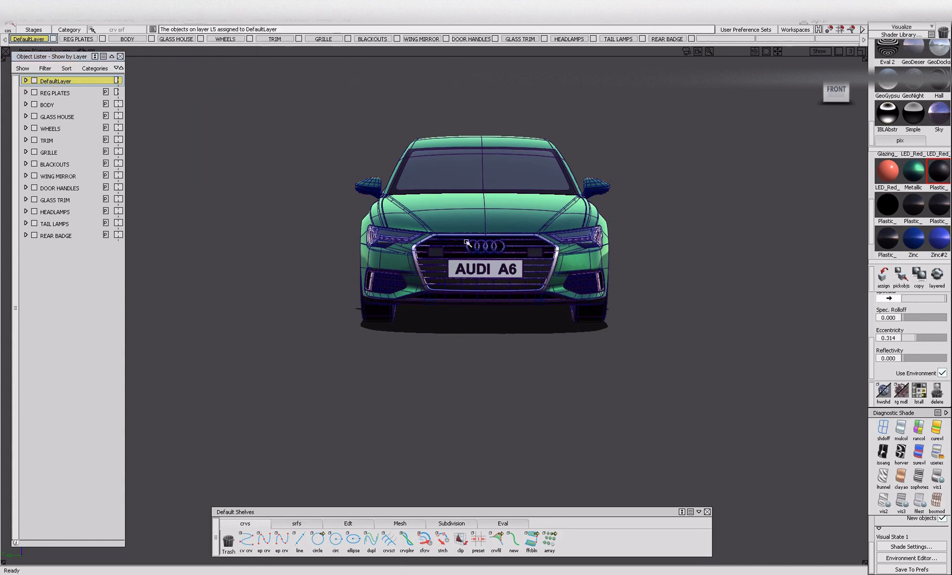
alt+shift+drag(481, 194, 409, 203)
alt+shift+right_drag(409, 203, 575, 227)
alt+shift+drag(575, 226, 509, 222)
alt+shift+middle_drag(509, 222, 420, 234)
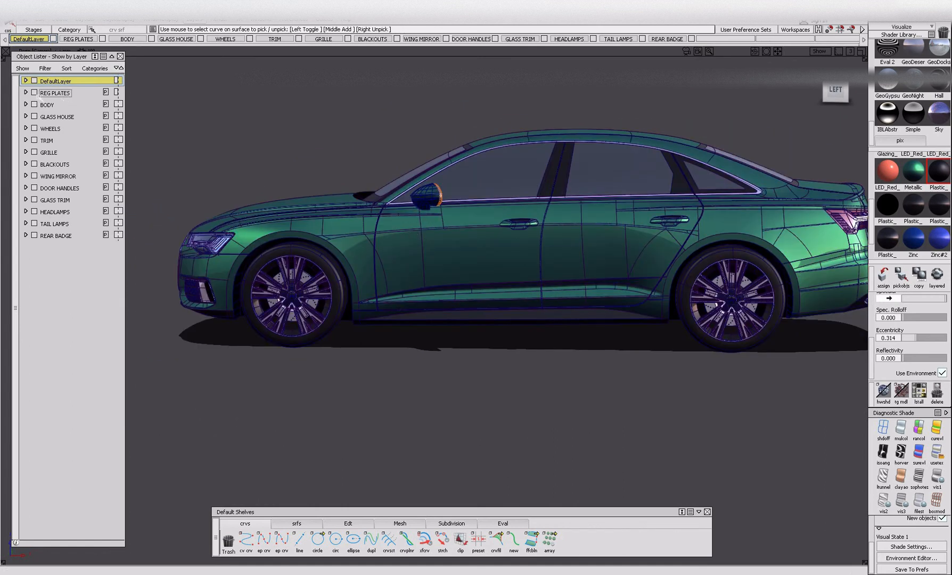
Hide every layer from REG PLATES through TAIL LAMPS to isolate REAR BADGE.
click(35, 93)
click(35, 104)
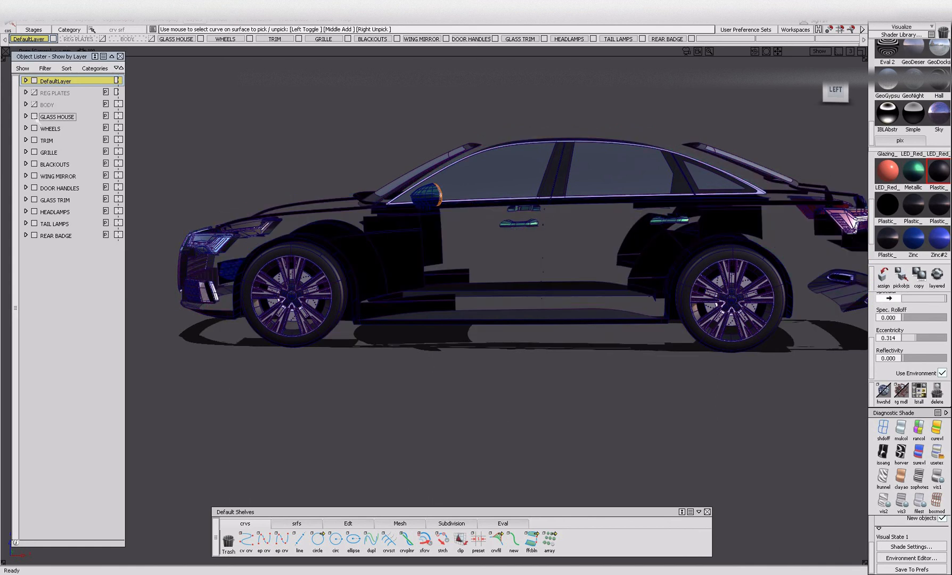
click(35, 117)
click(34, 128)
click(34, 140)
click(35, 153)
click(35, 164)
click(35, 177)
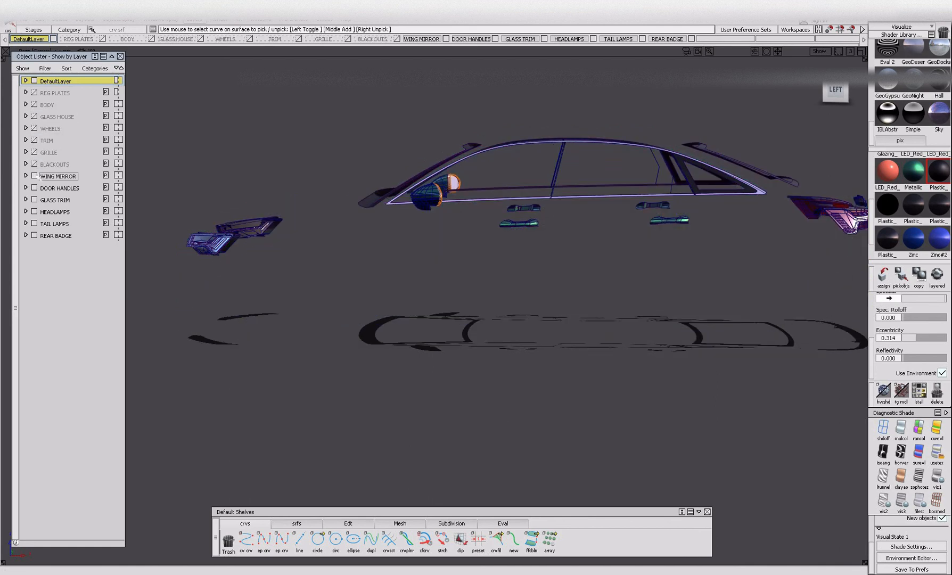
click(35, 188)
click(34, 200)
click(34, 211)
click(35, 224)
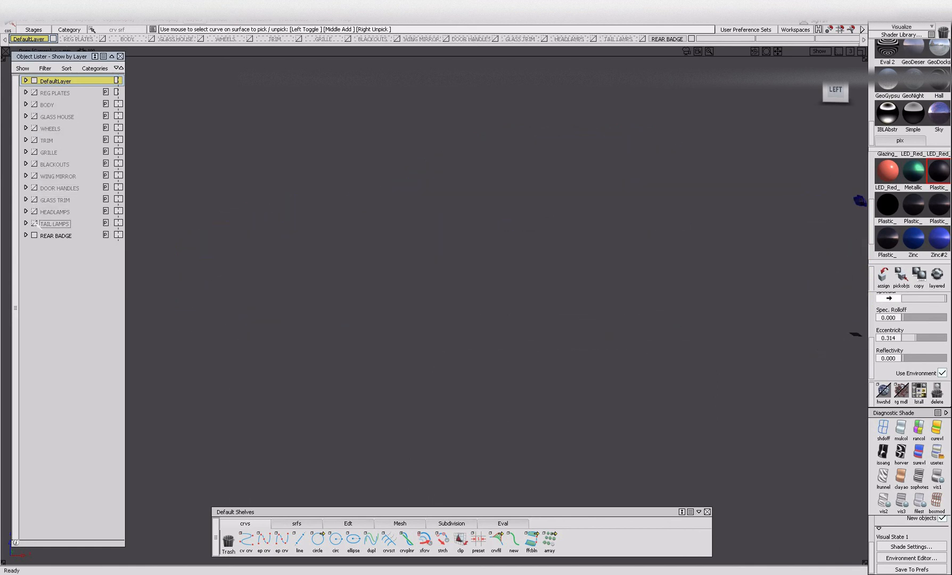
Frame the rear badge, display the tool Palette and move the Object Lister clear of it.
alt+shift+drag(184, 223, 247, 224)
click(599, 213)
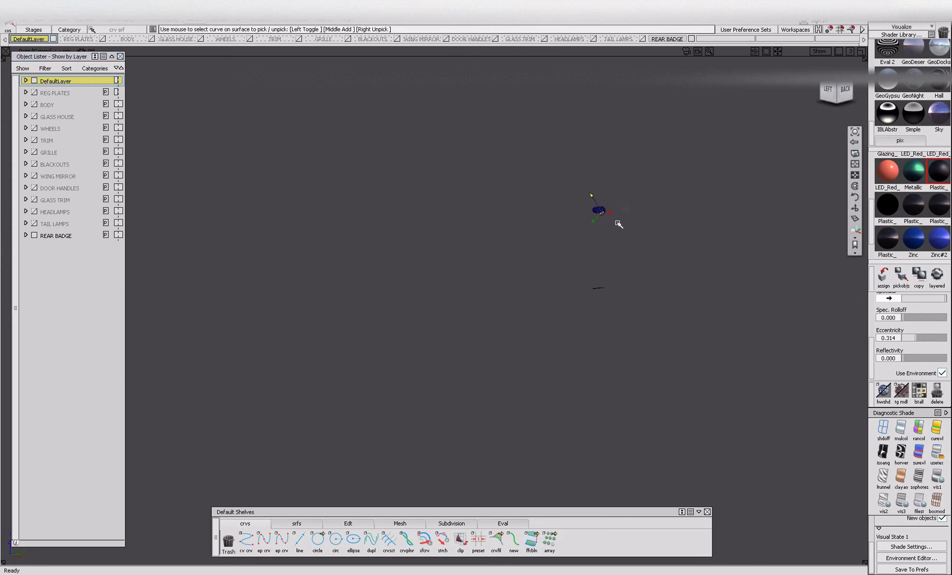
click(255, 20)
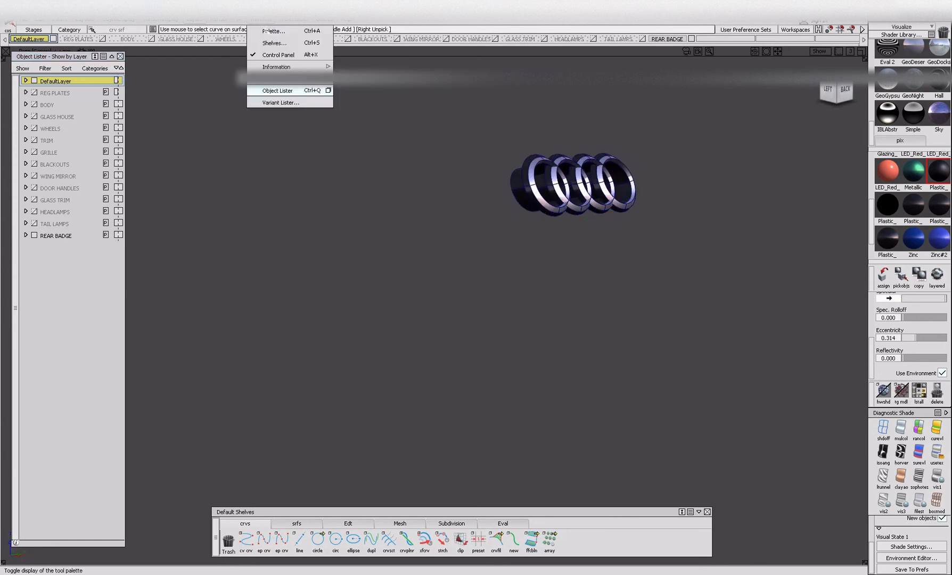
click(269, 31)
drag(58, 58, 192, 73)
Set the visual surface orientation of all the rear badge ring surfaces so they consistently face outward.
scroll(34, 298, down, 5)
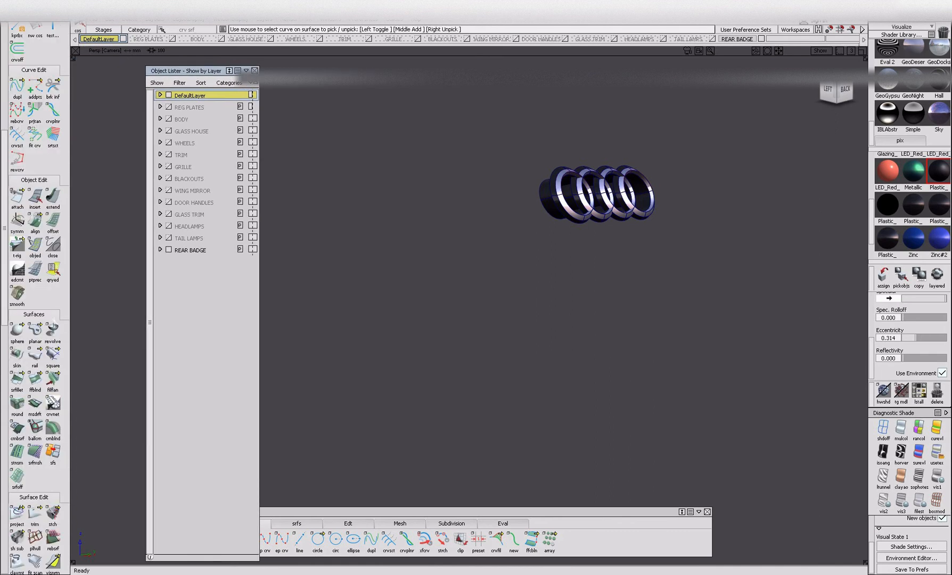
click(53, 456)
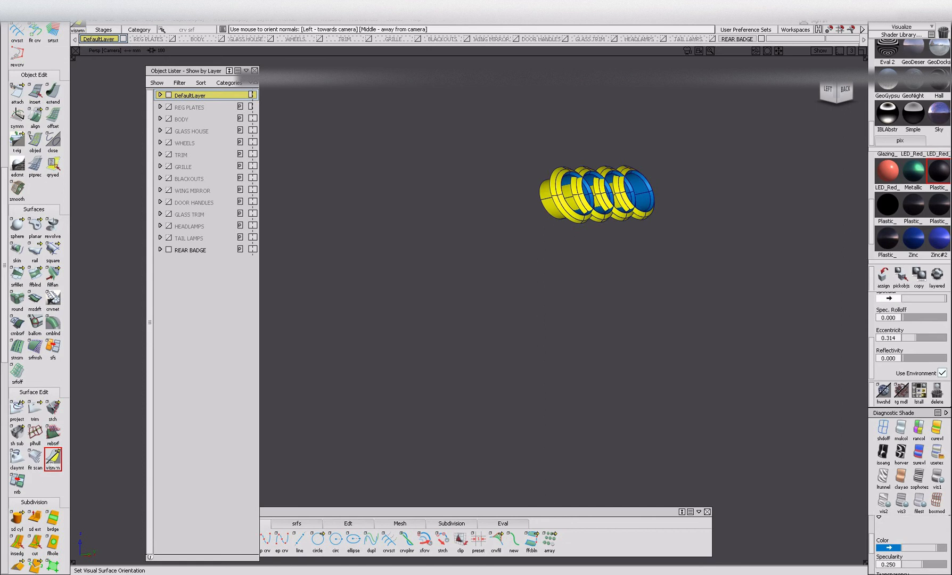
mouse_move(54, 462)
mouse_down()
mouse_move(92, 461)
mouse_move(72, 457)
mouse_up()
drag(512, 100, 671, 290)
alt+shift+right_drag(601, 290, 681, 298)
alt+shift+drag(681, 298, 641, 232)
alt+shift+right_drag(642, 231, 609, 247)
alt+shift+drag(575, 257, 583, 257)
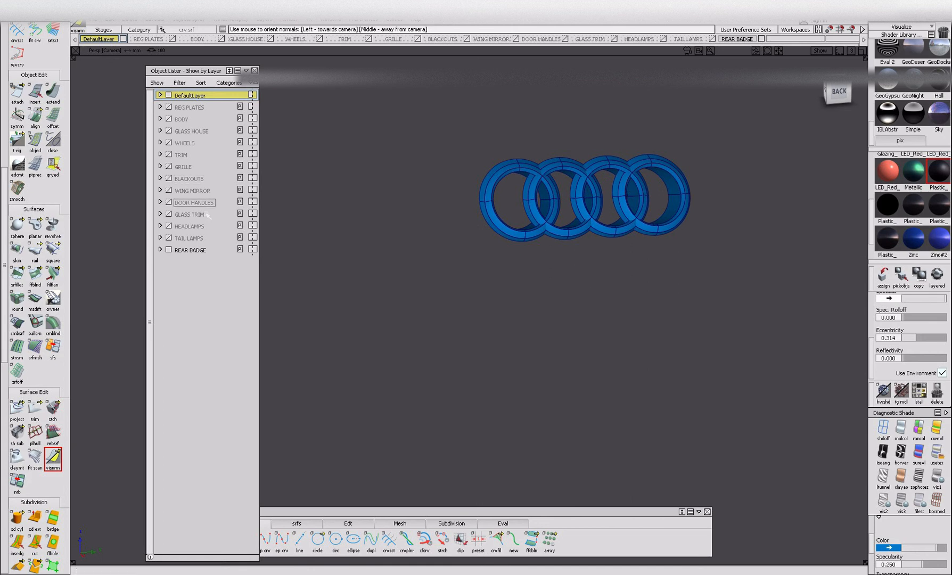
Hide REAR BADGE, show TAIL LAMPS and display the visual surface orientation of the lamp surfaces.
click(168, 250)
click(169, 238)
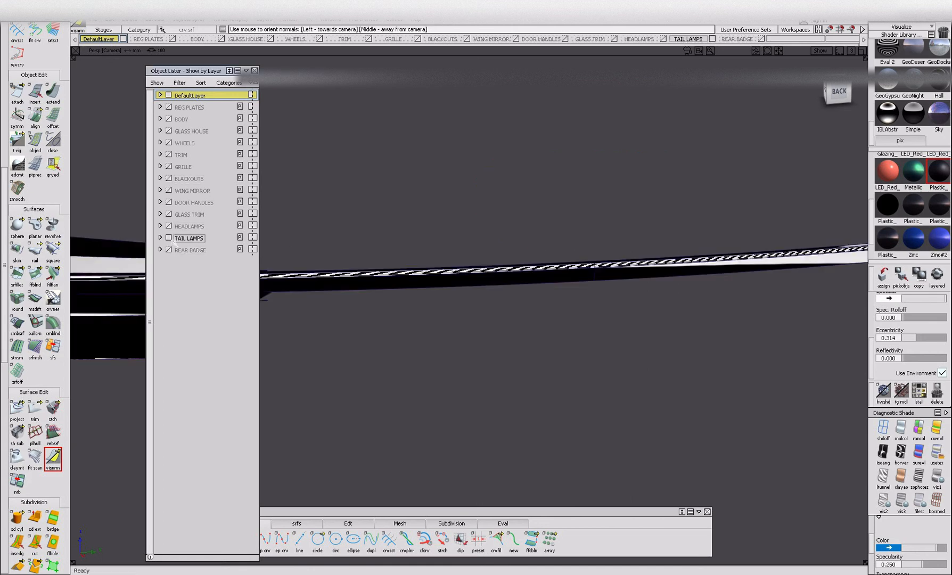
alt+shift+drag(417, 267, 79, 401)
click(56, 451)
drag(331, 198, 615, 317)
alt+shift+right_drag(470, 258, 484, 266)
mouse_move(484, 266)
alt+shift+mouse_down()
mouse_move(411, 238)
mouse_move(413, 270)
mouse_move(488, 273)
mouse_move(556, 255)
alt+shift+mouse_up()
key(Escape)
click(290, 346)
alt+shift+drag(702, 326, 737, 332)
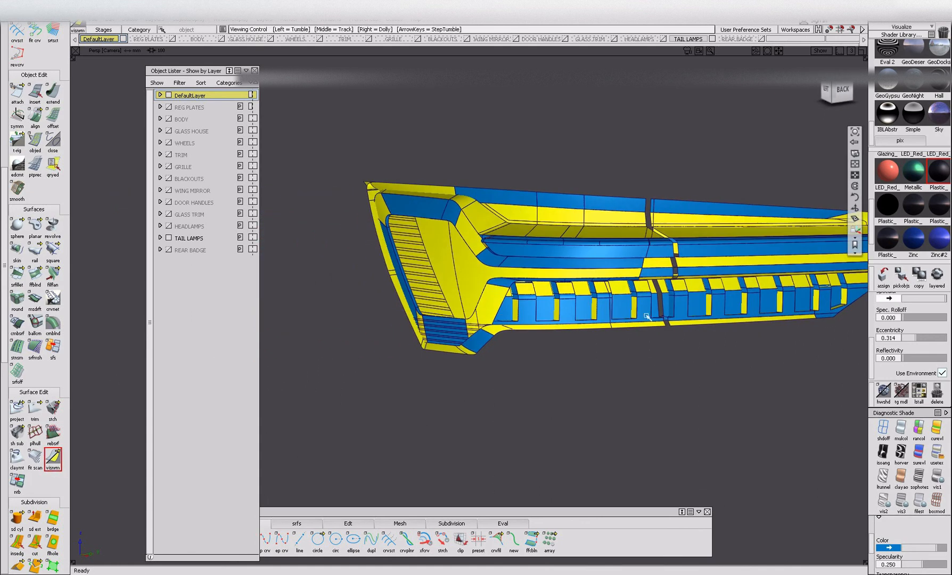
Orient the tail lamp cluster's surfaces in bulk towards the camera.
middle_drag(364, 183, 847, 367)
mouse_move(788, 330)
alt+shift+mouse_down()
mouse_move(761, 309)
mouse_move(659, 300)
alt+shift+mouse_up()
alt+shift+middle_drag(660, 299, 511, 339)
middle_drag(551, 234, 714, 374)
alt+shift+drag(714, 373, 600, 382)
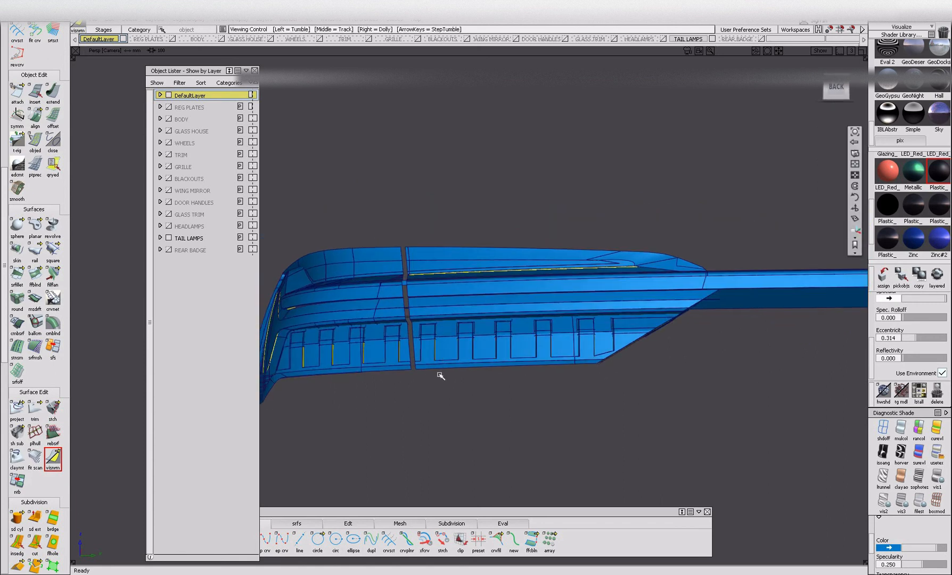
Reorient the leftover inward-facing surfaces around the tail lamp's split line and lower notches.
alt+shift+drag(442, 376, 472, 348)
alt+shift+right_drag(415, 285, 469, 291)
alt+shift+drag(469, 291, 437, 277)
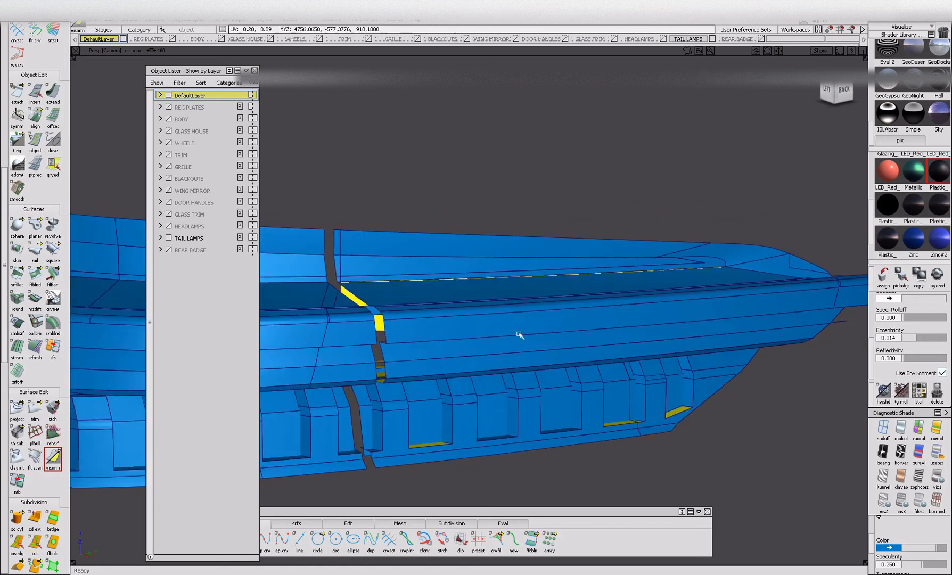
alt+shift+drag(425, 422, 512, 399)
alt+shift+drag(602, 426, 558, 408)
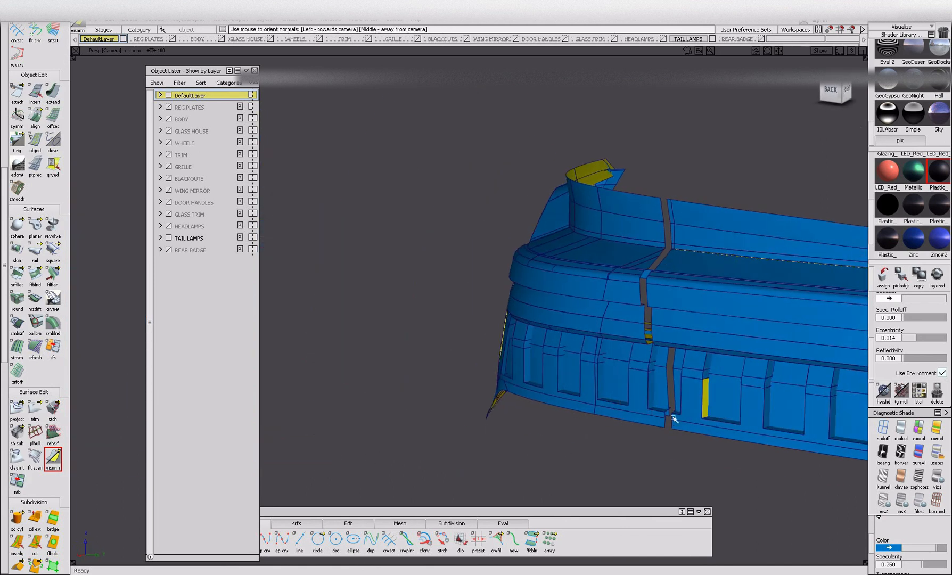
Reorient the remaining mismatched surfaces on the tail lamp's notch walls, outer end and edges.
alt+shift+drag(708, 417, 457, 398)
alt+shift+right_drag(458, 398, 441, 429)
alt+shift+drag(442, 429, 475, 312)
mouse_move(475, 312)
alt+shift+right_down()
mouse_move(549, 357)
mouse_move(557, 321)
mouse_move(601, 324)
mouse_move(480, 331)
alt+shift+right_up()
alt+shift+drag(480, 331, 572, 387)
alt+shift+right_drag(387, 248, 466, 293)
alt+shift+drag(465, 293, 314, 278)
alt+shift+right_drag(314, 278, 369, 355)
alt+shift+drag(369, 355, 372, 320)
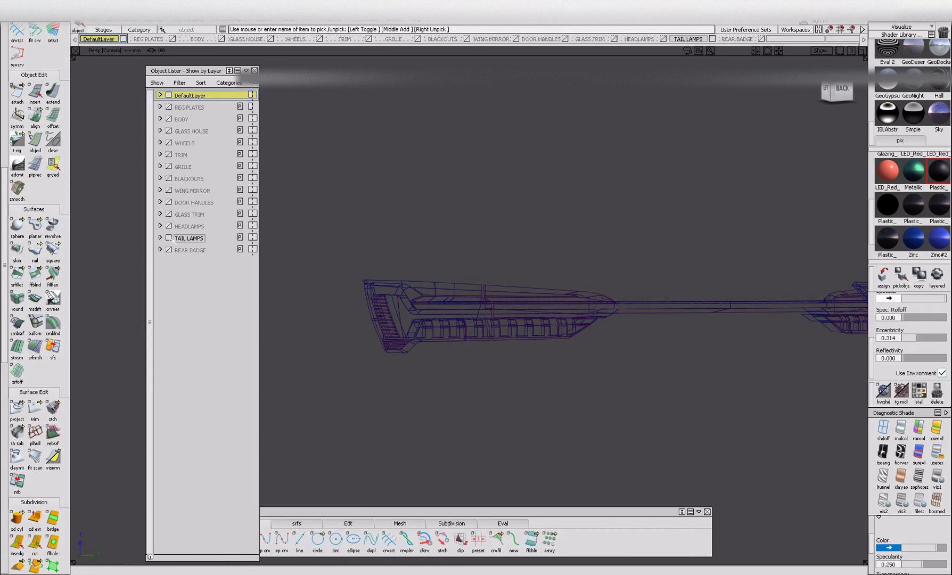
Hide TAIL LAMPS, show HEADLAMPS and turn on the visual surface orientation display for the headlamp.
click(391, 323)
ctrl+shift+drag(387, 305, 688, 417)
key(Delete)
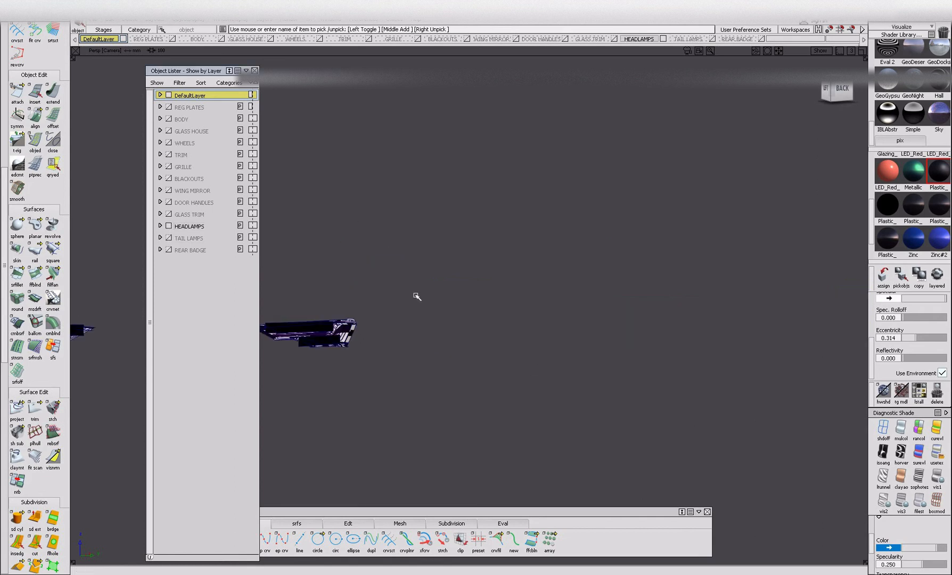
alt+shift+drag(594, 371, 511, 383)
alt+shift+right_drag(612, 380, 103, 502)
click(52, 456)
mouse_move(693, 415)
alt+shift+mouse_down()
mouse_move(528, 344)
mouse_move(495, 424)
mouse_move(517, 356)
alt+shift+mouse_up()
ctrl+shift+drag(518, 356, 513, 388)
click(557, 350)
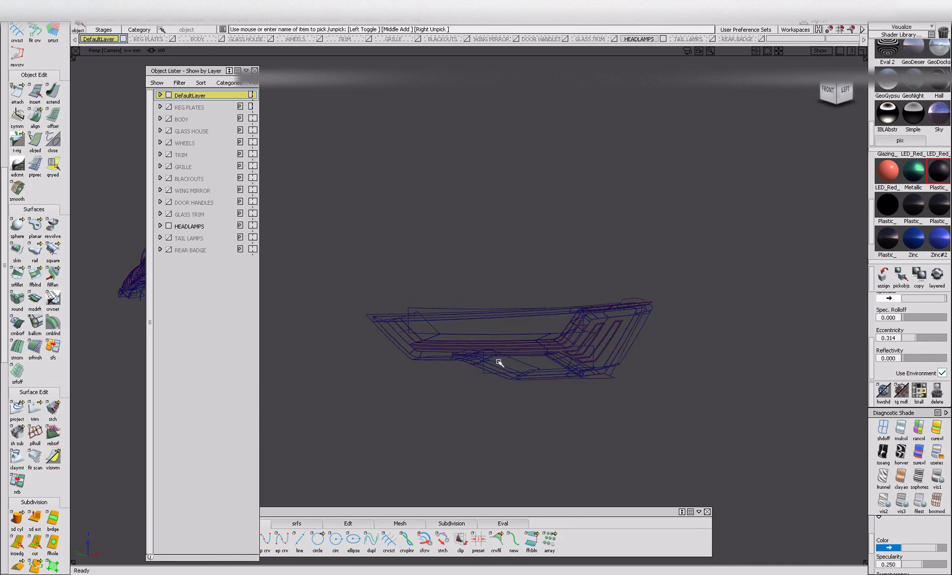
click(52, 456)
Orient the headlamp's housing and recess surfaces towards the camera, including the strips along the lower edges.
drag(623, 386, 625, 386)
alt+shift+drag(612, 381, 559, 353)
alt+shift+right_drag(558, 354, 602, 330)
drag(577, 270, 604, 310)
alt+shift+drag(415, 377, 515, 321)
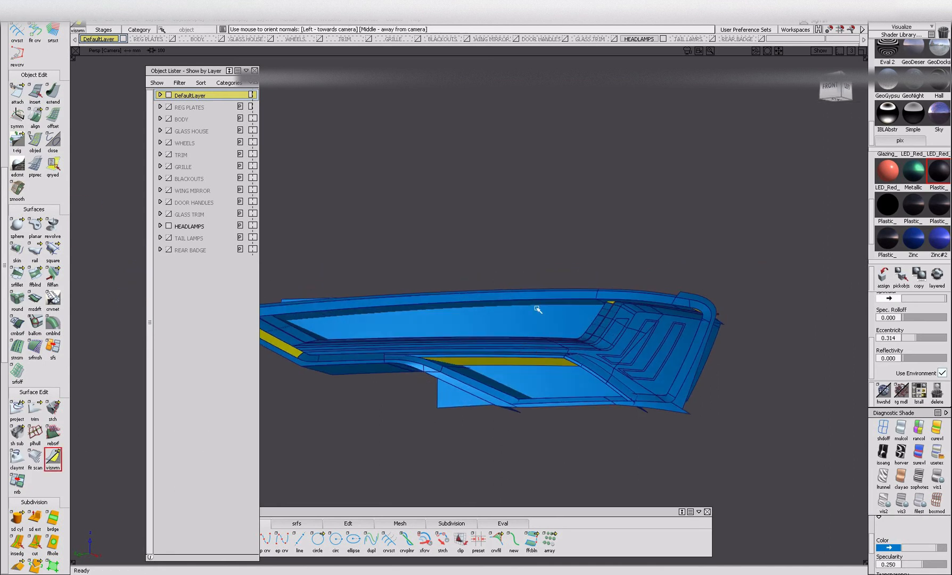
alt+shift+drag(368, 377, 501, 391)
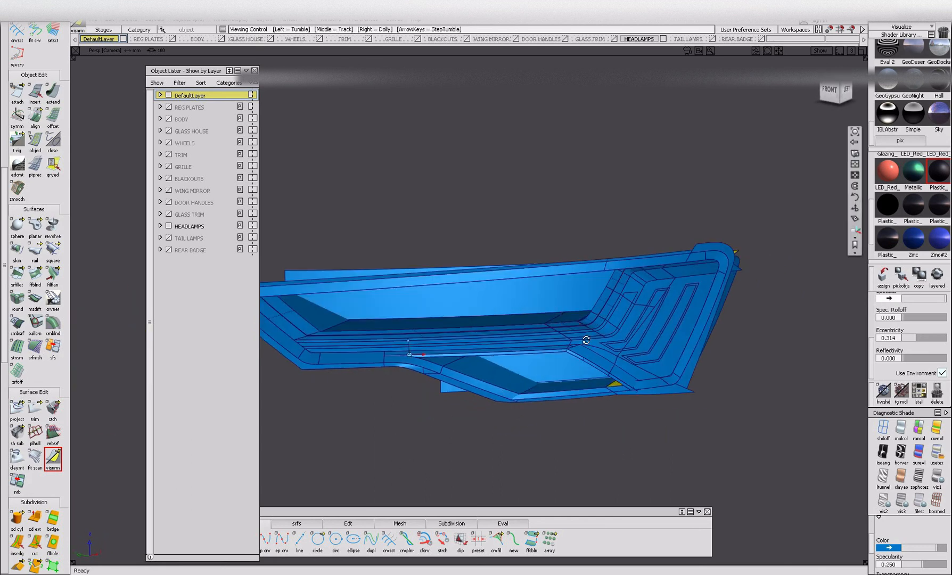
alt+shift+right_drag(584, 339, 629, 412)
alt+shift+drag(628, 412, 772, 436)
alt+shift+drag(535, 245, 688, 233)
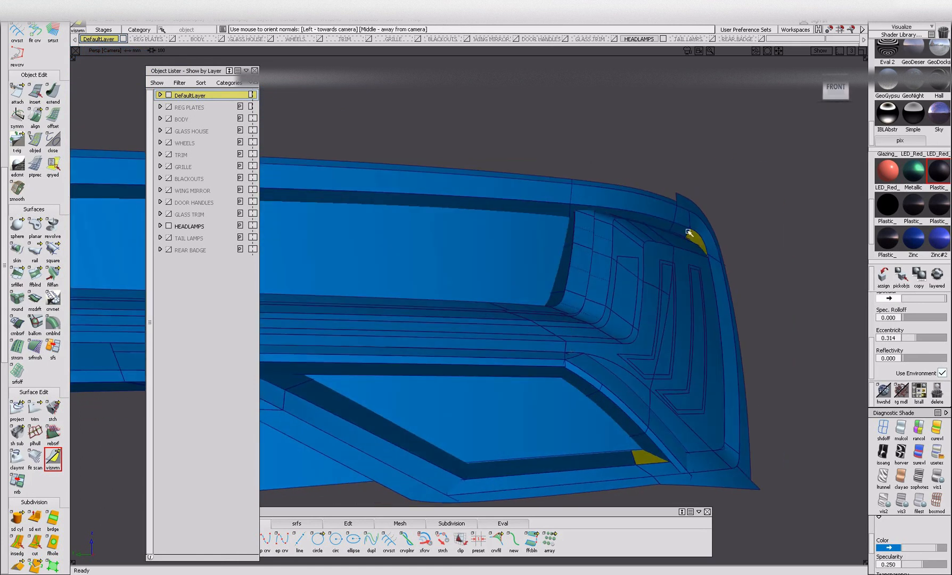
Reorient the last mismatched patches at the headlamp's upper outer corner and lower recess.
alt+shift+drag(603, 336, 691, 360)
alt+shift+drag(762, 462, 567, 437)
alt+shift+drag(576, 389, 556, 372)
alt+shift+click(534, 249)
alt+shift+right_drag(536, 255, 579, 258)
alt+shift+drag(579, 258, 495, 337)
alt+shift+right_drag(495, 336, 512, 383)
alt+shift+drag(512, 382, 361, 361)
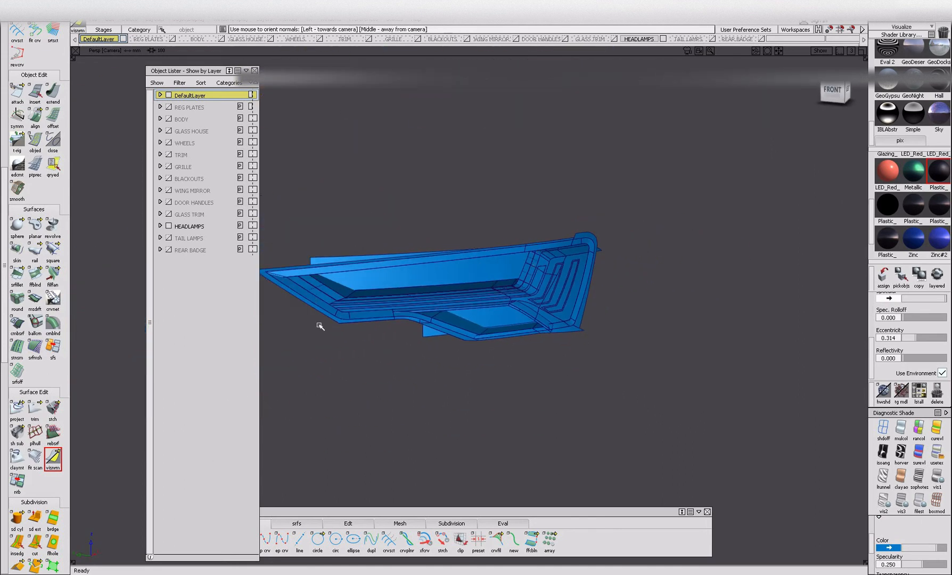
Switch from HEADLAMPS to the GLASS TRIM layer and display the surface orientation of the window trim.
mouse_move(345, 201)
ctrl+shift+mouse_down()
mouse_move(334, 246)
mouse_move(606, 351)
ctrl+shift+mouse_up()
key(alt+i)
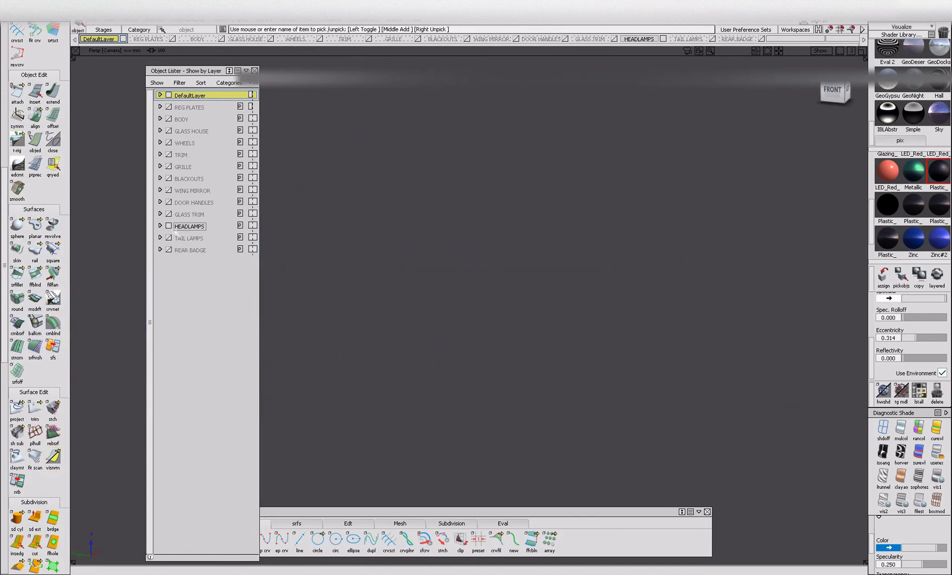
click(169, 213)
click(53, 457)
alt+shift+middle_drag(520, 273, 492, 391)
drag(513, 170, 652, 313)
alt+shift+drag(652, 313, 521, 316)
alt+shift+right_drag(522, 317, 457, 313)
alt+shift+middle_drag(596, 285, 314, 309)
Set the glass trim surfaces around the side windows to face outward, working along the car's side.
alt+shift+right_drag(687, 359, 767, 340)
alt+shift+drag(767, 341, 846, 298)
alt+shift+drag(582, 299, 684, 325)
alt+shift+right_drag(605, 467, 651, 453)
alt+shift+drag(652, 452, 548, 482)
alt+shift+right_drag(548, 482, 603, 457)
alt+shift+drag(603, 457, 402, 458)
alt+shift+middle_drag(402, 457, 288, 453)
alt+shift+right_drag(568, 447, 646, 452)
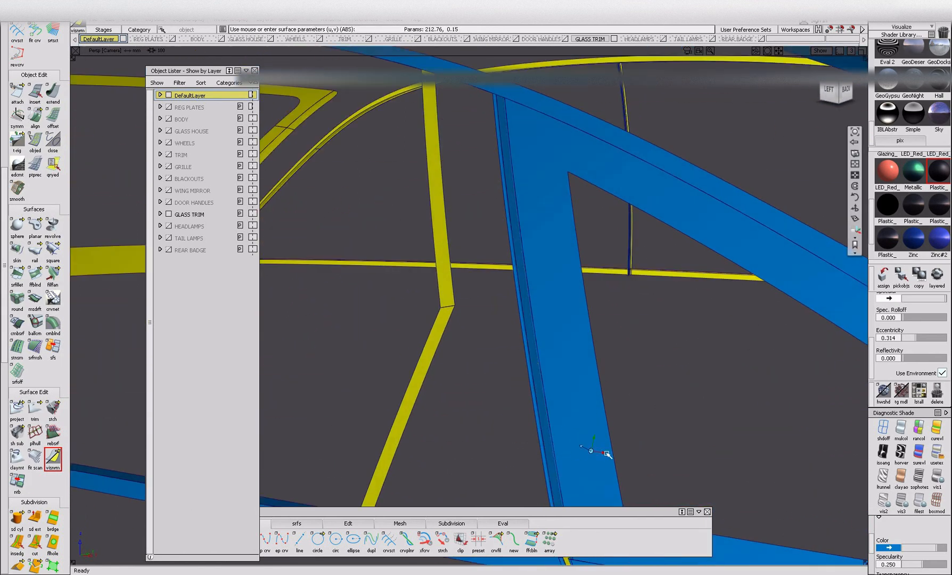
Check the glass trim's pillar and rear quarter sections and correct any surfaces facing inward.
alt+shift+middle_drag(612, 469, 592, 424)
alt+shift+drag(558, 478, 452, 439)
alt+shift+right_drag(453, 440, 521, 460)
alt+shift+drag(696, 426, 511, 425)
alt+shift+right_drag(742, 394, 667, 416)
alt+shift+drag(667, 416, 692, 402)
alt+shift+right_drag(692, 402, 511, 399)
alt+shift+middle_drag(511, 399, 612, 393)
ctrl+shift+drag(440, 269, 432, 330)
Switch to the DOOR HANDLES layer and orient the door handle surfaces outward.
drag(330, 266, 666, 424)
key(Delete)
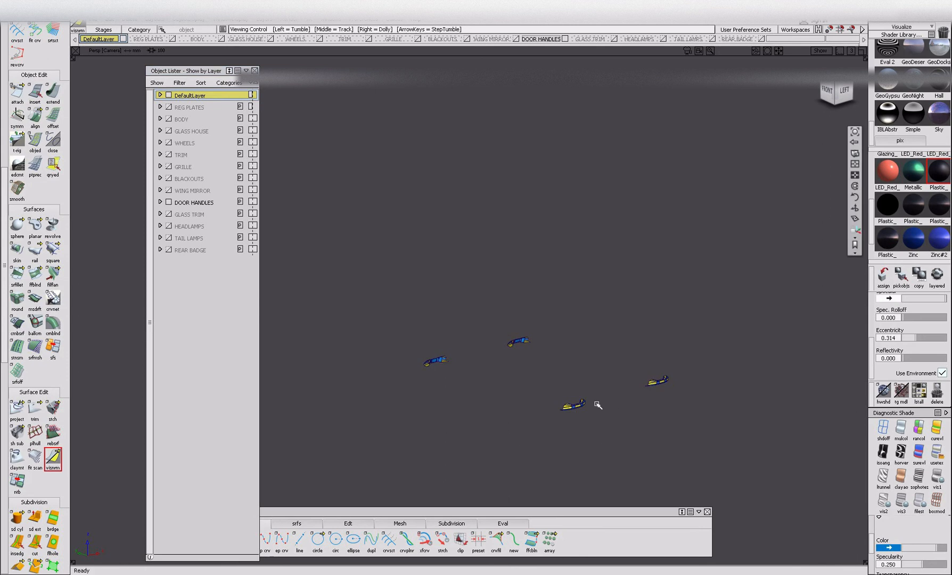
scroll(617, 429, up, 8)
click(541, 384)
alt+shift+drag(761, 486, 555, 371)
scroll(435, 388, up, 3)
alt+shift+drag(457, 404, 395, 356)
alt+shift+right_drag(388, 337, 355, 364)
alt+shift+middle_drag(355, 364, 382, 351)
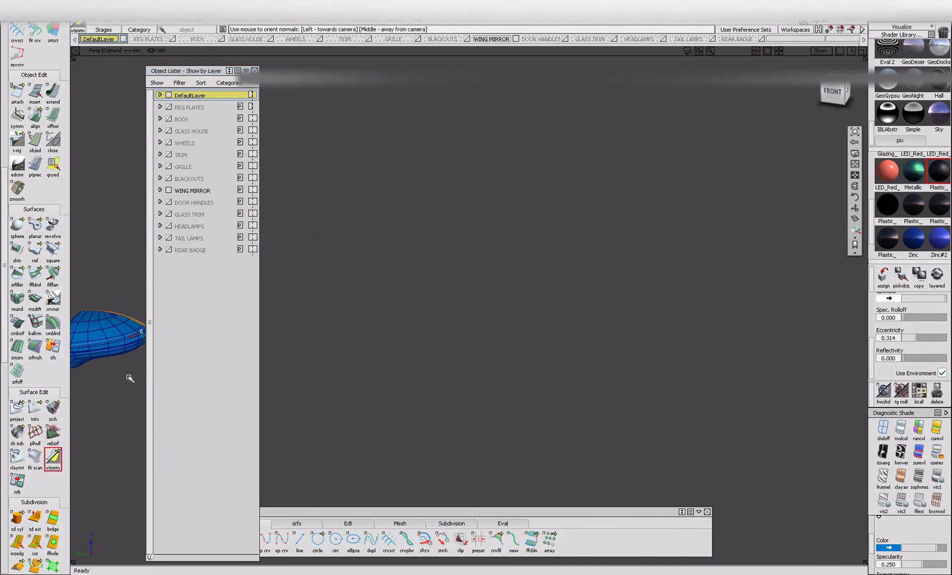
Move the Object Lister aside and orient the wing mirror's surfaces consistently outward.
drag(196, 70, 129, 71)
alt+shift+right_drag(426, 359, 468, 360)
alt+shift+drag(469, 360, 266, 346)
drag(446, 408, 447, 410)
alt+shift+middle_drag(447, 410, 498, 317)
drag(495, 320, 535, 327)
drag(377, 182, 605, 302)
drag(280, 120, 439, 212)
Work around the wing mirror and reorient its remaining mismatched surfaces.
alt+shift+drag(383, 216, 274, 210)
drag(313, 284, 319, 290)
alt+shift+drag(330, 298, 376, 421)
drag(311, 382, 597, 483)
alt+shift+drag(485, 426, 471, 346)
click(370, 267)
alt+shift+drag(334, 314, 637, 305)
Finish checking the wing mirror's surface orientation and hide the WING MIRROR layer.
drag(641, 180, 697, 235)
alt+shift+drag(651, 342, 648, 372)
click(648, 380)
alt+shift+drag(457, 383, 634, 370)
alt+shift+right_drag(634, 371, 480, 372)
alt+shift+drag(480, 372, 390, 242)
click(102, 190)
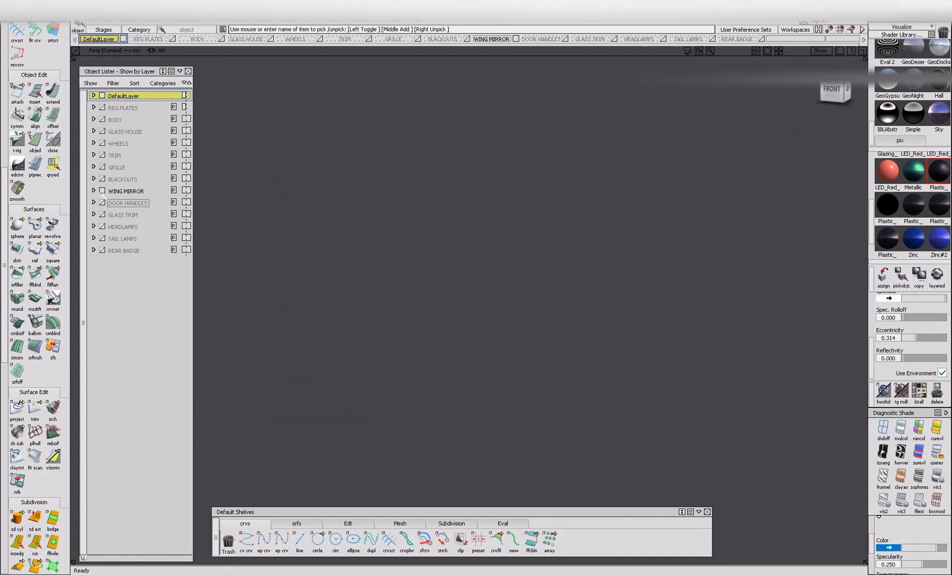
Show the BLACKOUTS layer and display the visual surface orientation of its wheel arches and panels.
click(103, 179)
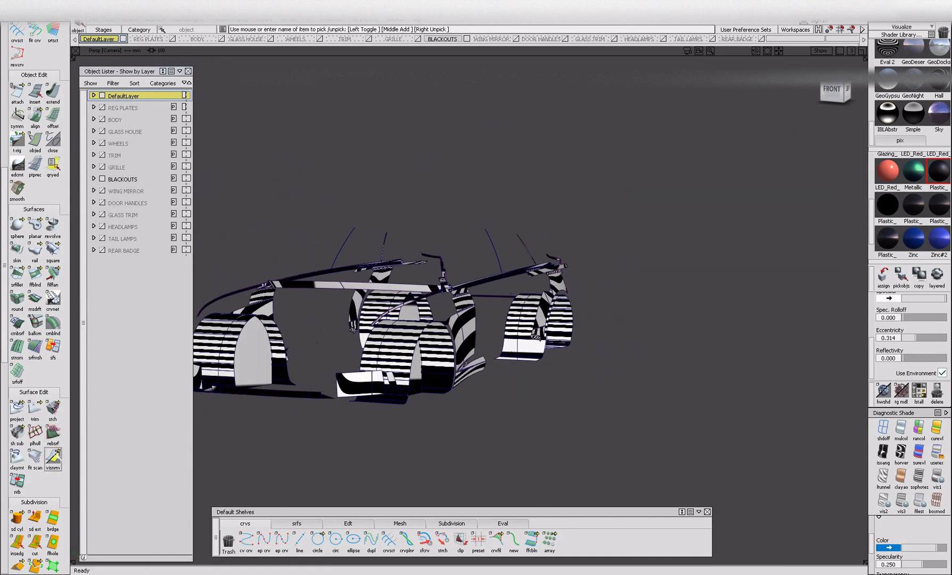
click(53, 457)
alt+shift+drag(346, 439, 551, 375)
alt+shift+drag(421, 357, 155, 362)
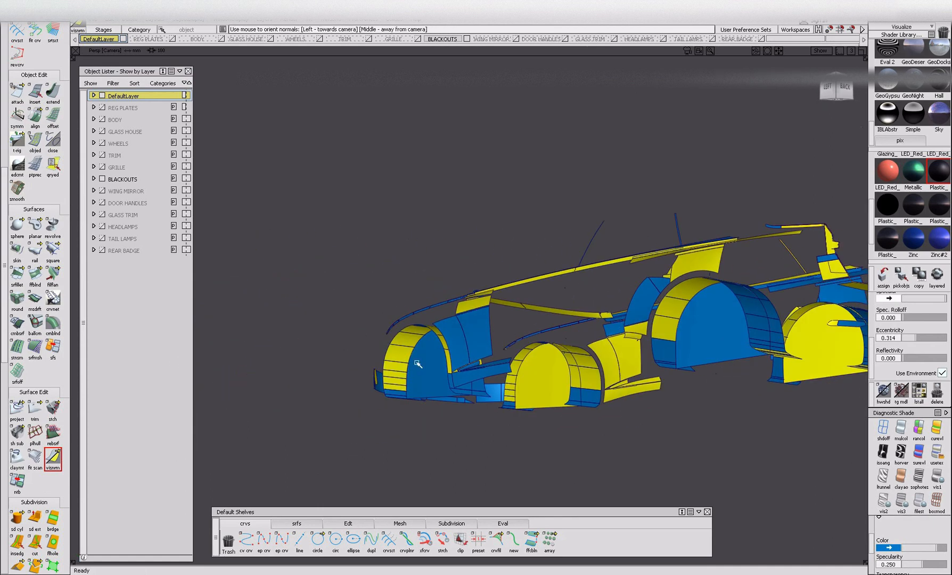
alt+shift+drag(412, 405, 268, 411)
alt+shift+drag(380, 451, 505, 323)
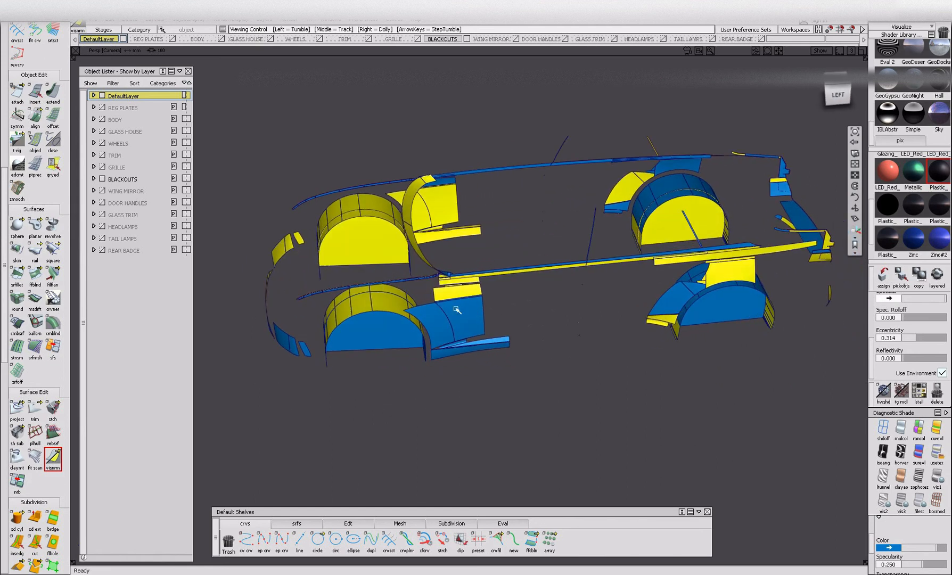
Reorient the inward-facing blackout panels around the front wheel arch and the base of the windscreen.
alt+shift+right_drag(464, 324, 498, 334)
alt+shift+drag(498, 334, 672, 269)
alt+shift+right_drag(672, 269, 609, 298)
alt+shift+drag(608, 298, 494, 362)
drag(429, 250, 519, 326)
alt+shift+right_drag(519, 327, 418, 384)
alt+shift+drag(418, 385, 281, 415)
alt+shift+drag(431, 328, 494, 250)
alt+shift+right_drag(454, 291, 564, 336)
alt+shift+drag(564, 335, 415, 346)
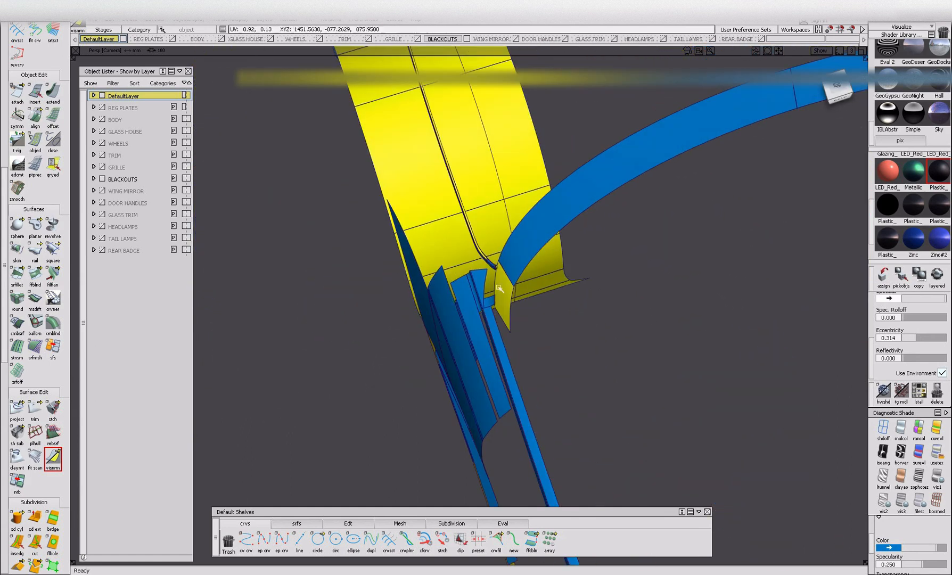
Reorient the remaining inward-facing blackout surfaces around the front wheel arch and the end of the windscreen strip.
click(498, 287)
alt+shift+right_drag(498, 290, 381, 375)
alt+shift+drag(380, 376, 692, 362)
alt+shift+right_drag(522, 314, 622, 332)
alt+shift+drag(622, 332, 695, 295)
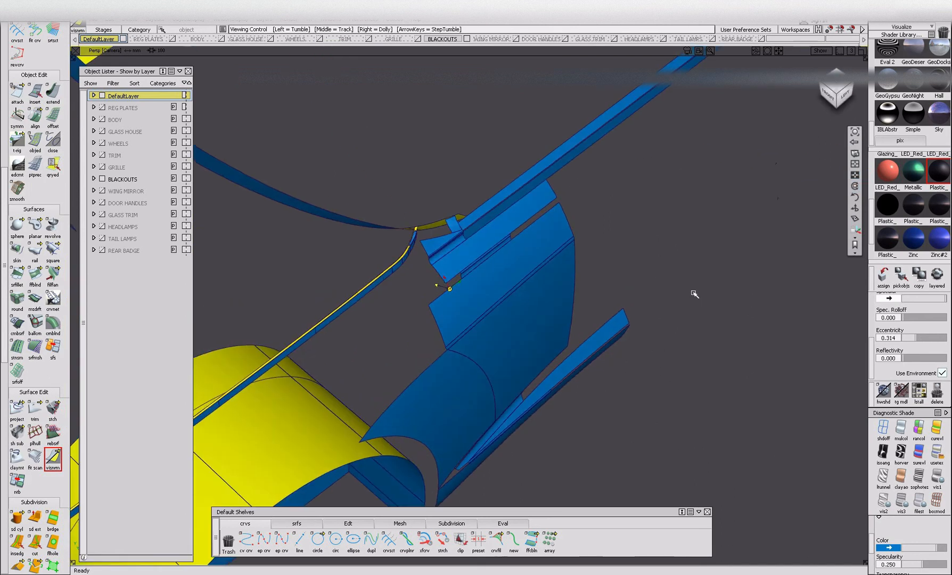
alt+shift+right_drag(694, 296, 580, 346)
alt+shift+drag(580, 346, 452, 314)
alt+shift+middle_drag(657, 367, 451, 370)
alt+shift+drag(450, 371, 501, 314)
click(542, 258)
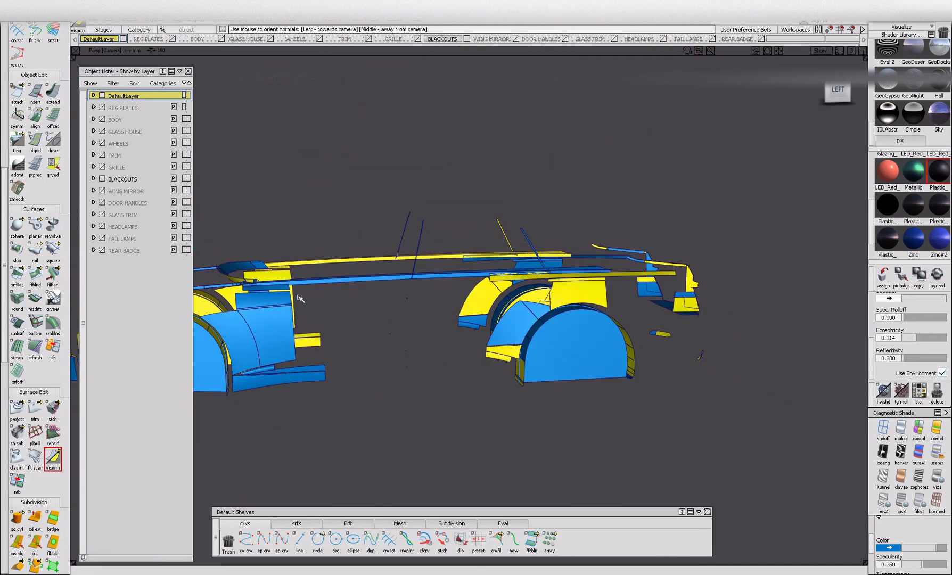
Hide the BLACKOUTS layer, show the GRILLE layer and display its visual surface orientation.
click(103, 179)
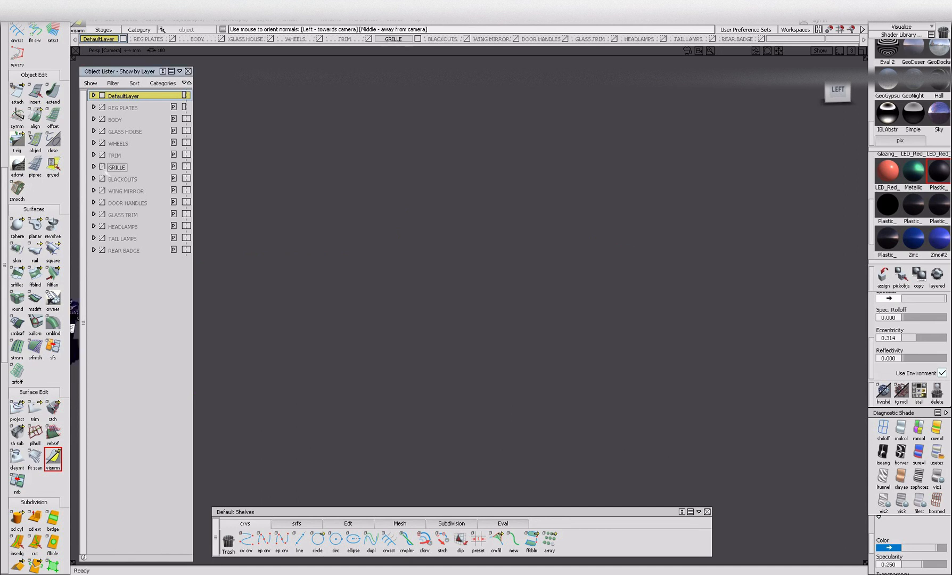
alt+shift+drag(329, 325, 536, 420)
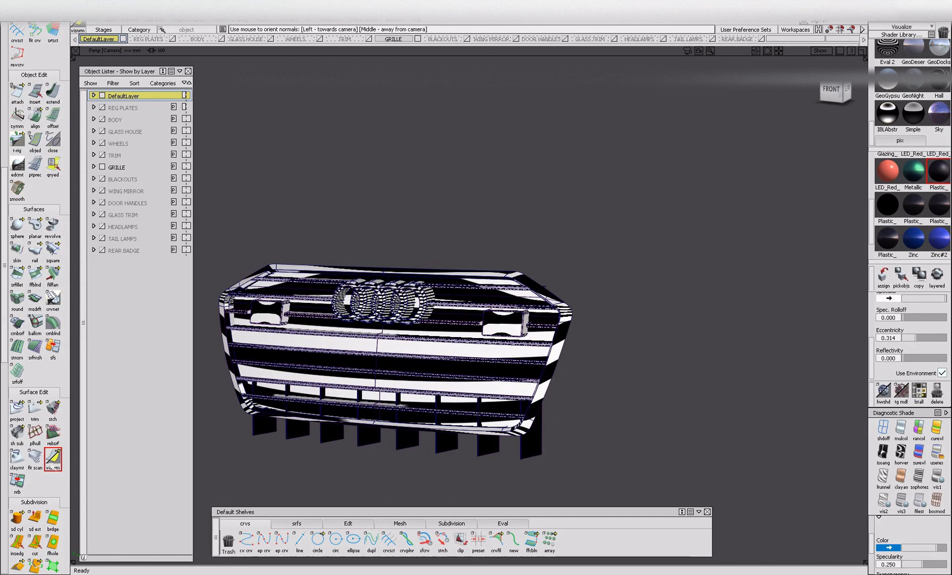
alt+shift+drag(346, 434, 409, 429)
Reorient the mismatched surfaces of the front grille and its surround, working around it from several sides.
drag(288, 429, 210, 462)
alt+shift+drag(384, 436, 524, 471)
alt+shift+drag(524, 473, 468, 473)
alt+shift+right_drag(457, 324, 521, 293)
alt+shift+drag(685, 370, 645, 332)
drag(590, 414, 597, 414)
alt+shift+drag(583, 407, 618, 456)
alt+shift+right_drag(582, 444, 551, 439)
alt+shift+drag(550, 440, 478, 317)
alt+shift+drag(598, 333, 638, 320)
alt+shift+right_drag(638, 320, 411, 289)
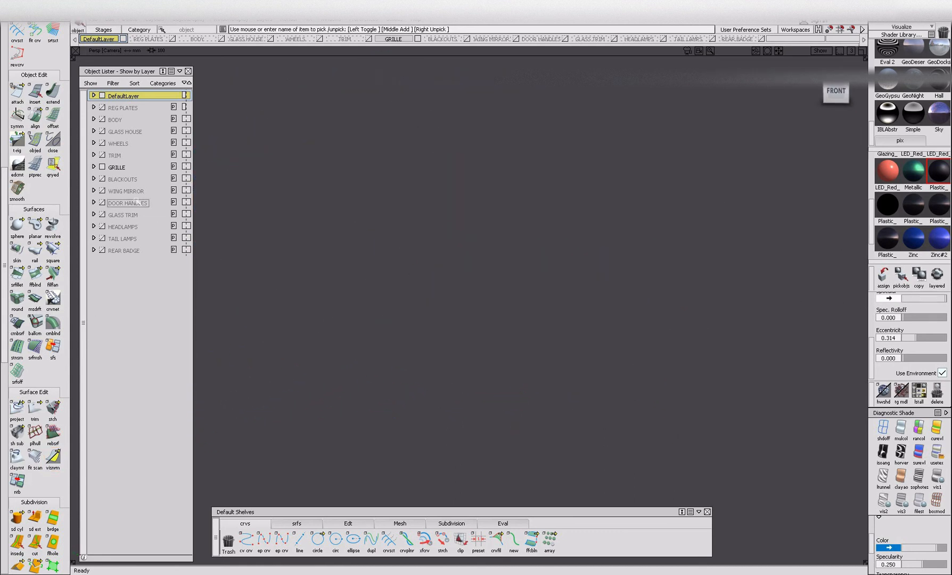
Replace the visible GRILLE layer with TRIM and display the trim's visual surface orientation.
click(113, 155)
alt+shift+drag(595, 348, 522, 348)
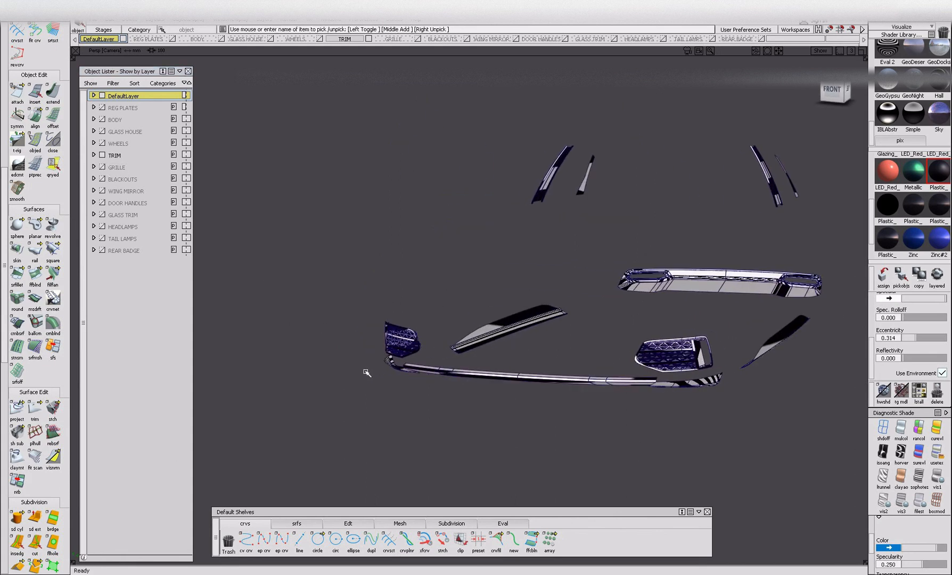
alt+shift+drag(491, 367, 426, 373)
click(53, 457)
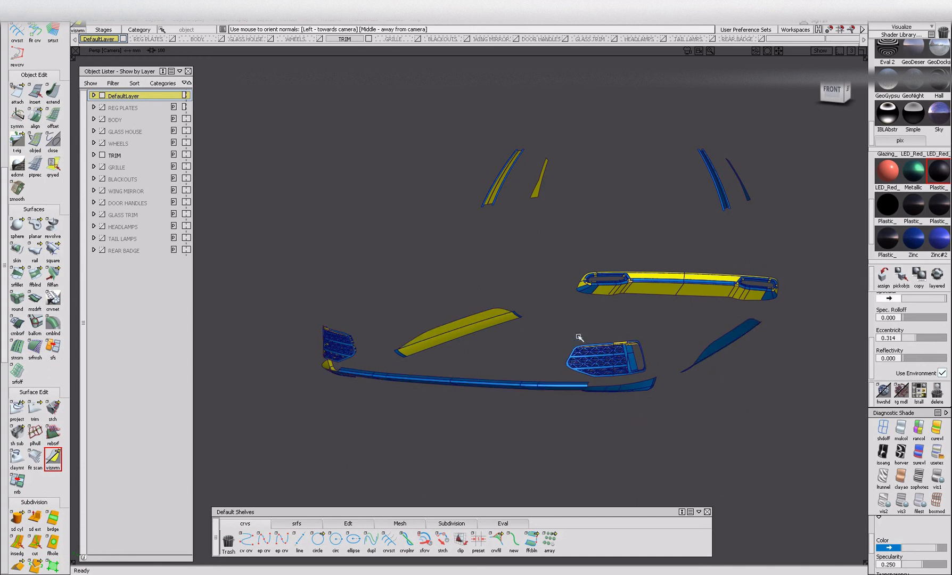
Reorient the inward-facing facets in the front air-intake mesh, working on it from below.
alt+shift+right_drag(625, 359, 705, 351)
alt+shift+drag(714, 423, 664, 401)
drag(807, 489, 808, 490)
alt+shift+right_drag(807, 490, 772, 471)
alt+shift+drag(771, 472, 745, 378)
alt+shift+right_drag(620, 362, 684, 363)
alt+shift+middle_drag(441, 228, 547, 364)
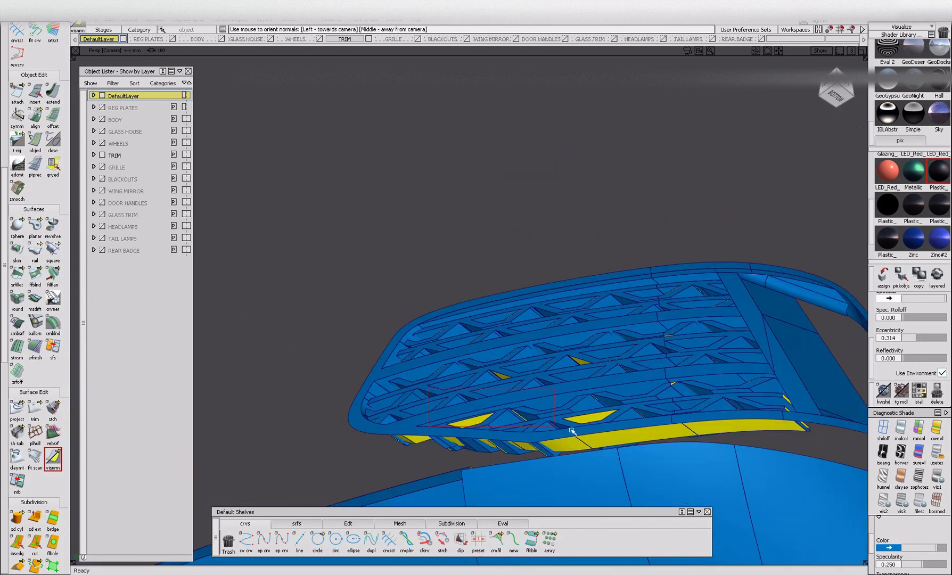
drag(617, 400, 618, 401)
alt+shift+right_drag(502, 373, 539, 389)
alt+shift+drag(540, 389, 482, 415)
Reorient the mismatched lower frame surfaces of the front air intake and its adjoining edges.
drag(484, 363, 508, 384)
alt+shift+drag(612, 449, 692, 447)
alt+shift+drag(795, 477, 666, 487)
click(743, 462)
alt+shift+drag(682, 338, 757, 481)
alt+shift+middle_drag(765, 492, 697, 364)
alt+shift+drag(748, 416, 676, 416)
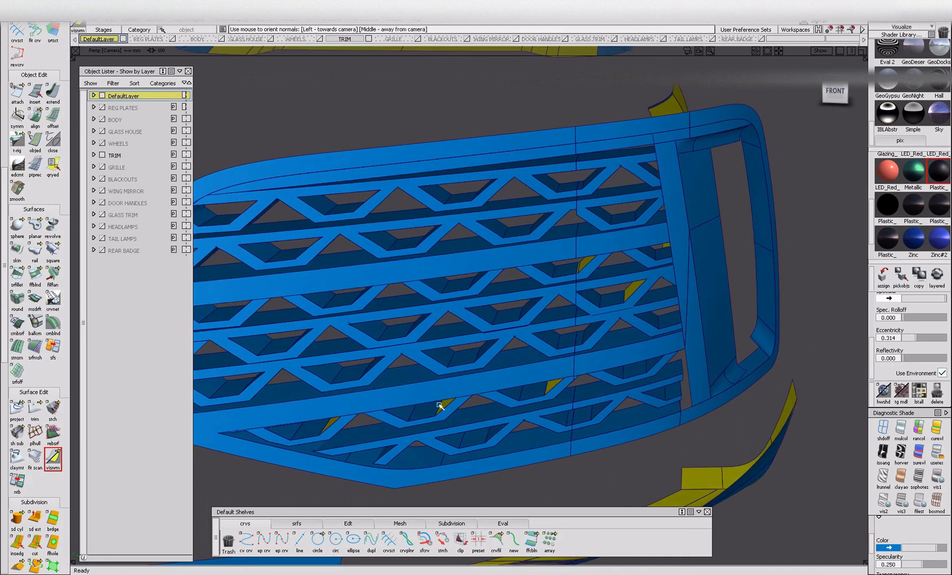
Reorient the leftover mismatched facets between the air-intake mesh bars from the front.
alt+shift+drag(353, 438, 758, 298)
alt+shift+right_drag(759, 298, 735, 333)
alt+shift+drag(735, 334, 691, 352)
alt+shift+right_drag(691, 353, 724, 390)
alt+shift+drag(724, 391, 382, 400)
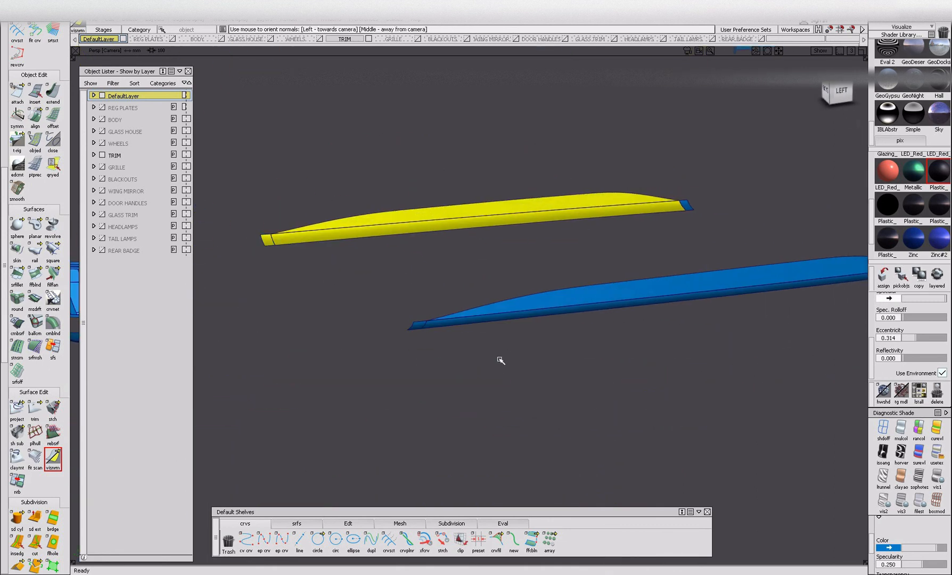
Check the side sill trims and reorient their mismatched end surfaces.
alt+shift+right_drag(441, 352, 342, 433)
alt+shift+drag(523, 342, 482, 351)
alt+shift+right_drag(482, 352, 465, 299)
click(501, 299)
alt+shift+drag(538, 365, 557, 320)
alt+shift+right_drag(704, 288, 623, 330)
alt+shift+middle_drag(624, 330, 447, 362)
alt+shift+drag(557, 307, 382, 309)
Reorient the inward-facing surfaces inside the exhaust opening of the rear bumper trim.
drag(513, 283, 610, 340)
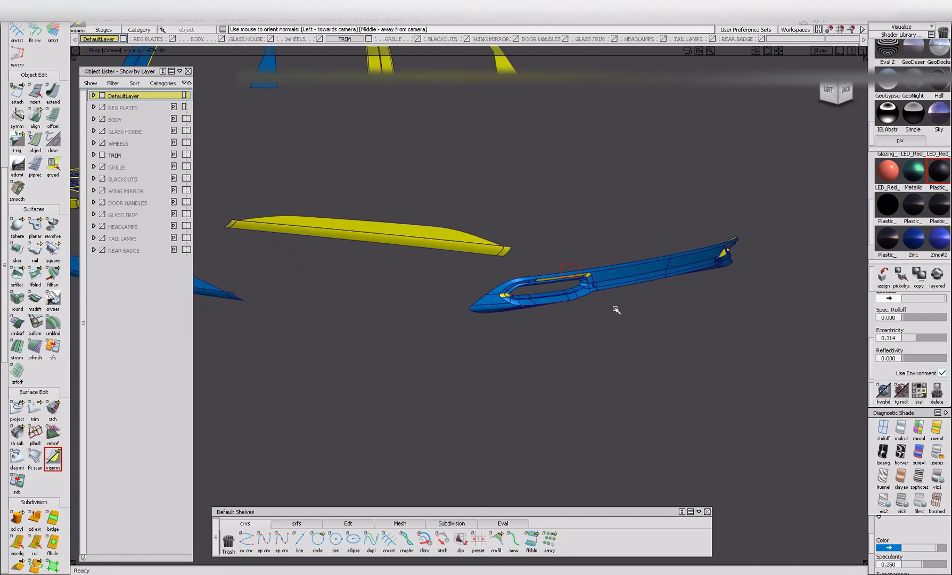
click(505, 299)
alt+shift+drag(525, 335, 487, 315)
alt+shift+middle_drag(486, 315, 787, 495)
Examine the surface orientation of the whole TRIM layer from all around the car.
alt+shift+right_drag(416, 264, 478, 325)
alt+shift+drag(477, 325, 564, 352)
alt+shift+right_drag(628, 368, 531, 358)
alt+shift+middle_drag(407, 359, 502, 350)
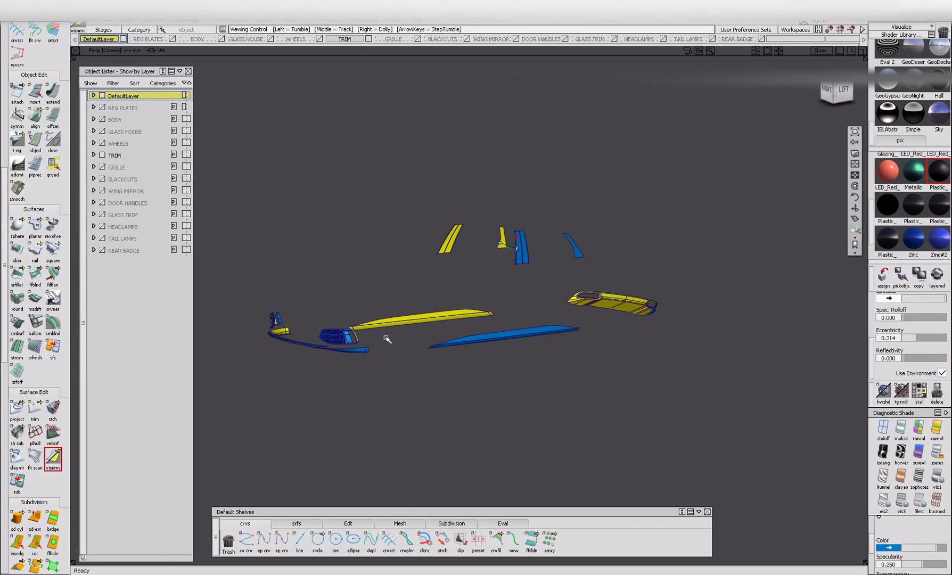
alt+shift+right_drag(343, 343, 435, 341)
alt+shift+drag(436, 340, 532, 346)
alt+shift+right_drag(532, 346, 307, 382)
alt+shift+middle_drag(307, 383, 434, 353)
alt+shift+drag(433, 353, 373, 357)
alt+shift+right_drag(373, 357, 276, 390)
alt+shift+drag(276, 389, 425, 323)
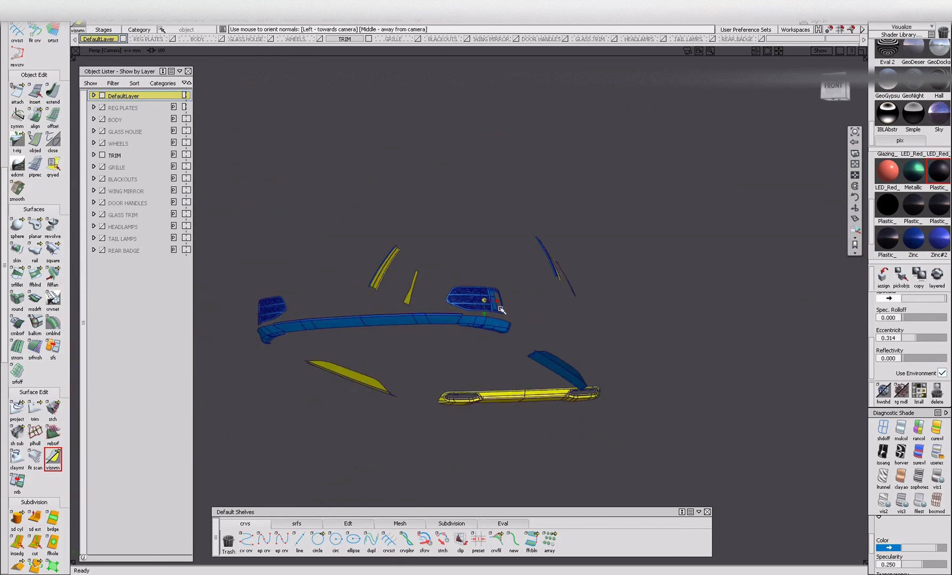
Hide the TRIM layer, show the WHEELS layer and display the wheels' visual surface orientation.
alt+shift+right_drag(426, 324, 432, 299)
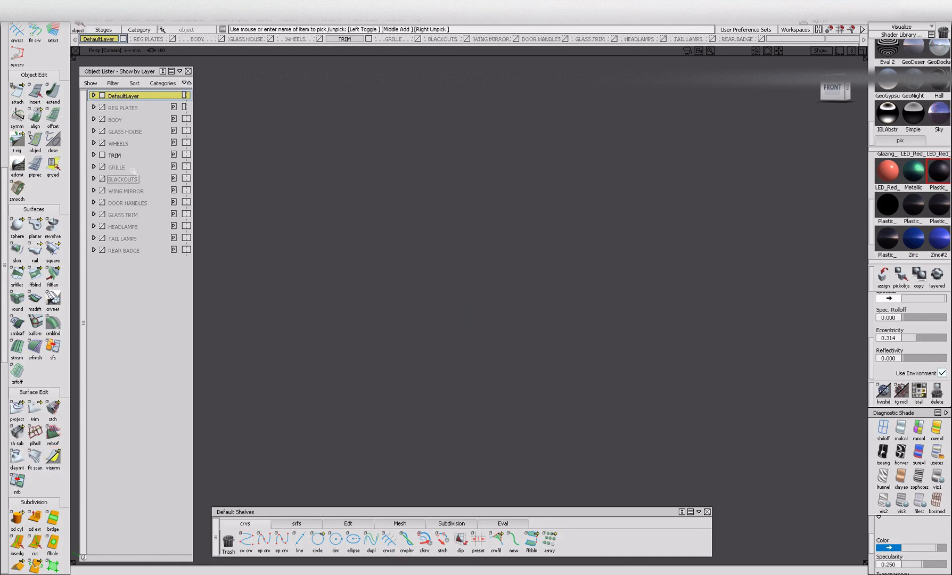
alt+shift+drag(481, 299, 462, 321)
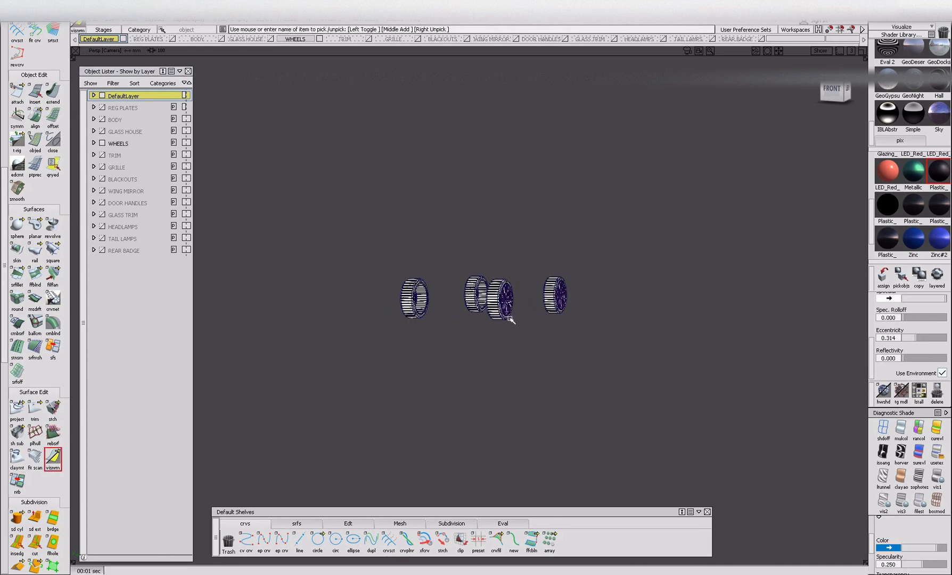
alt+shift+right_drag(507, 316, 446, 381)
mouse_move(446, 380)
alt+shift+mouse_down()
mouse_move(518, 394)
mouse_move(525, 291)
mouse_move(537, 291)
alt+shift+mouse_up()
Reorient the surfaces of the first wheel as a group so they face outward.
drag(445, 181, 677, 476)
alt+shift+drag(474, 430, 604, 426)
alt+shift+drag(372, 410, 521, 391)
click(410, 403)
alt+shift+drag(416, 423, 612, 397)
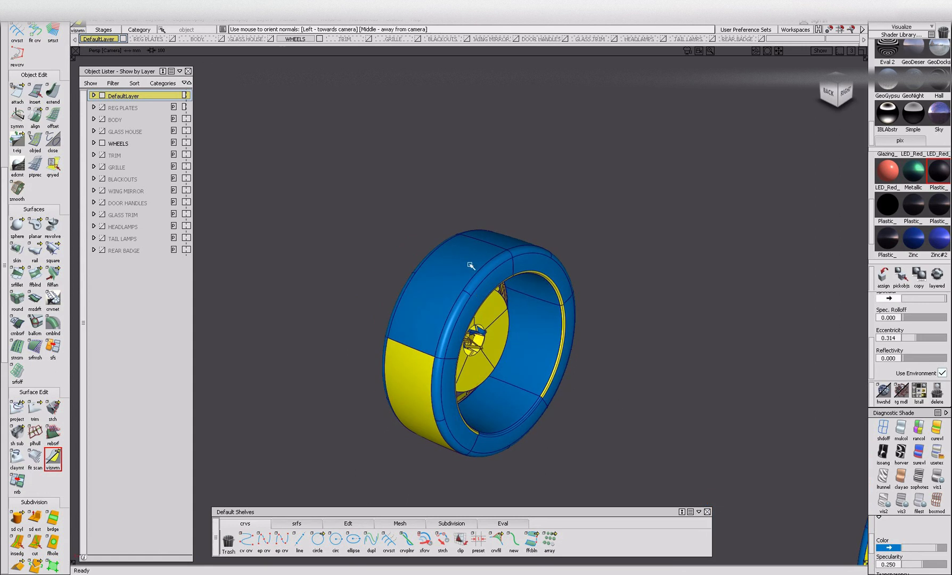
Reorient the inward-facing tyre tread and inner rim surfaces around the wheels.
drag(429, 250, 729, 481)
alt+shift+drag(524, 456, 708, 425)
alt+shift+drag(387, 344, 500, 407)
drag(437, 231, 643, 431)
alt+shift+right_drag(494, 339, 602, 343)
alt+shift+drag(601, 343, 560, 334)
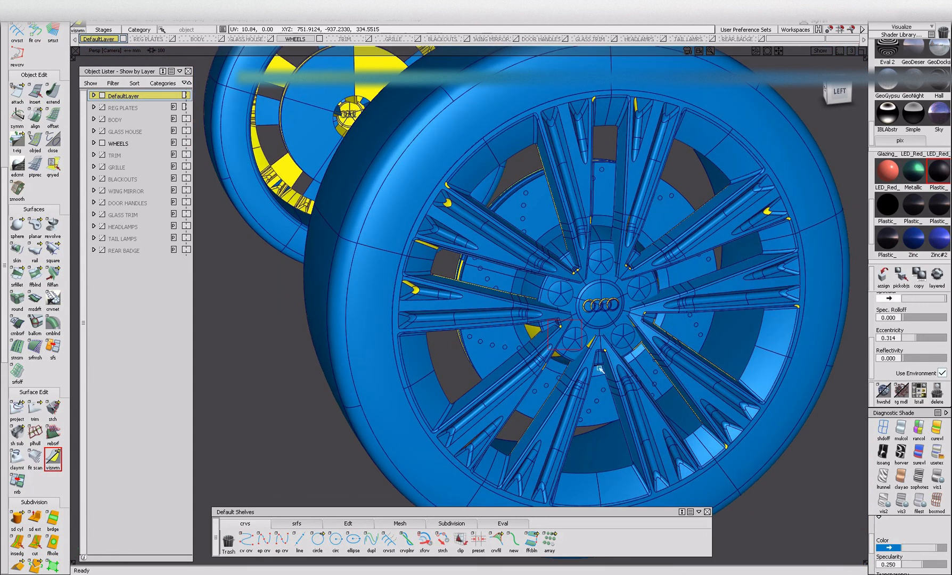
Reorient the mismatched spoke side faces and spoke tips on the wheel's outer face.
alt+shift+drag(405, 279, 463, 251)
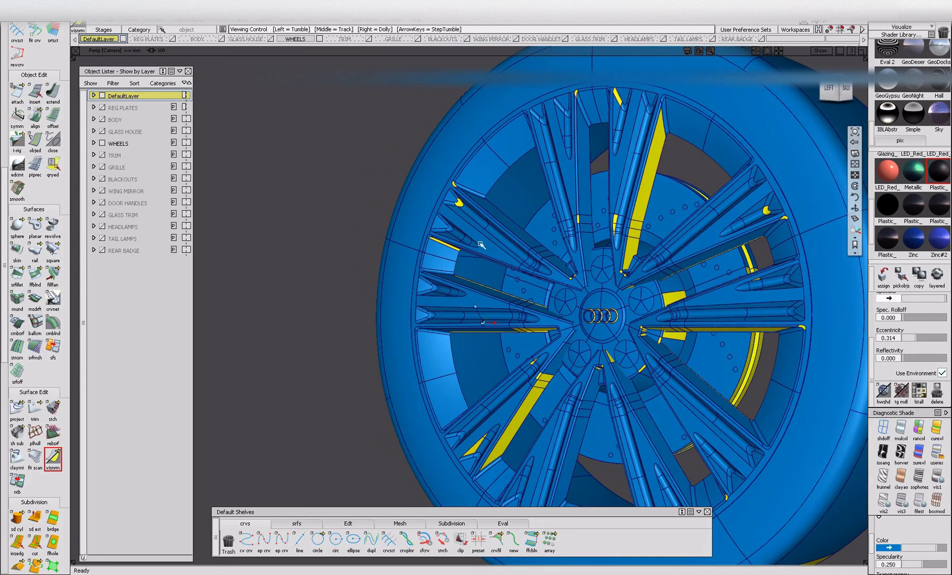
drag(402, 184, 554, 324)
alt+shift+drag(588, 111, 538, 80)
drag(517, 49, 647, 191)
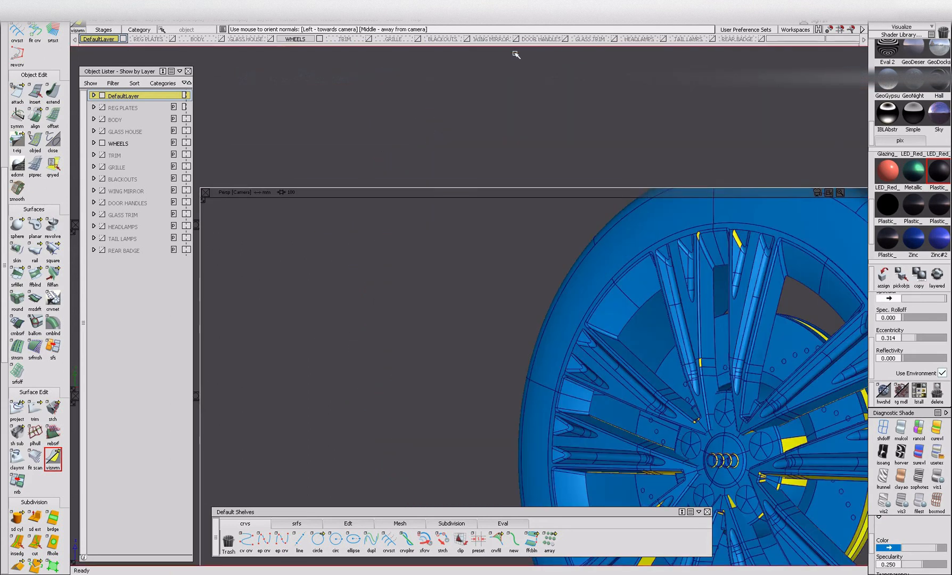
drag(514, 54, 514, 54)
alt+shift+drag(746, 453, 679, 426)
alt+shift+drag(553, 180, 612, 309)
Reorient the mismatched hub slivers and the brake disc edge visible between the spokes.
alt+shift+drag(537, 434, 439, 309)
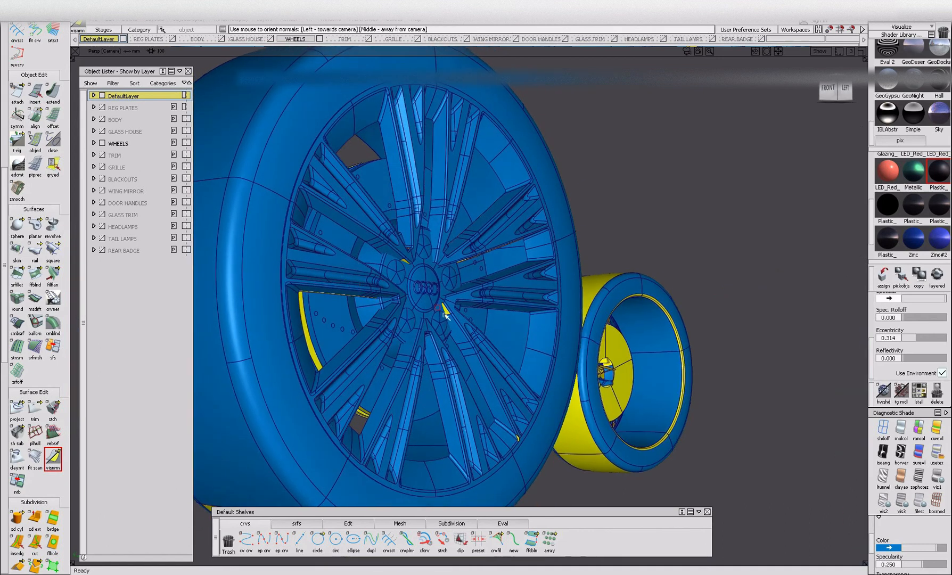
alt+shift+drag(478, 260, 421, 237)
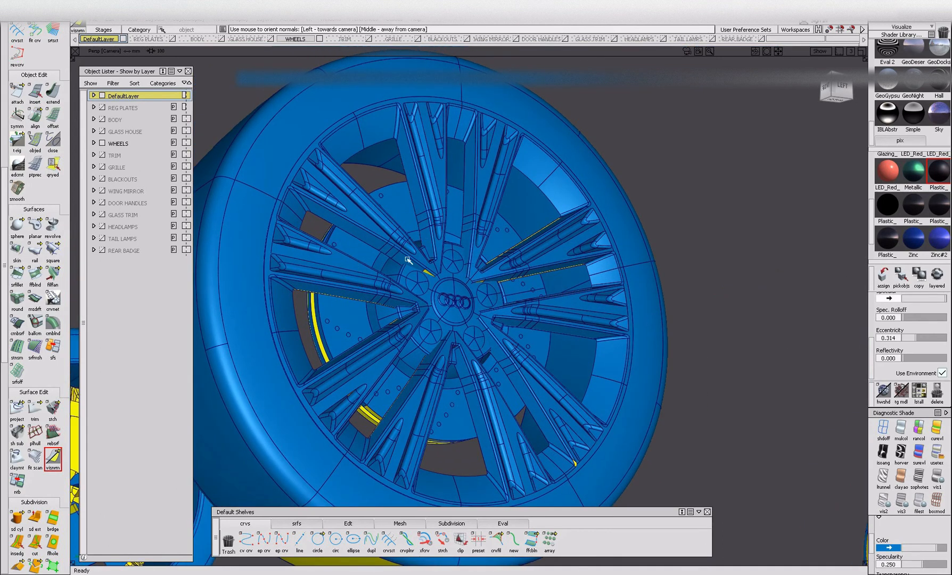
alt+shift+drag(455, 296, 320, 331)
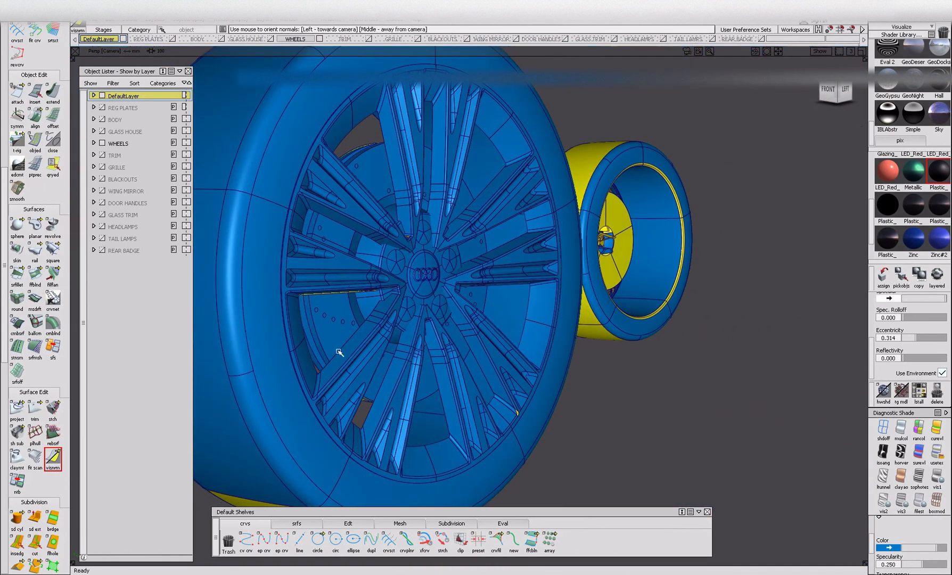
alt+shift+right_drag(339, 352, 331, 390)
alt+shift+drag(331, 390, 321, 292)
Reorient the mismatched spoke backing segments around the brake disc from the wheel's inner side.
alt+shift+drag(294, 257, 290, 266)
alt+shift+right_drag(290, 266, 310, 257)
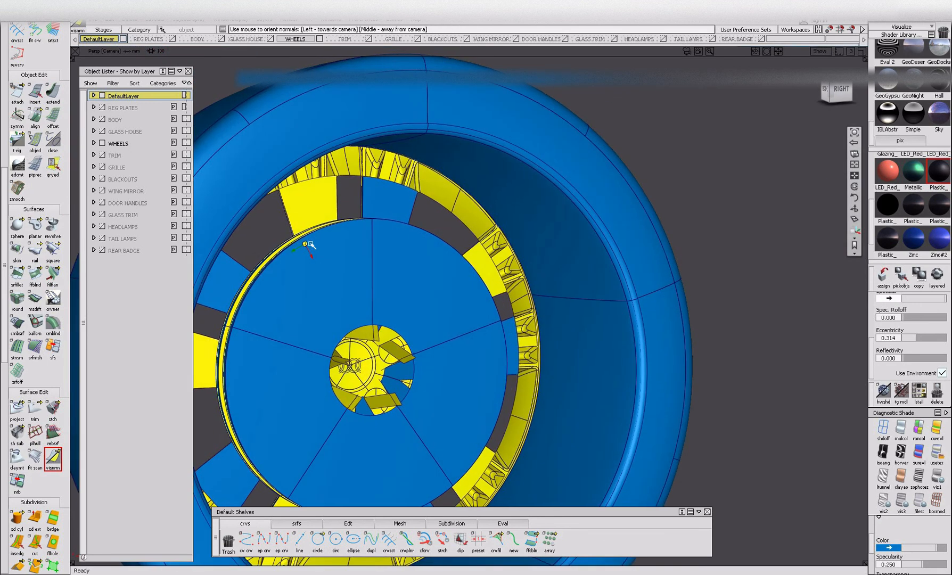
alt+shift+drag(396, 259, 363, 274)
click(214, 342)
alt+shift+middle_drag(332, 432, 375, 346)
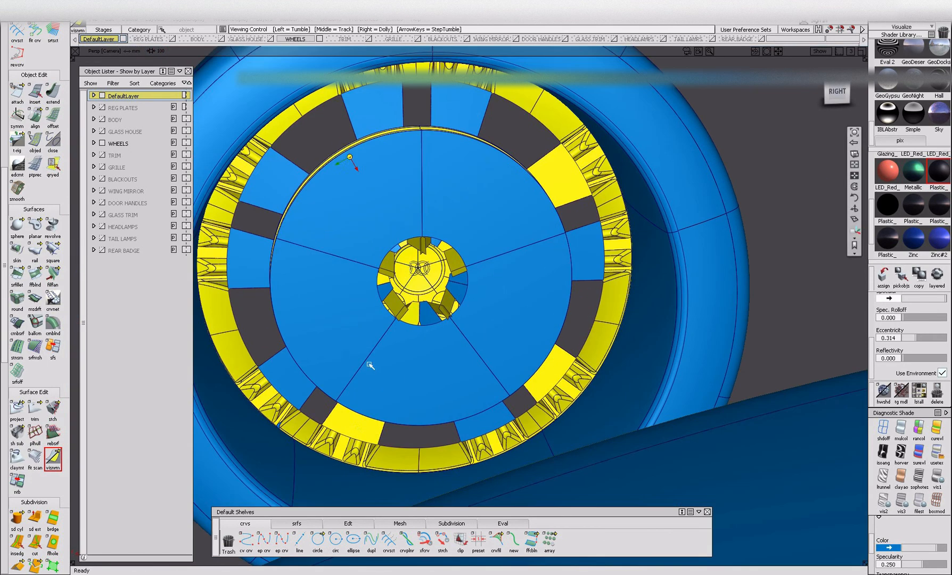
alt+shift+drag(570, 180, 516, 141)
alt+shift+right_drag(512, 156, 461, 177)
alt+shift+drag(461, 178, 367, 237)
alt+shift+right_drag(367, 237, 421, 263)
Move on to the next wheel and reorient its tyre and rim surfaces as a group.
alt+shift+drag(421, 263, 452, 326)
alt+shift+right_drag(452, 326, 396, 309)
alt+shift+middle_drag(468, 338, 203, 337)
alt+shift+right_drag(598, 302, 569, 293)
alt+shift+middle_drag(570, 293, 517, 322)
alt+shift+right_drag(516, 322, 574, 382)
click(557, 329)
alt+shift+drag(574, 383, 580, 370)
alt+shift+drag(458, 227, 639, 246)
alt+shift+middle_drag(400, 293, 397, 211)
drag(397, 212, 600, 423)
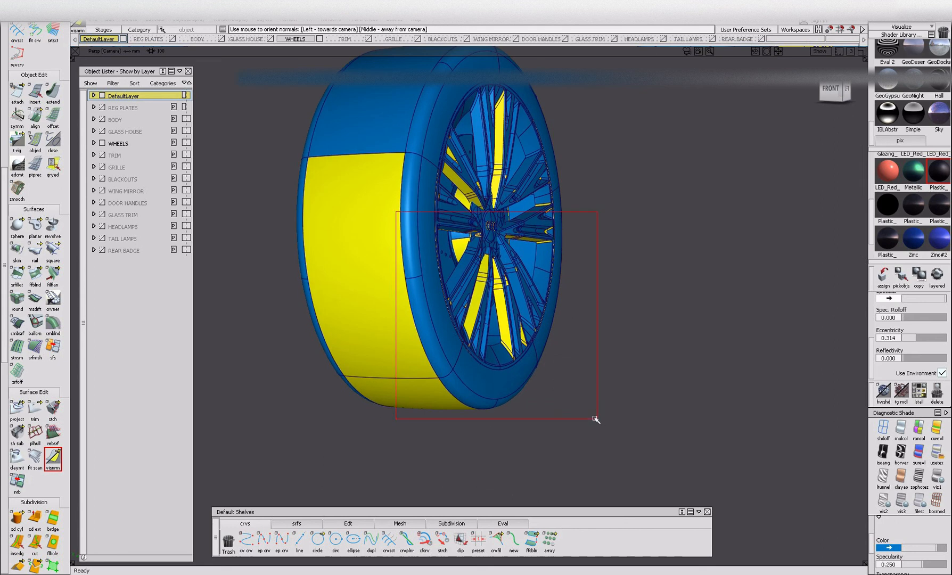
Reorient the inward-facing spoke side faces of this wheel from oblique angles.
click(459, 166)
alt+shift+drag(473, 170, 464, 171)
alt+shift+right_drag(464, 171, 443, 187)
alt+shift+middle_drag(471, 181, 474, 266)
click(456, 125)
alt+shift+drag(512, 155, 451, 204)
alt+shift+middle_drag(428, 256, 506, 153)
drag(618, 373, 620, 374)
Reorient the small mismatched faces at the spoke tips and around the hub.
alt+shift+drag(620, 373, 329, 396)
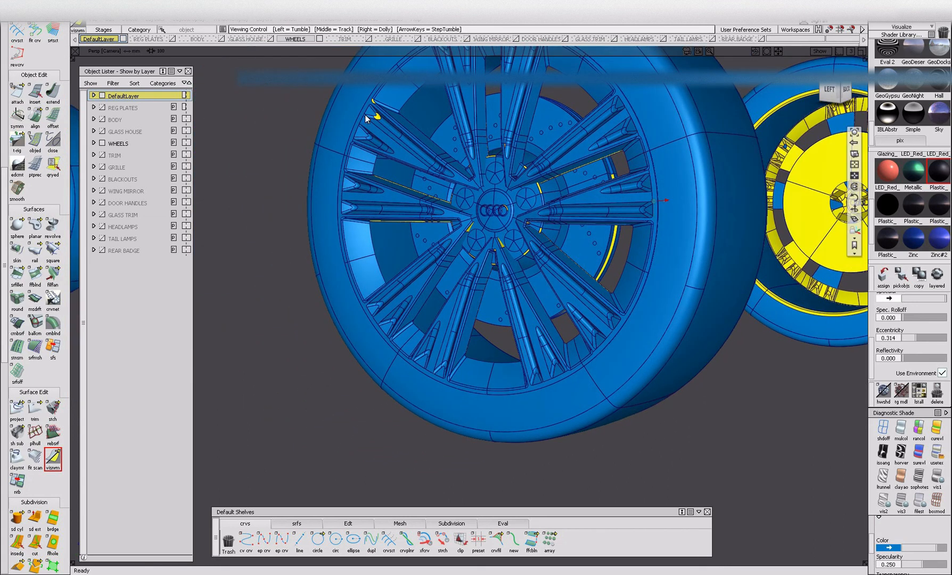
alt+shift+right_drag(524, 212, 495, 221)
drag(536, 161, 561, 202)
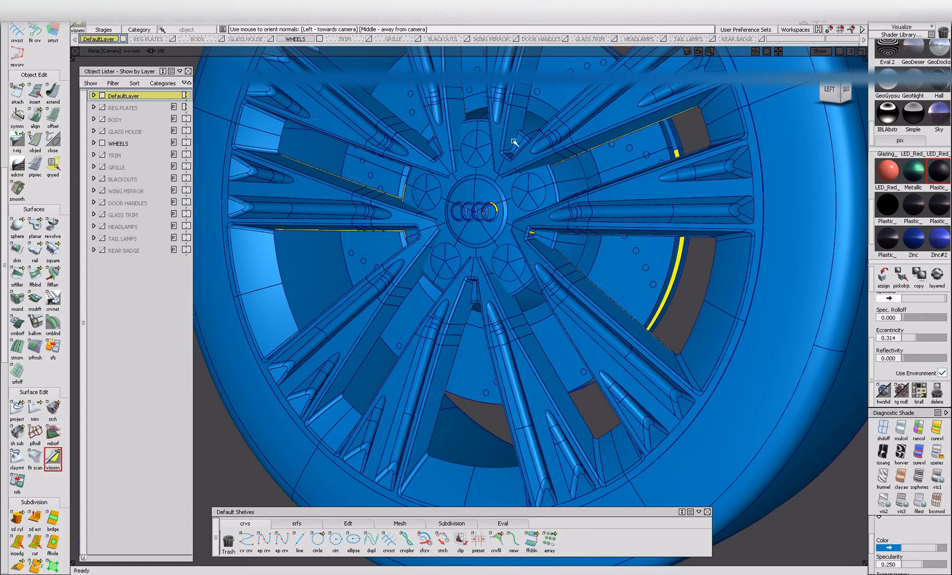
alt+shift+right_drag(532, 231, 509, 238)
click(532, 235)
Reorient the five inward-facing sections of the brake disc's rear face.
alt+shift+middle_drag(673, 187, 462, 294)
mouse_move(591, 245)
alt+shift+right_down()
mouse_move(584, 266)
mouse_move(599, 255)
alt+shift+right_up()
alt+shift+middle_drag(598, 255, 692, 208)
alt+shift+drag(692, 207, 232, 325)
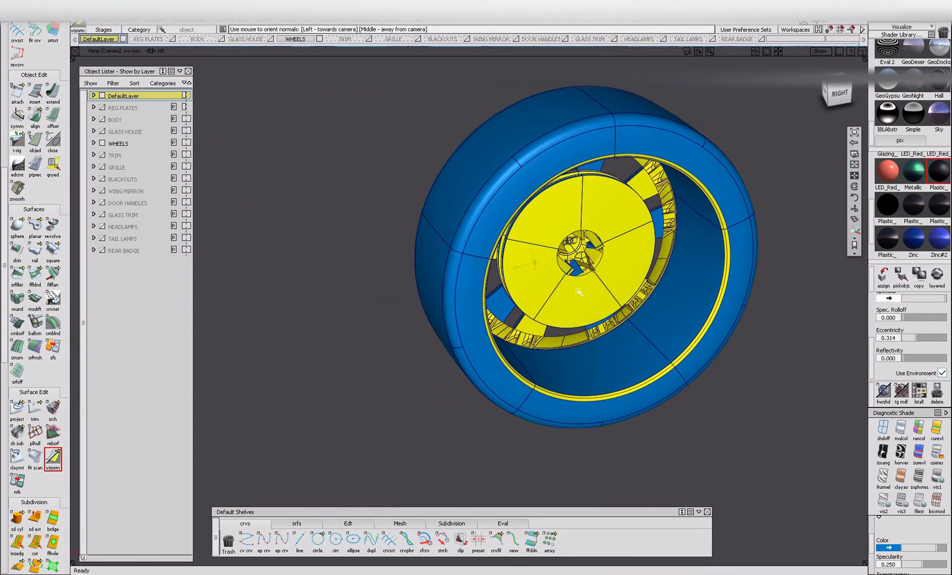
click(583, 297)
click(539, 272)
click(551, 217)
click(612, 208)
click(628, 254)
Reorient the mismatched spoke backing segments surrounding this wheel's brake disc.
alt+shift+drag(684, 277, 750, 147)
alt+shift+drag(741, 313, 561, 222)
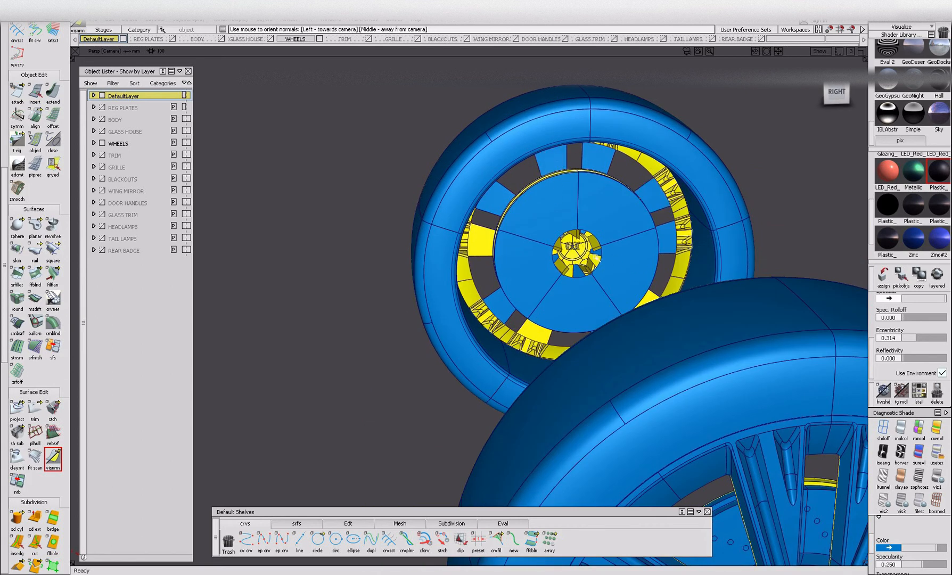
alt+shift+drag(616, 262, 545, 333)
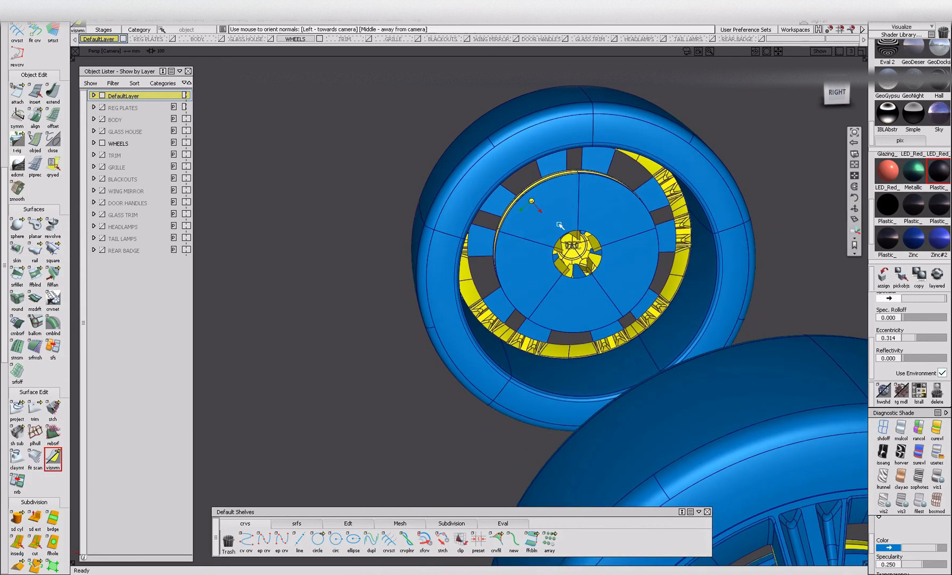
Reorient the narrow rim strips along the brake disc's outer edge from the inner side.
alt+shift+scroll(537, 205, up, 5)
alt+shift+drag(616, 201, 603, 205)
alt+shift+drag(446, 302, 429, 317)
alt+shift+drag(553, 339, 550, 372)
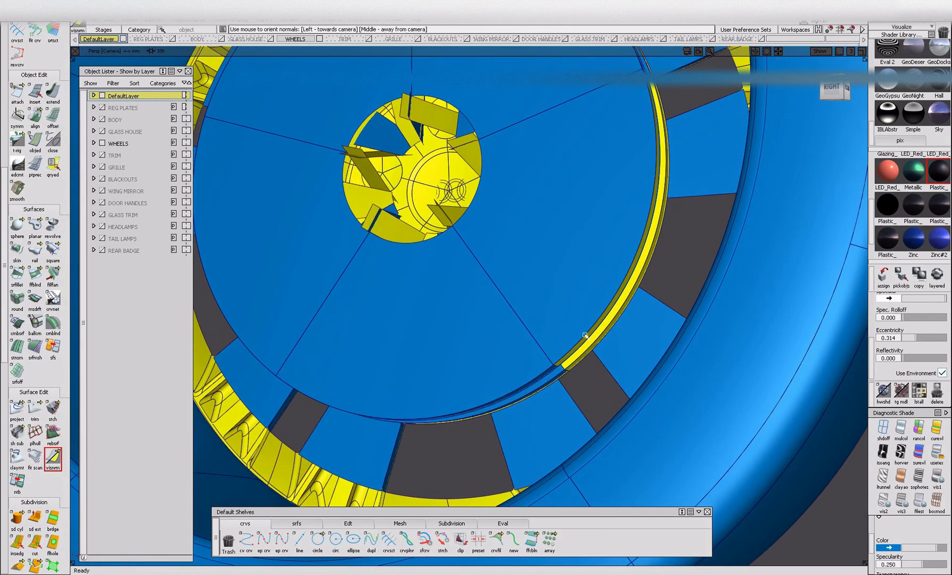
alt+shift+drag(646, 292, 601, 314)
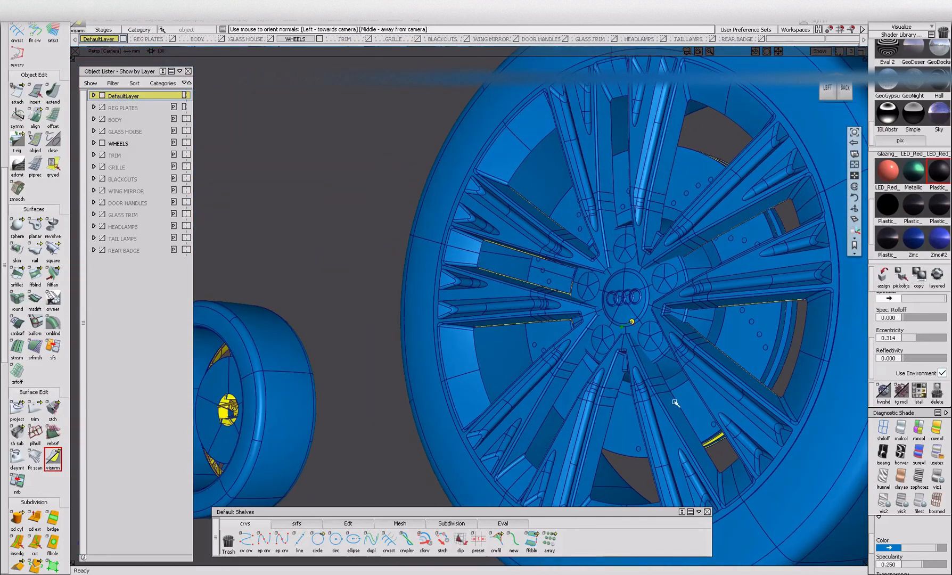
Reorient the remaining mismatched brake disc edge strips from both sides and check all four wheels together.
alt+shift+drag(721, 450, 512, 342)
alt+shift+drag(701, 290, 496, 286)
alt+shift+right_drag(496, 285, 442, 323)
alt+shift+middle_drag(442, 324, 340, 347)
alt+shift+right_drag(341, 347, 417, 345)
alt+shift+drag(418, 345, 395, 341)
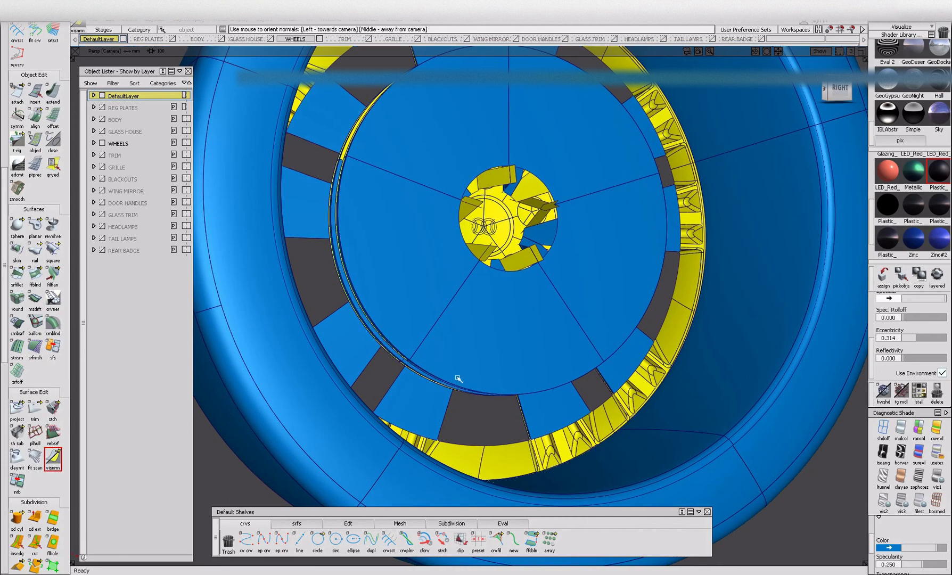
alt+shift+drag(457, 386, 377, 218)
alt+shift+drag(367, 142, 628, 106)
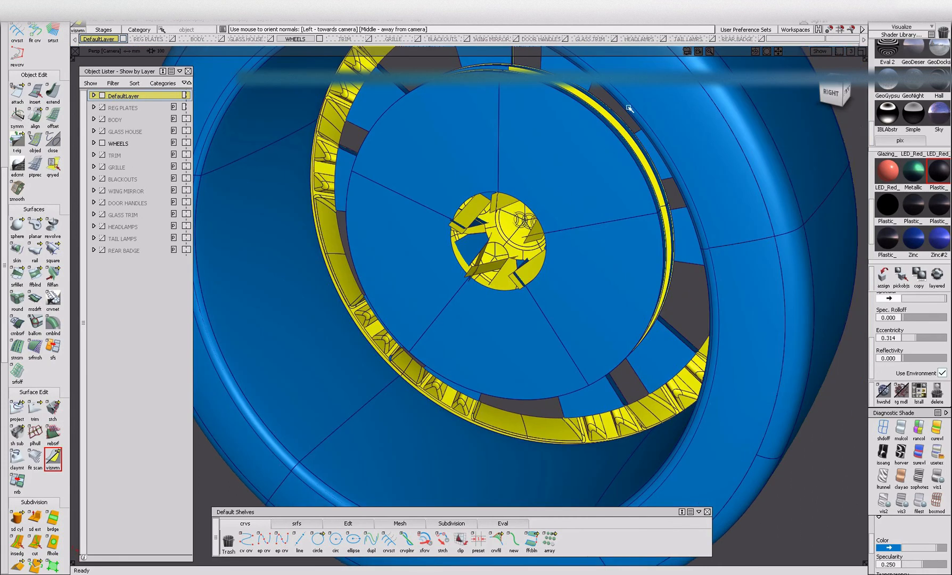
alt+shift+drag(673, 248, 417, 264)
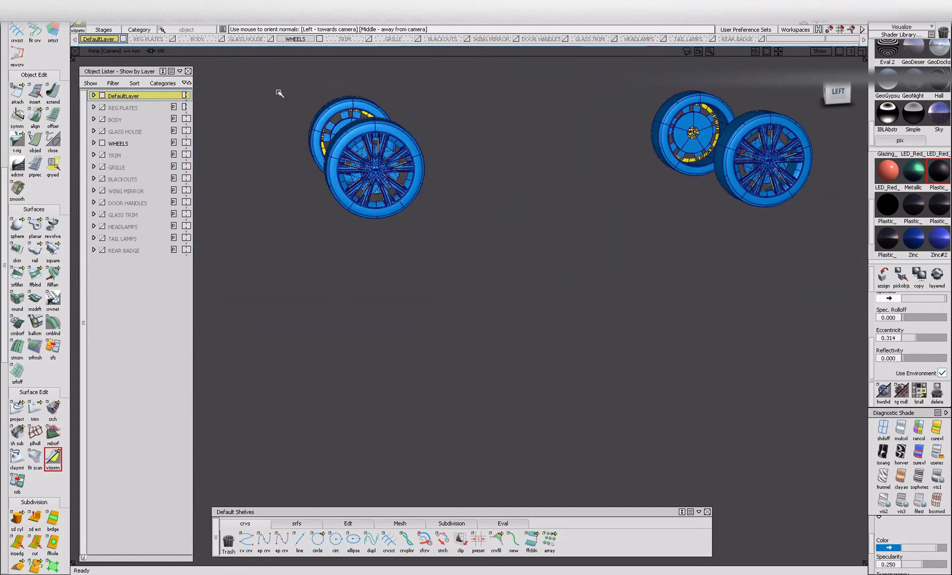
Isolate the GLASS HOUSE layer and reorient the inward-facing rear windscreen so all the glass faces outward.
mouse_move(505, 271)
alt+shift+mouse_down()
mouse_move(459, 274)
mouse_move(511, 328)
alt+shift+mouse_up()
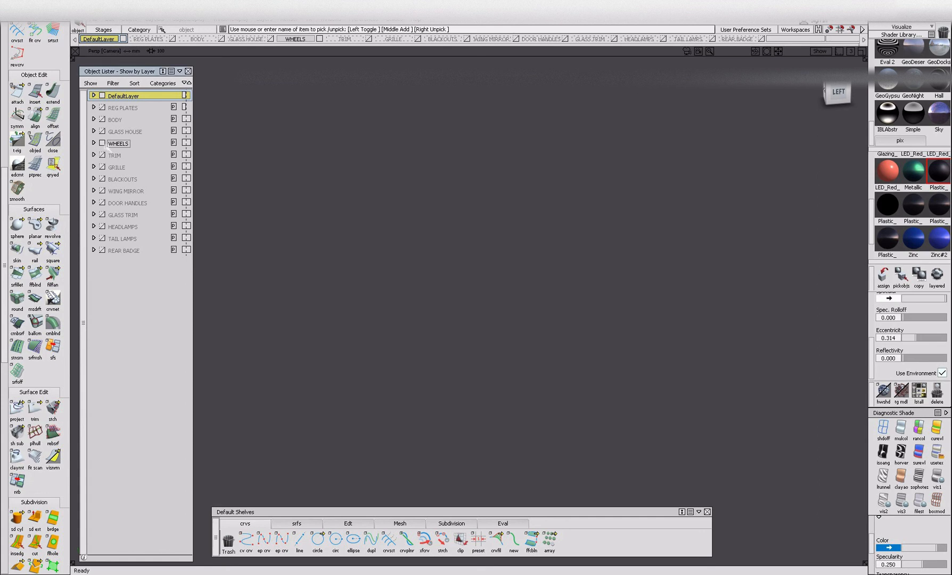
click(101, 131)
click(52, 457)
mouse_move(569, 195)
alt+shift+middle_down()
mouse_move(543, 255)
mouse_move(546, 364)
alt+shift+middle_up()
click(440, 207)
alt+shift+middle_drag(440, 207, 293, 214)
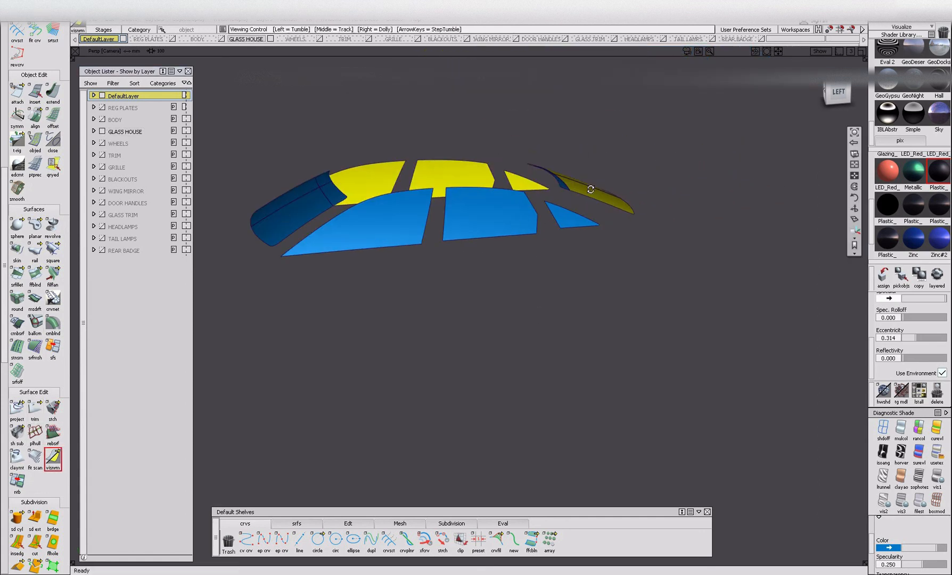
click(602, 209)
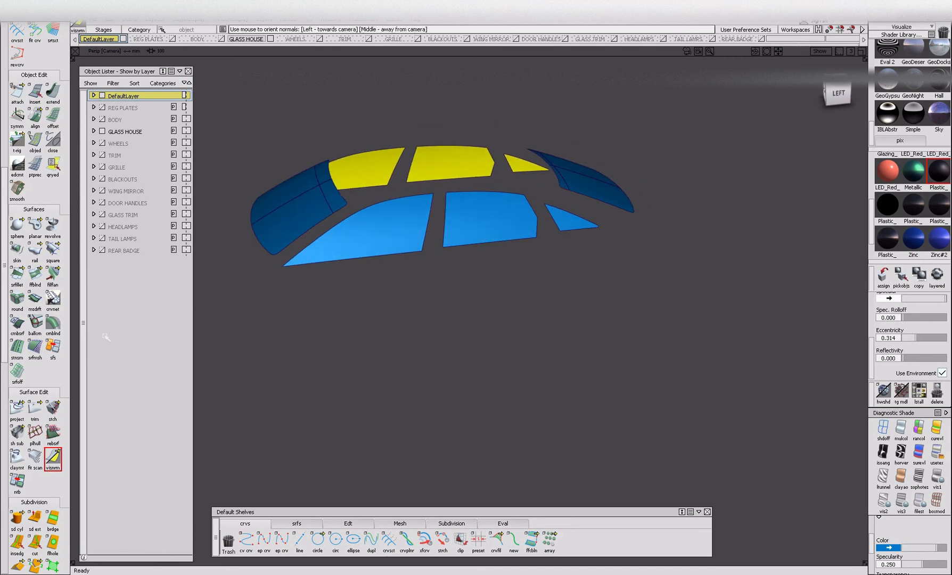
ctrl+shift+drag(412, 207, 392, 305)
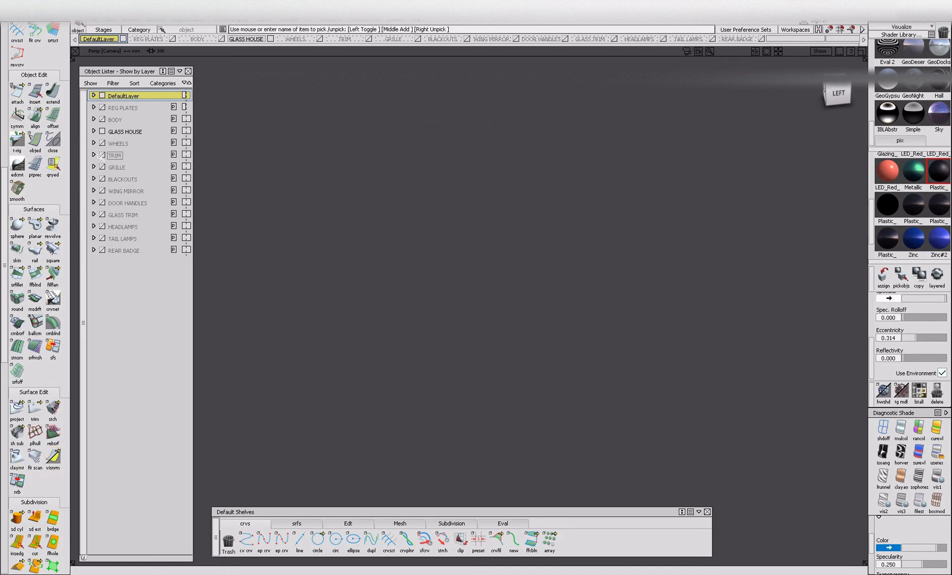
Isolate the BODY layer and visualise the orientation of all its surfaces.
click(102, 119)
alt+shift+right_drag(375, 175, 350, 177)
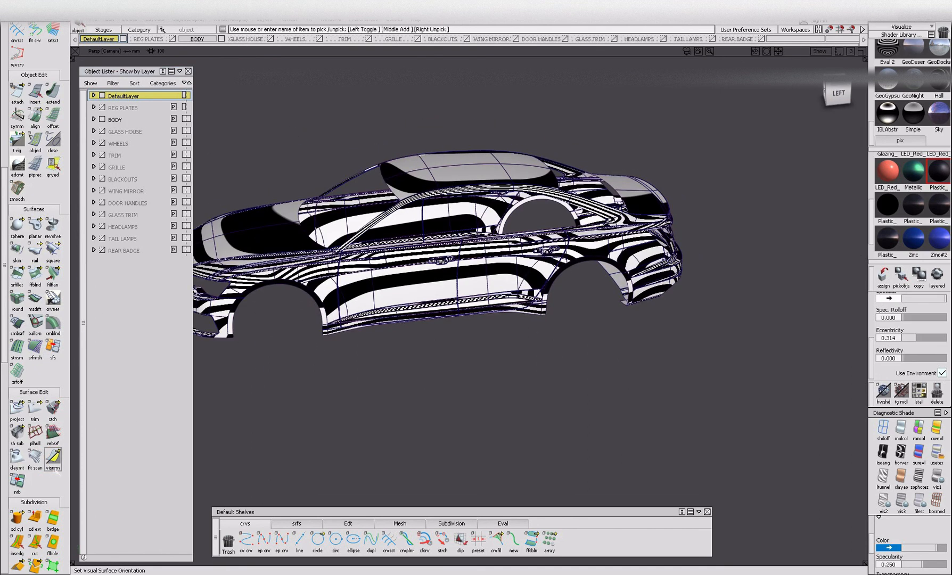
alt+shift+middle_drag(329, 336, 393, 360)
drag(291, 185, 602, 429)
alt+shift+drag(565, 404, 555, 375)
drag(746, 289, 720, 309)
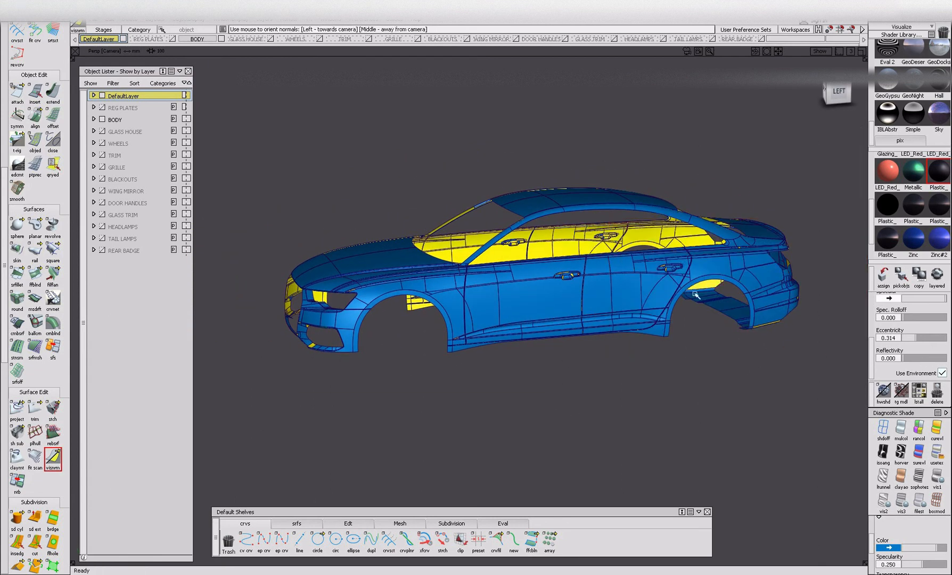
Reorient the small mismatched patches along the body side, including the shoulder-line strip below the rear pillar.
alt+shift+right_drag(313, 350, 322, 373)
alt+shift+right_drag(561, 288, 617, 355)
drag(458, 268, 554, 317)
alt+shift+drag(670, 327, 658, 336)
alt+shift+middle_drag(658, 336, 562, 314)
alt+shift+drag(677, 365, 473, 375)
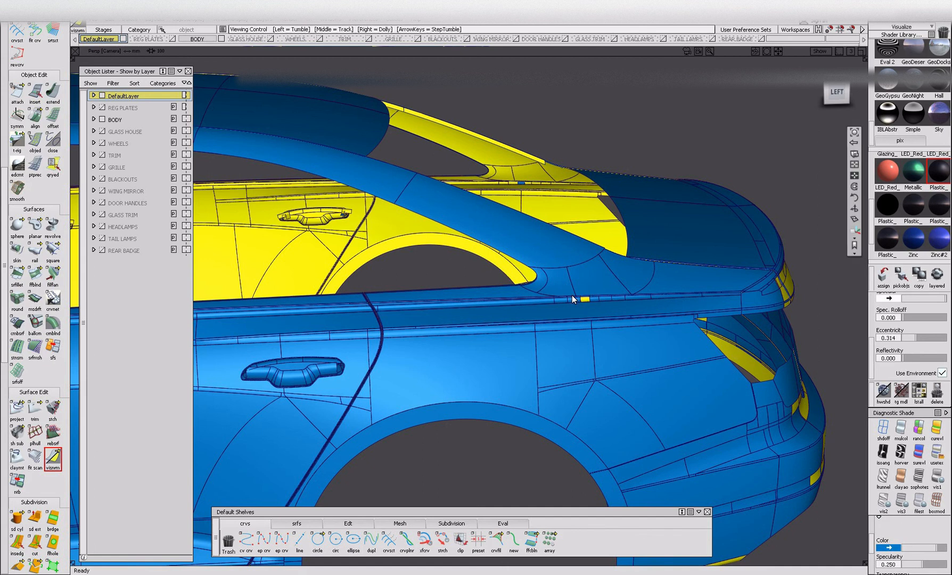
alt+shift+right_drag(585, 307, 592, 322)
alt+shift+drag(592, 322, 511, 314)
alt+shift+right_drag(512, 314, 481, 368)
alt+shift+drag(481, 368, 444, 477)
alt+shift+middle_drag(444, 478, 481, 424)
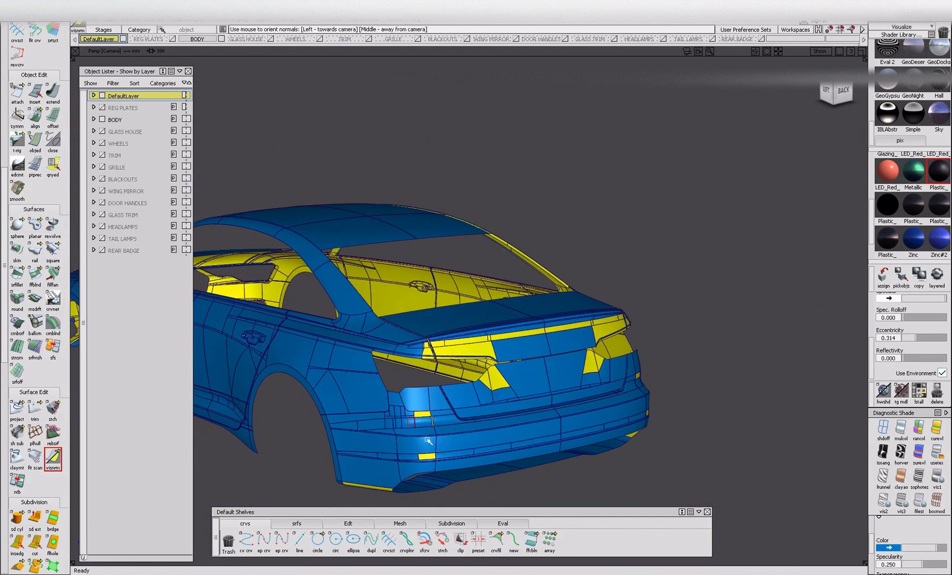
Reorient the mismatched patches on the rear bumper and the strip along the boot lid's lip.
click(498, 381)
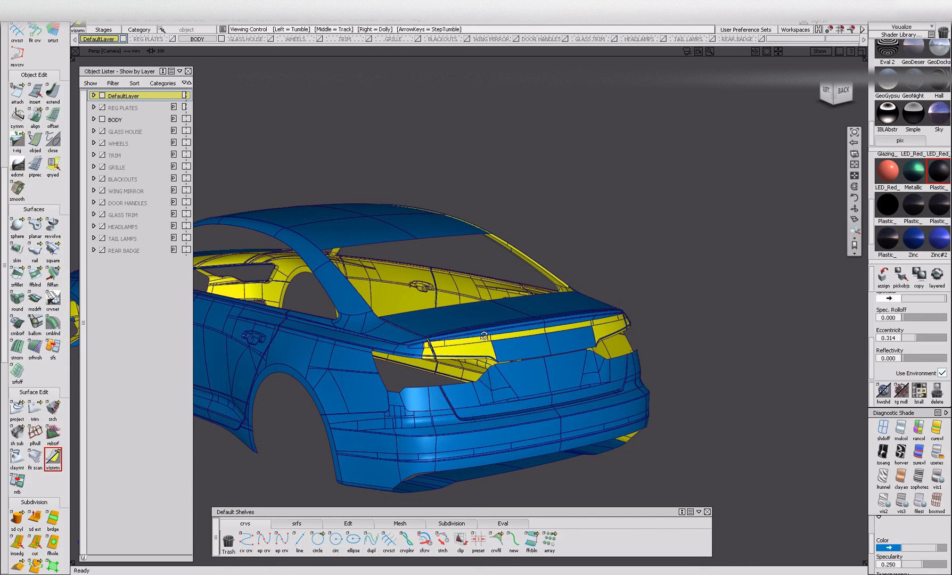
alt+shift+drag(499, 381, 454, 356)
alt+shift+right_drag(454, 356, 474, 327)
drag(457, 338, 573, 394)
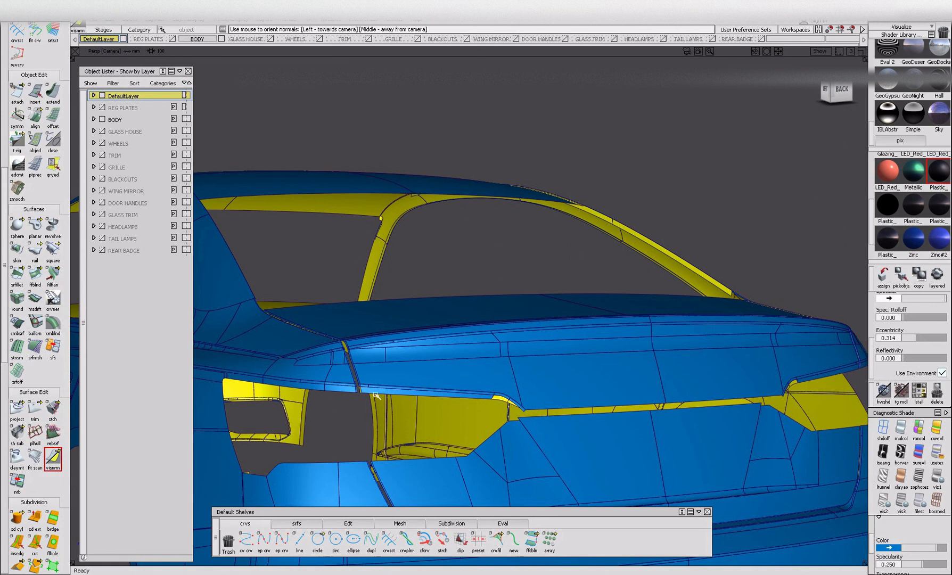
Reorient the narrow strips at the boot lid's shut line and at its lower edge beside the tail lamp opening.
alt+shift+right_drag(412, 391, 388, 392)
alt+shift+drag(662, 398, 652, 373)
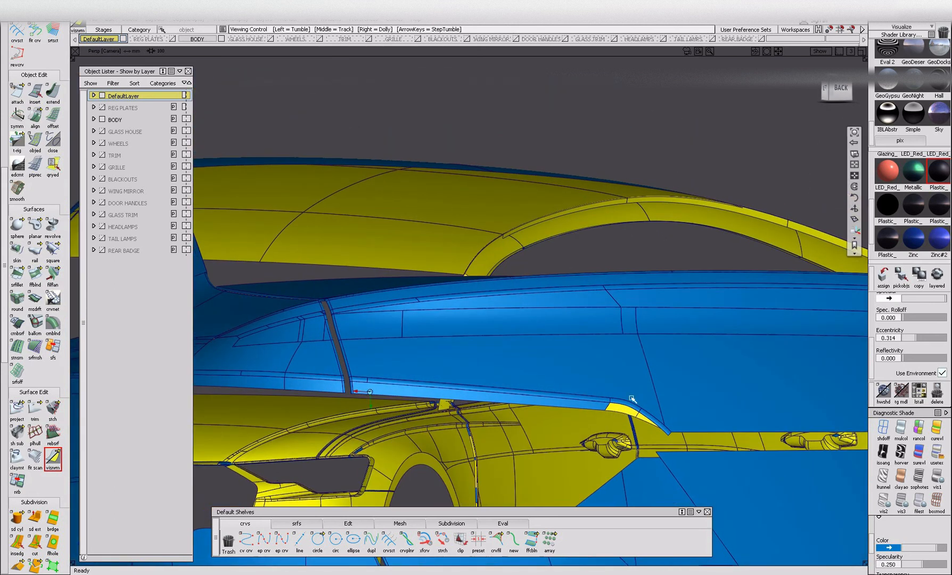
alt+shift+drag(545, 411, 415, 378)
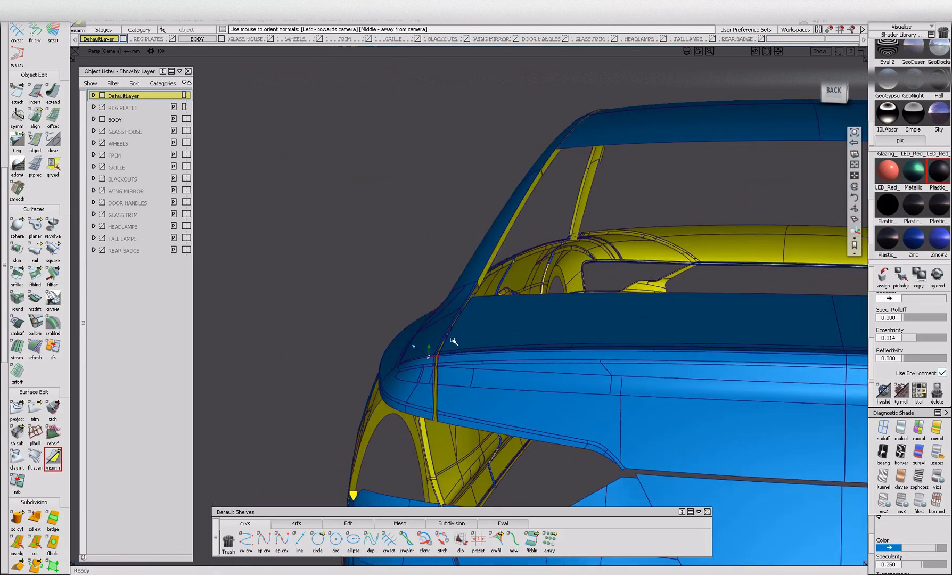
alt+shift+drag(523, 278, 597, 298)
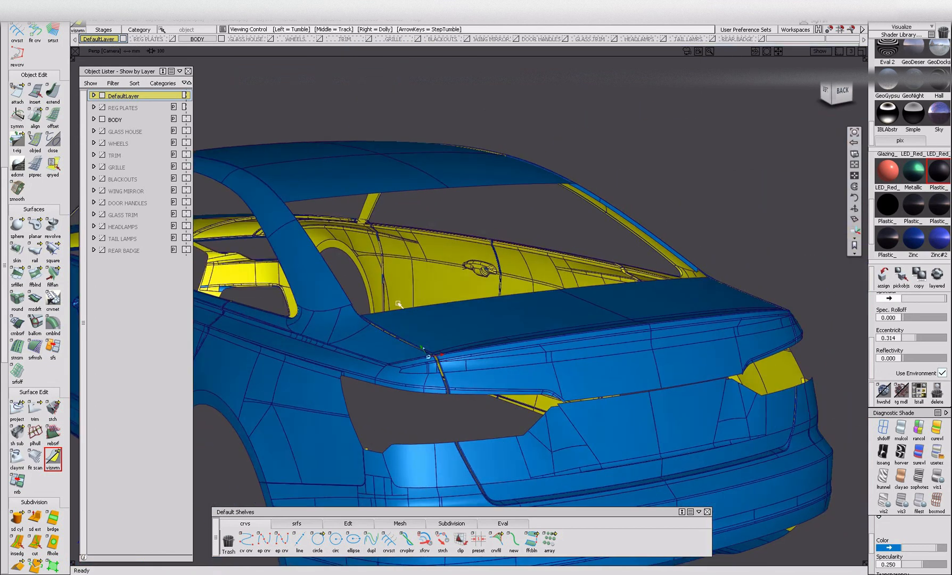
Reorient the small mismatched patches at the side window pillar and along the roof edge.
alt+shift+middle_drag(404, 279, 615, 369)
click(361, 229)
mouse_move(415, 258)
alt+shift+mouse_down()
mouse_move(397, 260)
mouse_move(371, 243)
alt+shift+mouse_up()
click(367, 219)
click(556, 124)
alt+shift+click(604, 145)
alt+shift+drag(605, 146, 219, 261)
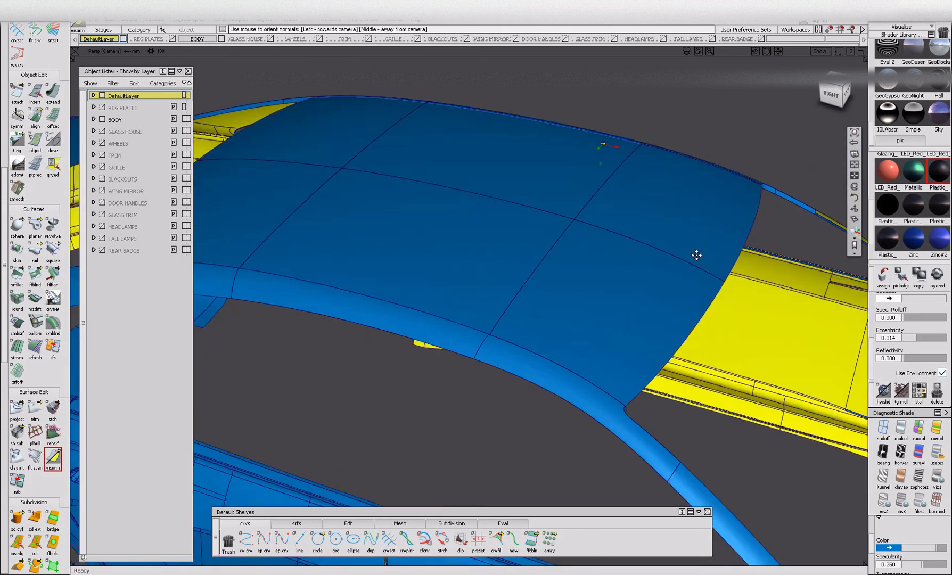
Reorient the small mismatched front bumper patches between the grille opening and the lower air intake.
alt+shift+middle_drag(722, 259, 441, 244)
alt+shift+drag(647, 258, 326, 277)
alt+shift+right_drag(626, 330, 669, 384)
alt+shift+drag(669, 384, 542, 397)
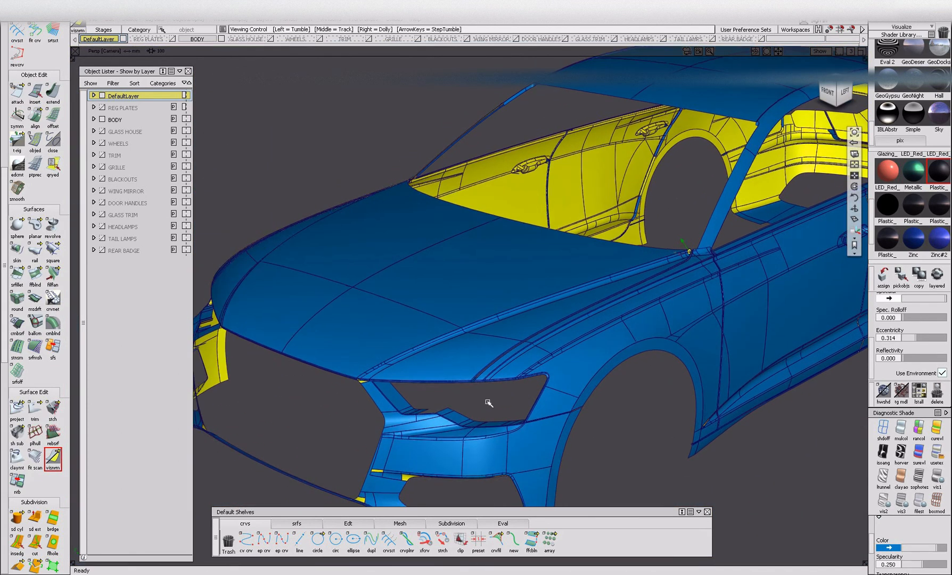
alt+shift+middle_drag(541, 398, 618, 379)
alt+shift+right_drag(444, 370, 470, 378)
click(442, 357)
alt+shift+middle_drag(508, 479, 473, 260)
drag(438, 351, 557, 405)
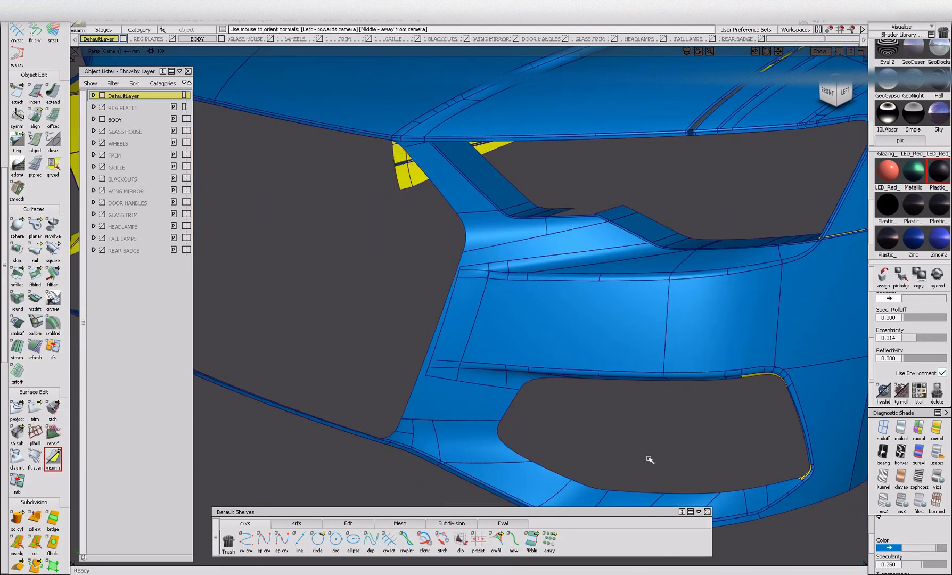
Reorient the thin corner strips around the front bumper's lower air intake and check the bumper from other angles.
alt+shift+middle_drag(707, 469, 649, 437)
alt+shift+click(724, 342)
alt+shift+drag(751, 390, 746, 371)
alt+shift+middle_drag(746, 371, 725, 355)
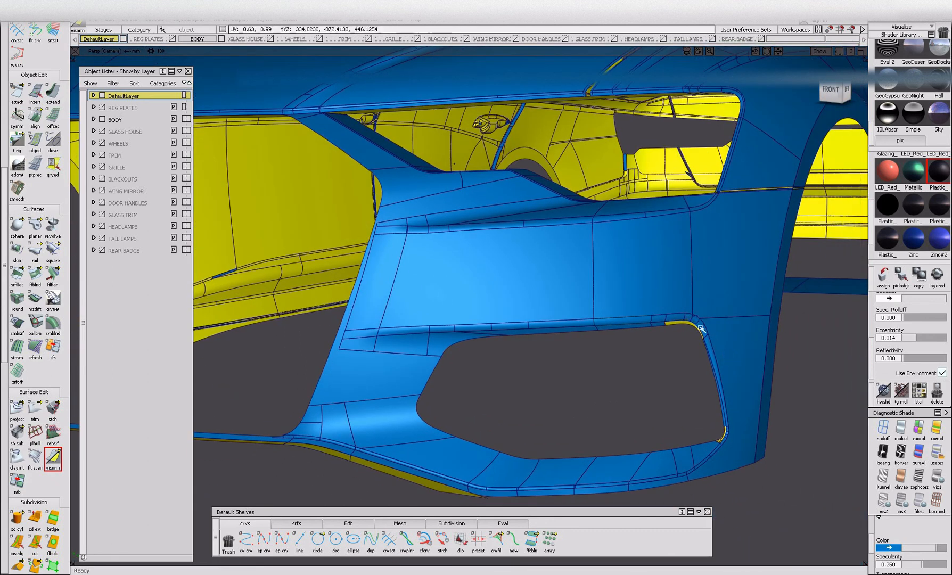
drag(713, 392, 742, 456)
alt+shift+middle_drag(690, 444, 841, 366)
drag(542, 407, 613, 428)
alt+shift+drag(613, 428, 595, 391)
drag(446, 351, 463, 385)
alt+shift+right_drag(463, 385, 485, 412)
alt+shift+drag(484, 412, 592, 424)
alt+shift+middle_drag(592, 424, 458, 471)
Reorient the narrow inward-facing strips along the left sill crease behind the front wheel arch.
alt+shift+click(678, 265)
alt+shift+drag(680, 267, 472, 328)
alt+shift+click(595, 246)
alt+shift+right_drag(595, 247, 655, 250)
alt+shift+middle_drag(384, 249, 604, 279)
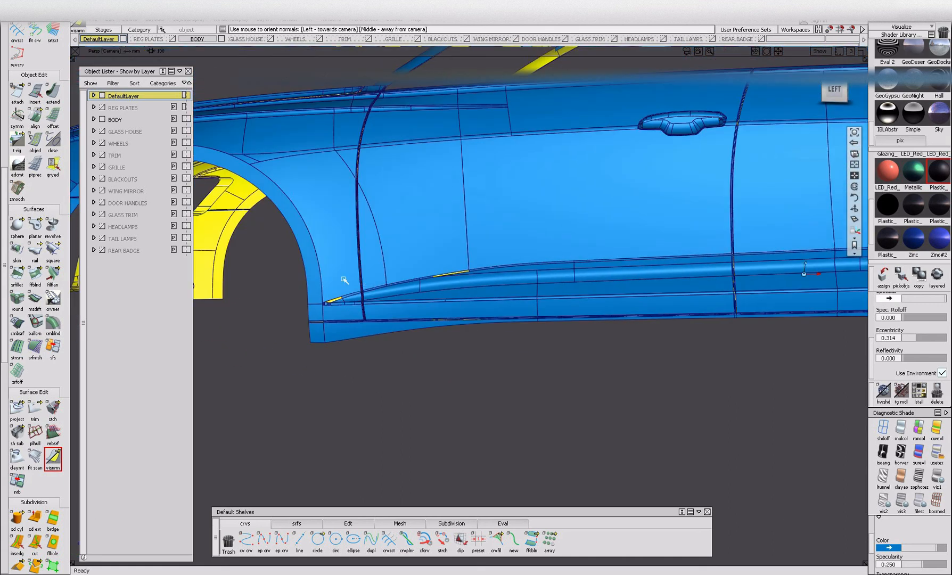
drag(367, 285, 478, 333)
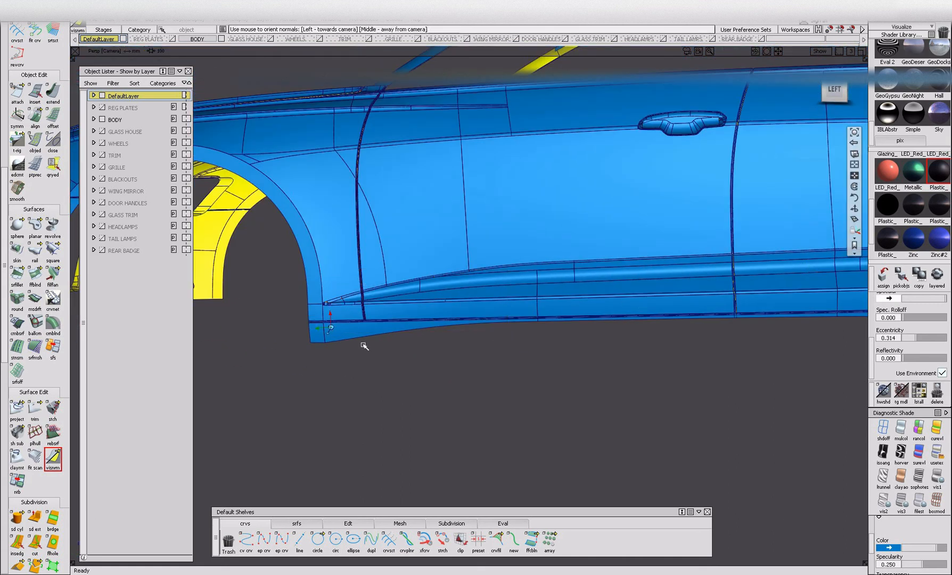
alt+shift+click(330, 326)
alt+shift+right_drag(329, 327, 384, 322)
drag(312, 250, 336, 272)
alt+shift+middle_drag(359, 244, 352, 366)
alt+shift+right_drag(360, 361, 384, 394)
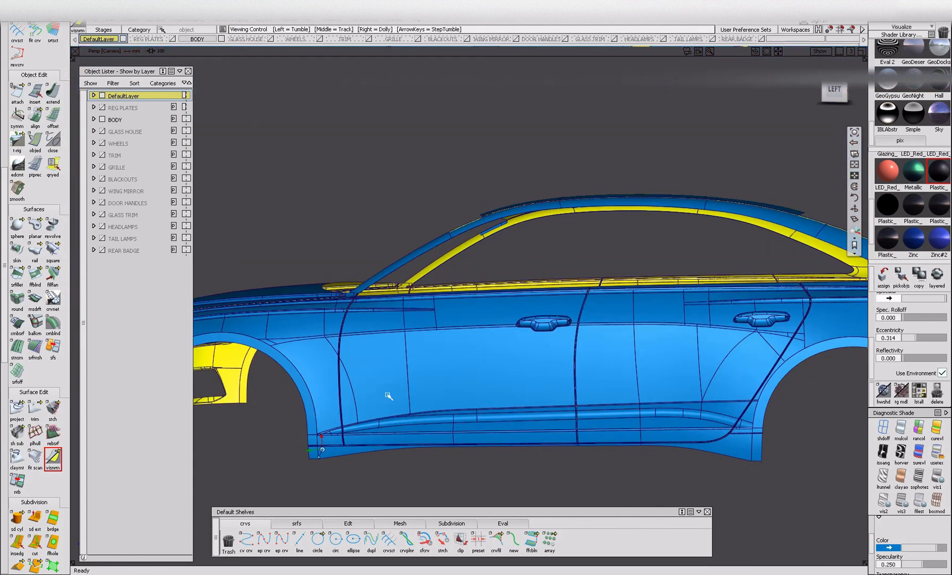
Check the left doors and their shut lines for mismatched strips and reorient them outward.
alt+shift+middle_drag(778, 434, 629, 407)
alt+shift+middle_drag(722, 261, 665, 284)
alt+shift+drag(670, 250, 602, 410)
alt+shift+drag(689, 384, 612, 365)
alt+shift+drag(451, 374, 404, 381)
alt+shift+right_drag(404, 381, 469, 398)
alt+shift+drag(436, 378, 534, 365)
drag(408, 391, 477, 455)
alt+shift+middle_drag(438, 293, 444, 380)
drag(435, 277, 491, 365)
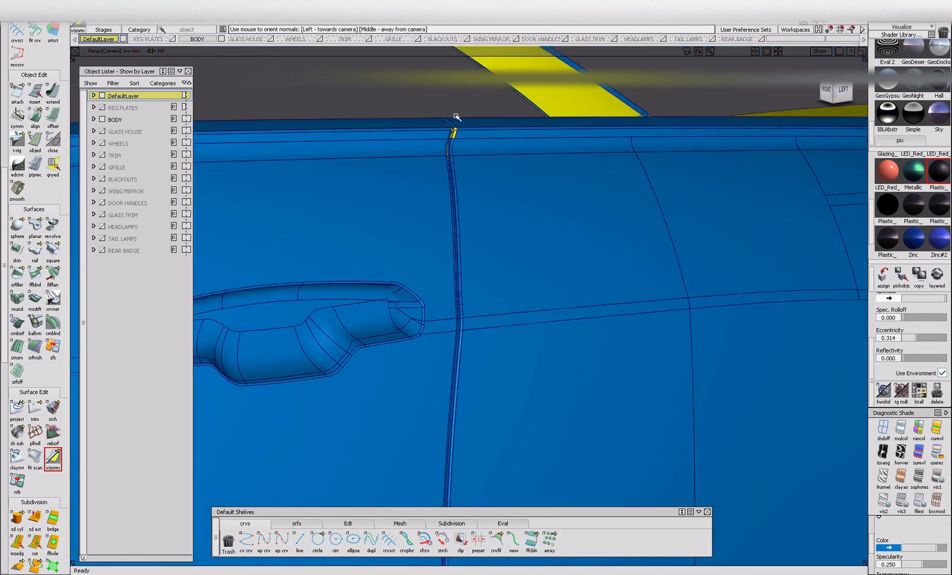
Reorient the remaining narrow strips inside the door shut line next to the door handle.
drag(466, 187, 469, 190)
alt+shift+drag(469, 190, 415, 180)
alt+shift+right_drag(415, 179, 323, 178)
drag(414, 336, 458, 370)
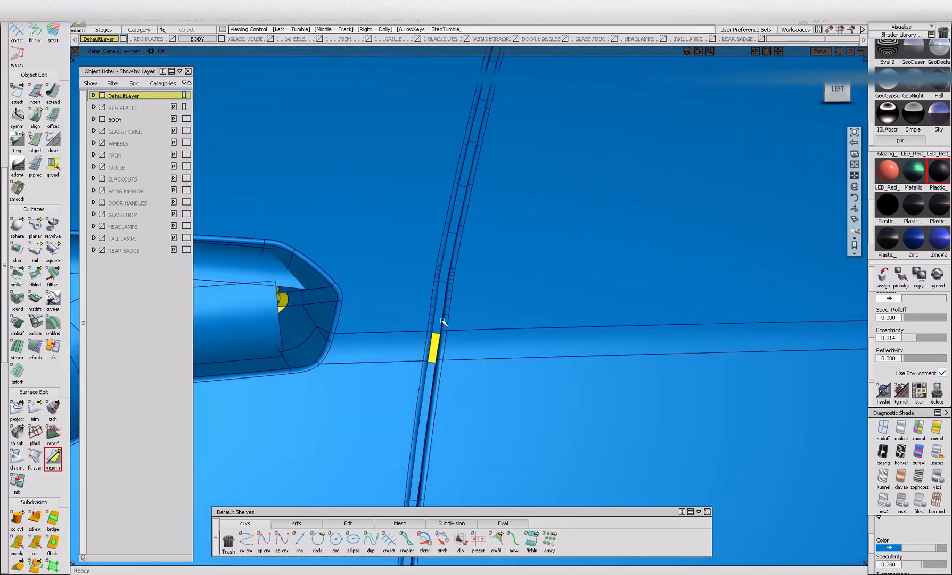
mouse_move(510, 334)
alt+shift+mouse_down()
mouse_move(420, 362)
mouse_move(488, 397)
mouse_move(475, 402)
mouse_move(465, 443)
alt+shift+mouse_up()
Switch the body to material shading and examine the small patch inside the door shut line.
scroll(431, 427, up, 5)
ctrl+shift+drag(735, 480, 735, 457)
click(941, 476)
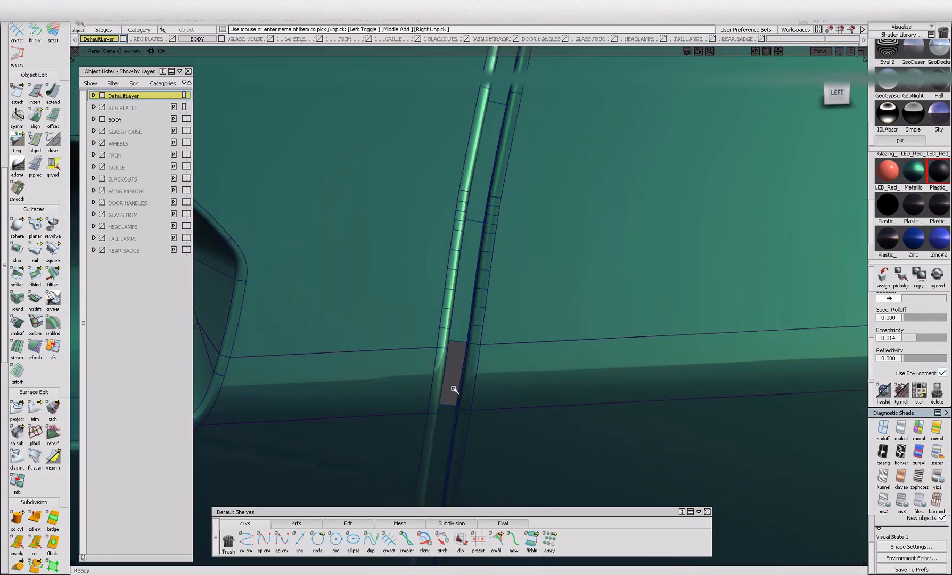
alt+shift+drag(499, 397, 468, 394)
mouse_move(468, 394)
alt+shift+right_down()
mouse_move(435, 398)
mouse_move(413, 447)
alt+shift+right_up()
alt+shift+drag(413, 447, 503, 410)
alt+shift+middle_drag(503, 410, 591, 369)
alt+shift+right_drag(377, 375, 454, 401)
alt+shift+drag(455, 401, 412, 397)
alt+shift+right_drag(411, 397, 426, 448)
alt+shift+middle_drag(426, 448, 287, 426)
alt+shift+right_drag(464, 382, 548, 404)
drag(453, 333, 452, 397)
Examine the material-shaded body from several angles for shading irregularities.
click(432, 379)
alt+shift+right_drag(432, 370, 414, 420)
alt+shift+drag(414, 420, 573, 393)
alt+shift+right_drag(573, 393, 628, 287)
alt+shift+middle_drag(628, 287, 605, 318)
alt+shift+right_drag(605, 318, 663, 311)
alt+shift+drag(663, 310, 416, 304)
alt+shift+right_drag(416, 304, 384, 319)
alt+shift+drag(383, 319, 575, 378)
alt+shift+right_drag(574, 378, 654, 361)
alt+shift+drag(655, 361, 591, 334)
Inspect the whole shaded body with the wireframe lines hidden, and turn the lines back on.
key(ctrl+m)
alt+shift+right_drag(591, 334, 473, 377)
alt+shift+drag(473, 376, 415, 385)
alt+shift+right_drag(415, 386, 346, 399)
alt+shift+drag(346, 399, 548, 399)
alt+shift+drag(429, 408, 395, 396)
key(ctrl+m)
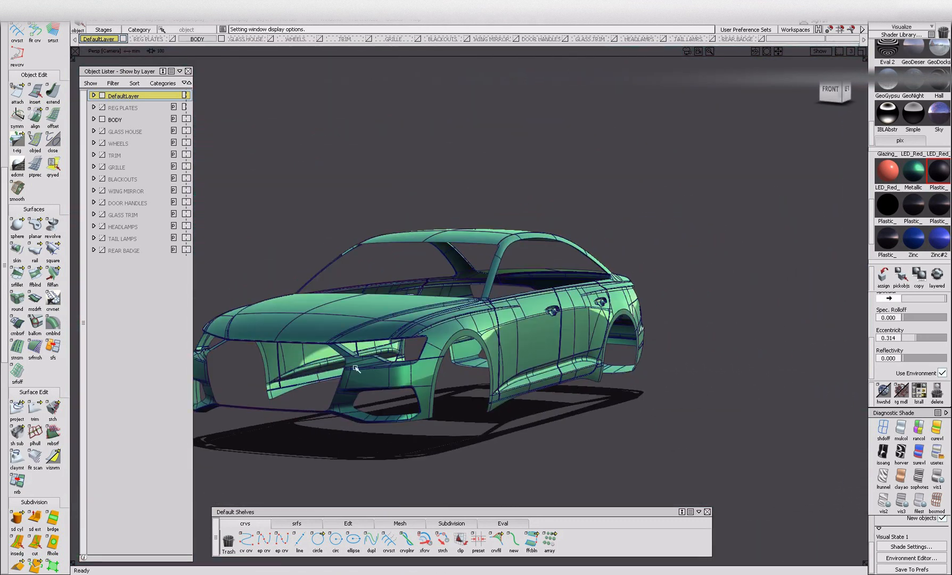
ctrl+shift+drag(336, 333, 337, 314)
click(338, 340)
ctrl+shift+right_drag(339, 344, 341, 367)
Isolate the REG PLATES layer and check that the surface normals of both registration plates face outward.
click(102, 120)
click(101, 107)
click(52, 457)
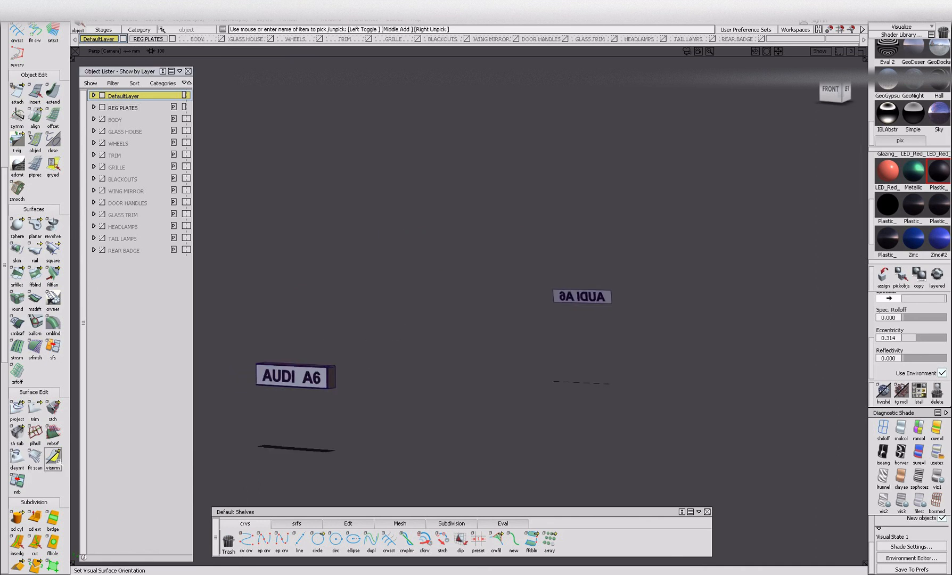
alt+shift+drag(346, 379, 497, 423)
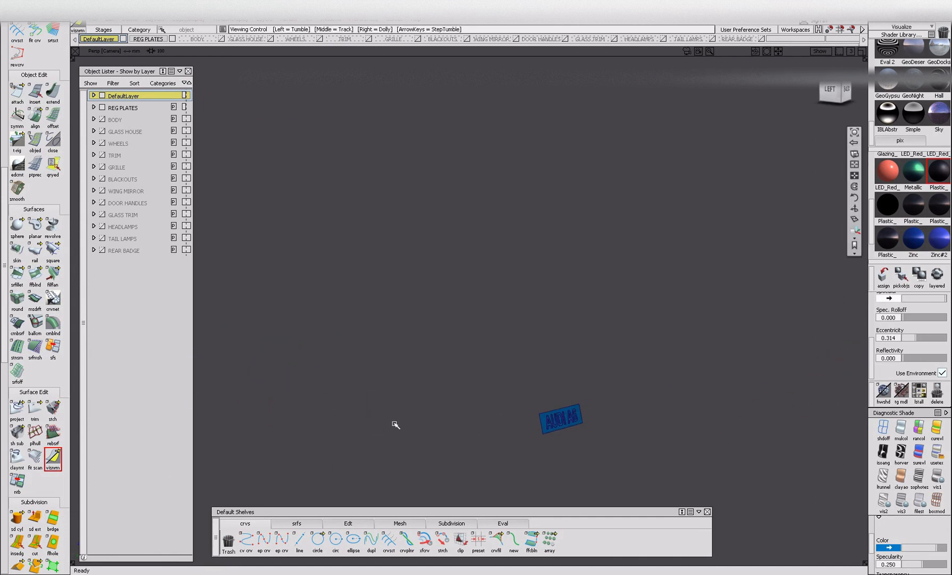
ctrl+shift+drag(441, 449, 455, 327)
drag(448, 380, 570, 453)
key(Delete)
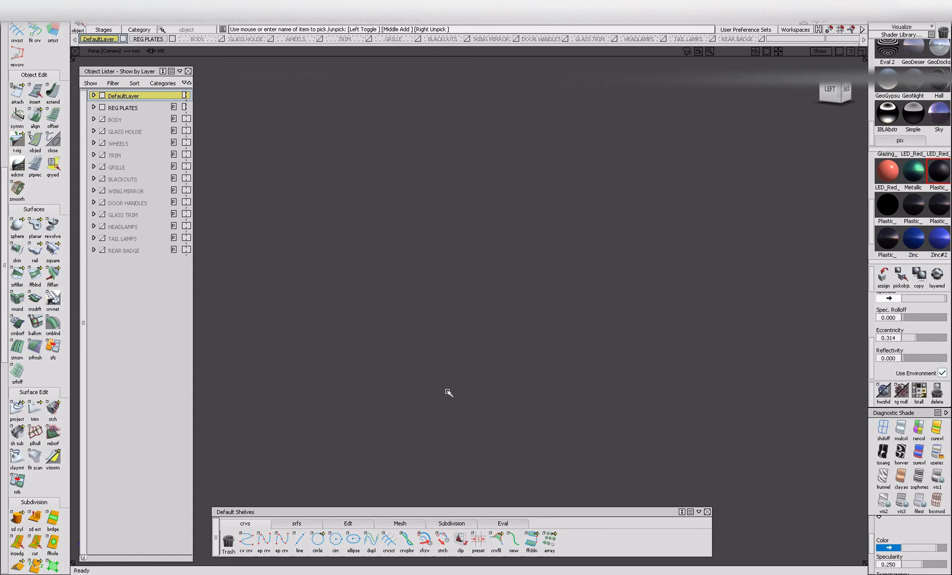
Make all the hidden layers visible again, from BODY down to REAR BADGE.
click(101, 119)
click(102, 132)
click(102, 143)
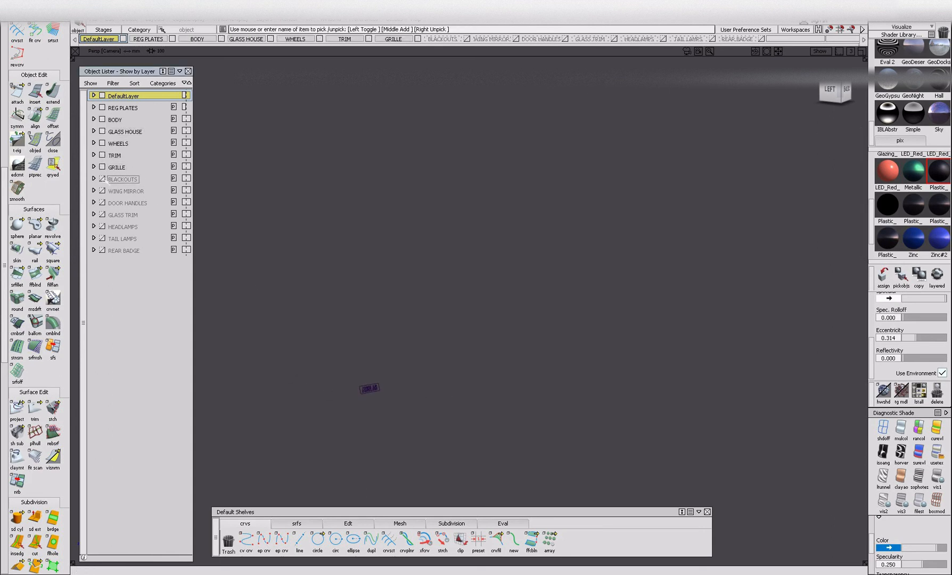
click(101, 179)
click(102, 190)
click(101, 202)
click(102, 214)
click(101, 238)
click(102, 250)
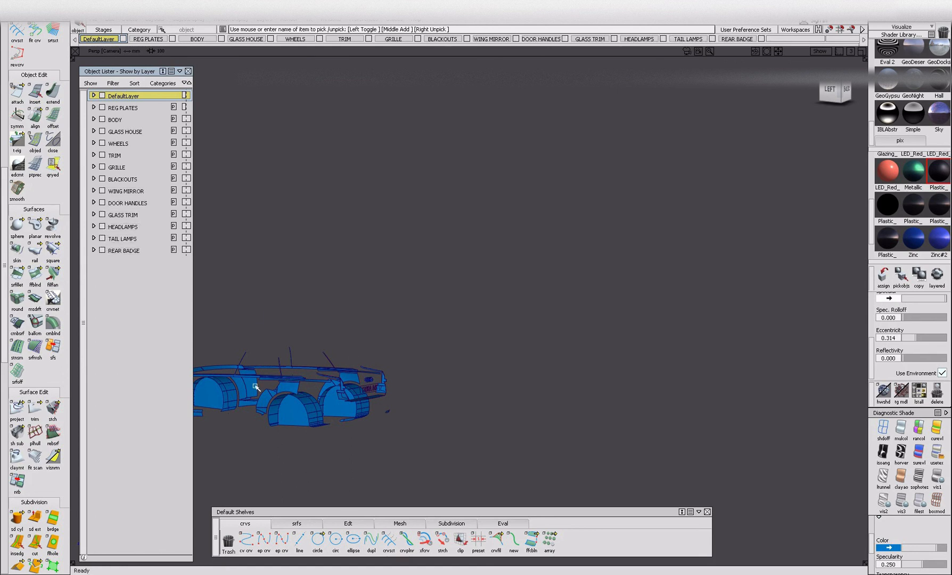
Switch the complete car to material shading without wireframe lines and inspect it from rear to front.
click(938, 477)
alt+shift+middle_drag(304, 370, 581, 369)
mouse_move(234, 370)
ctrl+shift+mouse_down()
mouse_move(221, 323)
mouse_move(493, 456)
ctrl+shift+mouse_up()
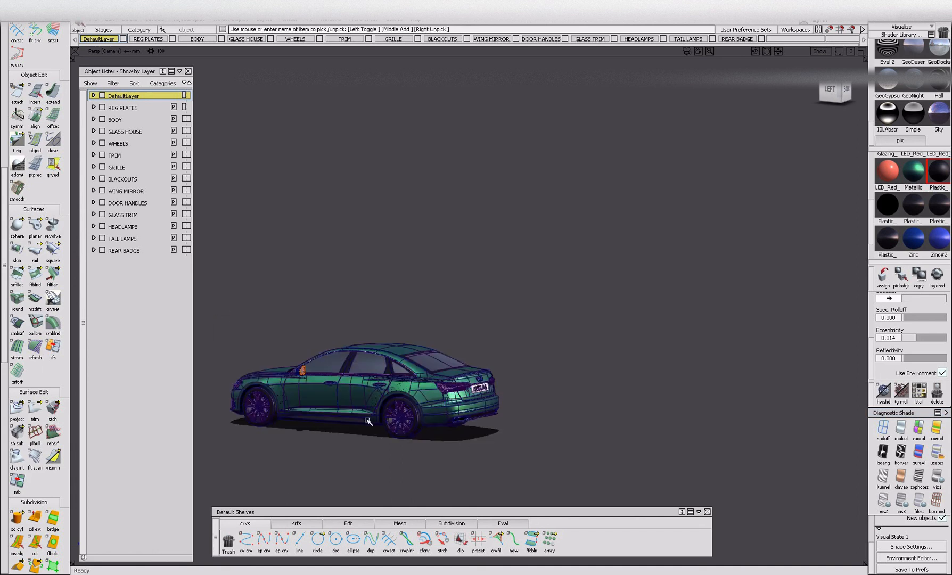
alt+shift+drag(306, 383, 334, 391)
mouse_move(333, 391)
ctrl+shift+right_down()
mouse_move(361, 415)
mouse_move(402, 426)
ctrl+shift+right_up()
alt+shift+drag(402, 426, 479, 437)
alt+shift+middle_drag(479, 436, 594, 429)
alt+shift+drag(594, 429, 499, 427)
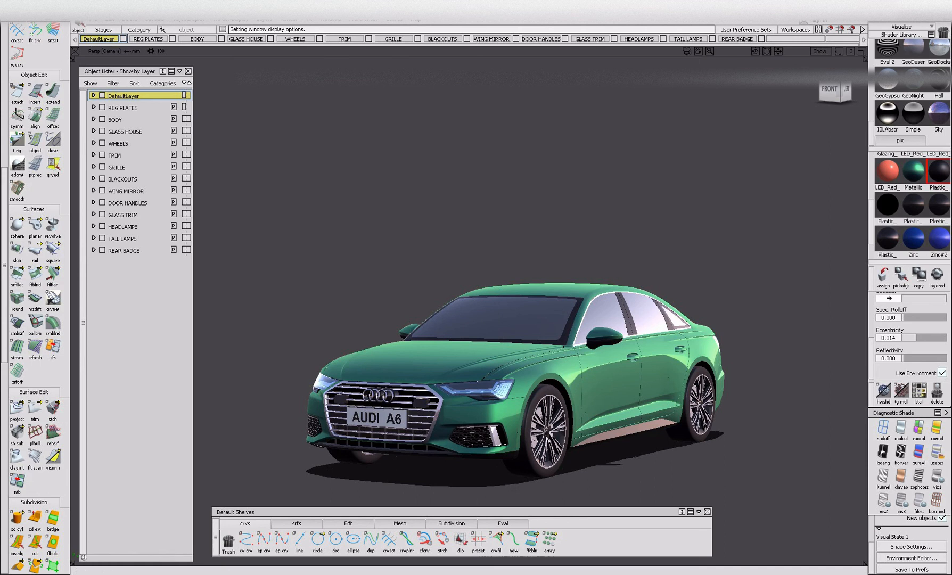
Save the model and close the object lister and tool palette to clear the workspace.
click(91, 20)
click(101, 79)
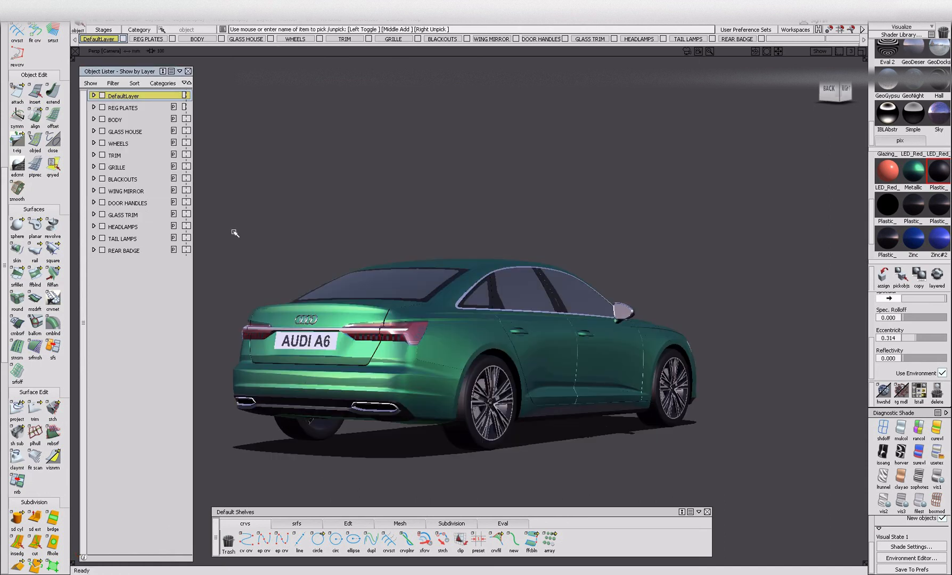
alt+shift+drag(235, 233, 187, 250)
click(188, 71)
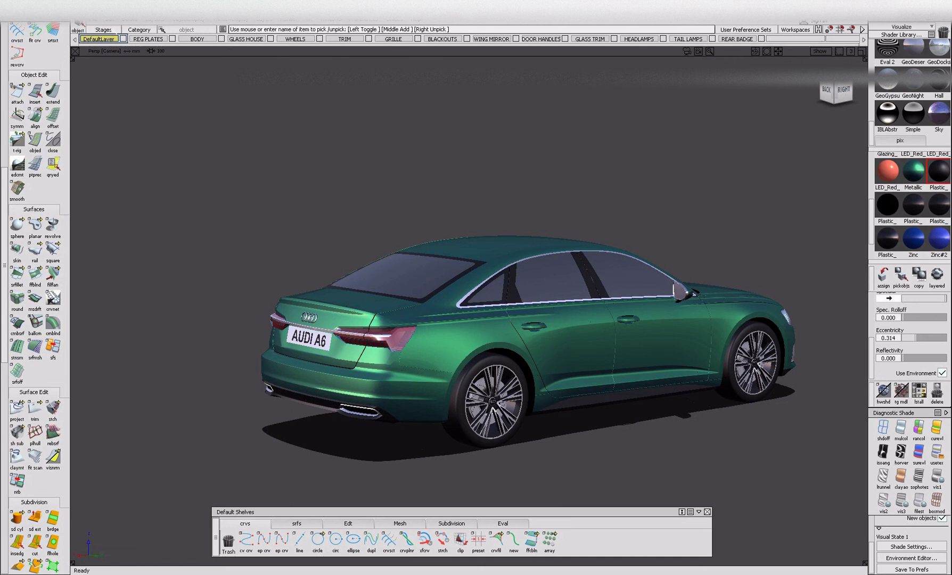
click(65, 19)
Save a copy of the model in the Downloads folder as a wire file named Alias Training_4VRED.
click(24, 20)
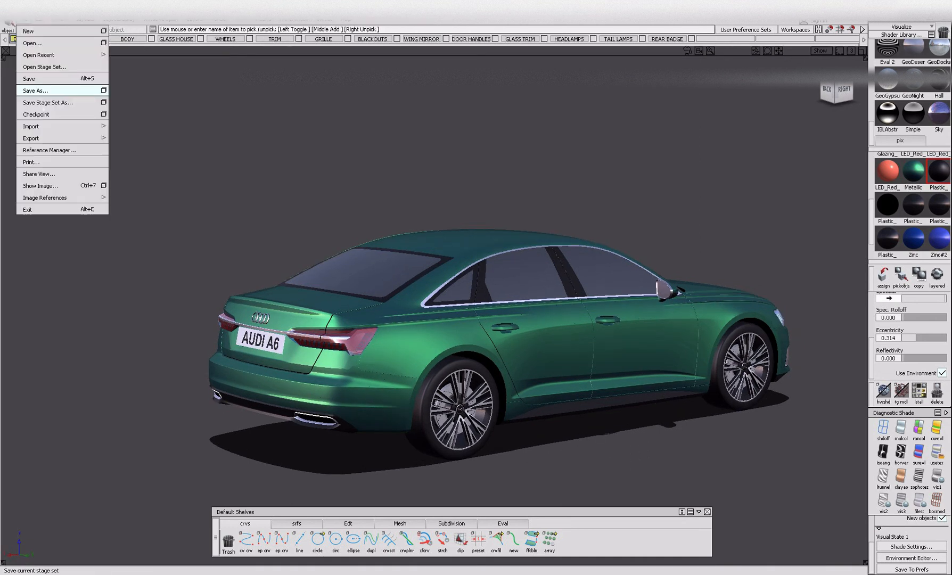
click(35, 91)
click(240, 371)
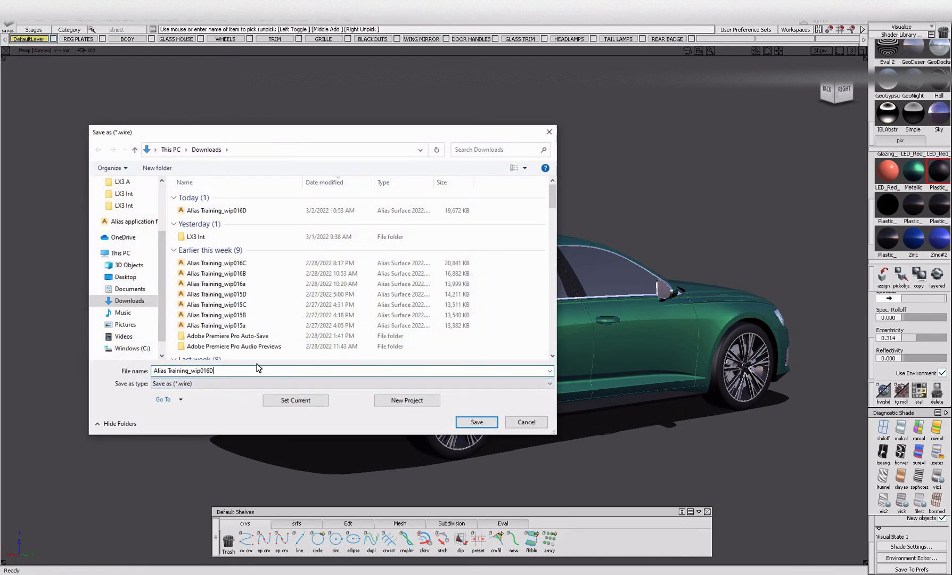
key(BackSpace)
key(BackSpace)
key(BackSpace)
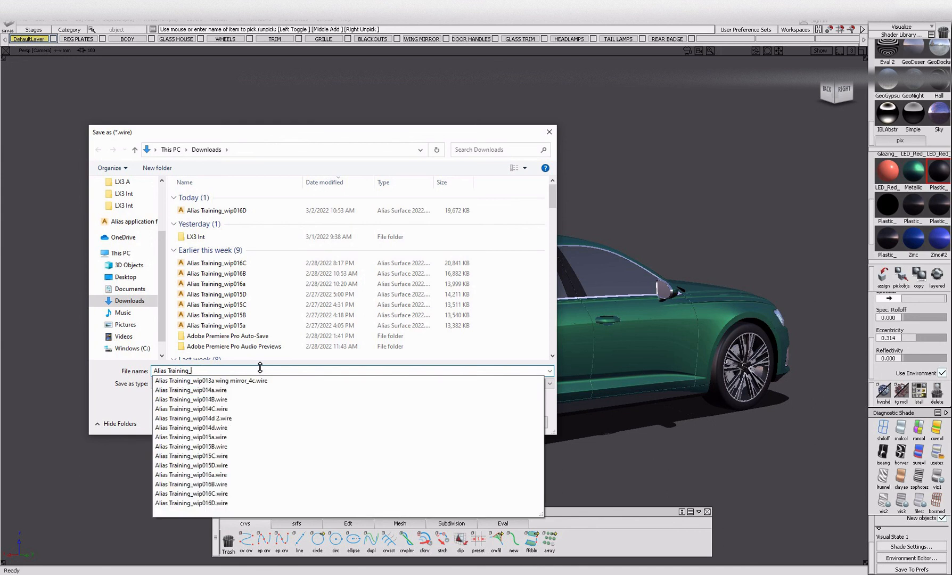
text(4VRED)
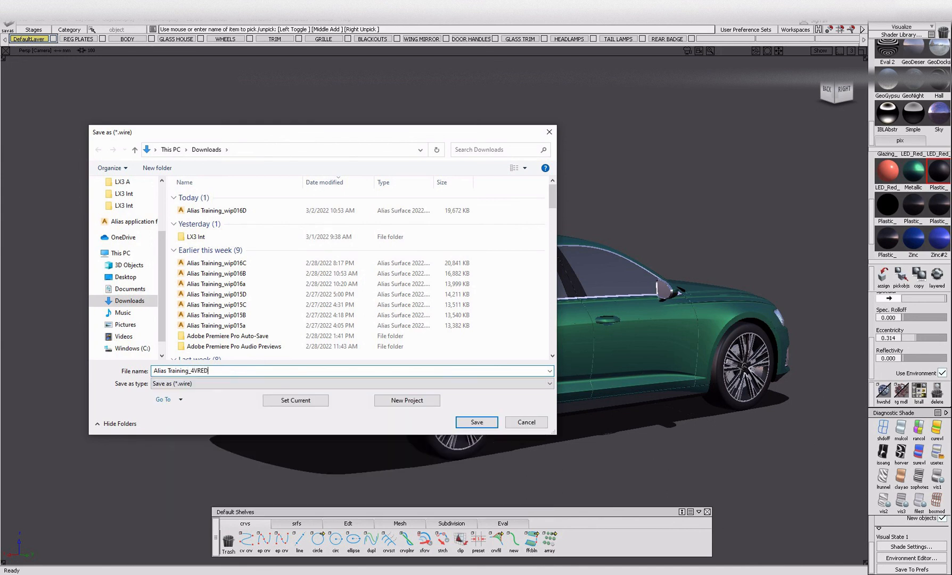
click(464, 424)
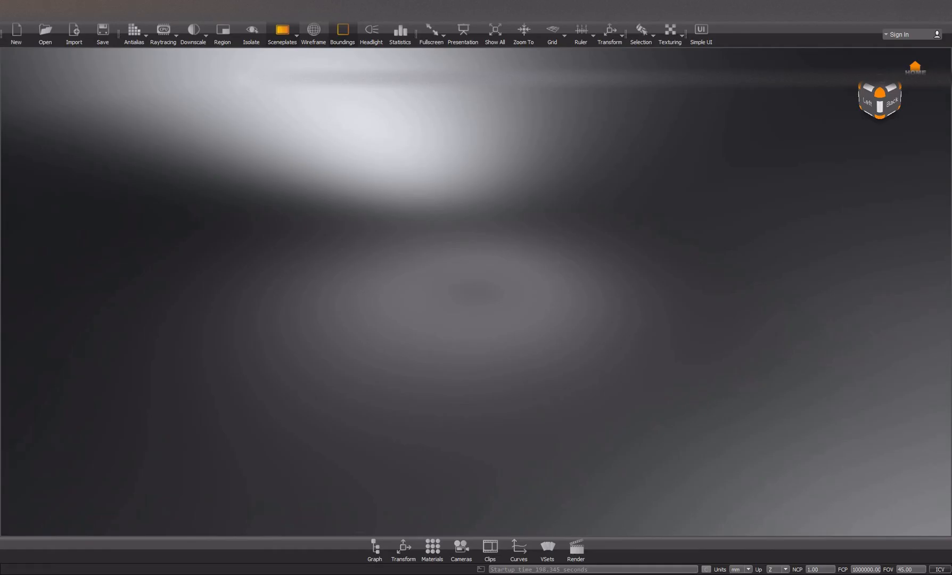
Switch to VRED Pro and choose Alias Training_4VRED from the Downloads folder as the file to import.
click(7, 21)
click(44, 151)
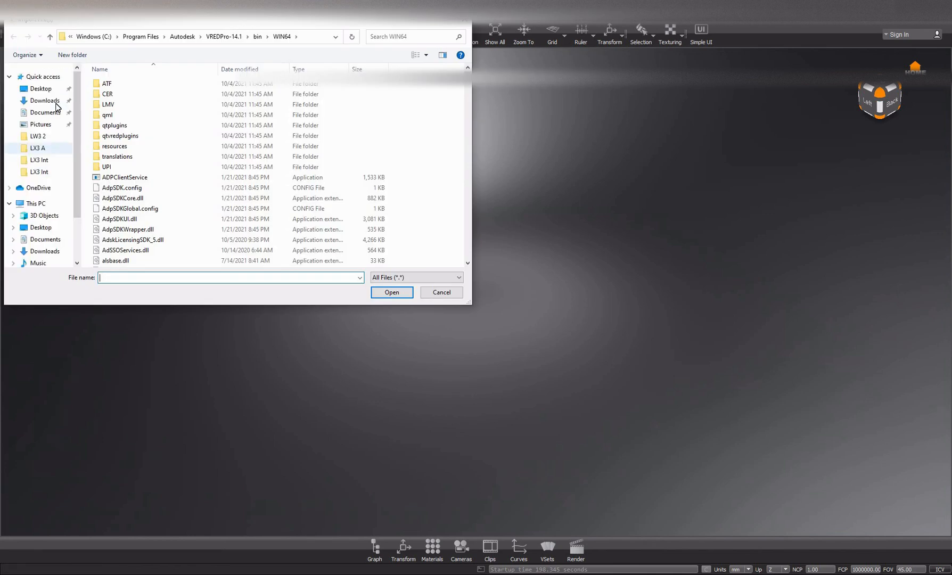
click(55, 101)
click(142, 99)
click(394, 294)
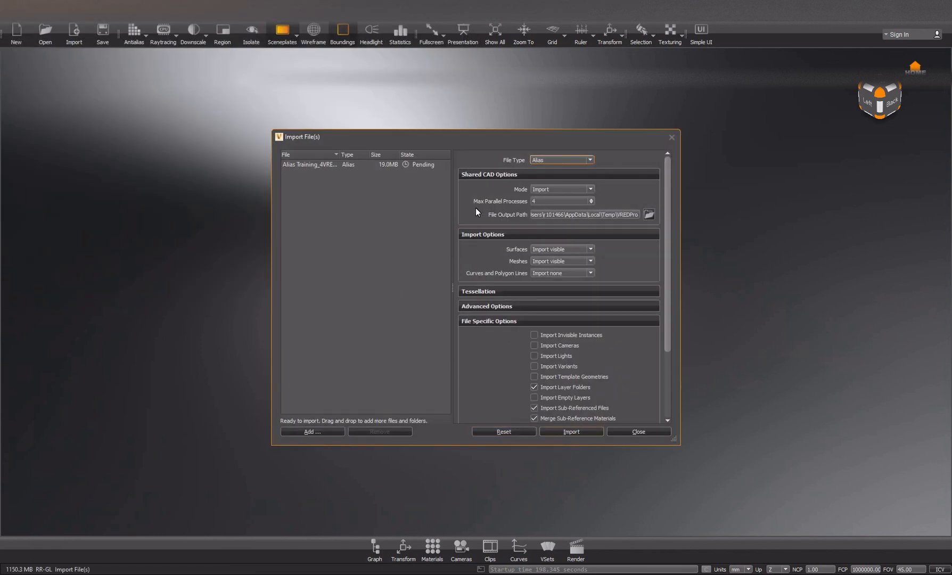
Review the Alias import settings, covering the file-specific, global scene and advanced options.
scroll(476, 208, down, 3)
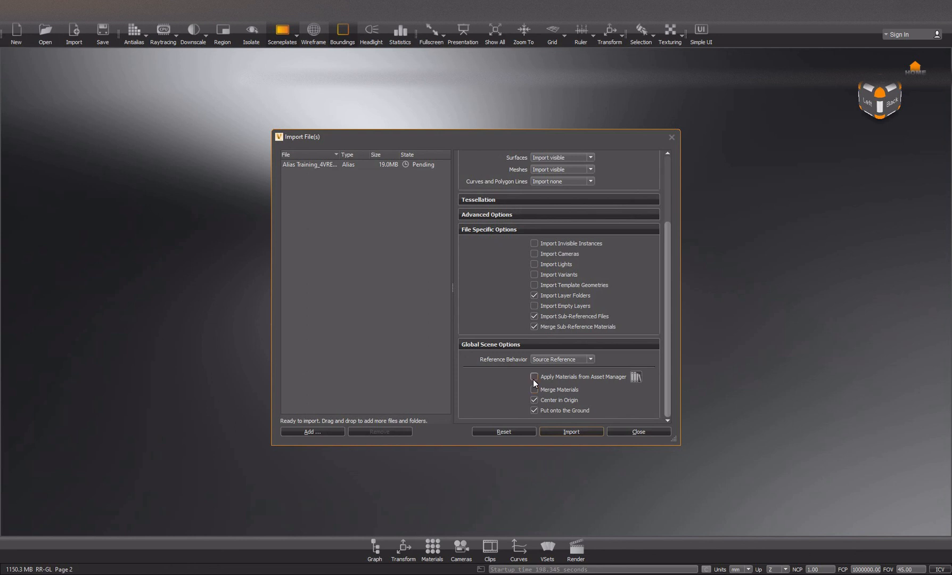
scroll(523, 379, up, 1)
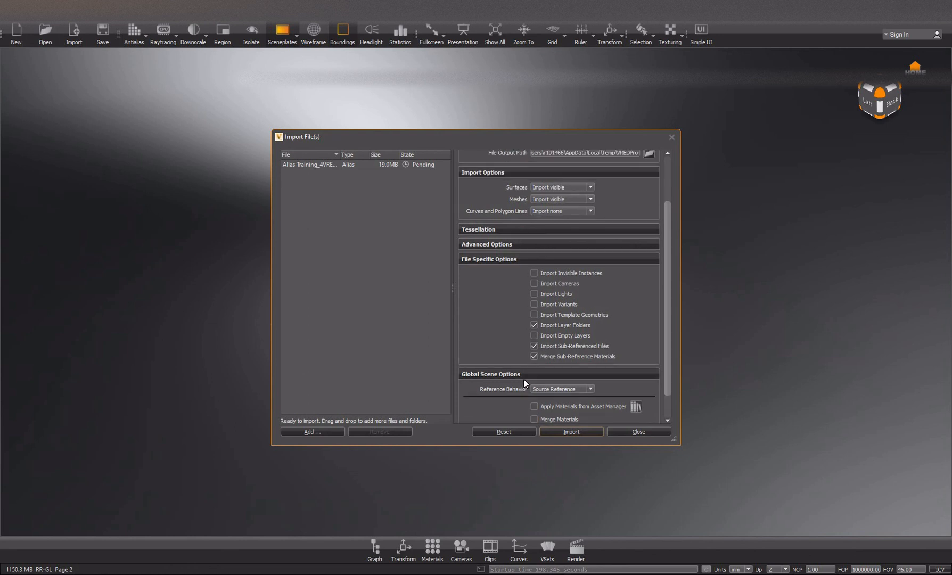
scroll(523, 379, down, 1)
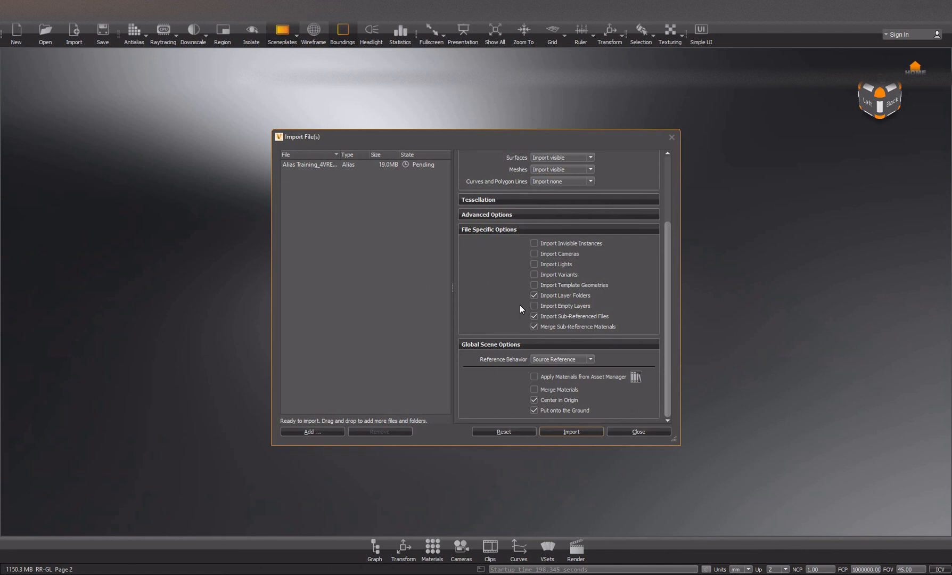
click(532, 290)
scroll(516, 295, up, 3)
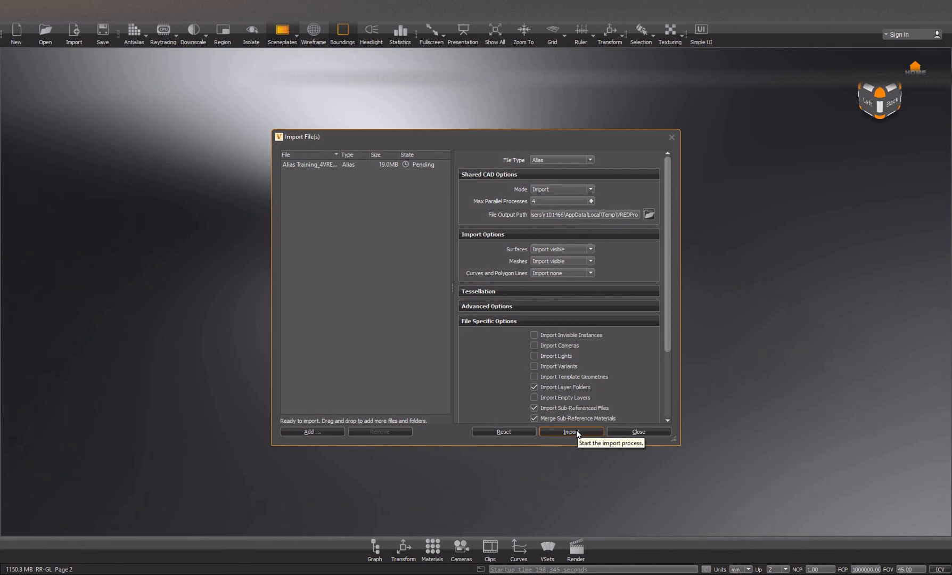
scroll(509, 364, down, 3)
scroll(508, 364, up, 3)
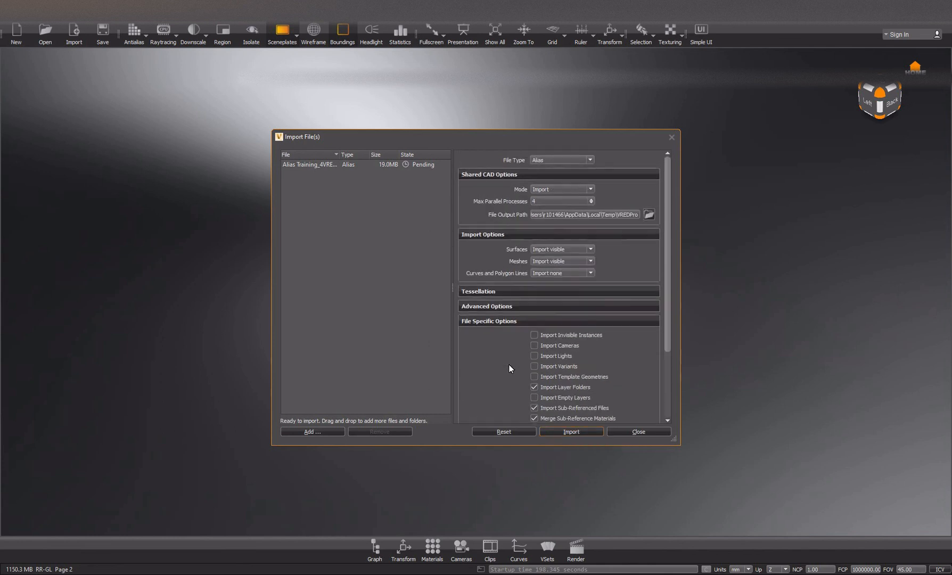
click(504, 307)
click(504, 307)
Set the tessellation quality to High and start importing the Alias file.
click(504, 294)
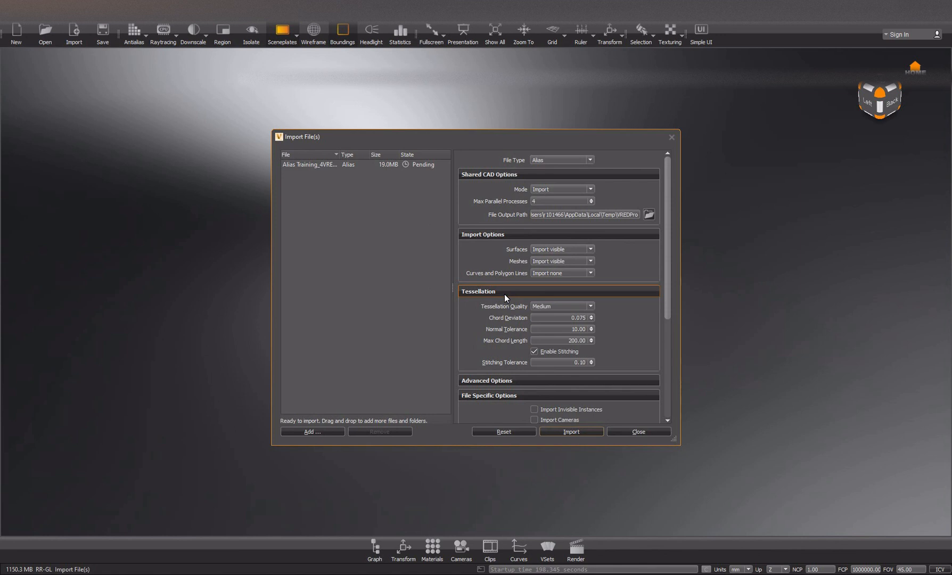
click(590, 305)
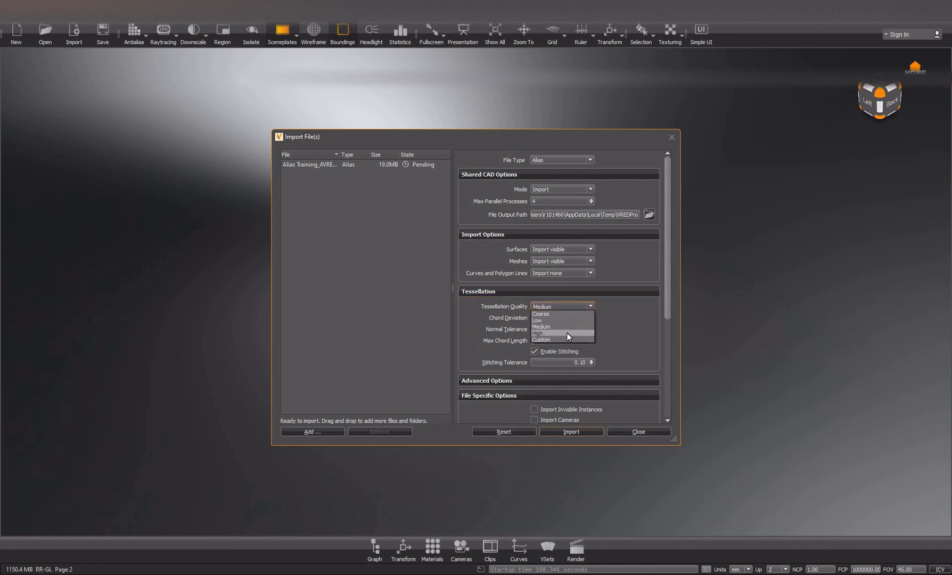
click(566, 332)
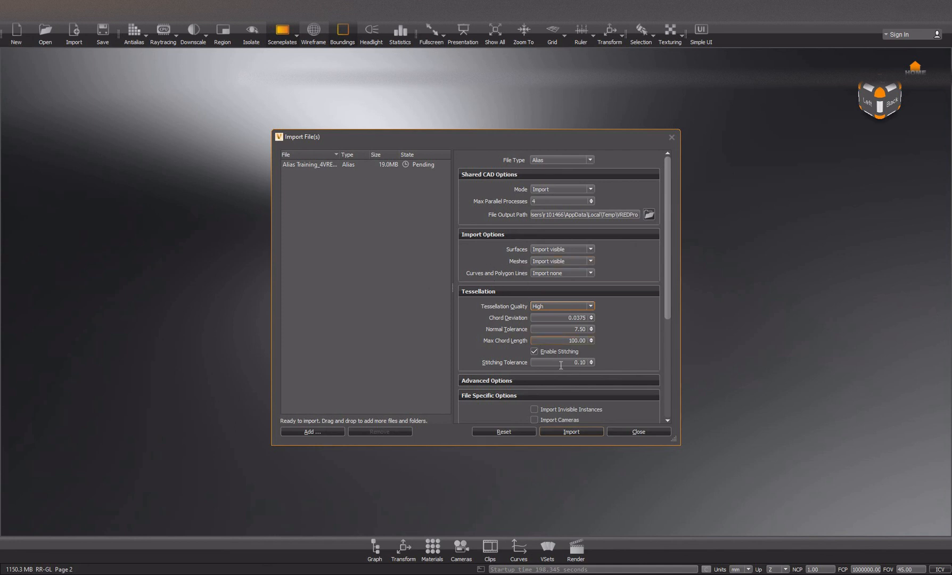
click(572, 431)
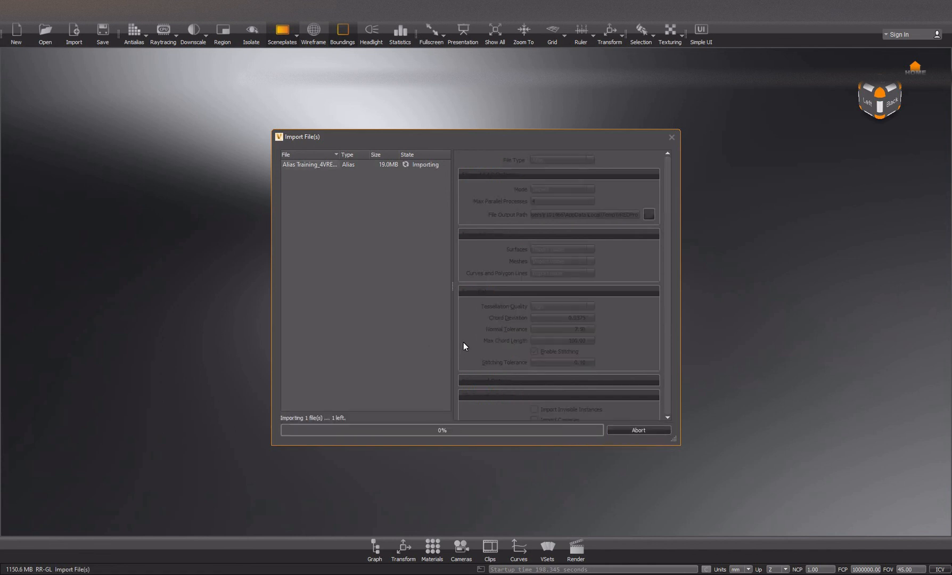